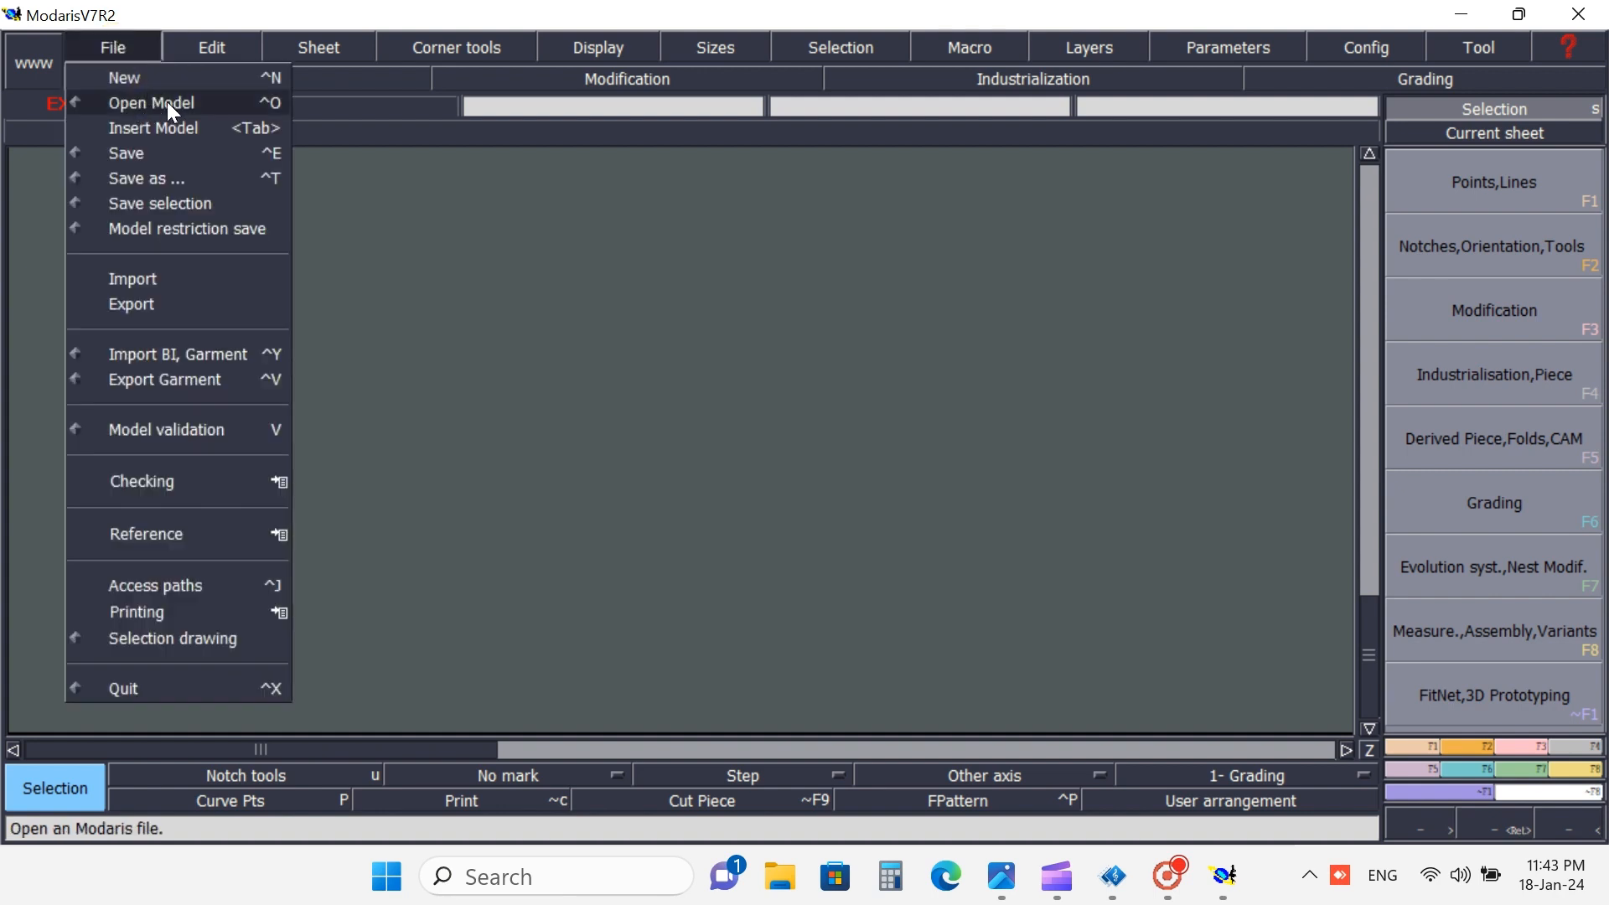
- Open the model S24 4156 from the OVERALL > KIABI > CABS24OBDEN folder on the PATTERN (D:) drive
click(168, 103)
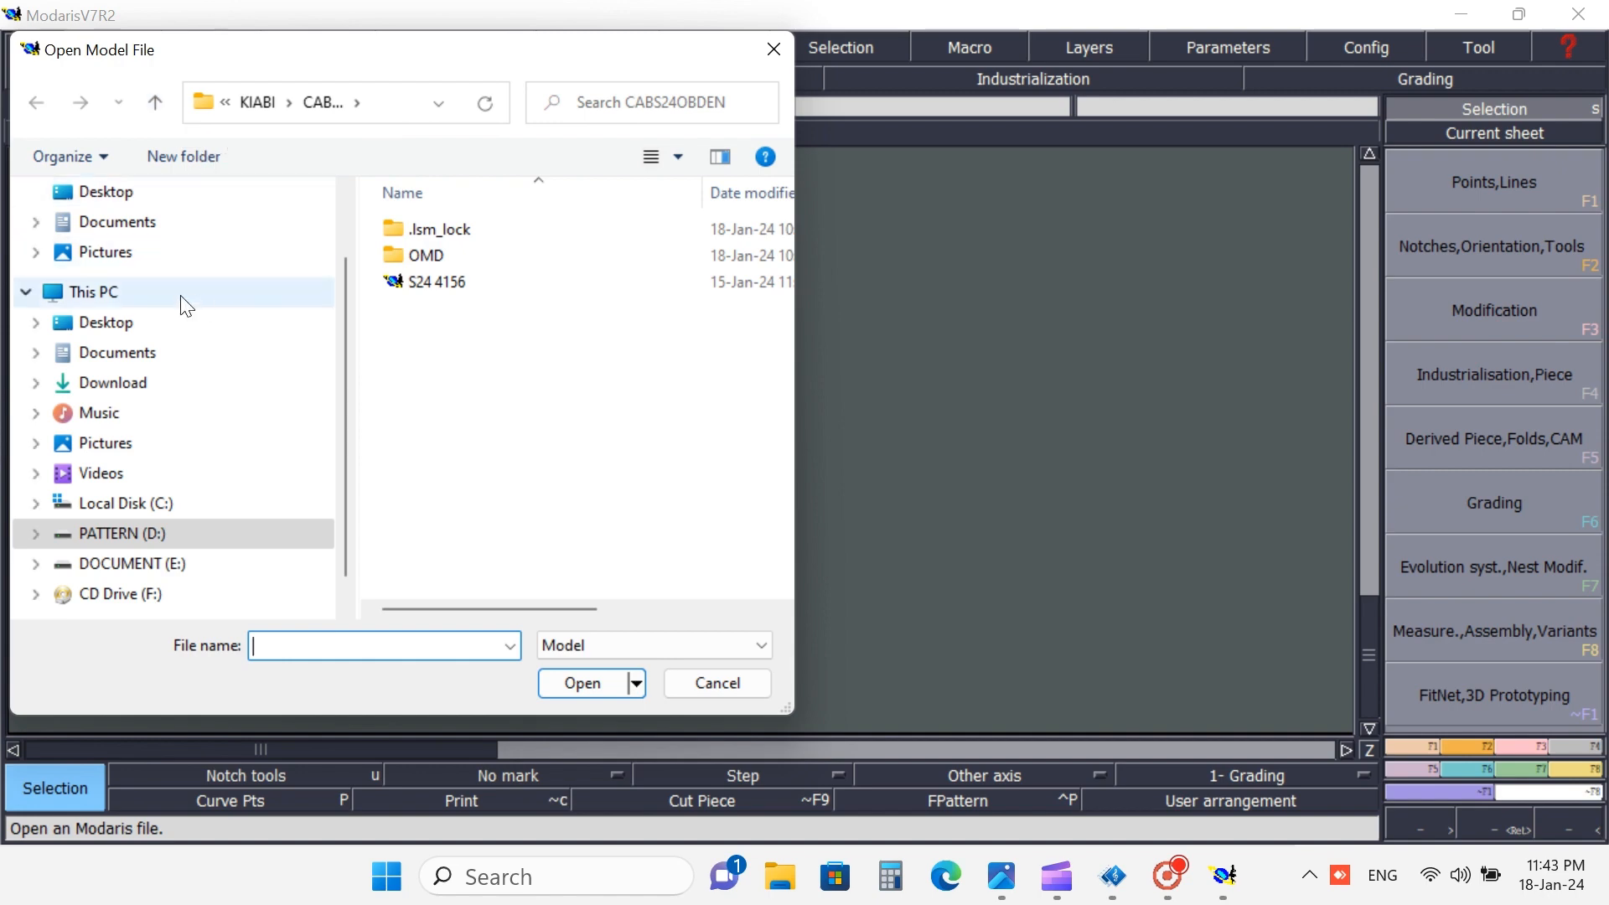
click(173, 537)
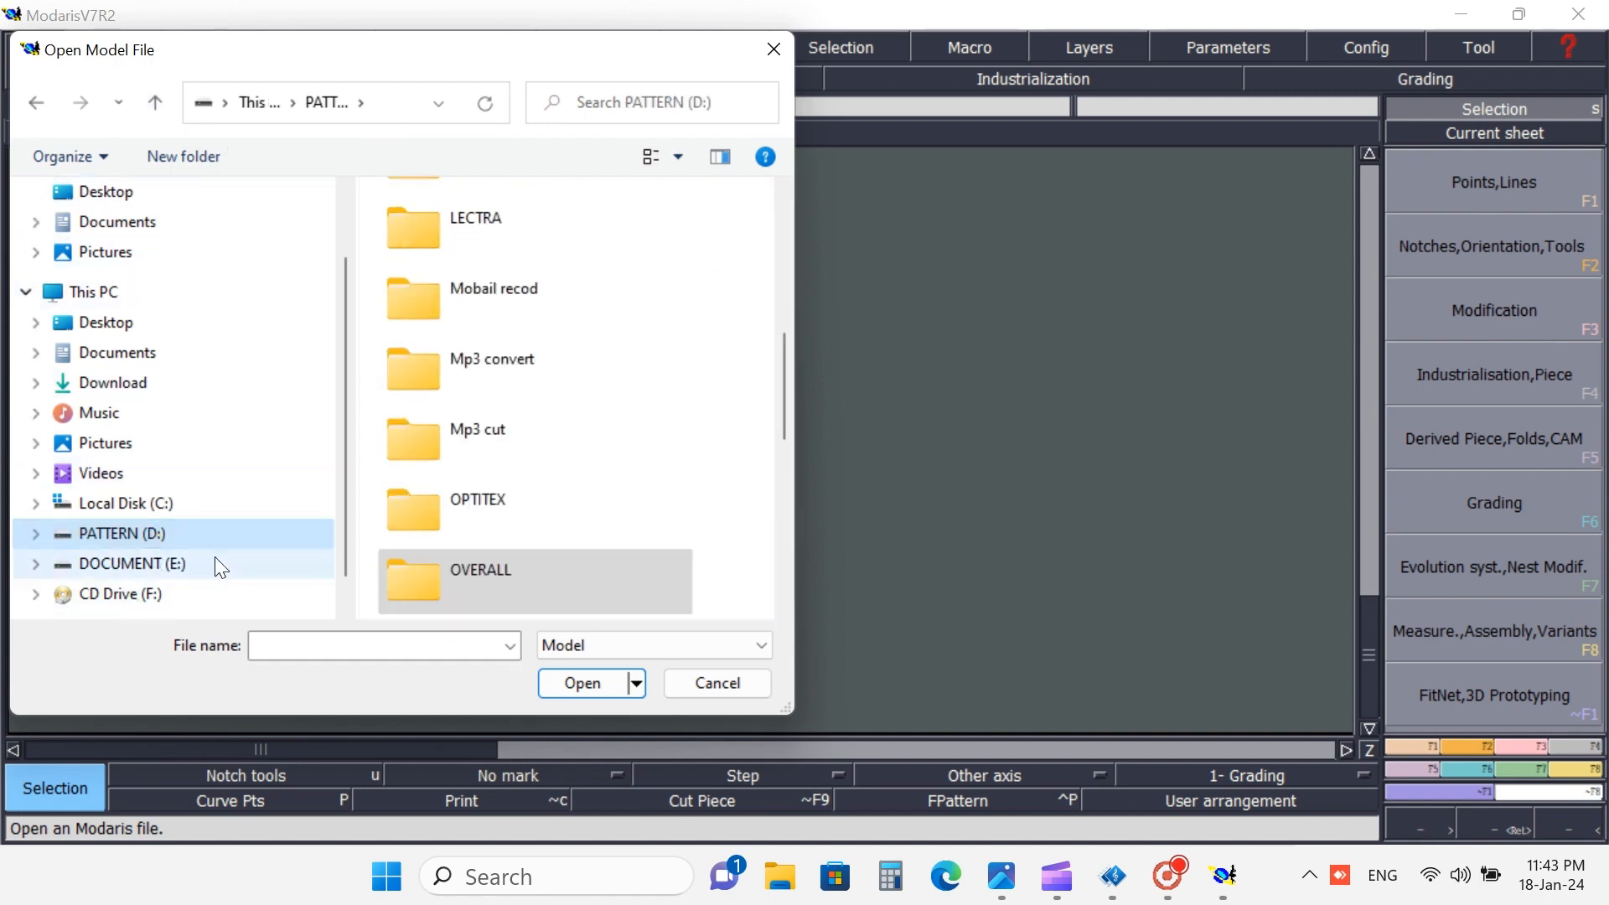
double_click(469, 574)
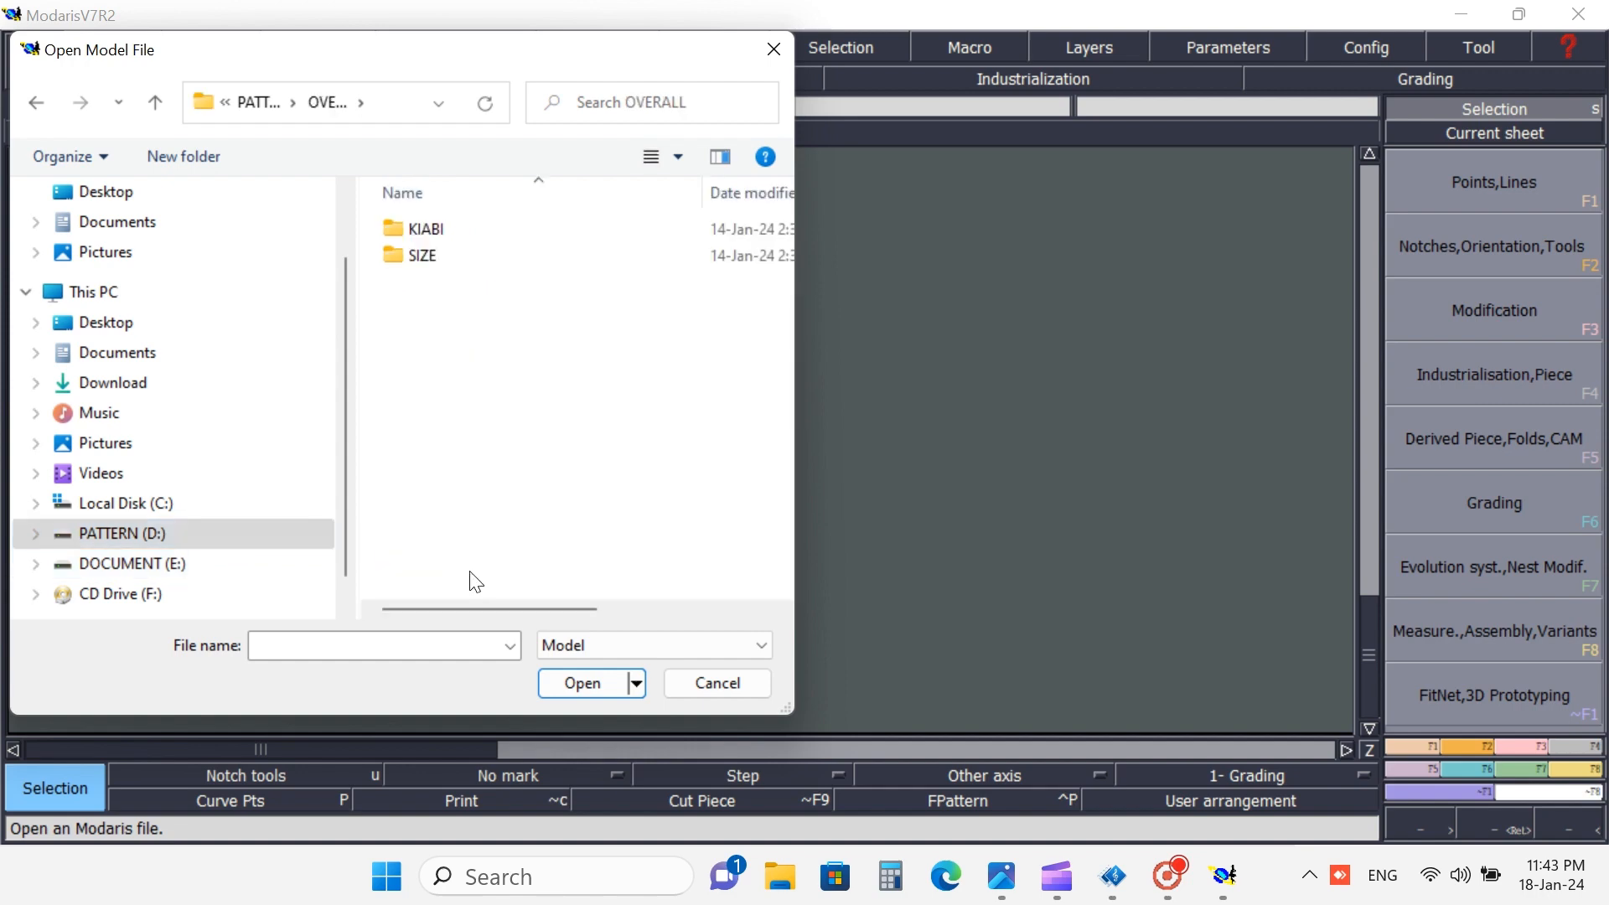
double_click(439, 229)
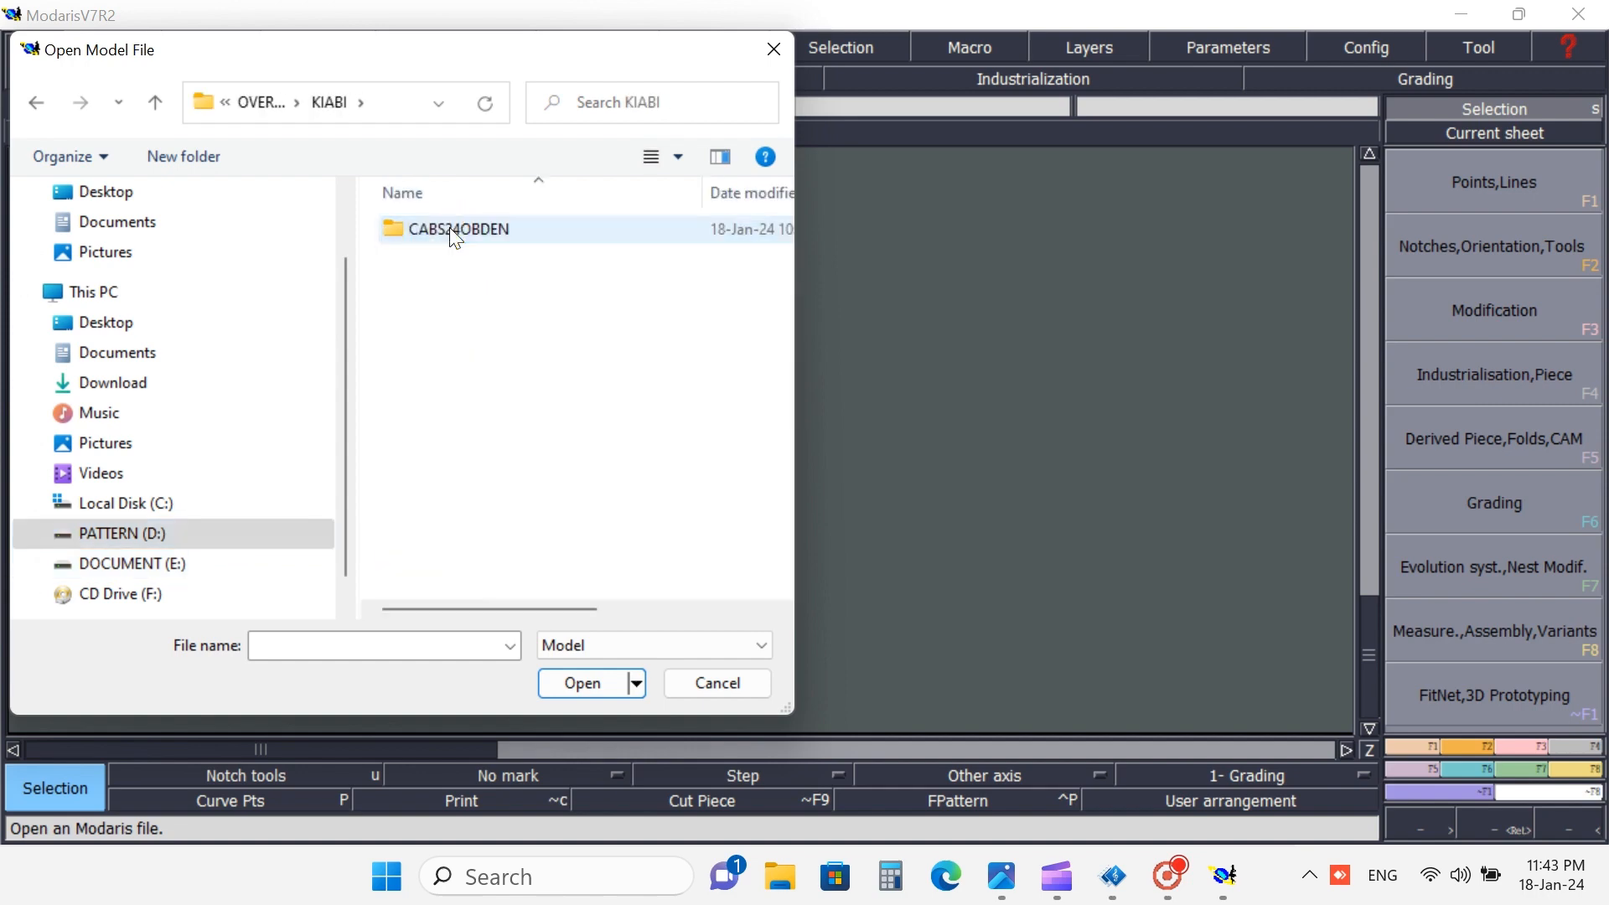
double_click(483, 228)
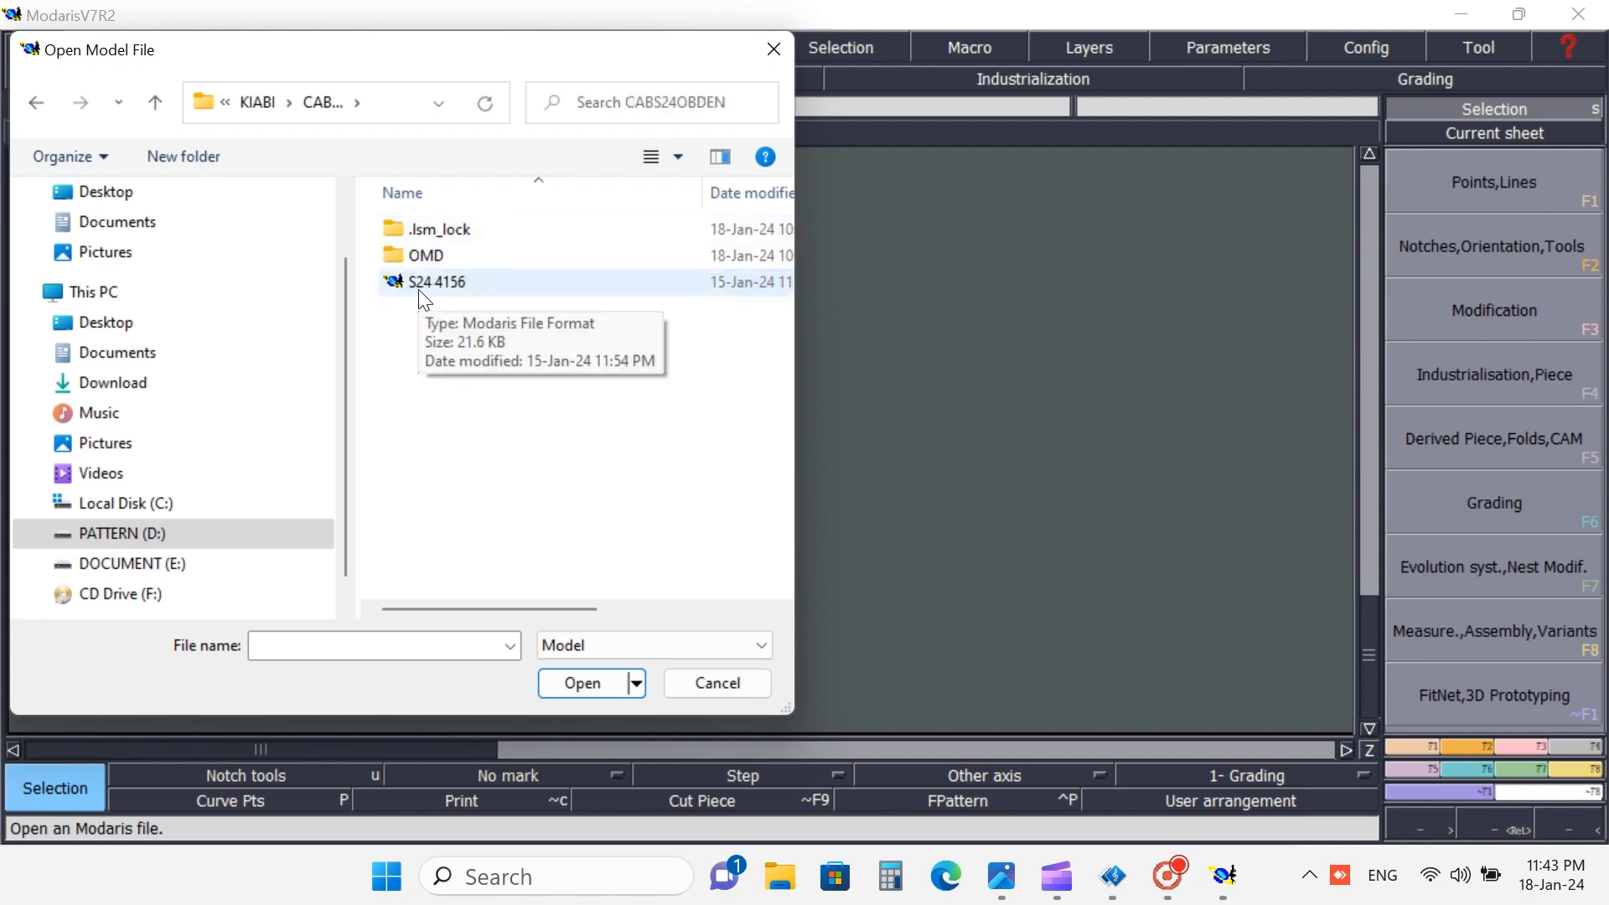
click(474, 285)
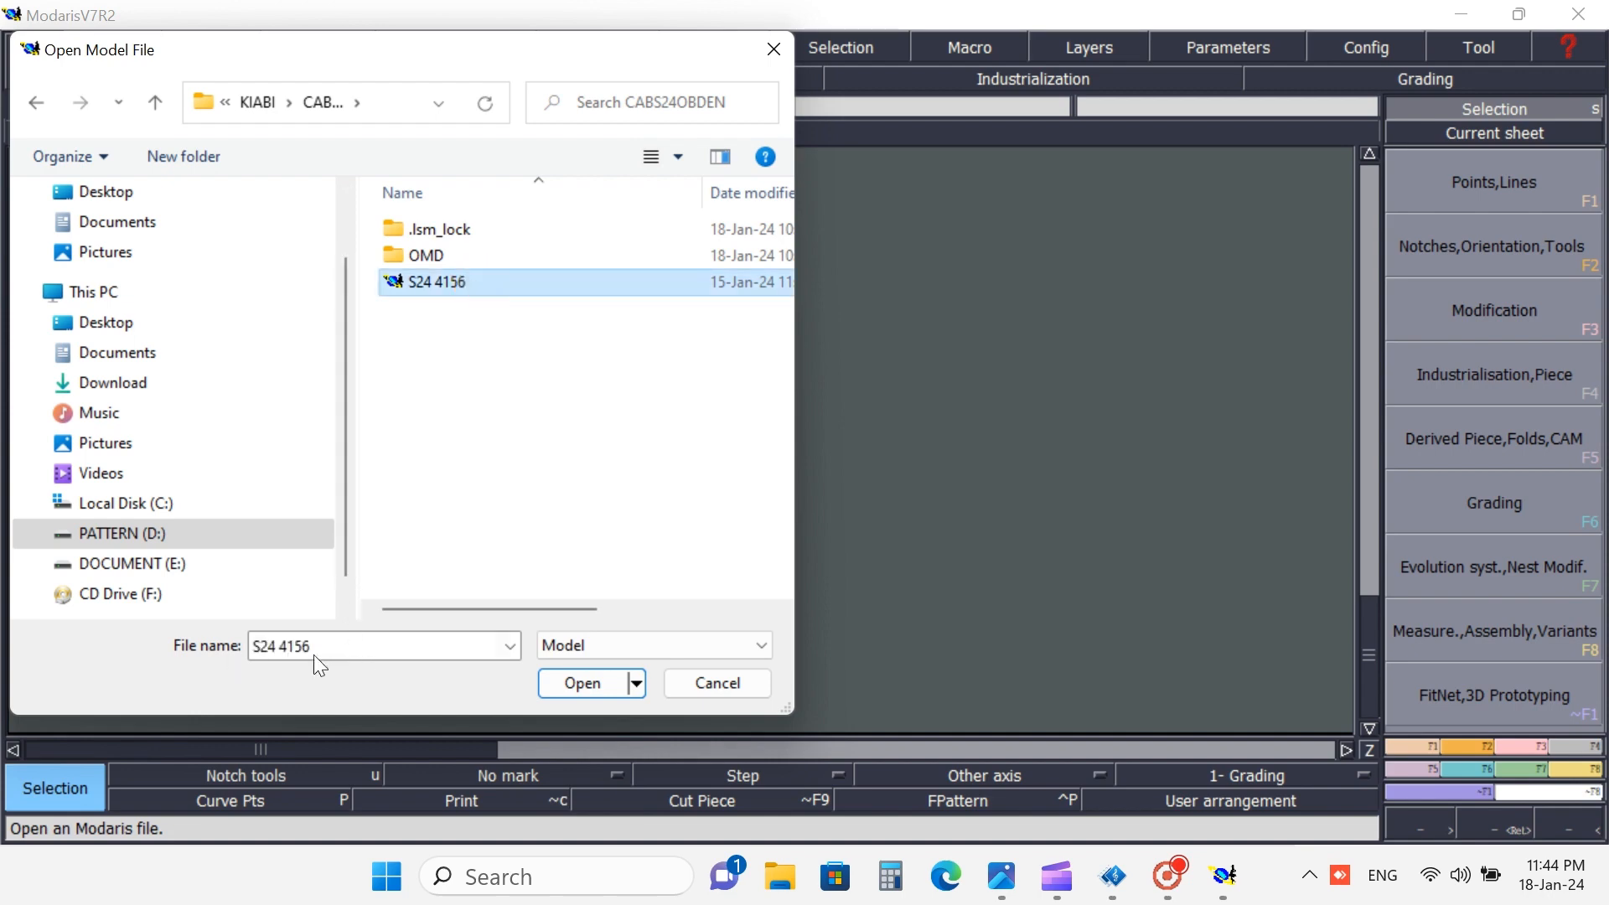
click(600, 682)
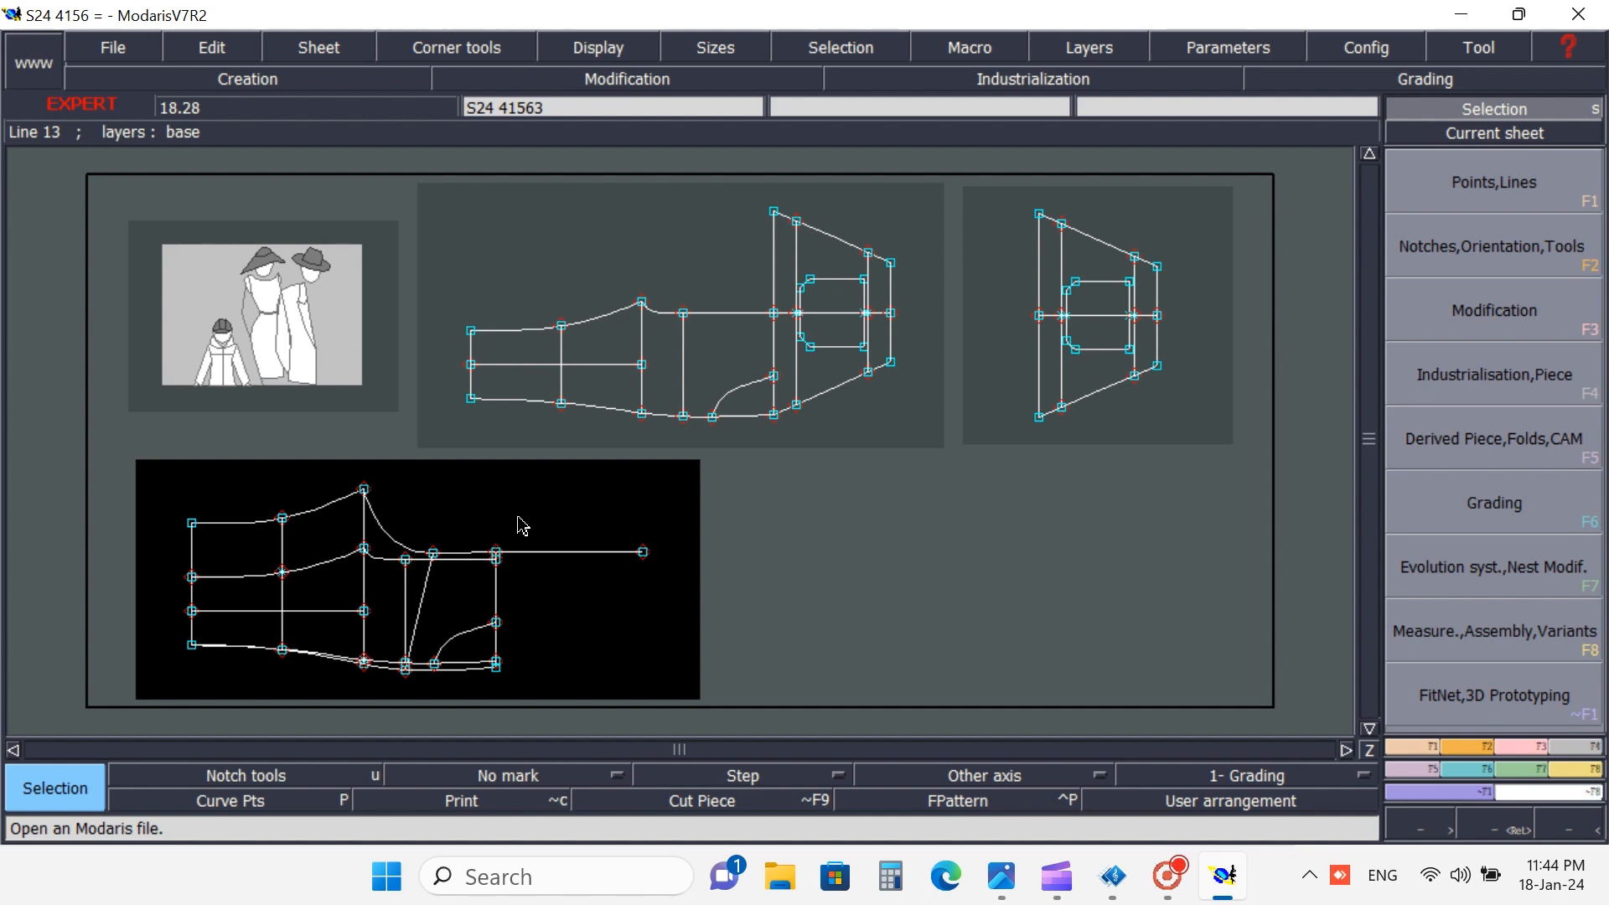
- Display the title blocks of all sheets and automatically rearrange the sheets on the desk
key(ctrl)
key(ctrl+a)
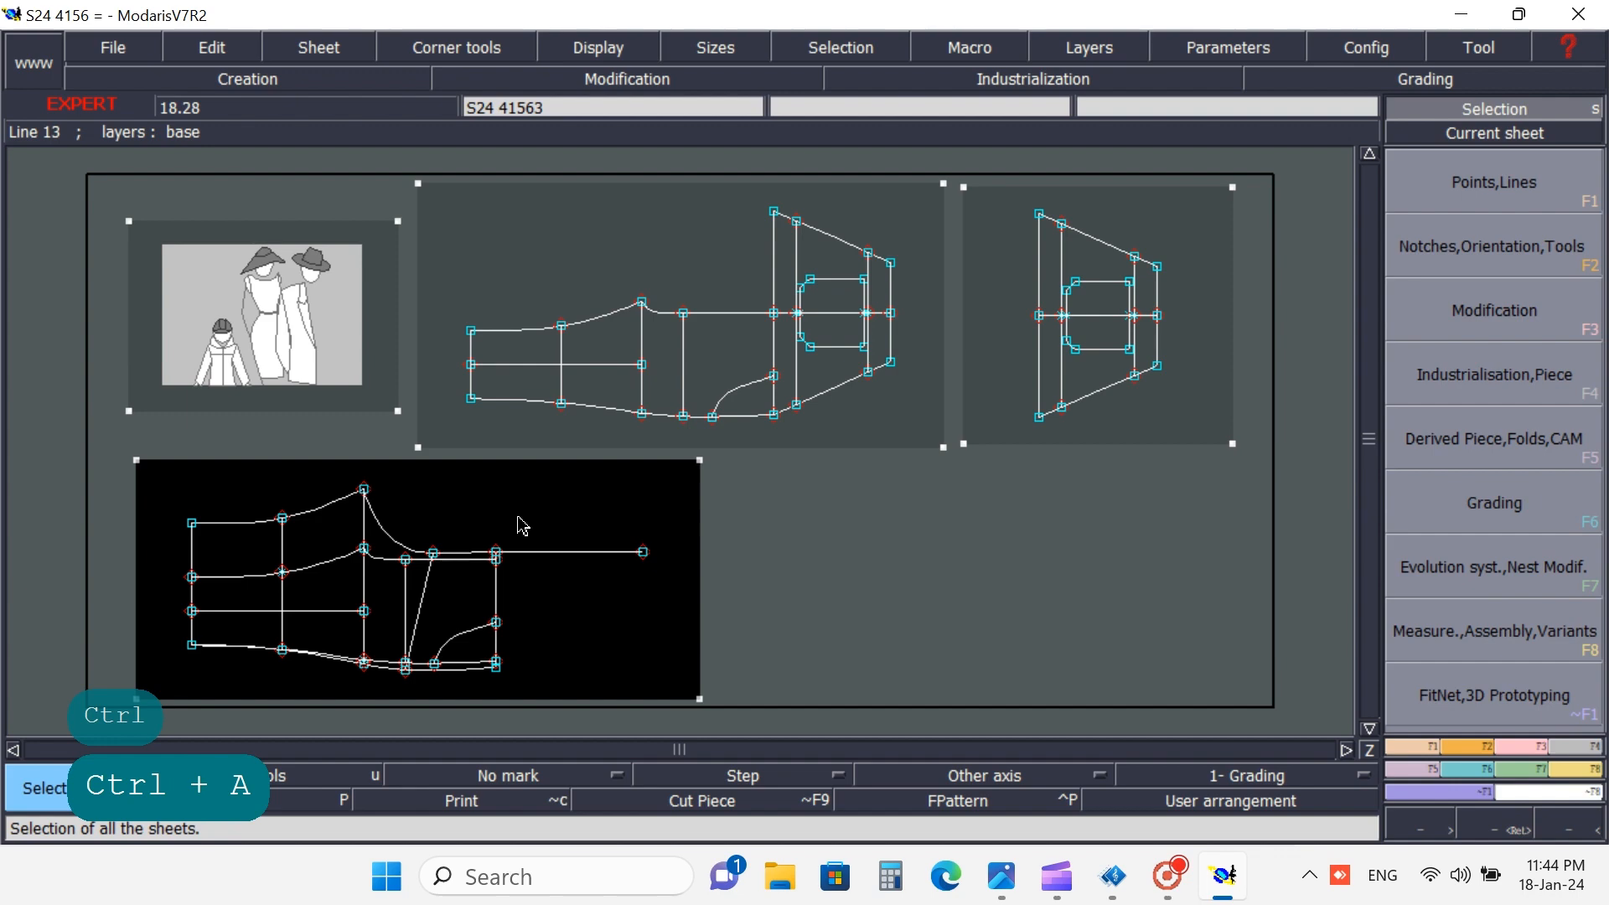
key(ctrl+u)
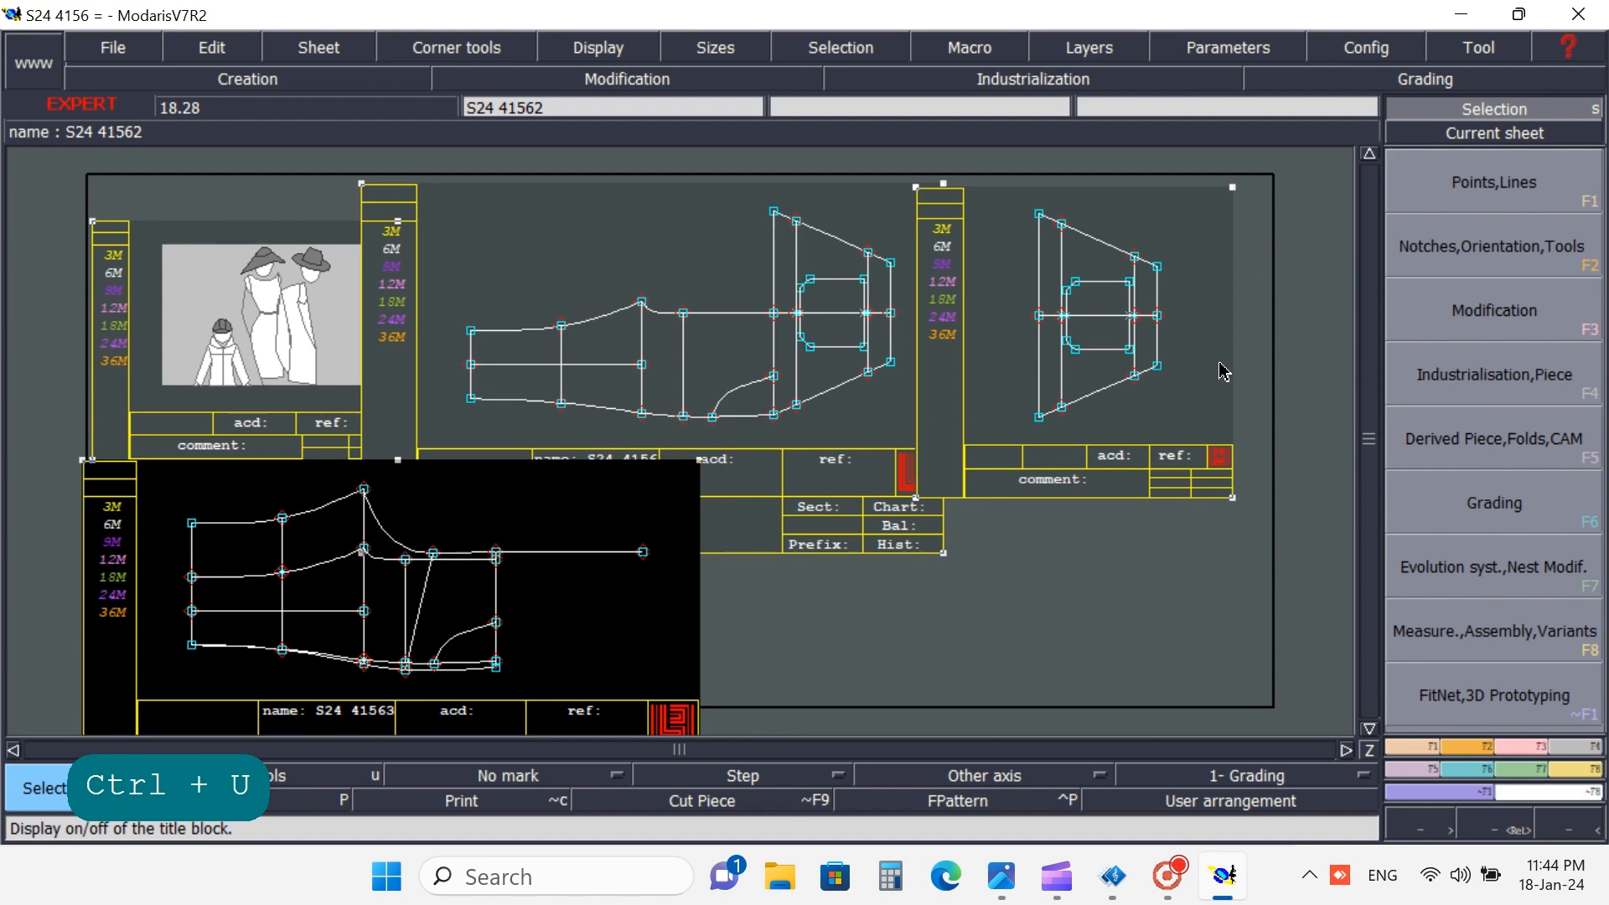
key(j)
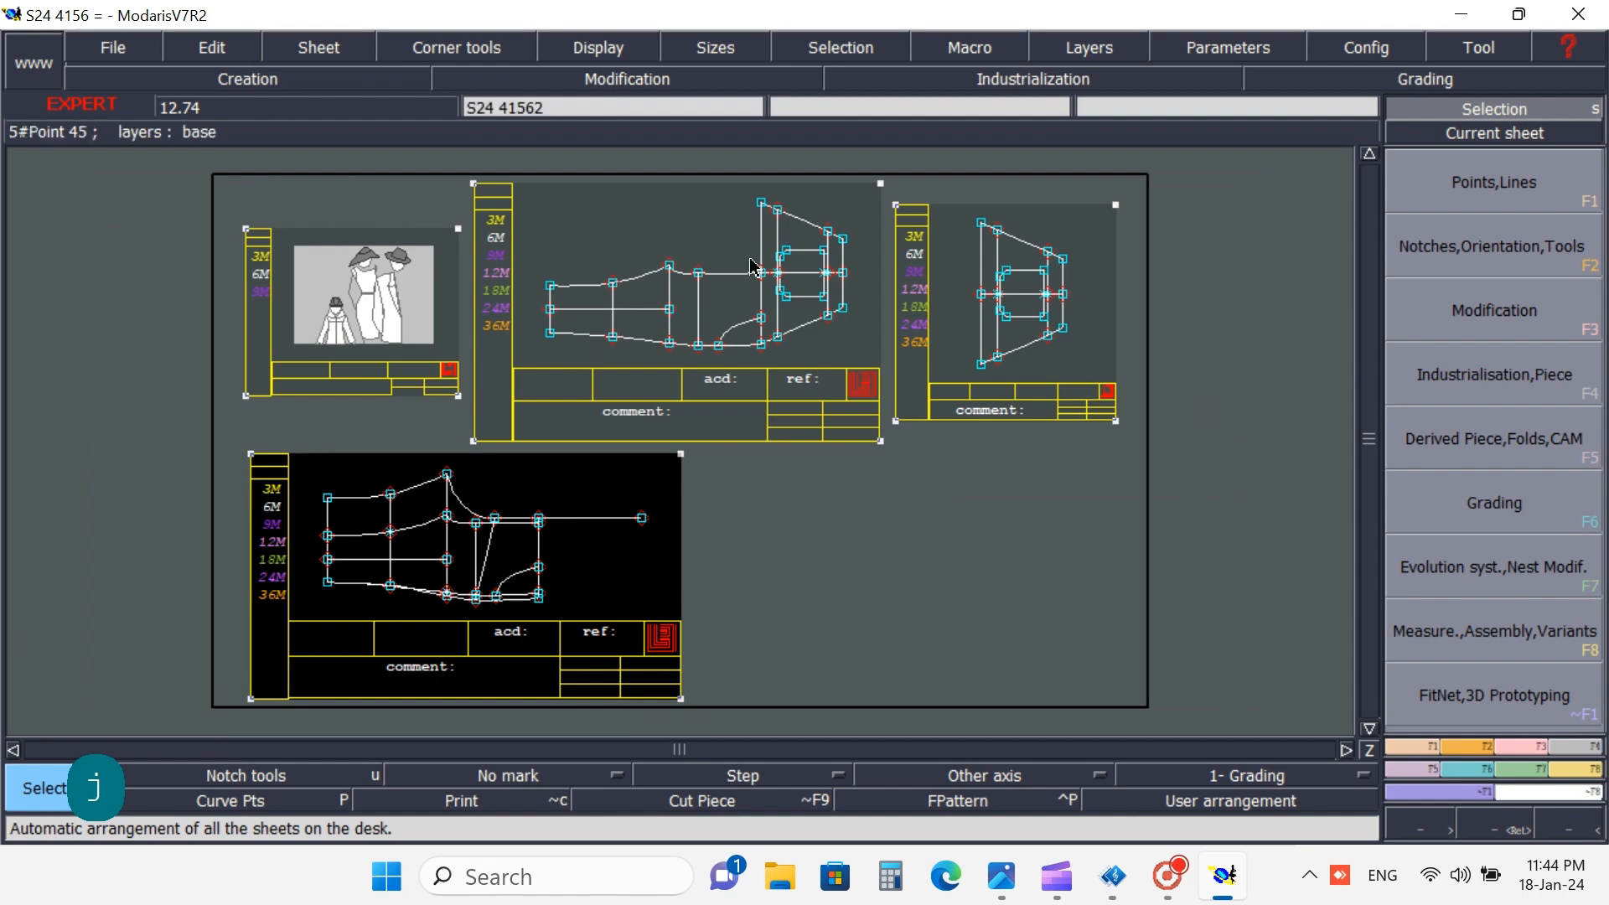
click(936, 568)
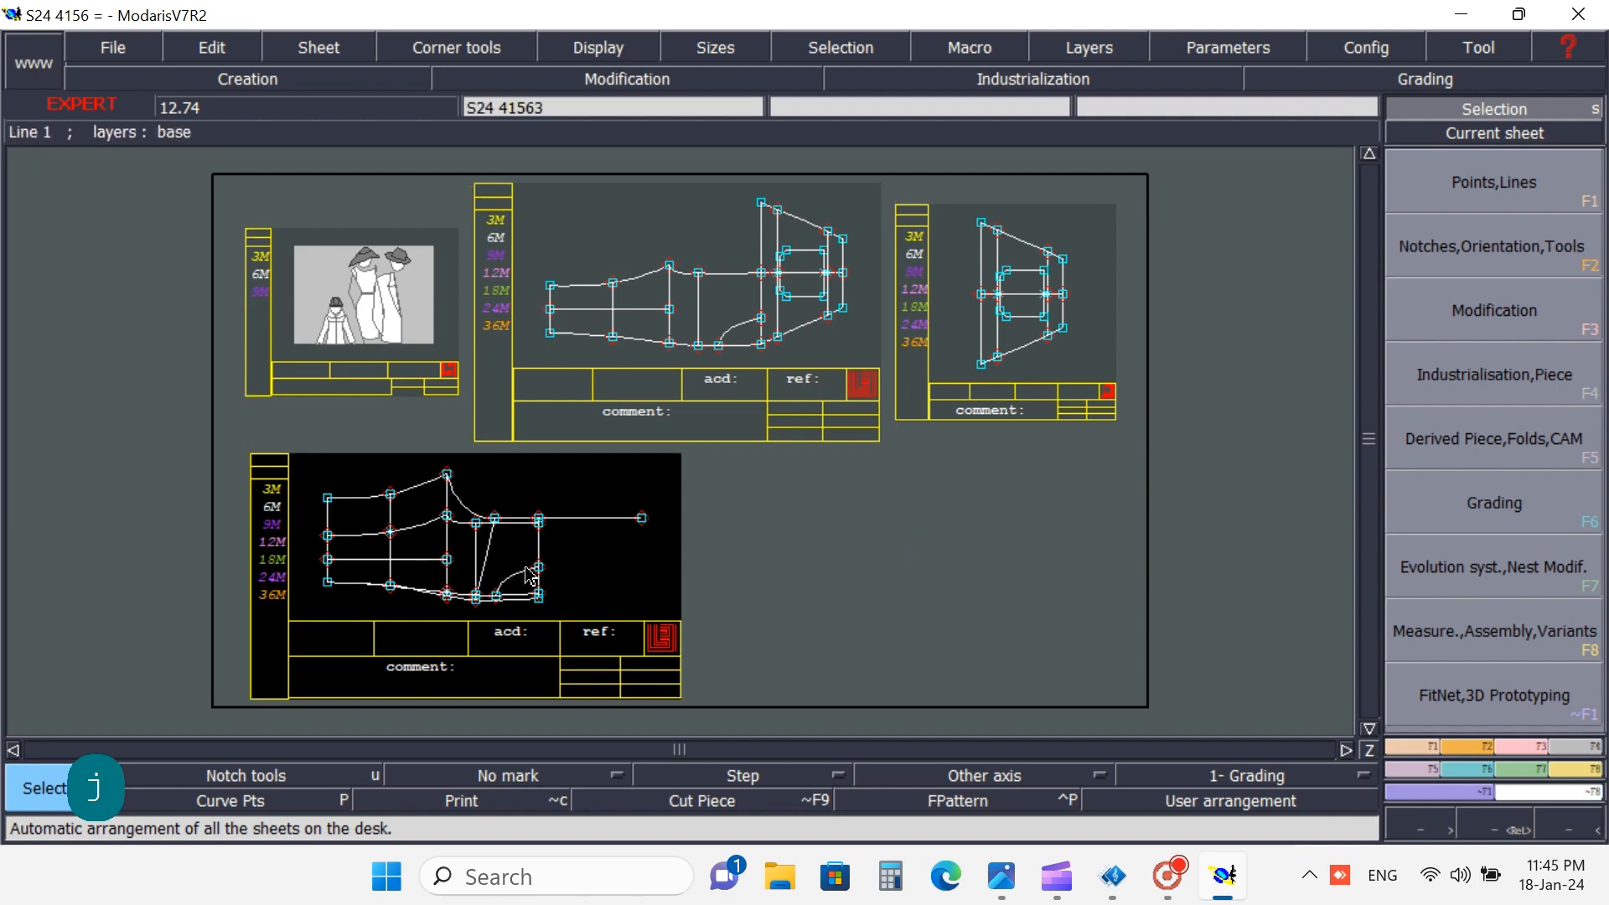
- Make the trouser construction sheet S24 41563 the current sheet
click(1441, 134)
click(549, 544)
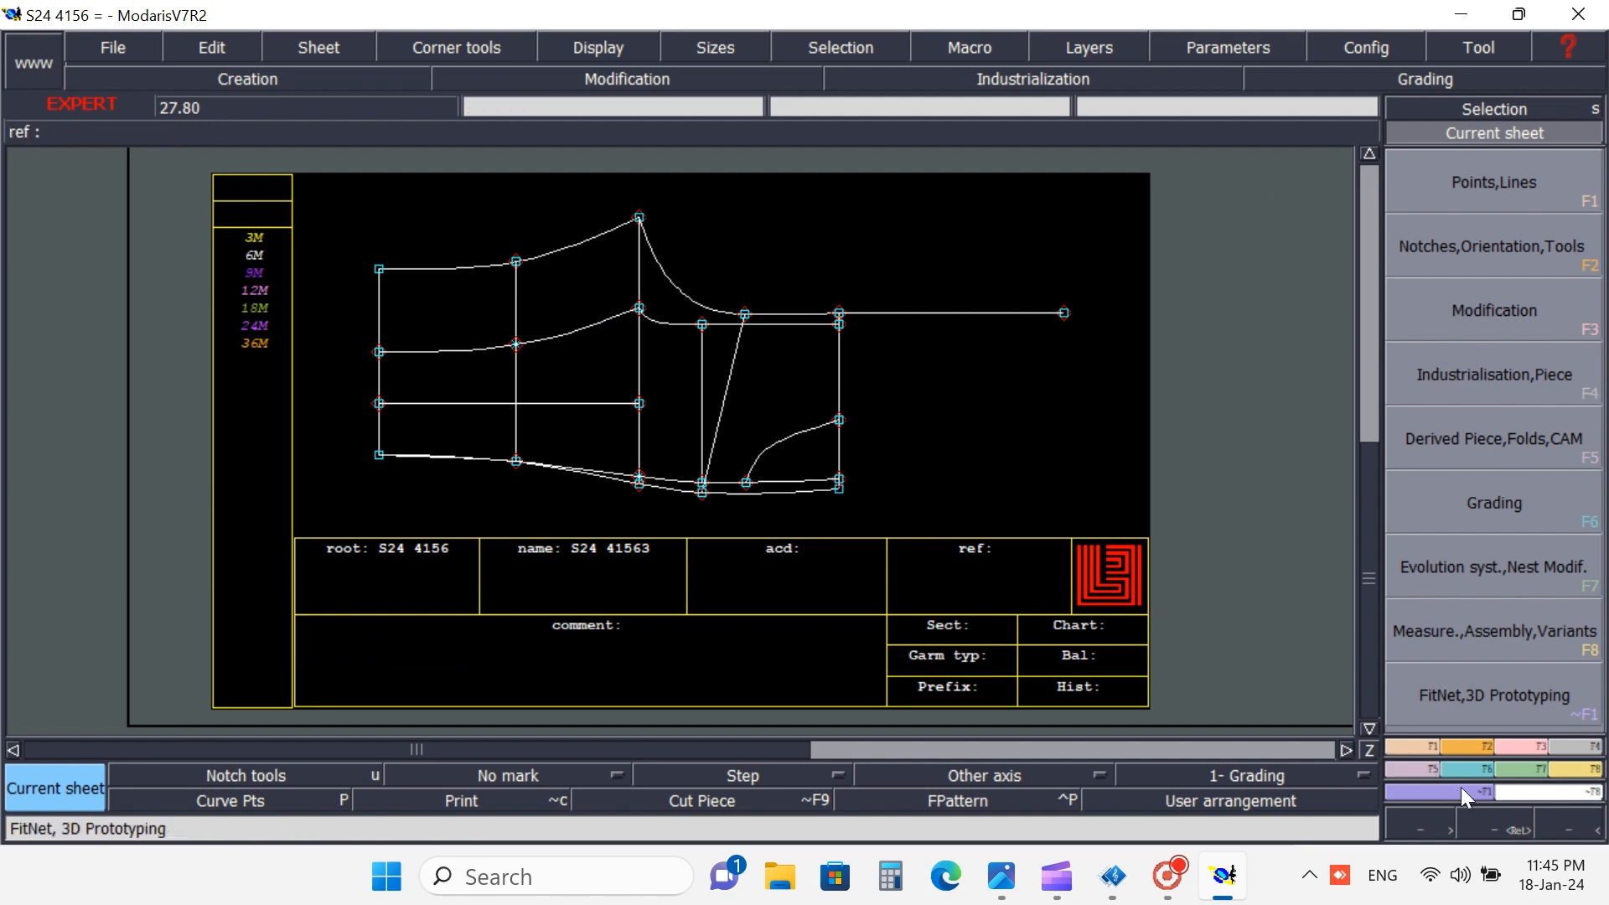
click(1493, 825)
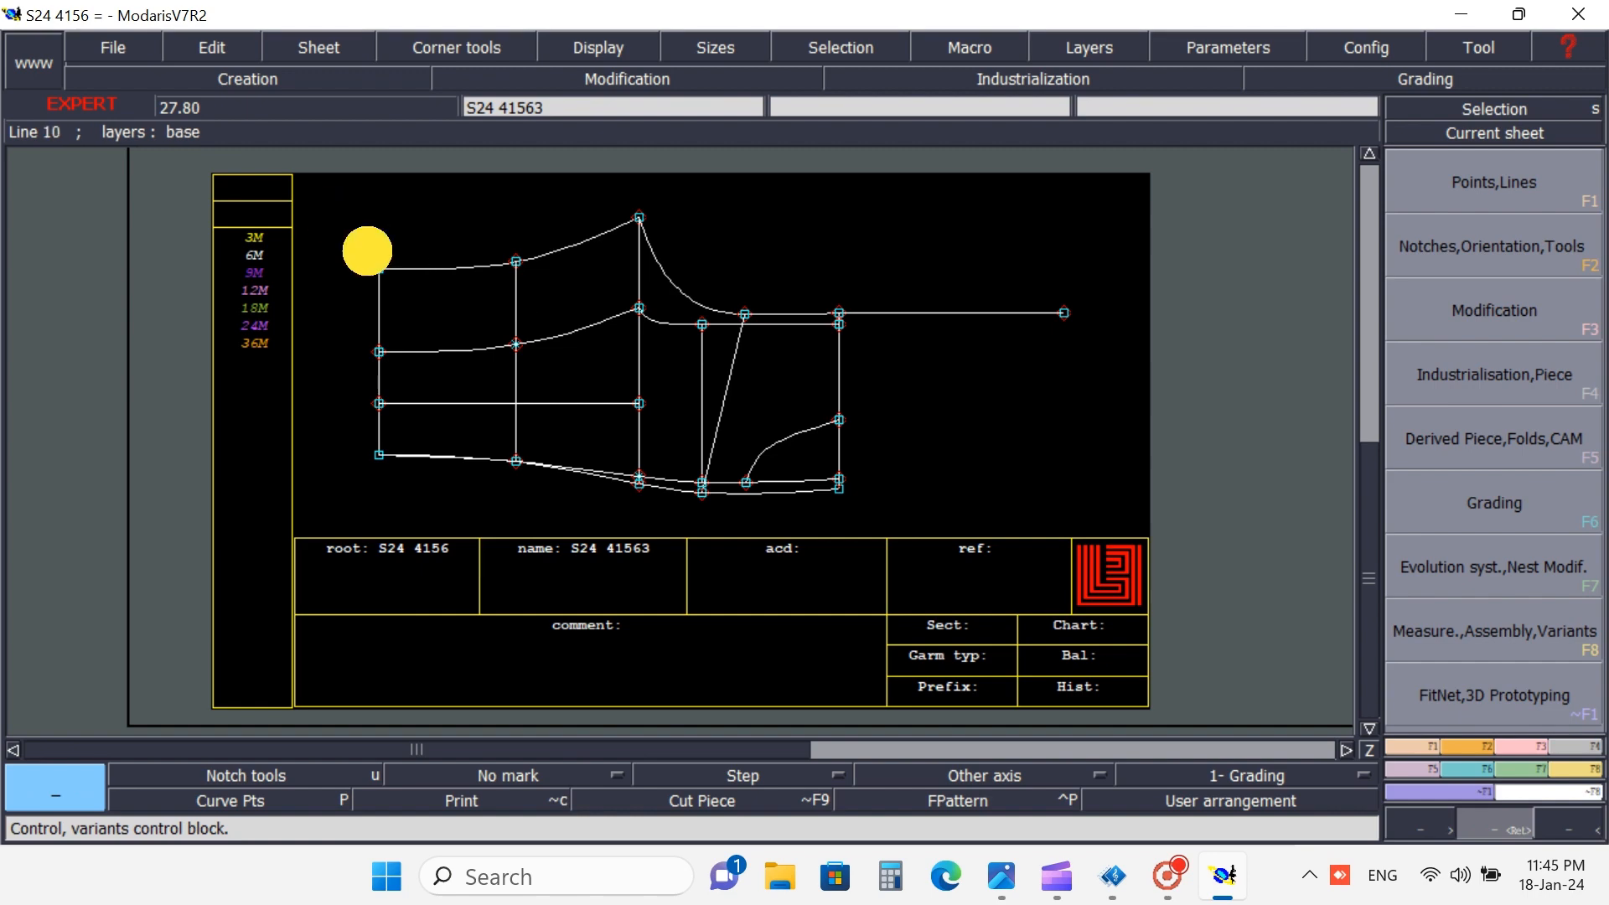
drag(368, 251, 983, 537)
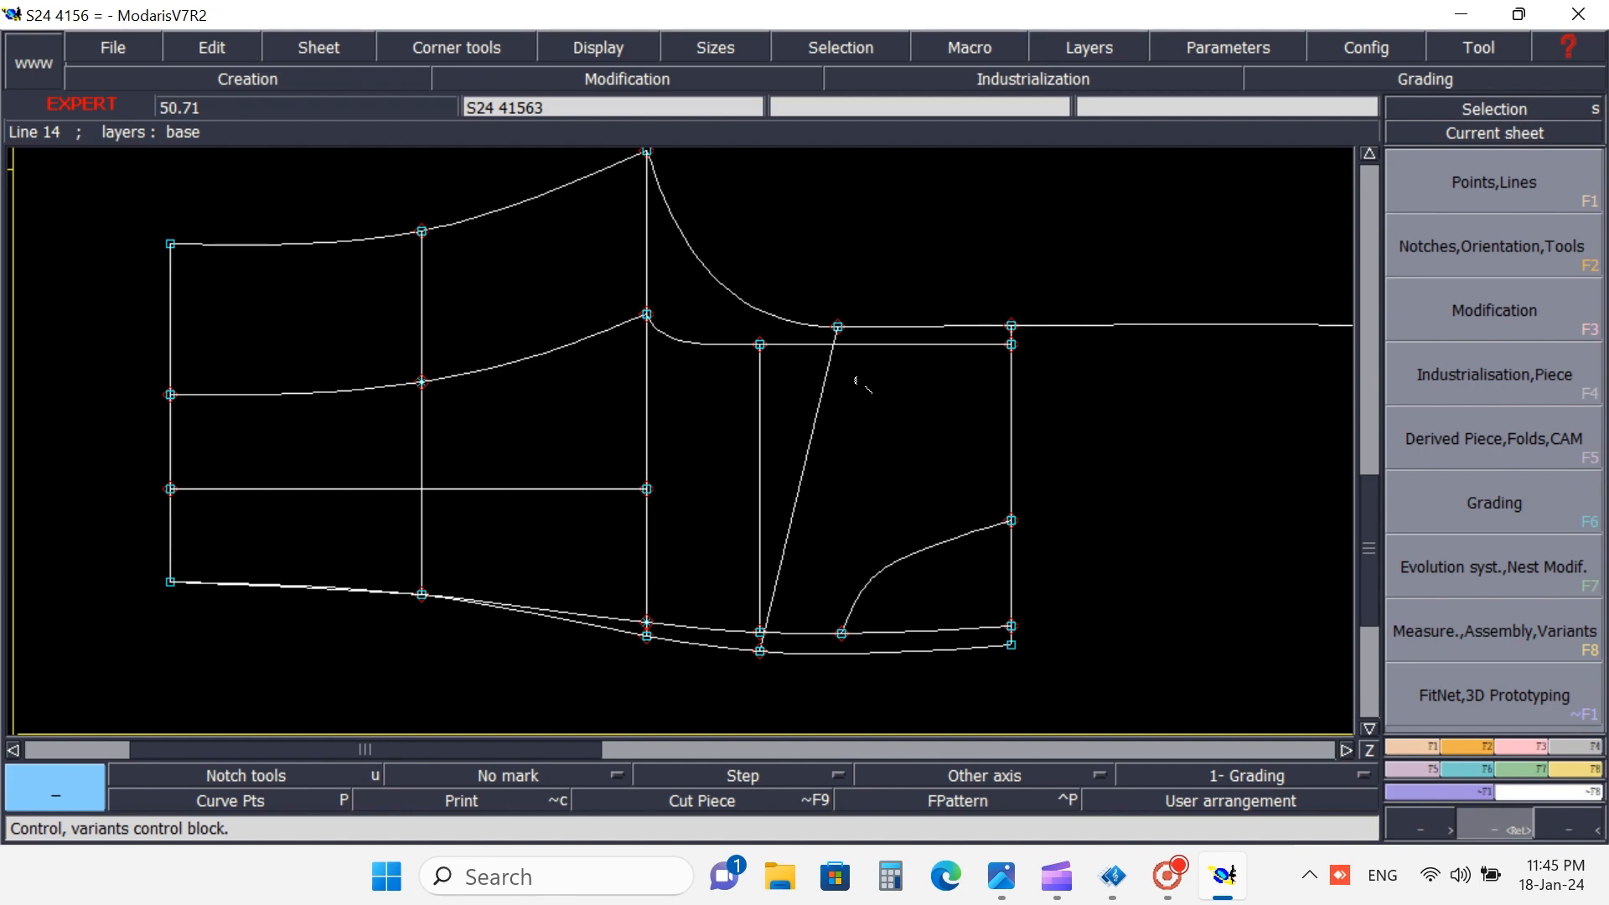
- Create a dynamic length measure named F between the two endpoints of the vertical hip line
key(Caps_Lock)
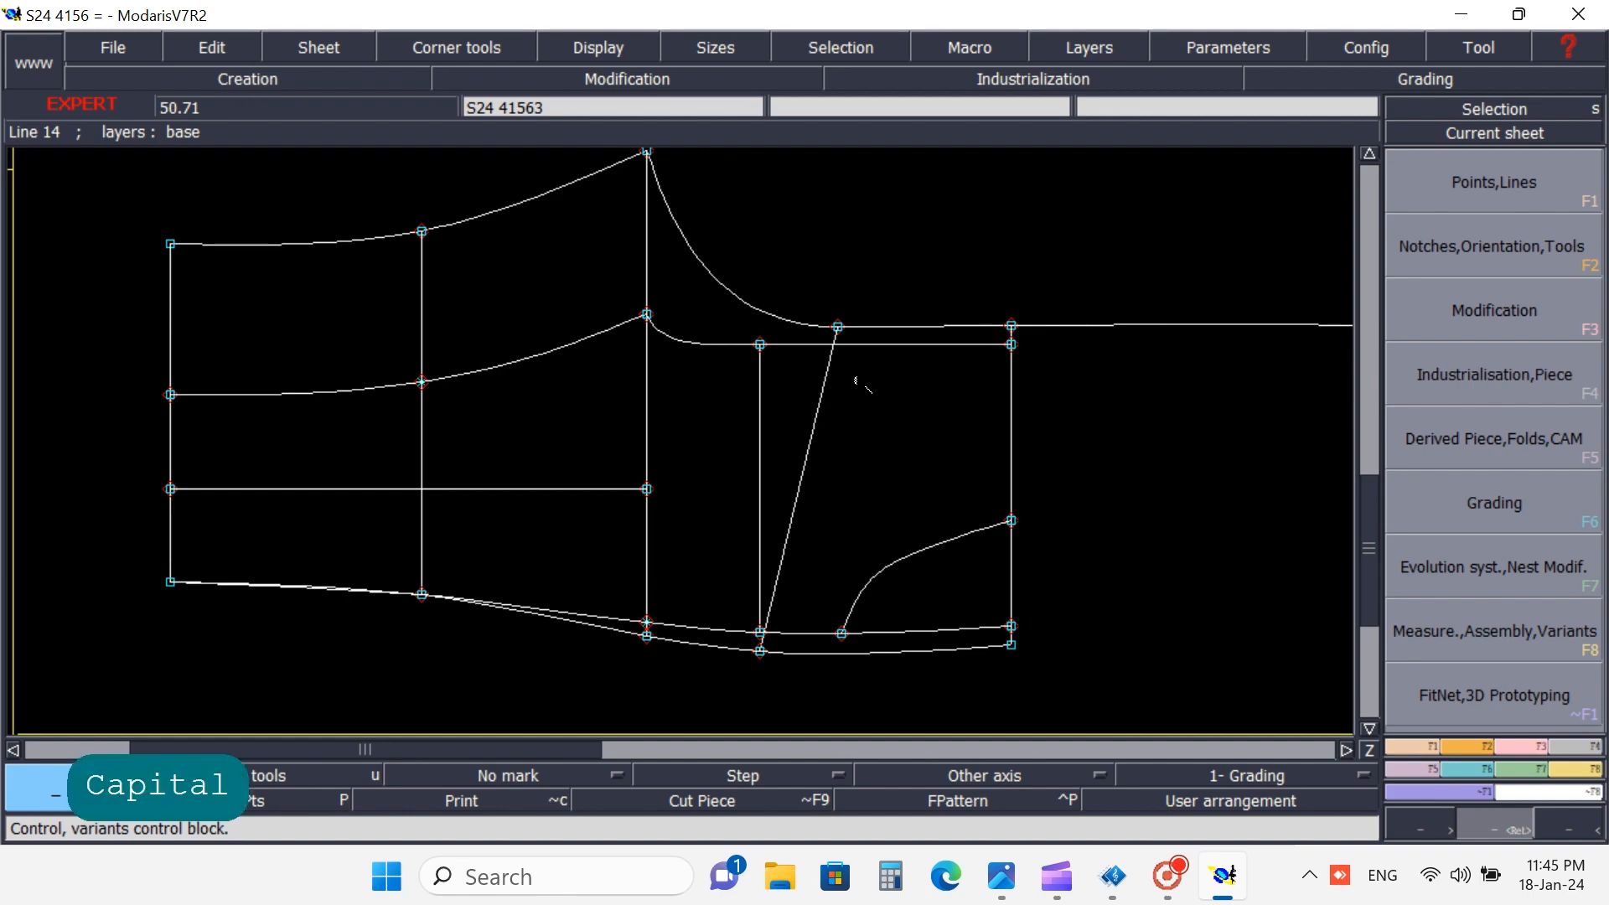
key(l)
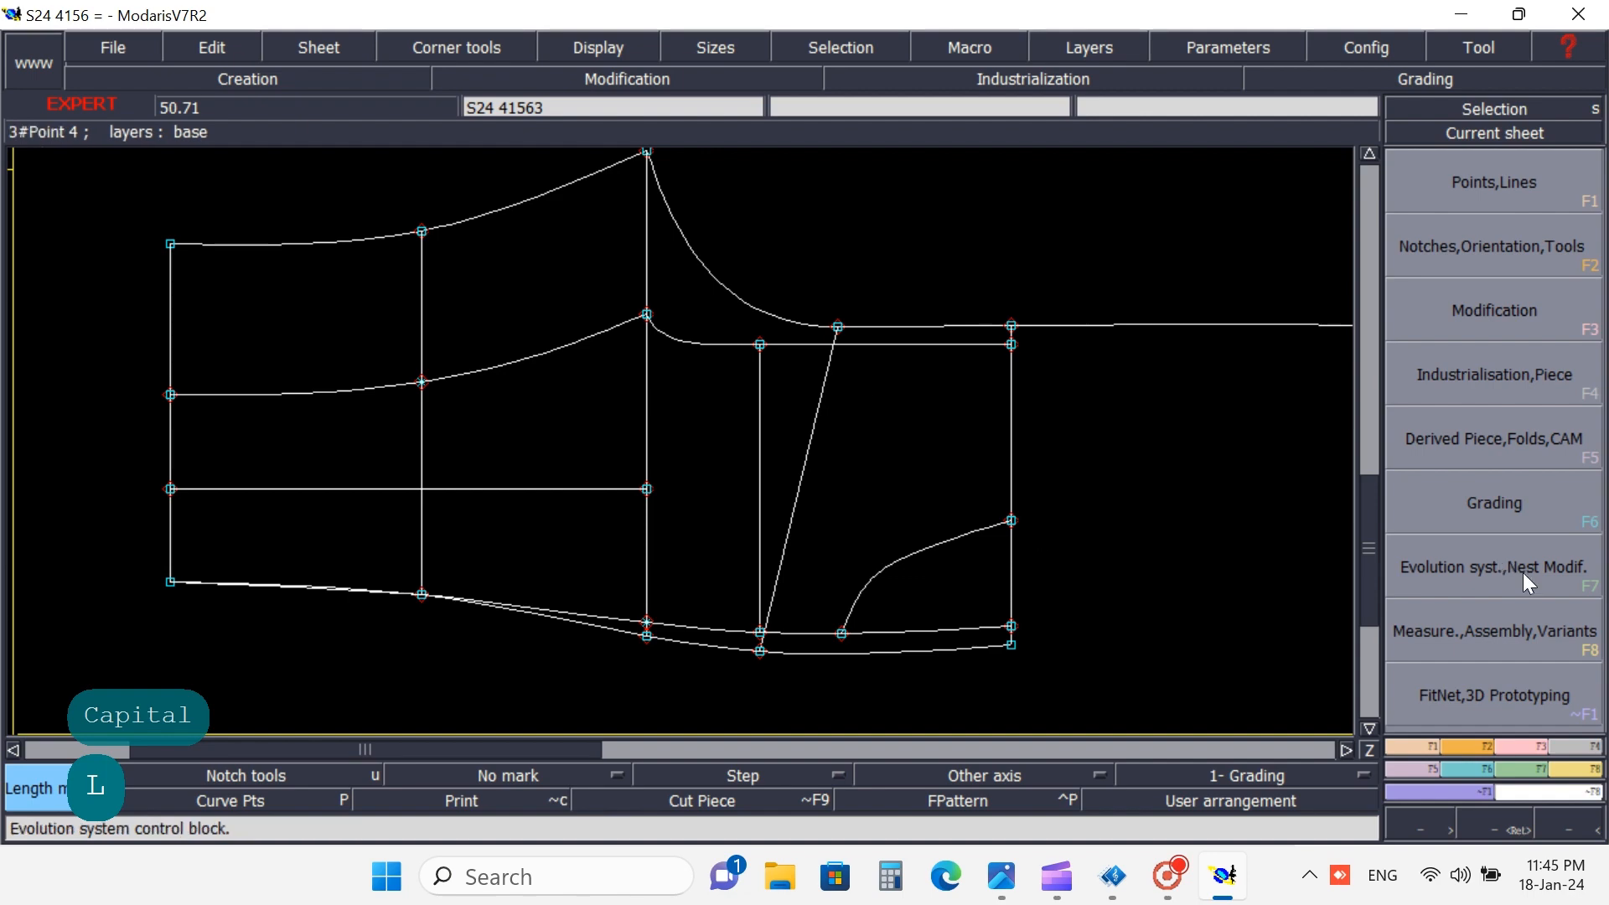
click(1577, 769)
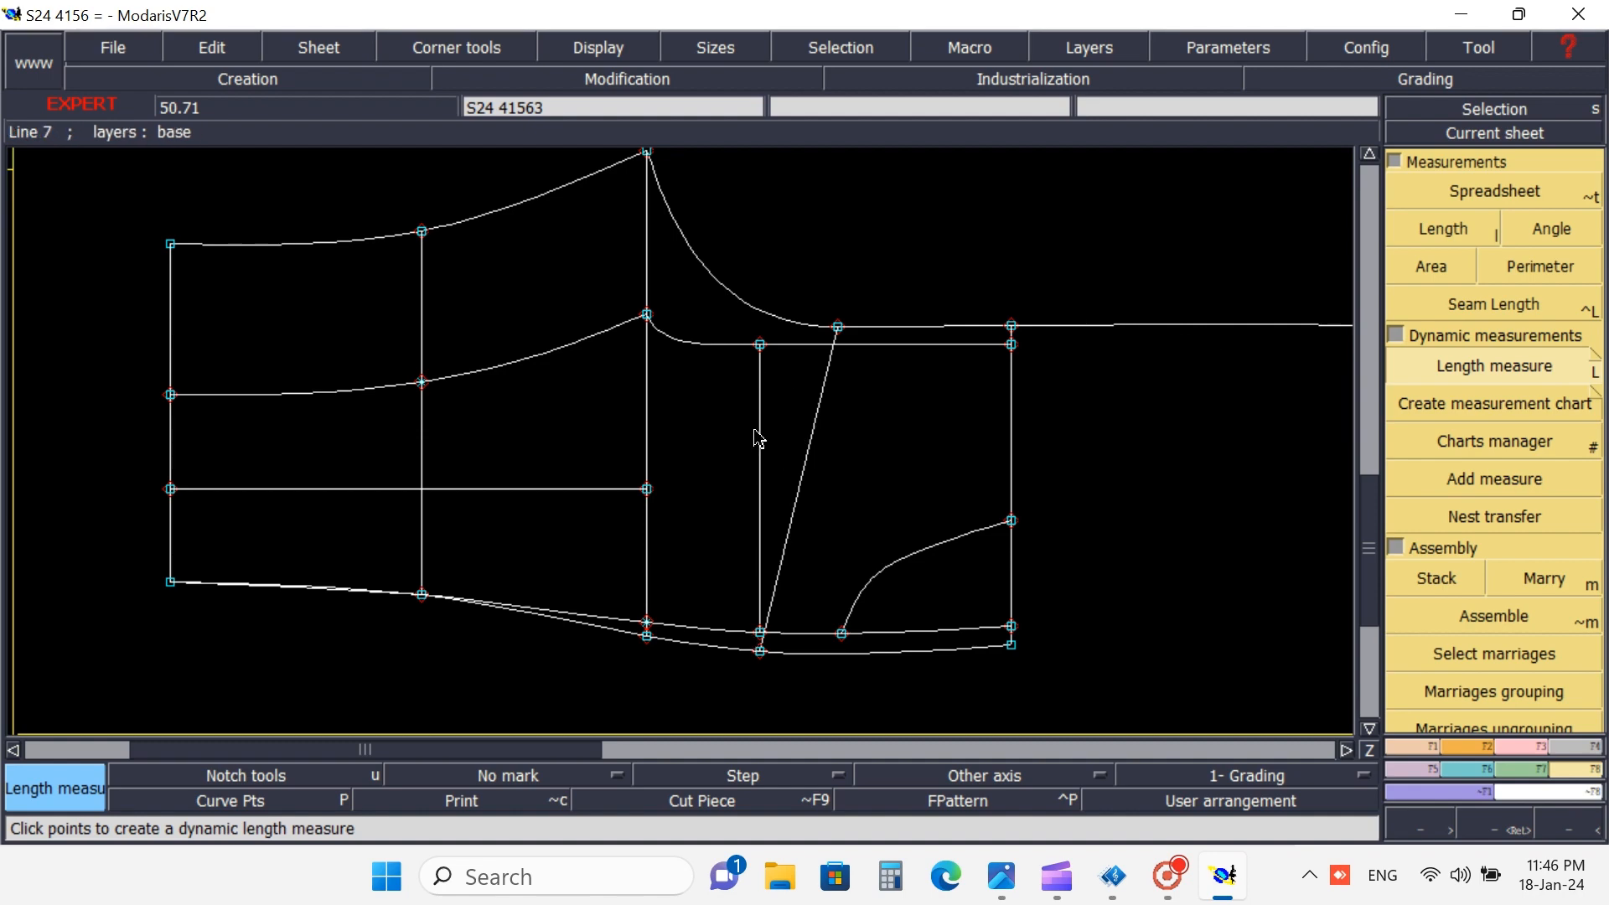
click(760, 633)
click(746, 320)
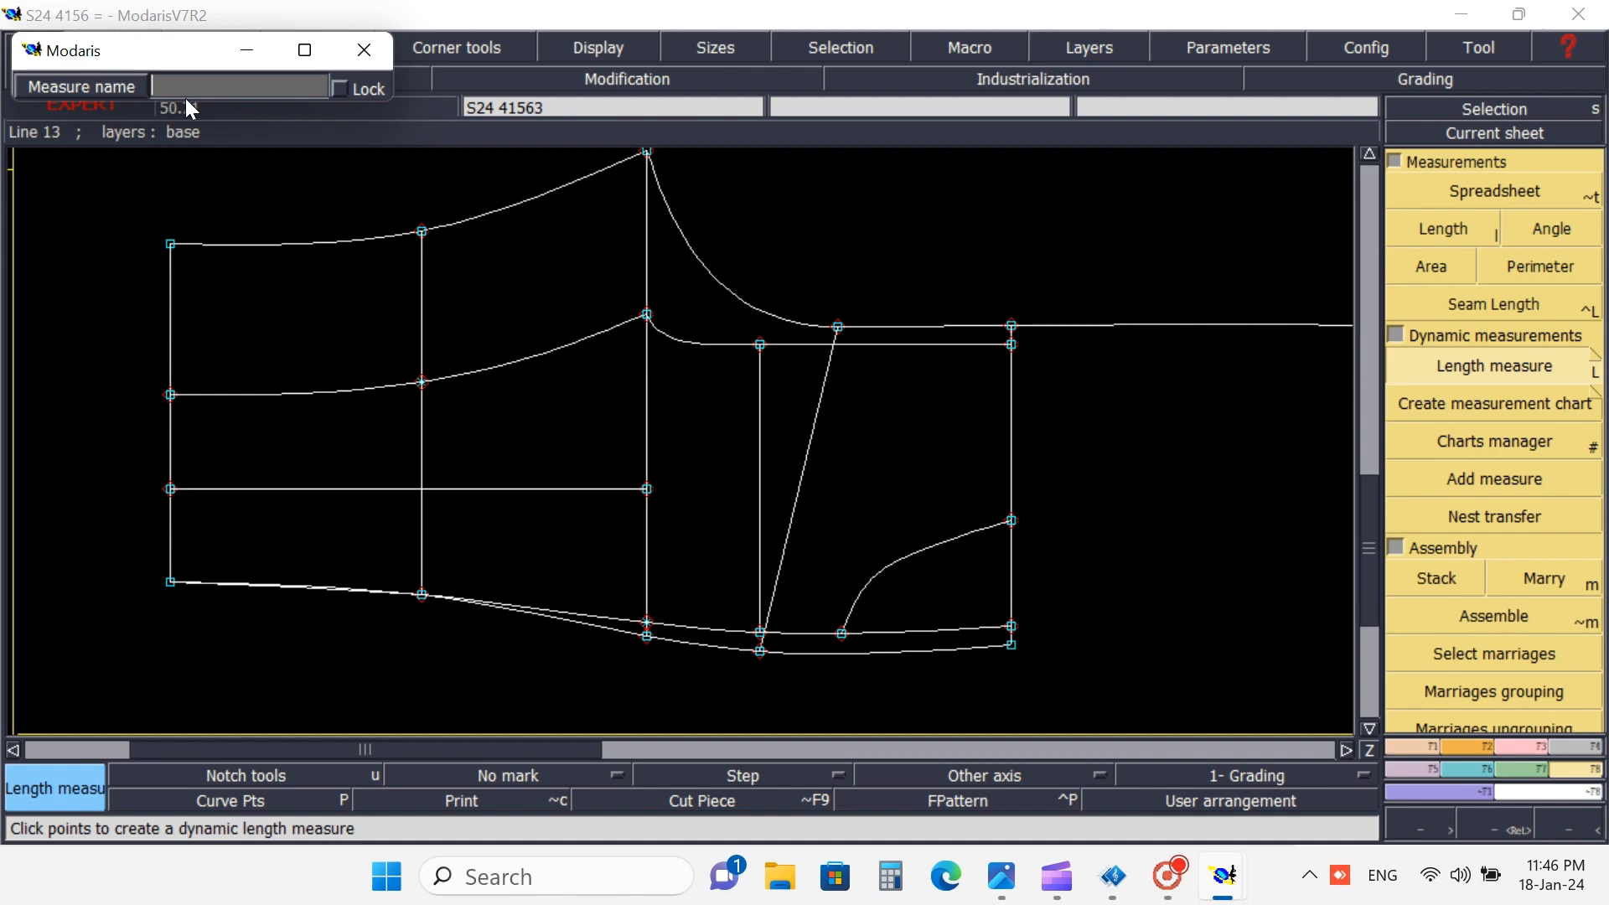
key(Up)
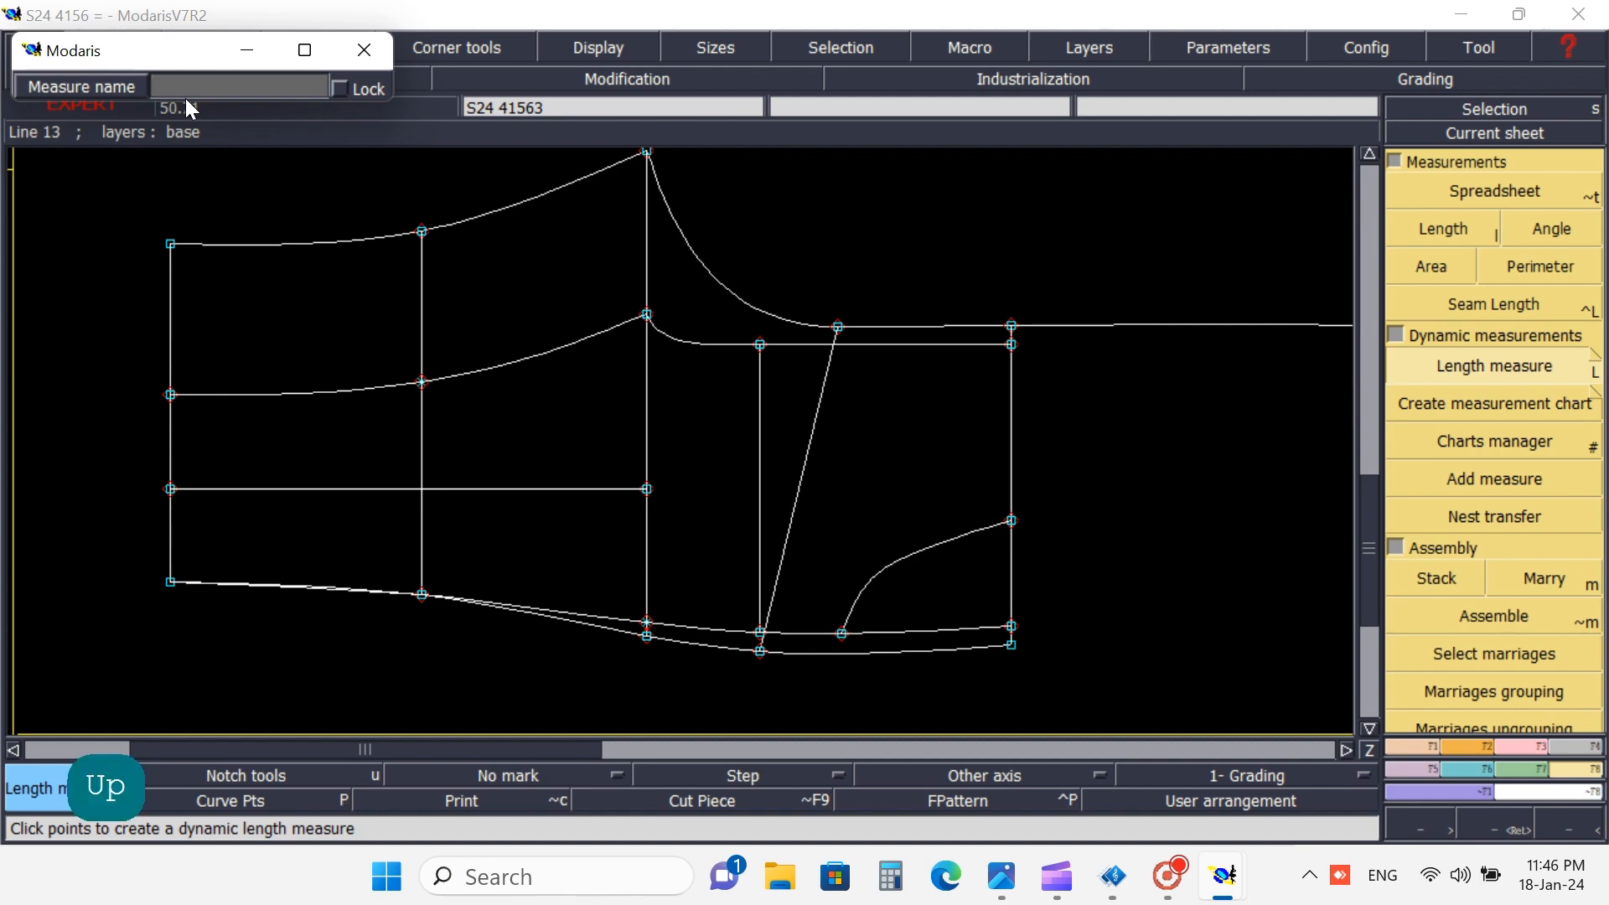
text(F)
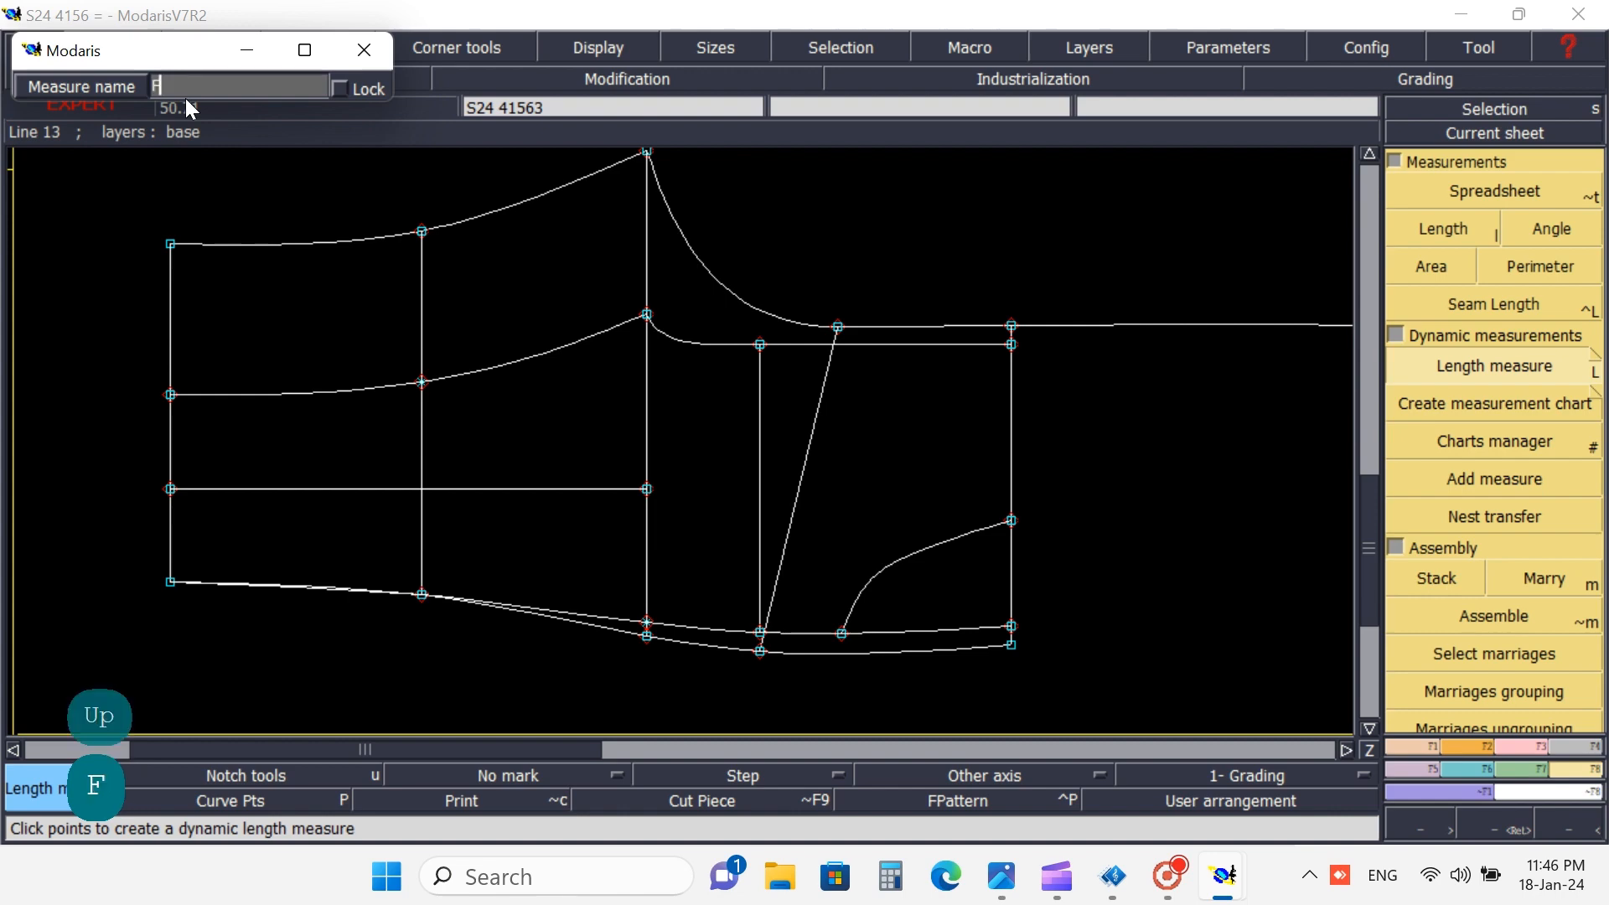
key(Return)
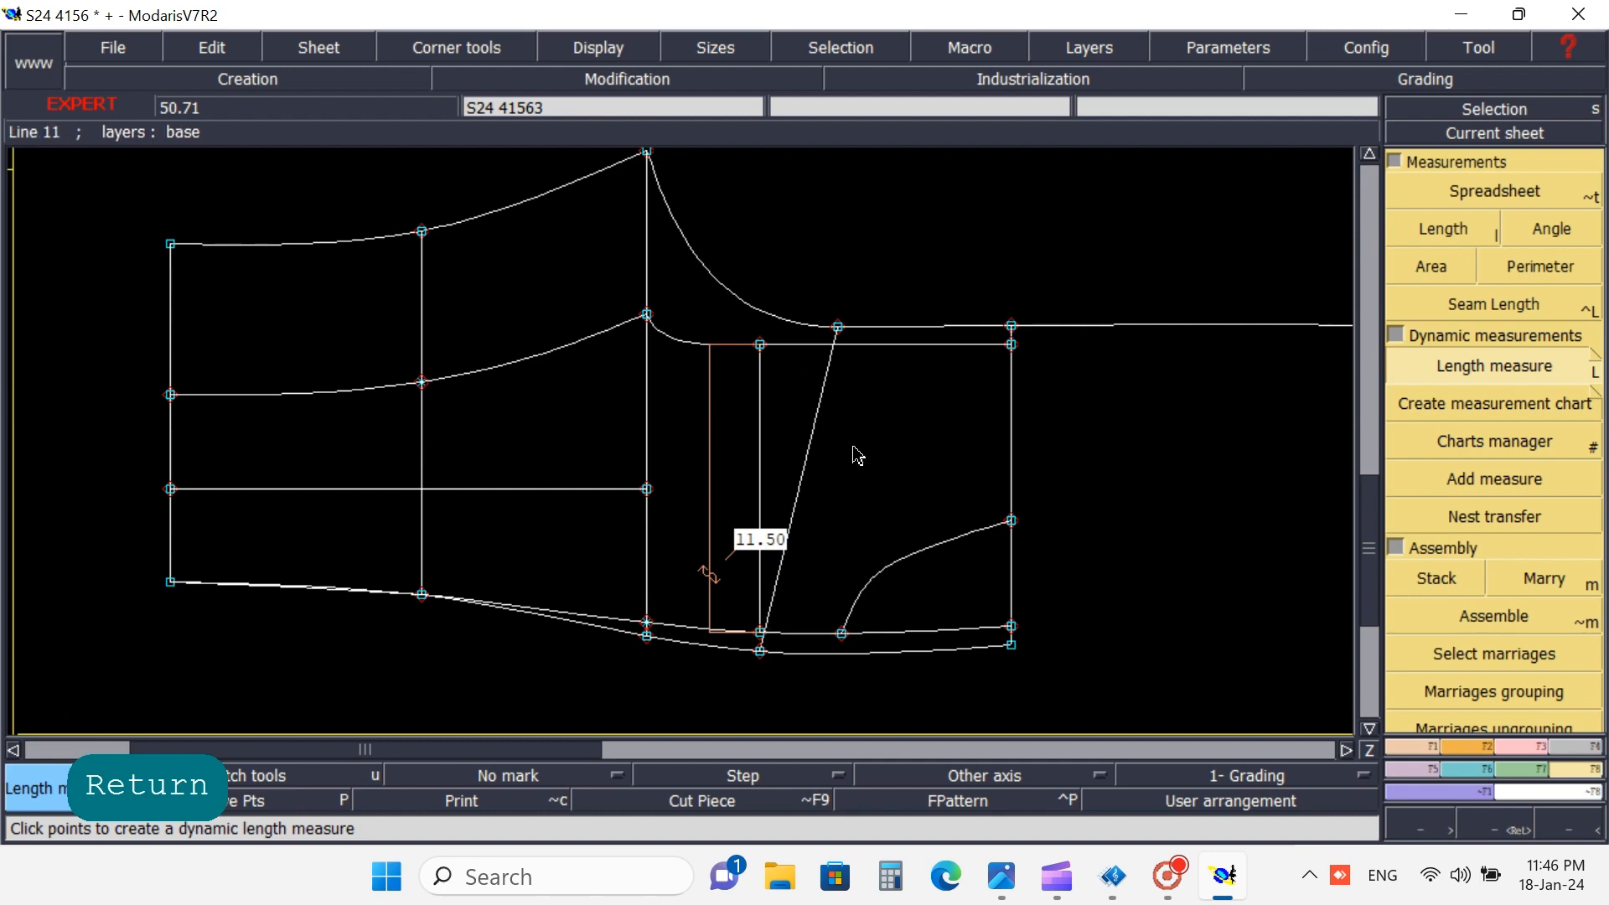
- Add a second dynamic length measure, also entered as F, between the endpoints of the slanted hip line
click(761, 651)
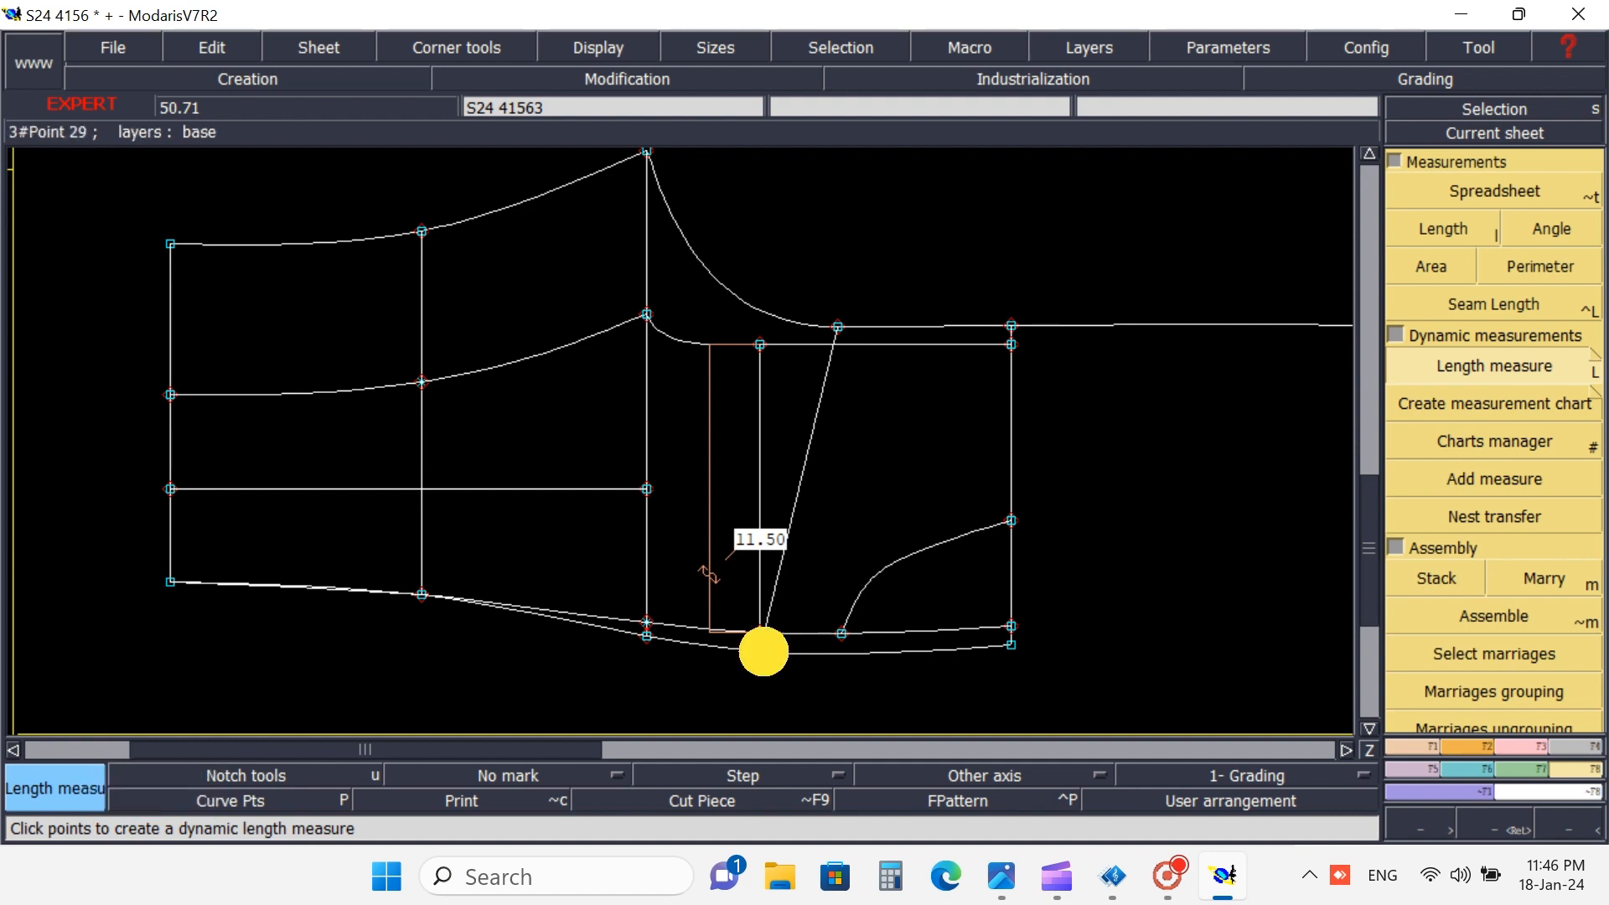
click(880, 282)
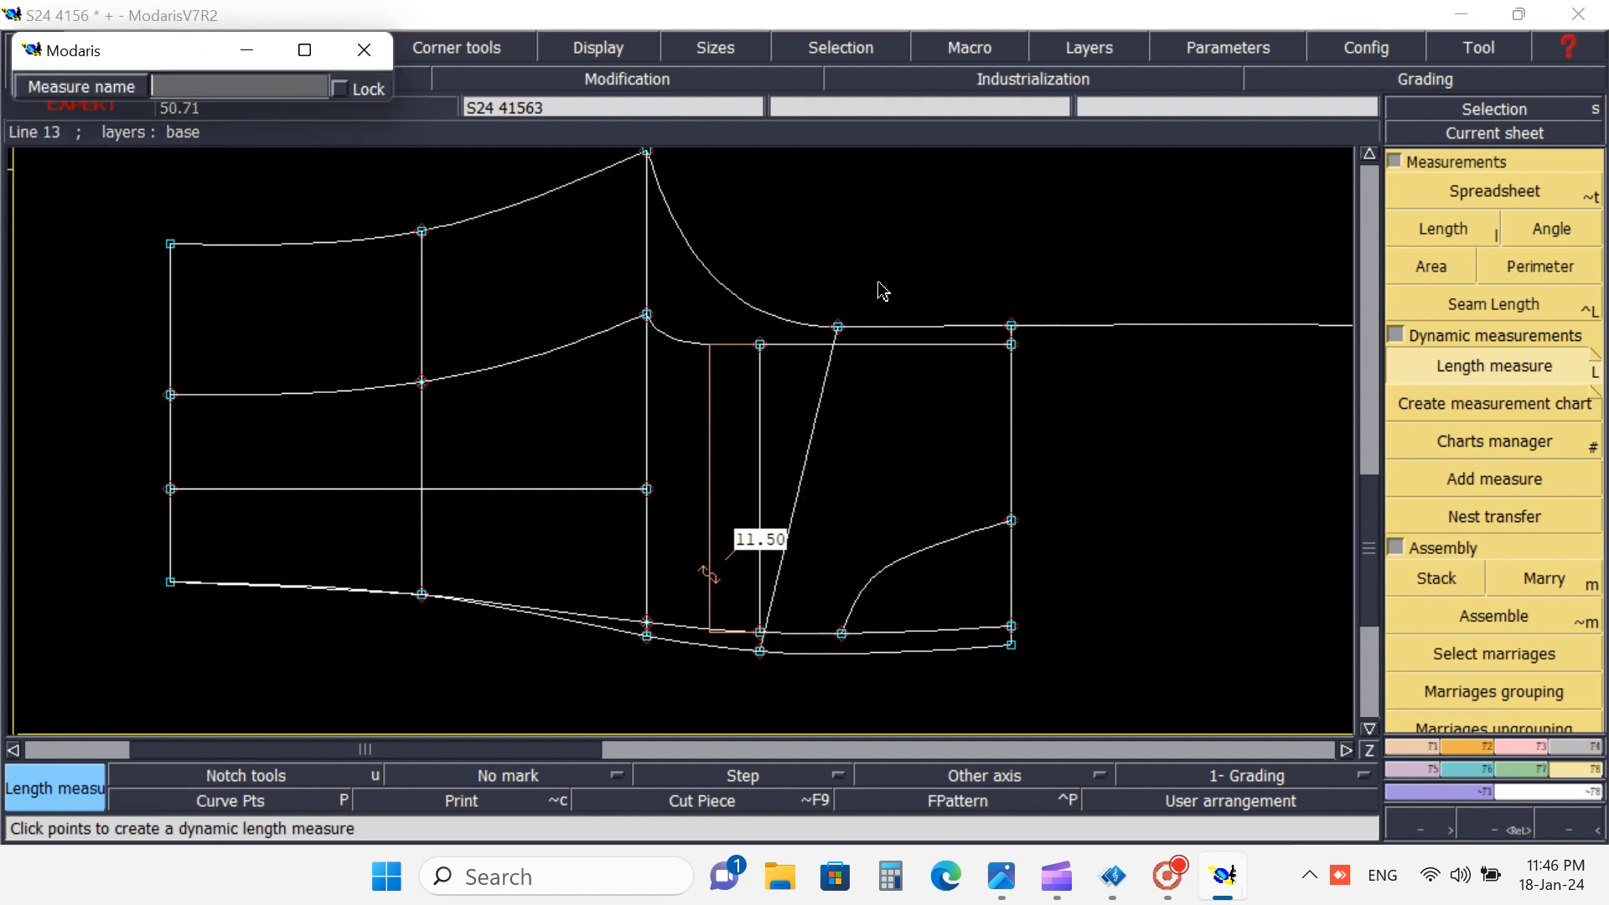
text(F)
key(Return)
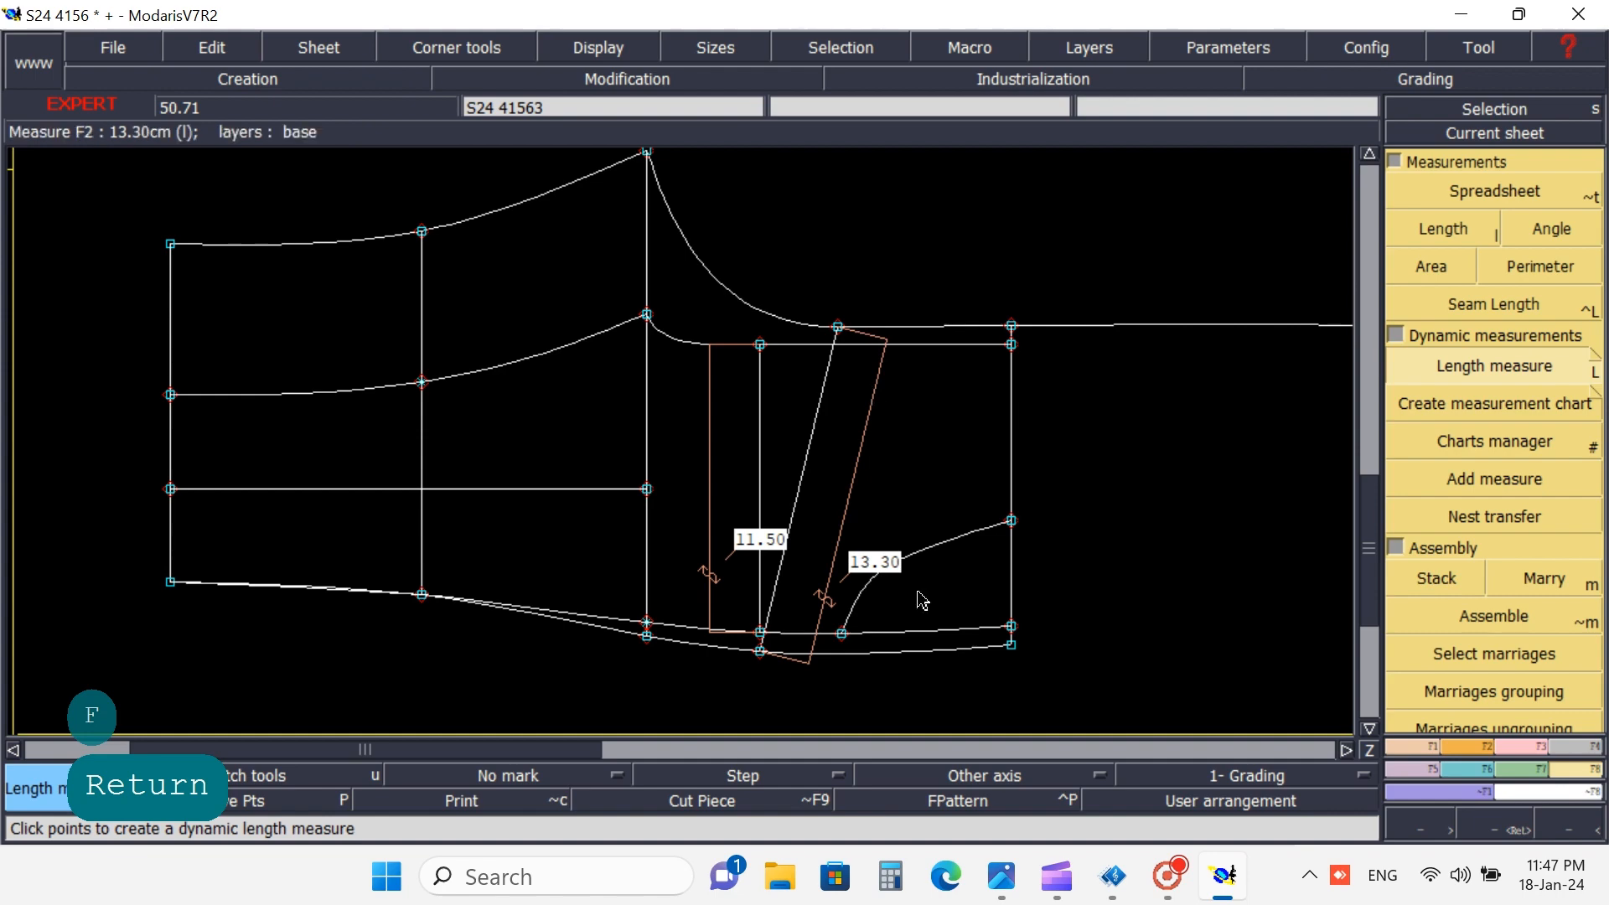
- Switch to the measurement chart photo and look up the 1/2 hips round value for size 6M
click(1005, 876)
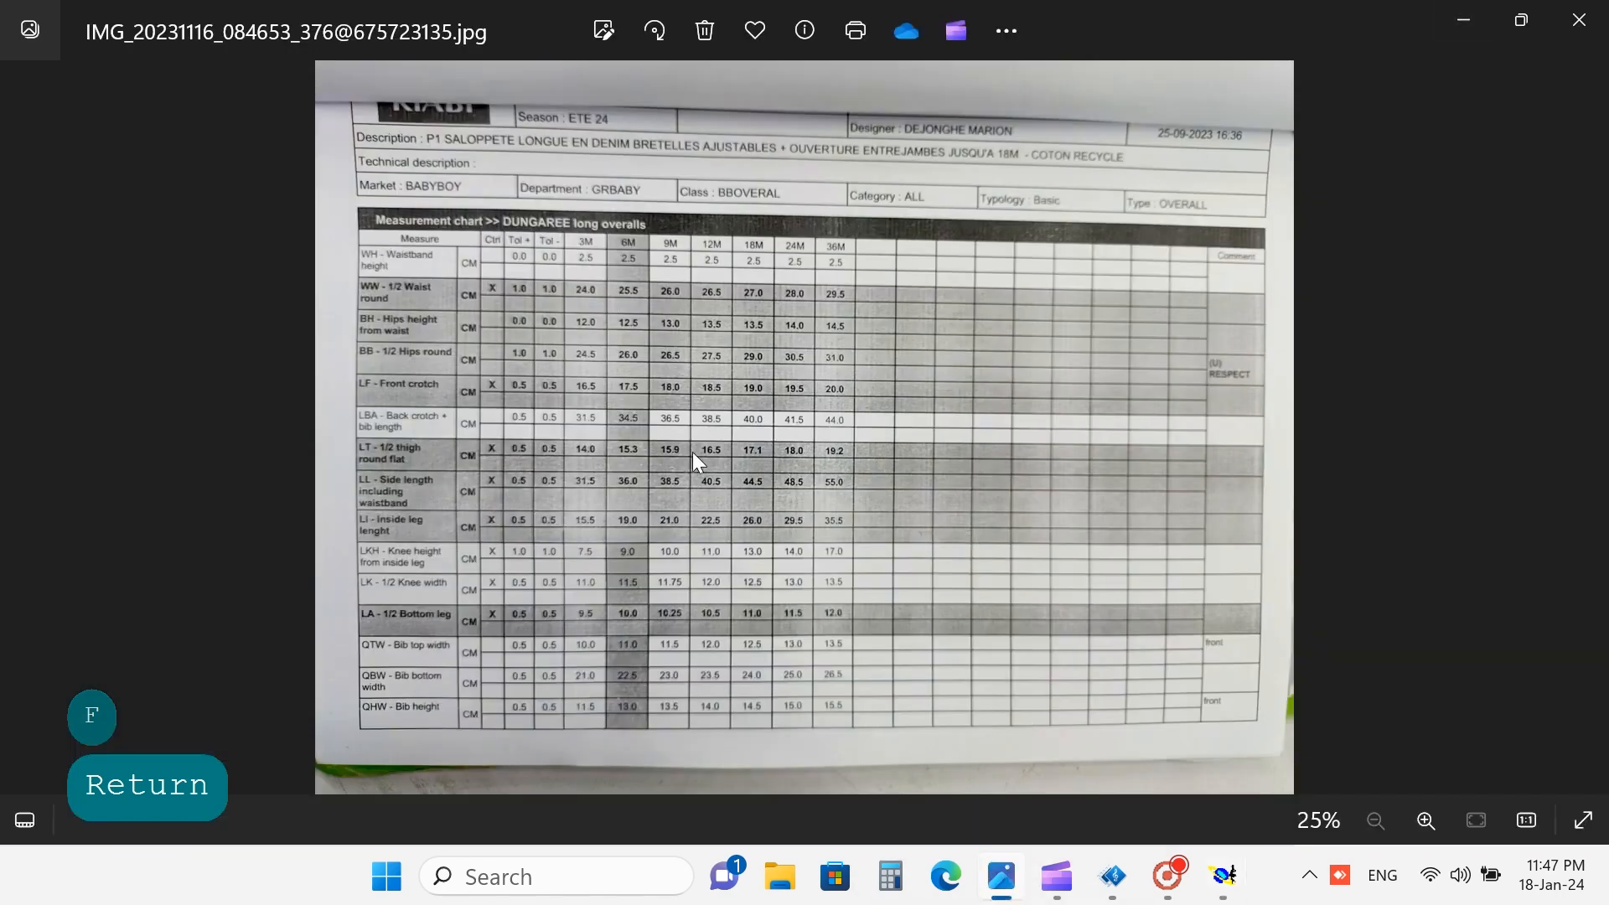
scroll(587, 458, up, 1)
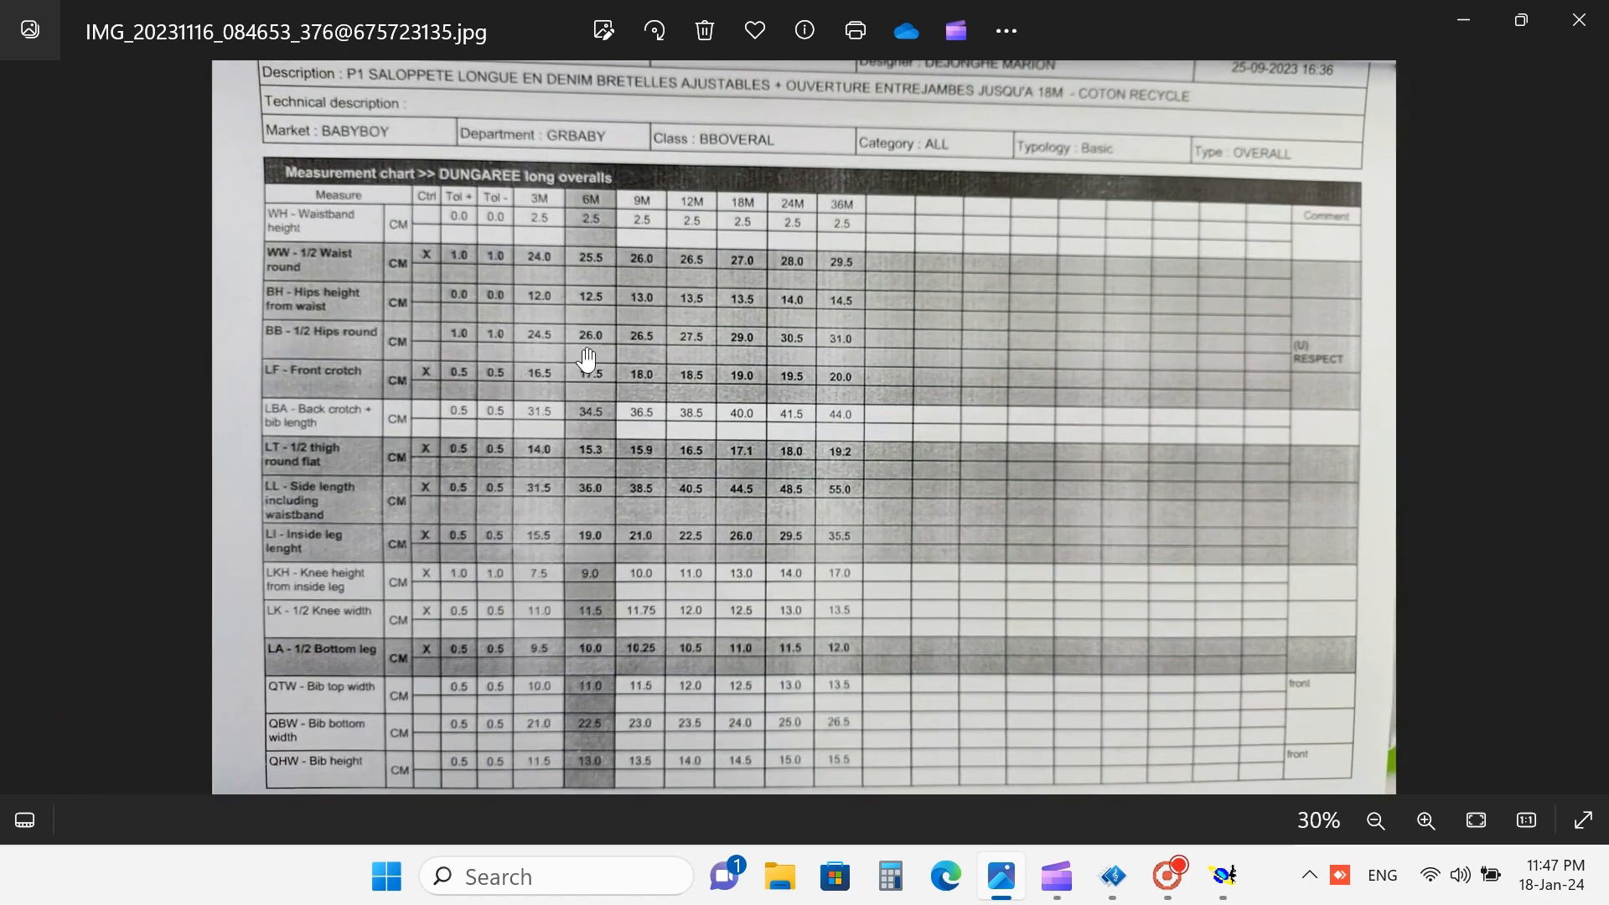
scroll(580, 357, up, 5)
scroll(458, 369, up, 3)
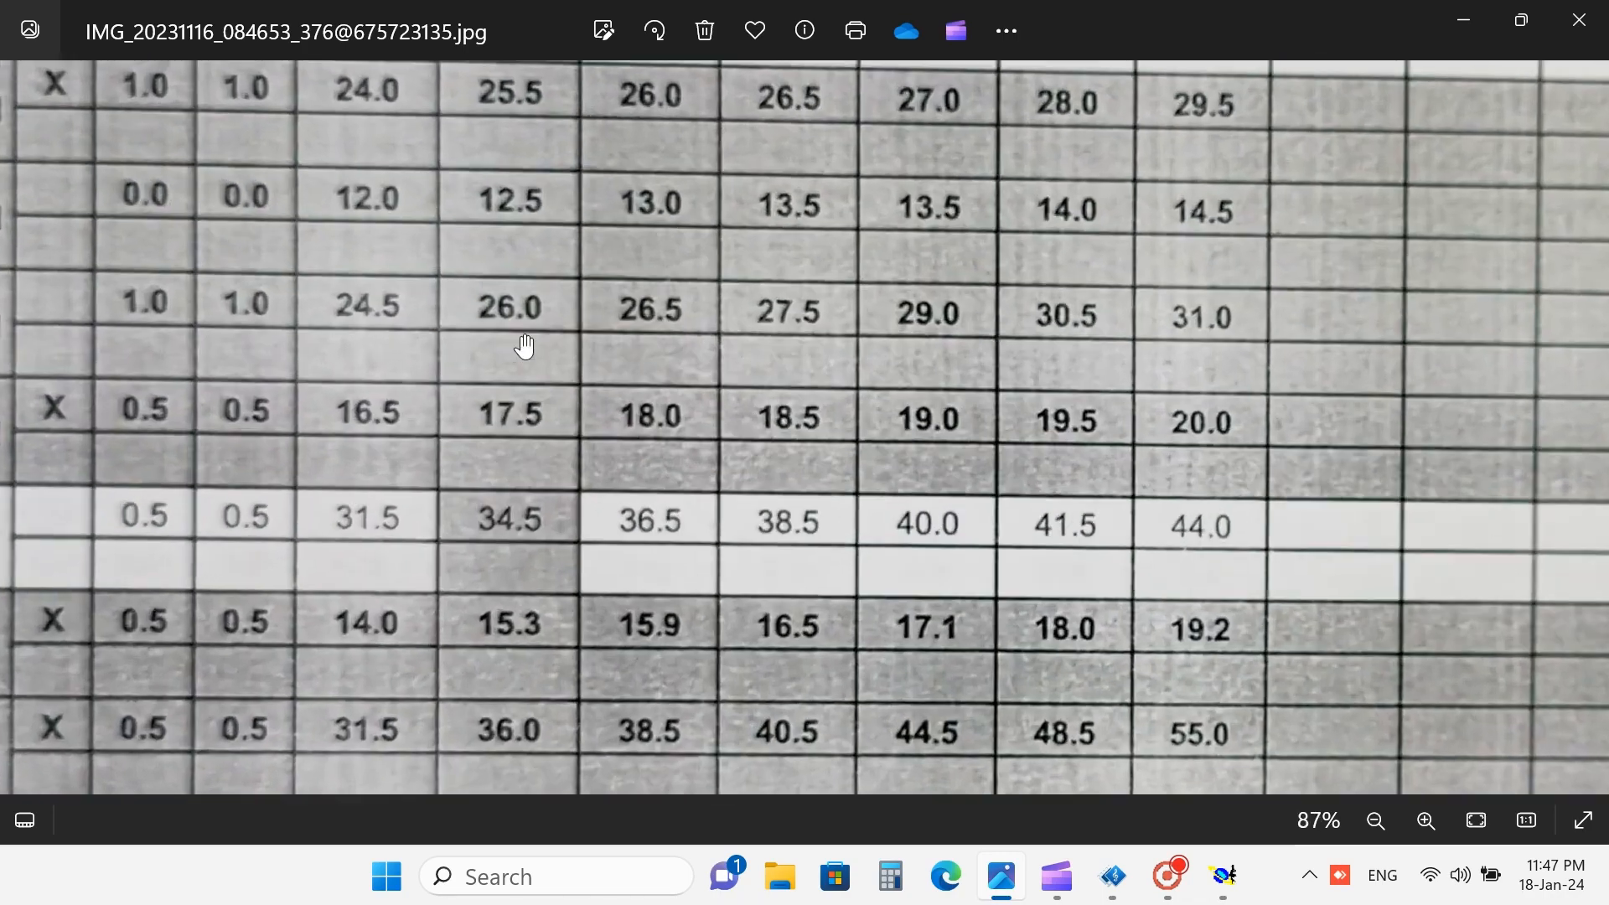
scroll(488, 327, down, 4)
scroll(500, 327, down, 2)
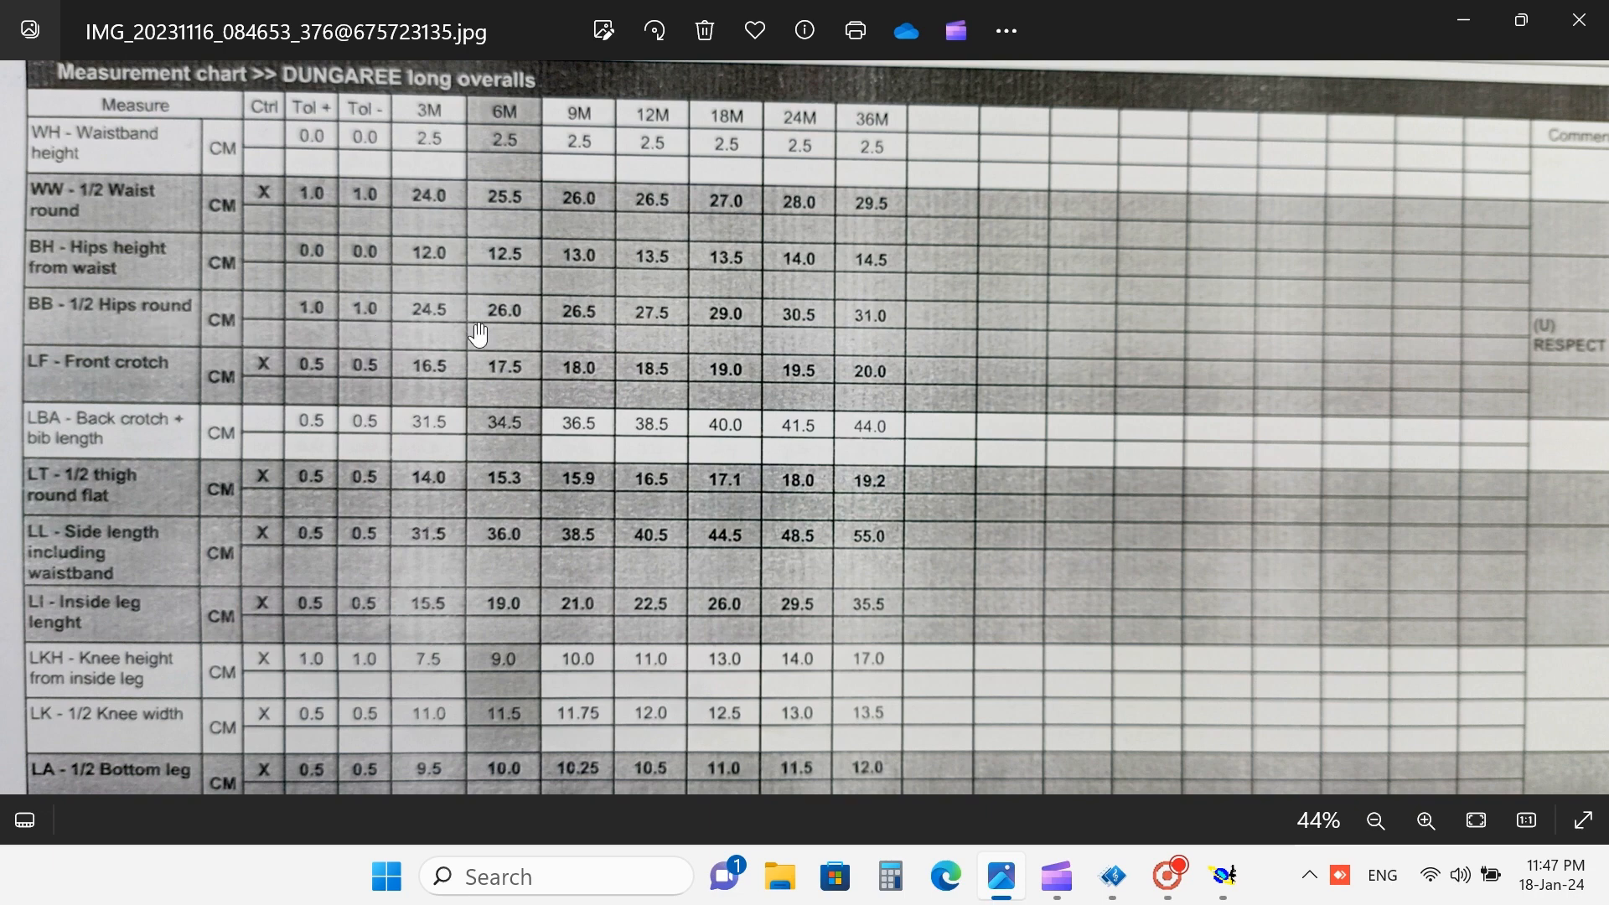
click(1462, 21)
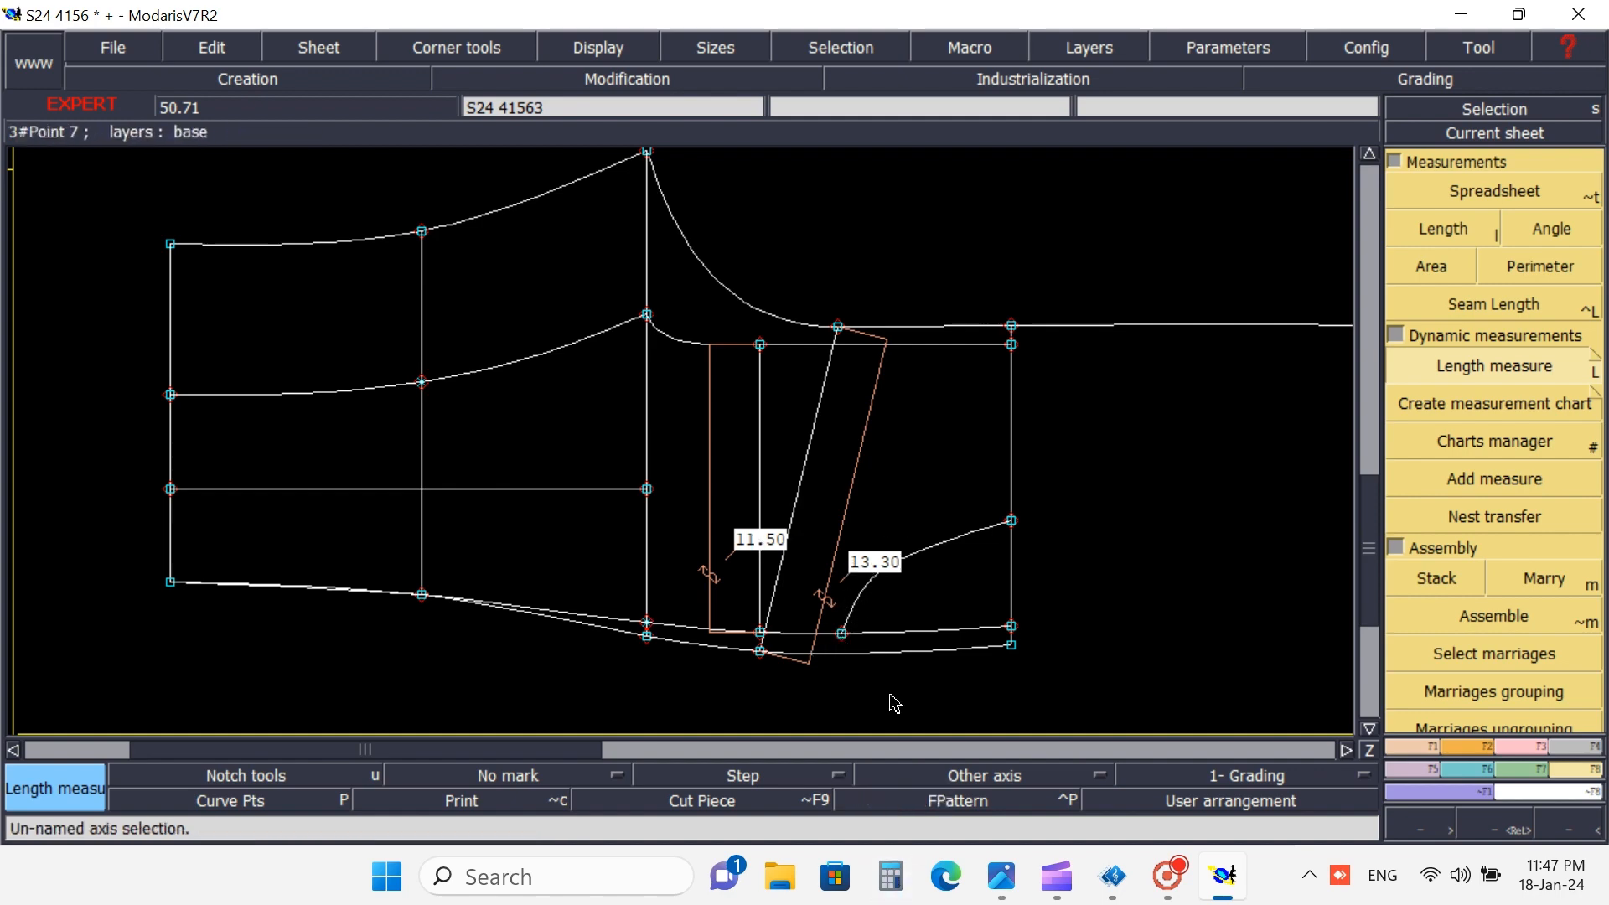
- Switch to Calculator and subtract the two hip line lengths, 11.5 and 13.3, from the chart value 26
click(910, 880)
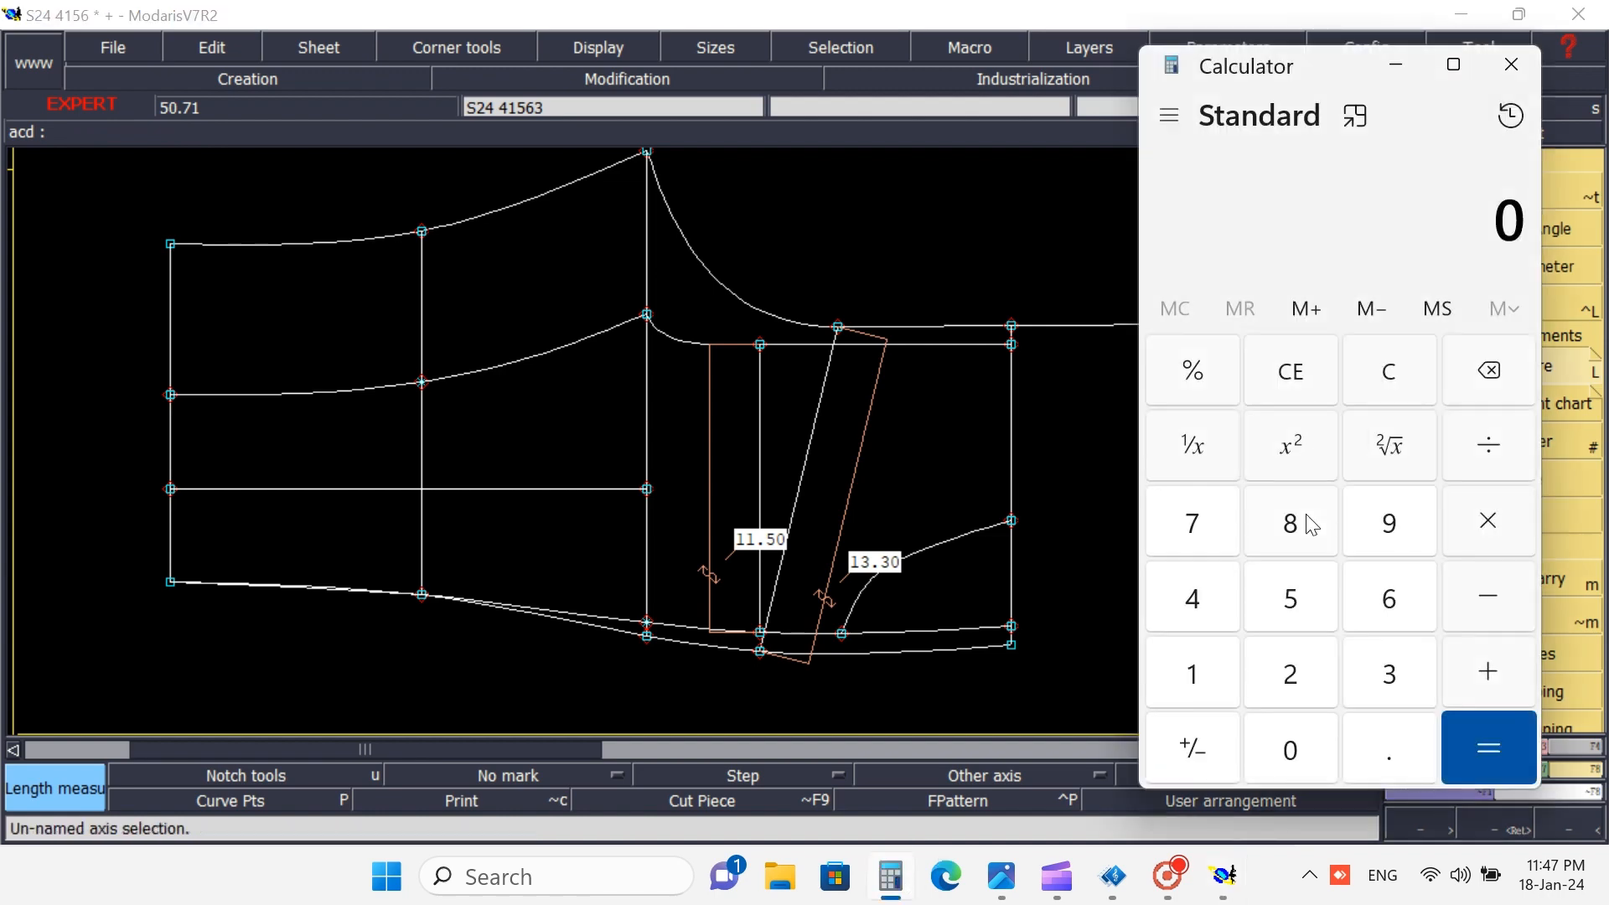
text(26)
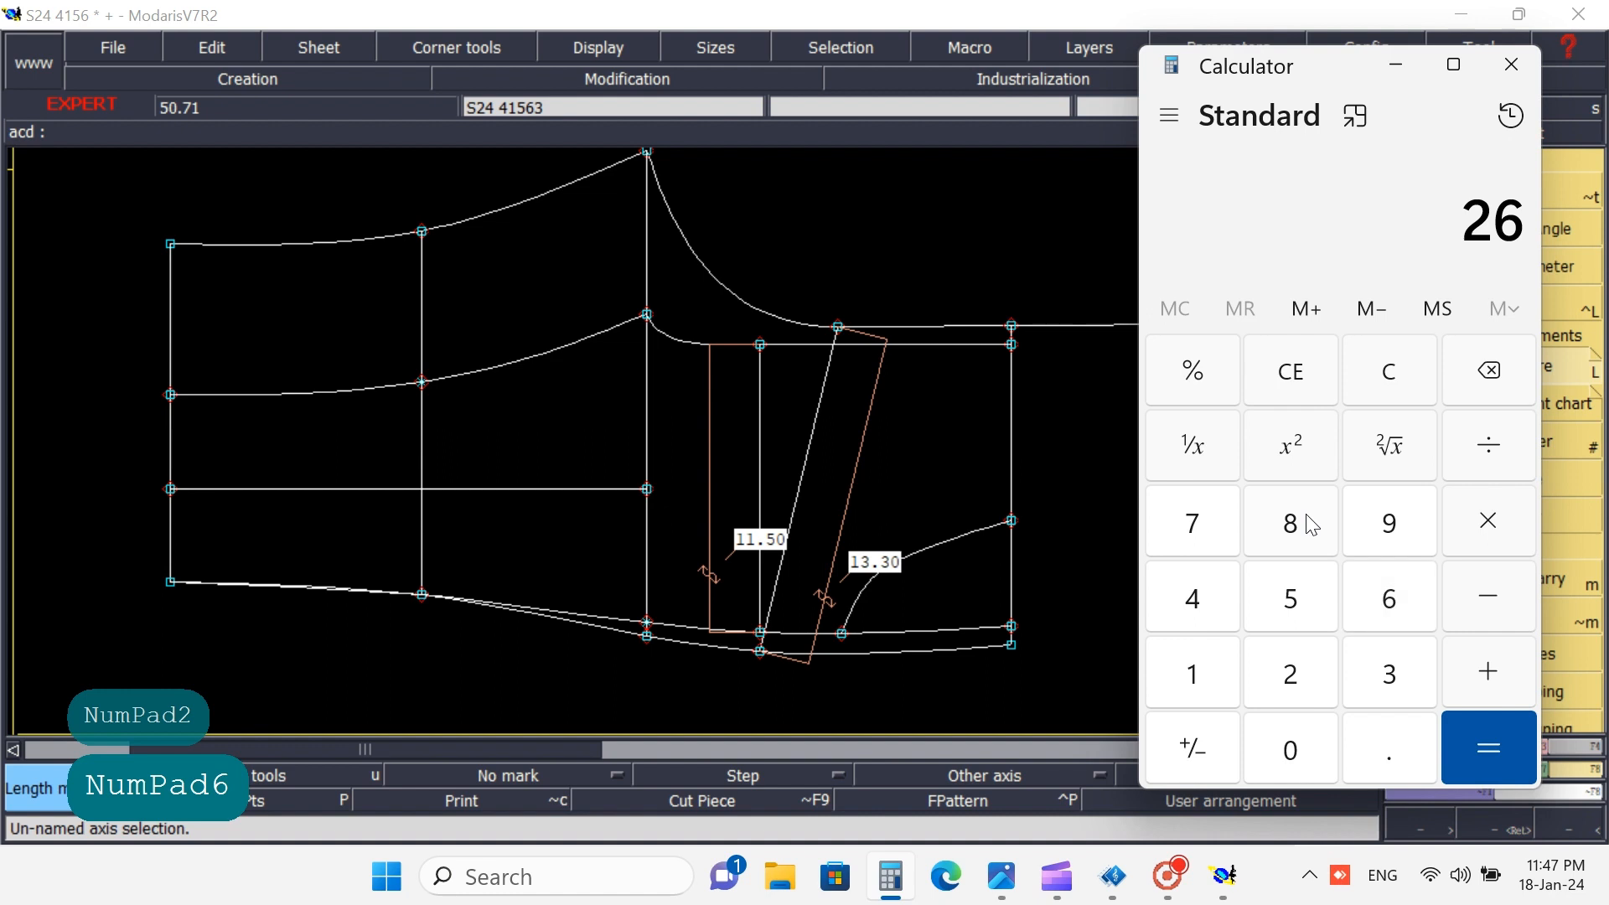
key(KP_Subtract)
text(11.5)
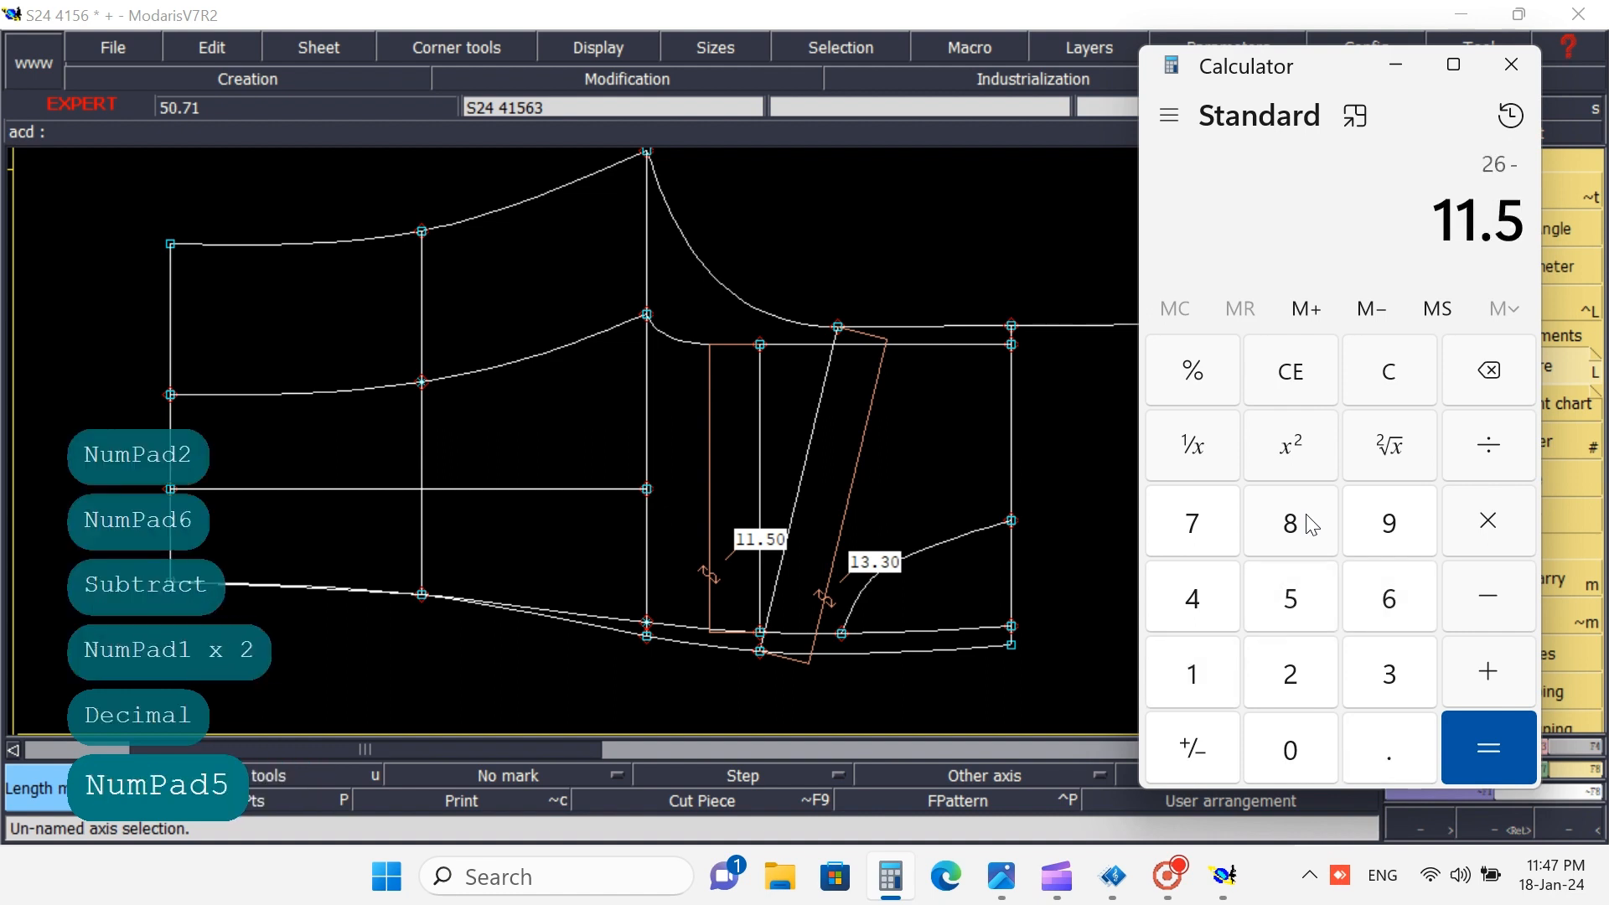
key(Return)
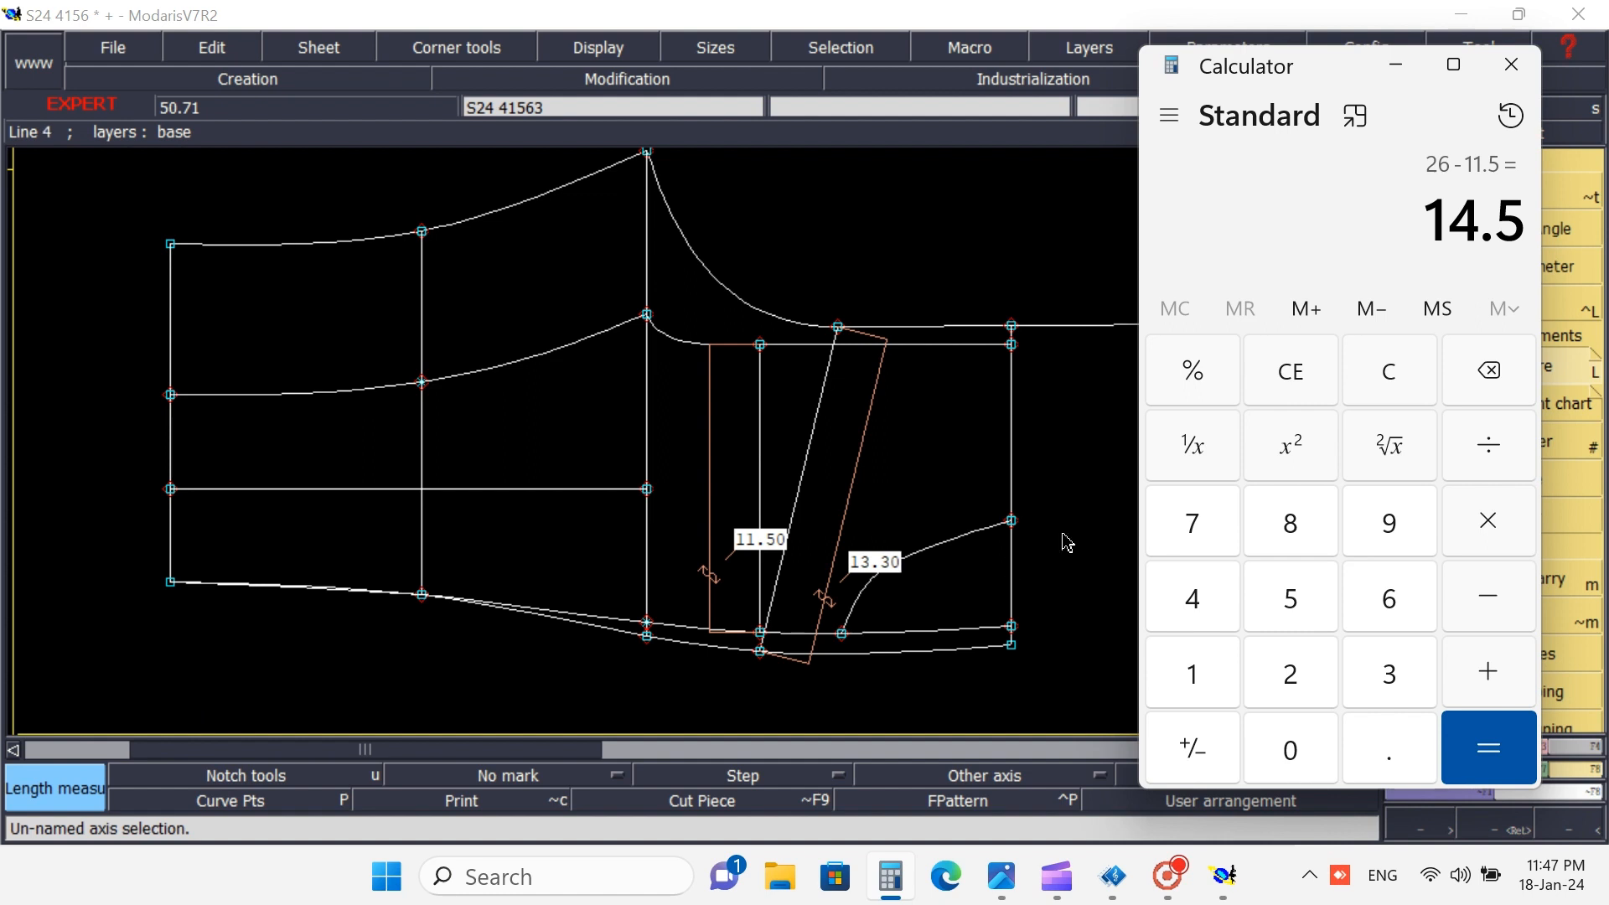
key(KP_Subtract)
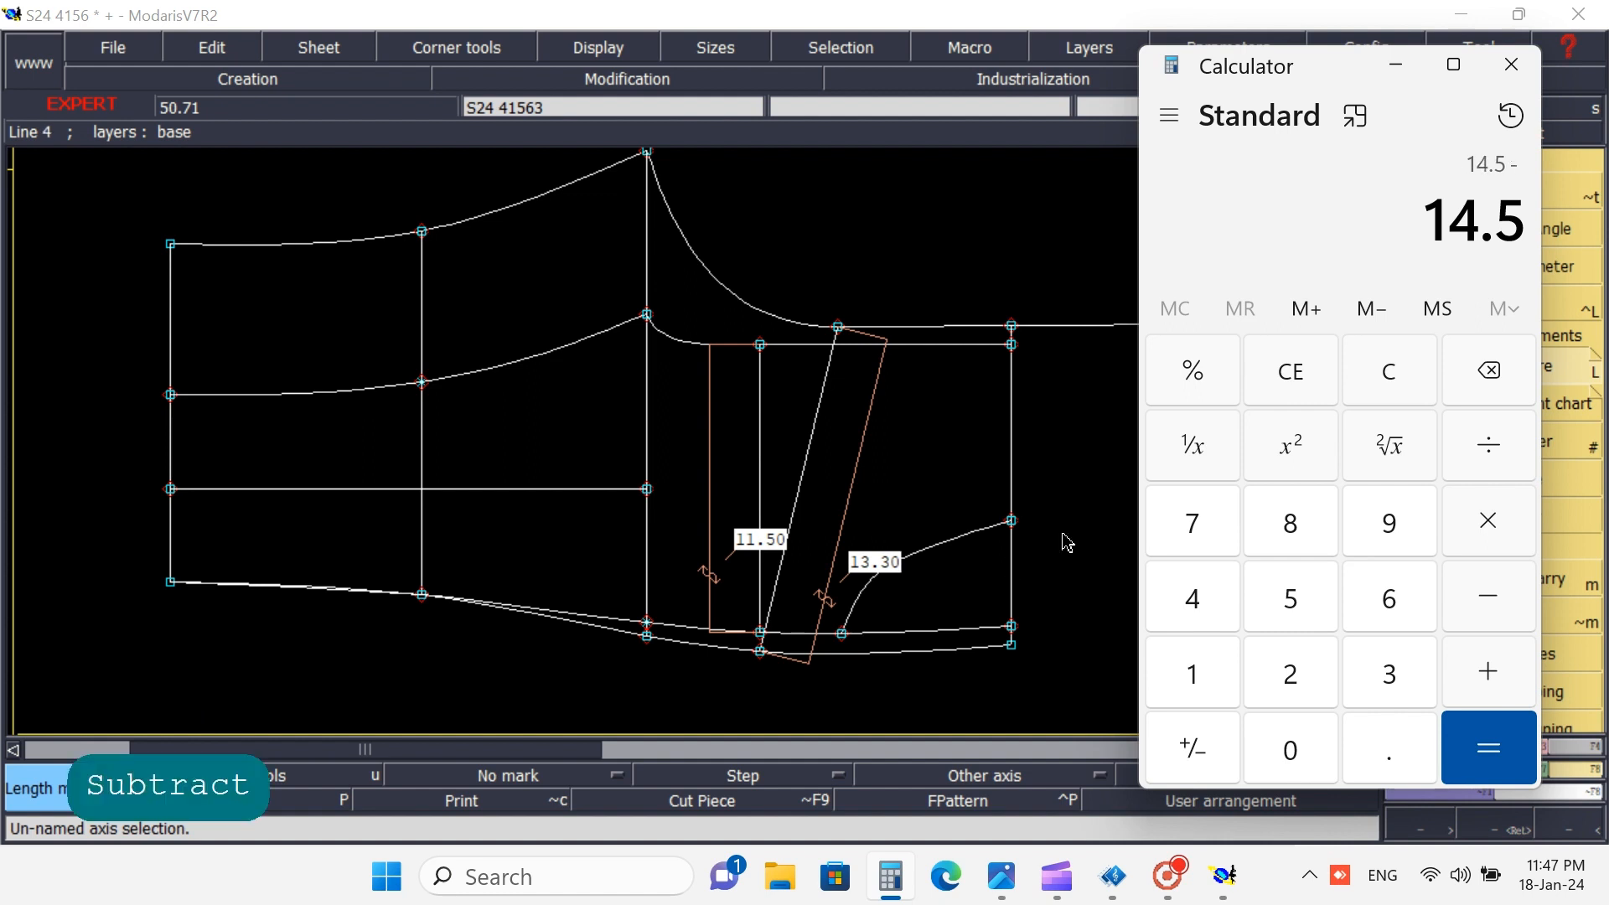
text(13.3)
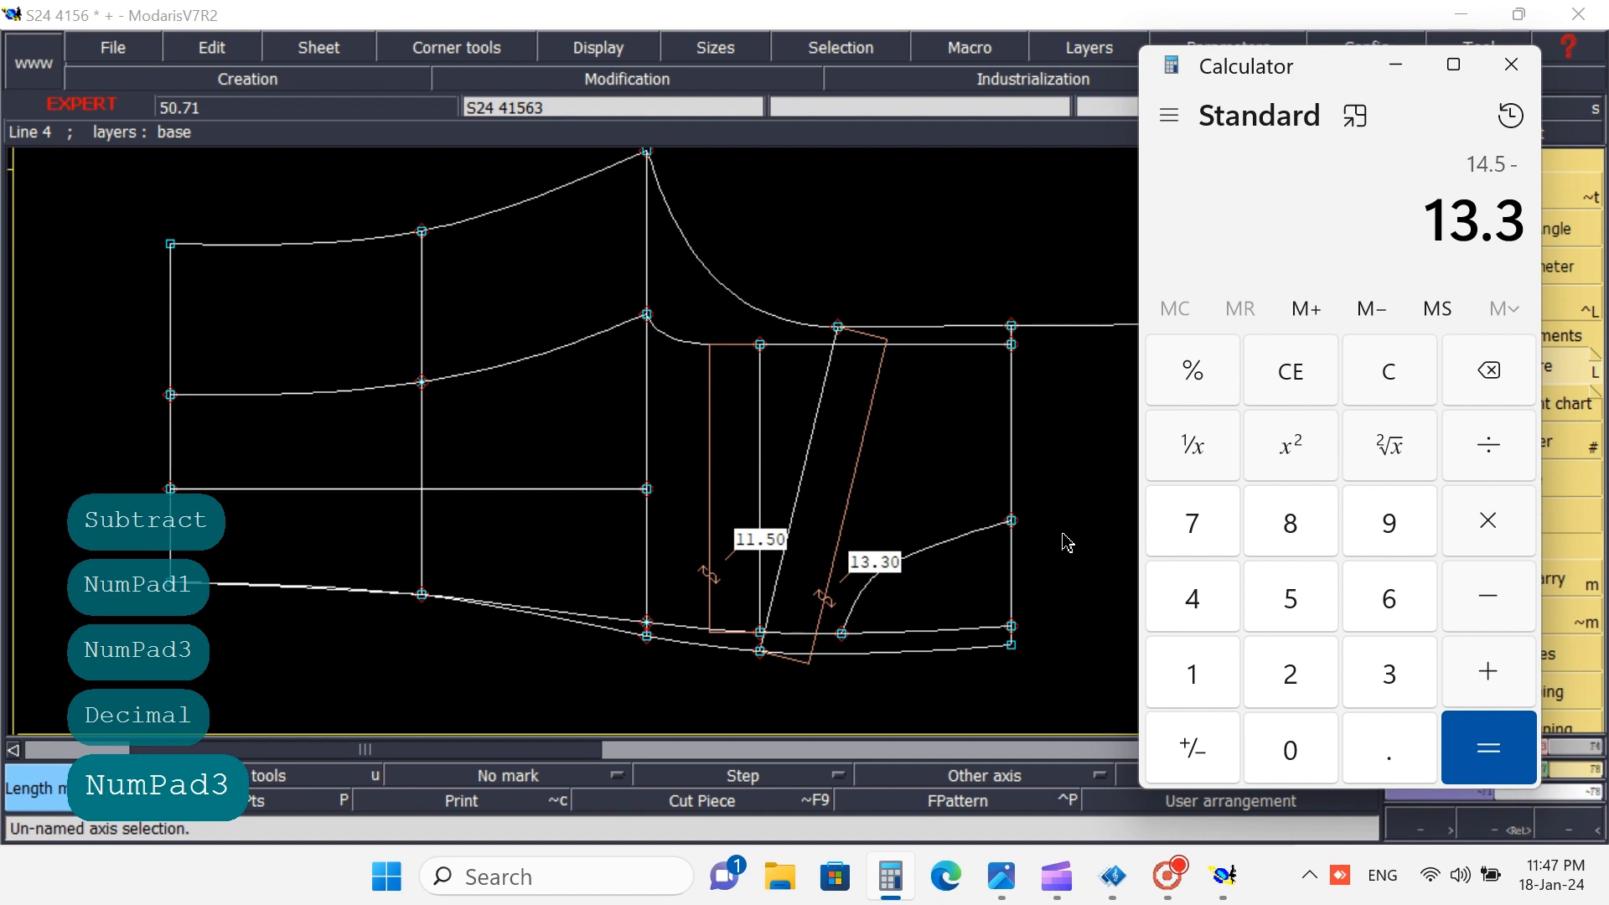
key(Return)
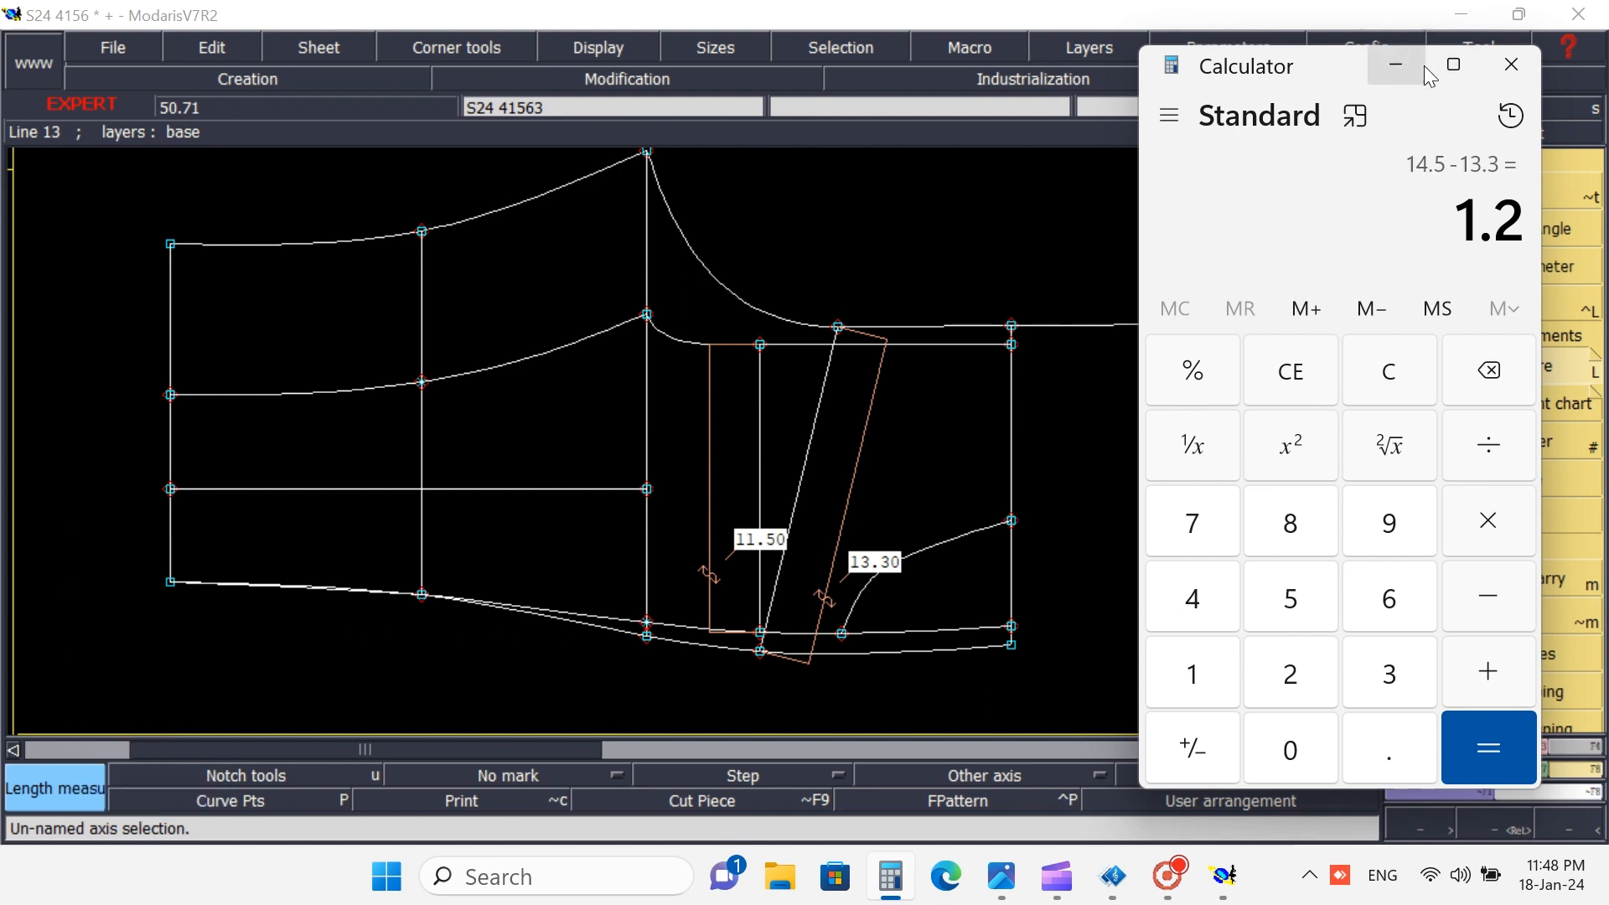
click(1511, 64)
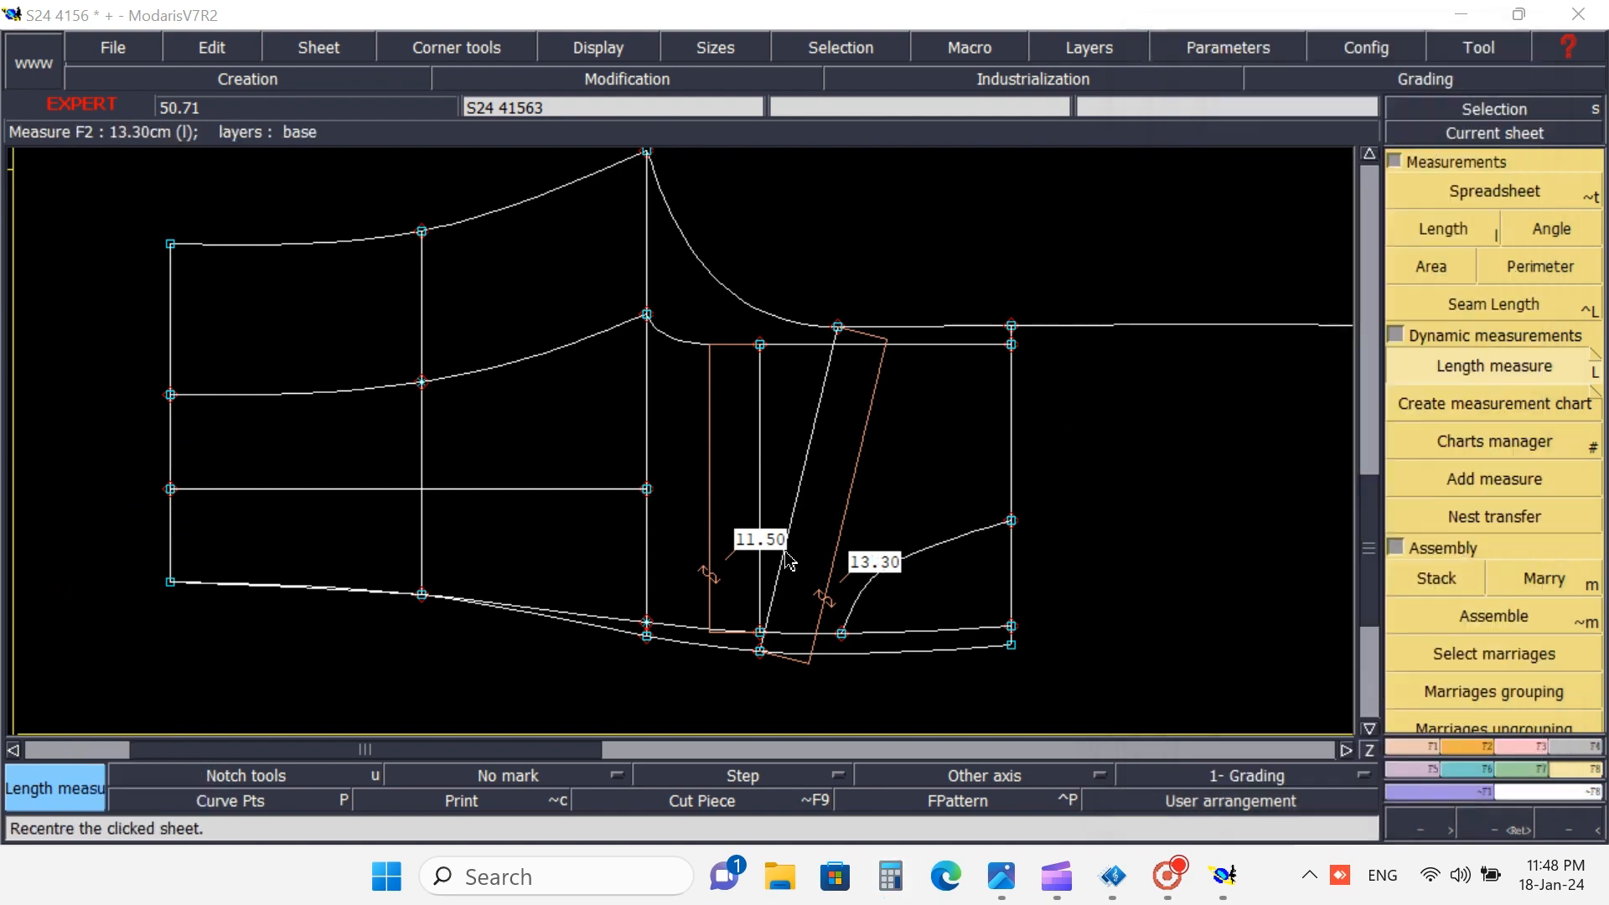
- Lengthen the slanted hip line by 0.7 cm beyond its upper end using Len.Str.Line
click(1531, 751)
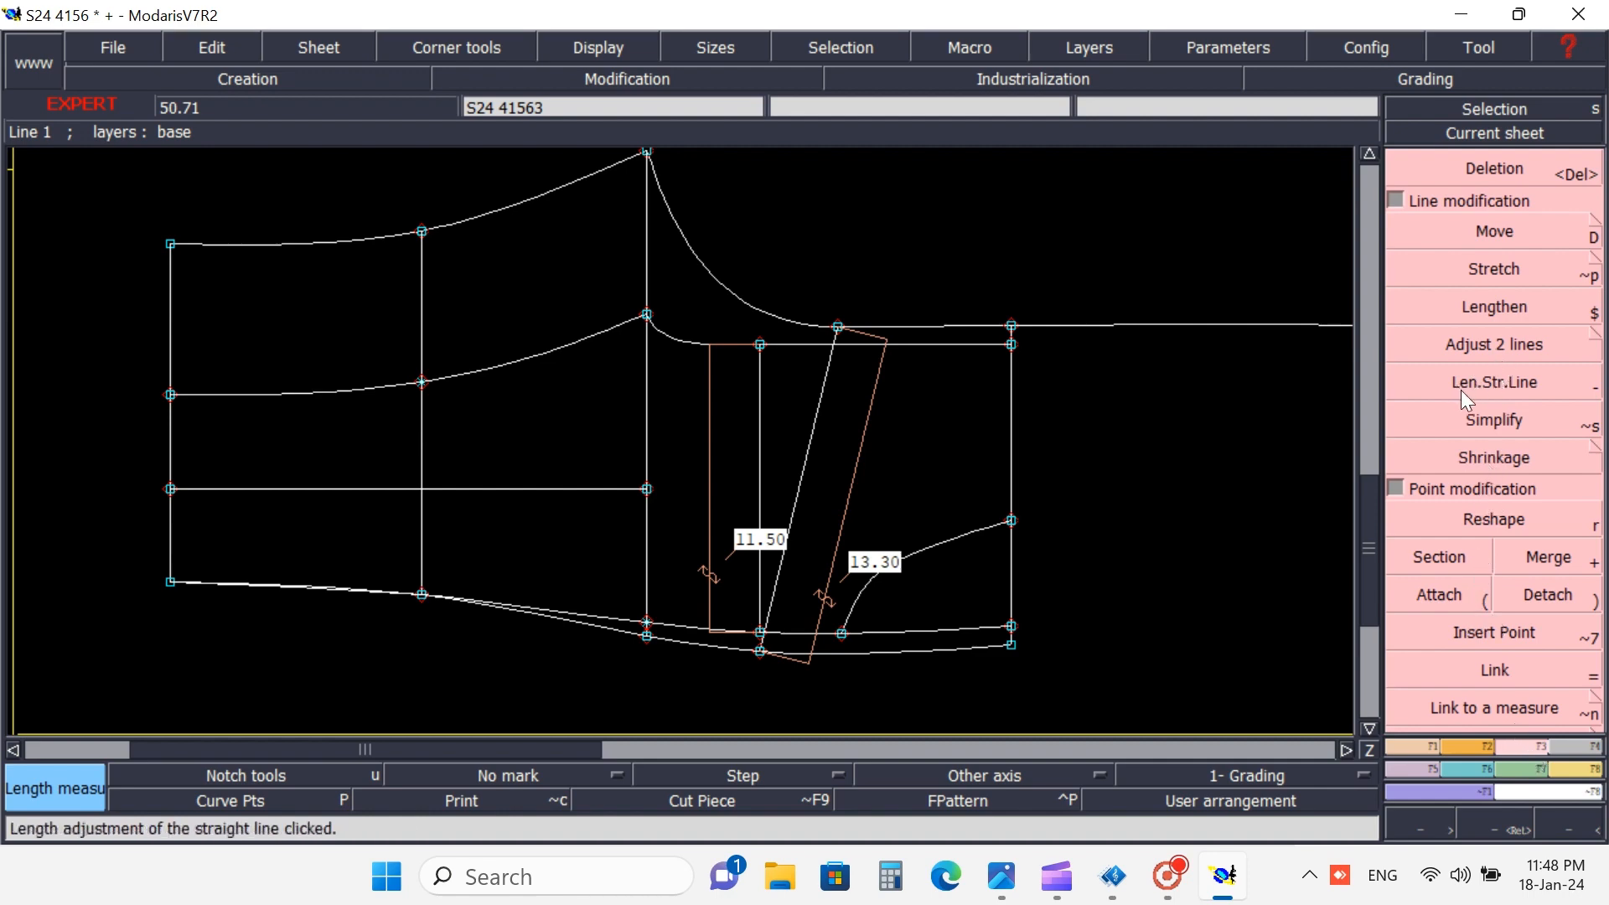
click(1506, 385)
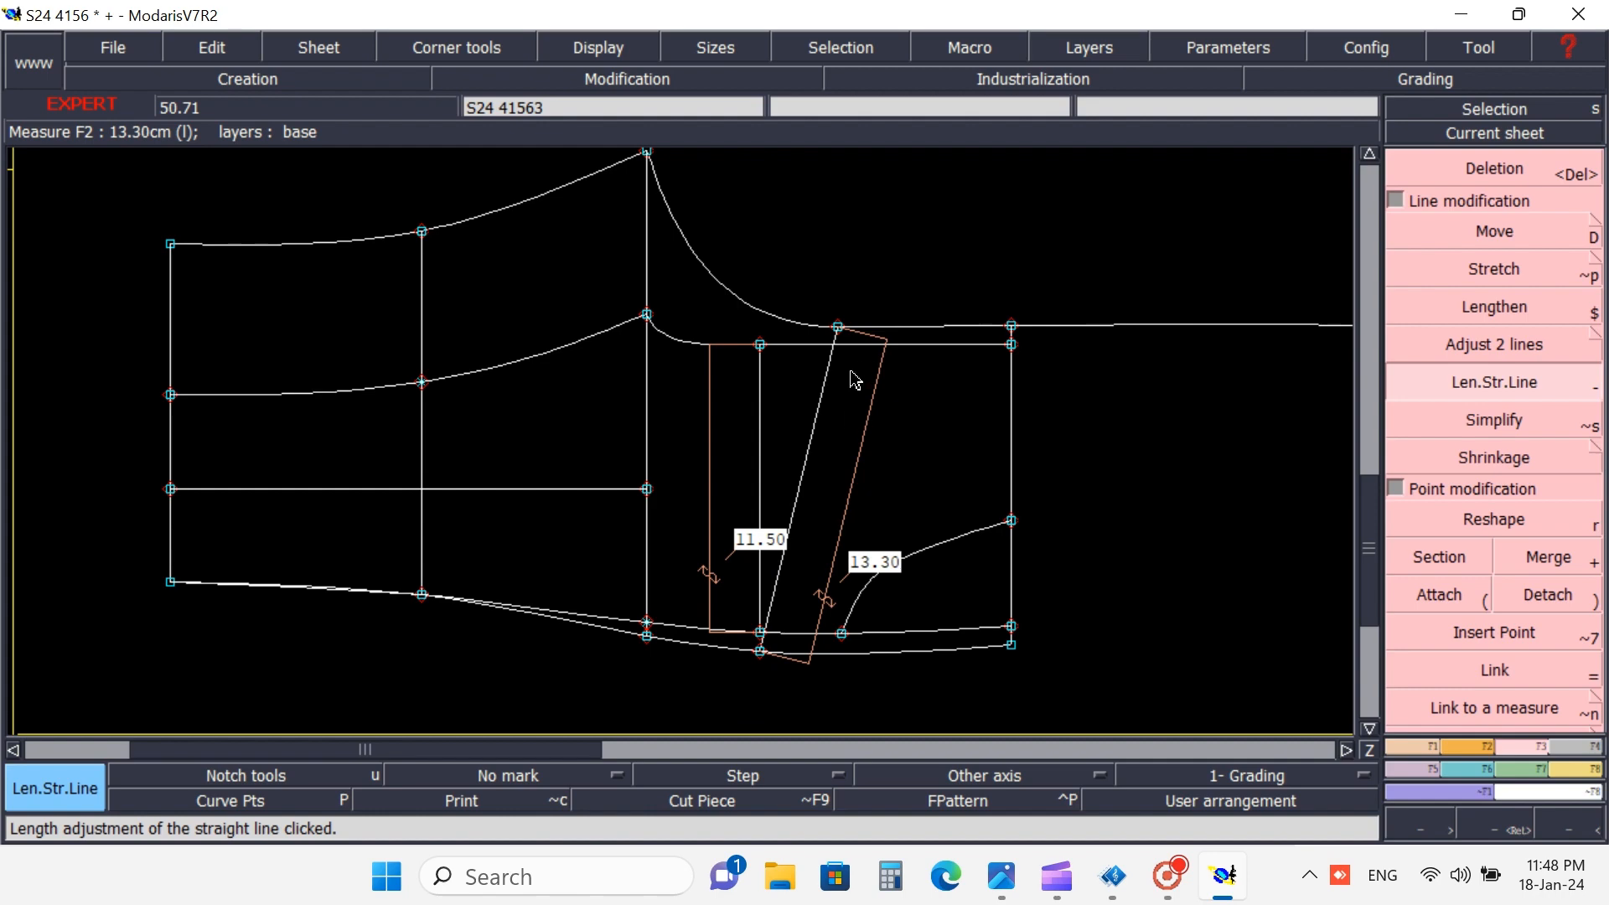
click(868, 325)
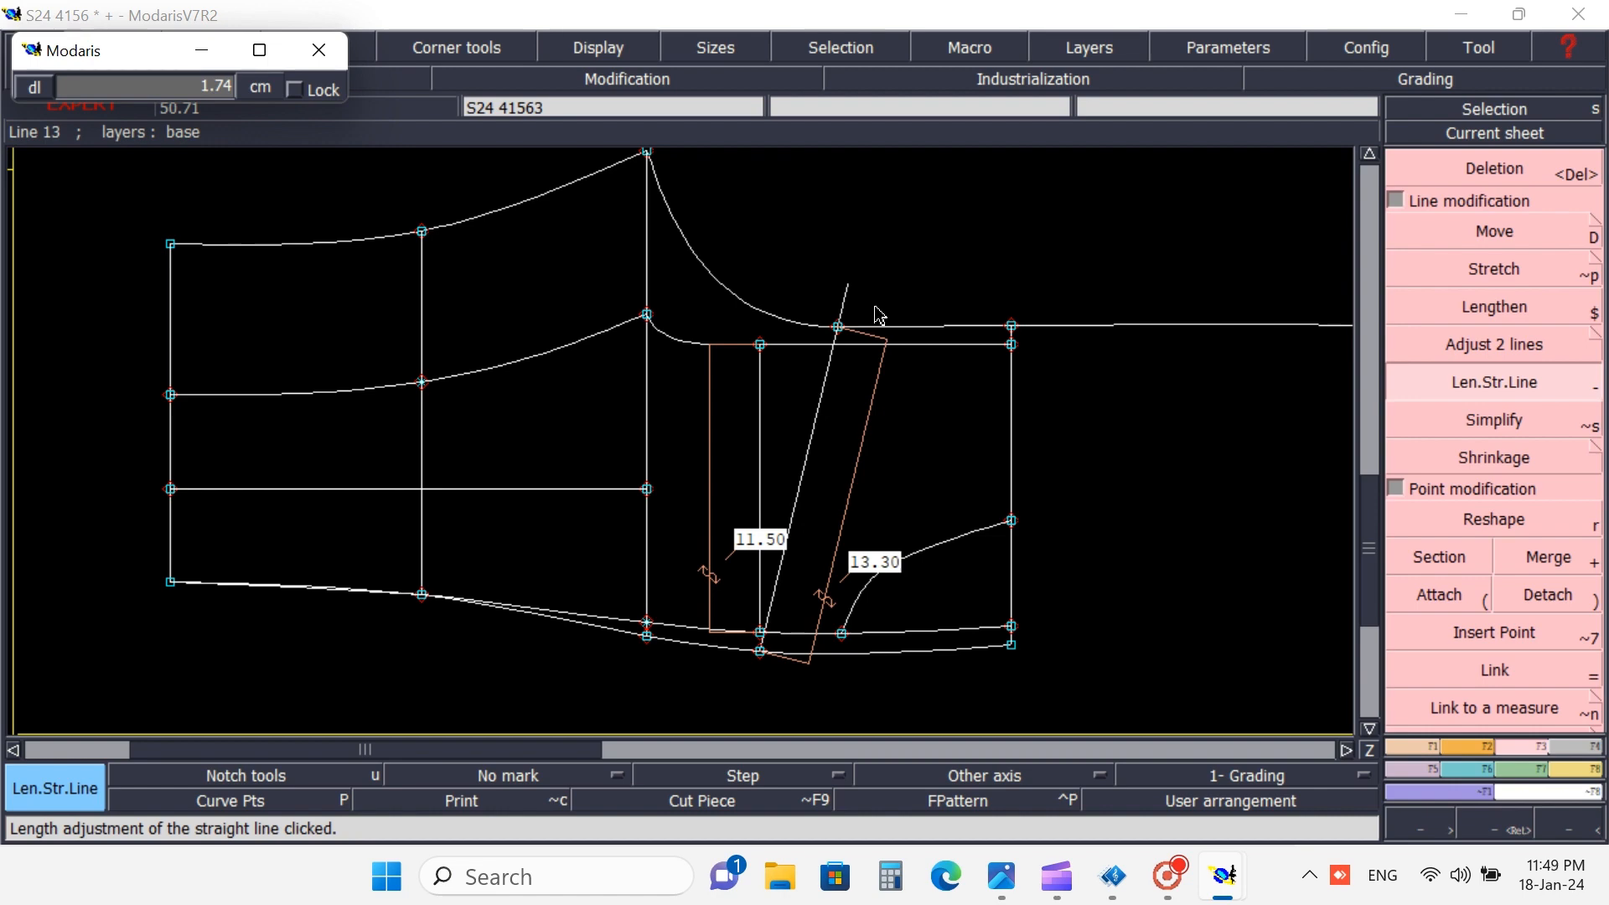
key(Up)
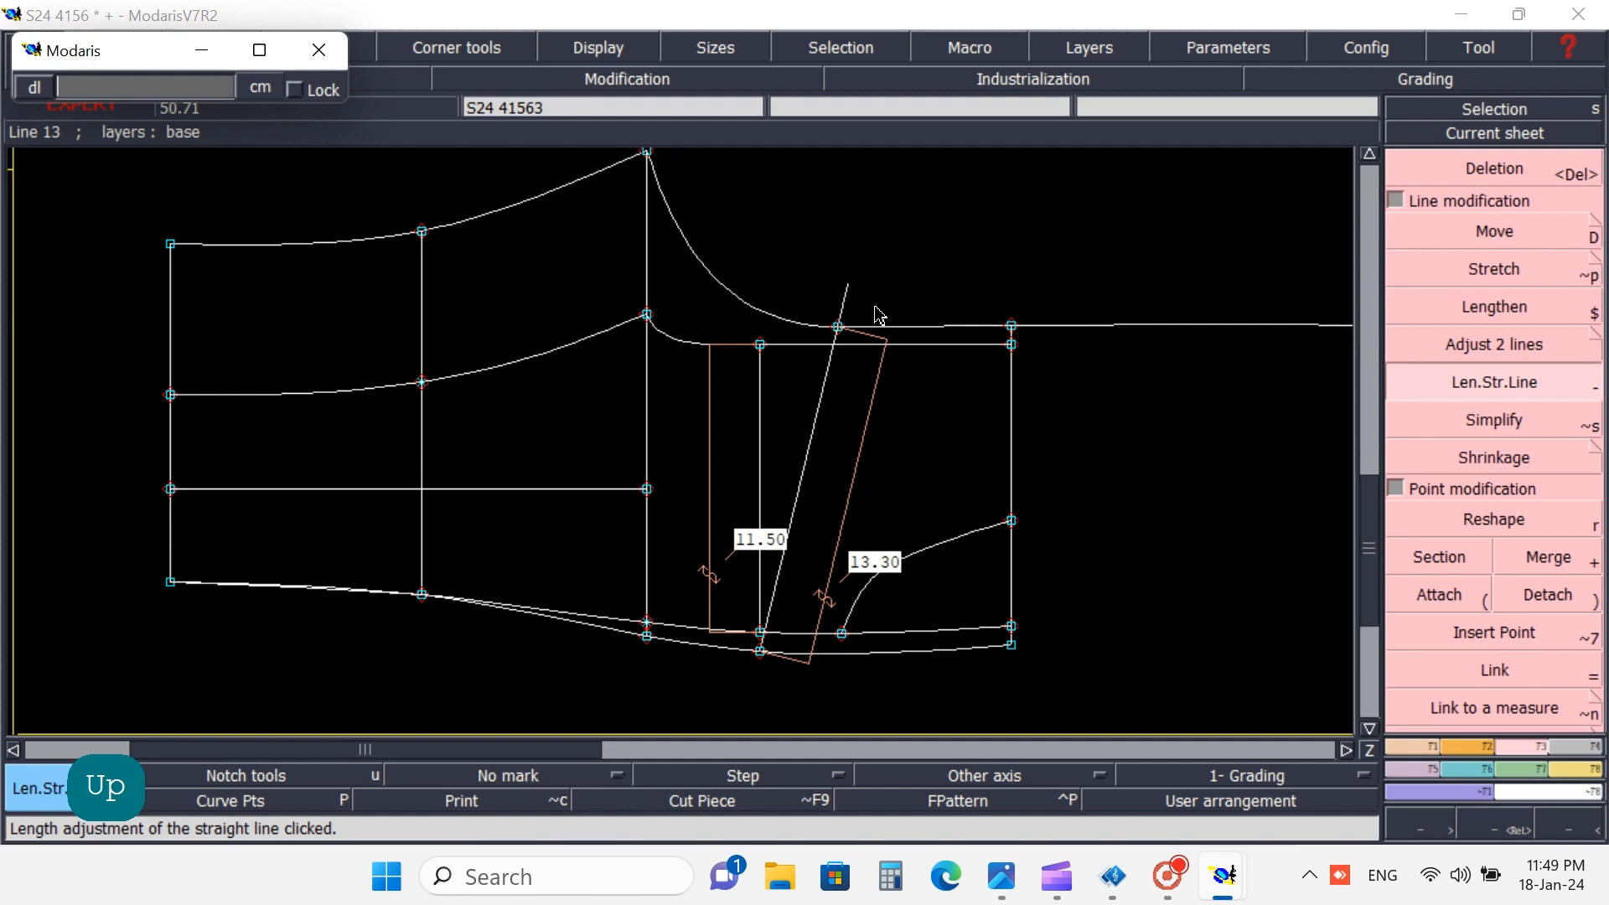
text(.7)
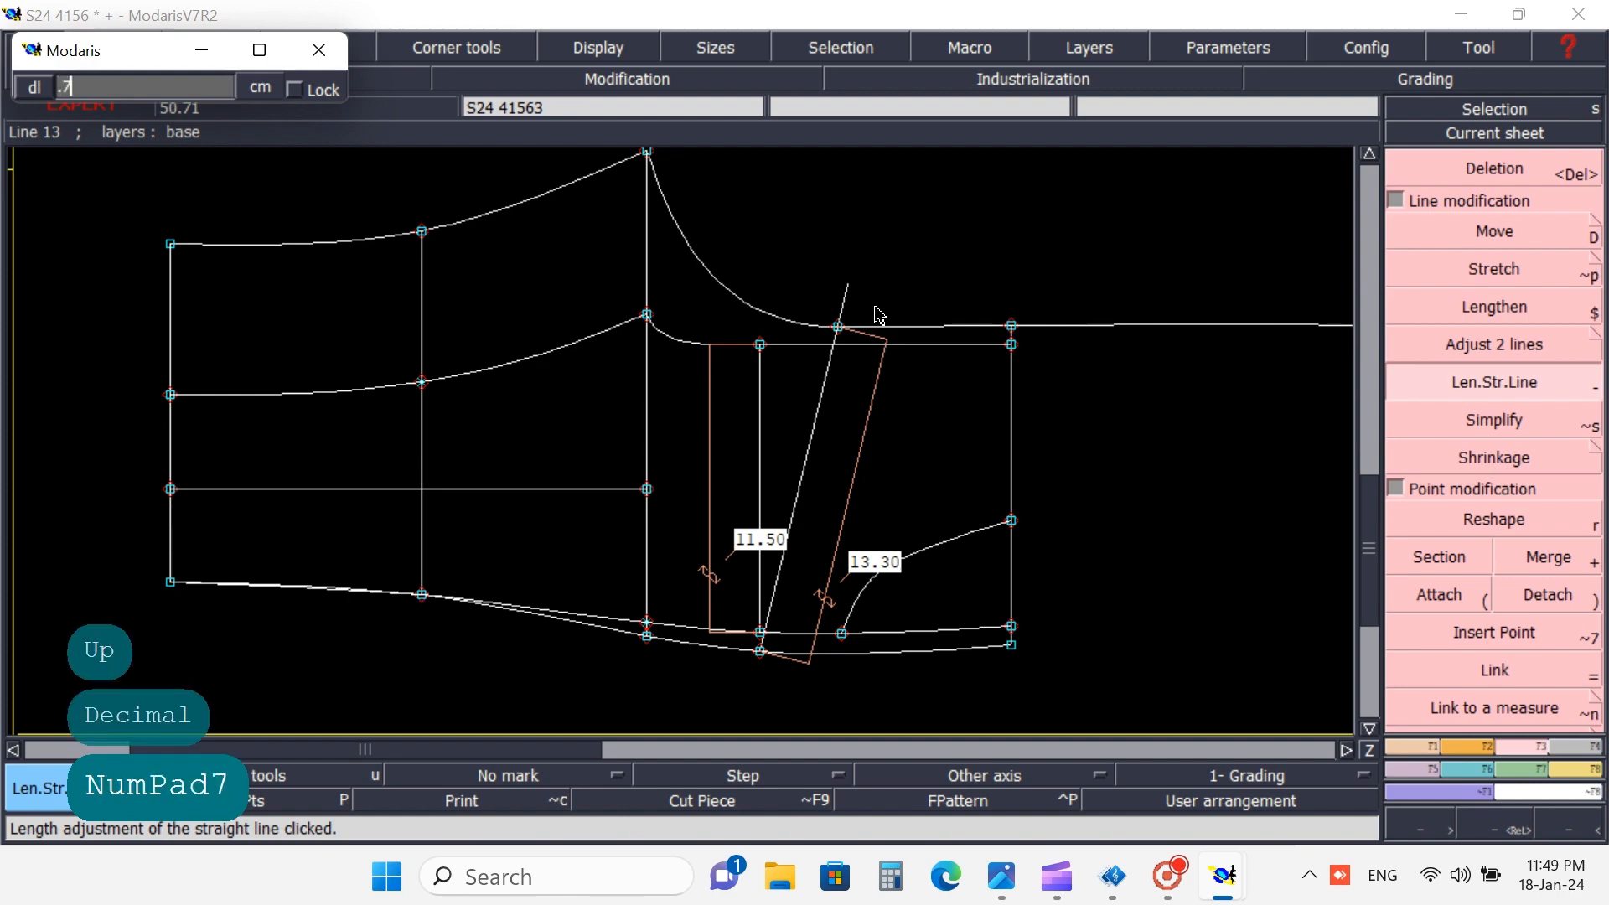
key(Return)
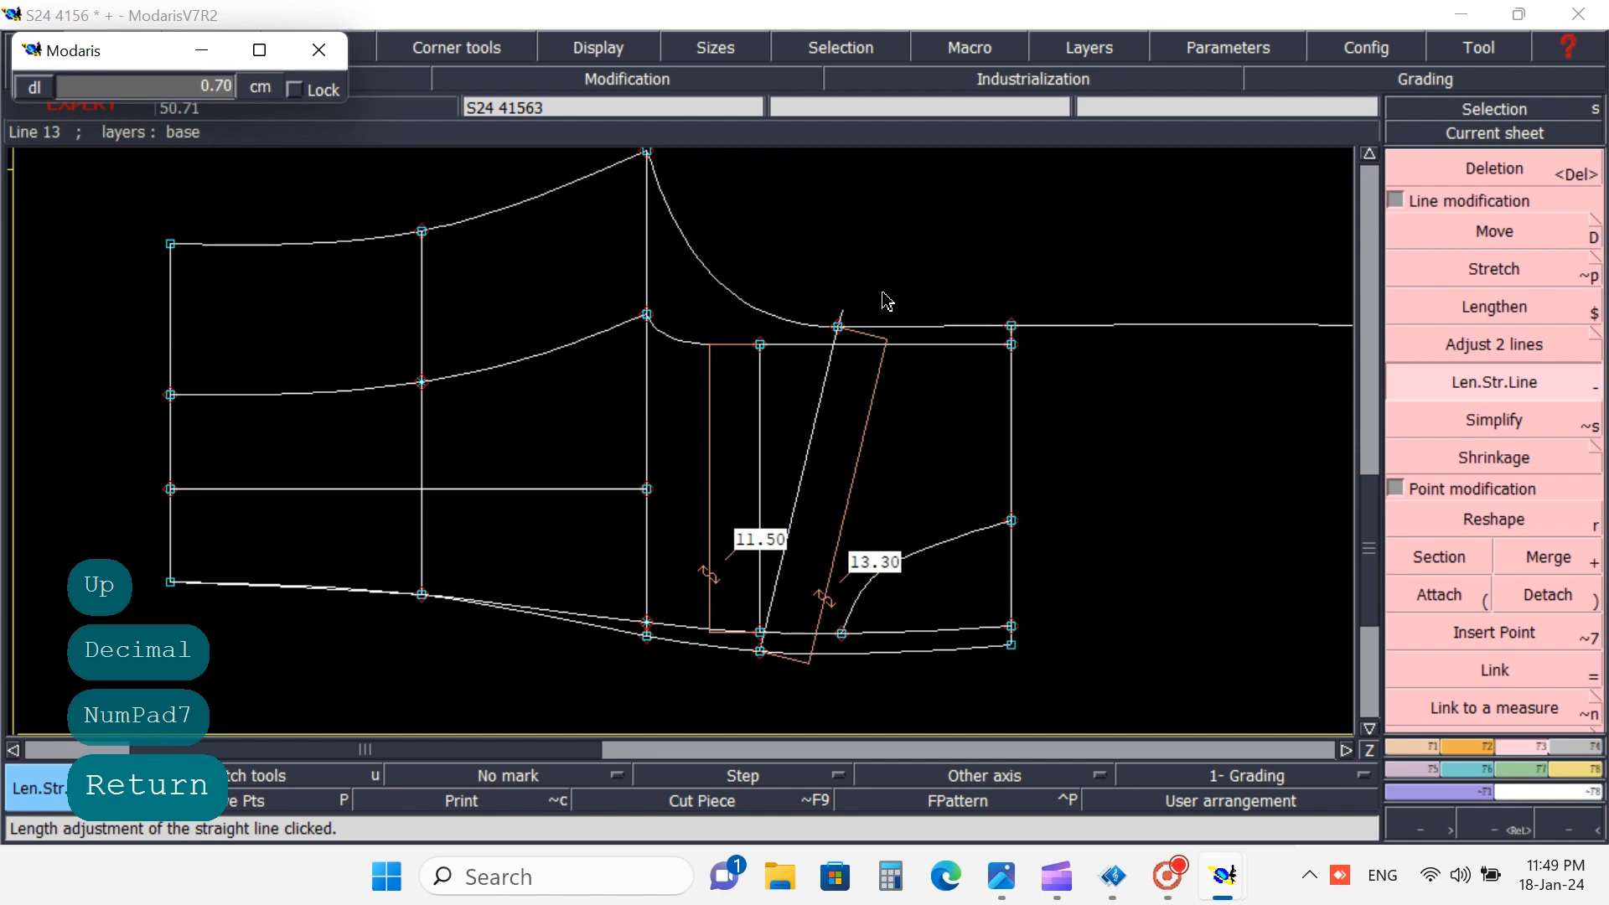
click(897, 277)
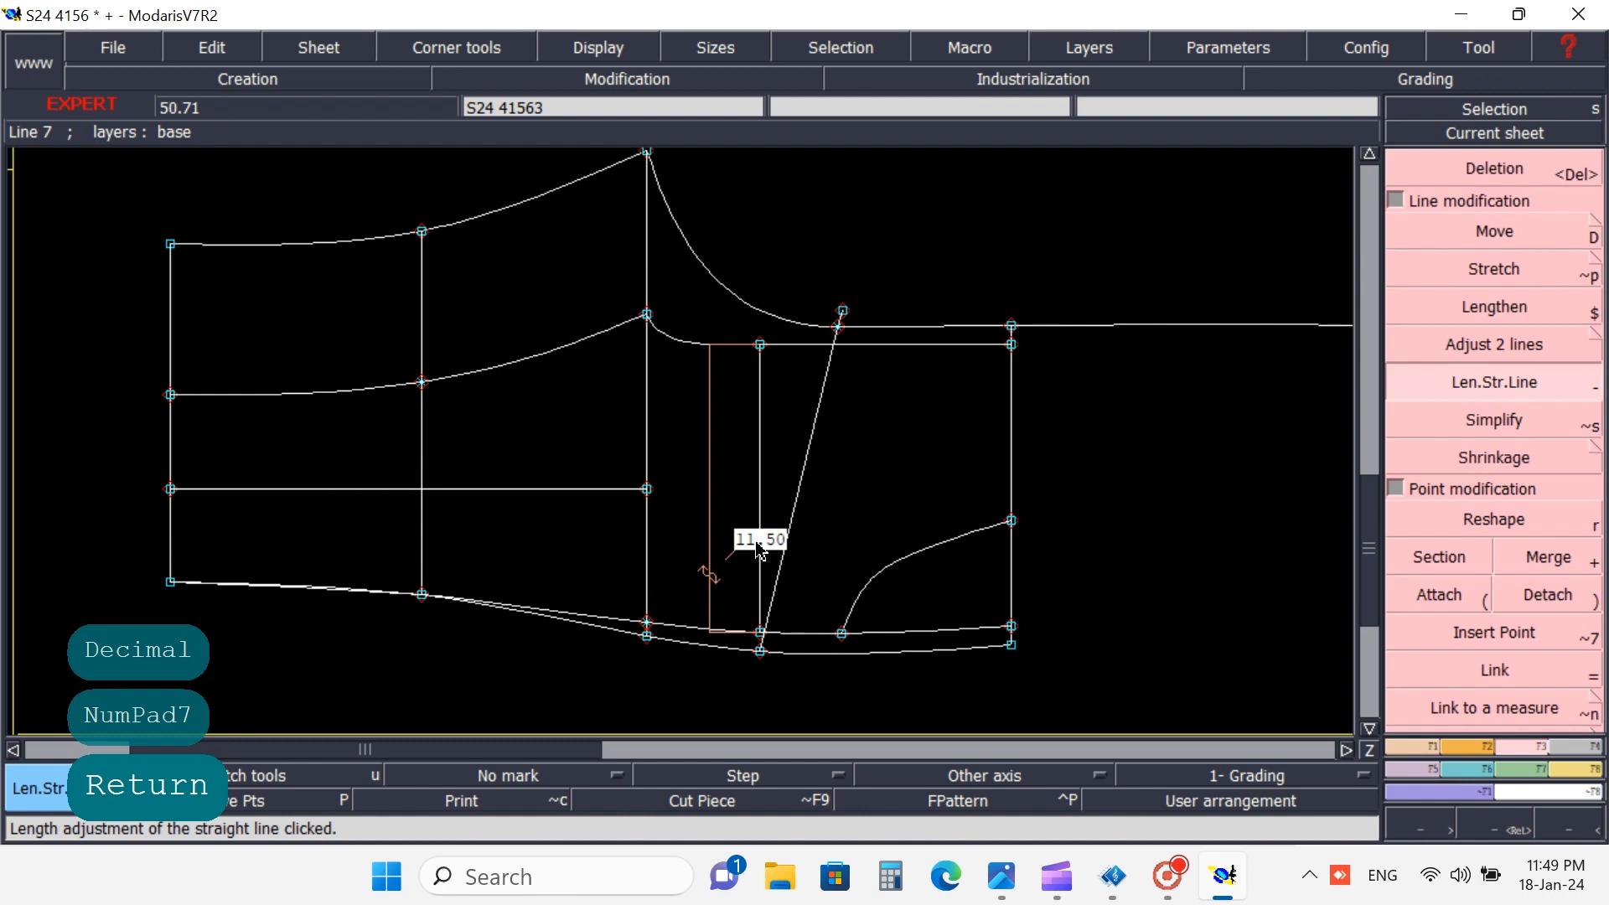
- Lengthen the slanted hip line by 0.5 cm beyond its lower end
click(771, 609)
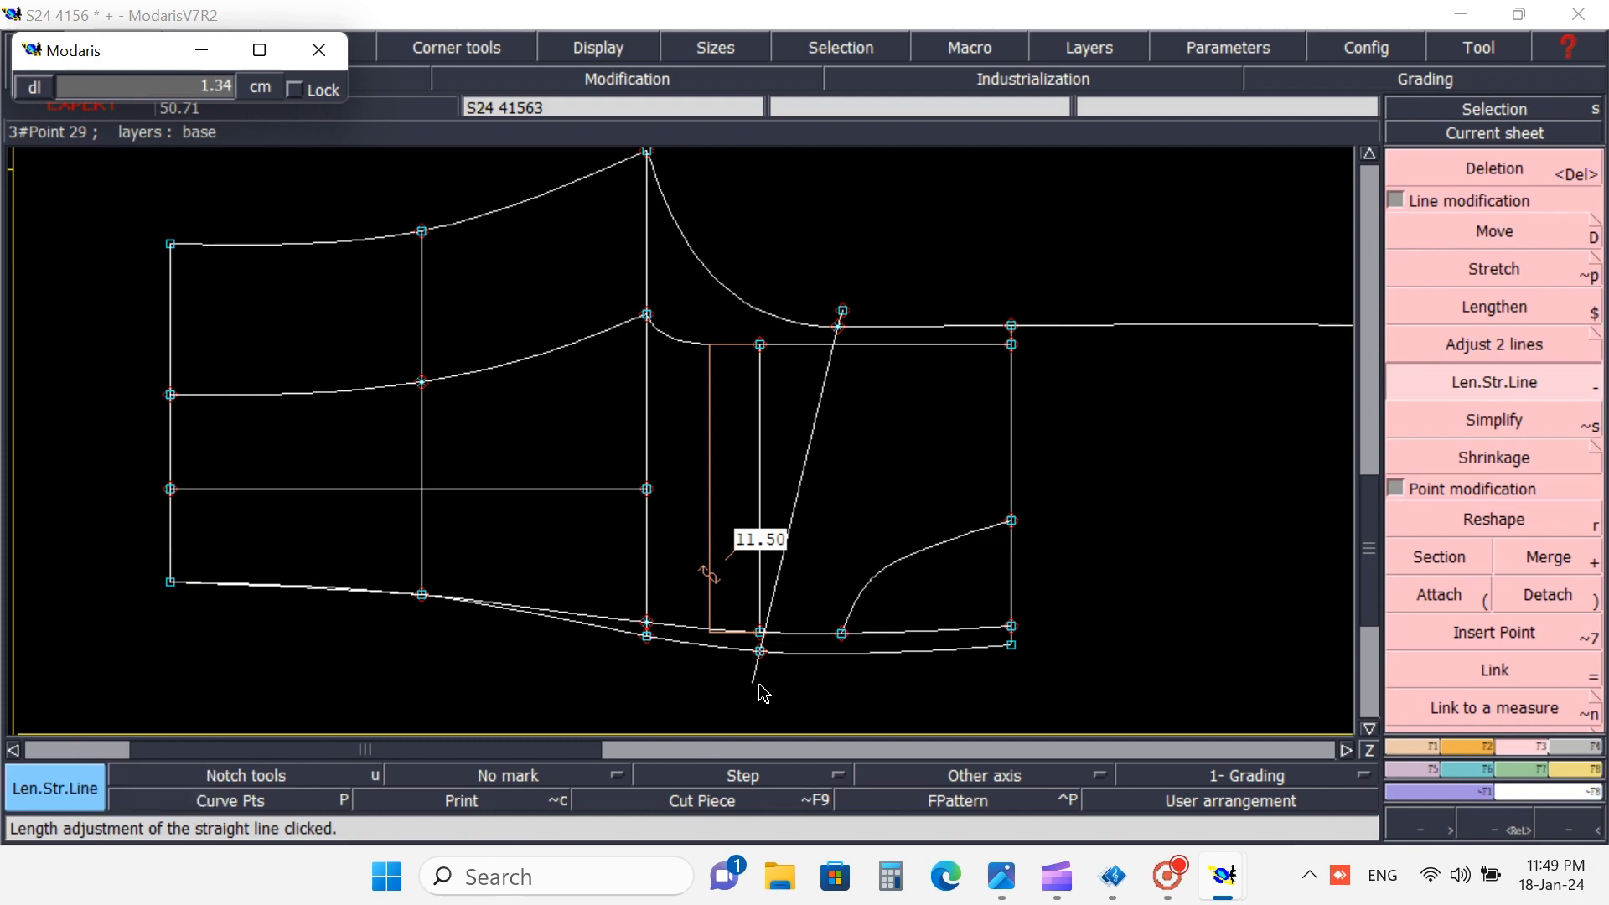
key(Up)
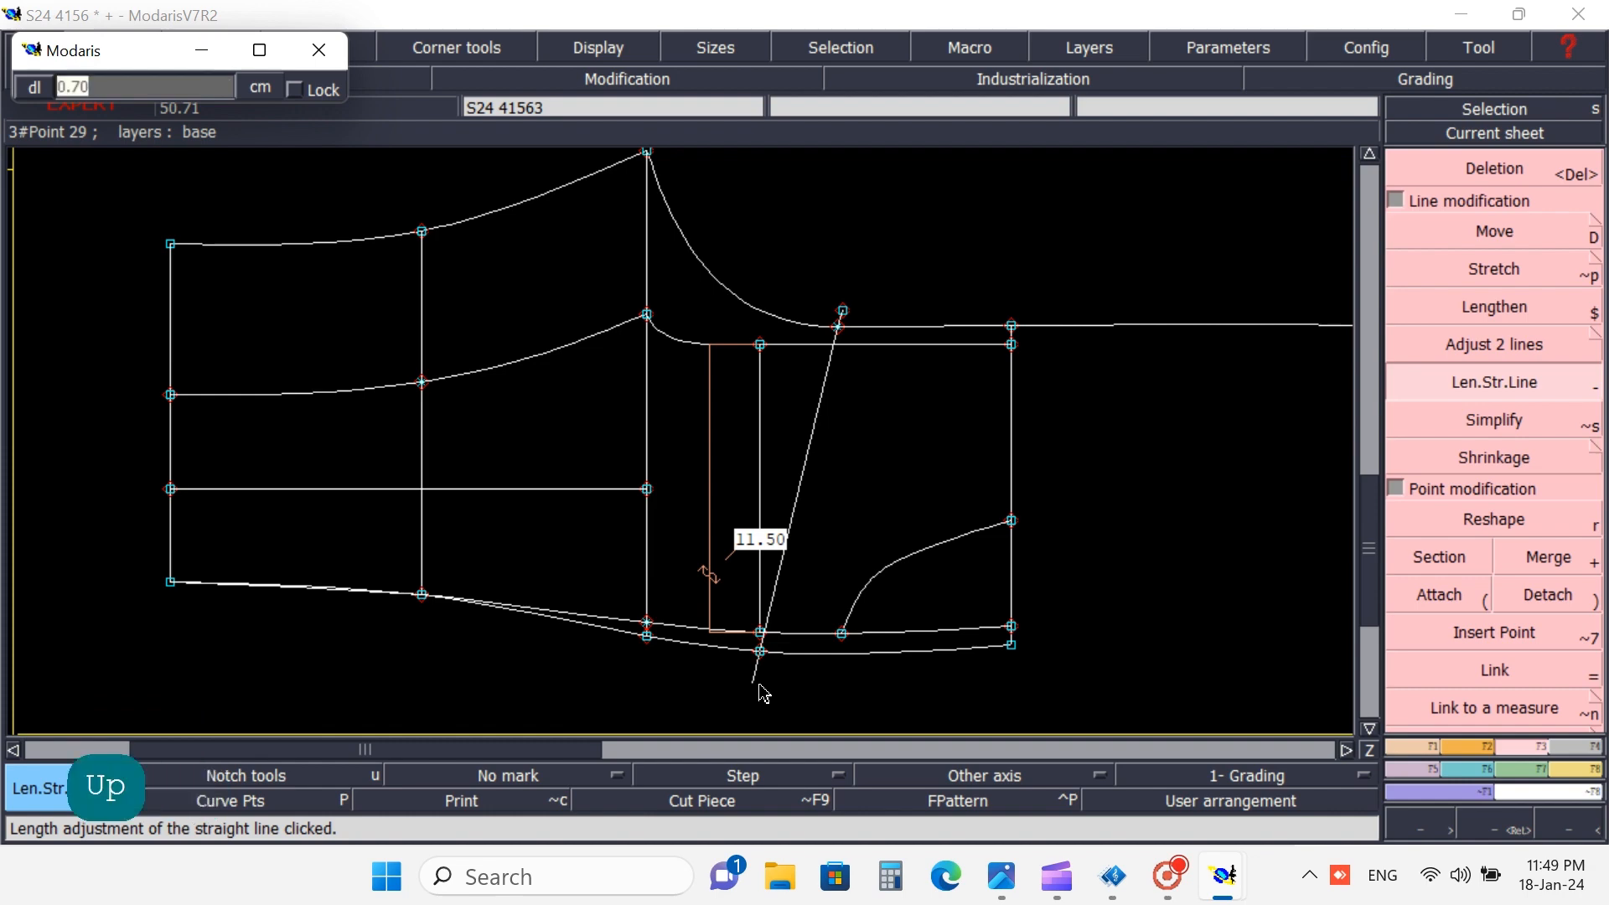
text(.5)
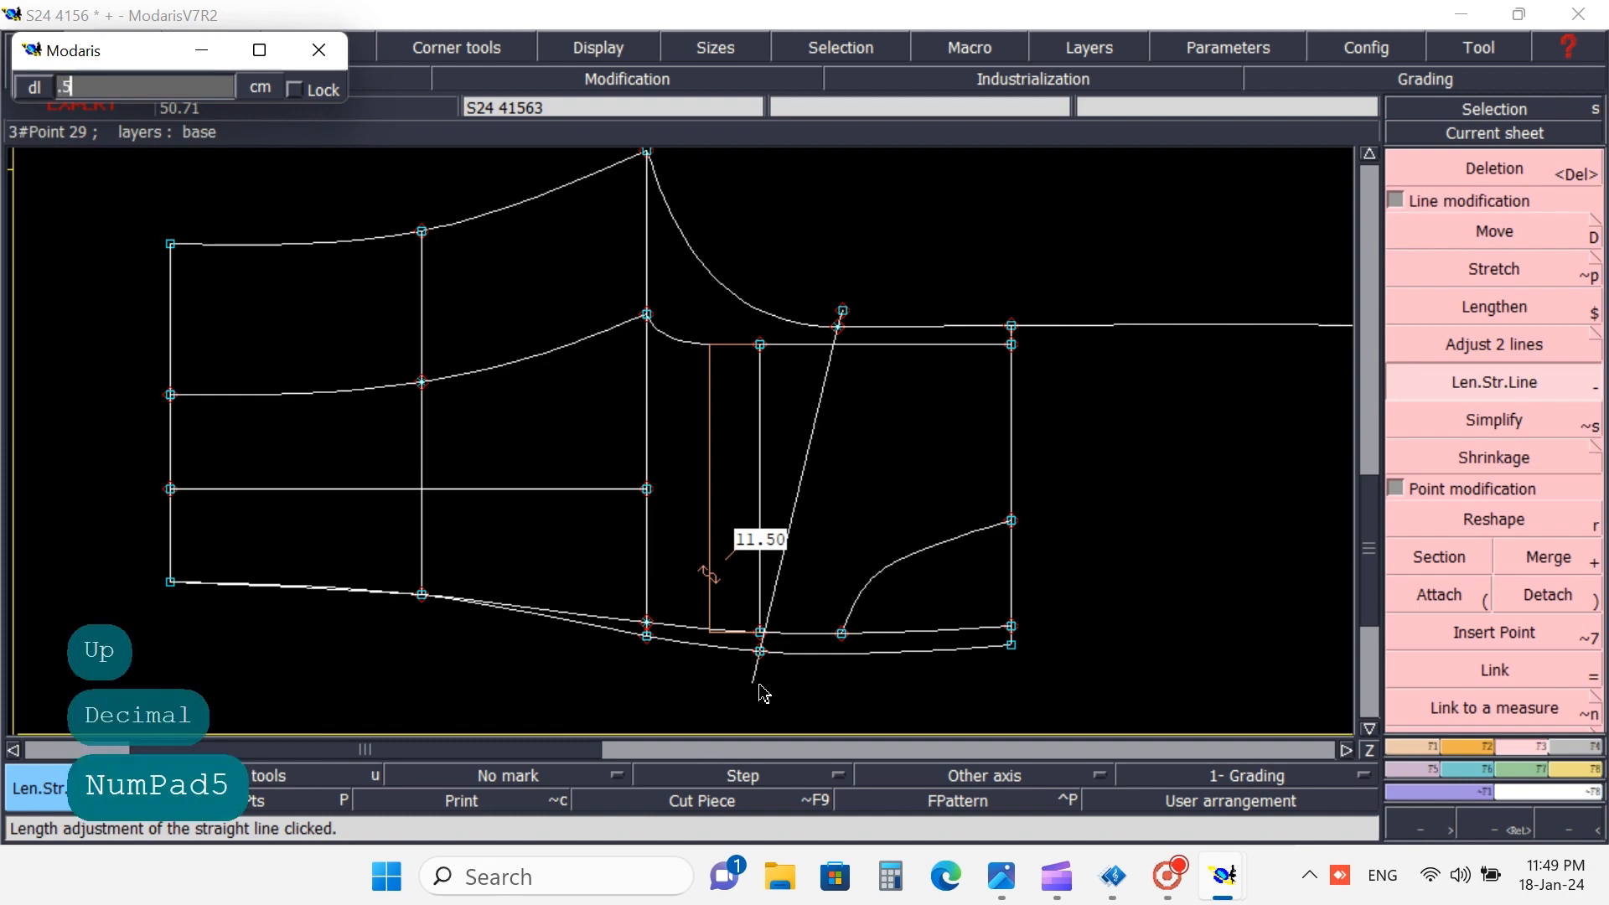
key(Return)
click(764, 693)
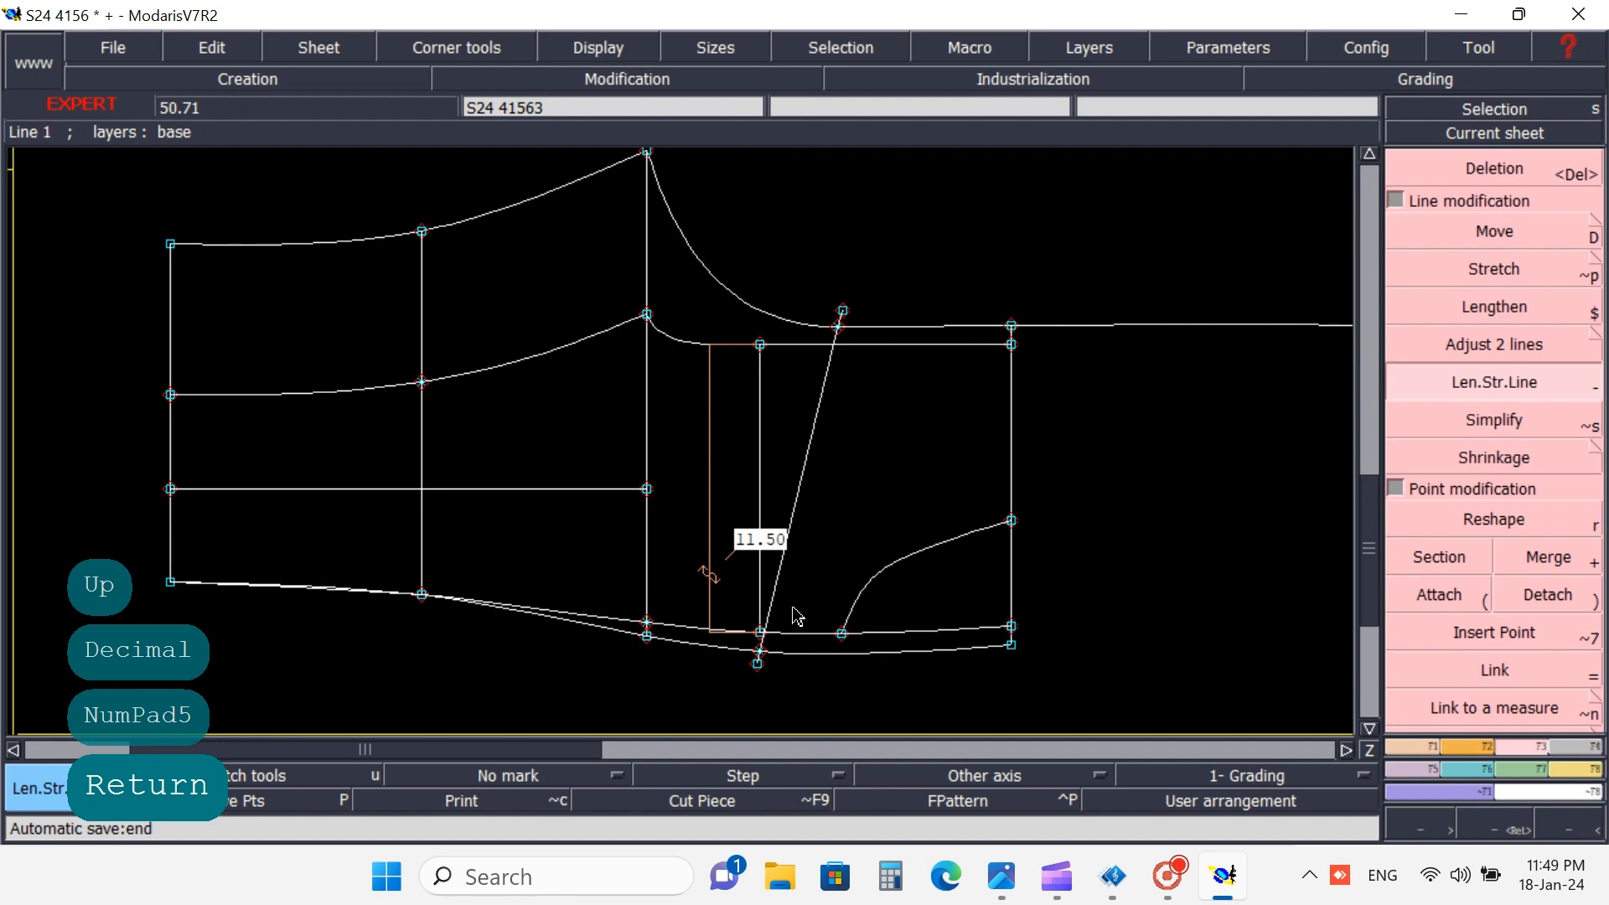
- Lengthen the vertical crotch line by 0.5 cm beyond its lower end at the side seam
click(647, 579)
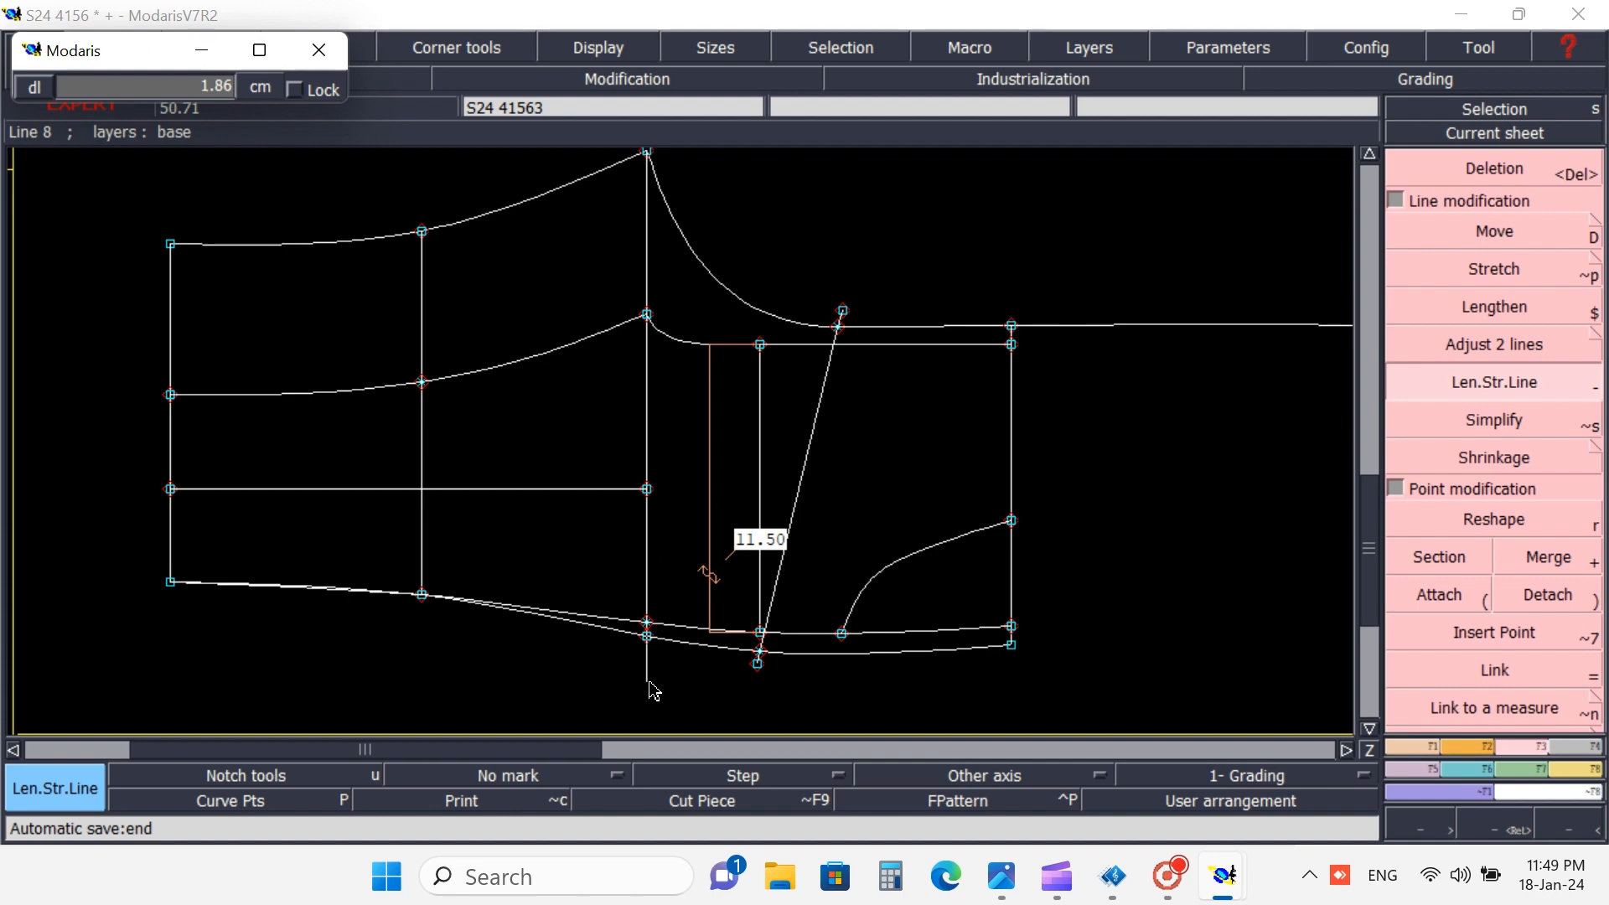
key(Up)
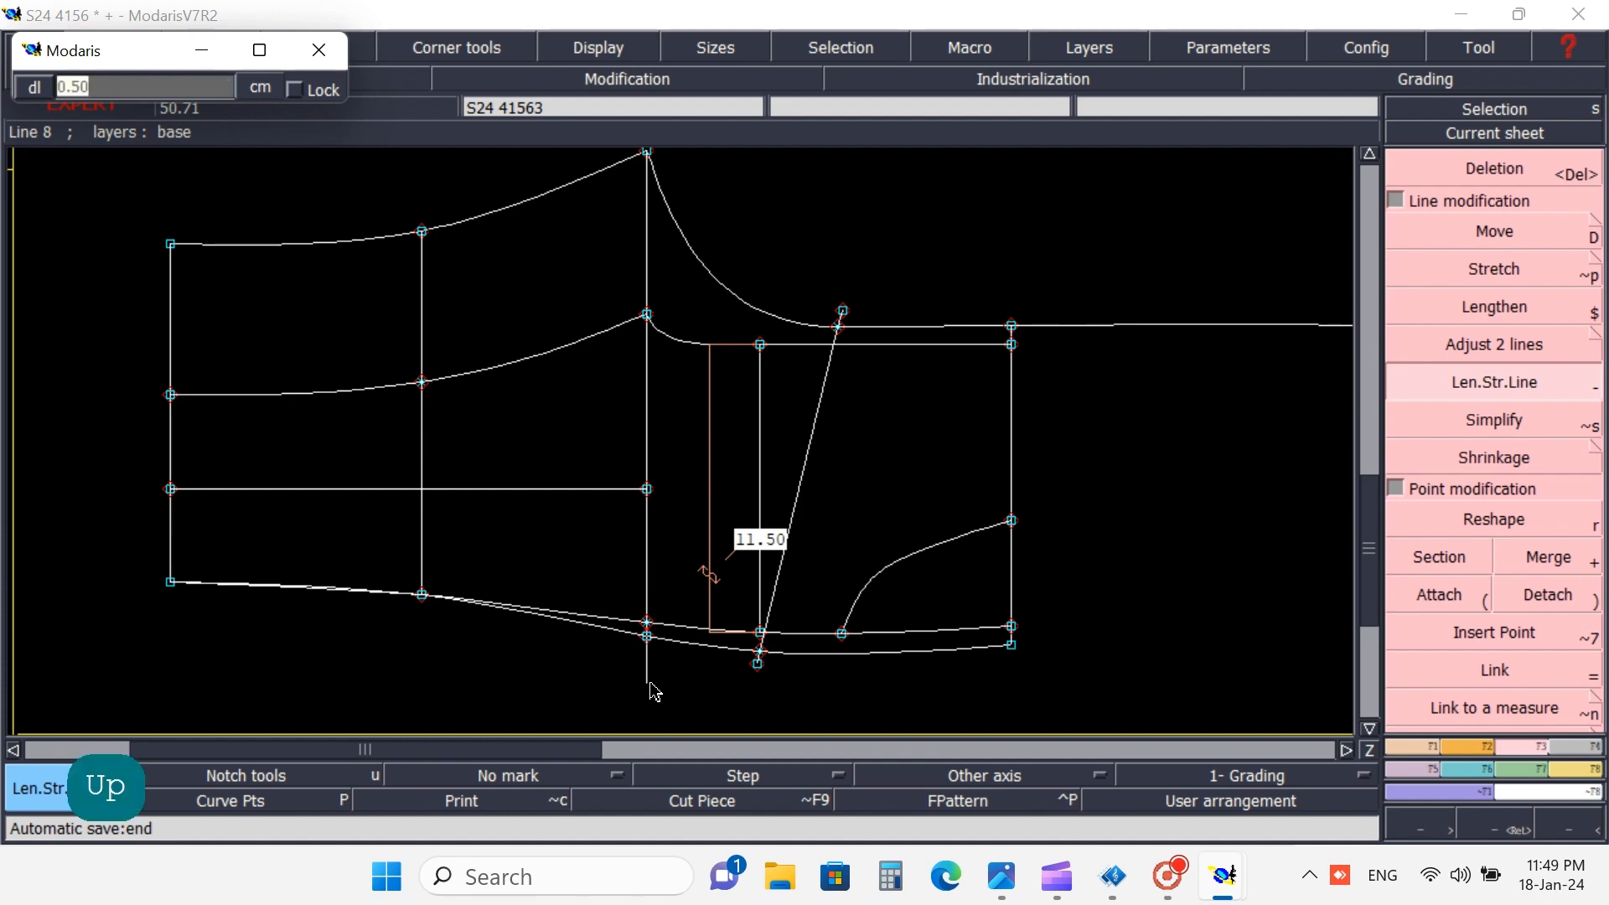
key(Return)
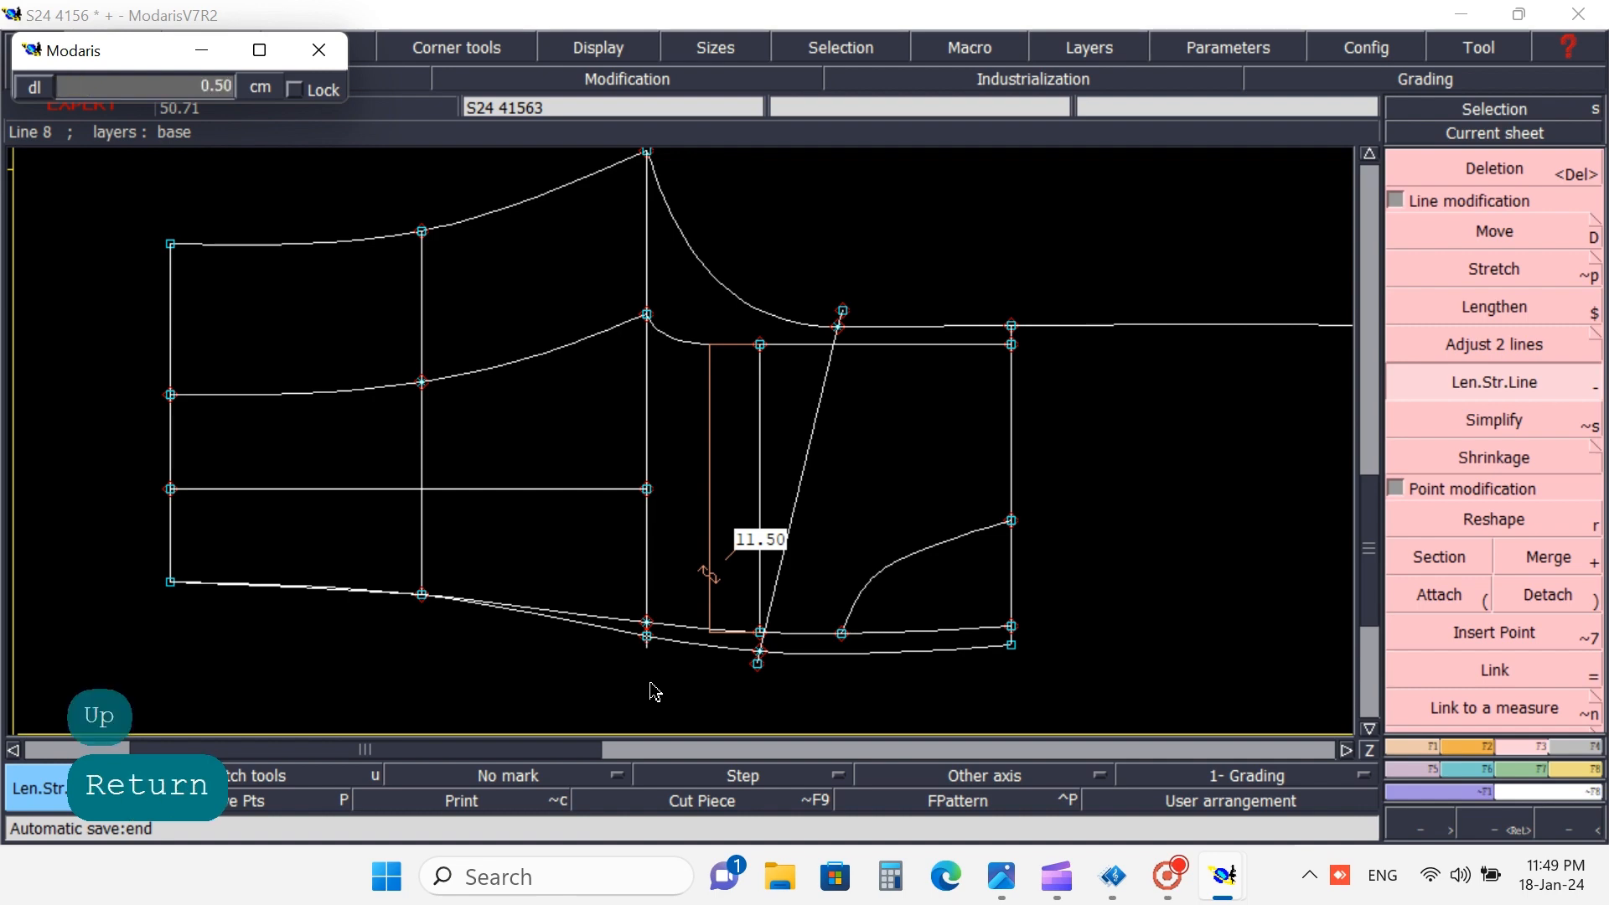
click(654, 685)
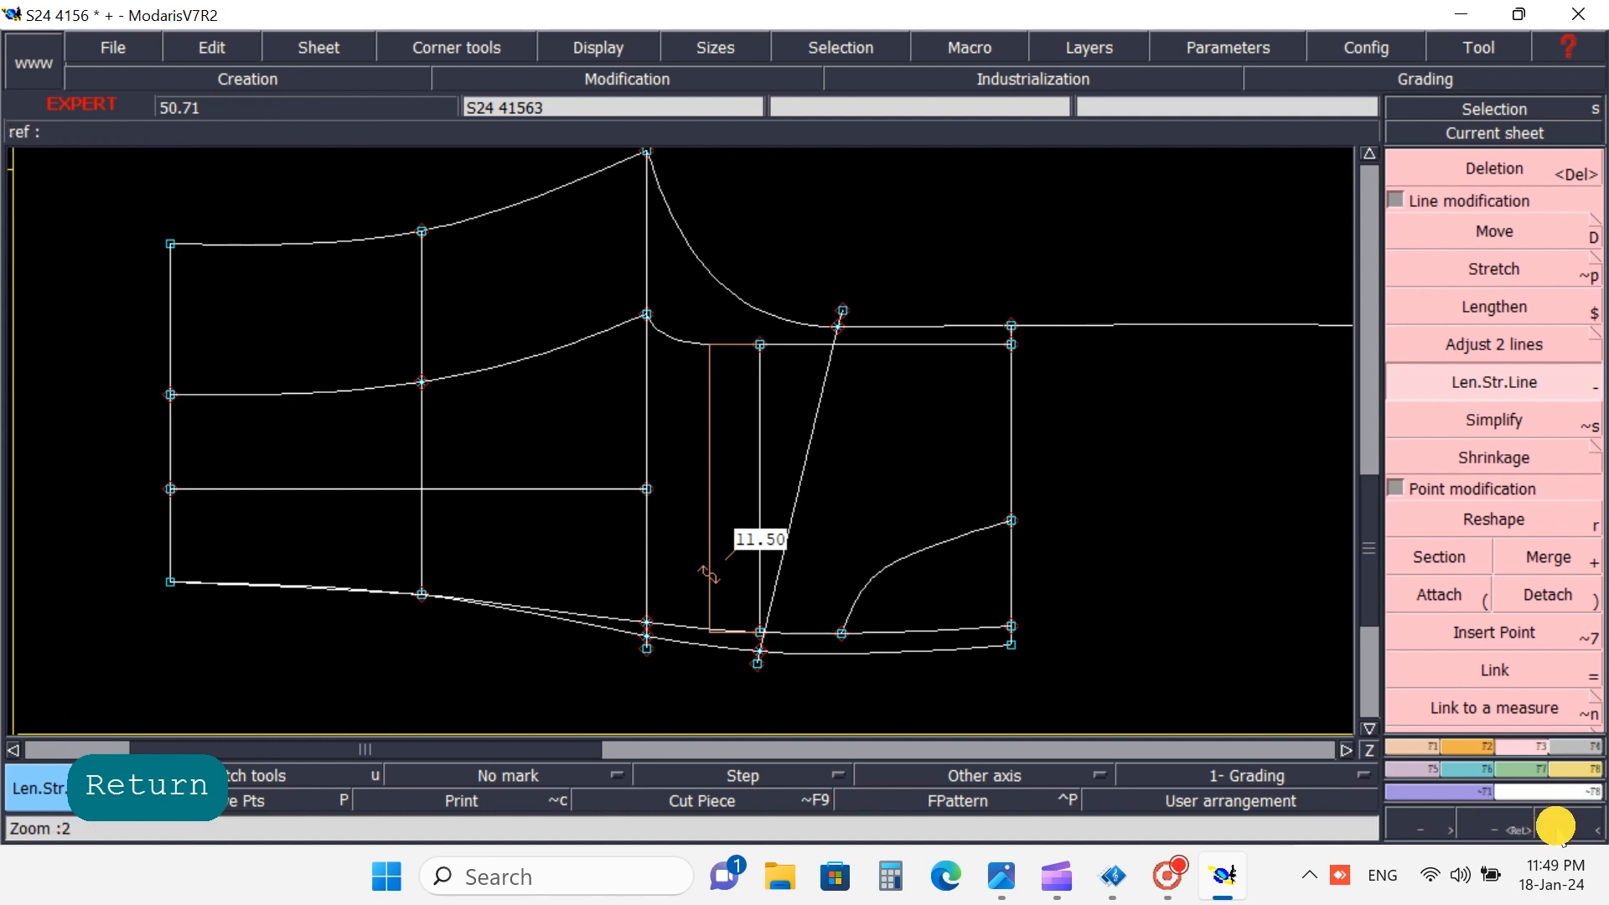
- Move the back crotch tip, at the upper end of the vertical crotch line, by ShiftX 0 and ShiftY -0.5 cm
click(1523, 826)
click(1509, 823)
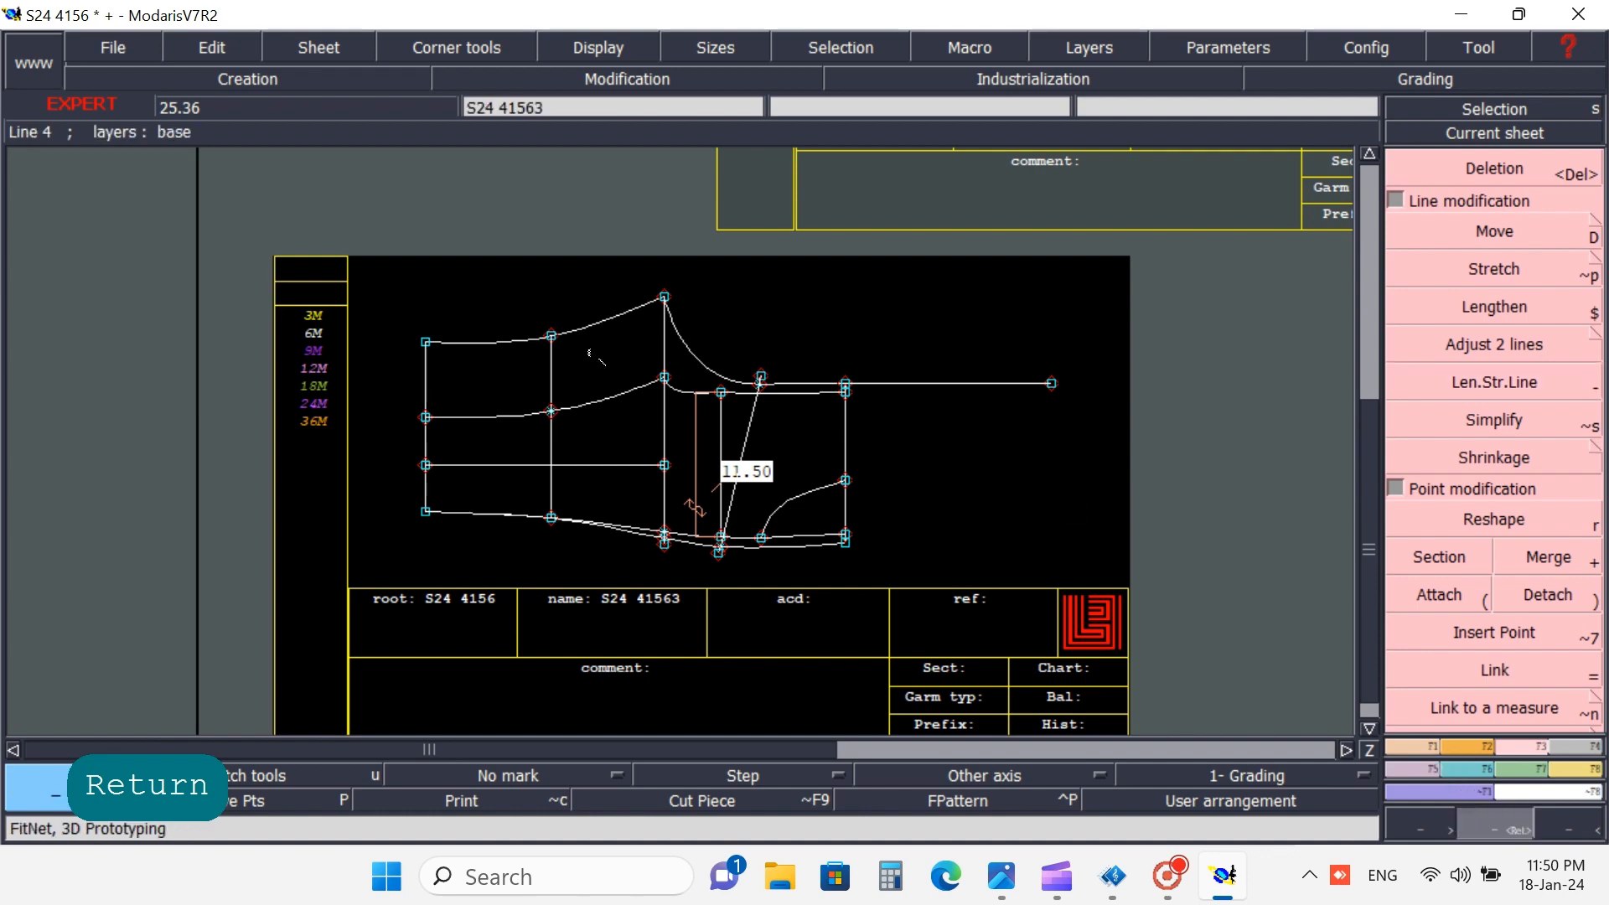
drag(580, 253, 905, 586)
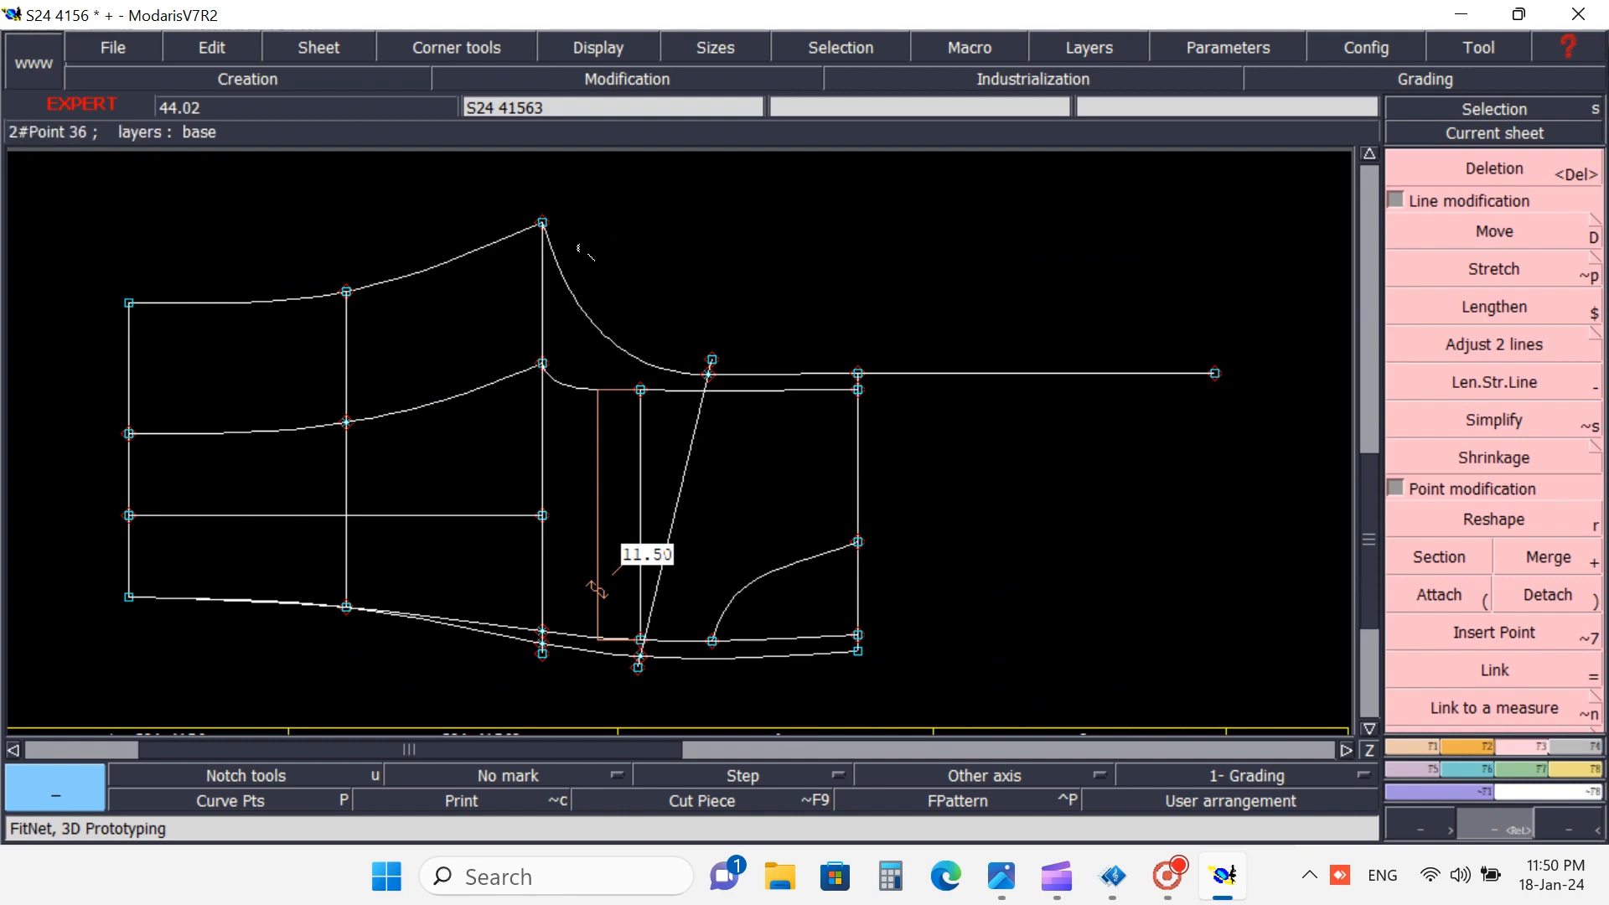
click(1494, 232)
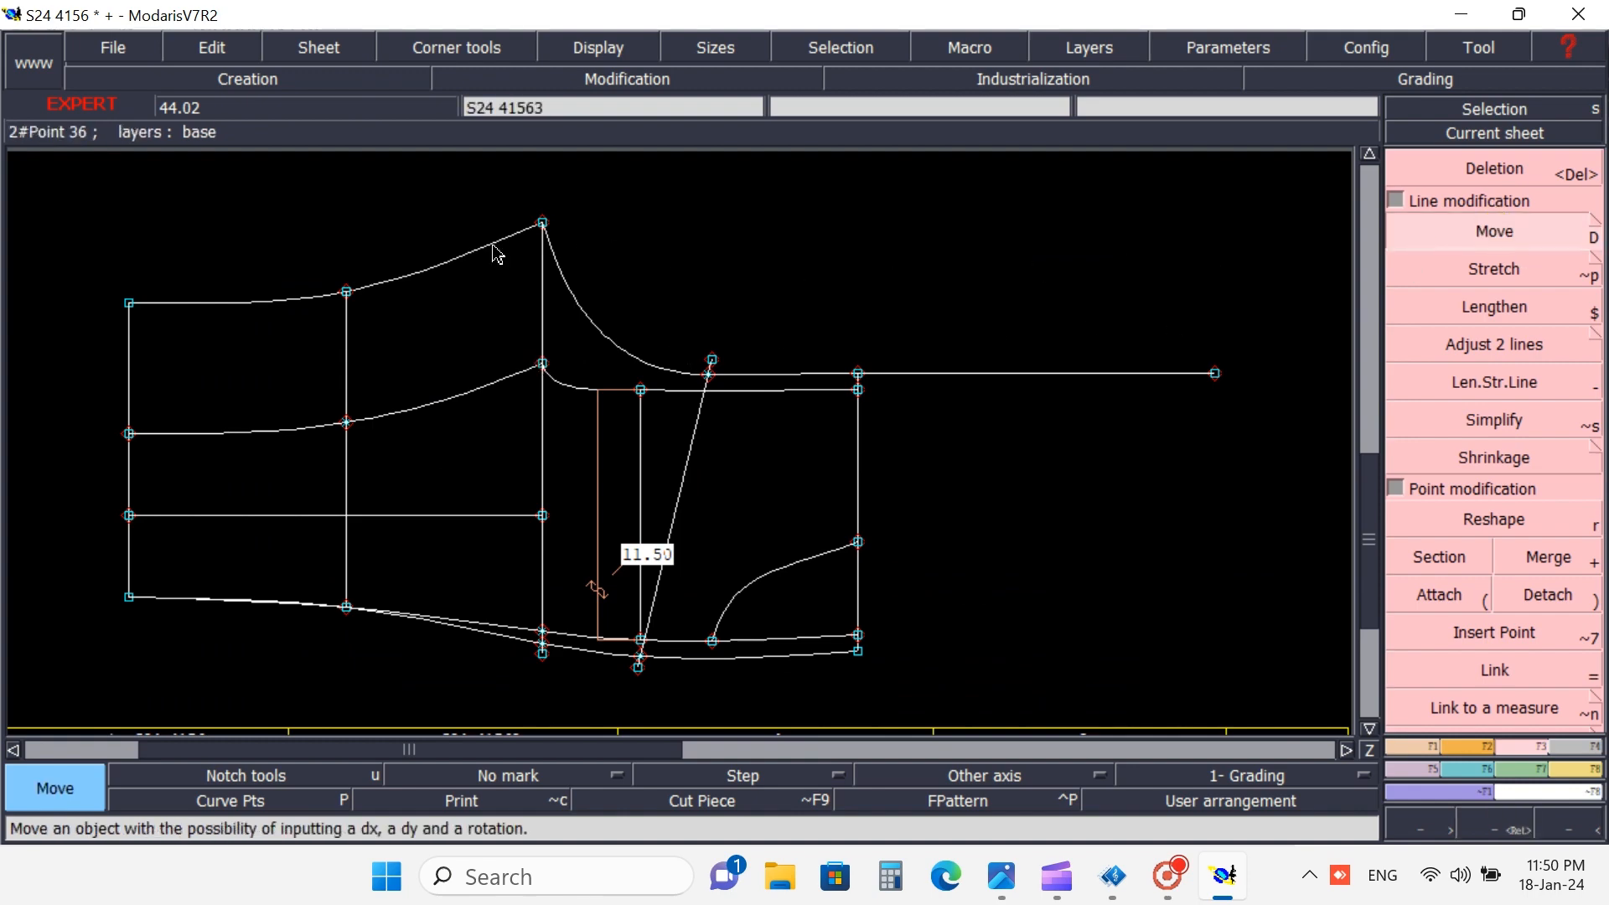
click(503, 201)
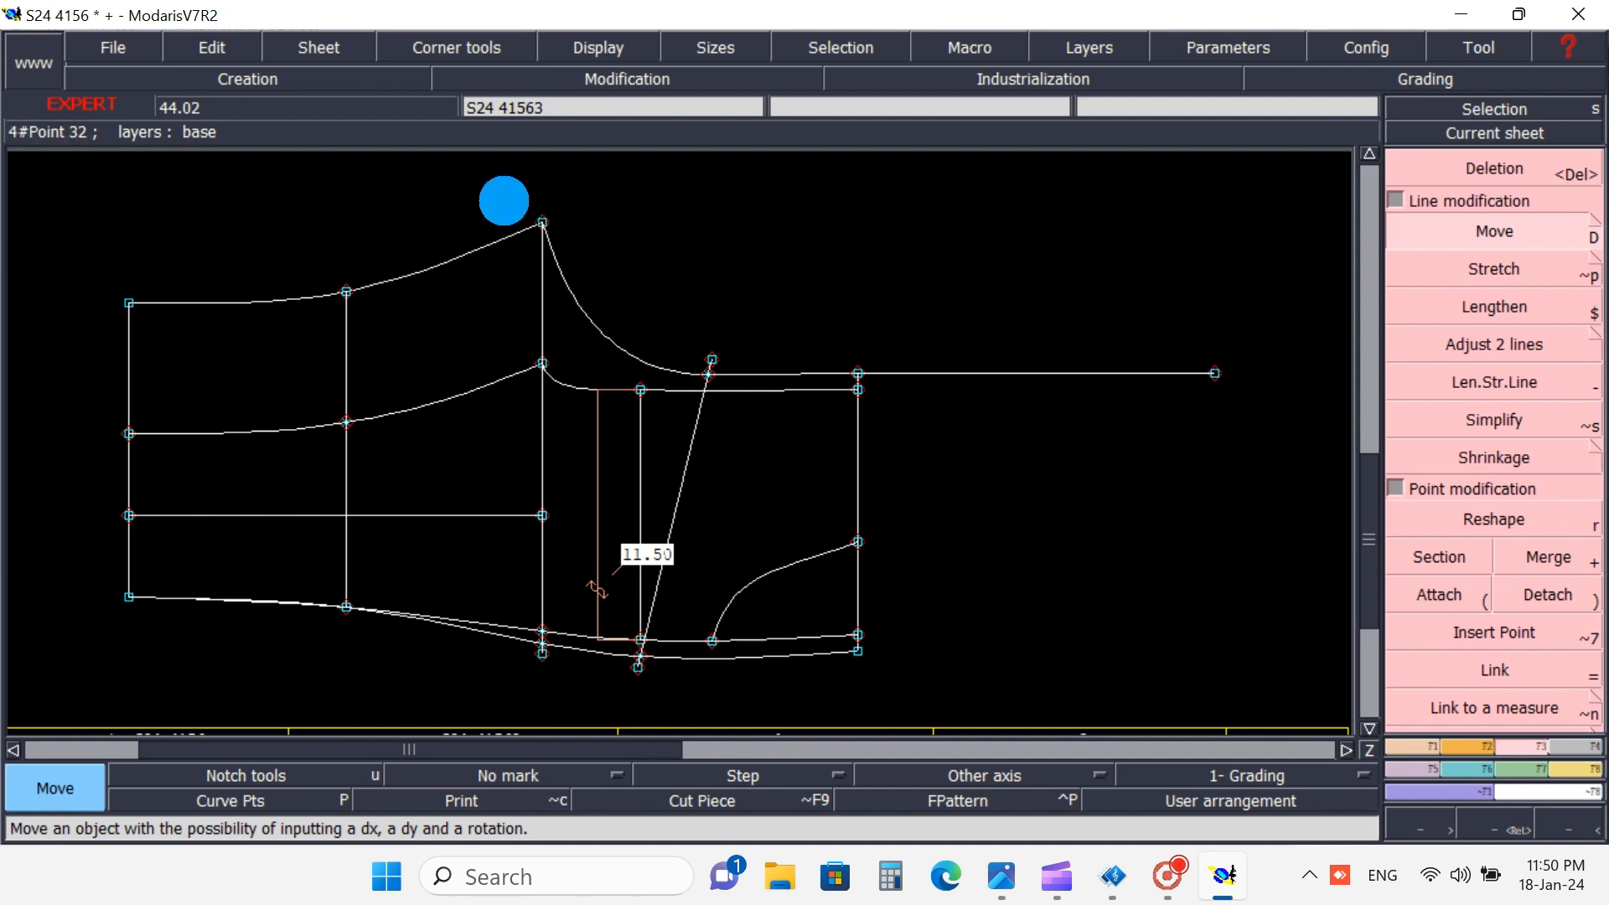
drag(542, 238, 573, 257)
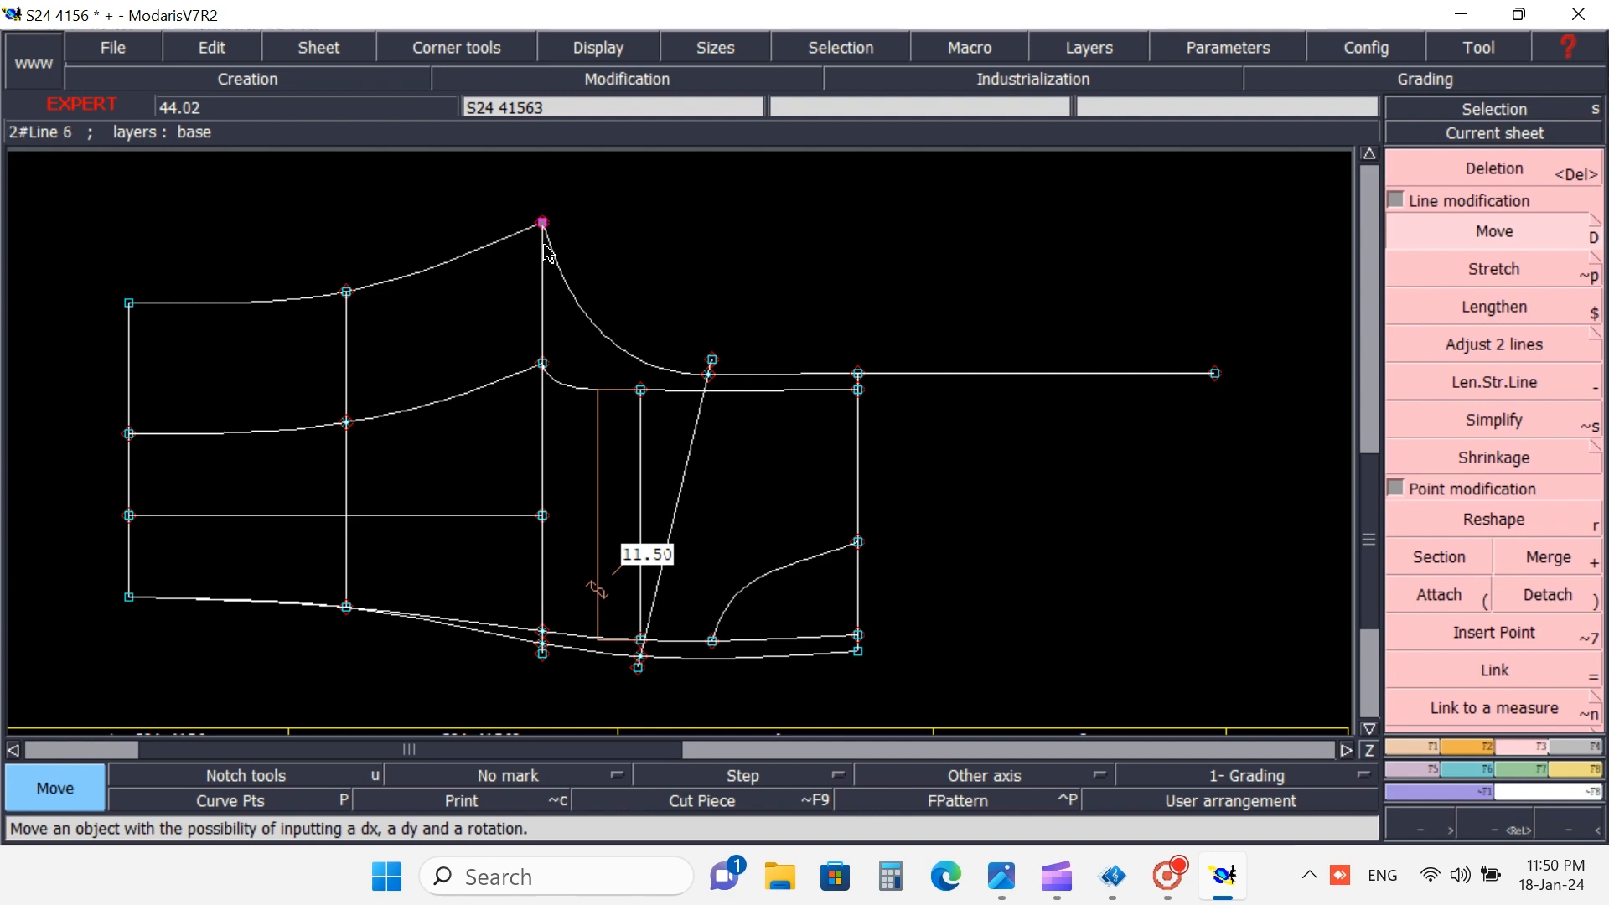
click(589, 224)
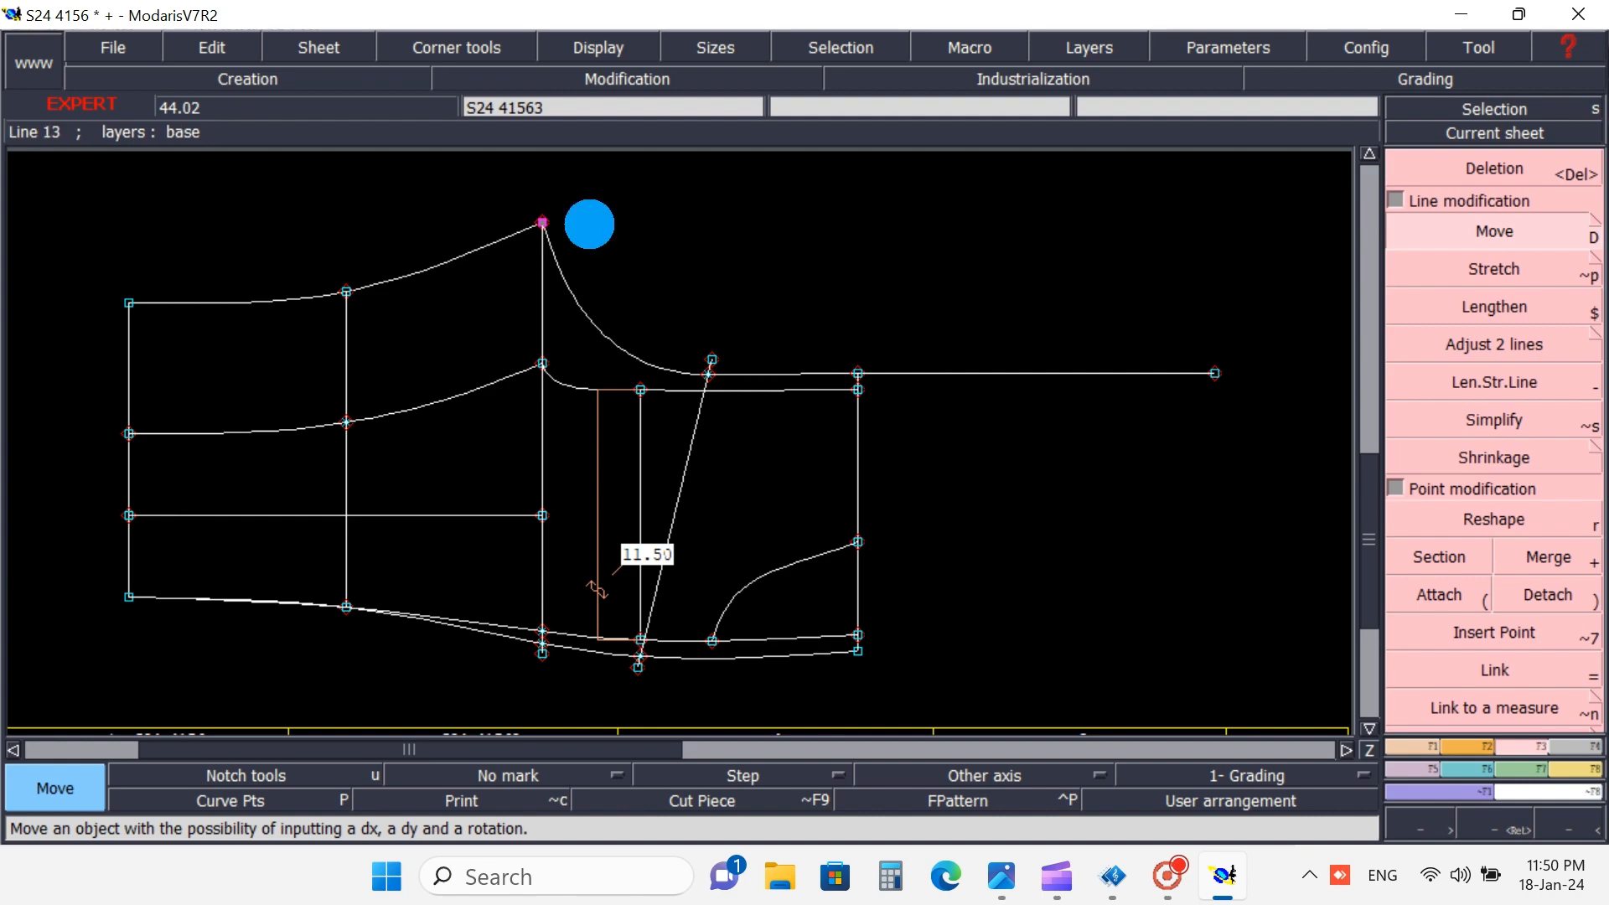
click(546, 222)
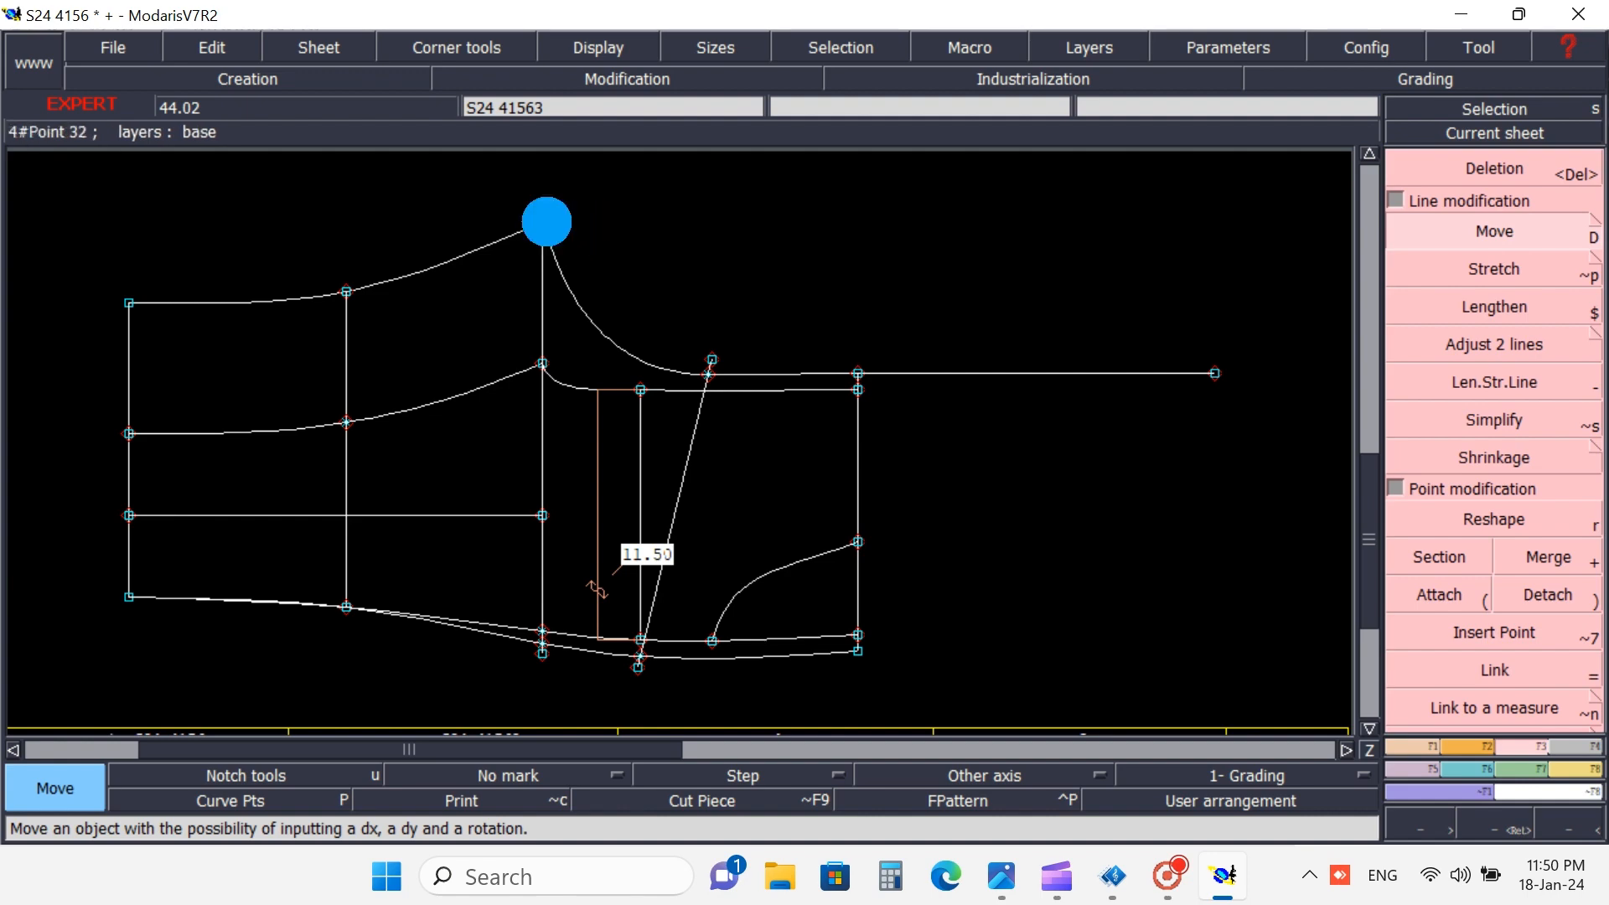
click(544, 223)
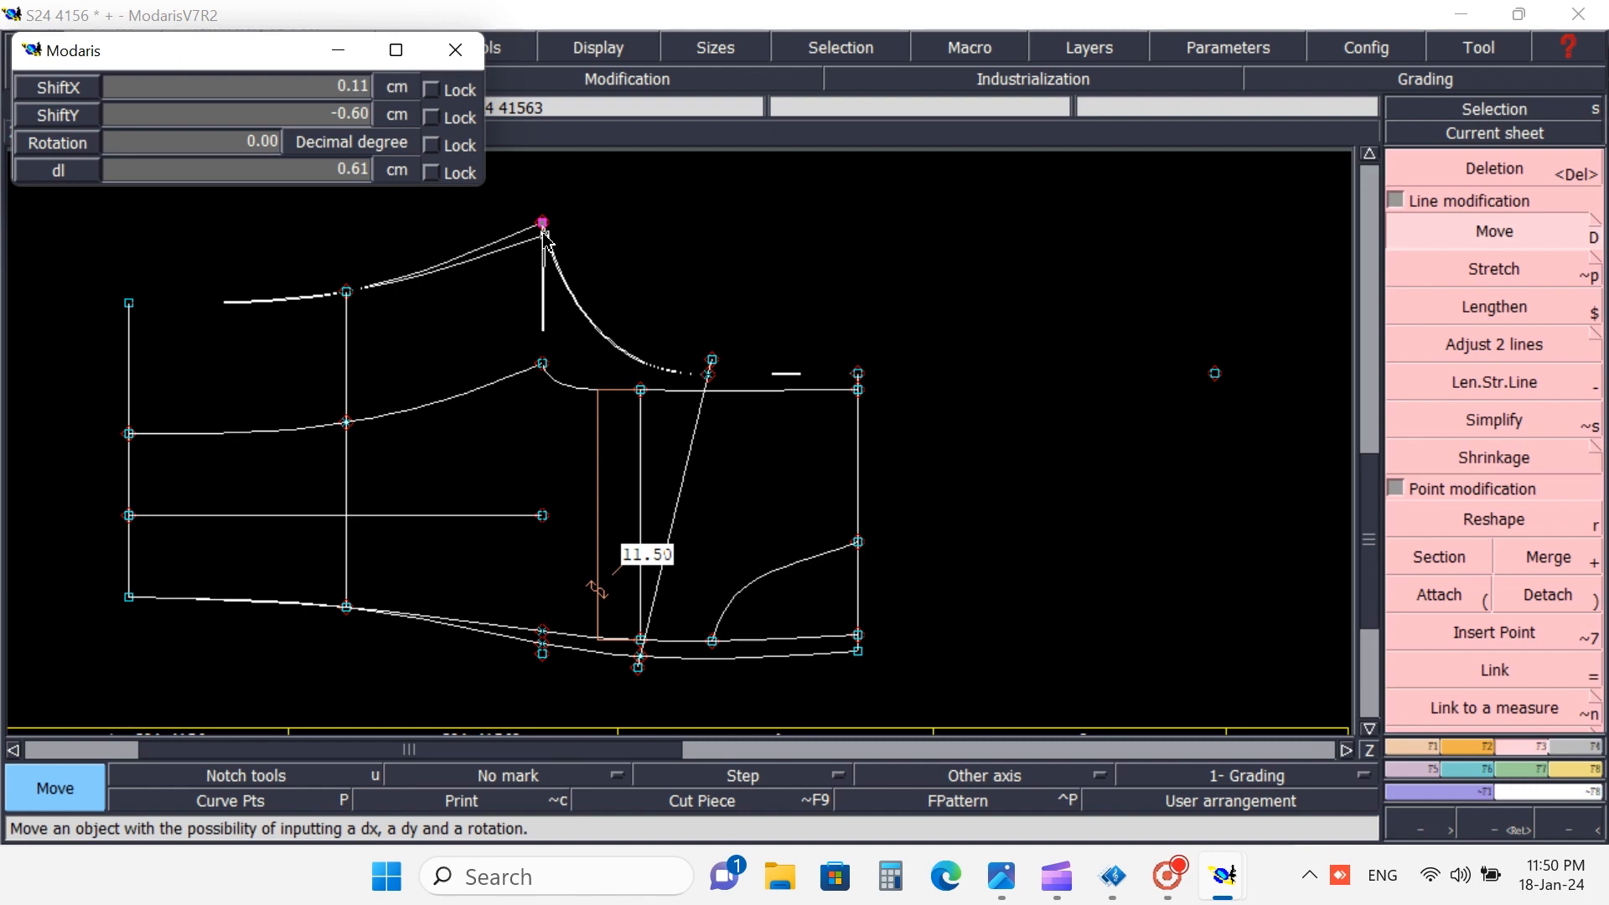
key(Up)
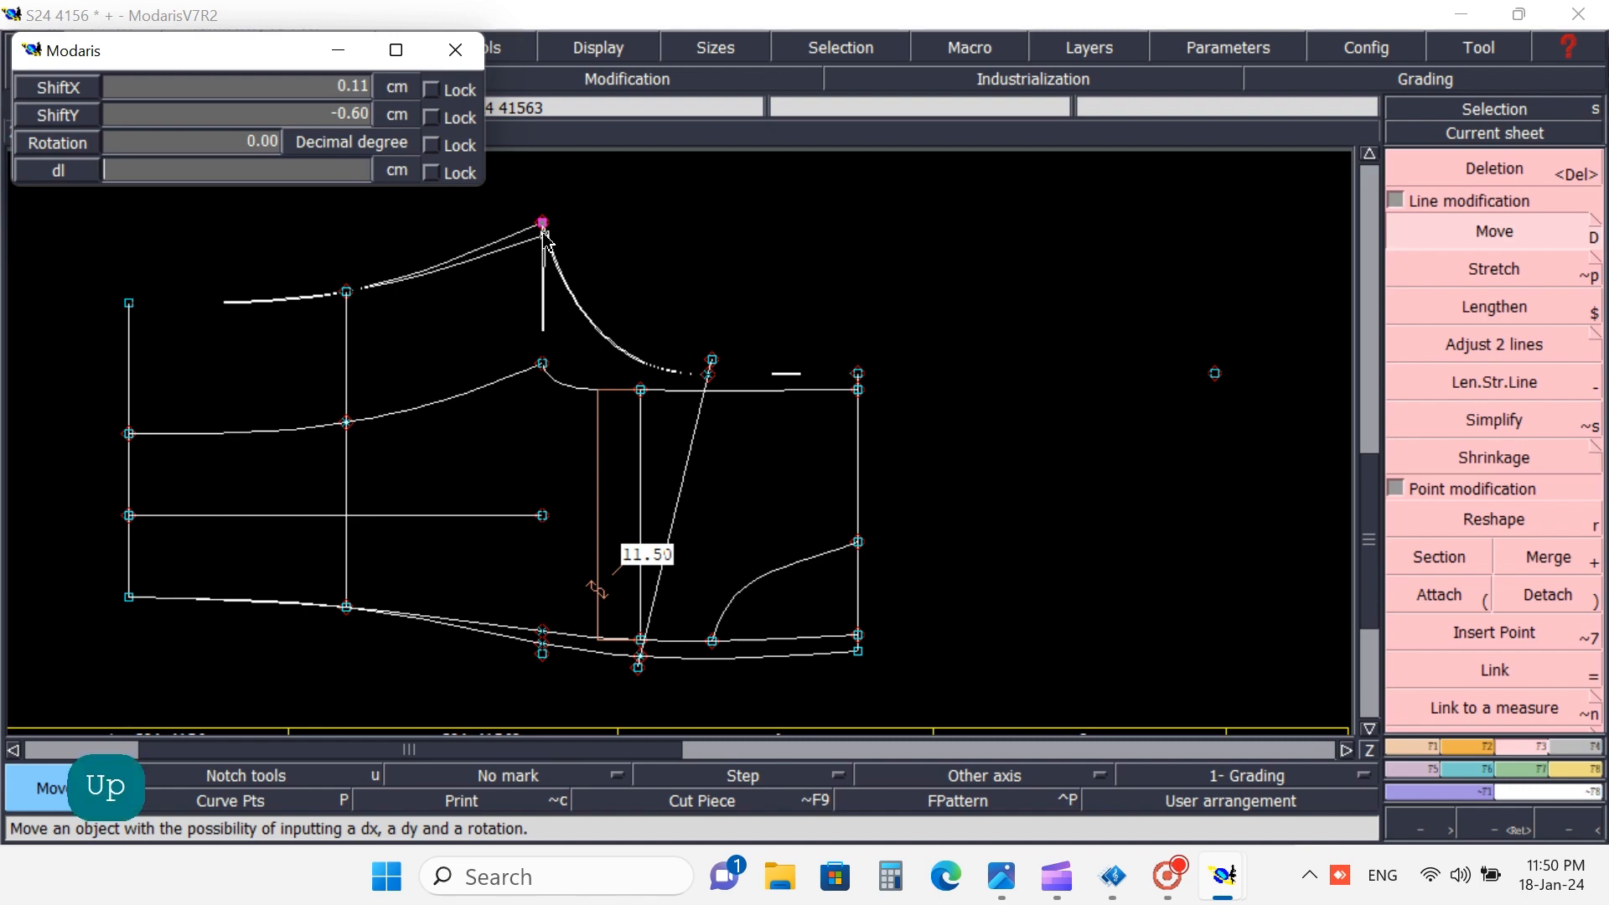
text(.5)
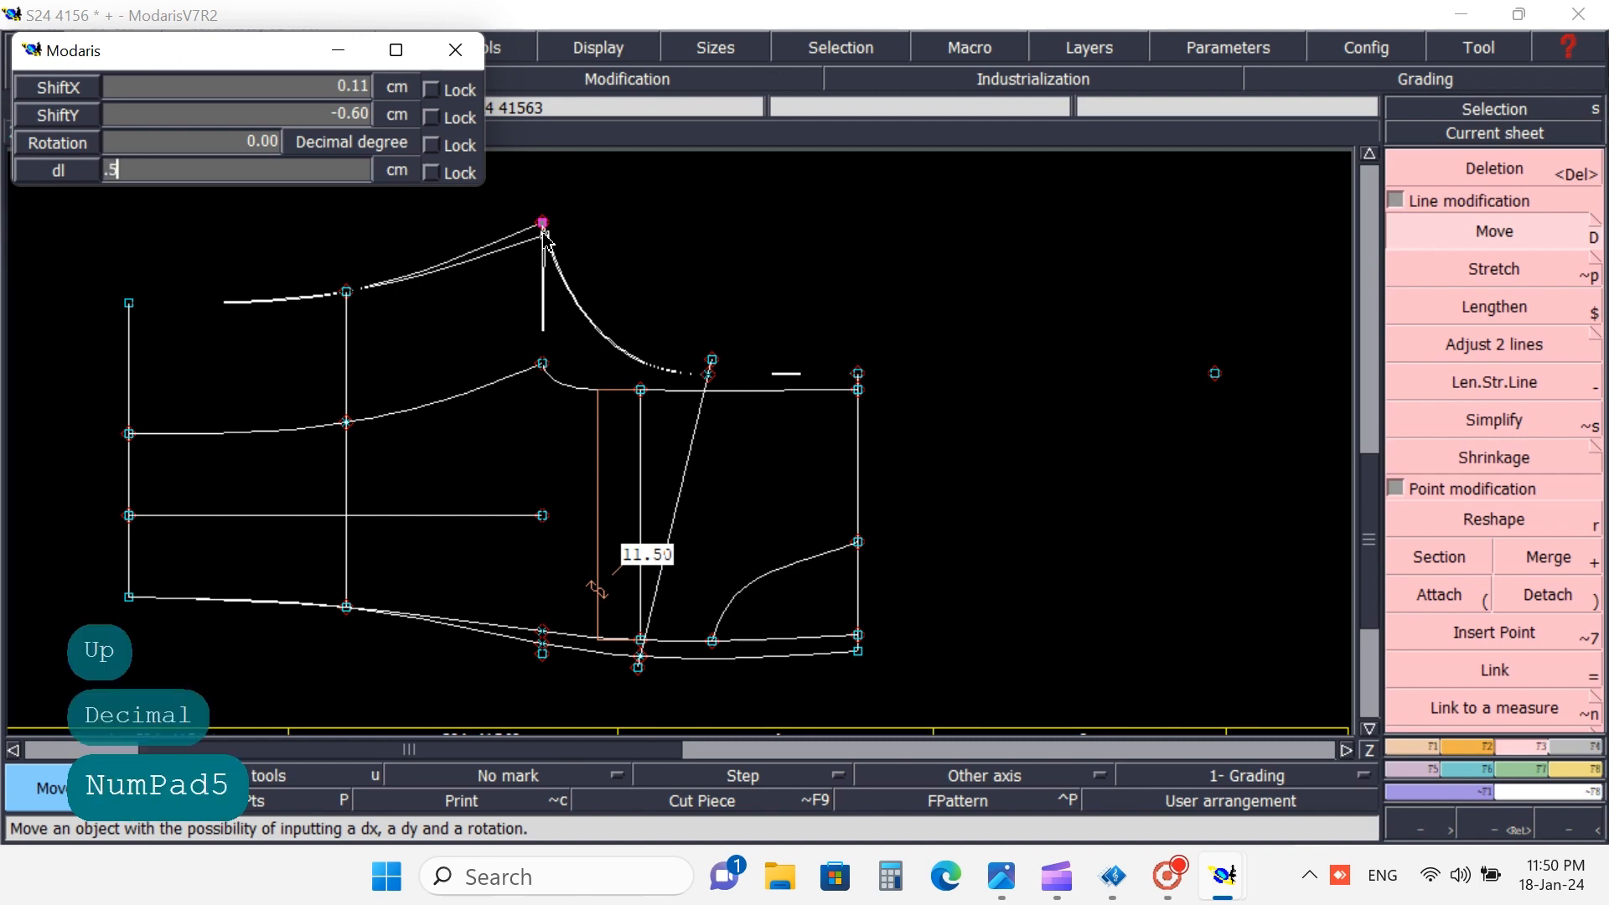
key(Up)
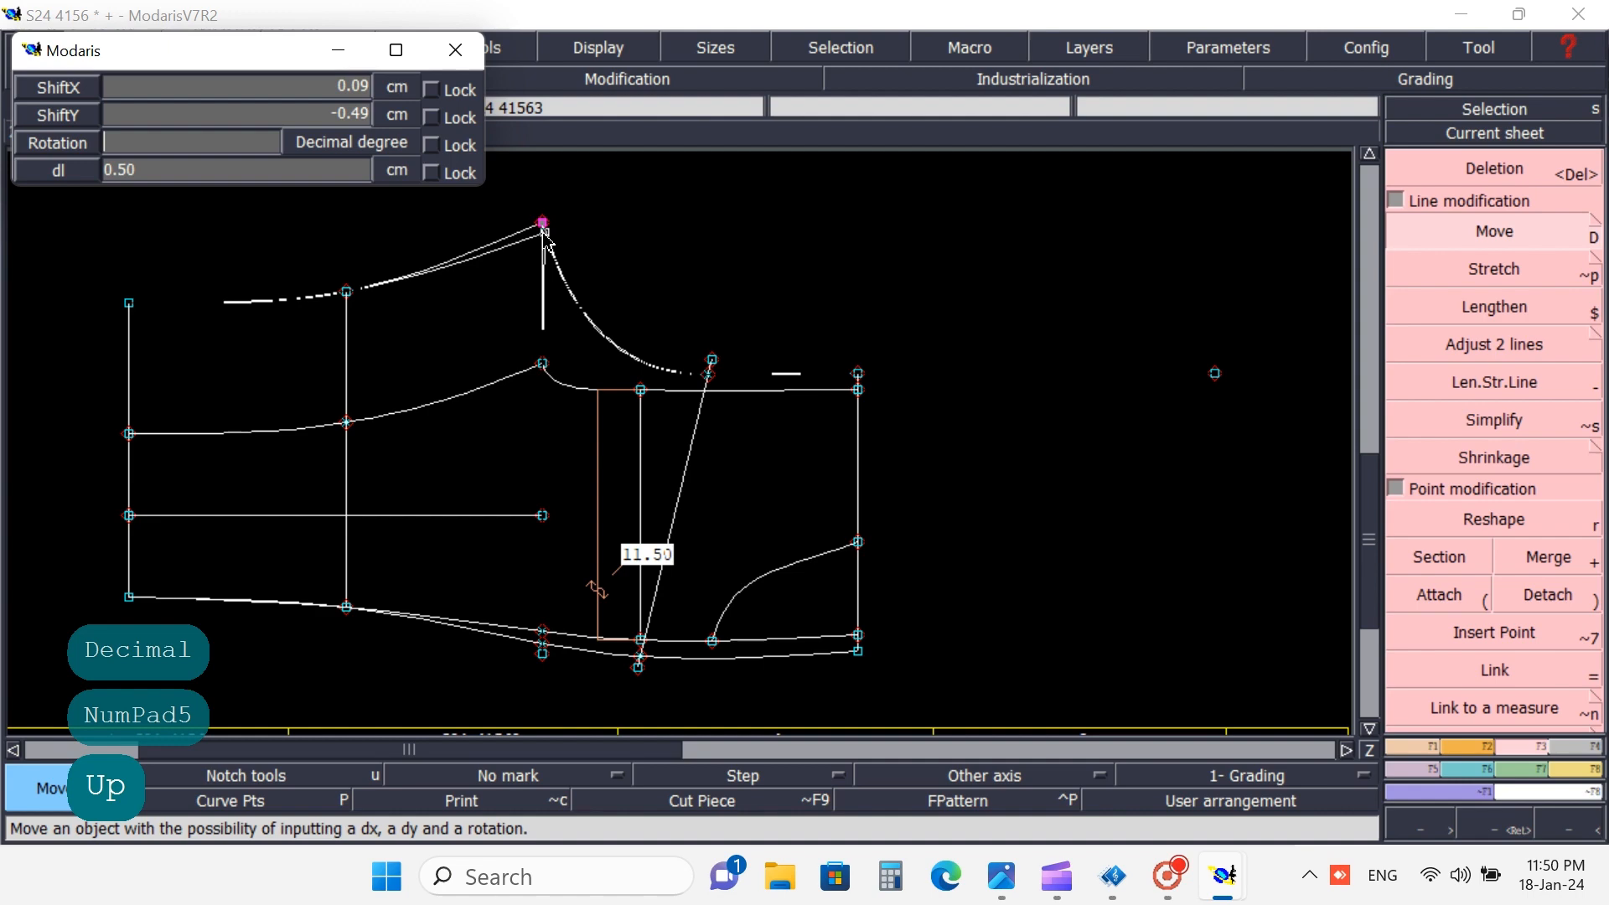
key(Up)
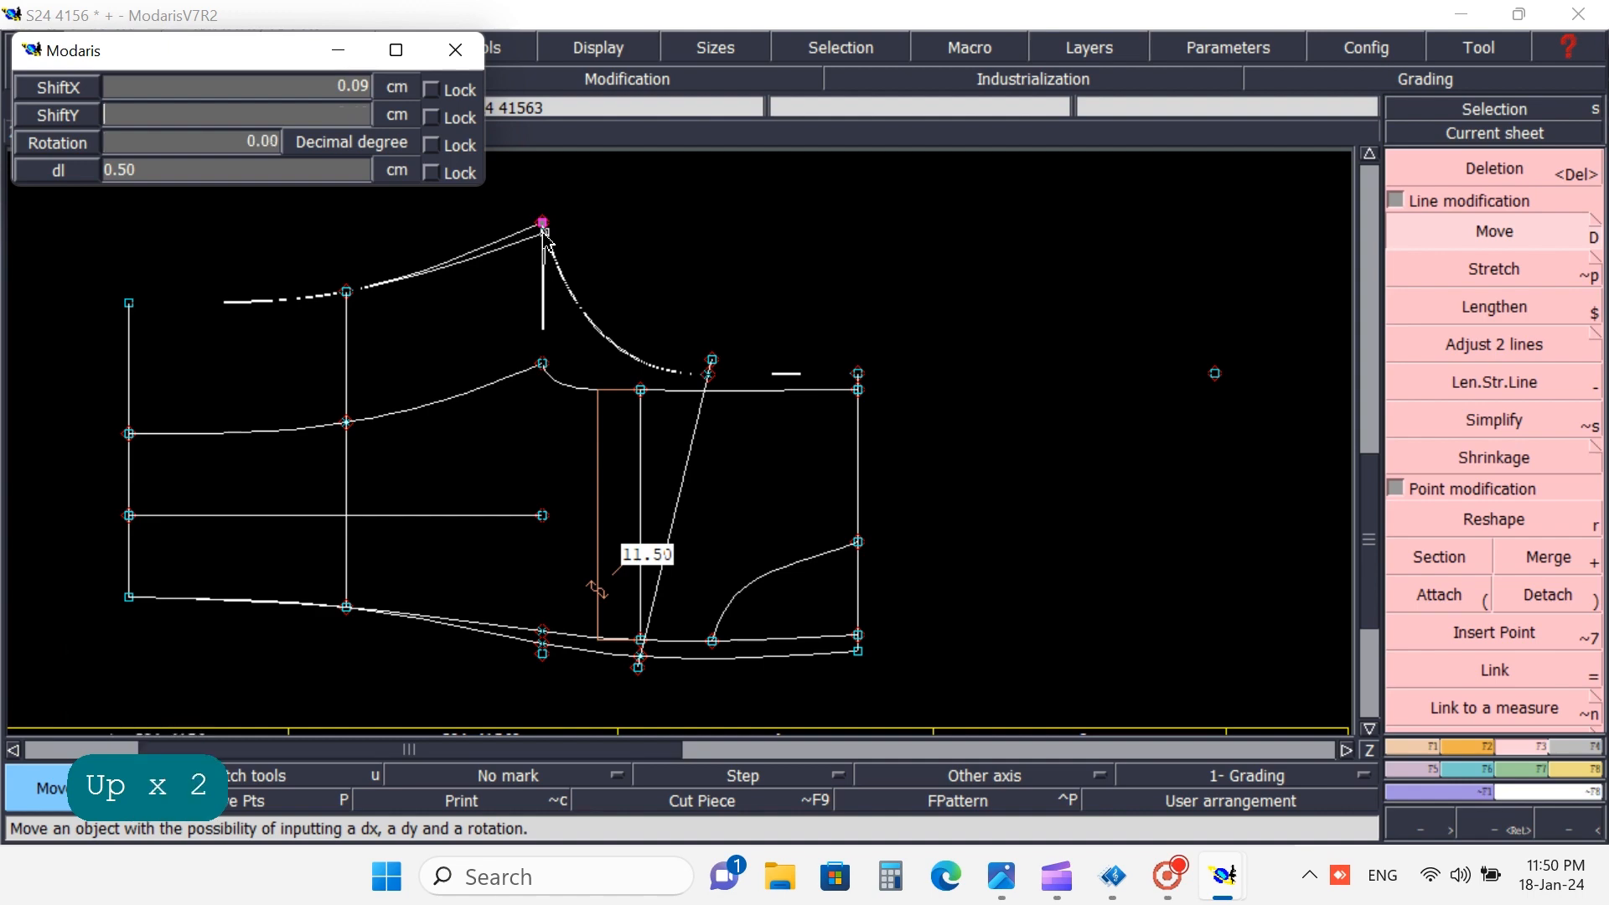
text(-.)
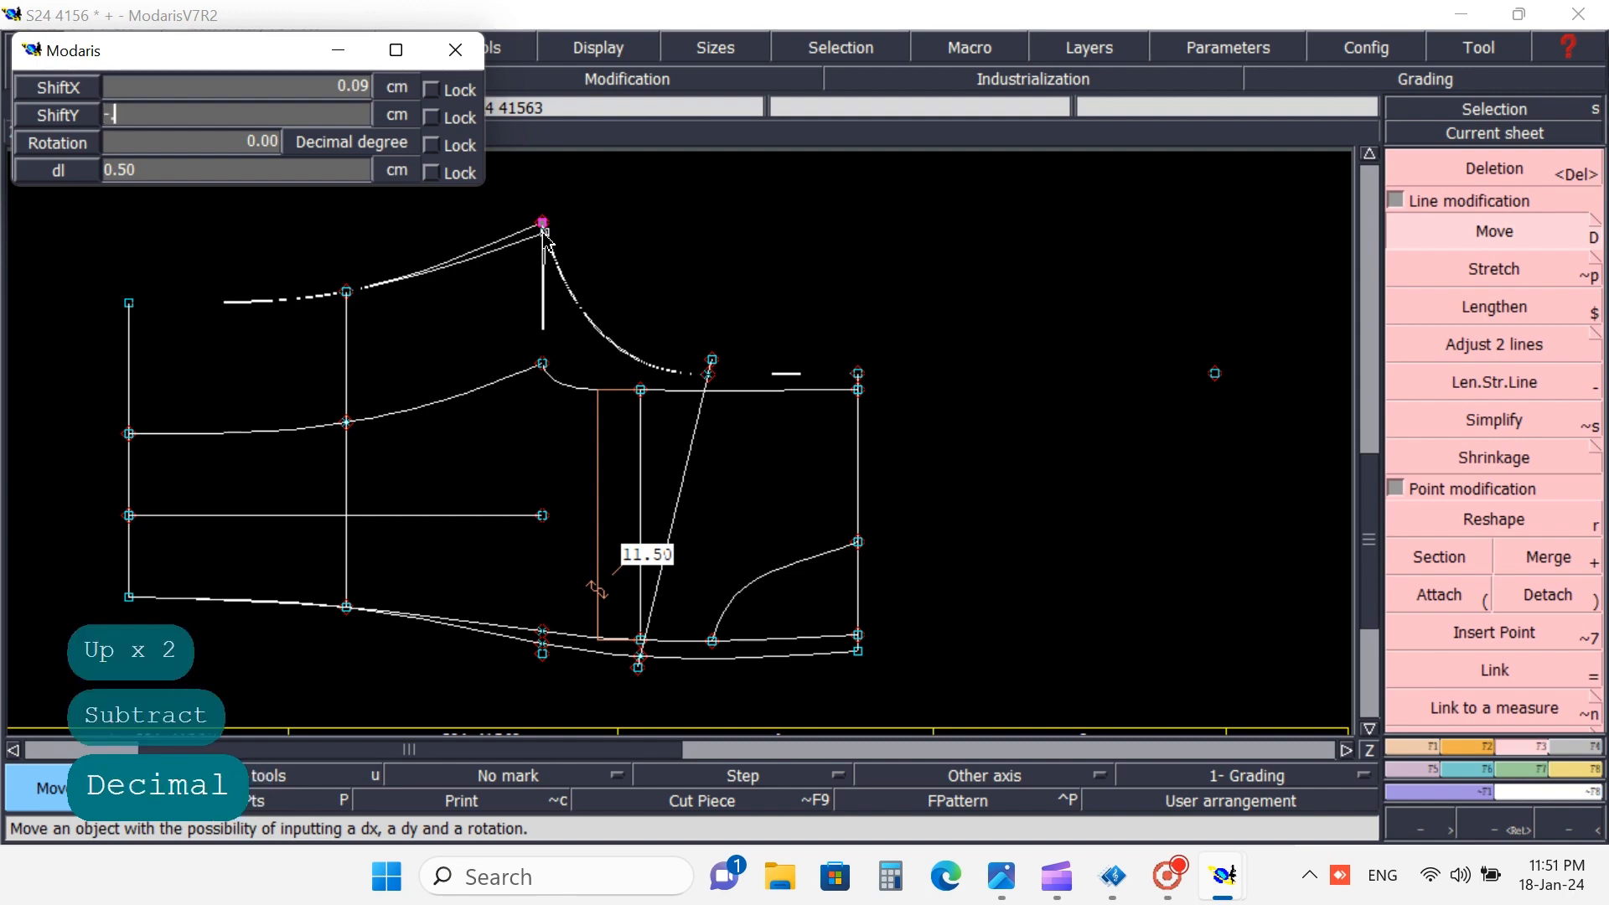
text(5)
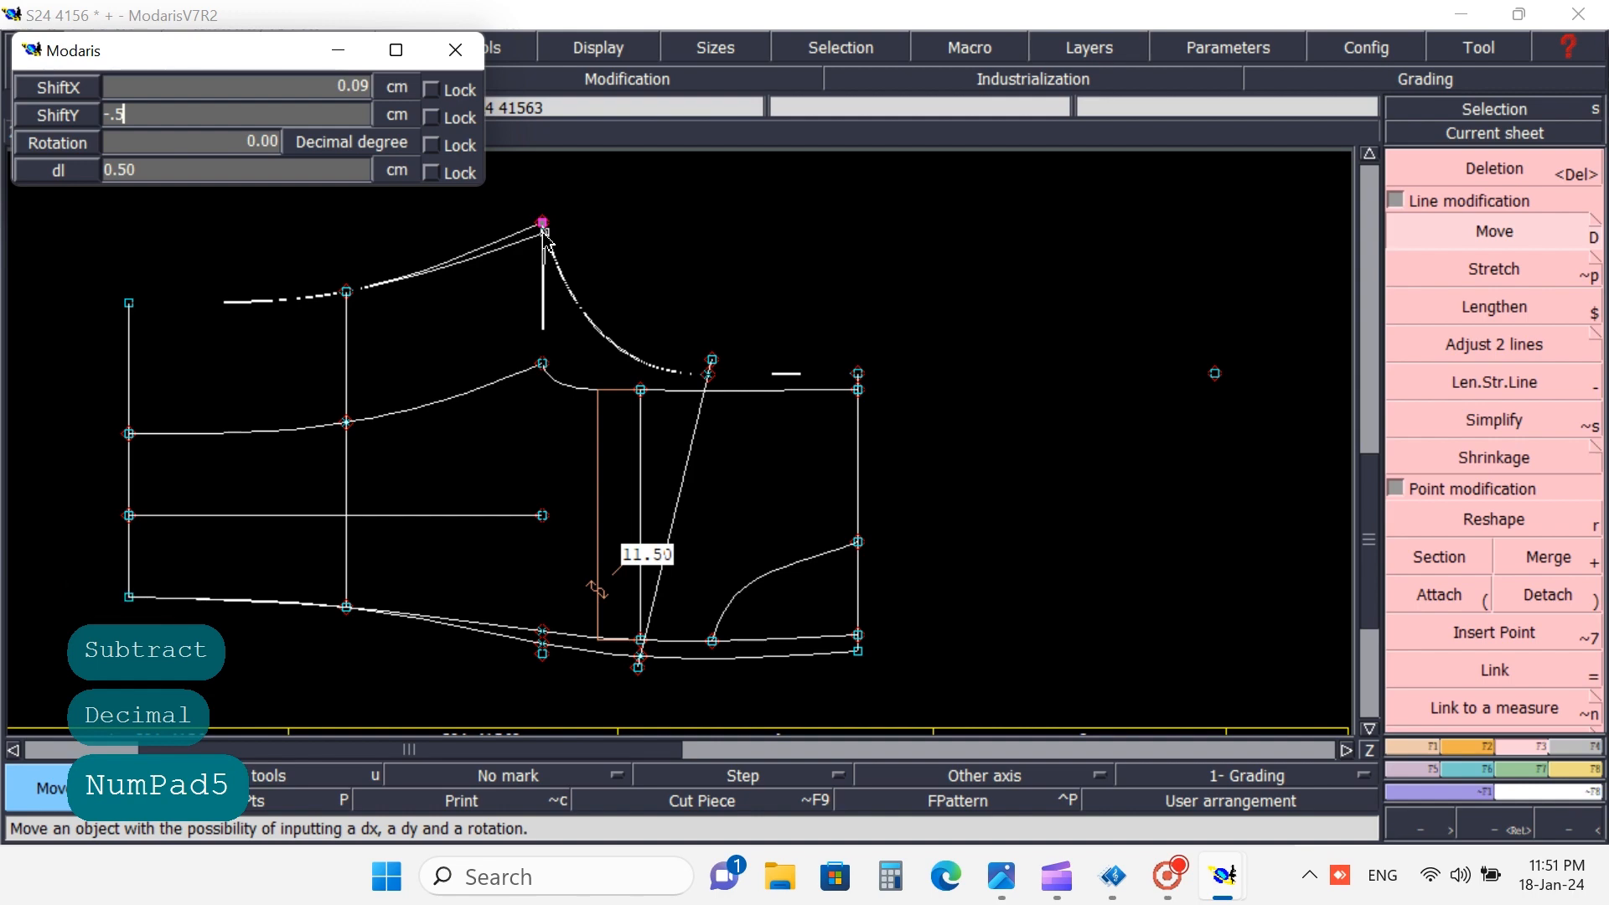
key(Up)
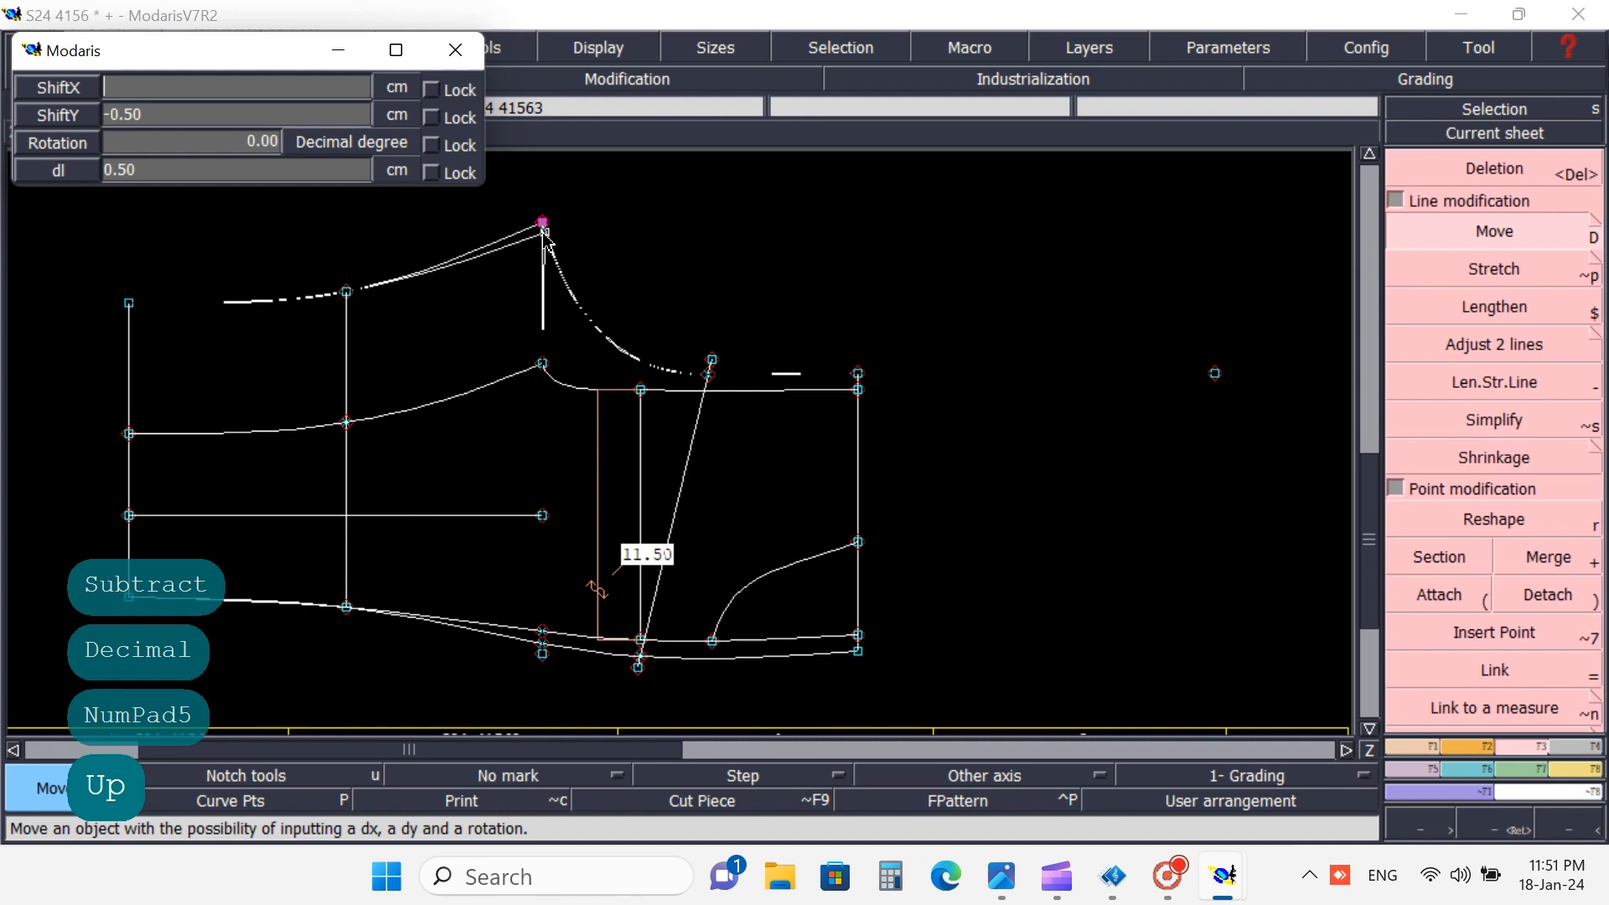
text(0)
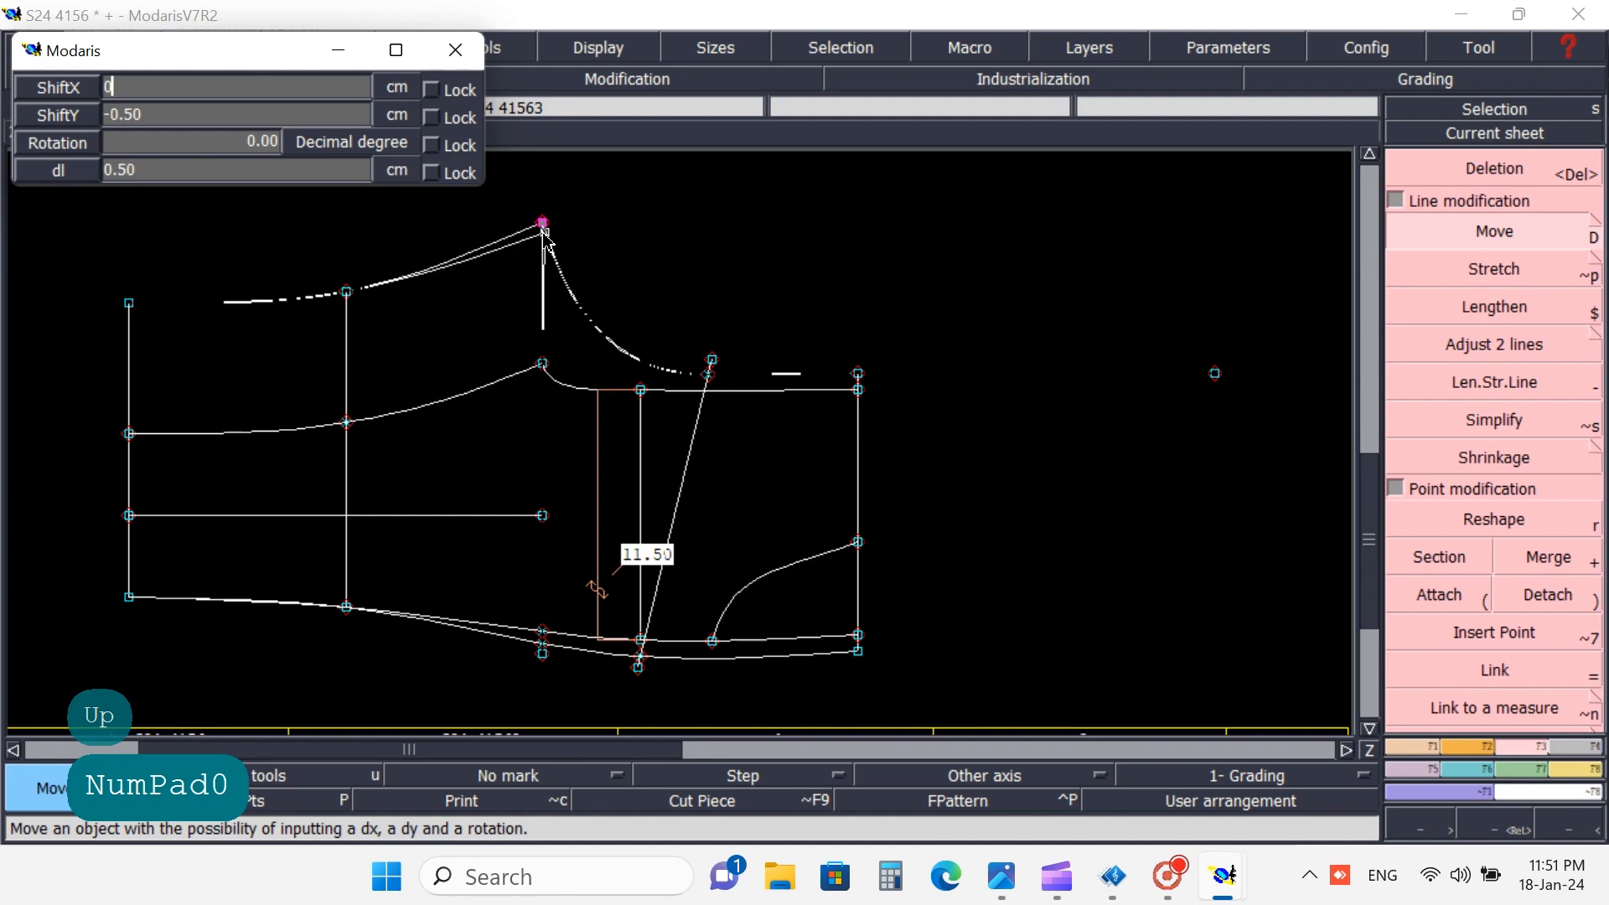
key(Return)
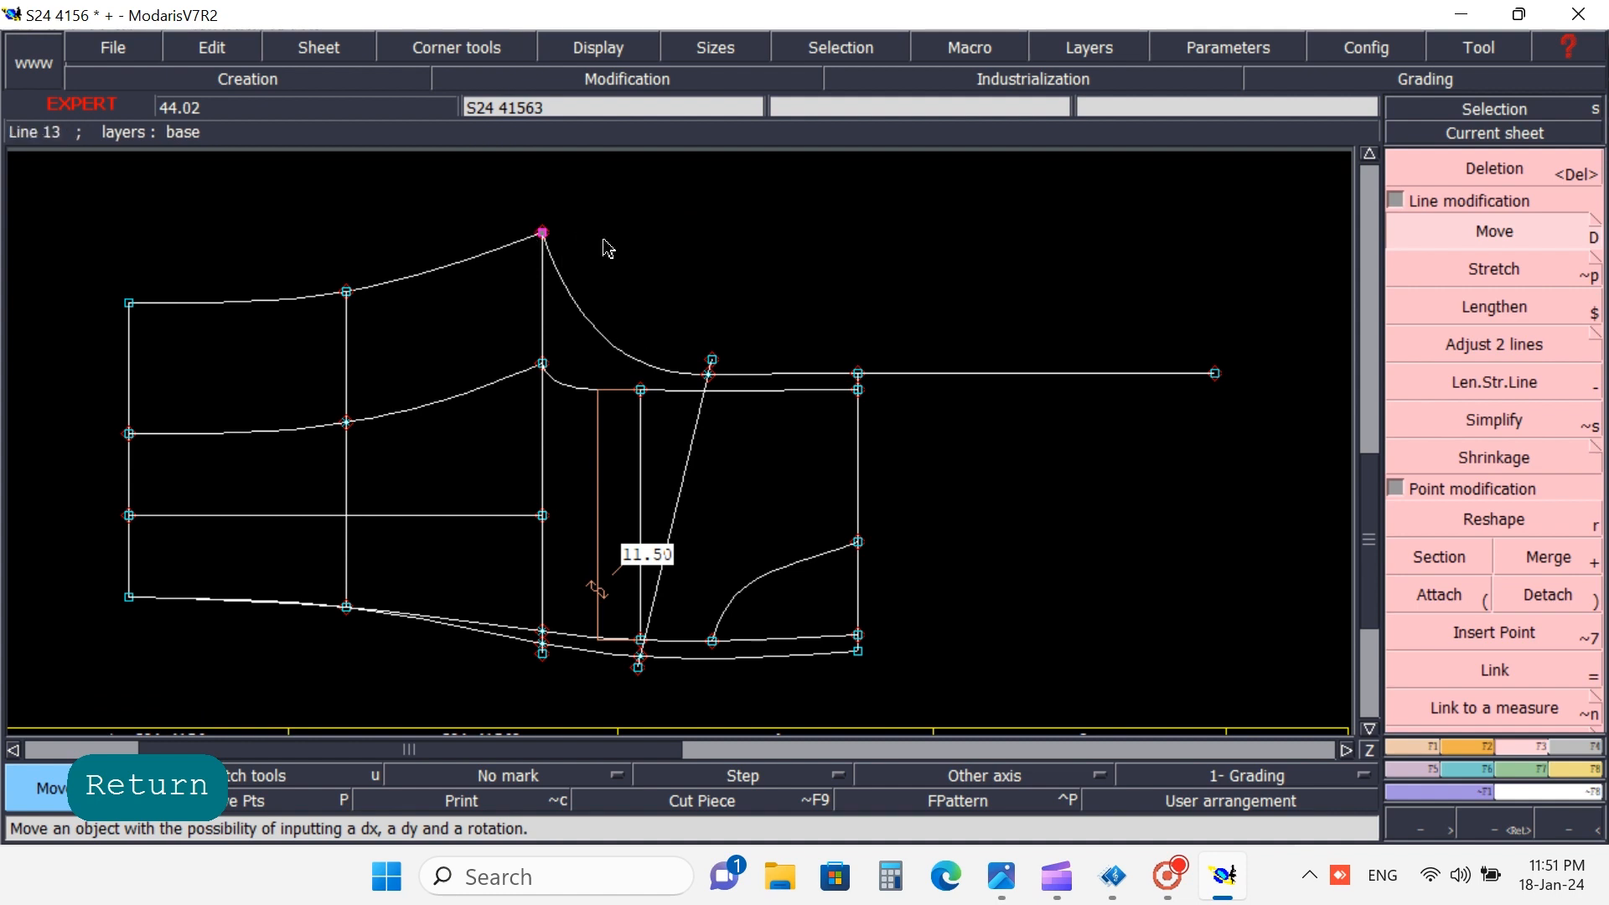
click(636, 239)
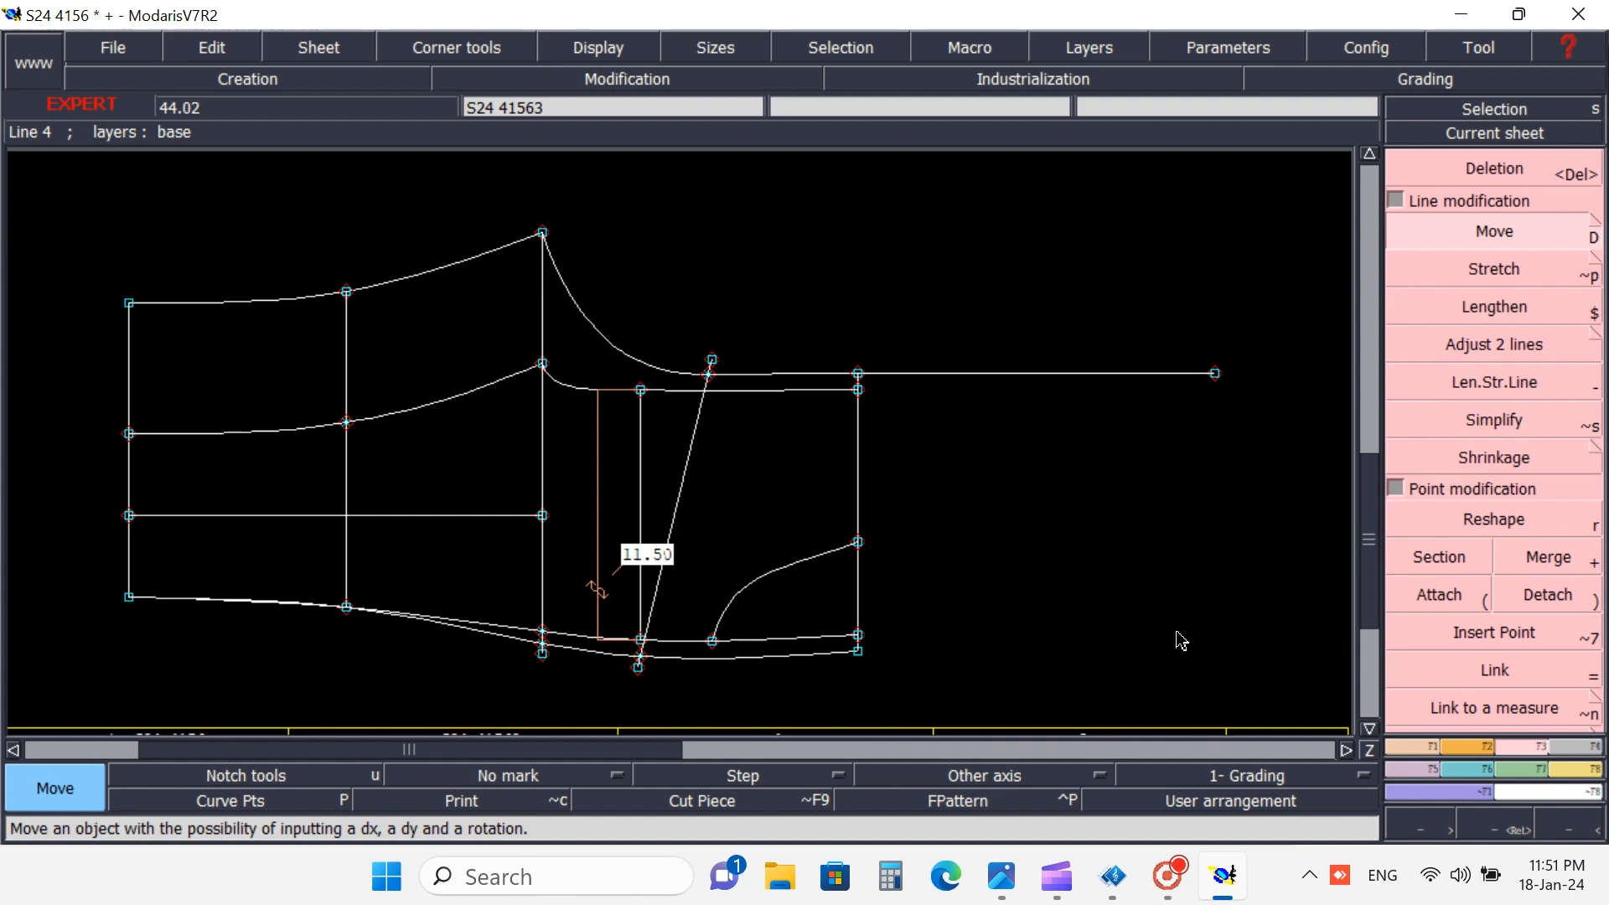
- Add a dynamic length measure named F2 along the back waist line, from its side seam end to its centre back end
key(l)
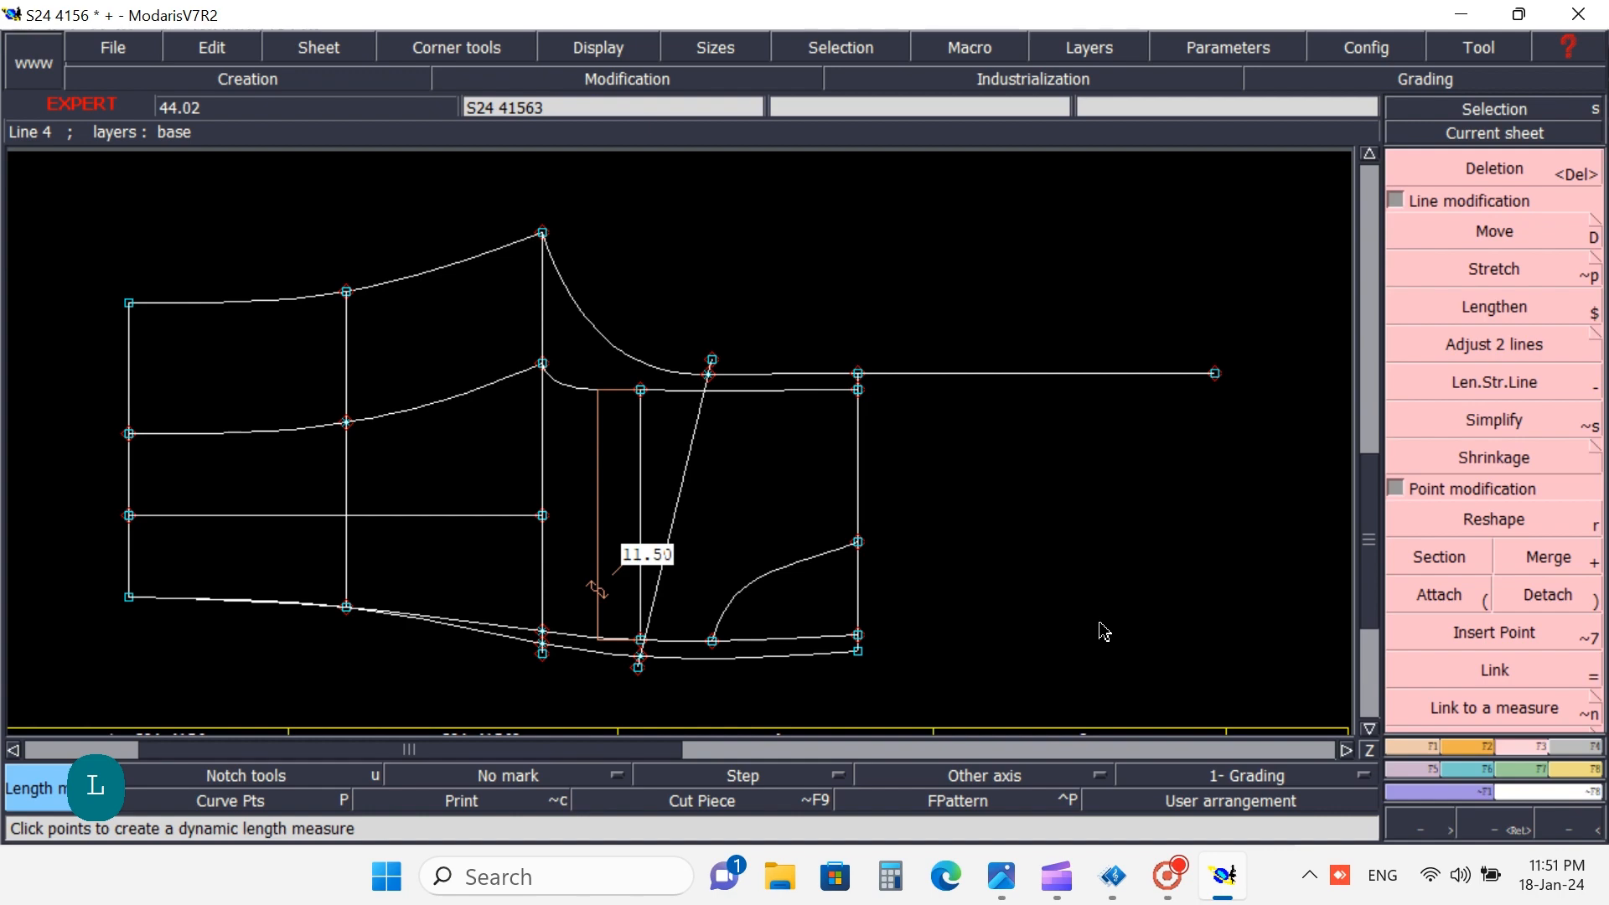
click(858, 651)
click(909, 312)
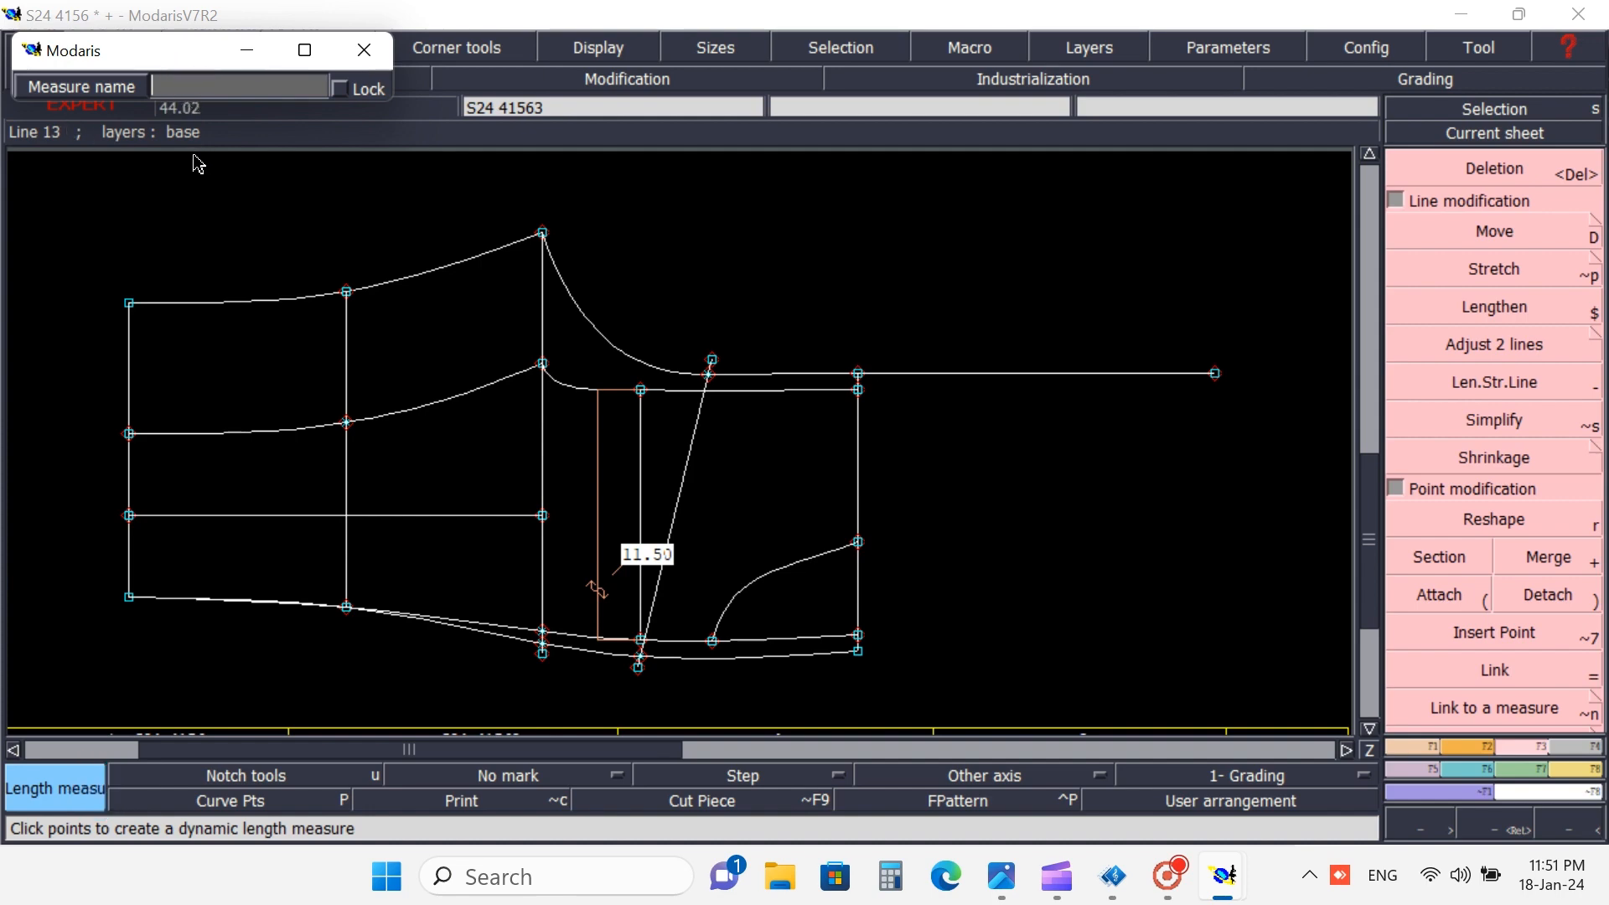
text(F)
key(Return)
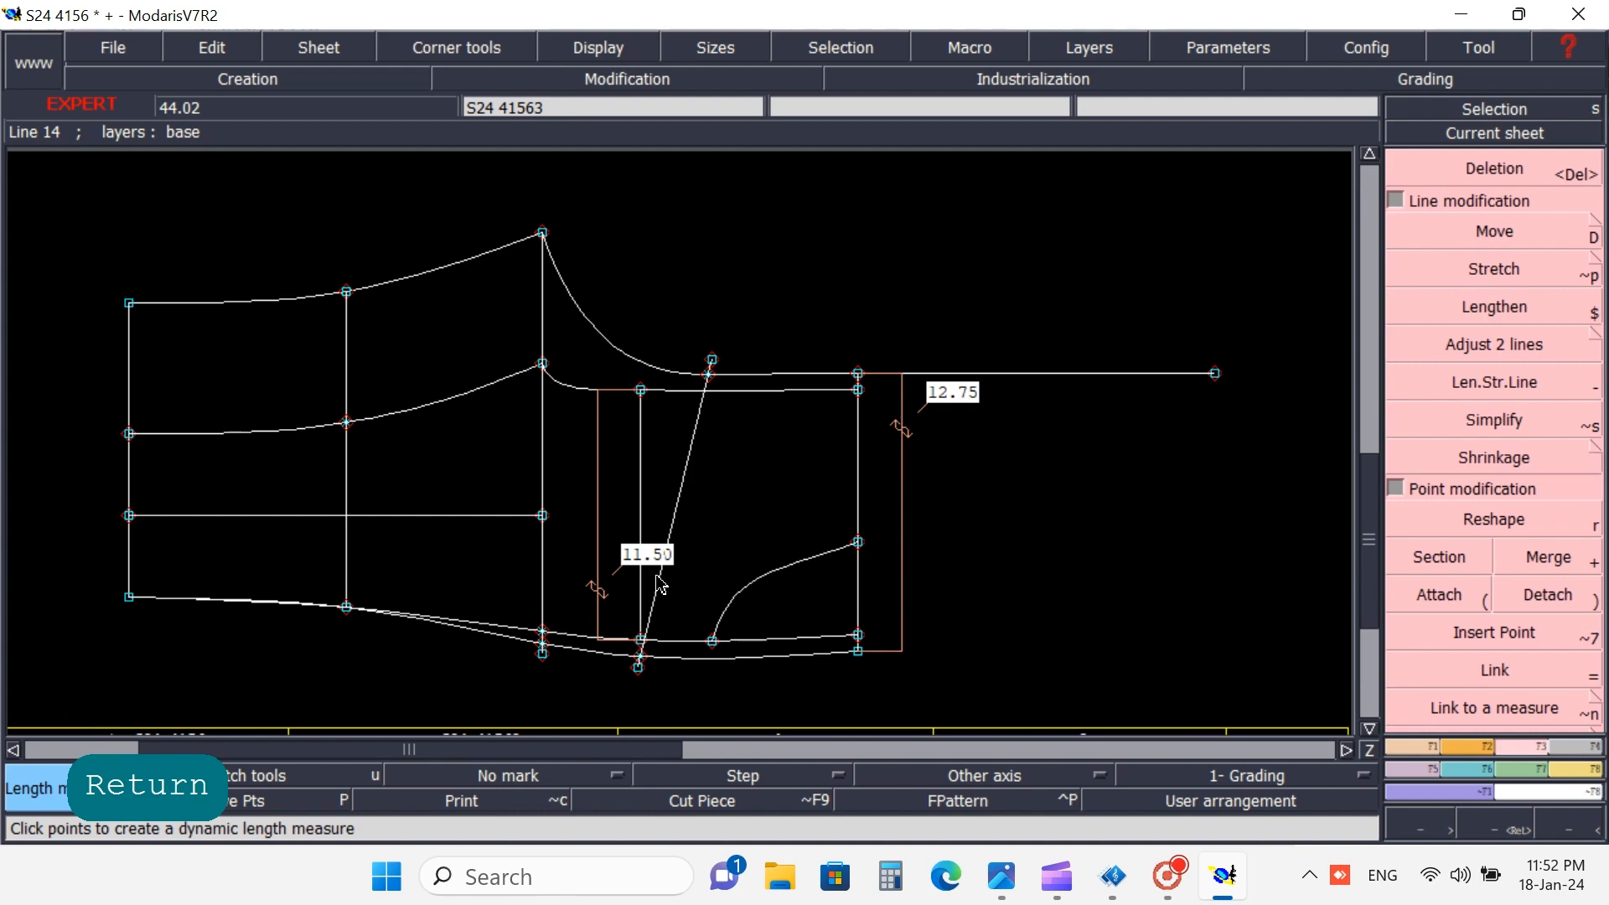
- Check the 6M half waist round in the measurement chart image, and in Calculator subtract the front width 11.5 from 25.5
click(1001, 876)
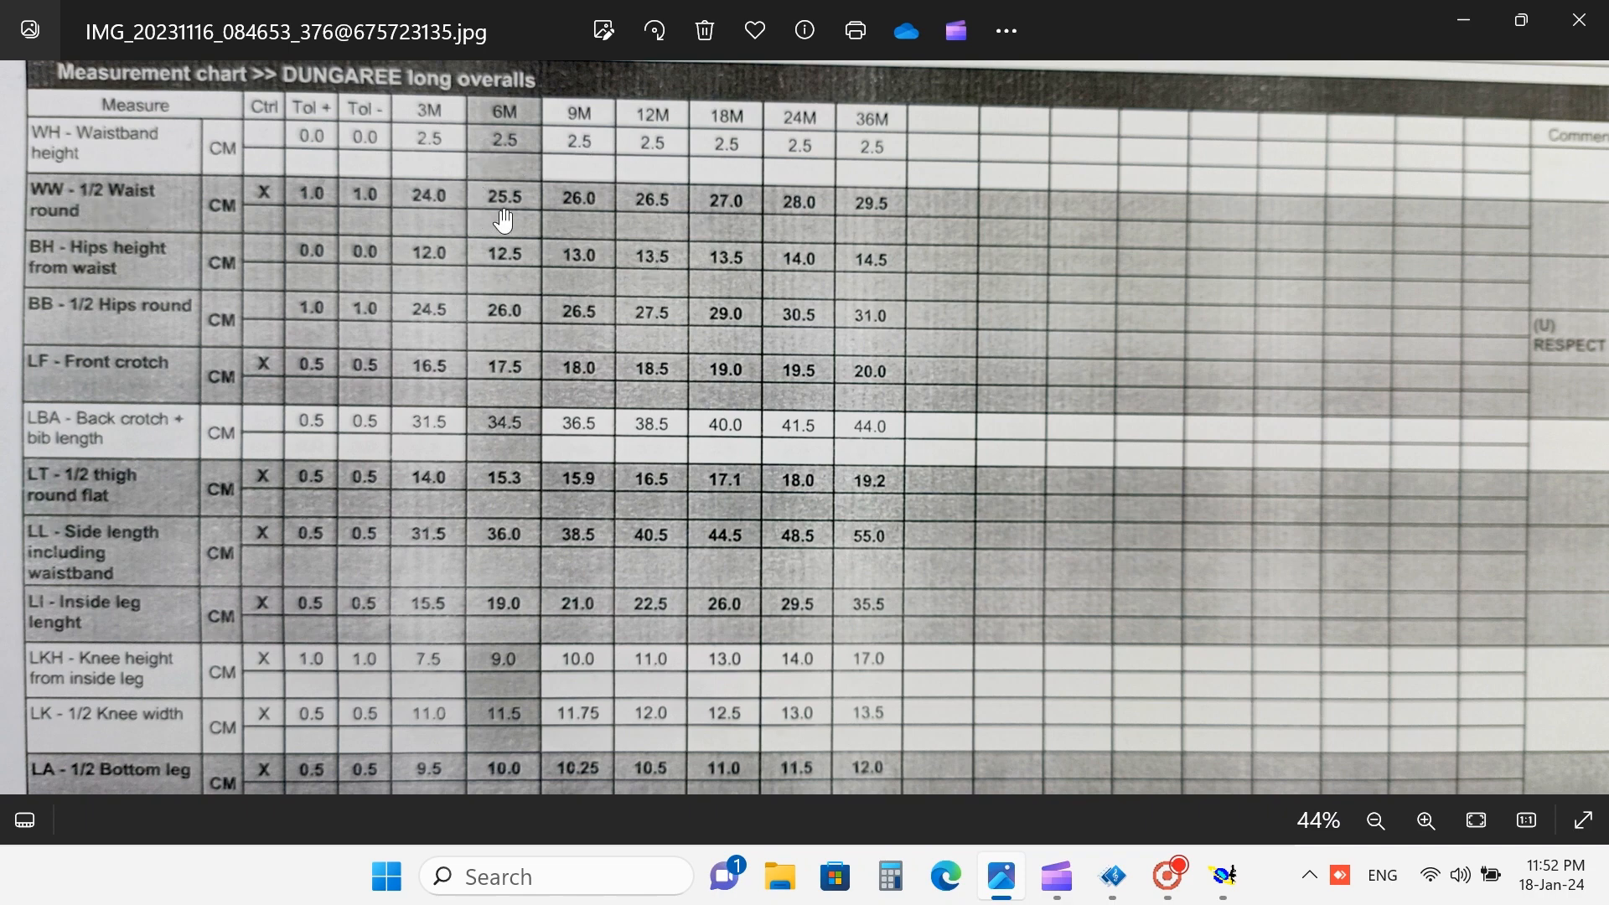
click(1464, 20)
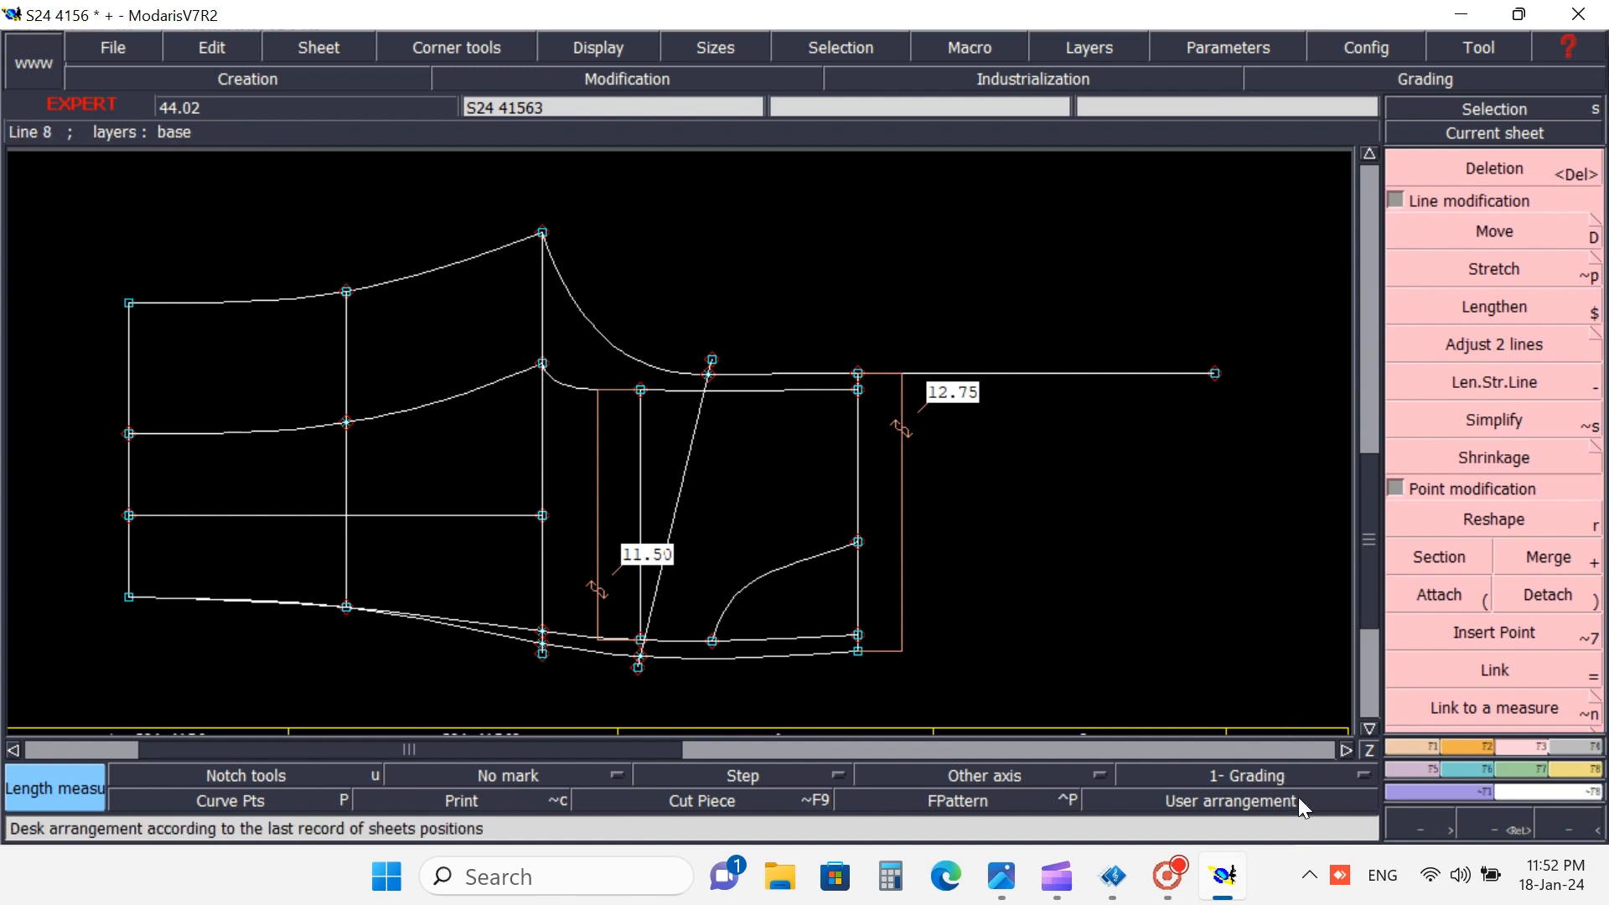
click(890, 877)
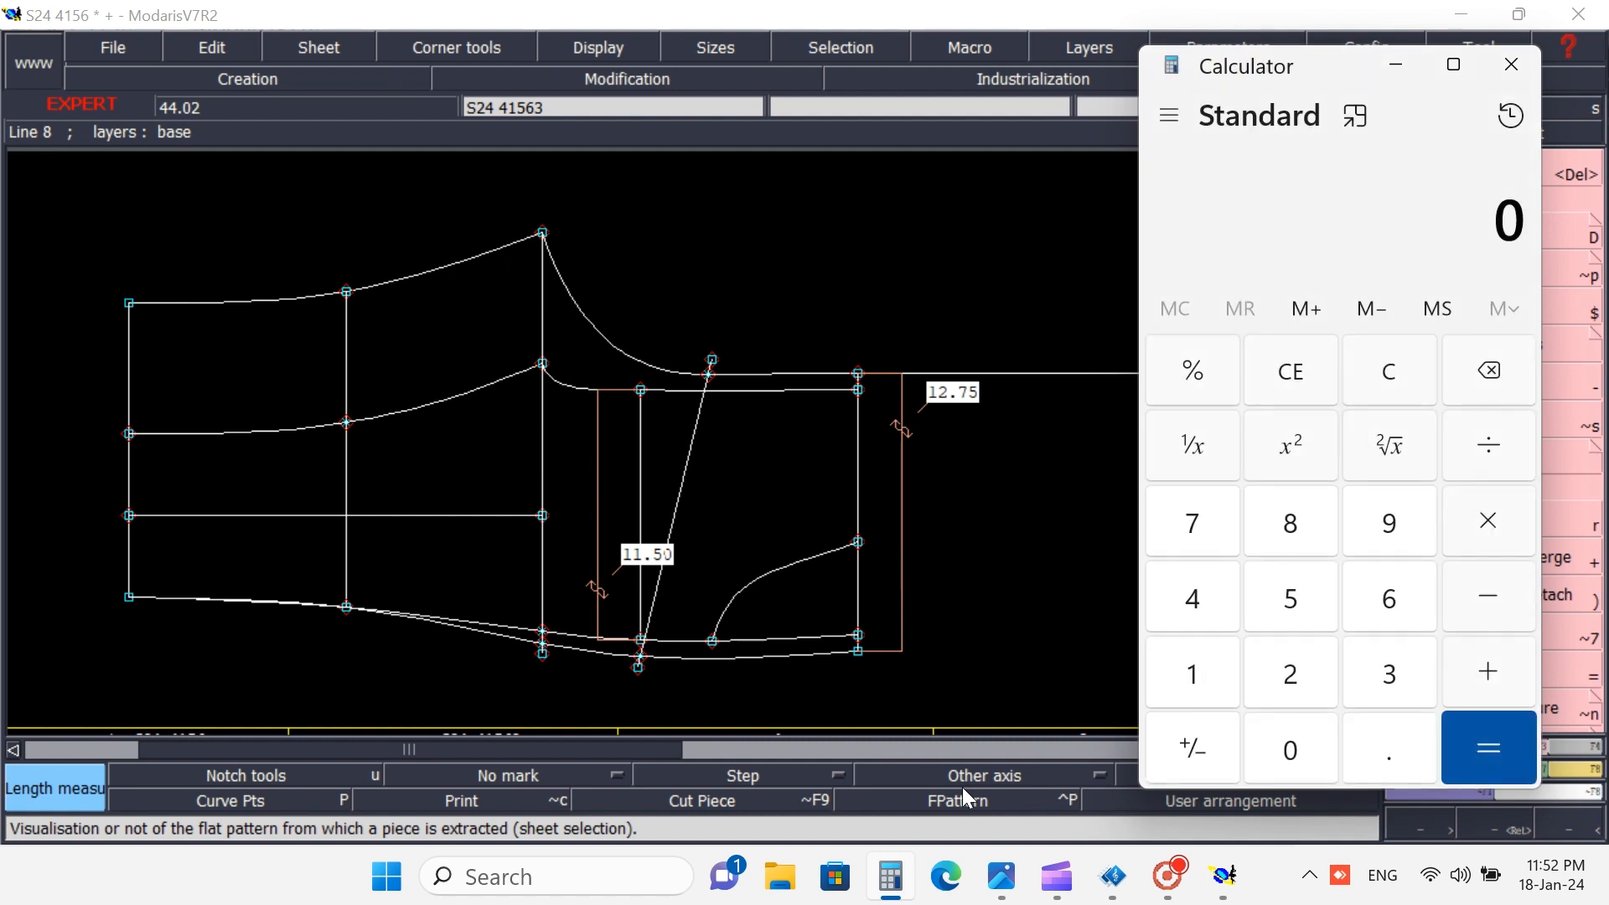
text(25)
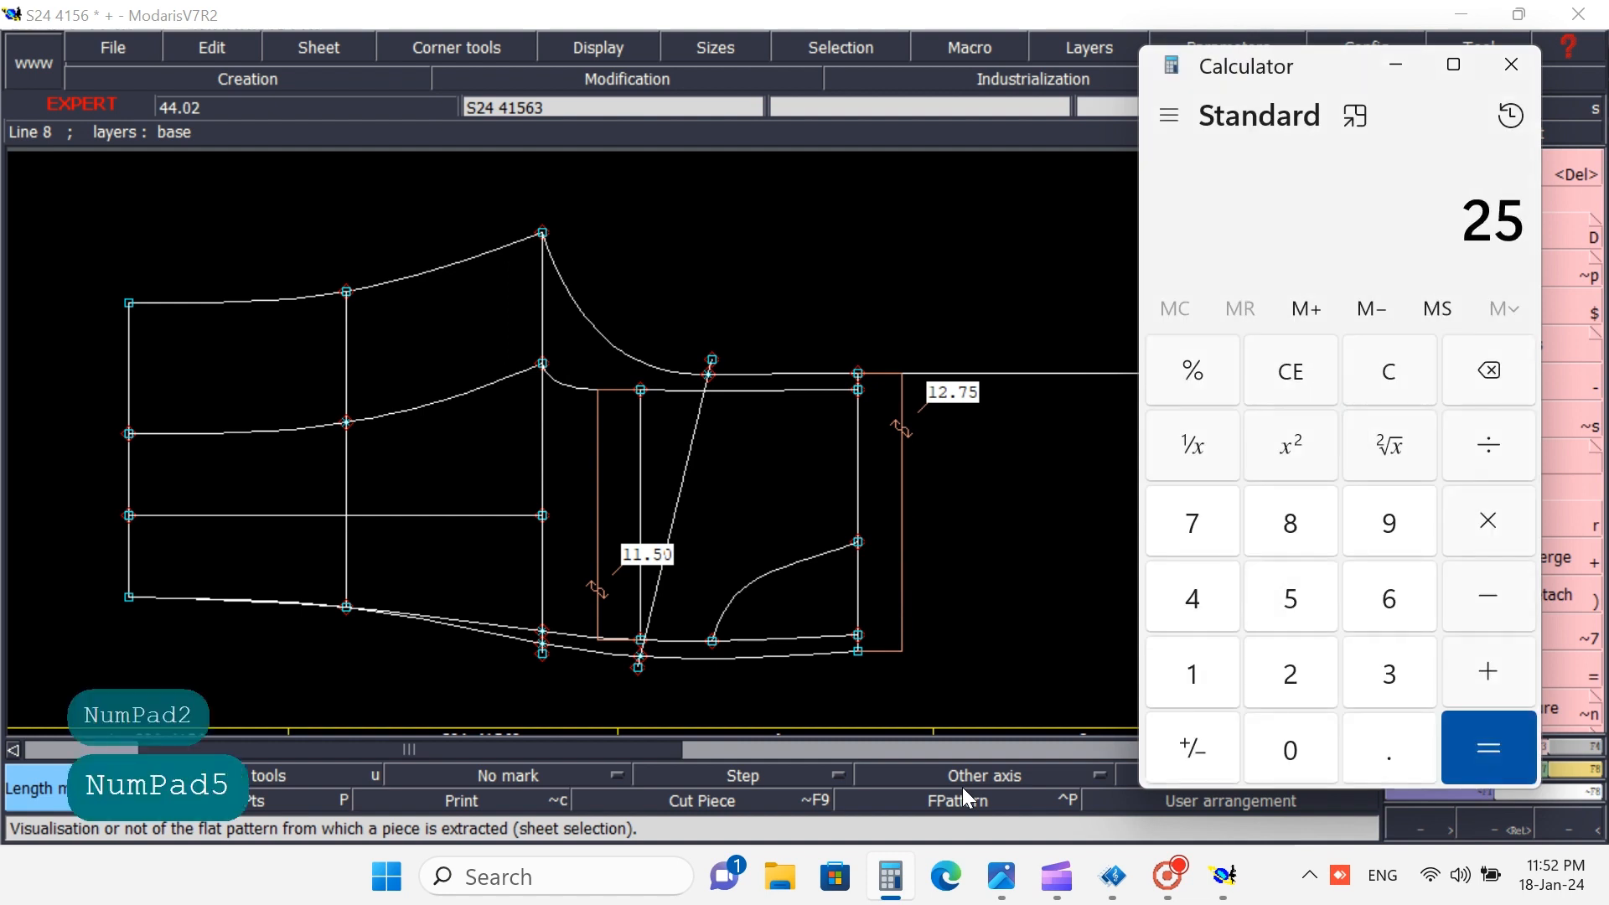
text(.5)
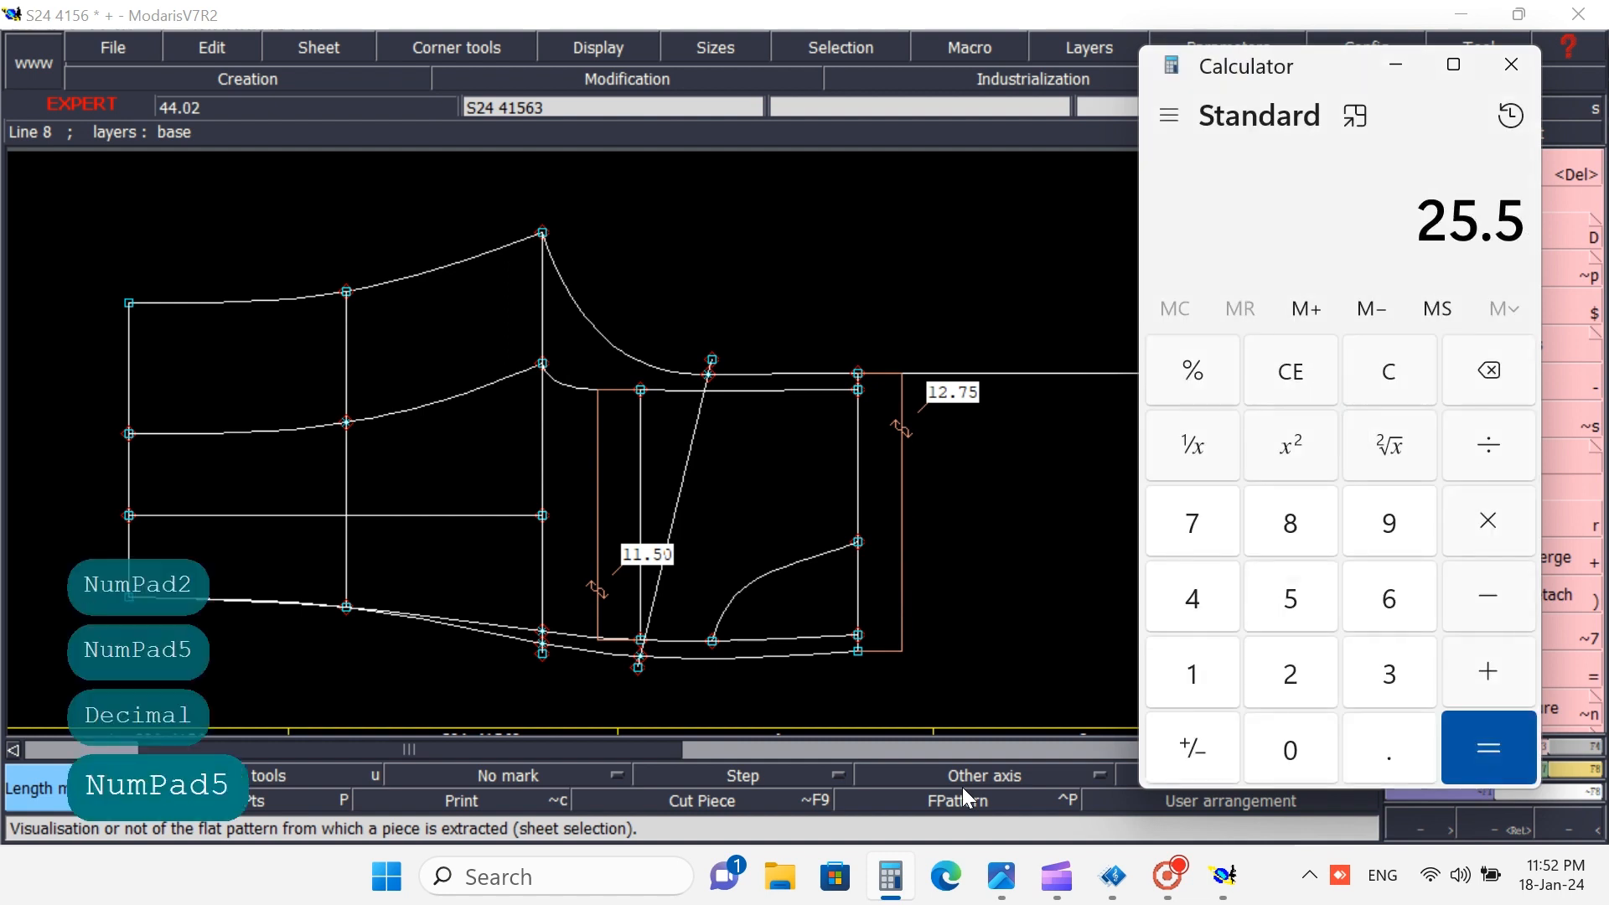
key(minus)
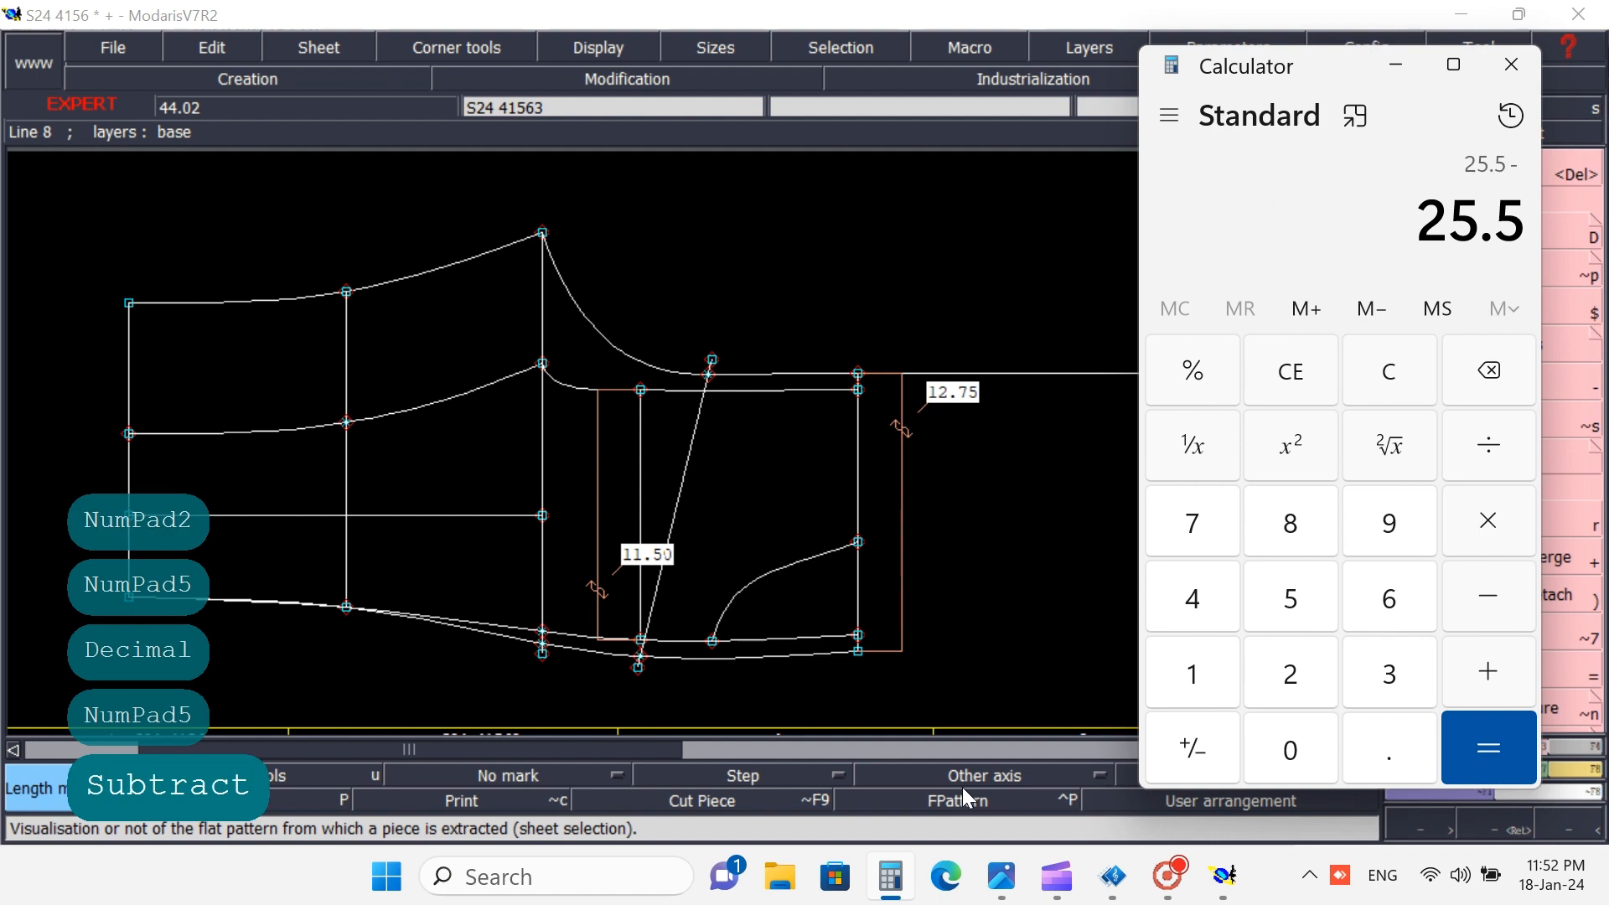
text(11)
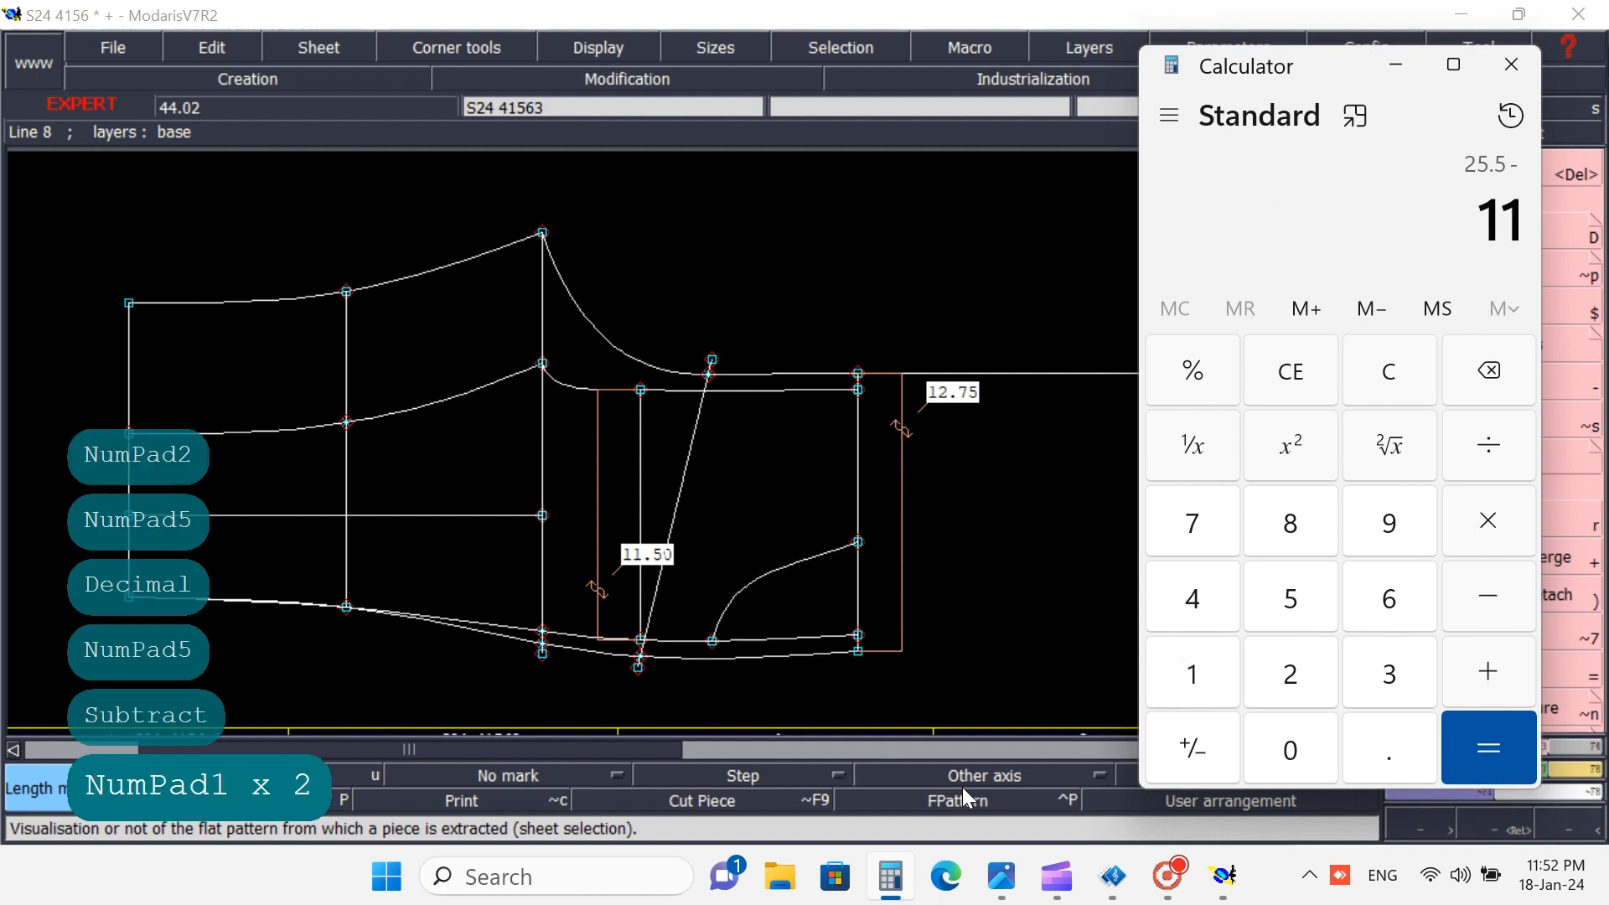
text(.5)
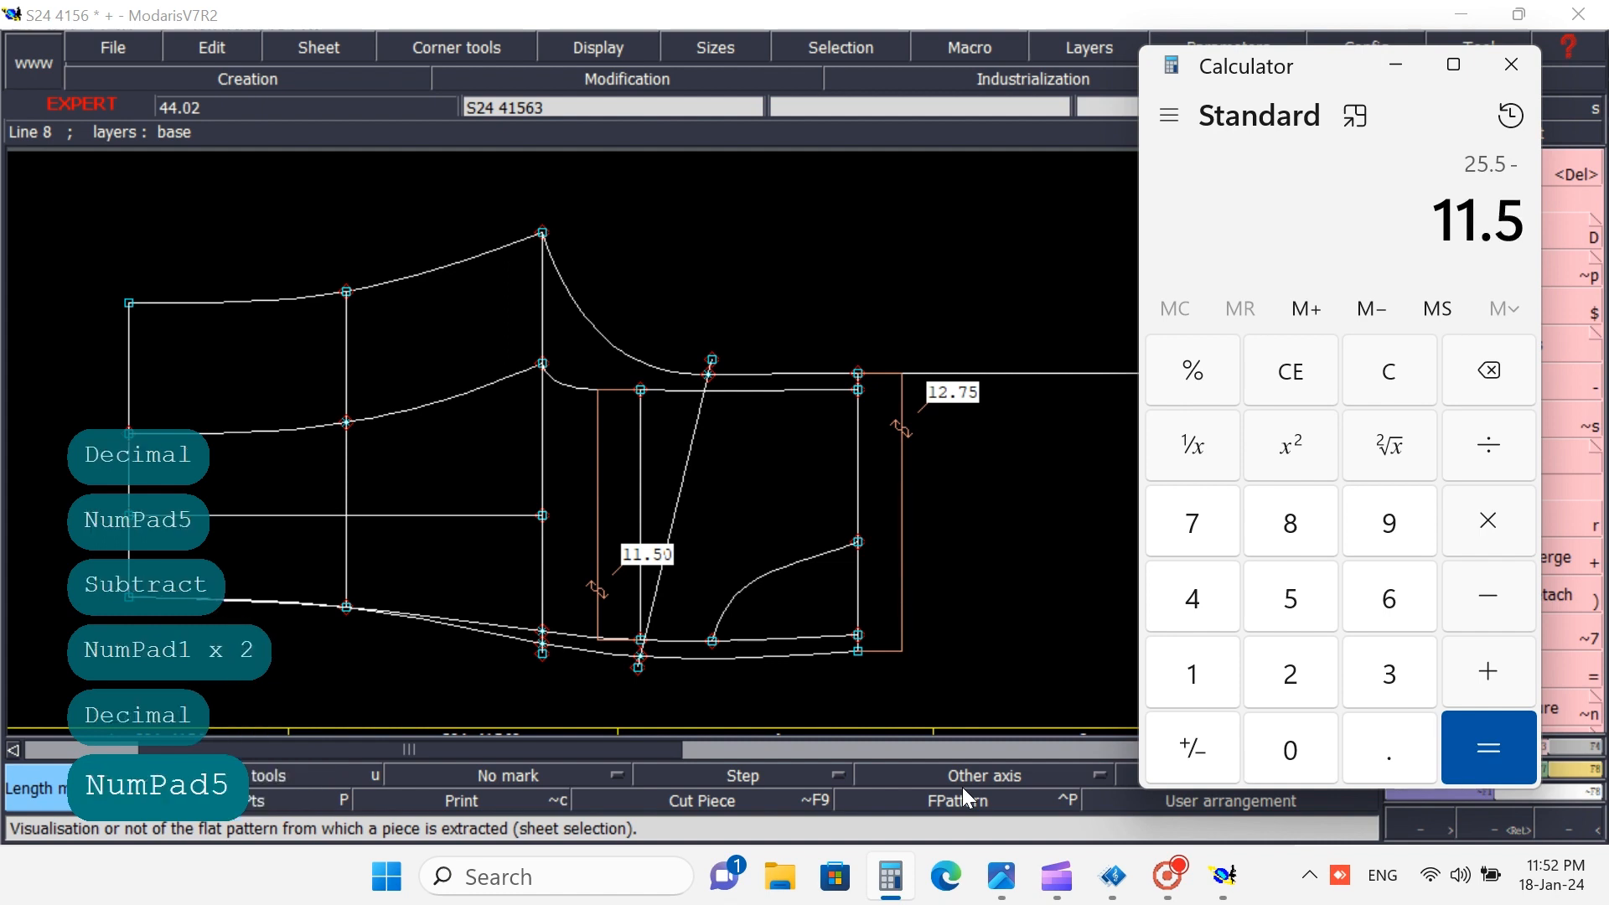
key(Return)
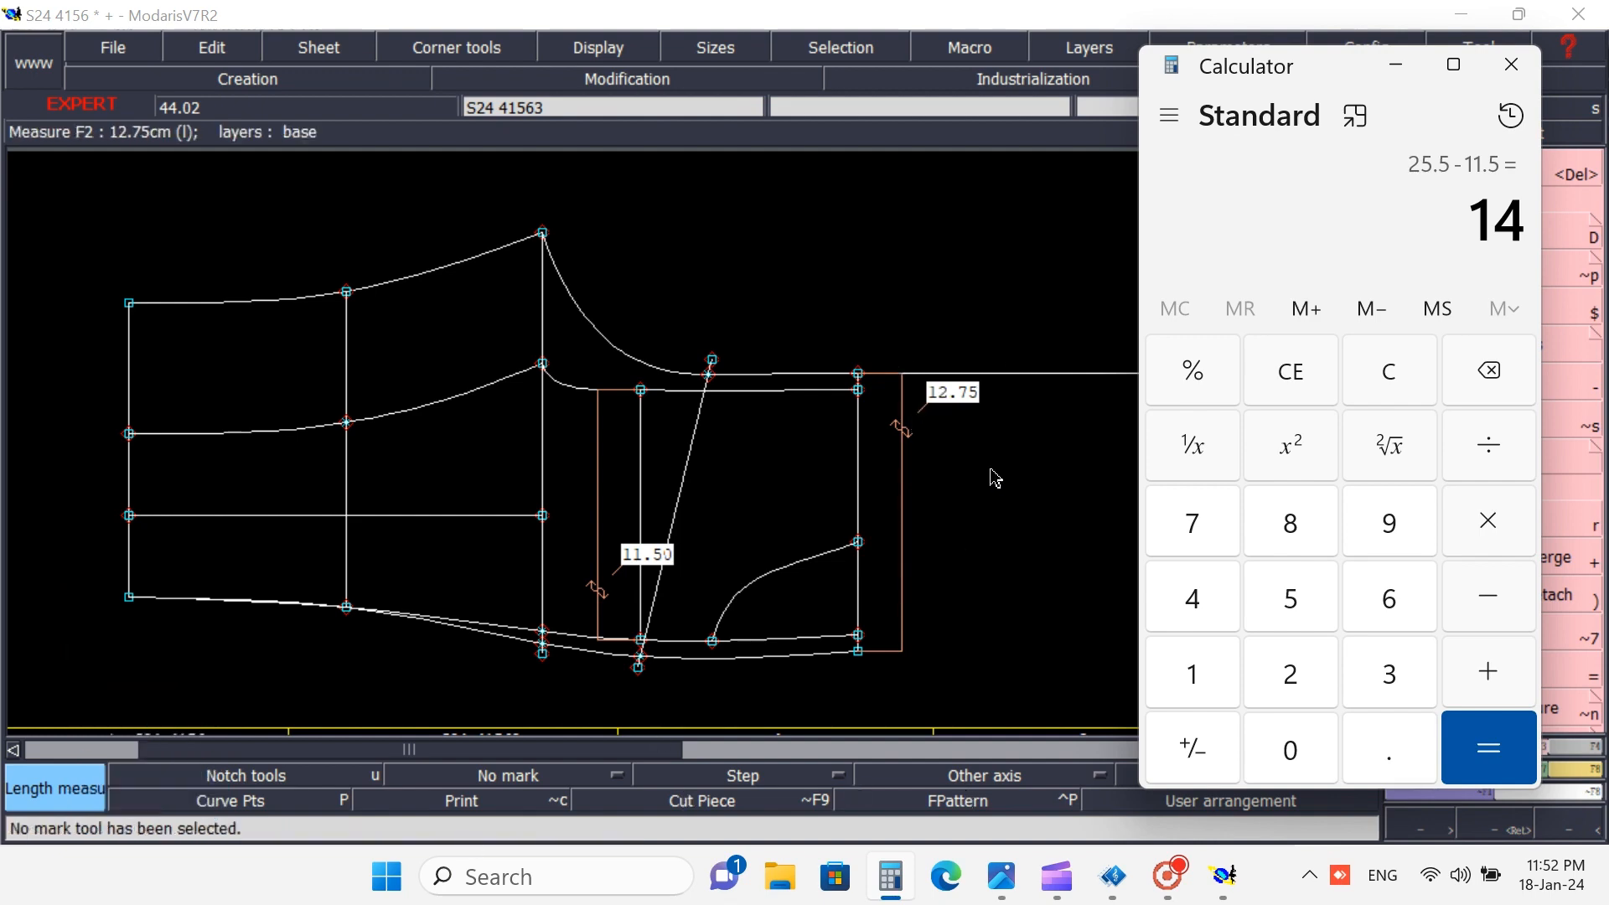
- Subtract the back waist length 12.75 from the Calculator result and return to the Modaris pattern
key(KP_Subtract)
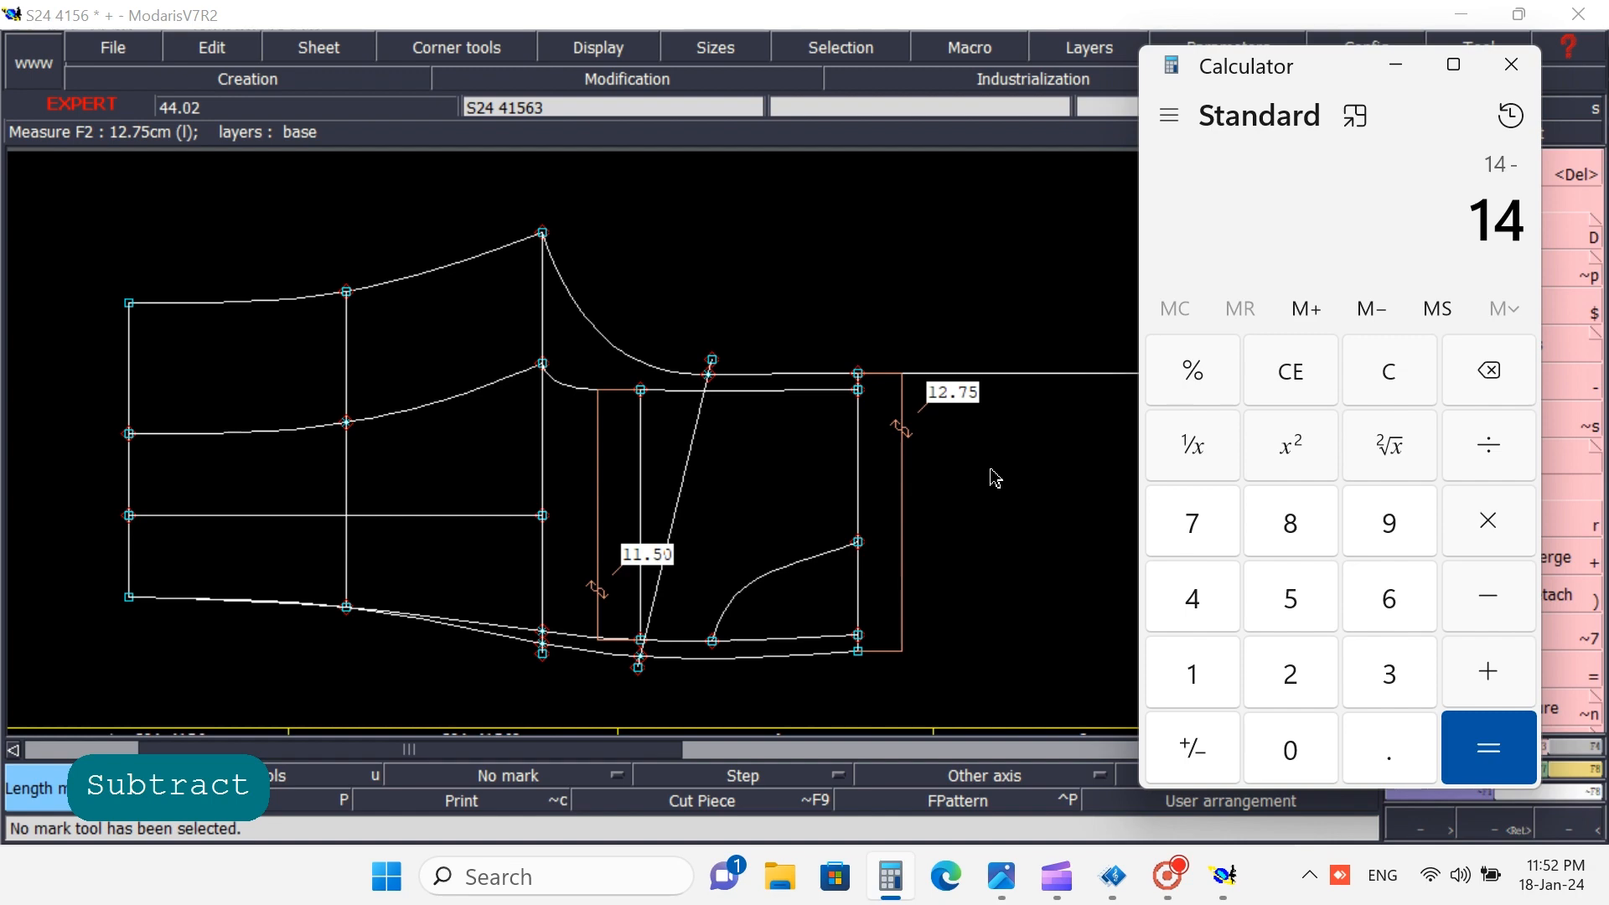
key(KP_1)
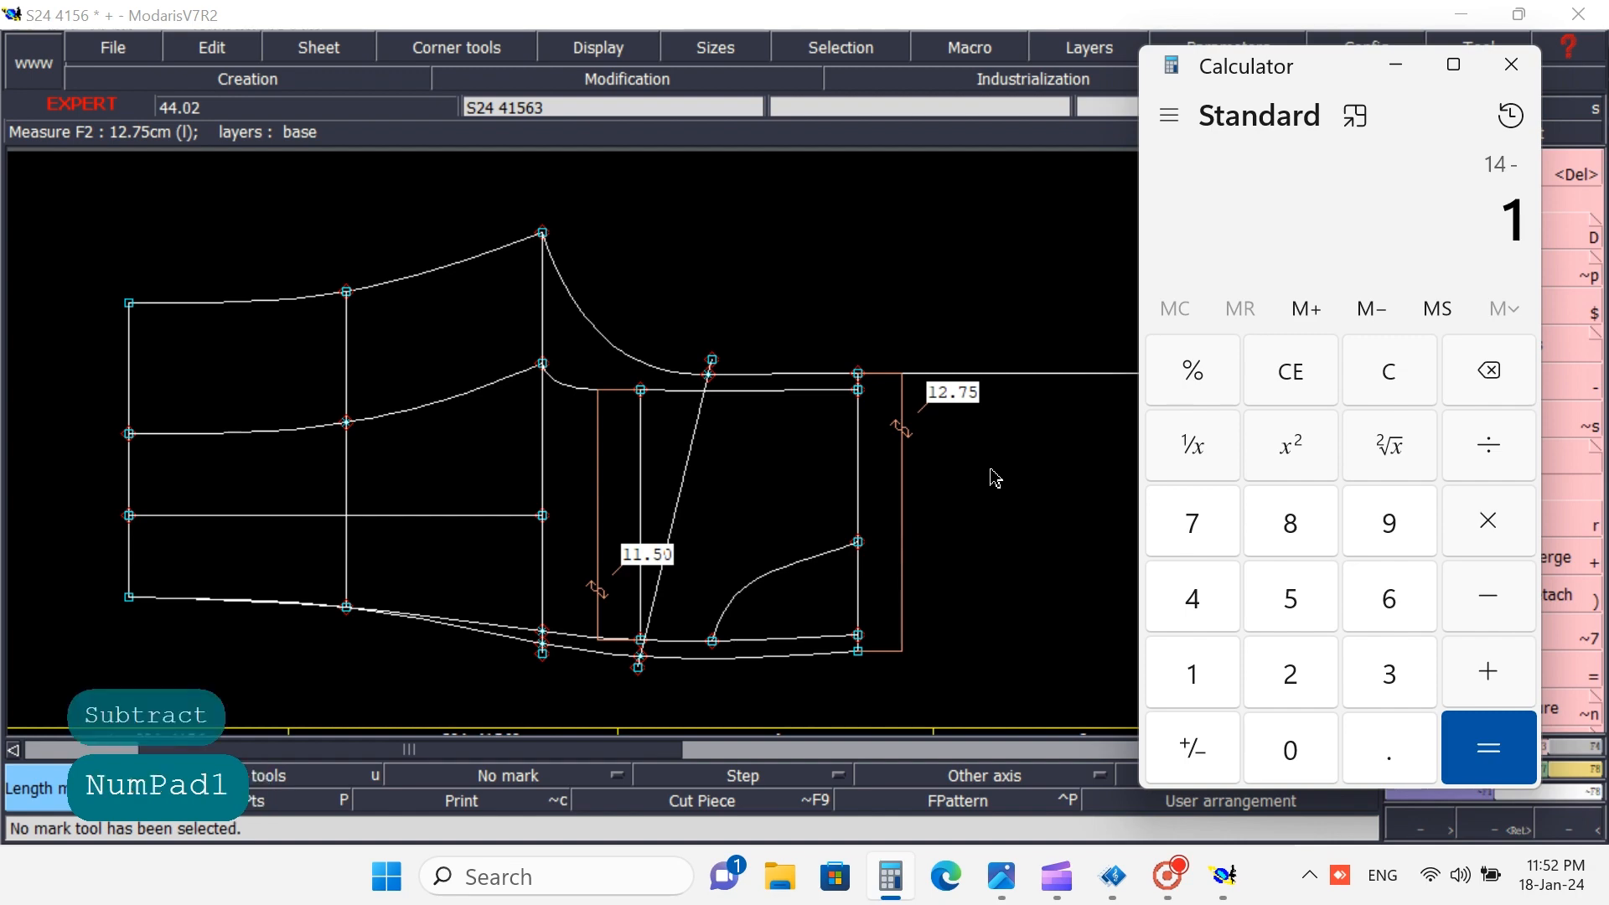
key(KP_2)
key(KP_Decimal)
key(KP_7)
key(KP_5)
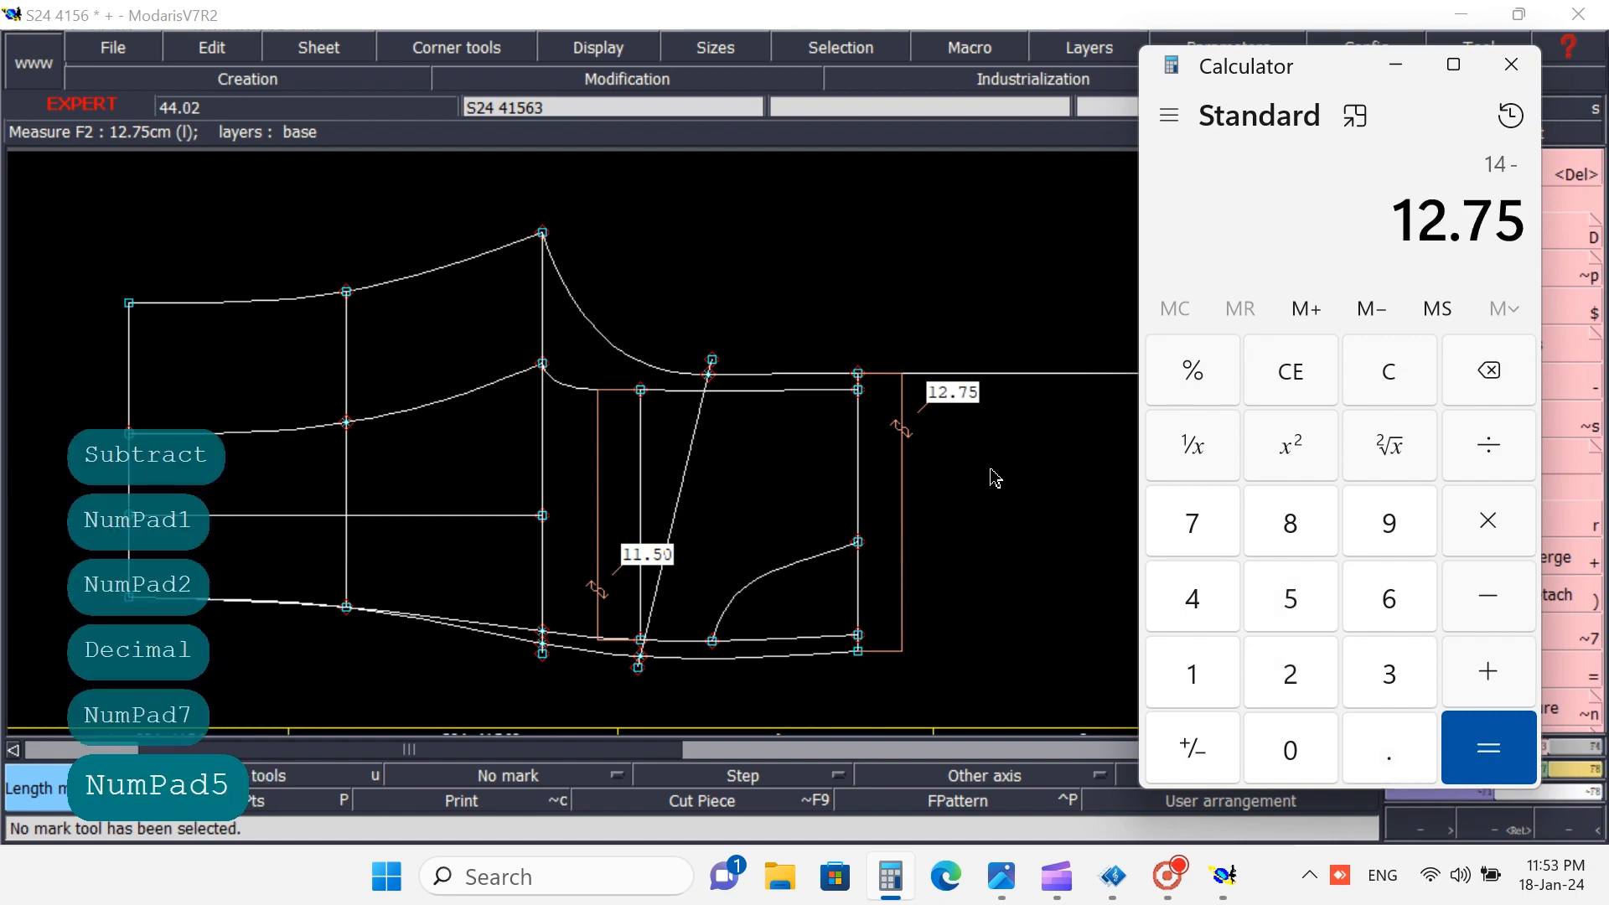
key(Return)
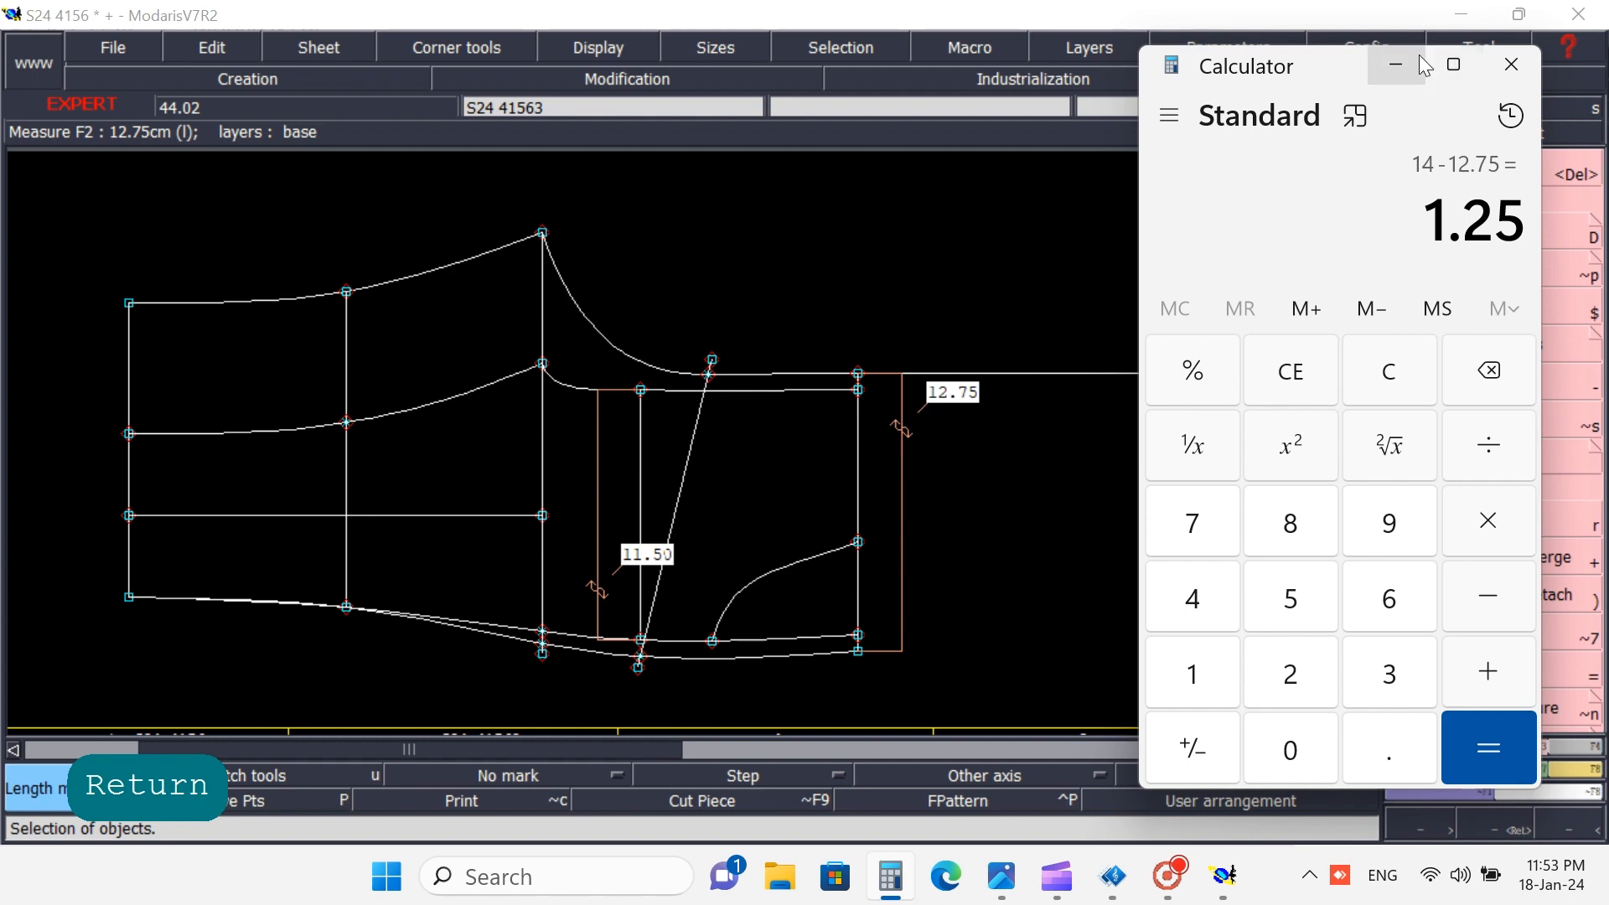
click(1396, 64)
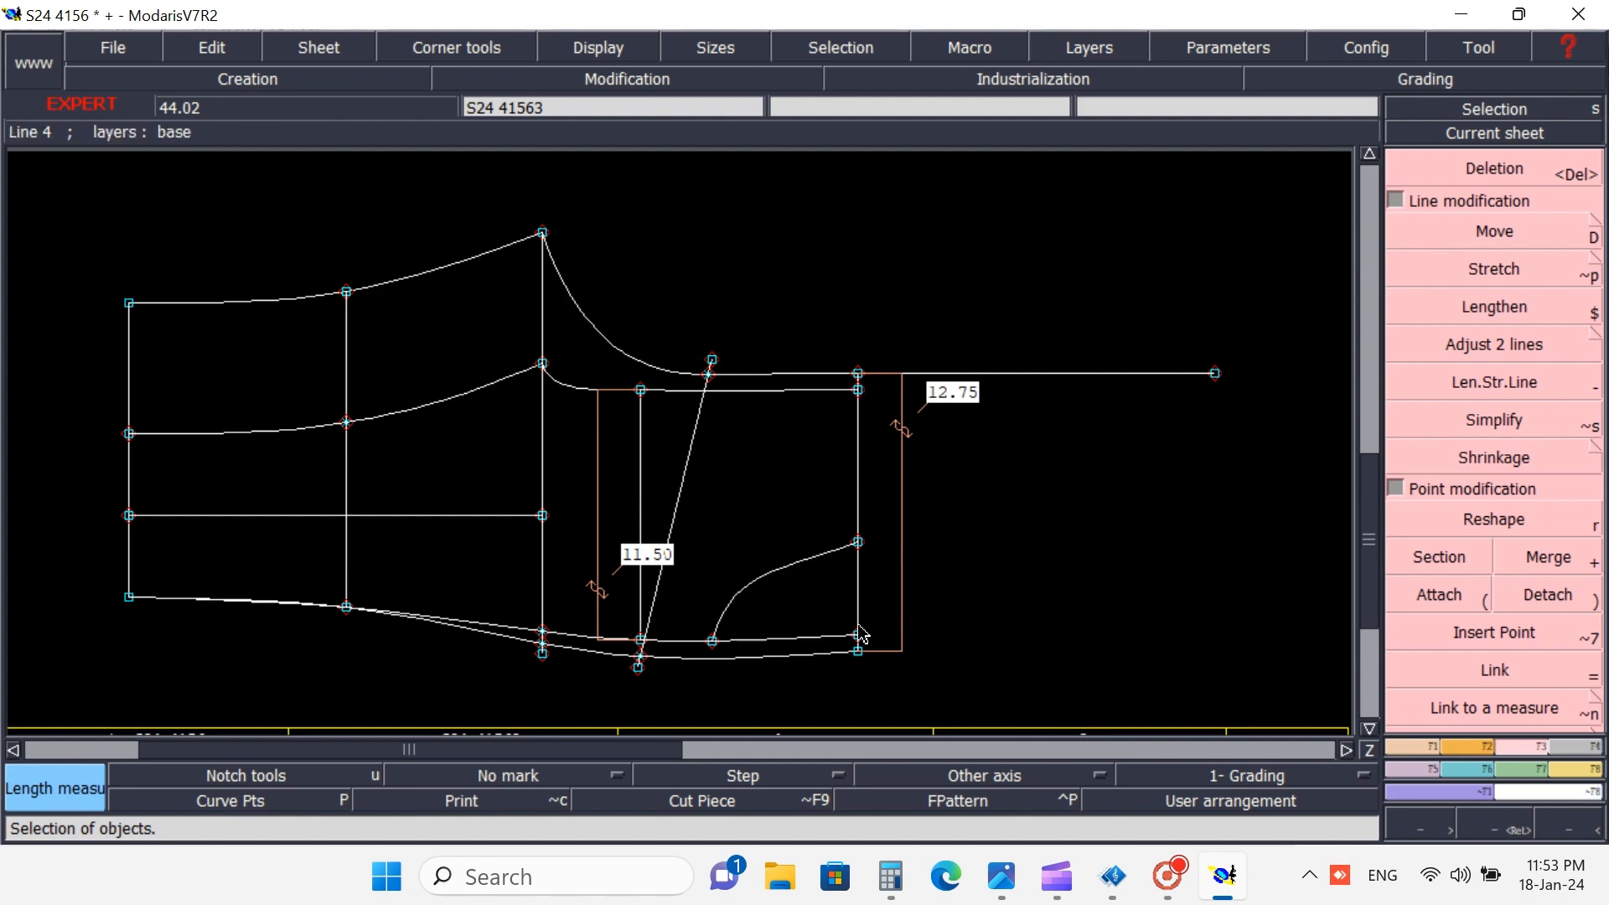
click(1487, 384)
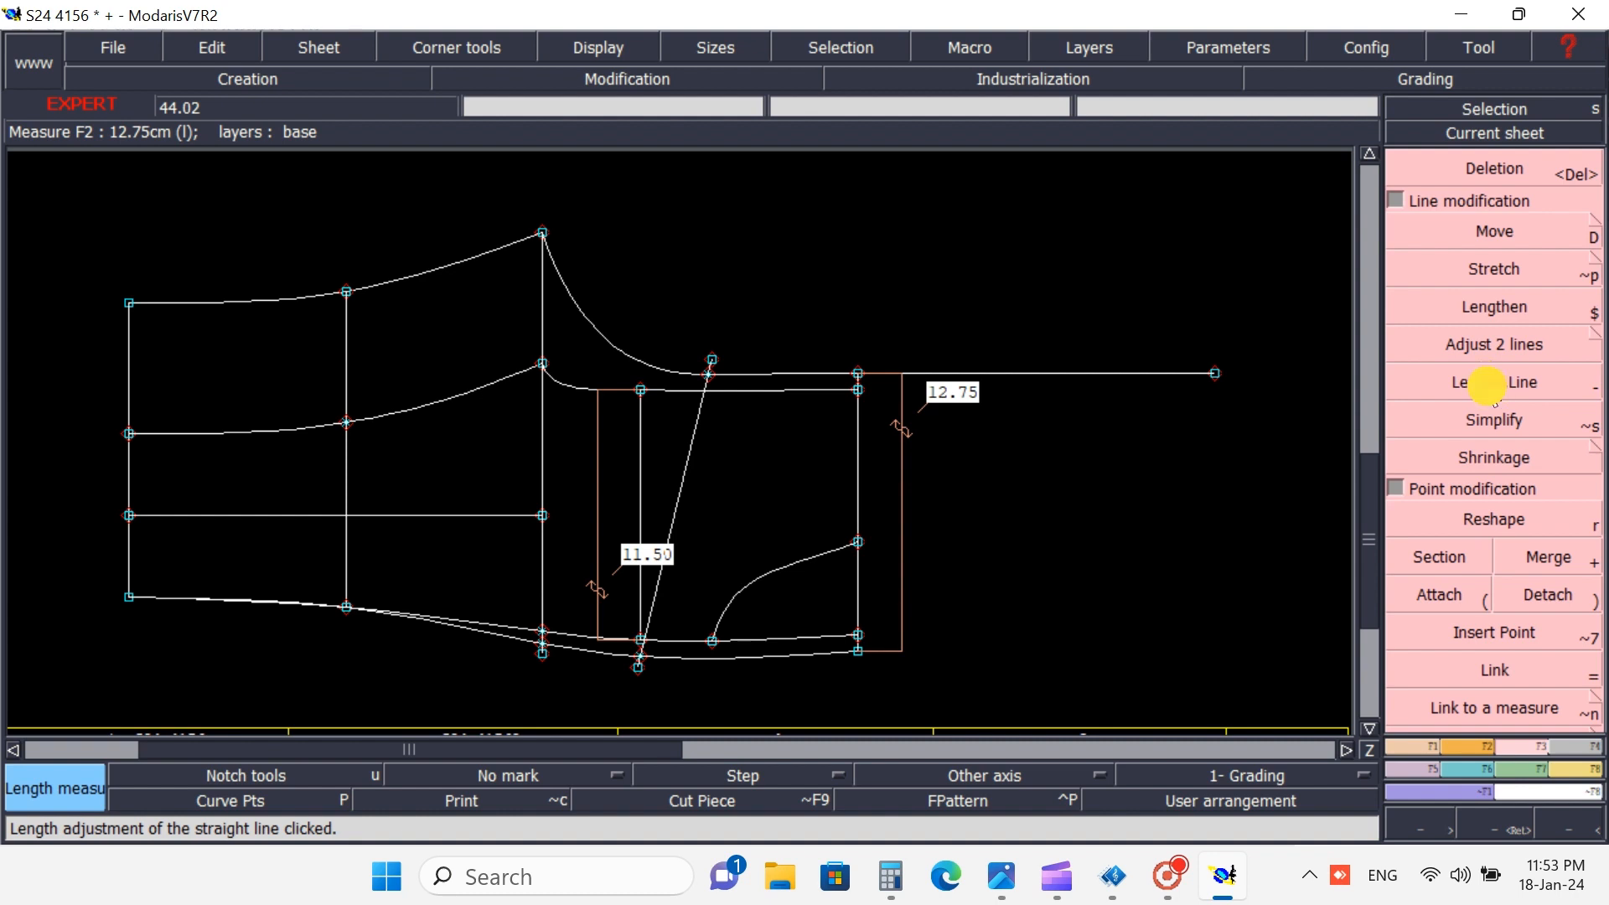
click(859, 624)
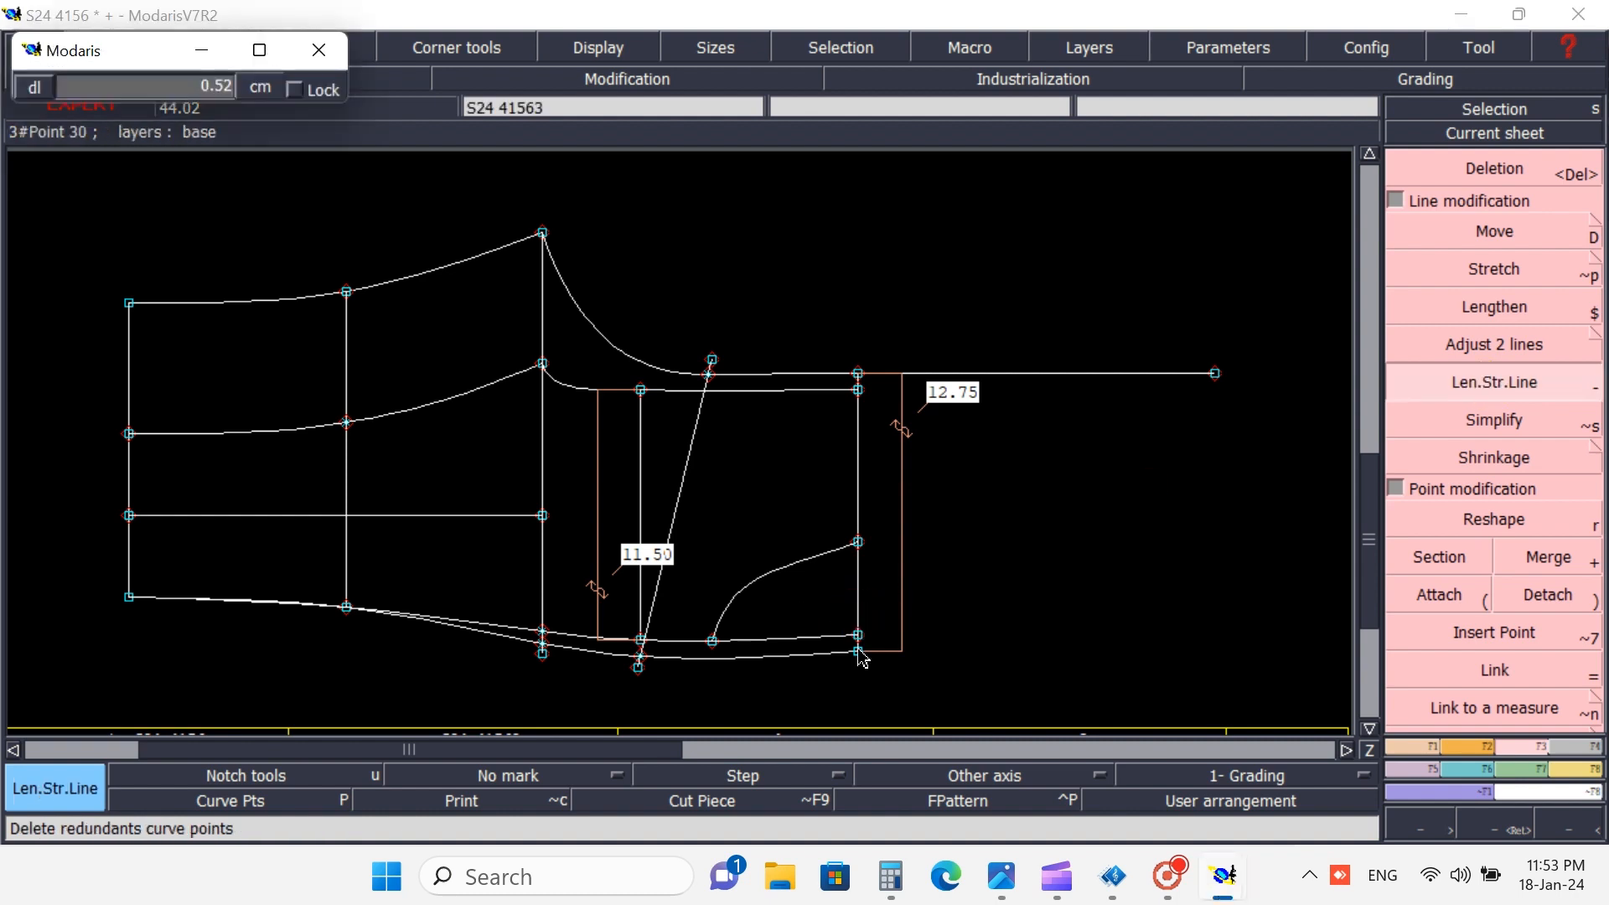
click(861, 691)
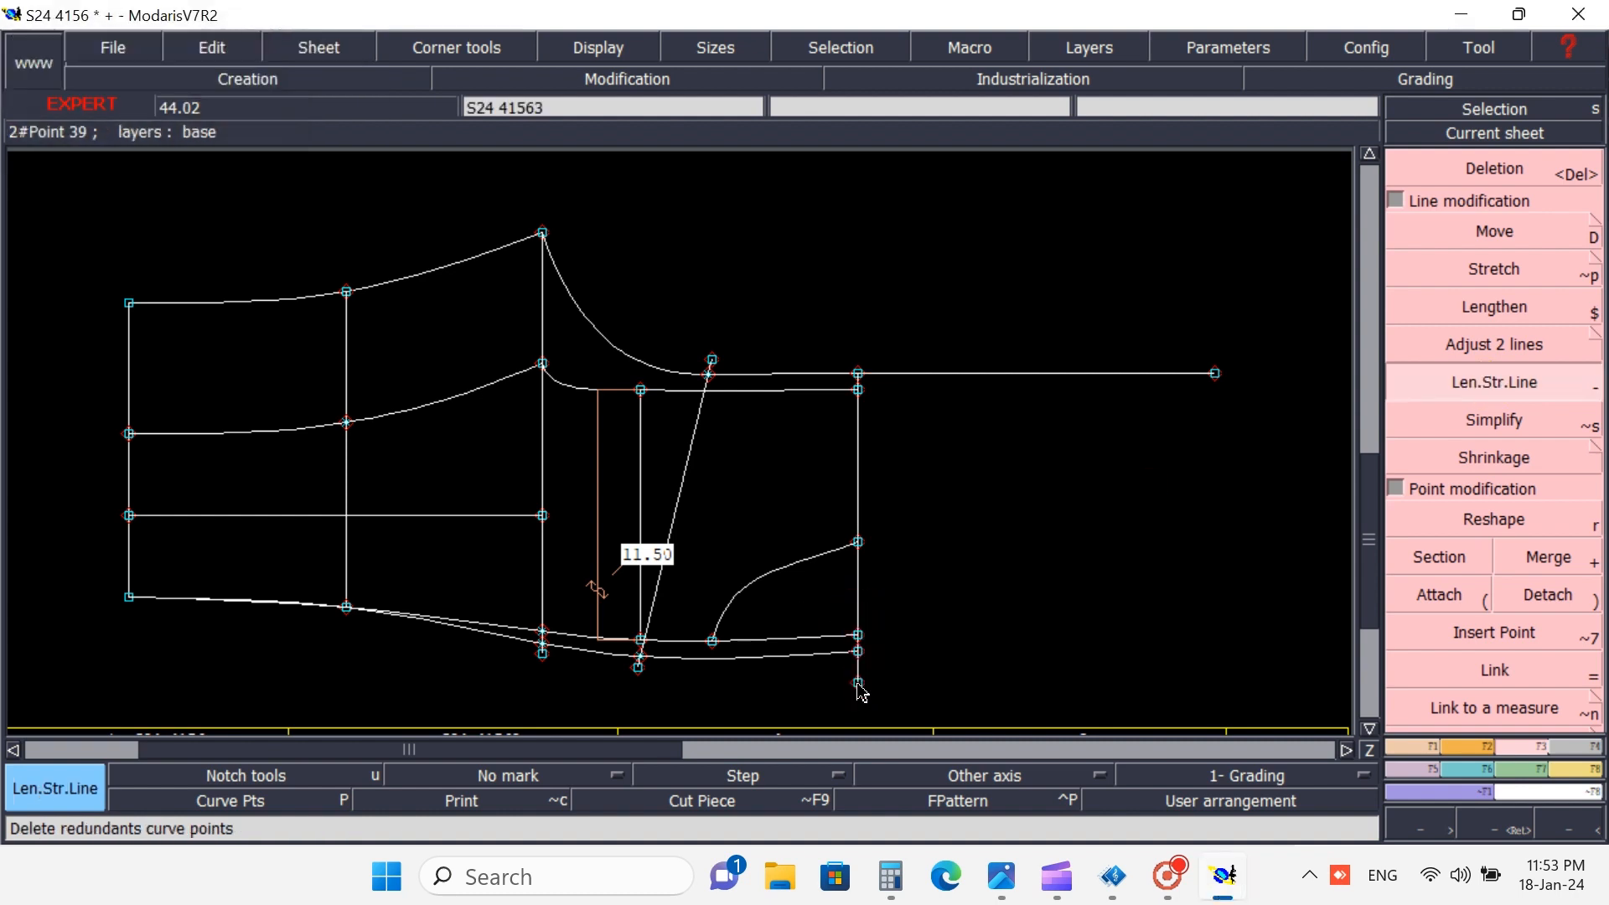
key(Up)
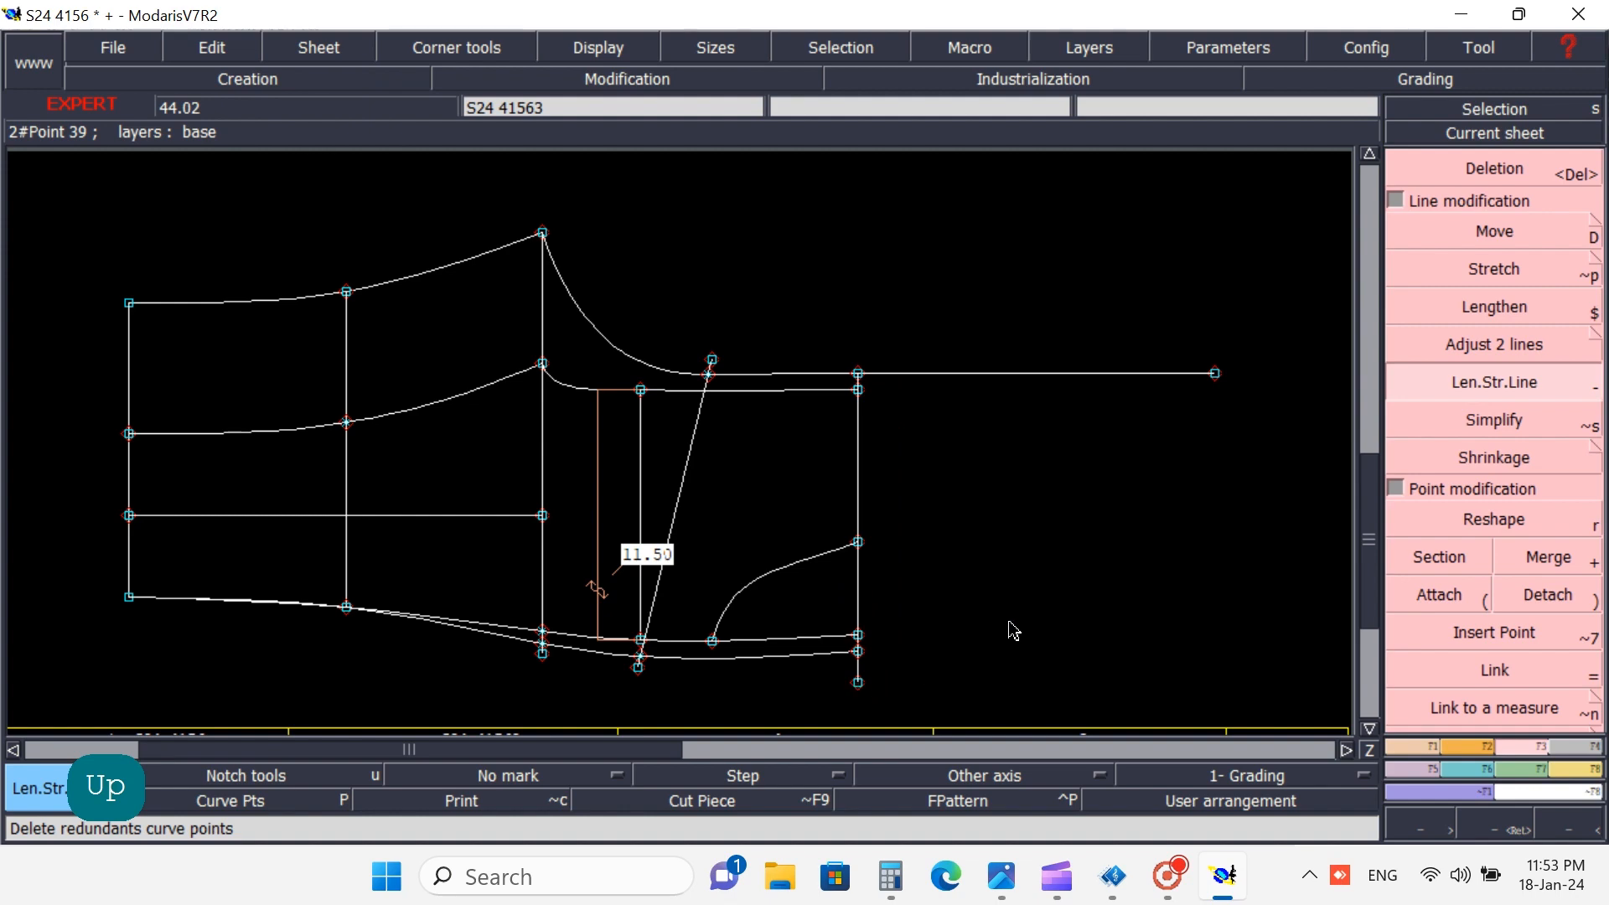
key(ctrl+z)
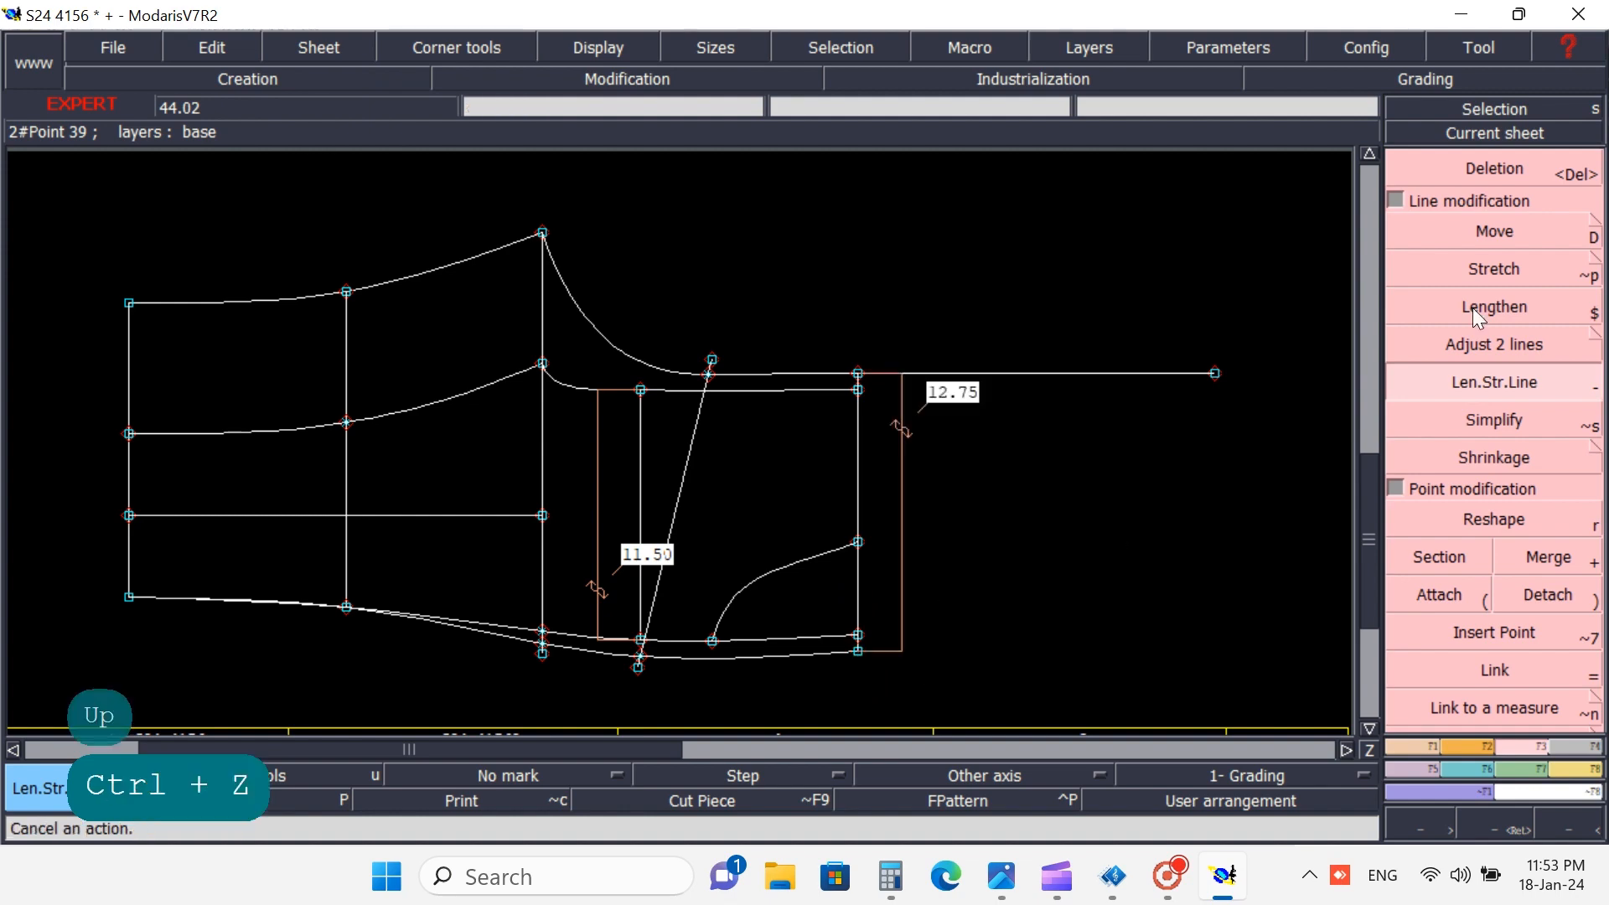
- Lengthen the back waist line by 0.50 cm beyond its side seam end using Len.Str.Line
click(1443, 382)
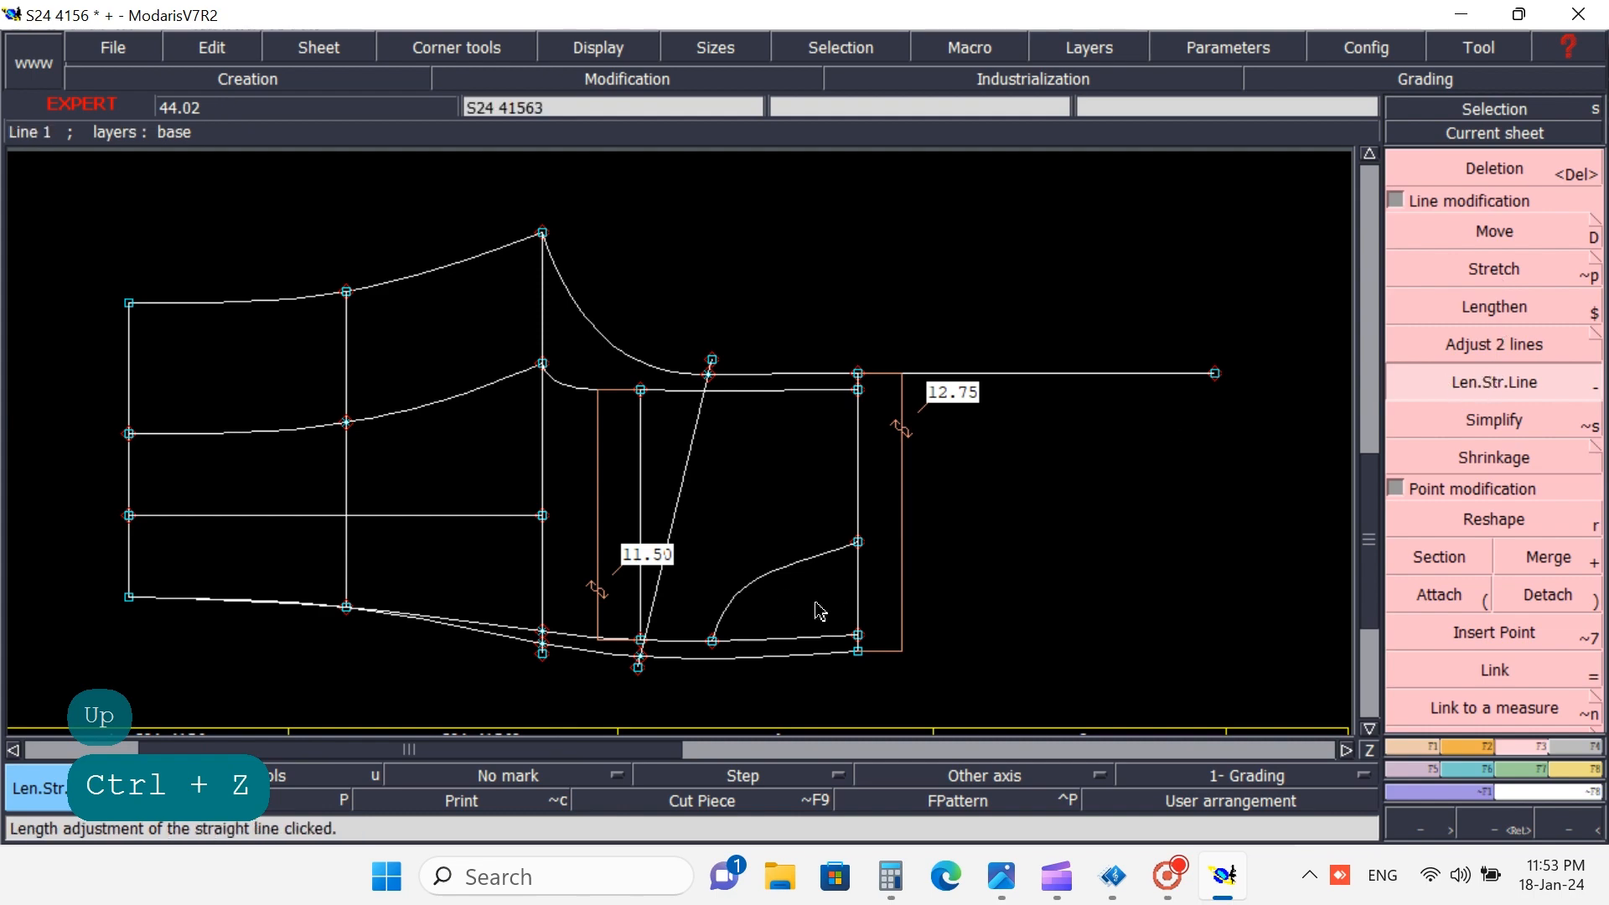
click(857, 603)
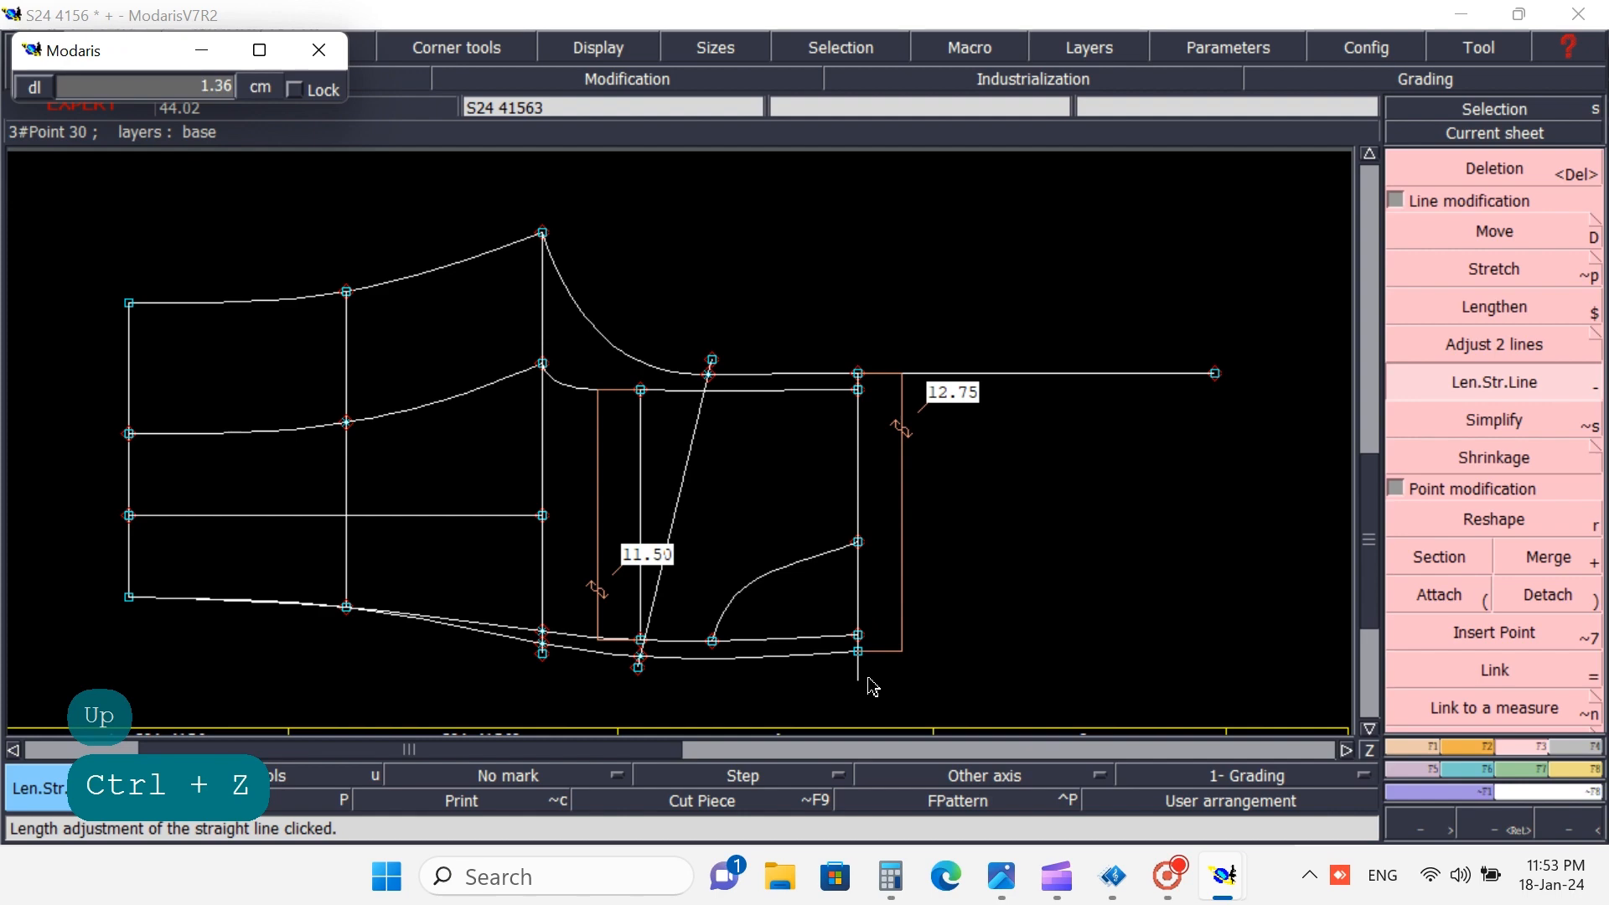
key(Up)
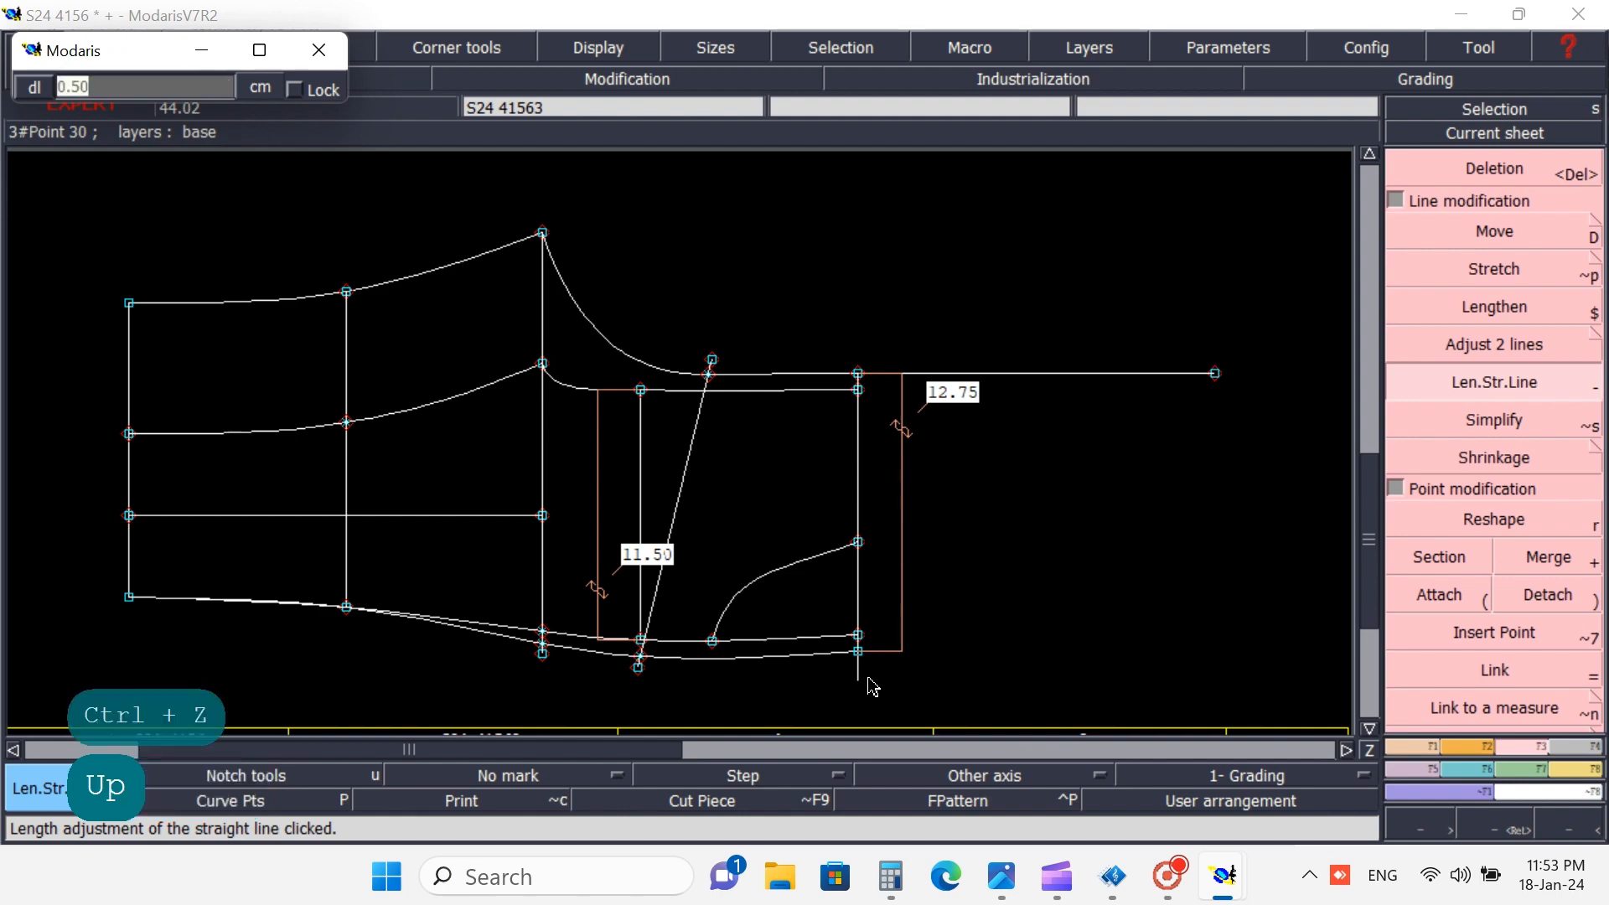
key(Return)
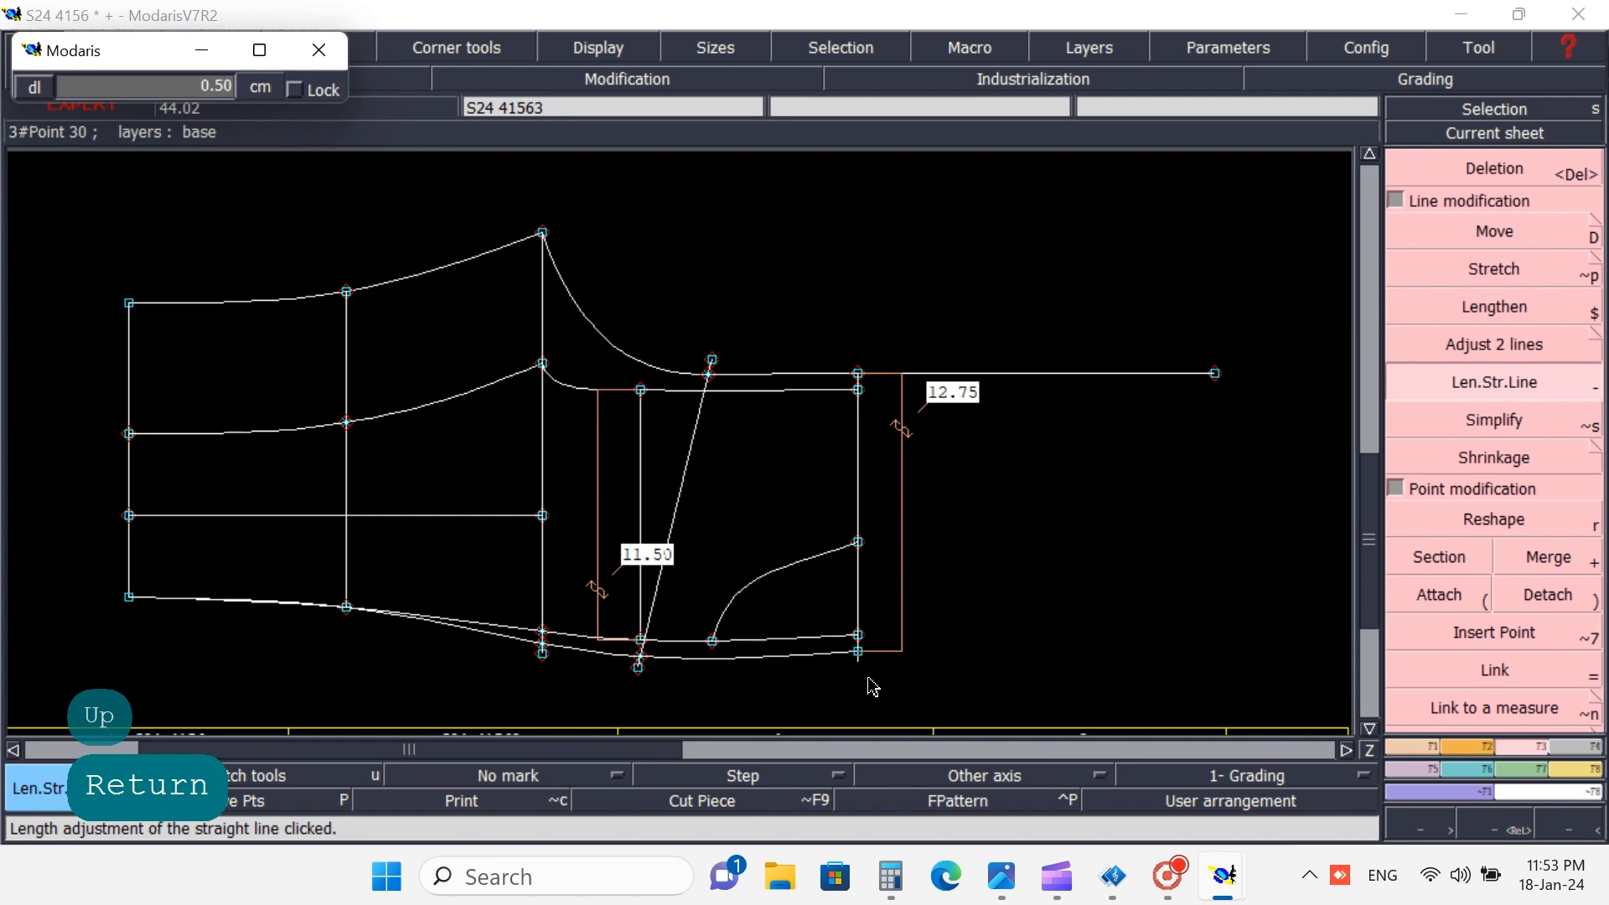
click(942, 678)
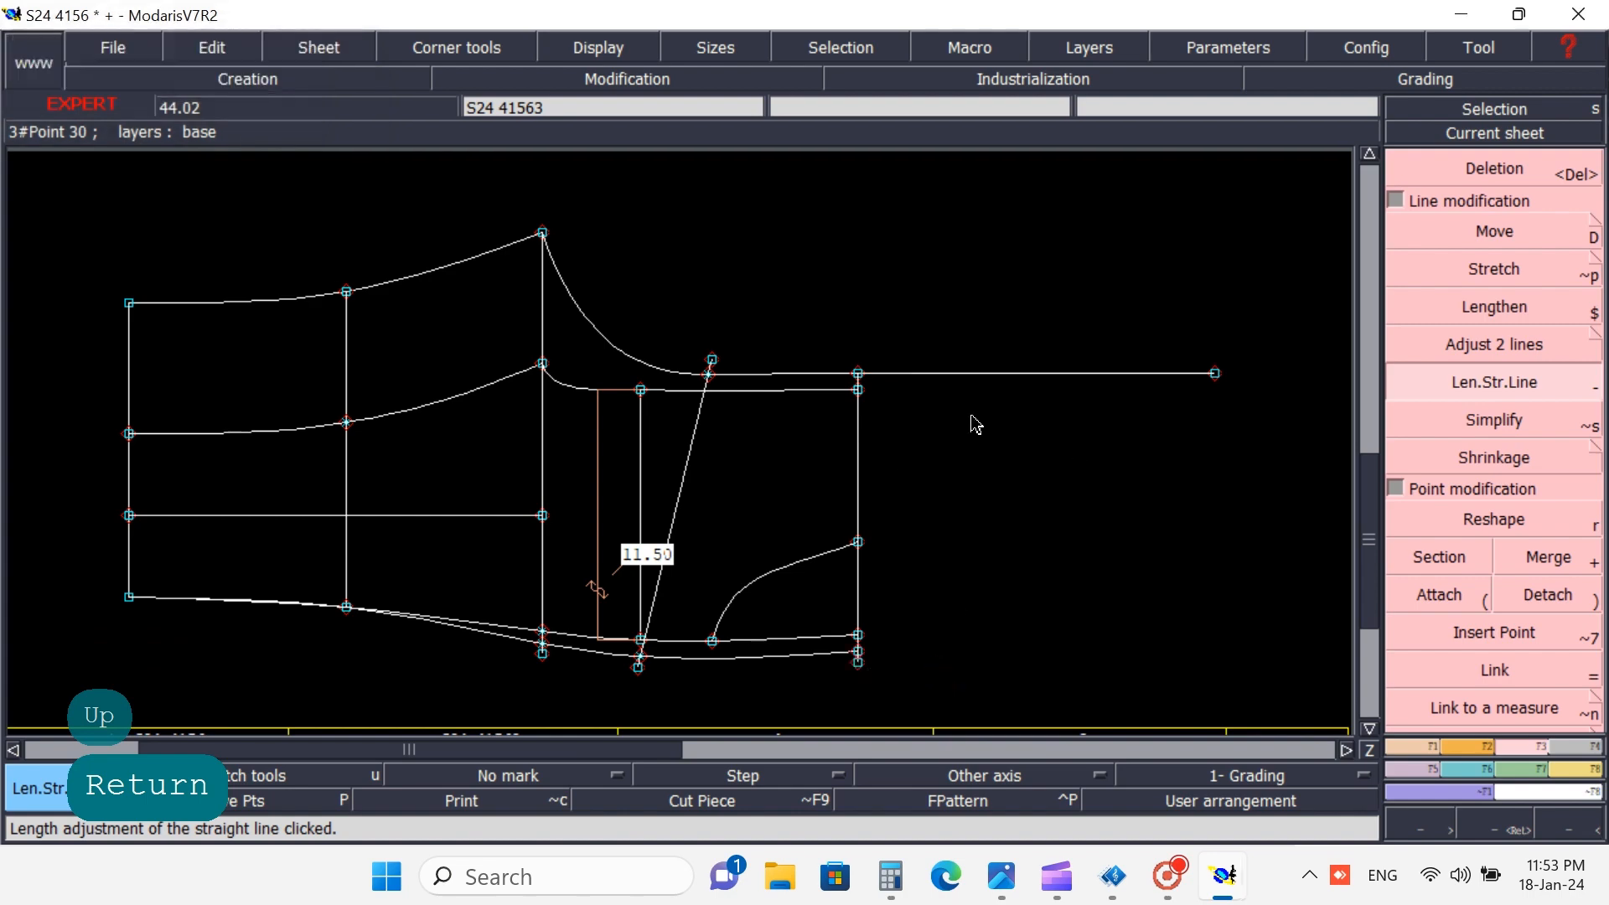
- Lengthen the back waist line by 0.50 cm beyond its centre back end
click(859, 401)
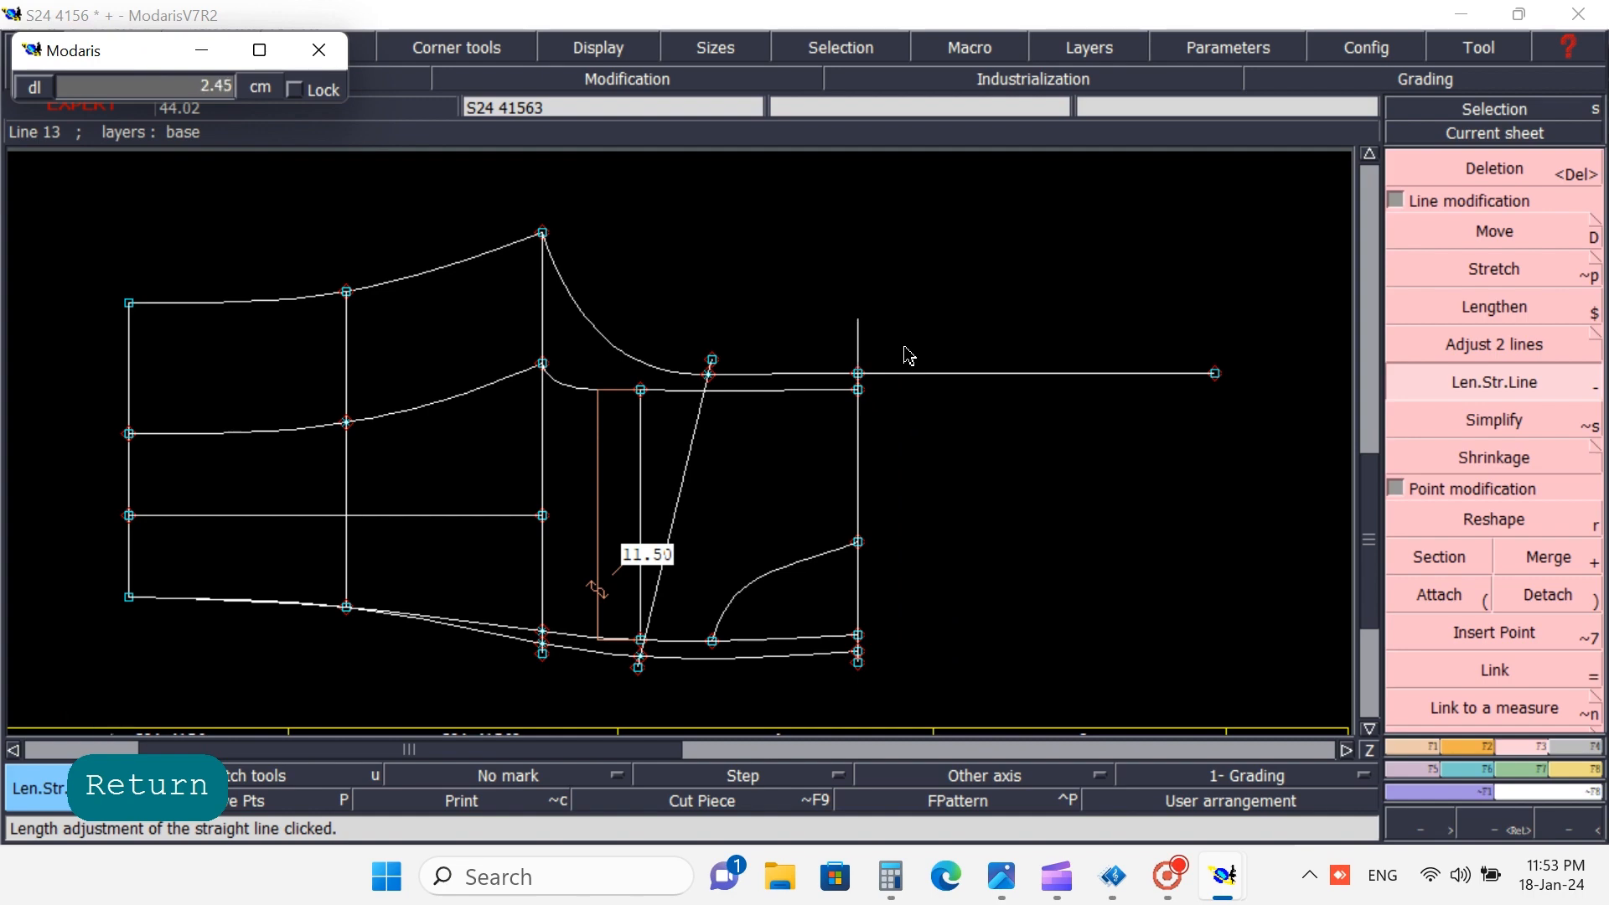
key(Up)
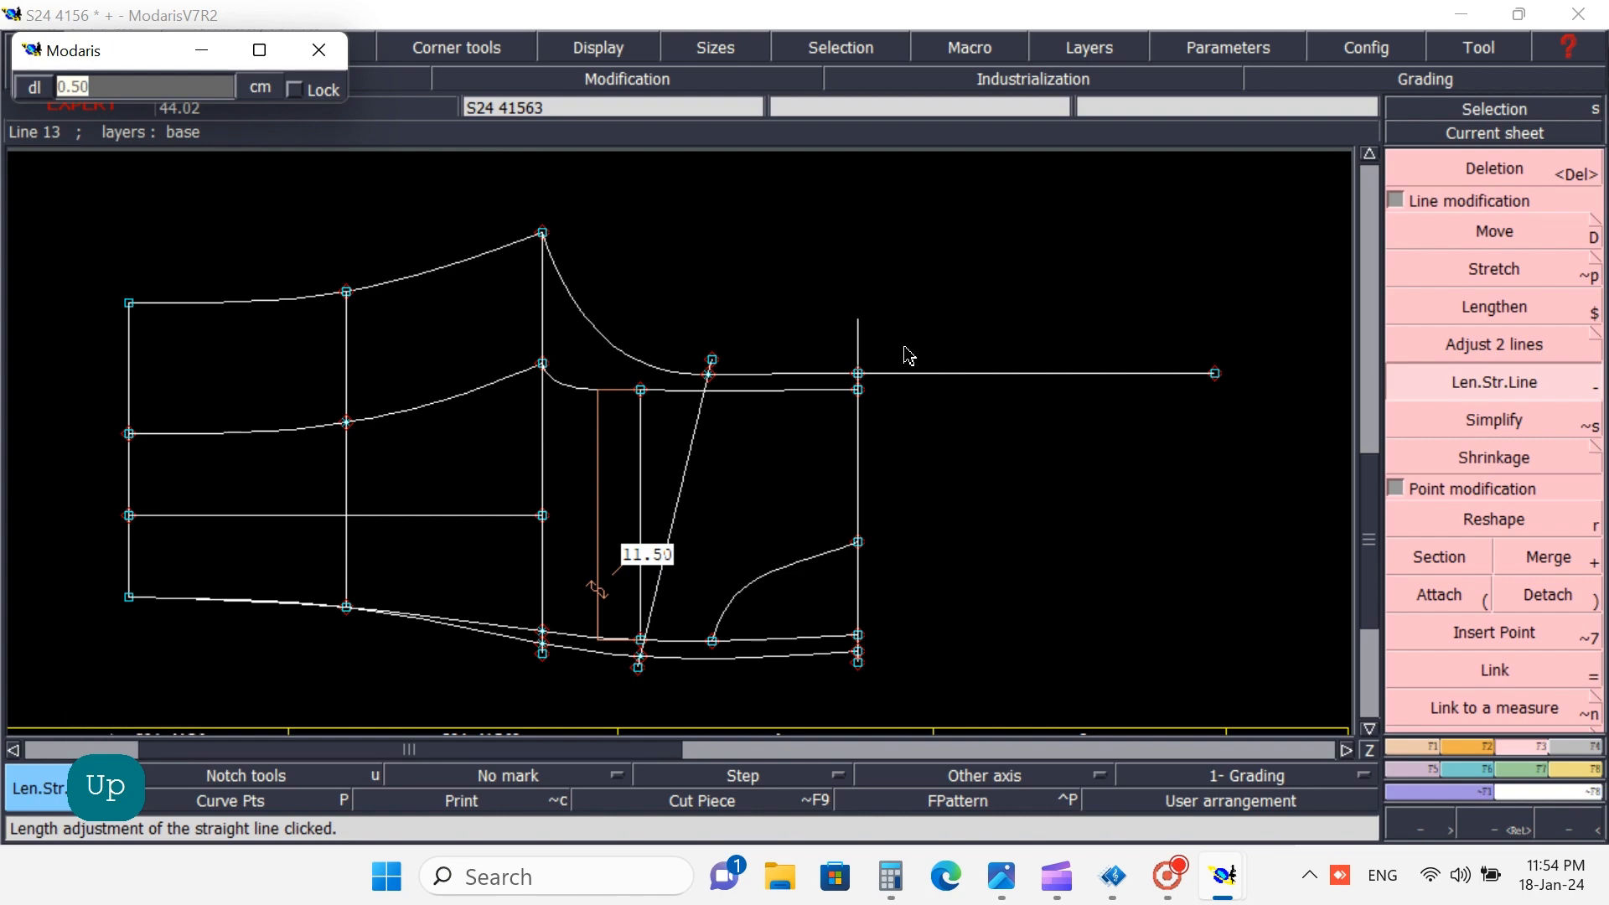
key(Return)
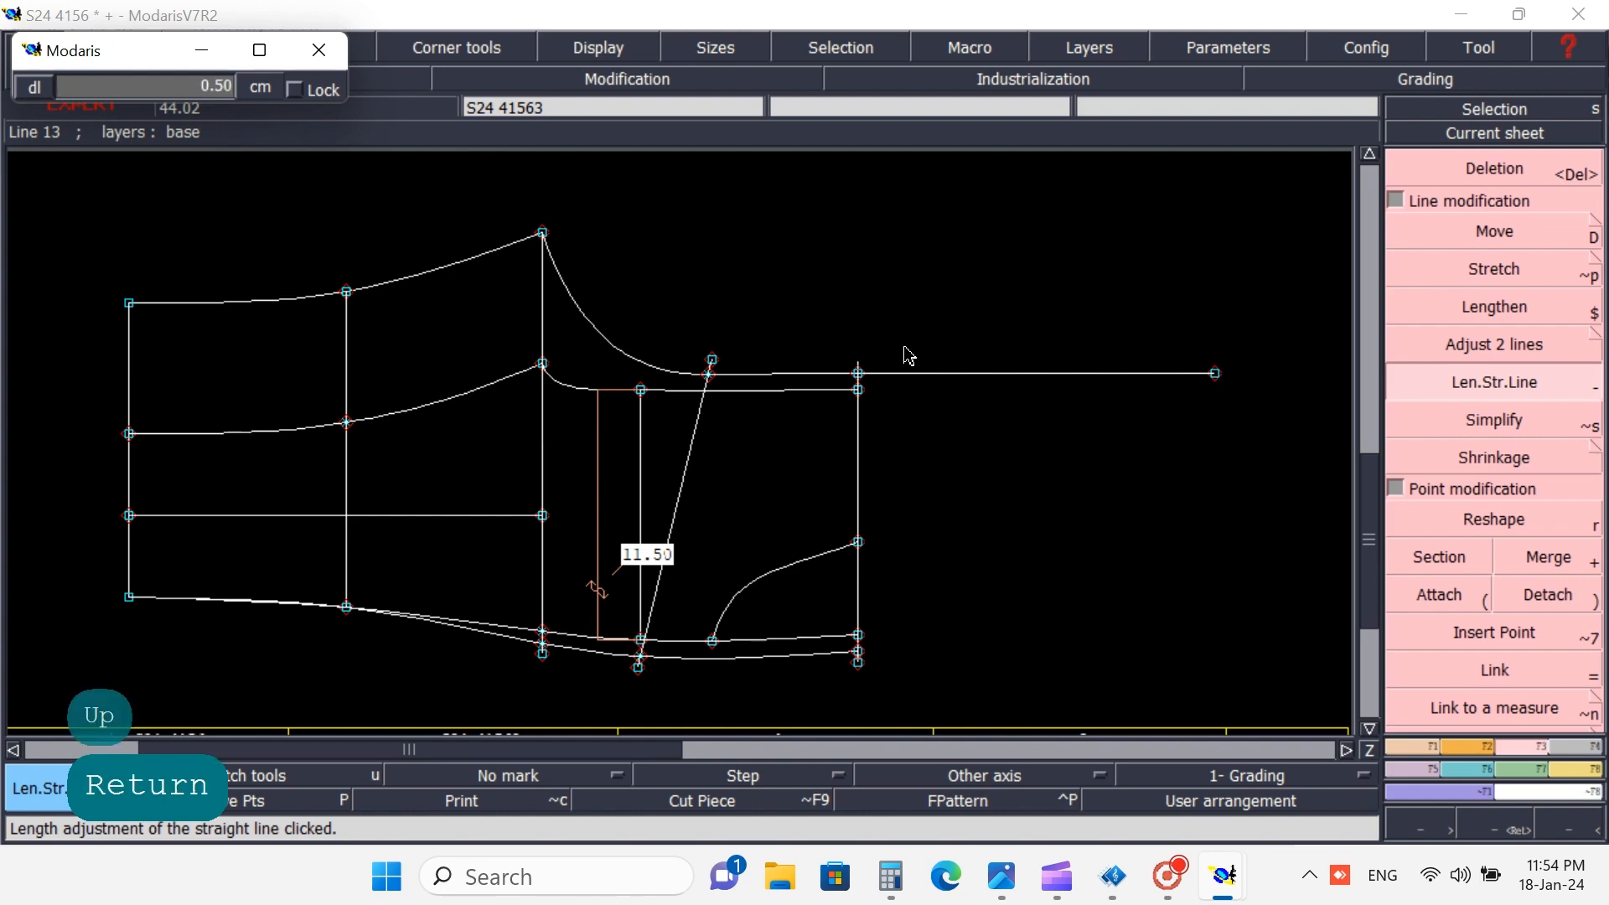
click(905, 350)
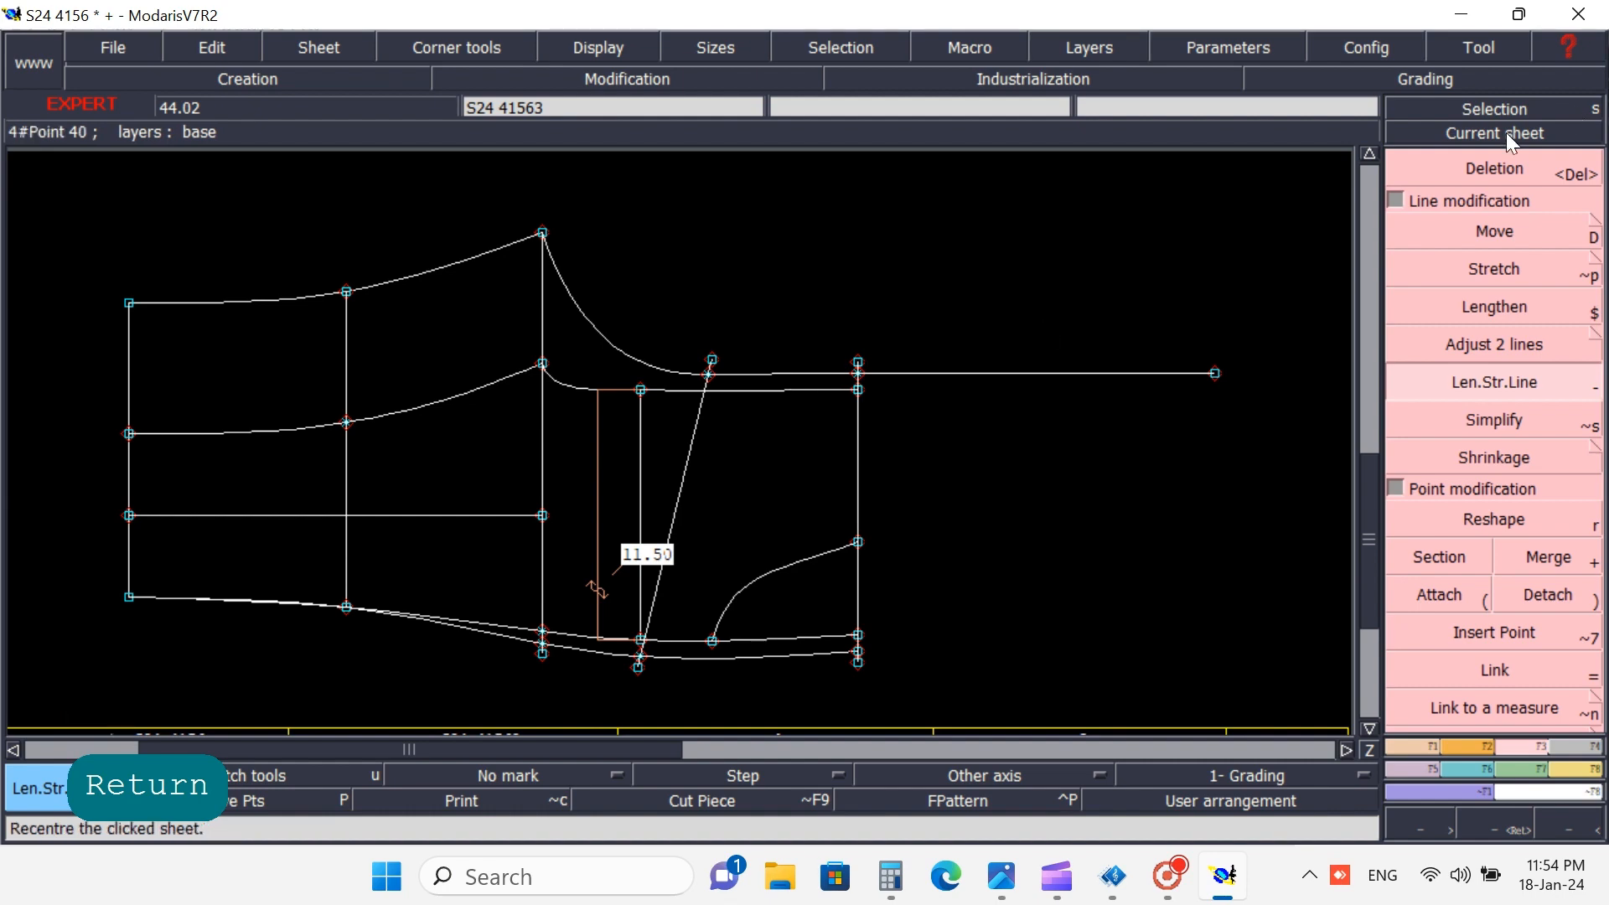
- Delete the old centre back line and redraw it as a Bezier from the back crotch tip through the hip and waist line ends, extending about 22.4 cm past the waist
click(1501, 166)
click(985, 373)
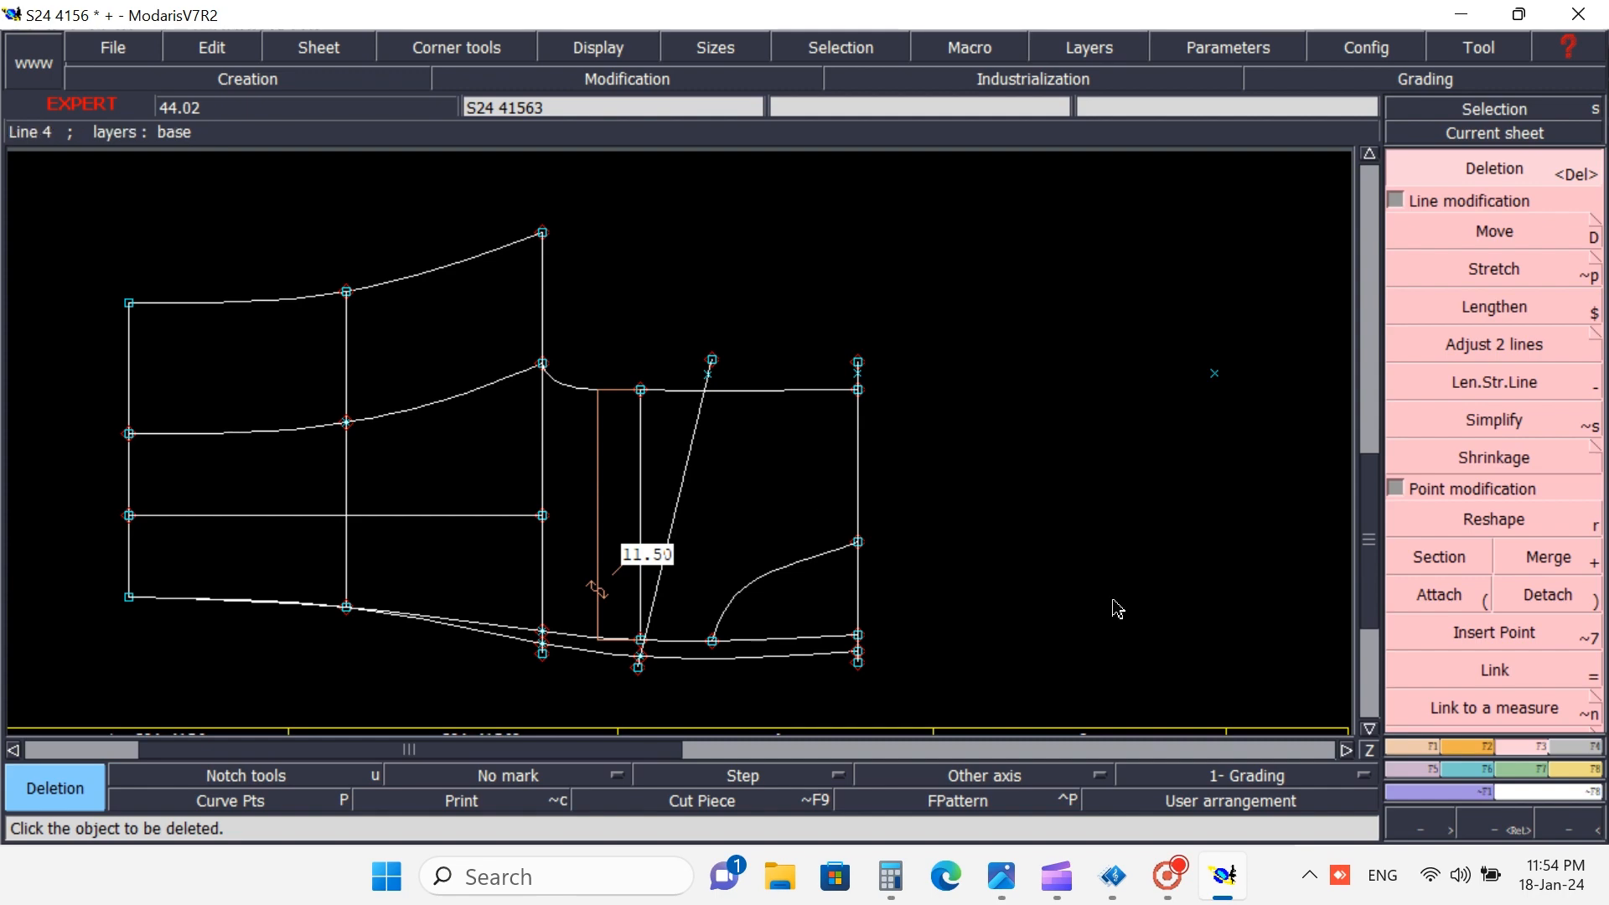
click(1411, 746)
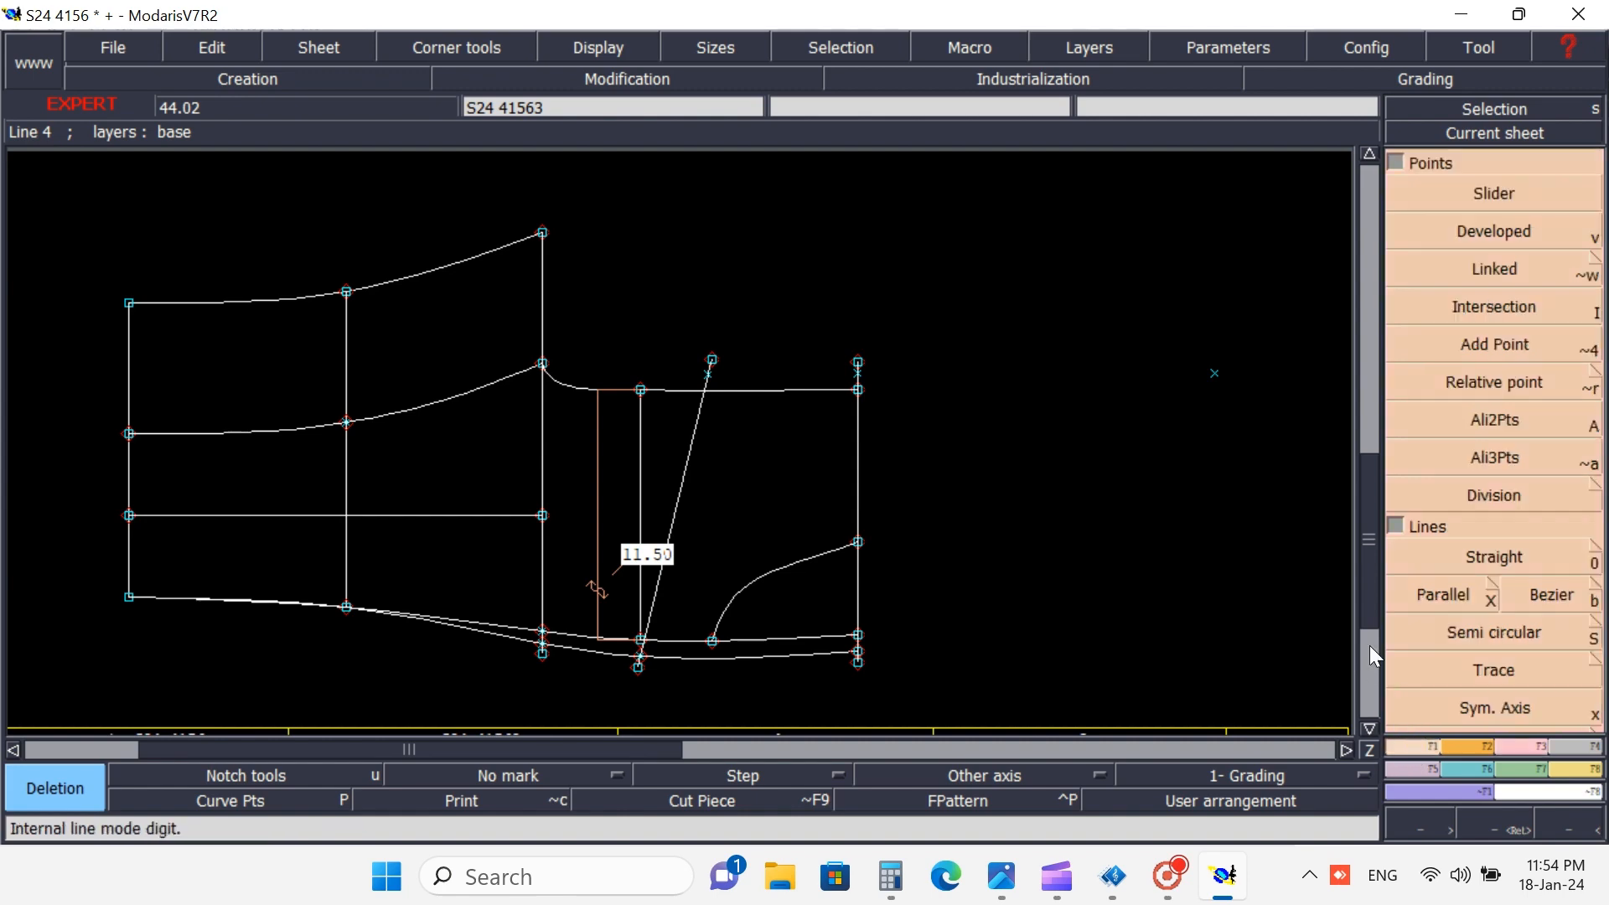
click(1551, 594)
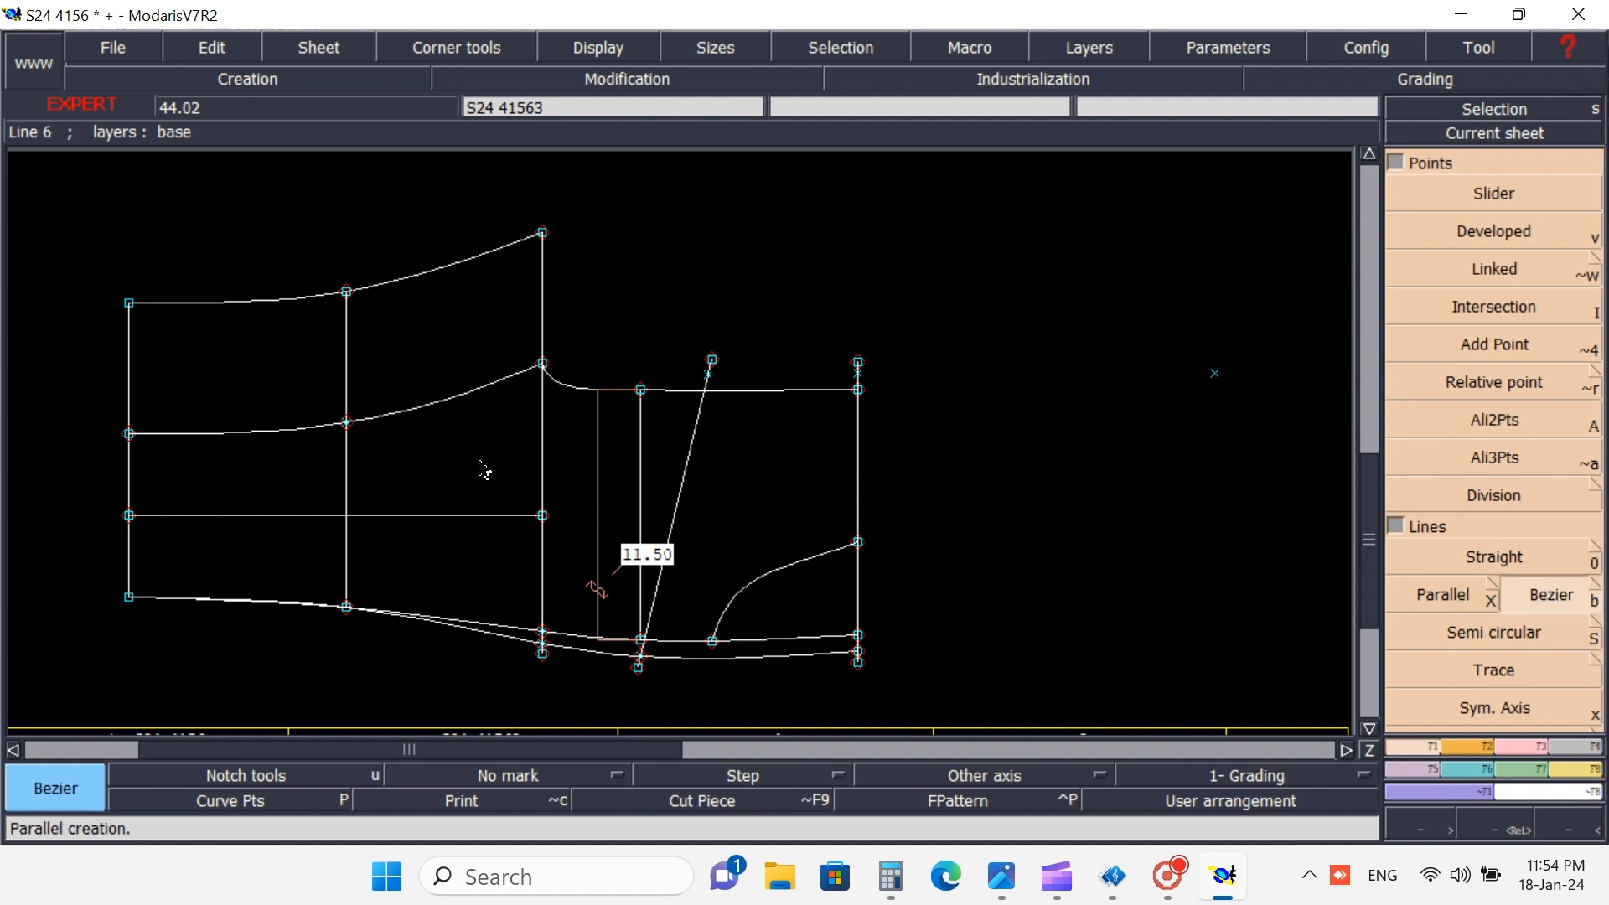
click(542, 234)
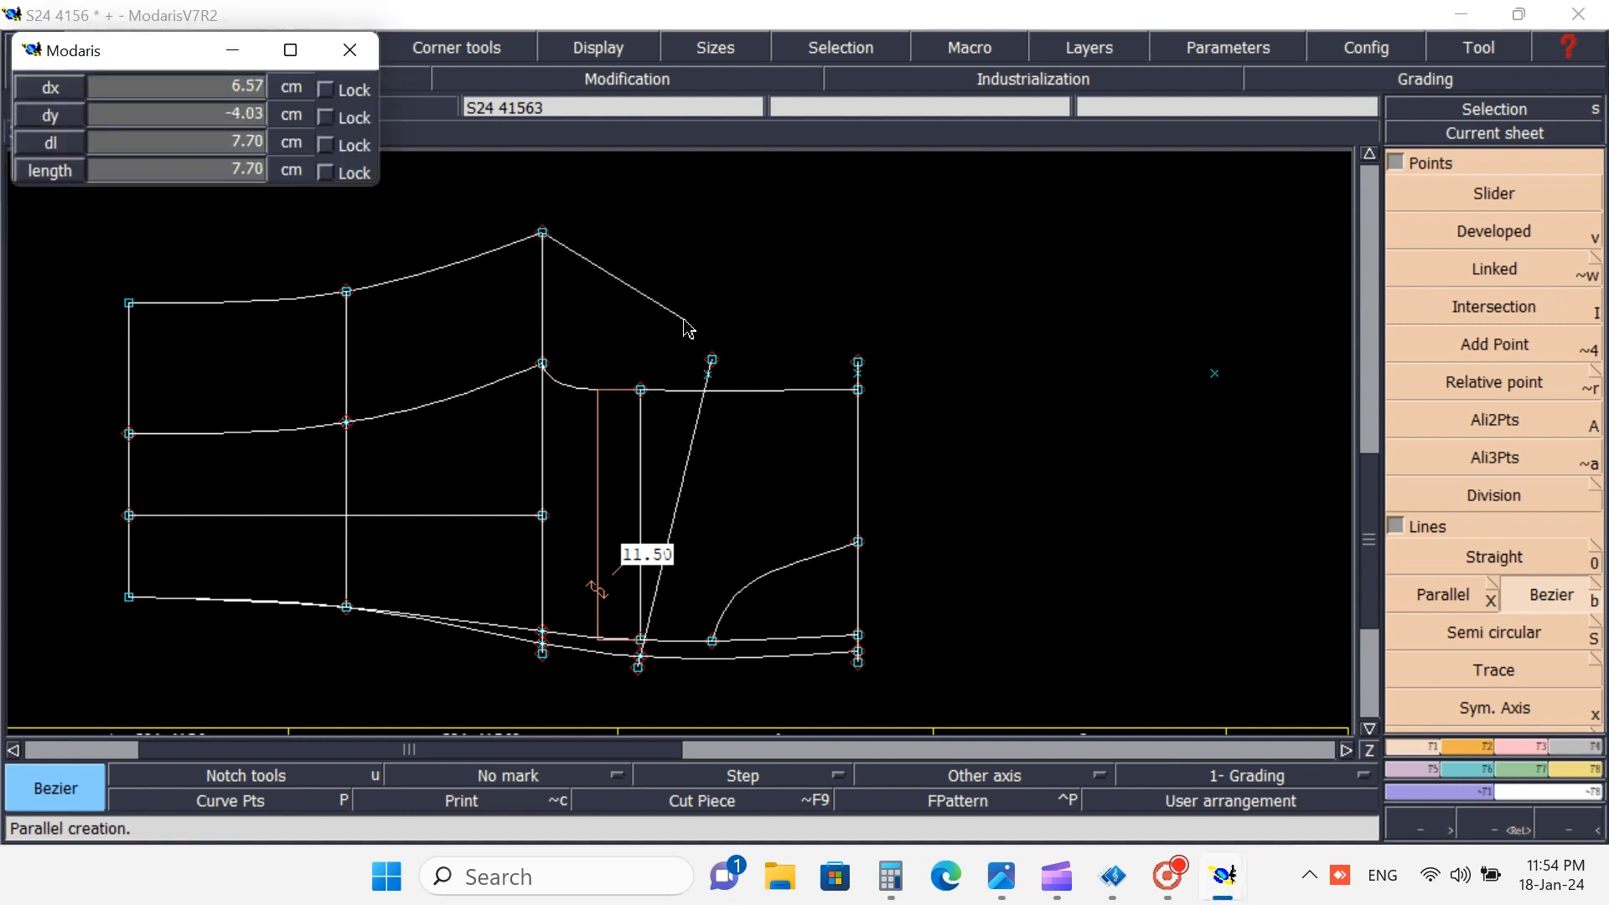
click(712, 358)
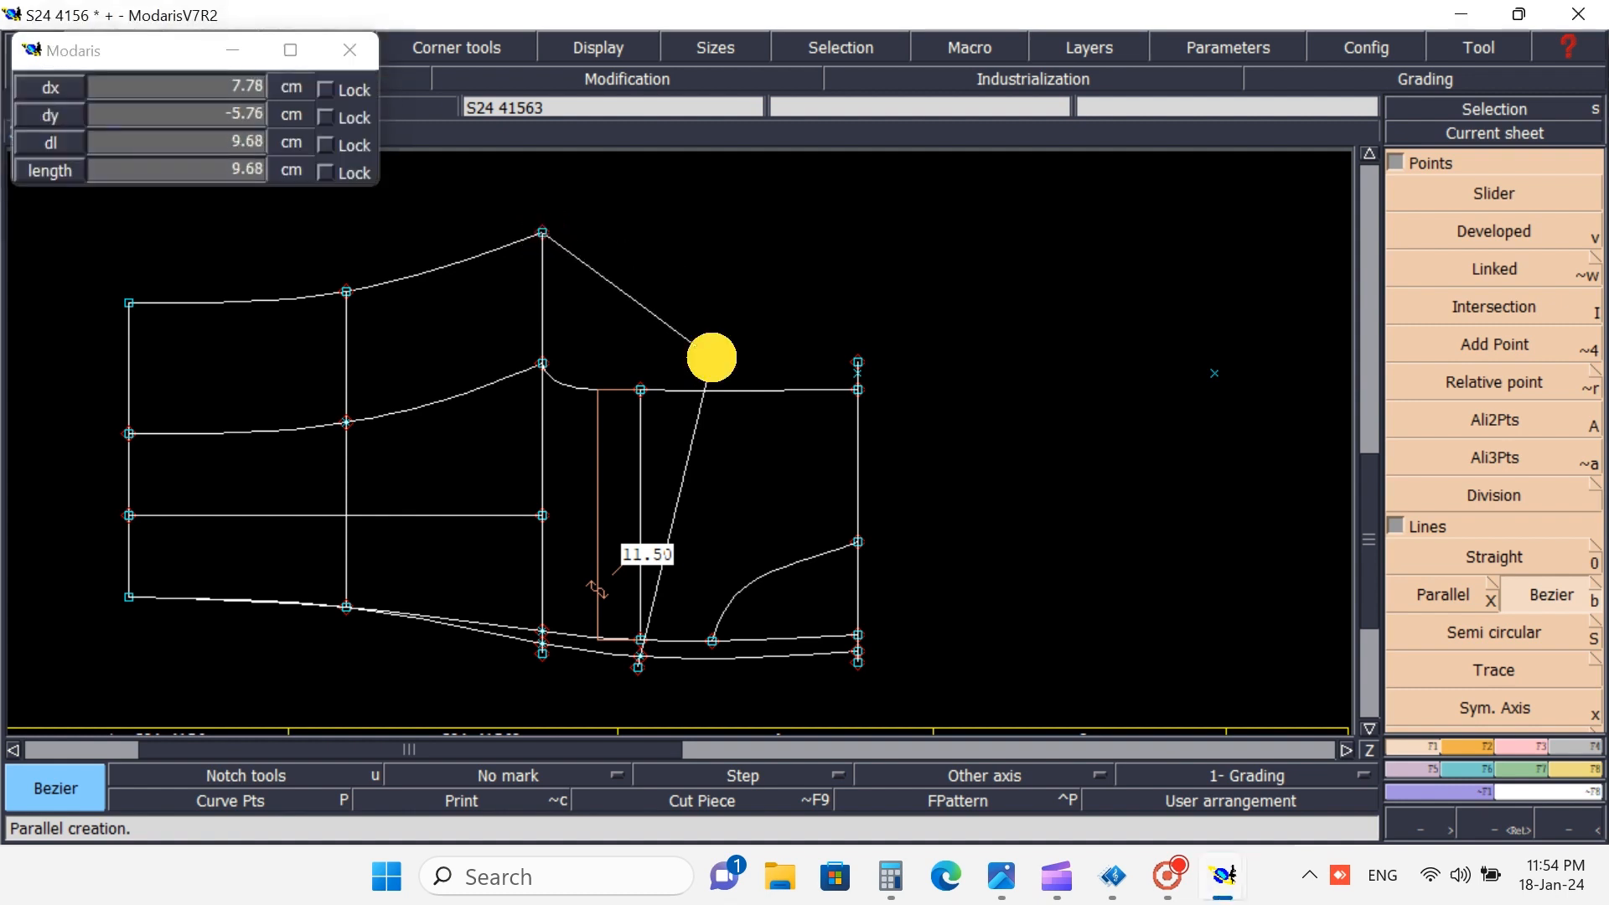
click(859, 363)
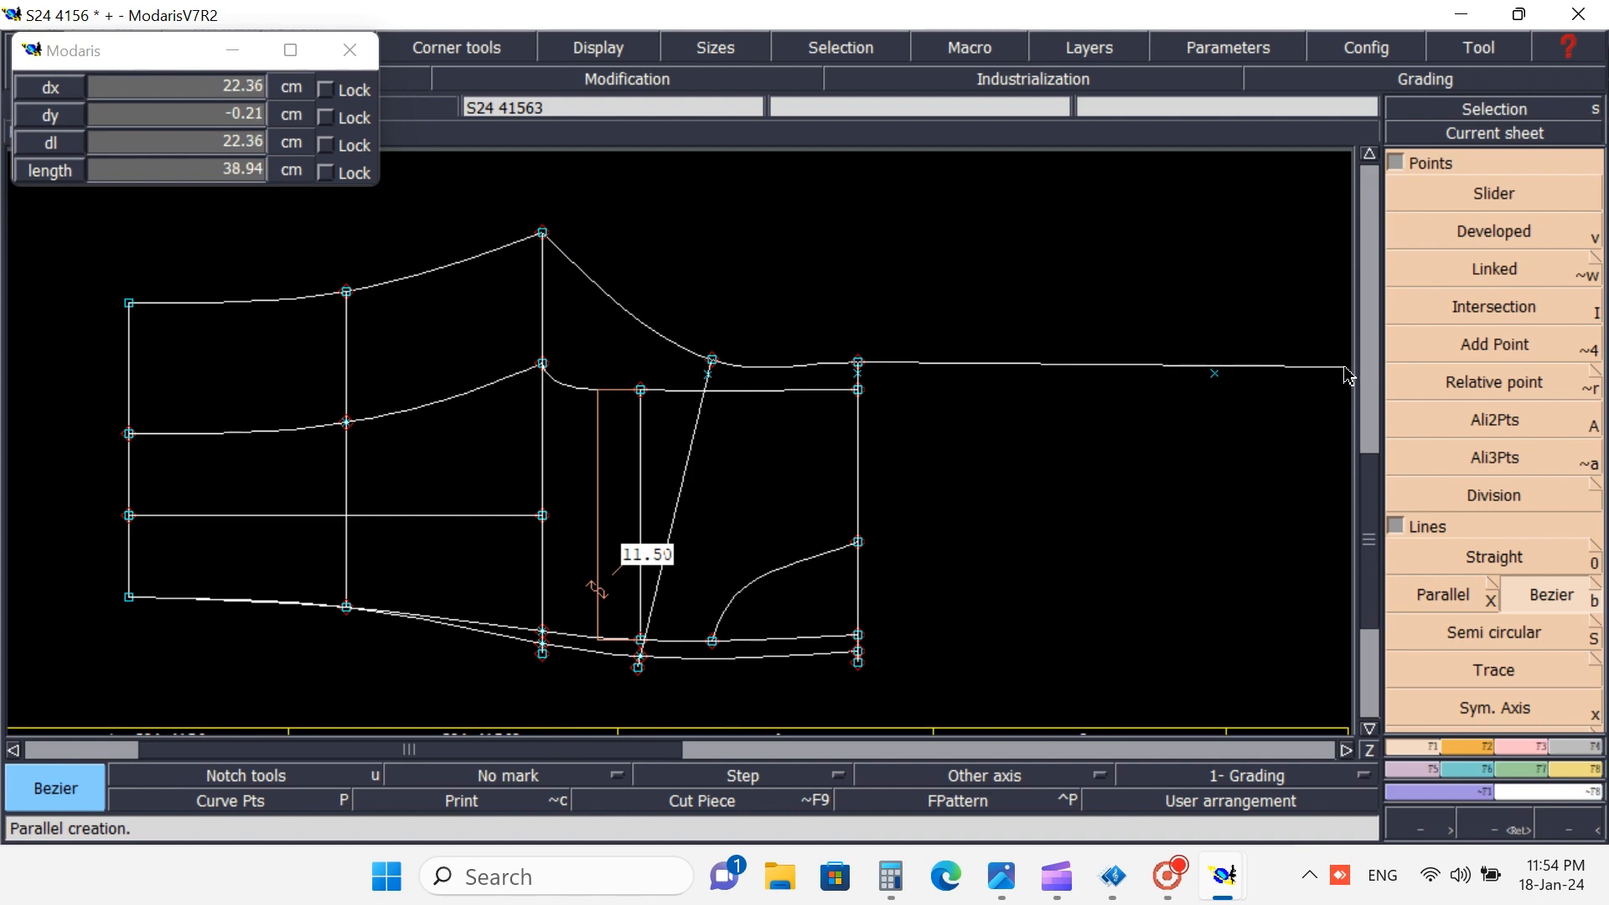
click(1346, 367)
key(shift)
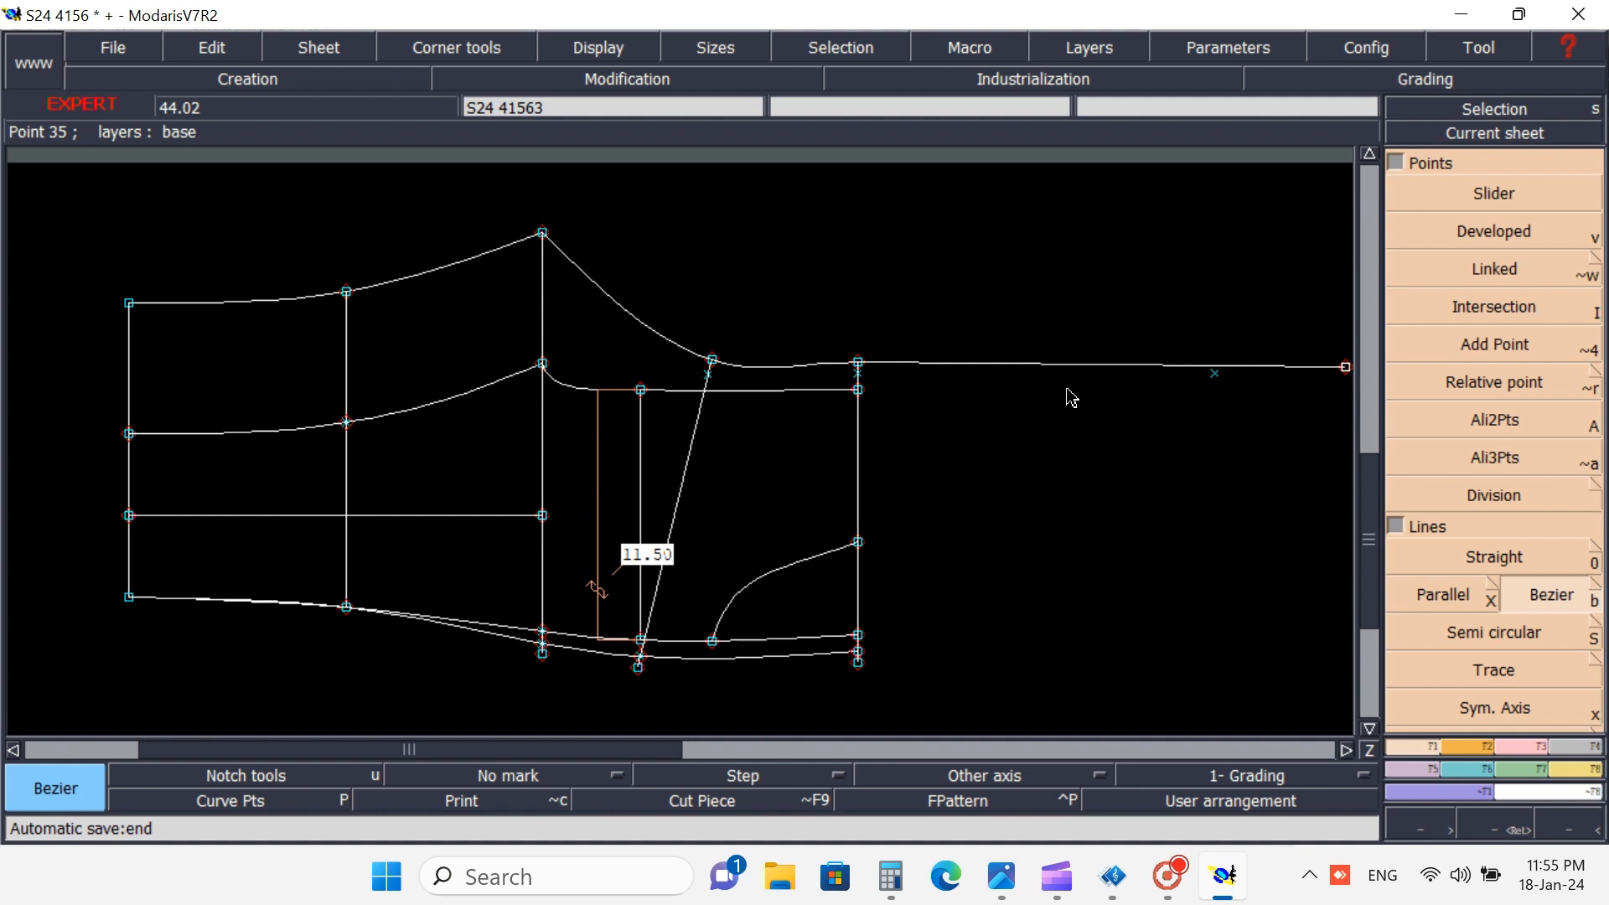
- Display the curve handles and reshape the new back crotch curve so it dips deeper and flows smoothly into the hip line end
key(h)
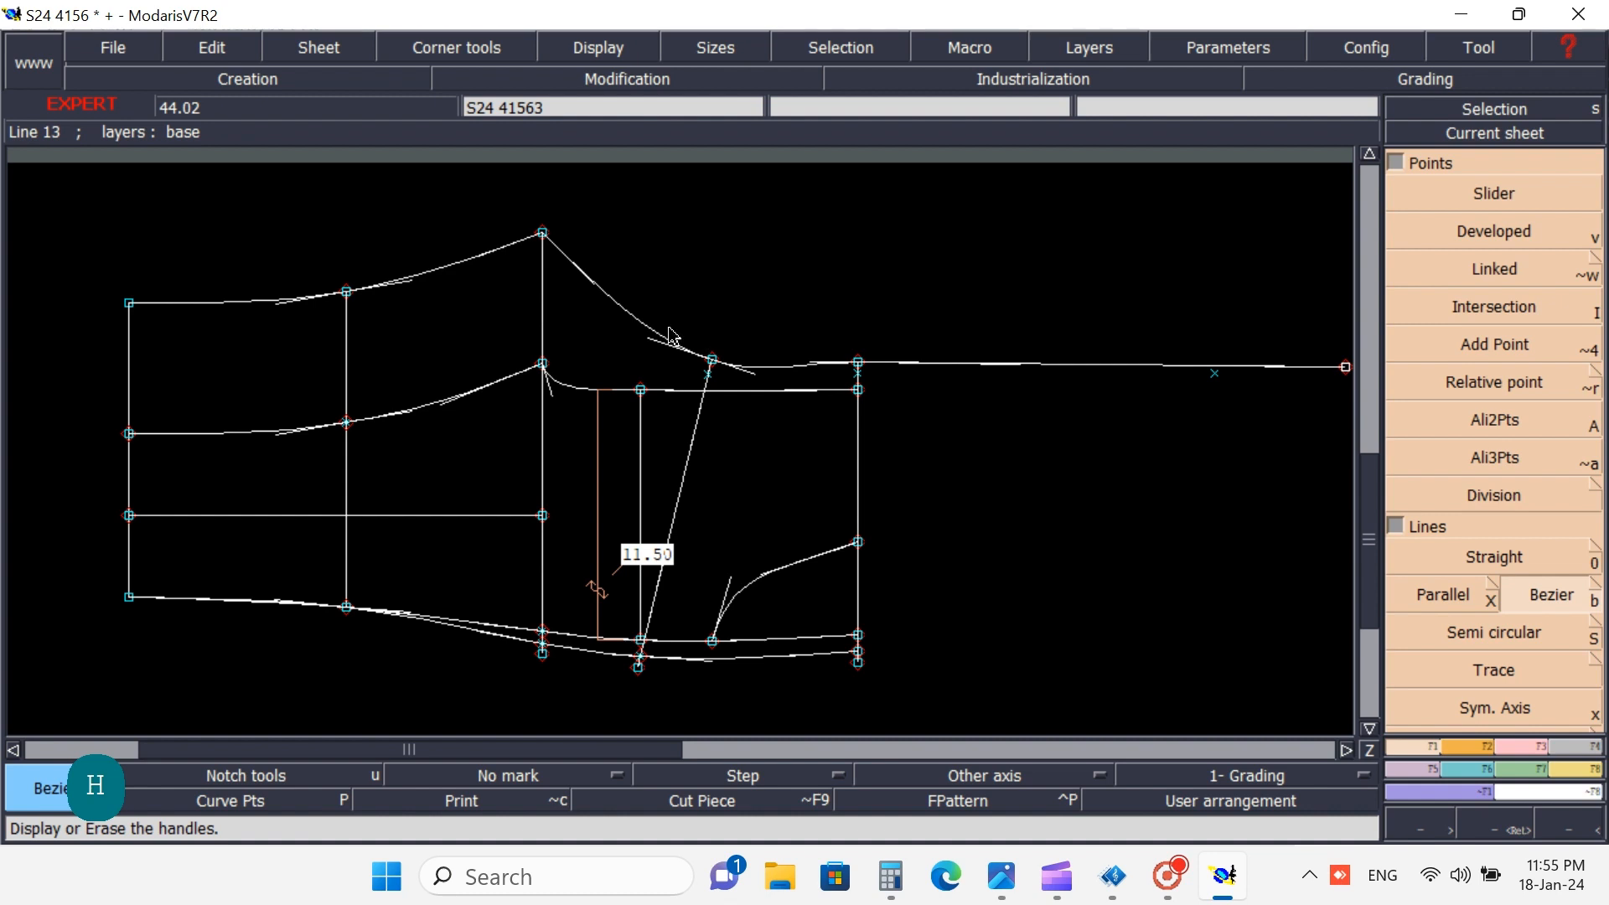
key(Caps_Lock)
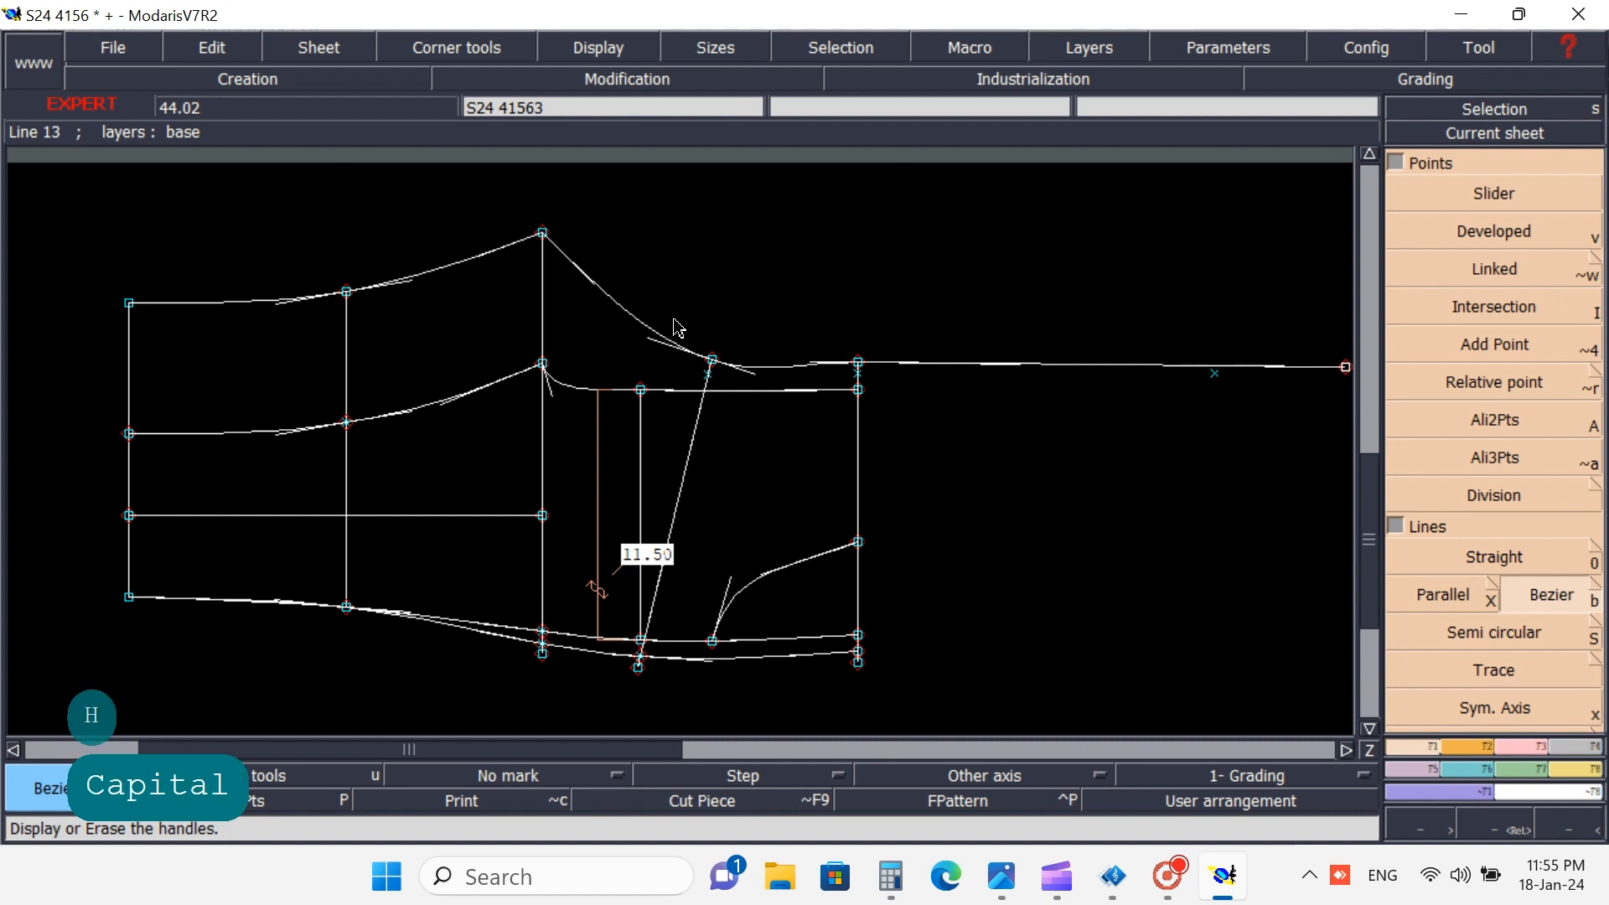
key(r)
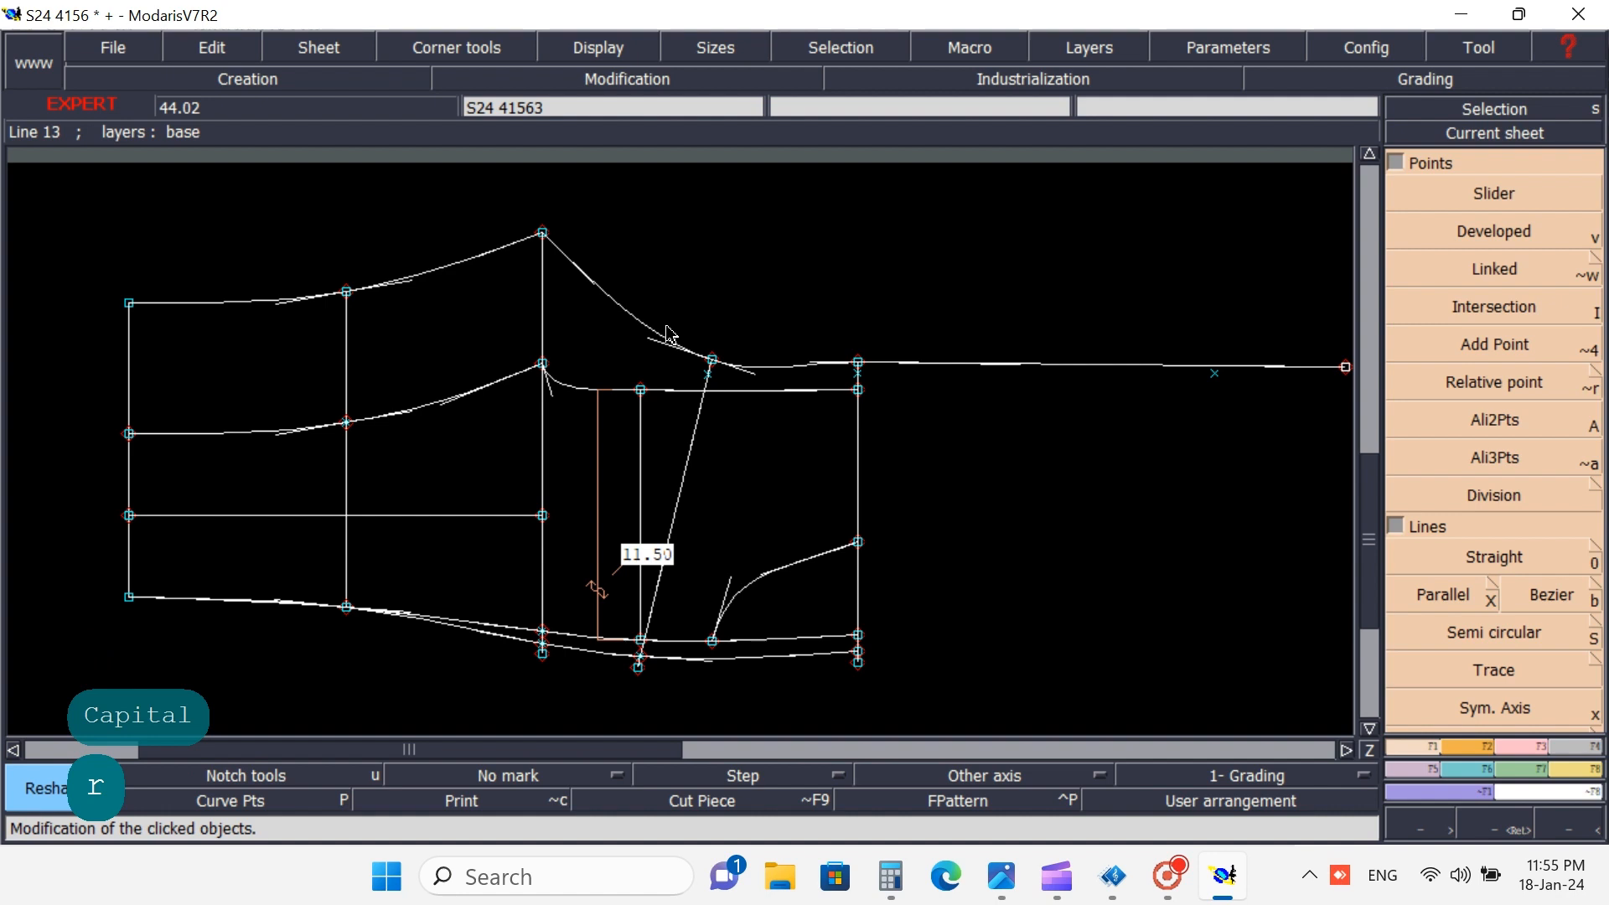
click(586, 274)
click(572, 333)
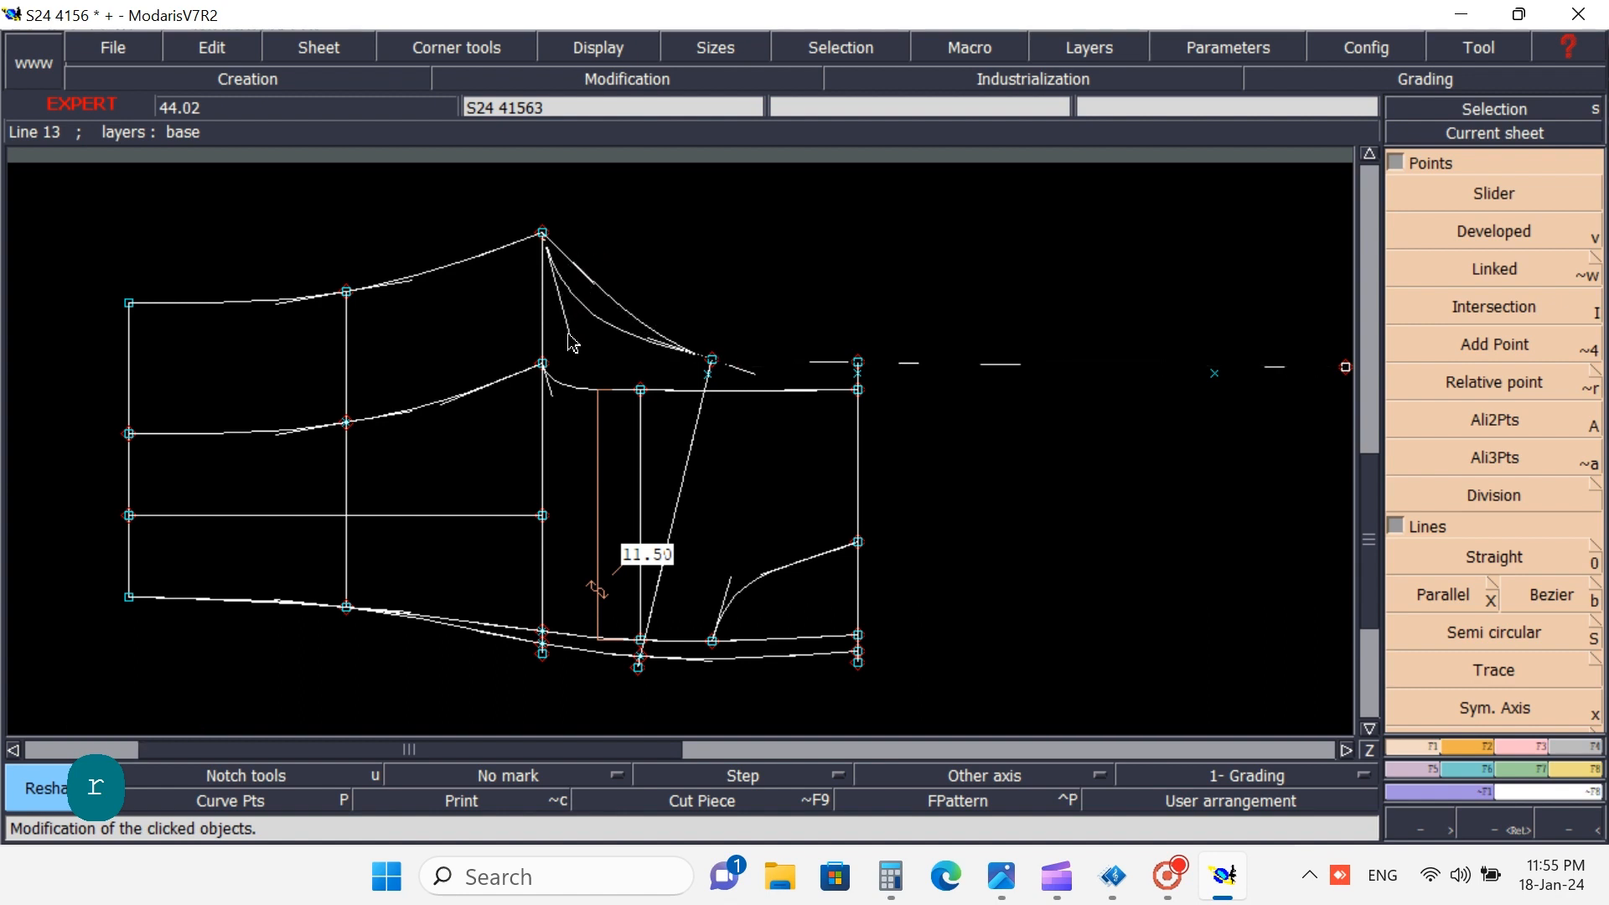
click(669, 354)
click(637, 366)
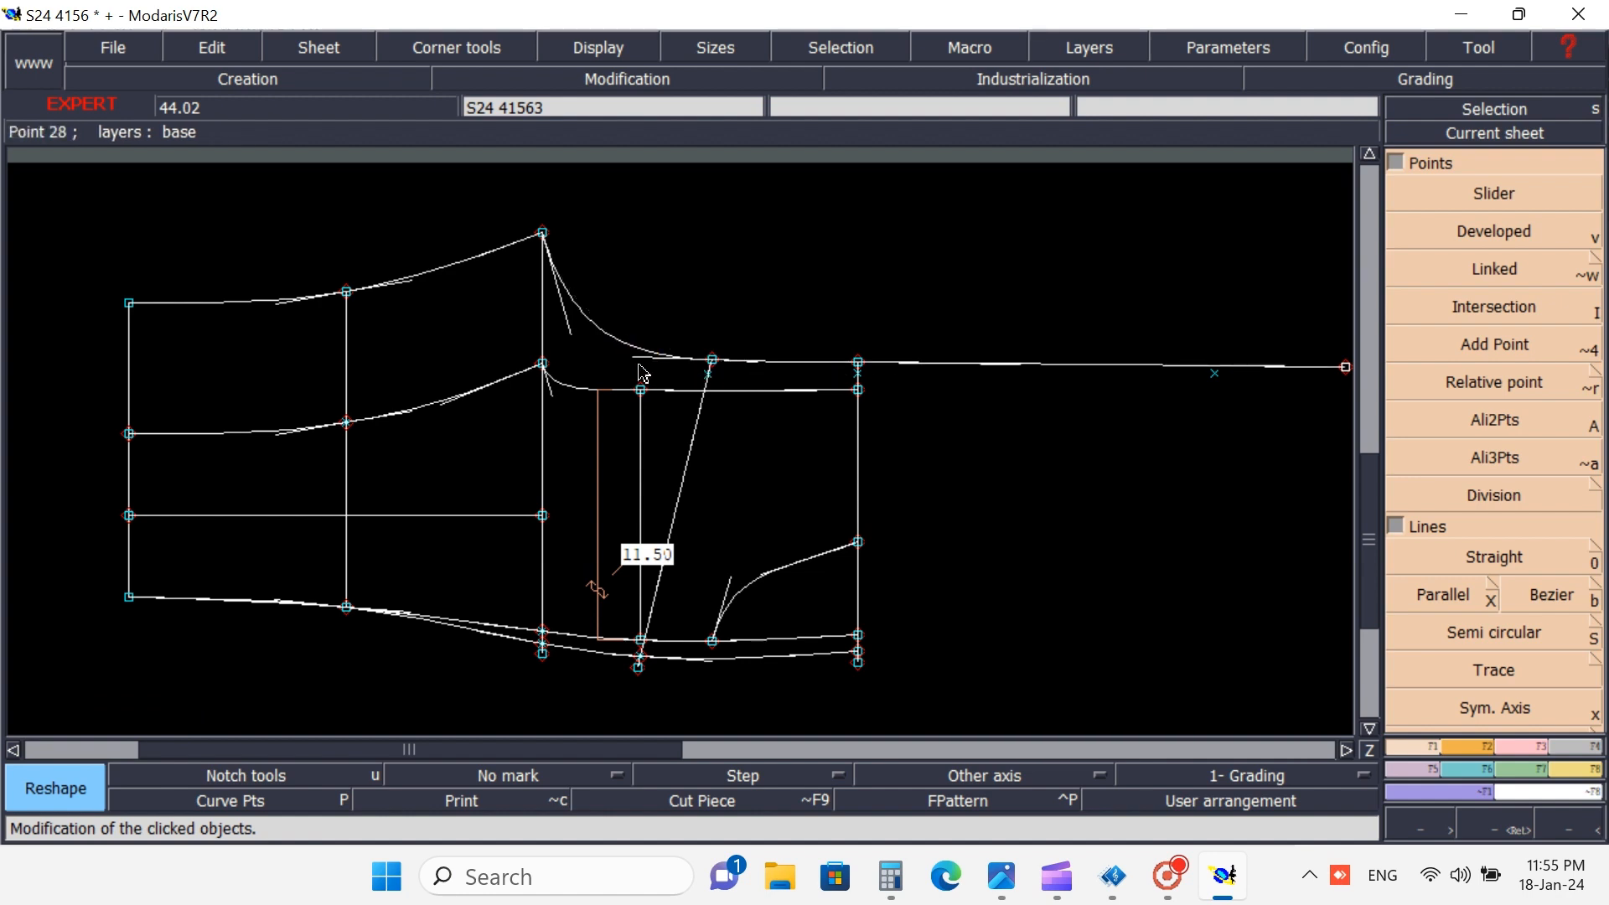
click(566, 325)
click(573, 336)
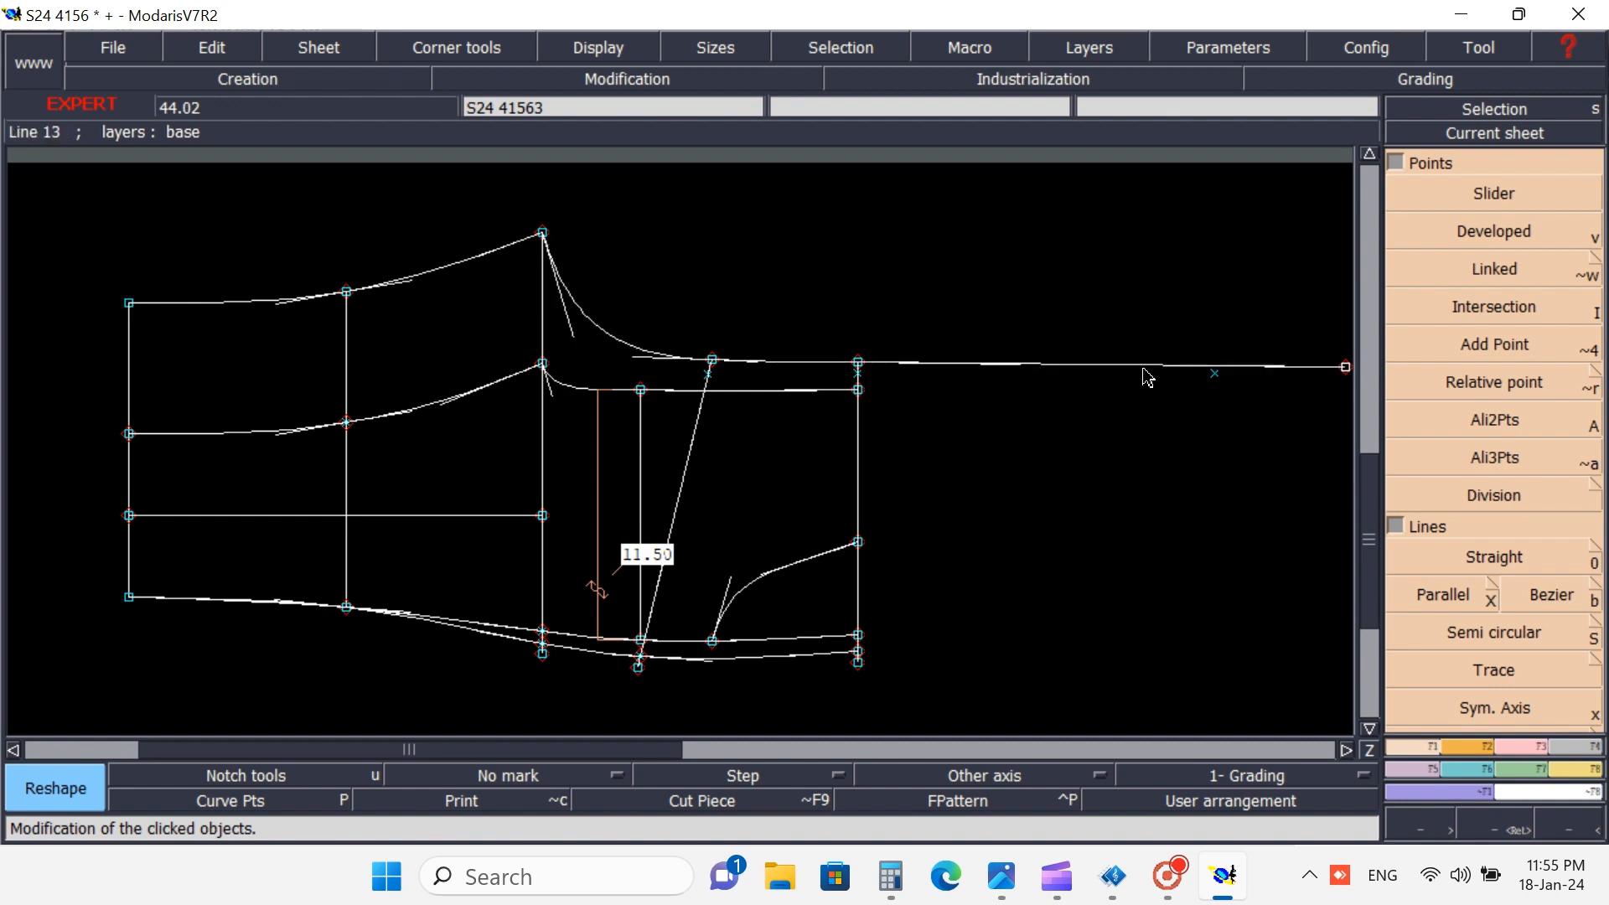
- Align the far end of the extended centre back line horizontally with the waist point using Ali2Pts, and hide the curve handles
click(1480, 428)
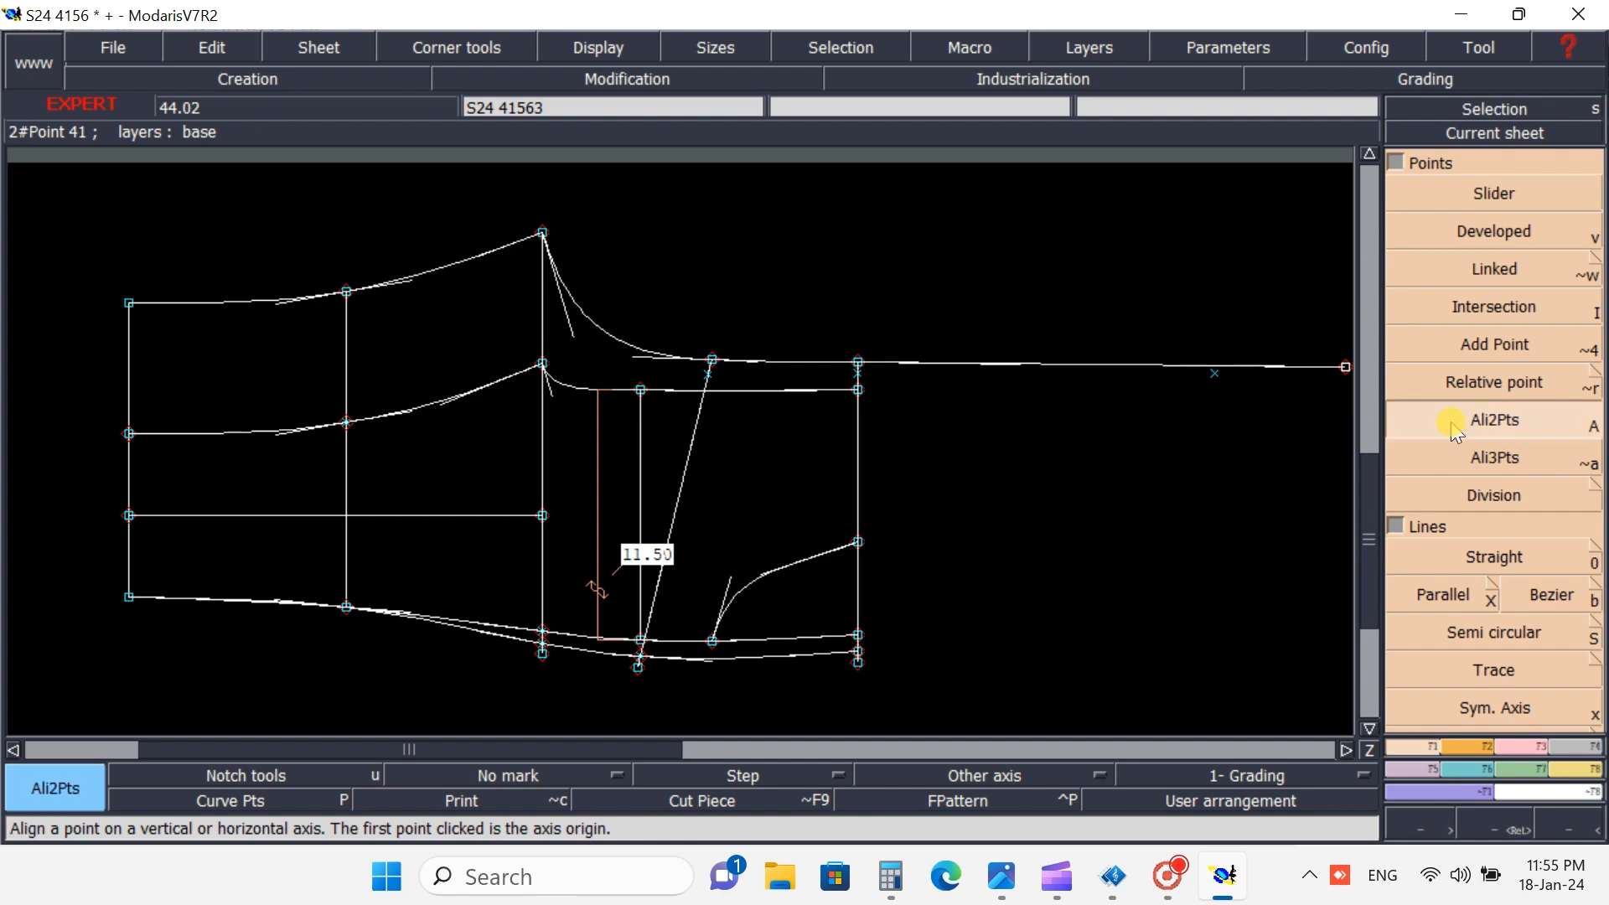
click(859, 369)
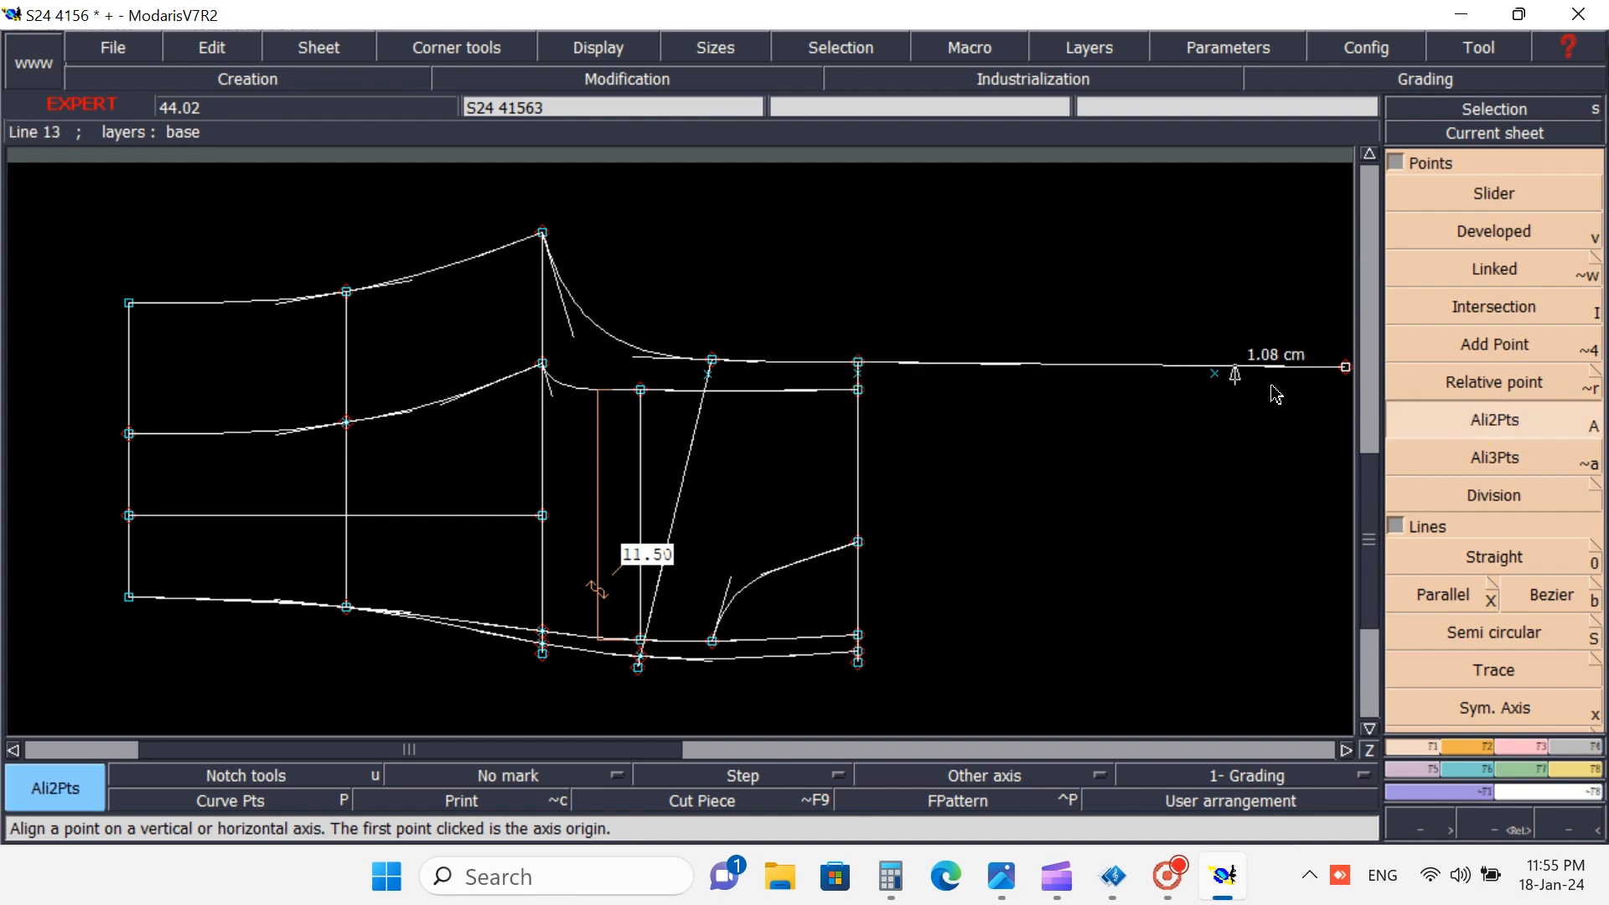
click(1345, 367)
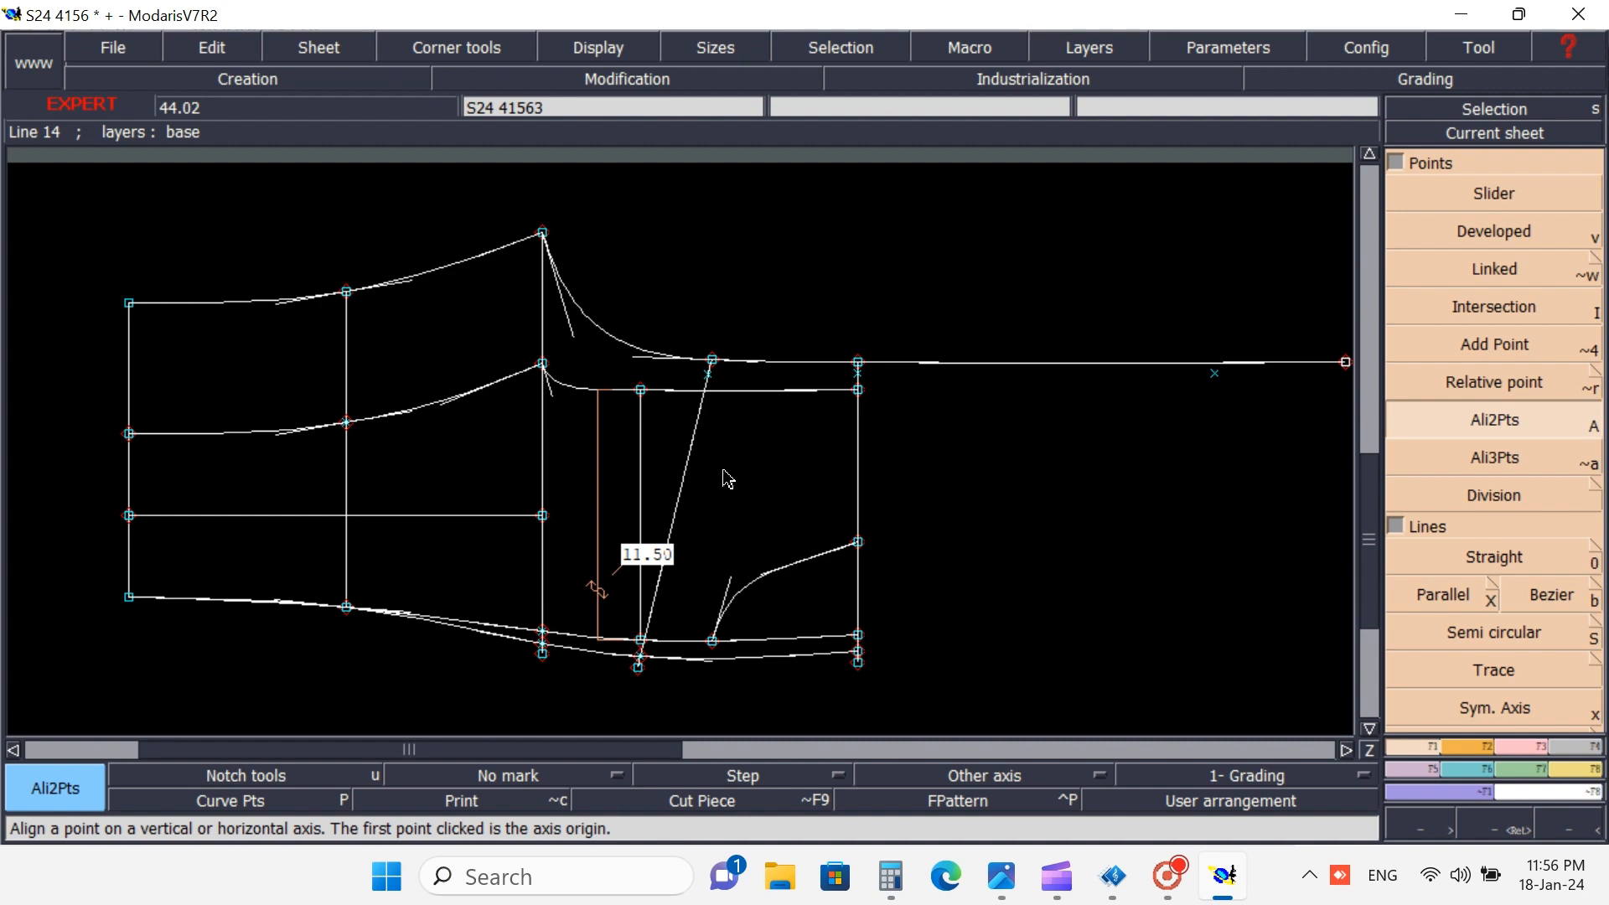
key(Caps_Lock)
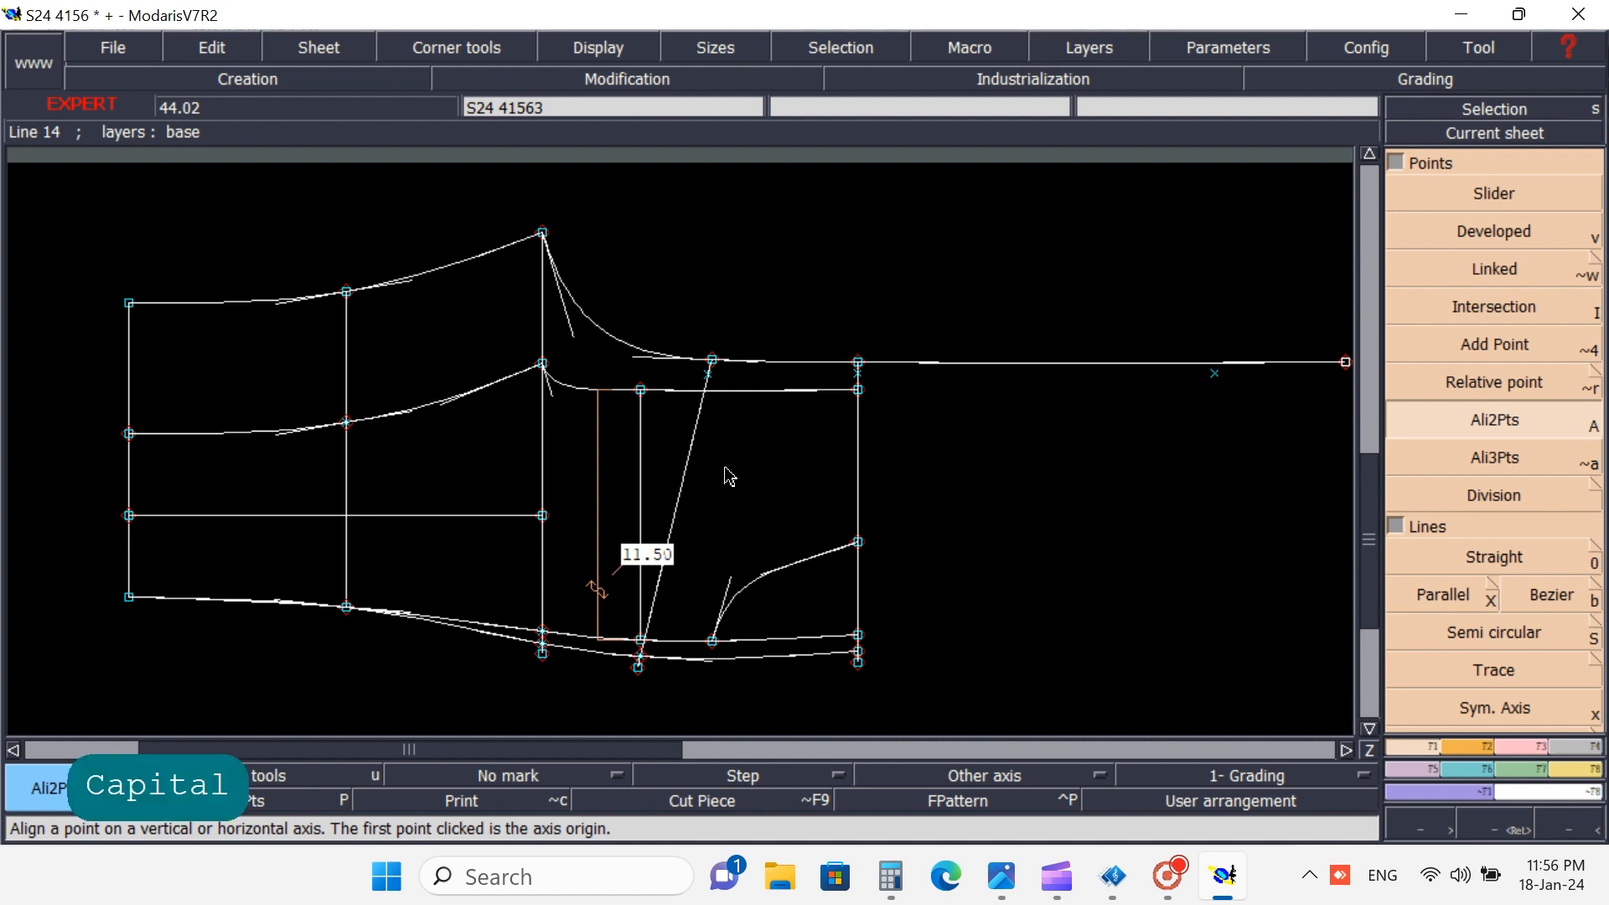
key(h)
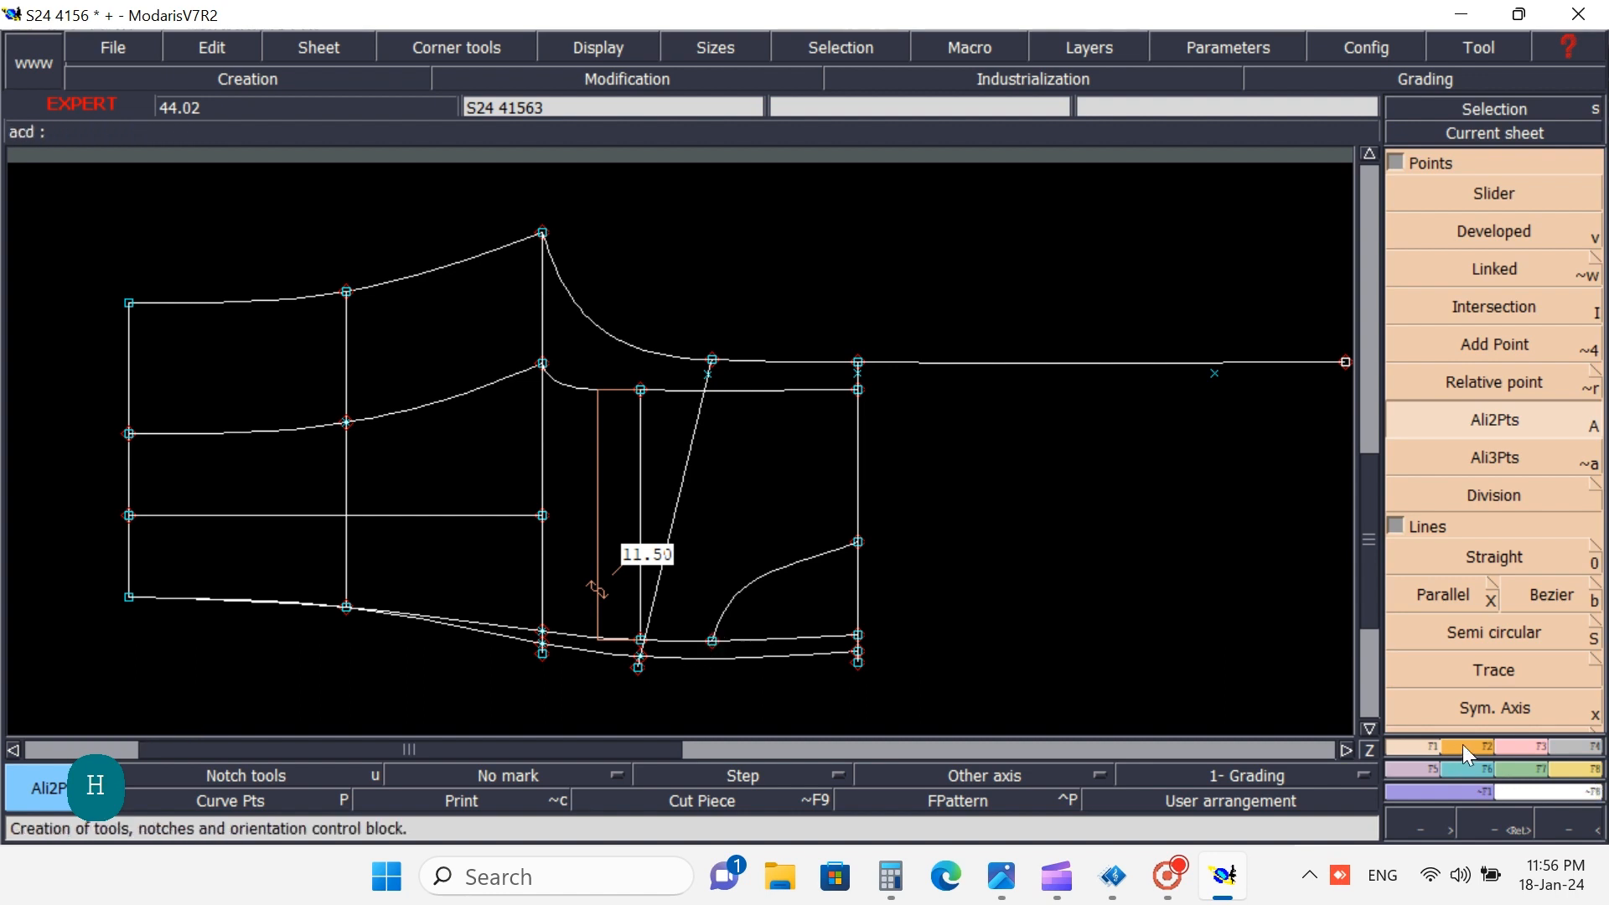
- Delete the old back side seam curve, the outer of the two side seam lines
click(1518, 745)
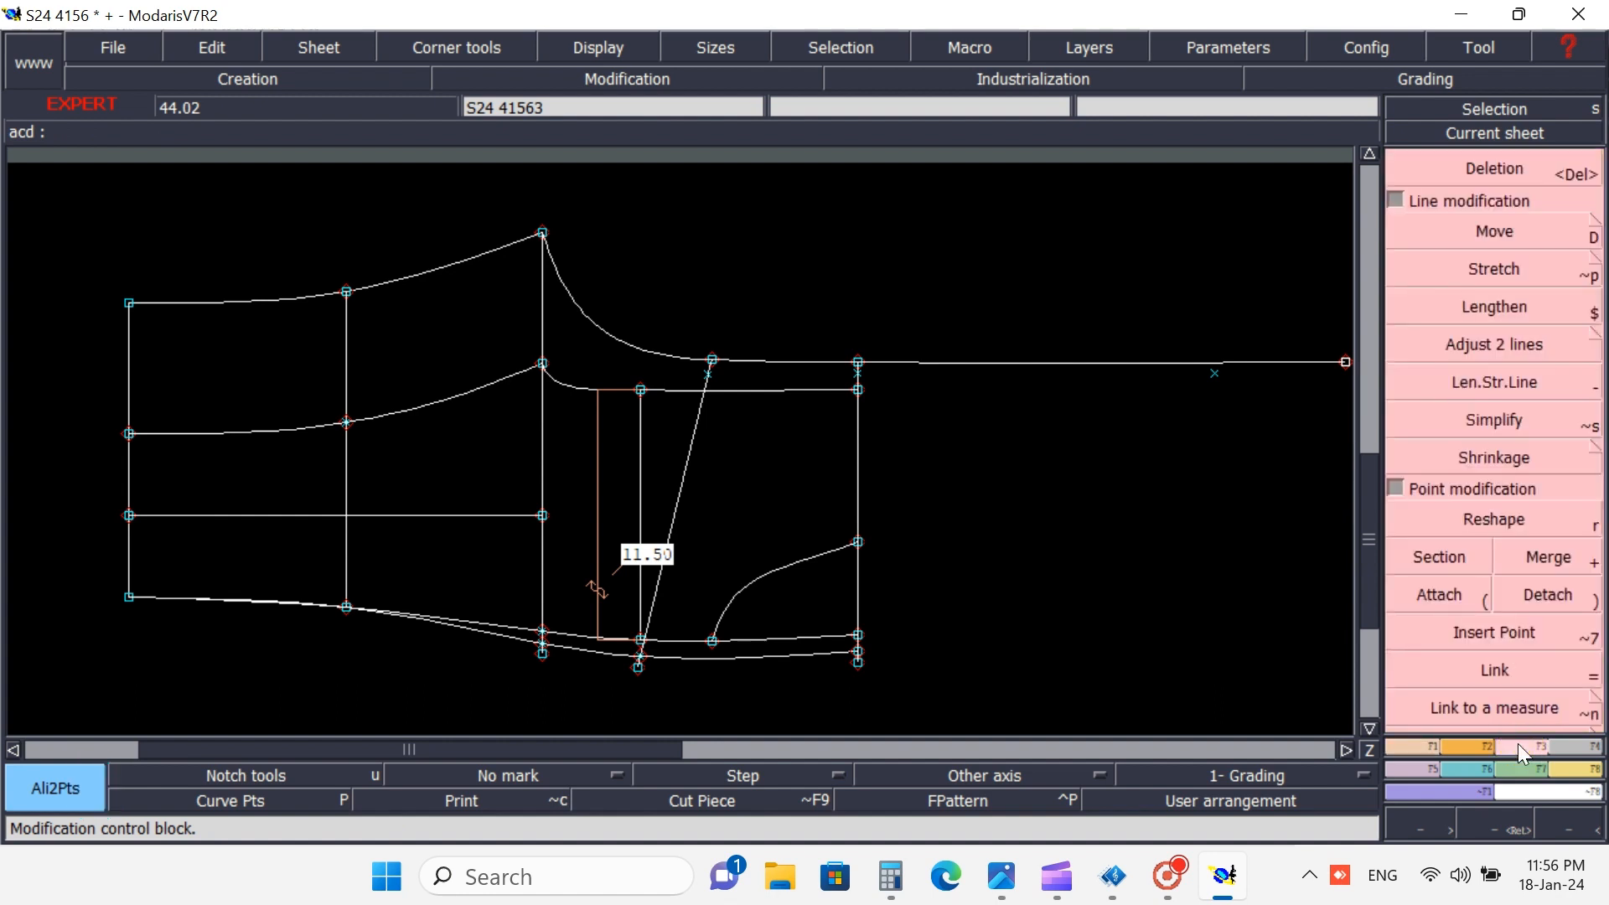
click(1482, 163)
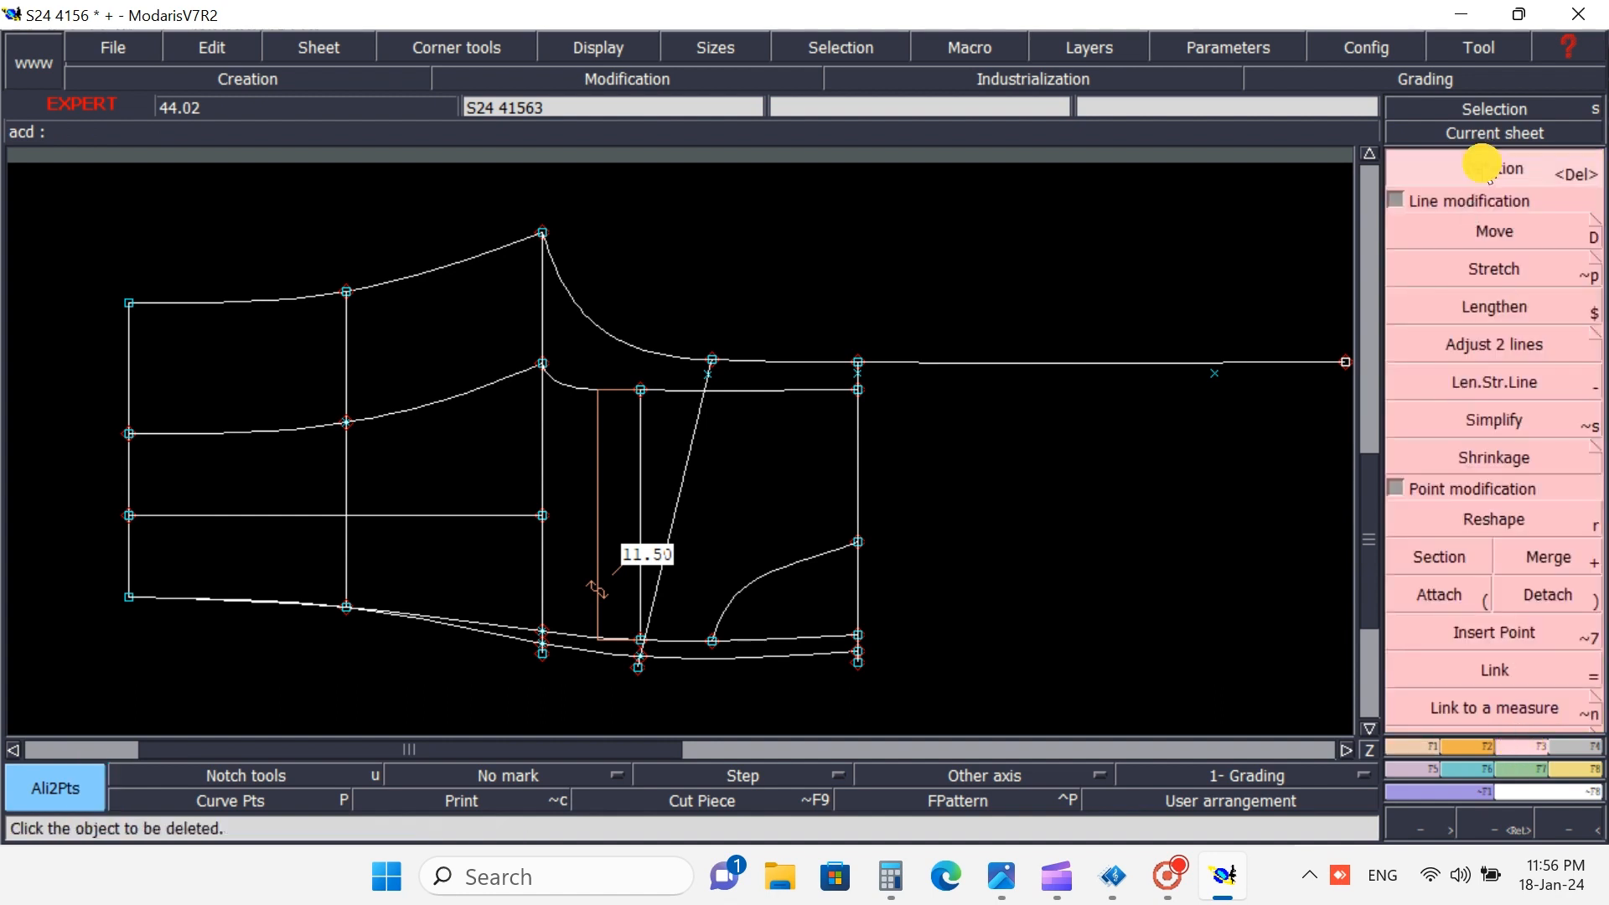
click(710, 658)
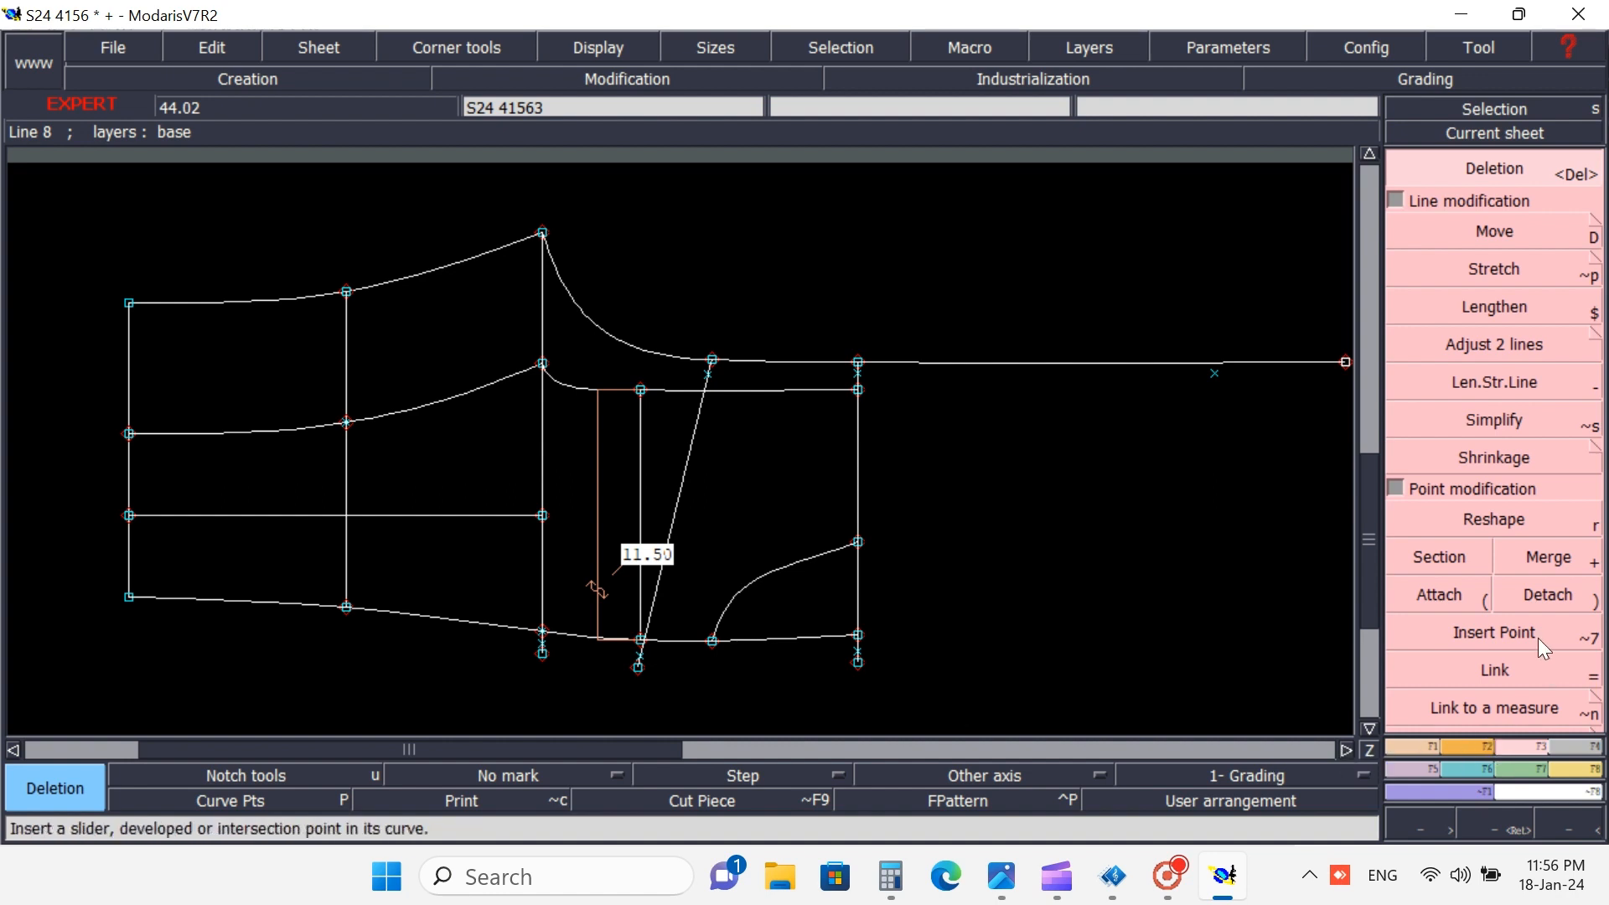
- Redraw the back side seam as a Bezier curve from the hem corner through the knee, crotch and hip line ends to the waist line end
click(1411, 746)
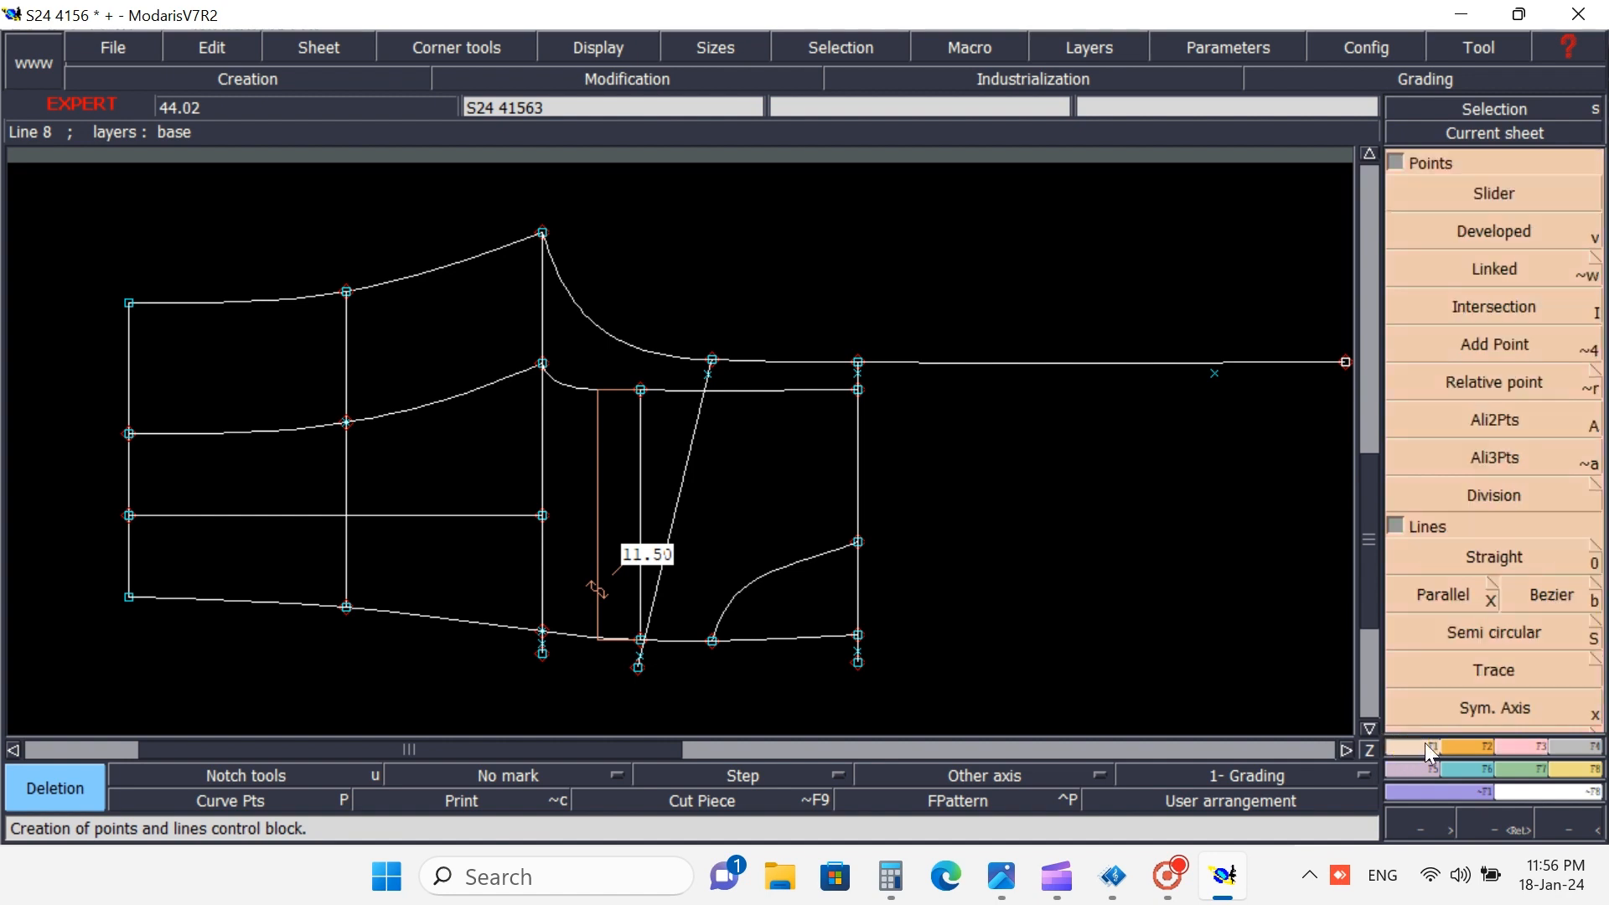
click(1552, 594)
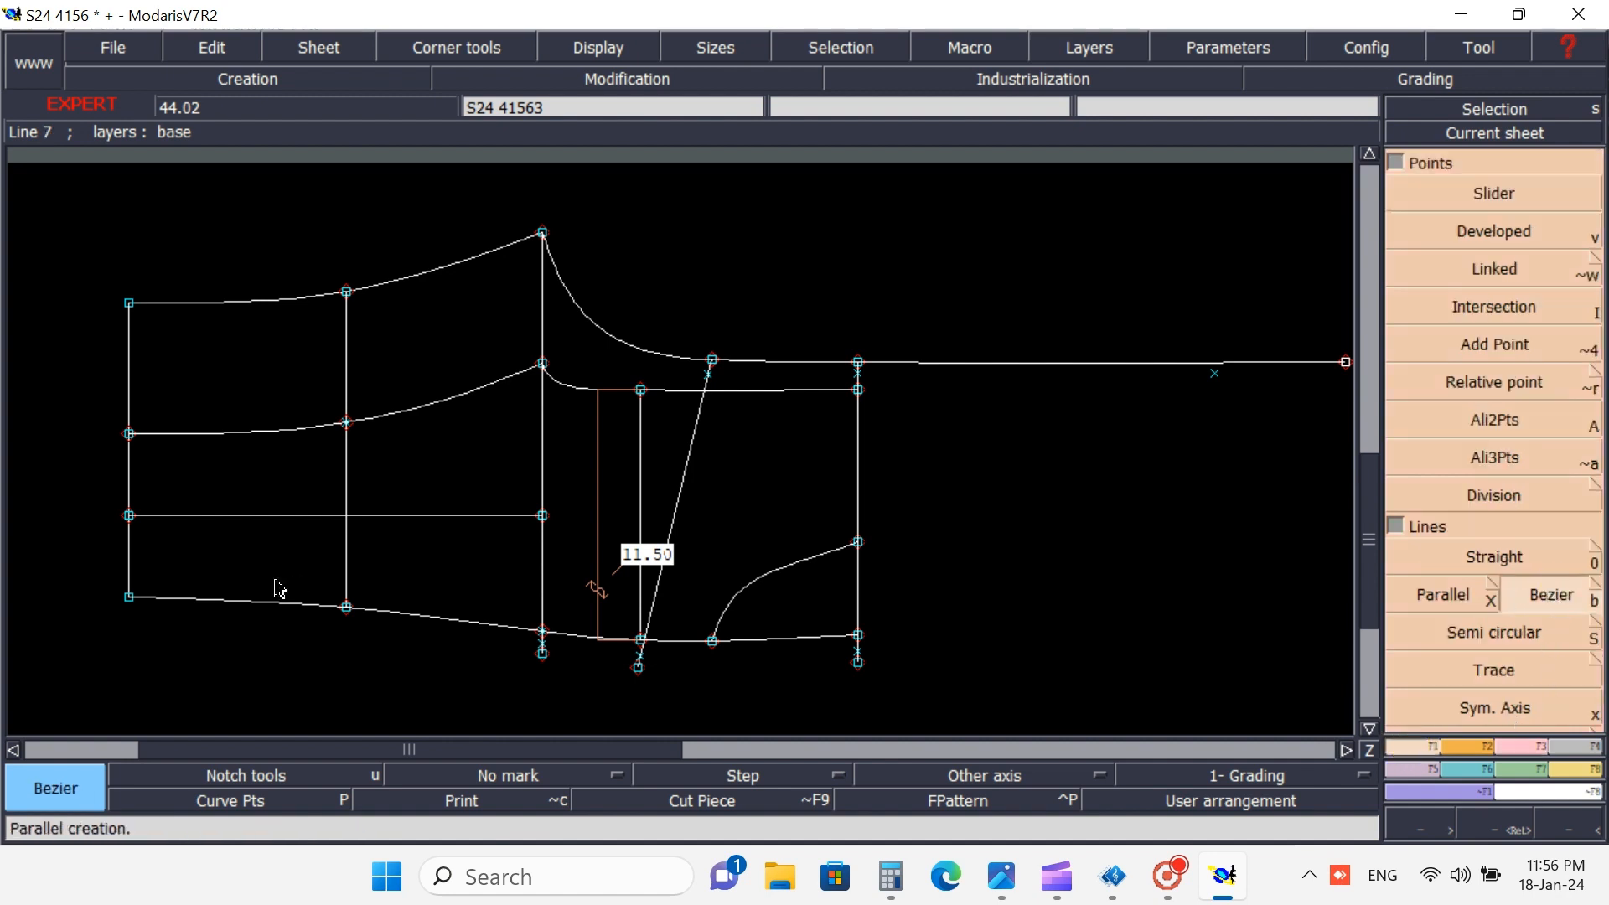
click(130, 601)
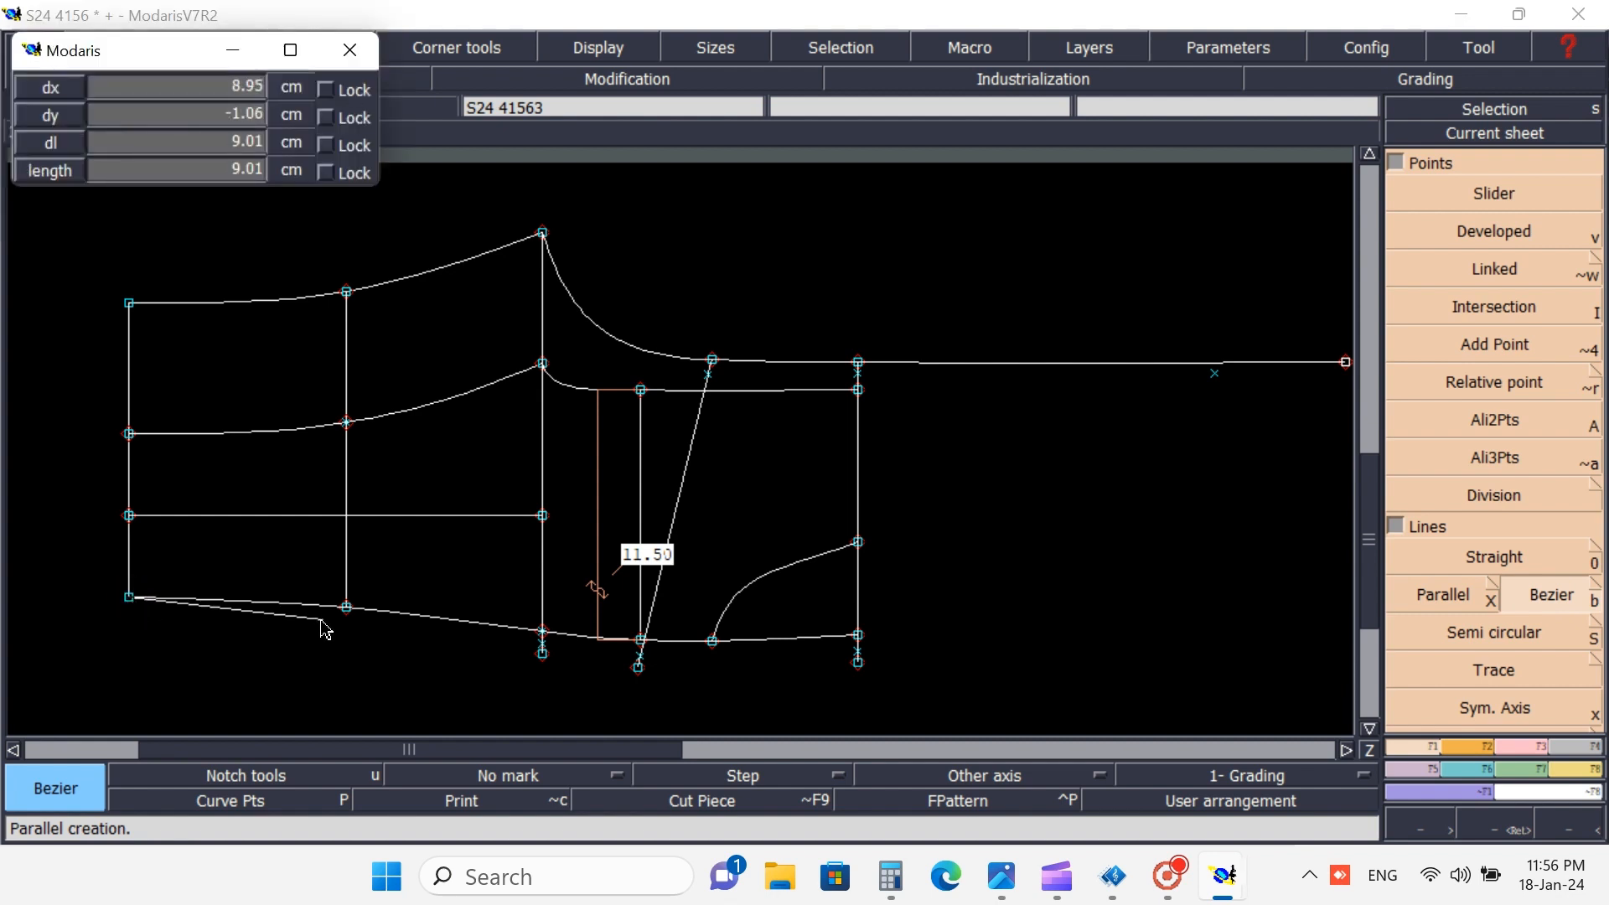
click(545, 664)
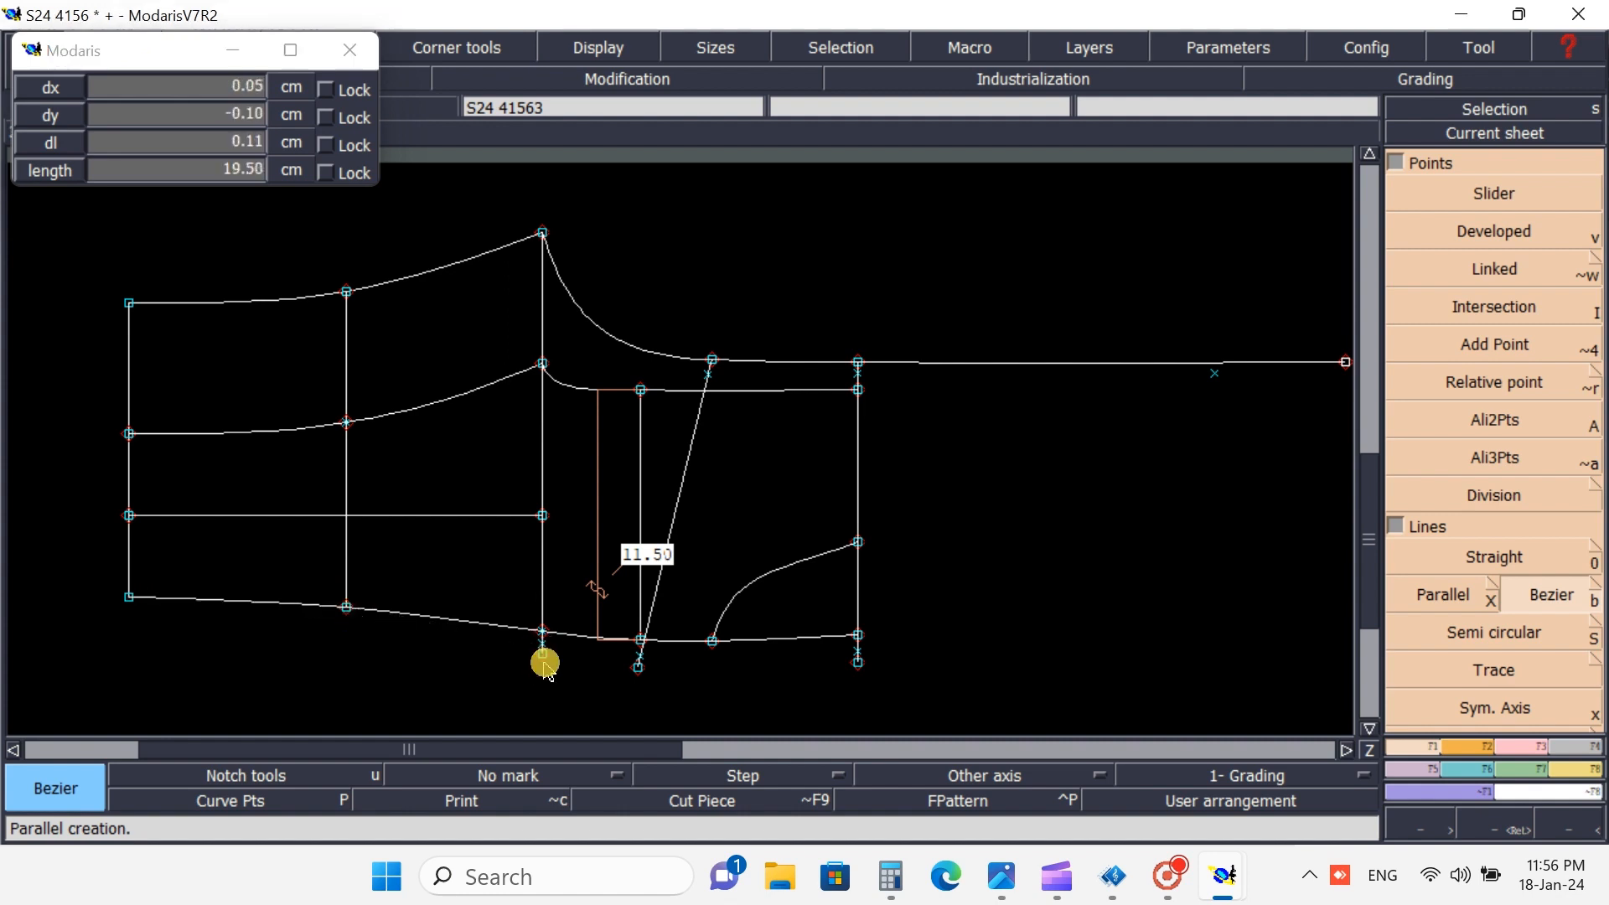
click(637, 666)
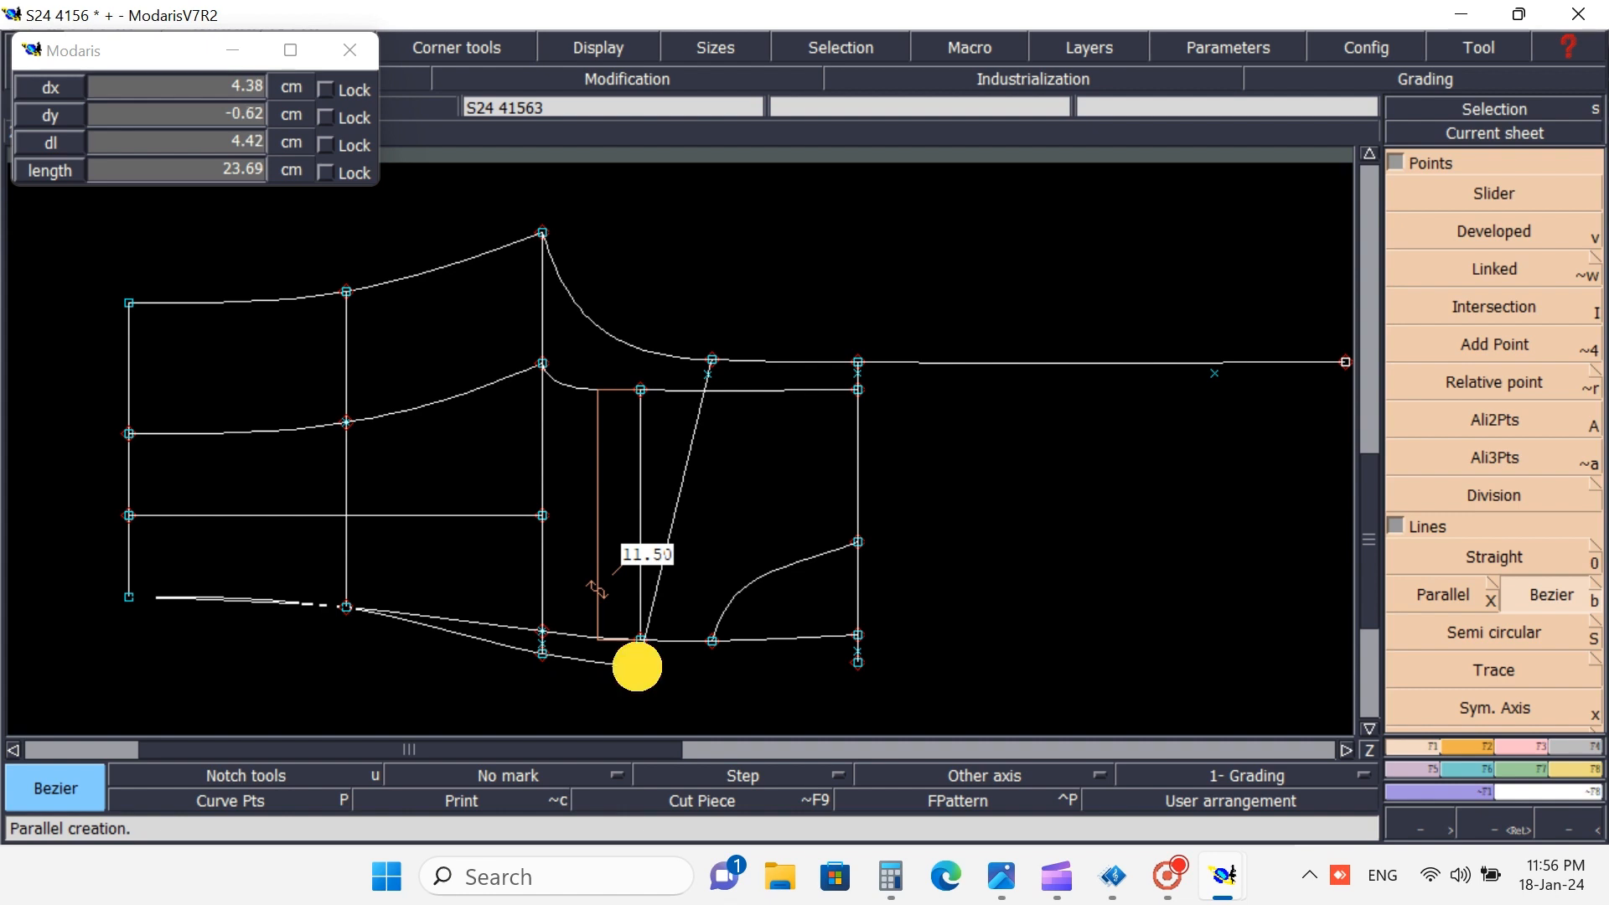
right_click(858, 662)
key(shift)
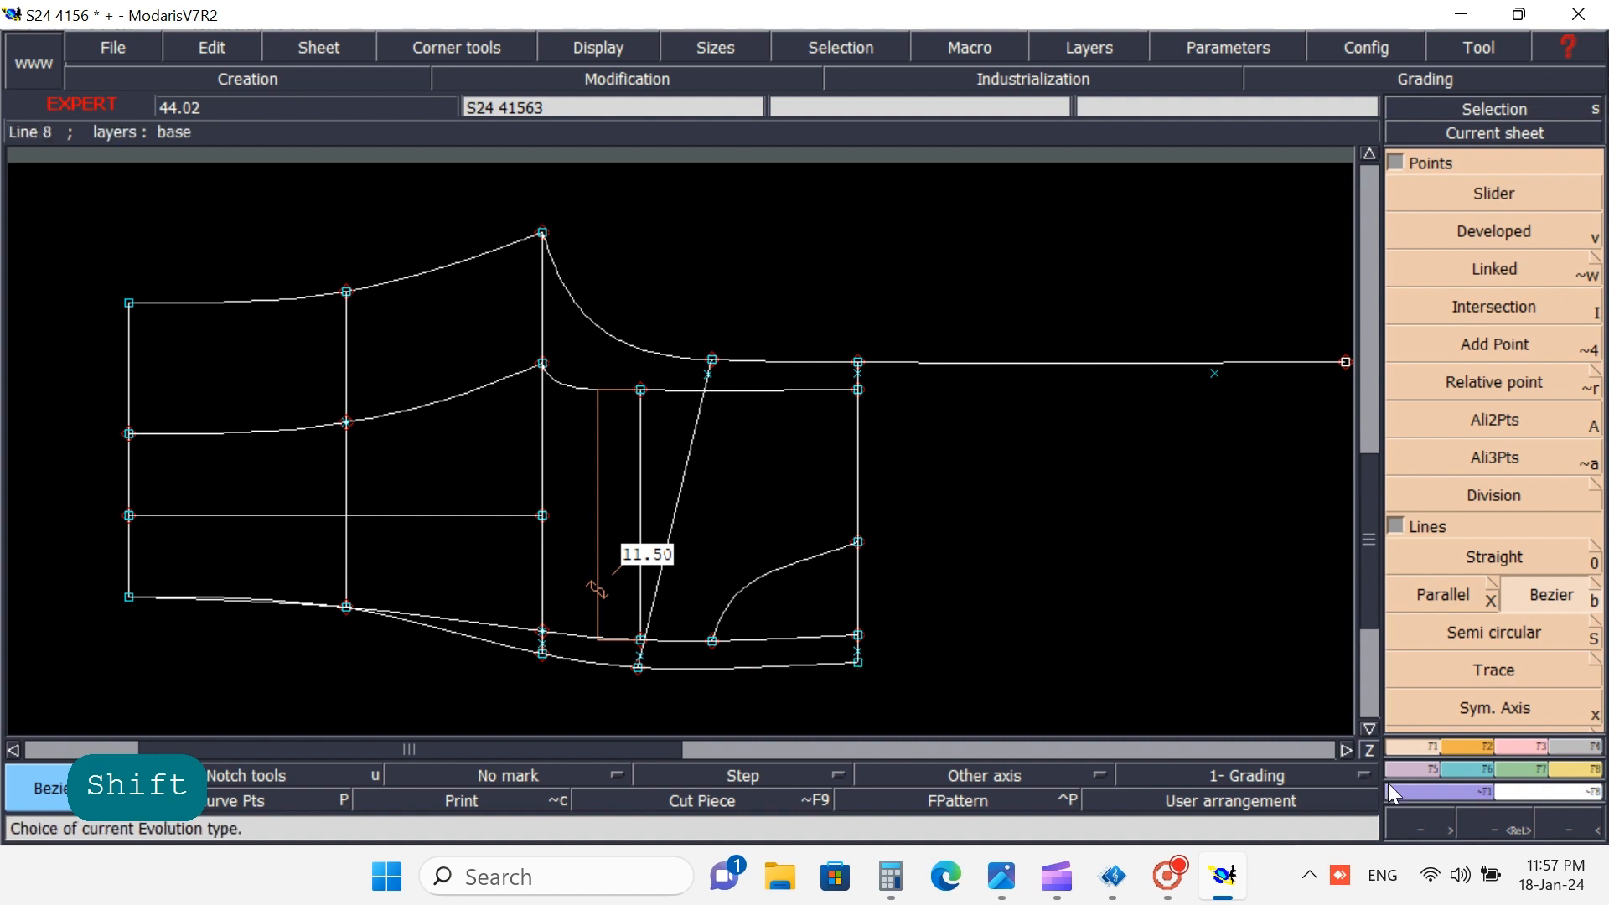
- Delete the three leftover construction points beside the crotch, hip and waist line ends at the back side seam
click(1490, 823)
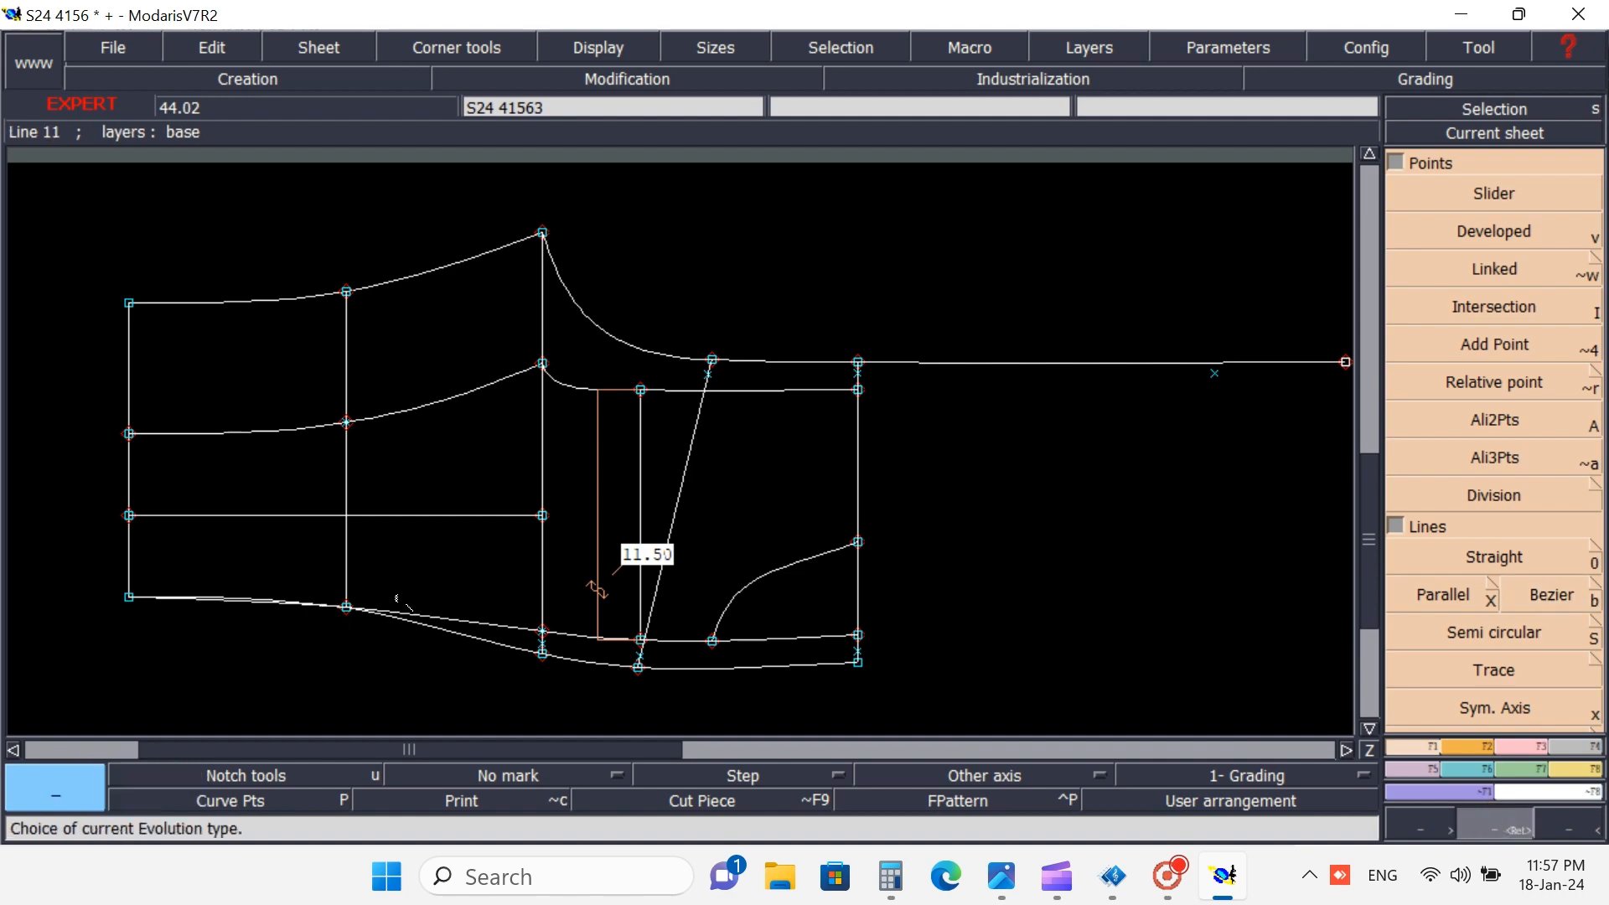
click(494, 621)
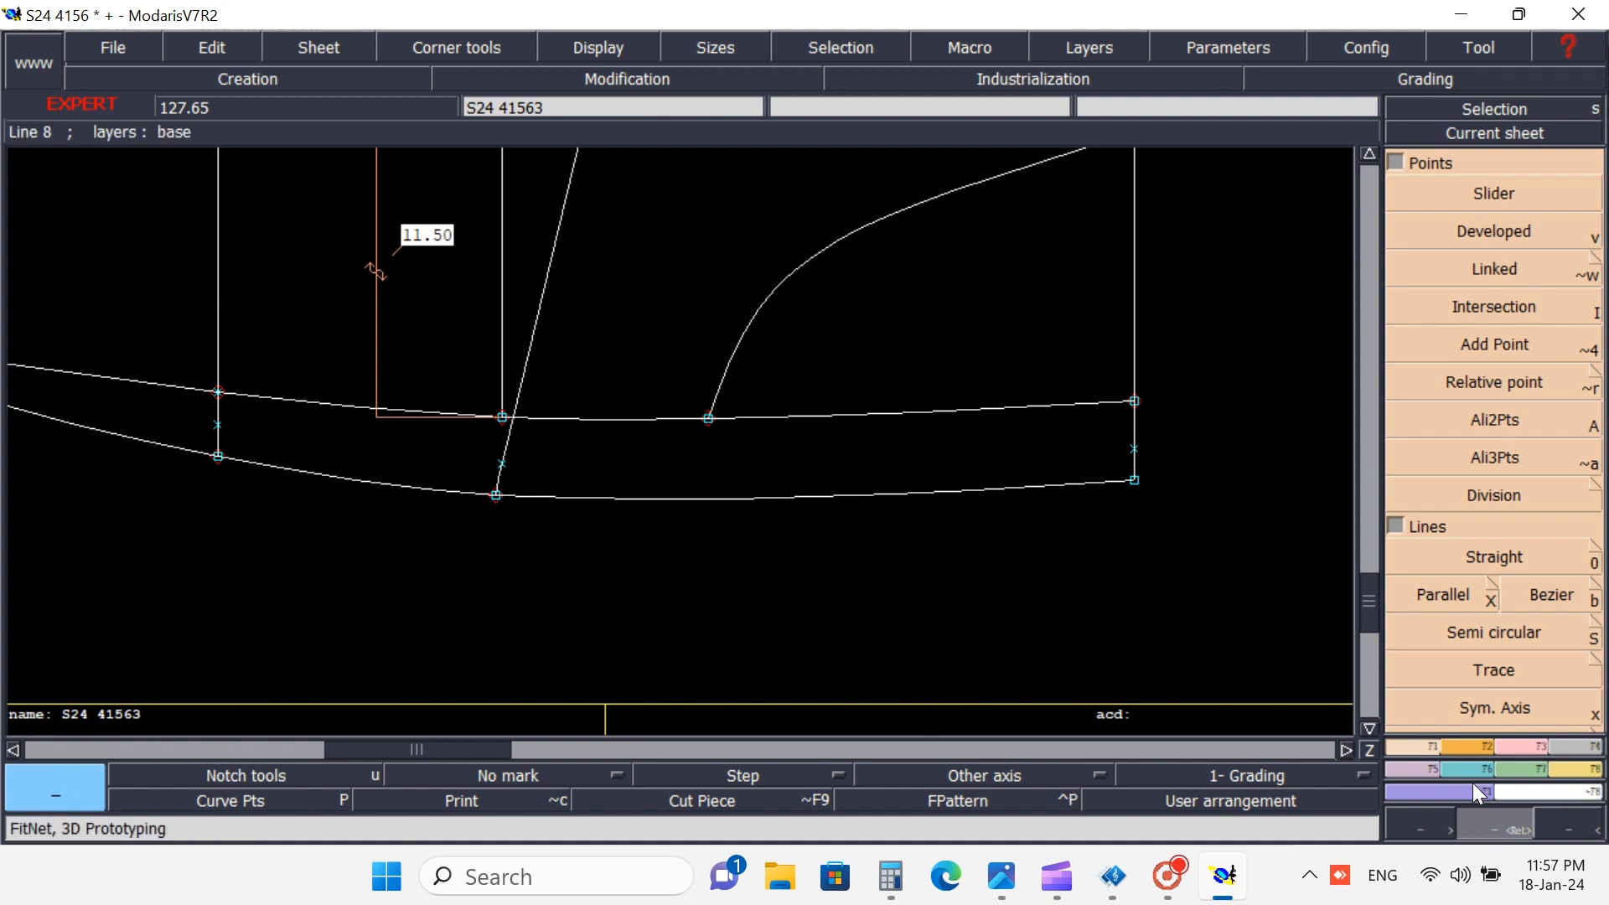
click(1514, 747)
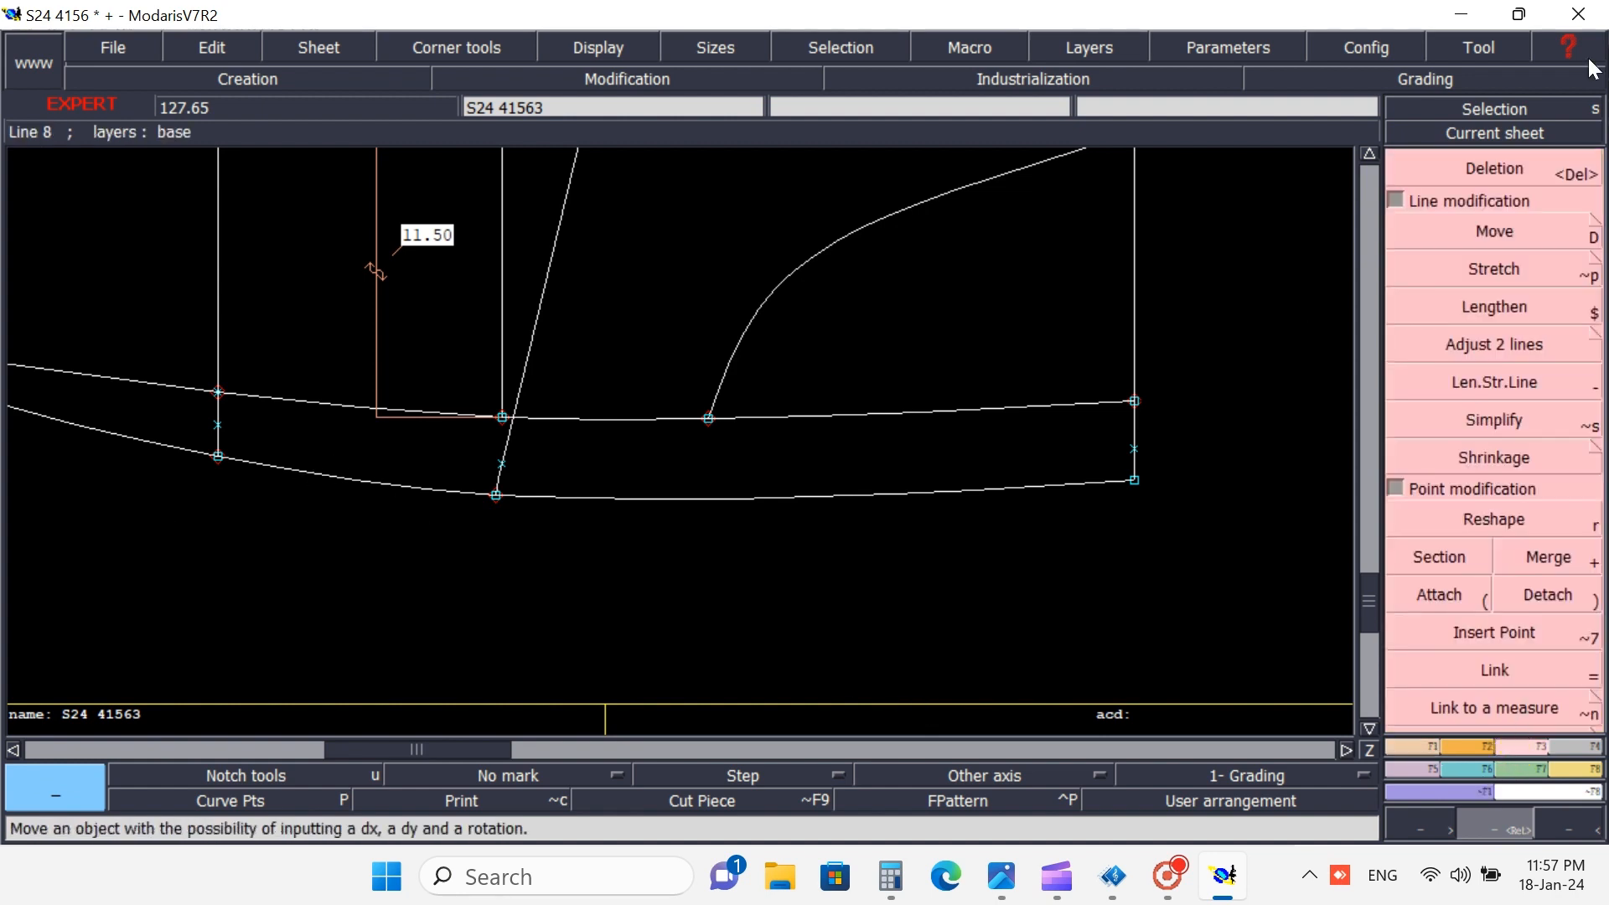
click(1471, 173)
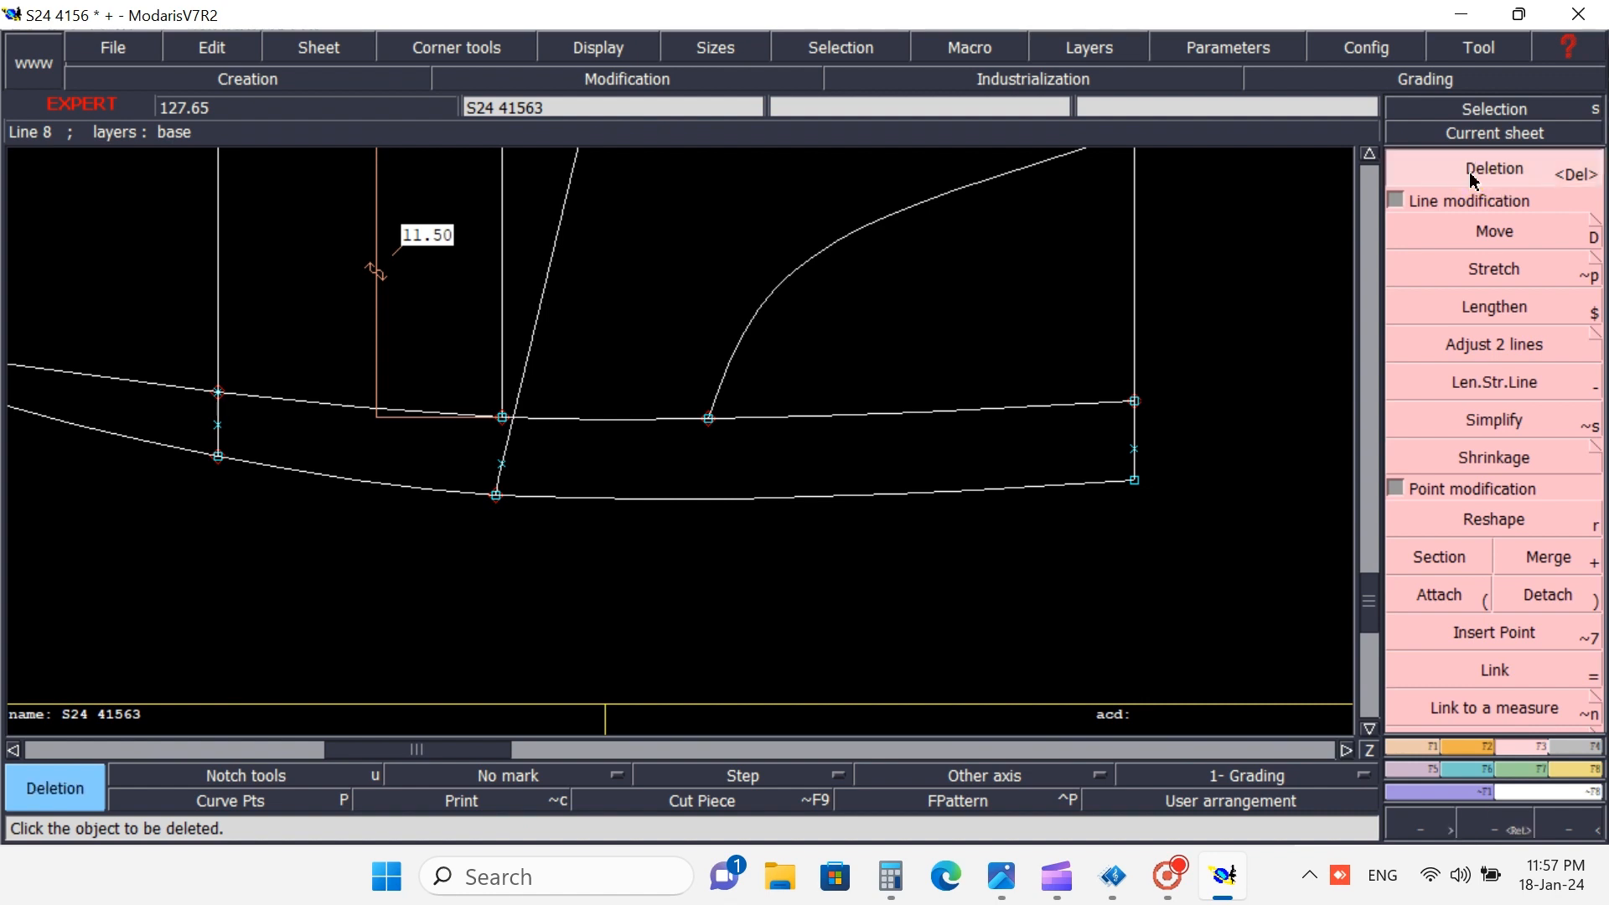
click(218, 426)
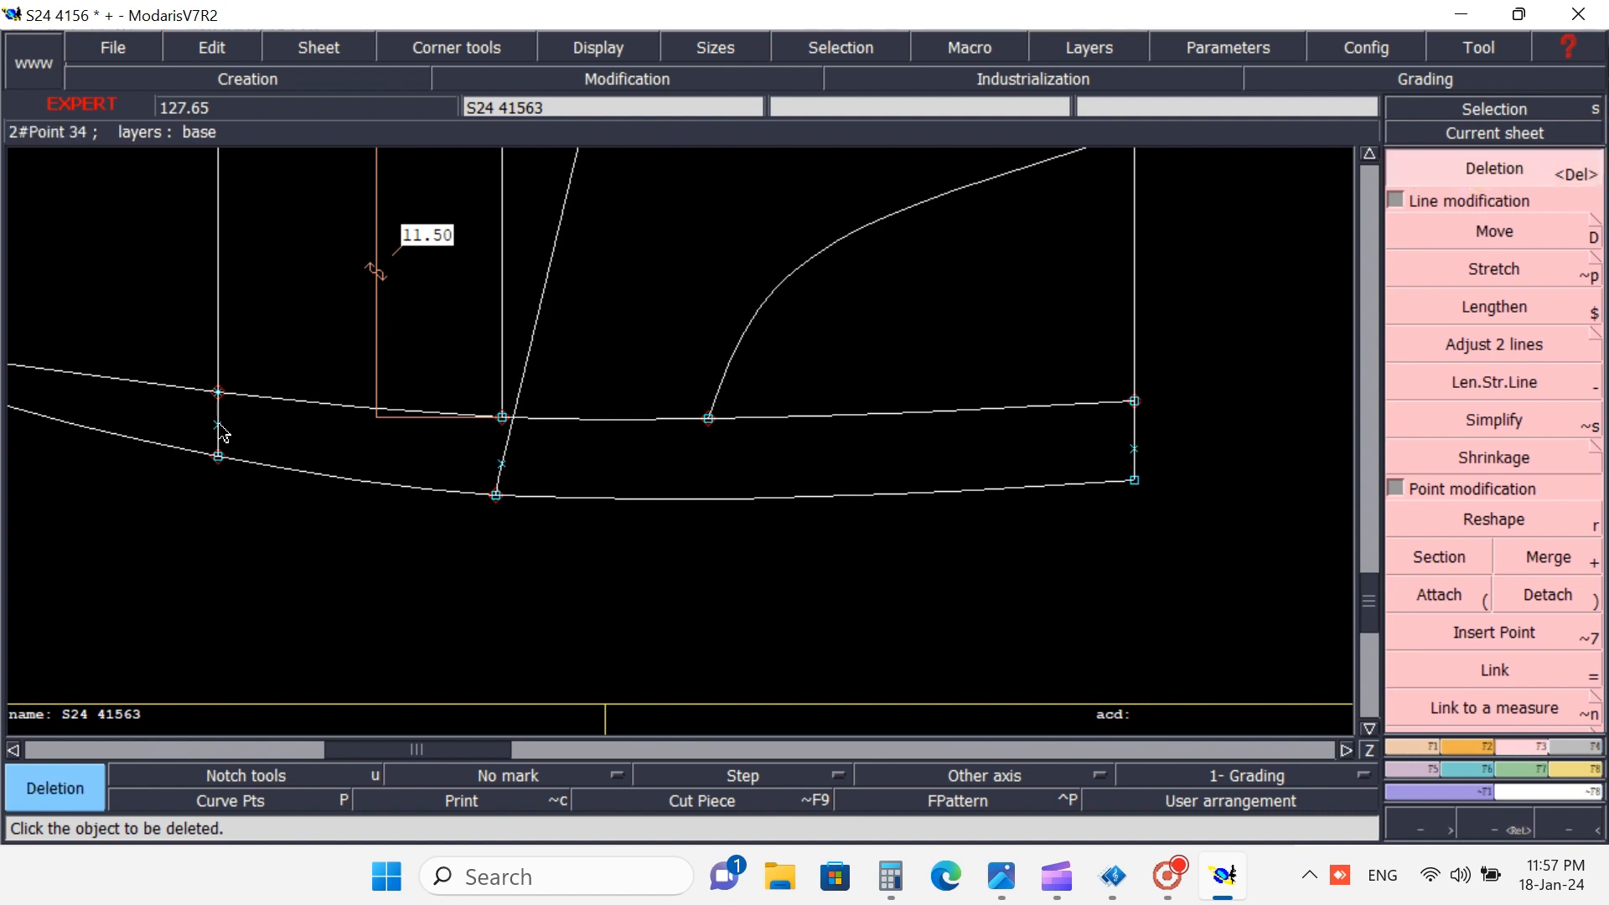
click(506, 465)
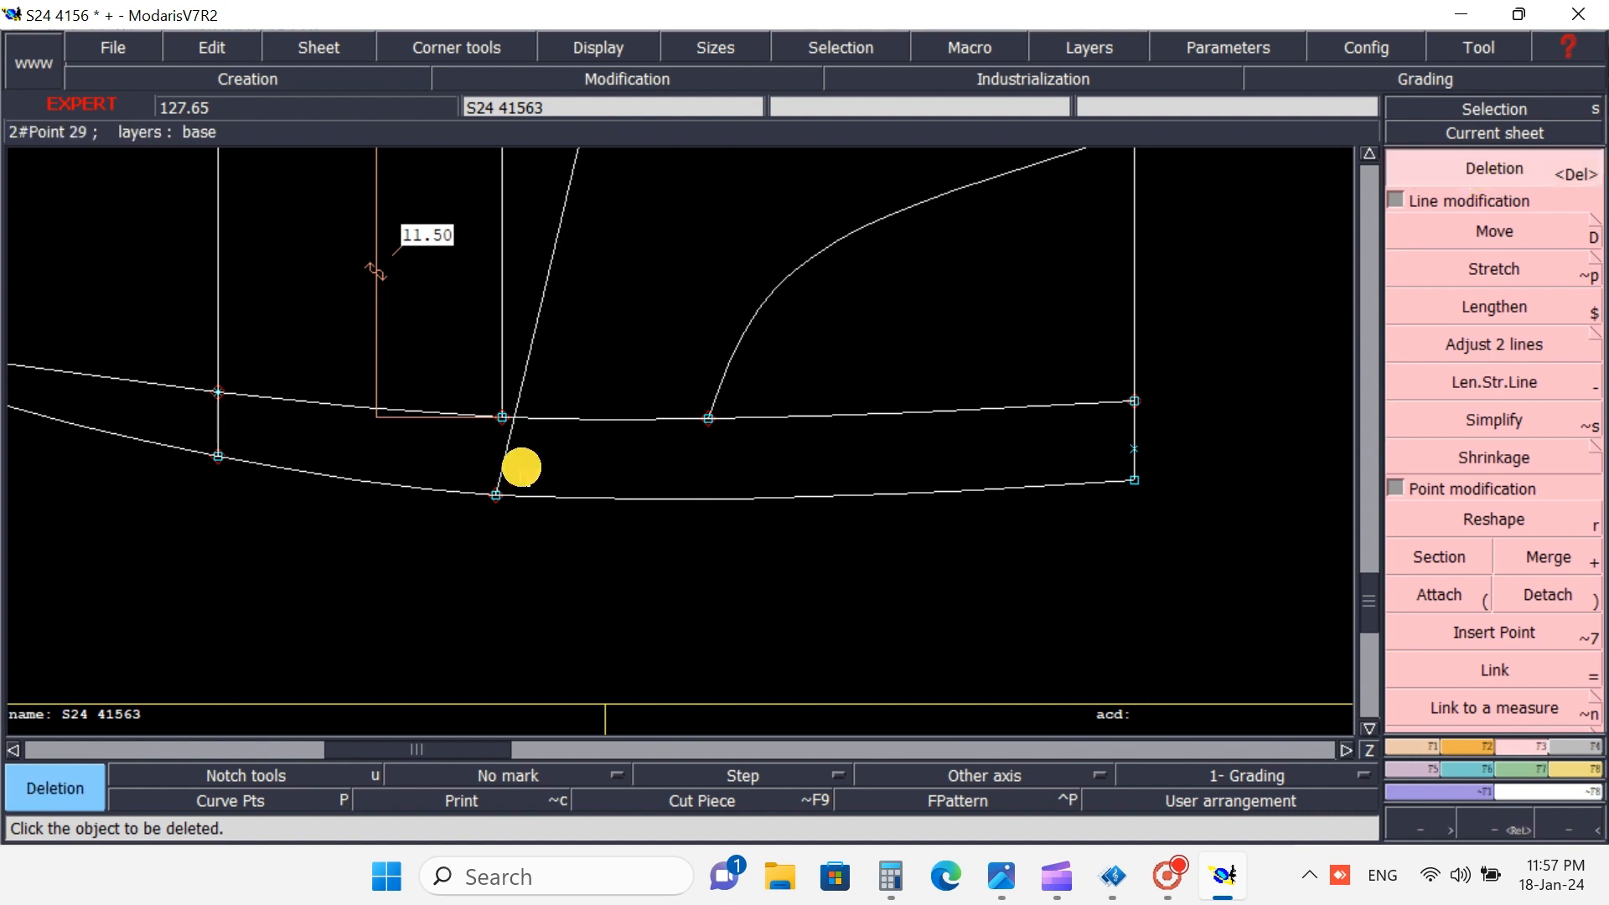
click(1135, 450)
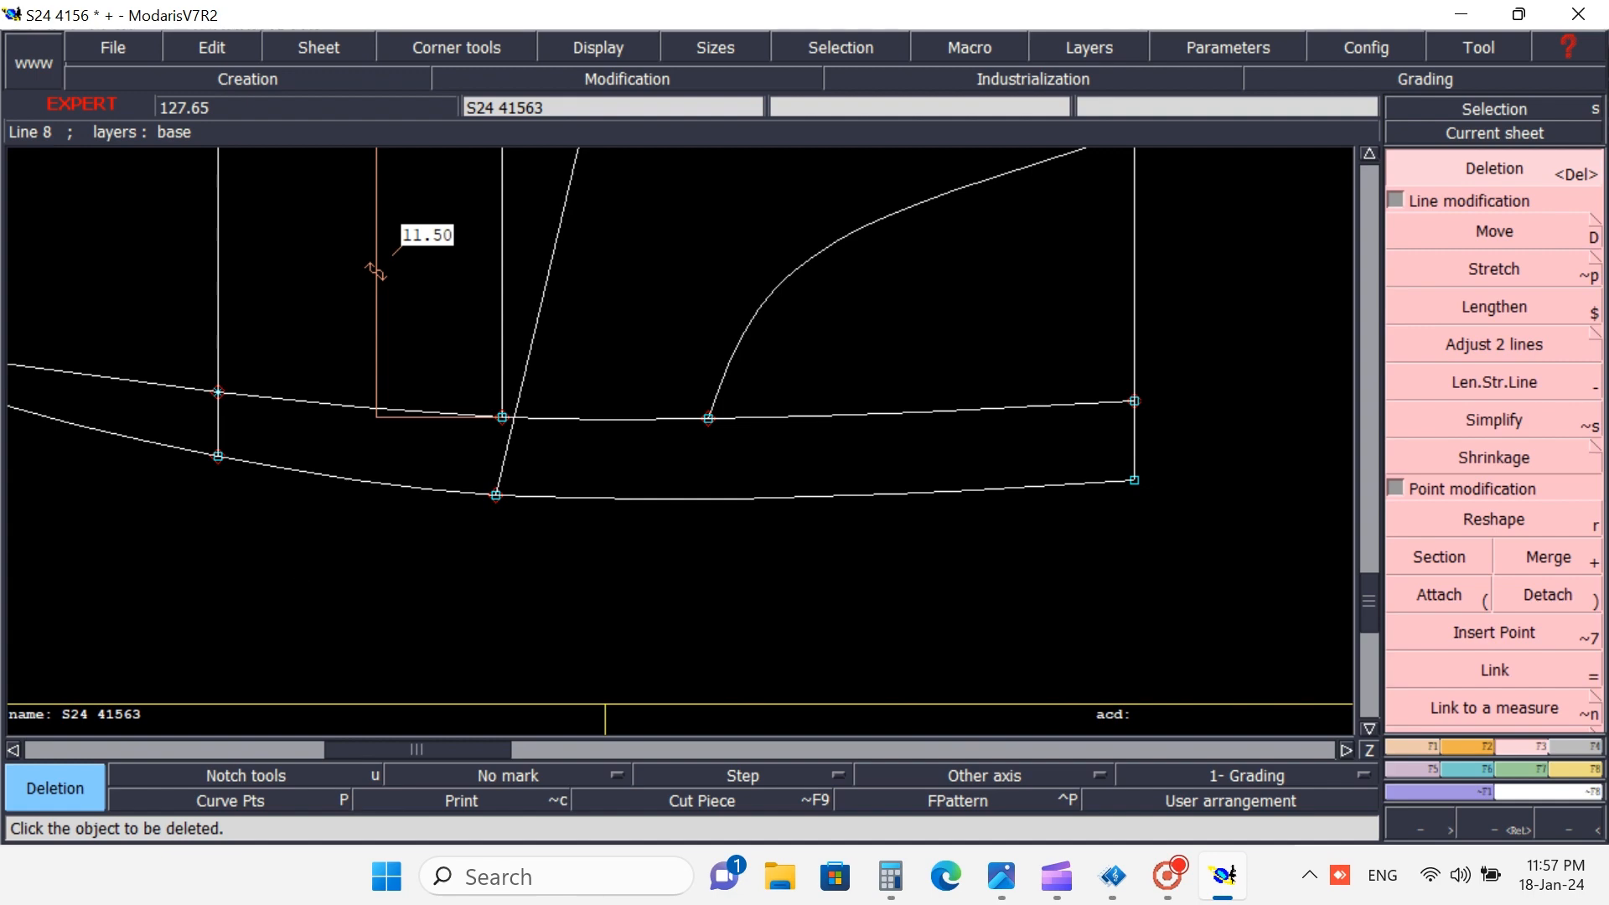
- Delete the three leftover construction points below the centre back line, at its extension, the waist line and the hip line
click(1562, 829)
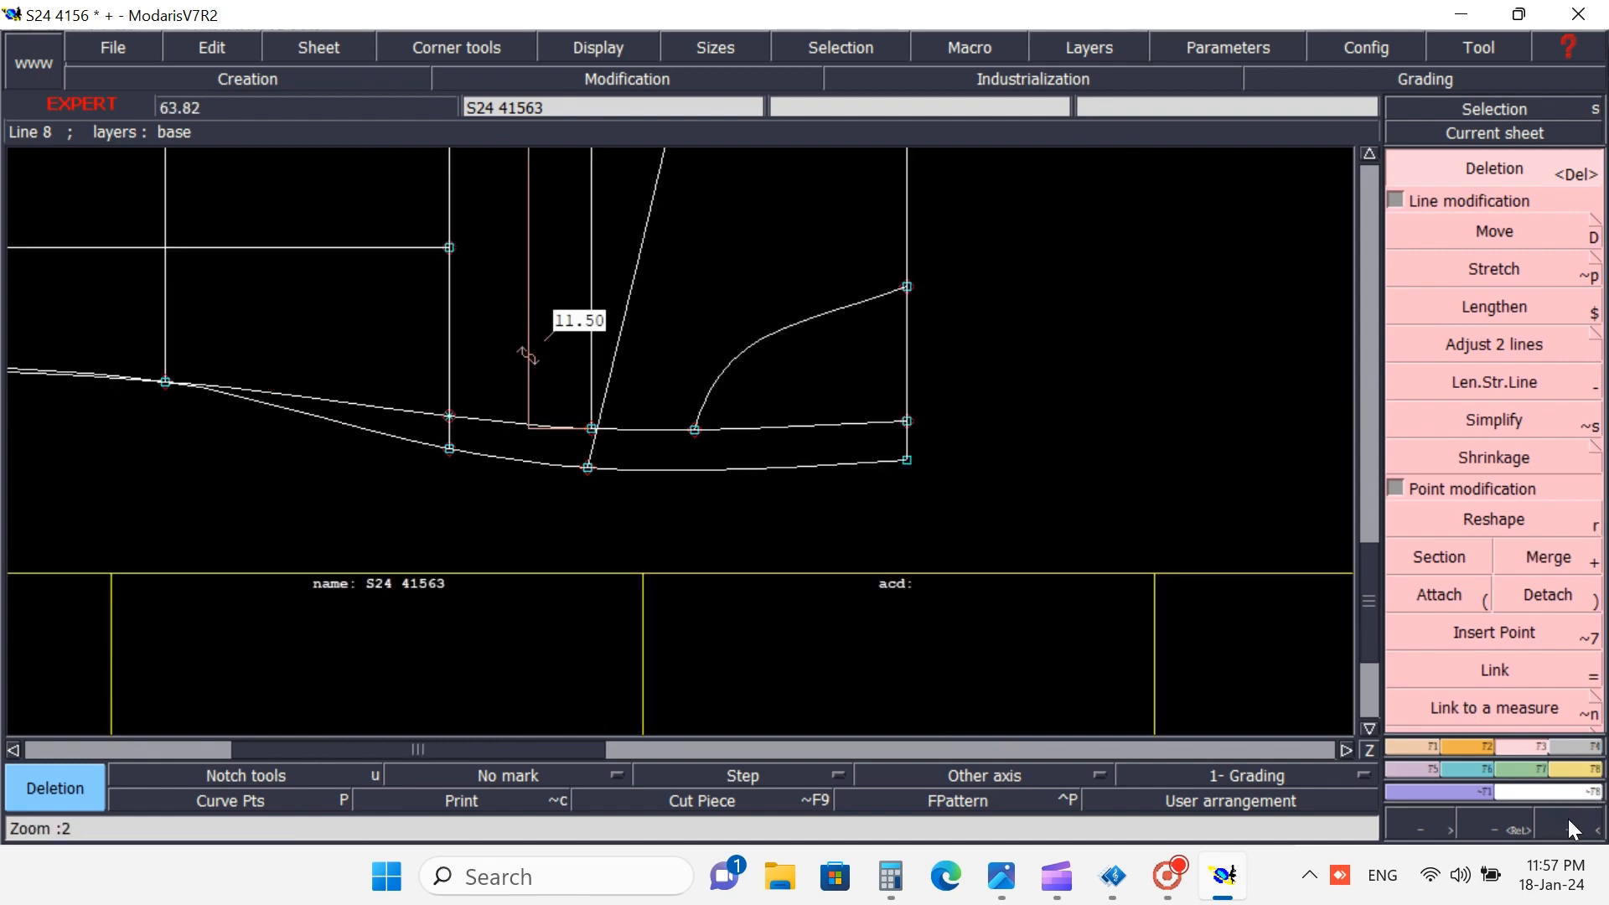
click(1565, 829)
click(1566, 830)
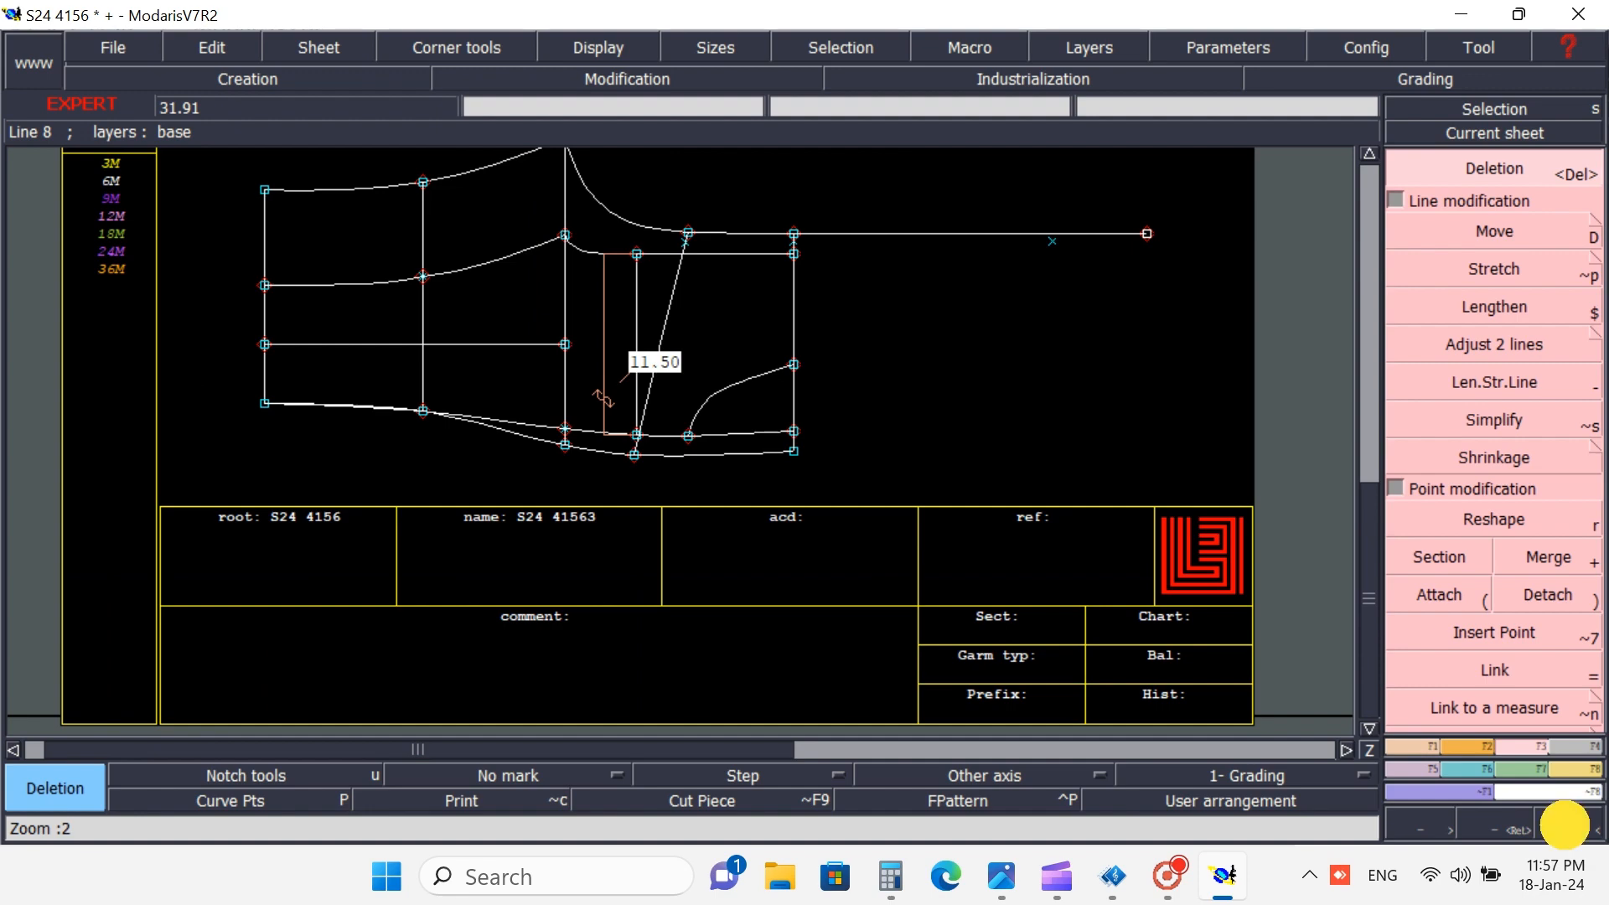
click(1509, 830)
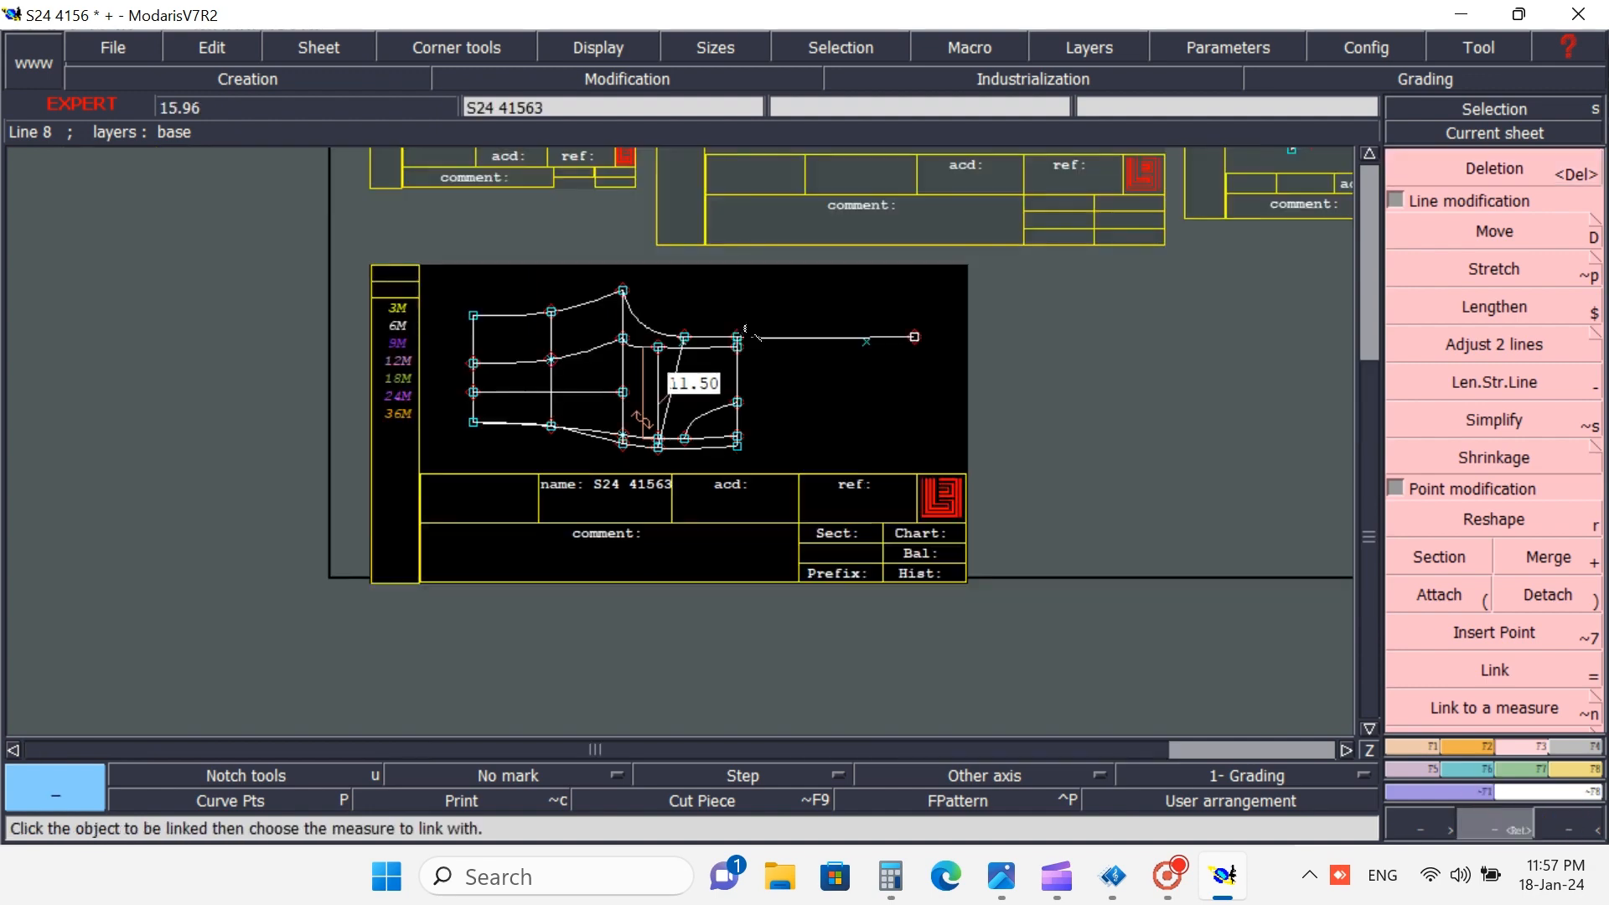
click(916, 393)
drag(916, 392, 978, 405)
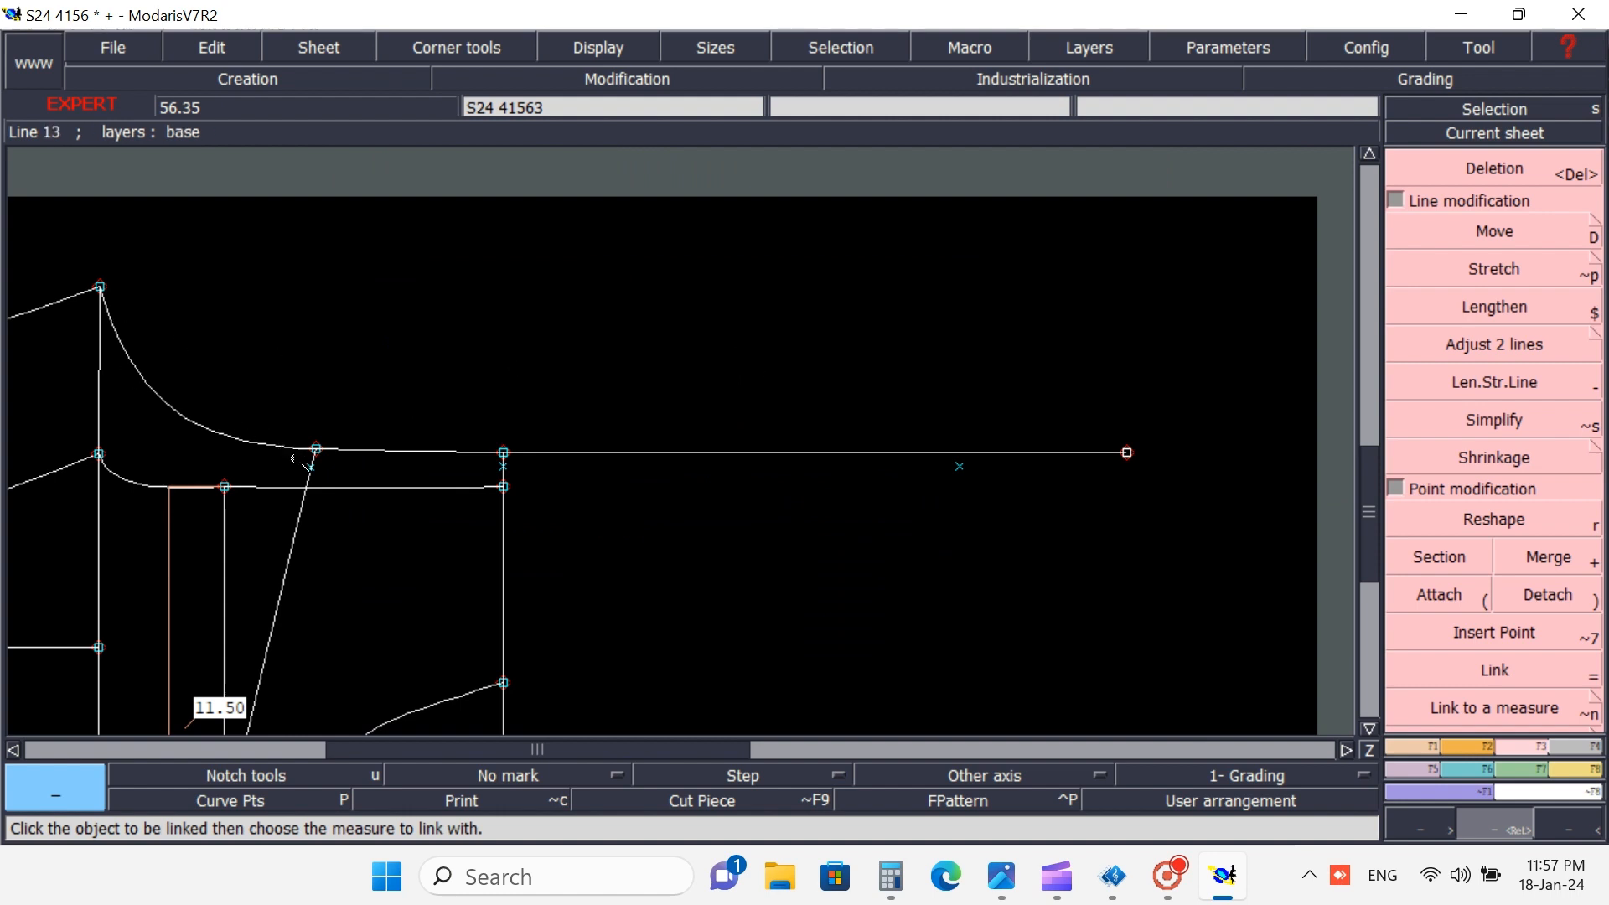
click(1448, 169)
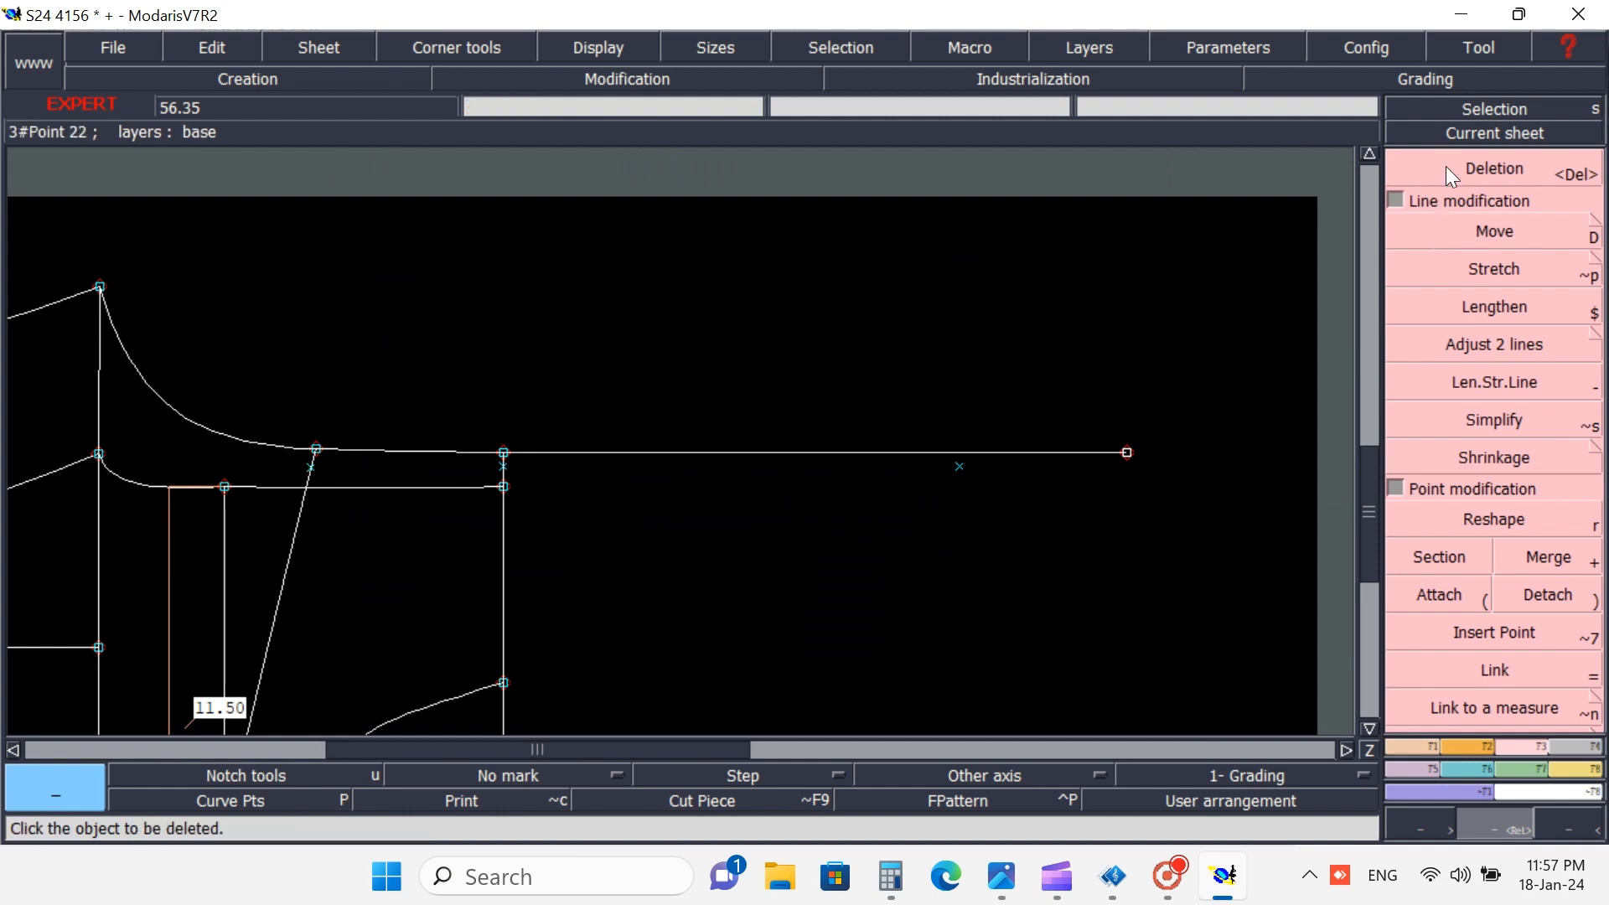
click(959, 466)
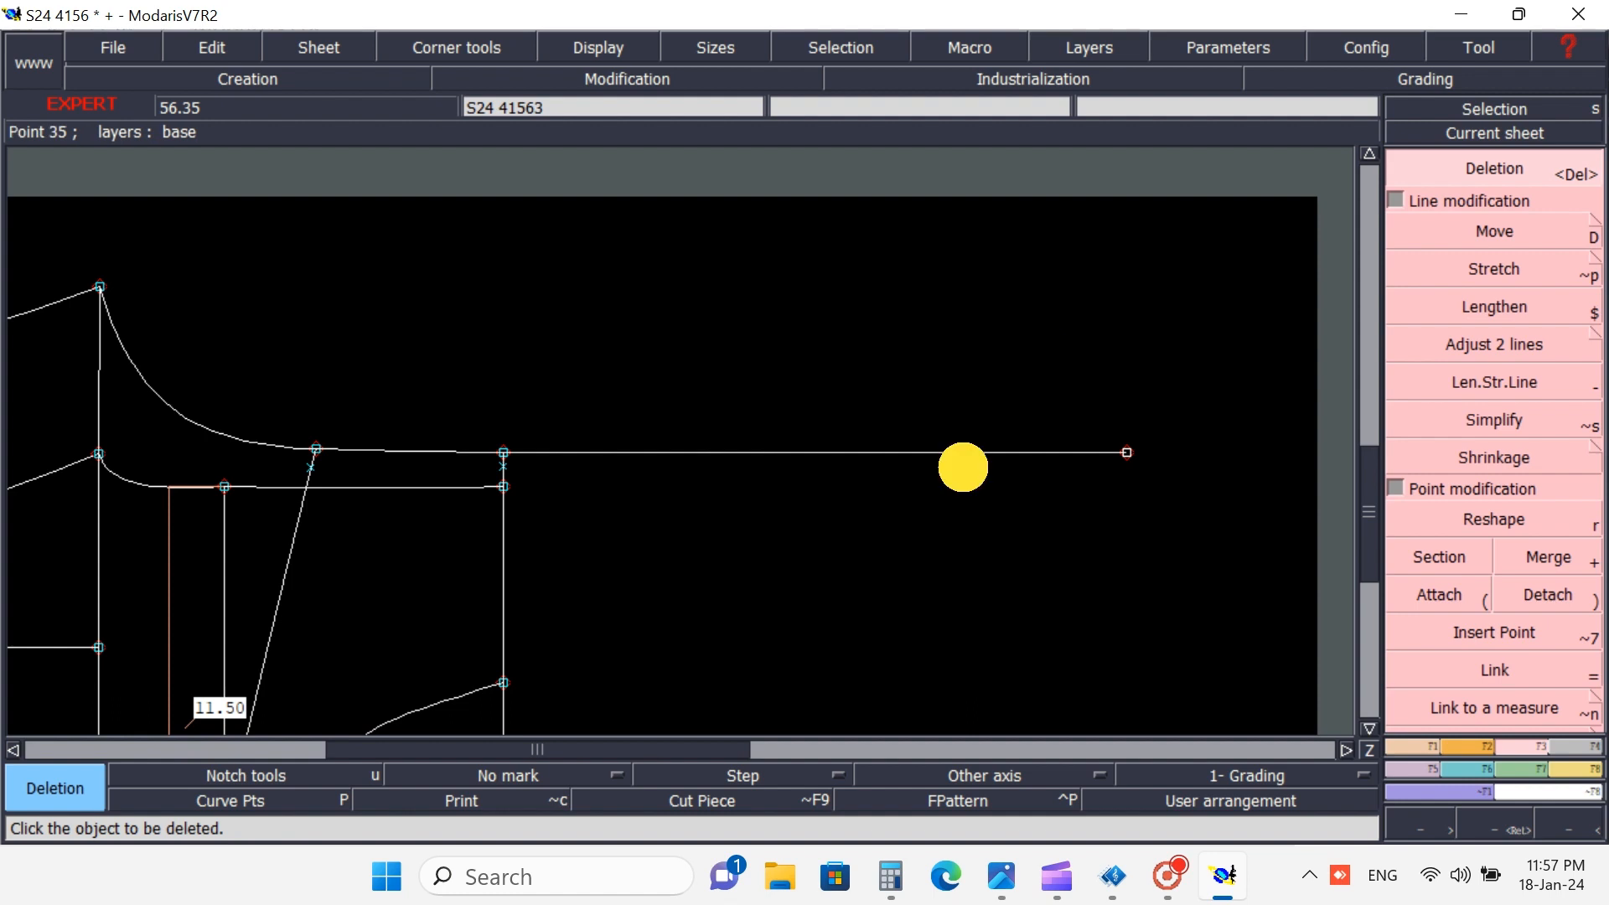
click(503, 466)
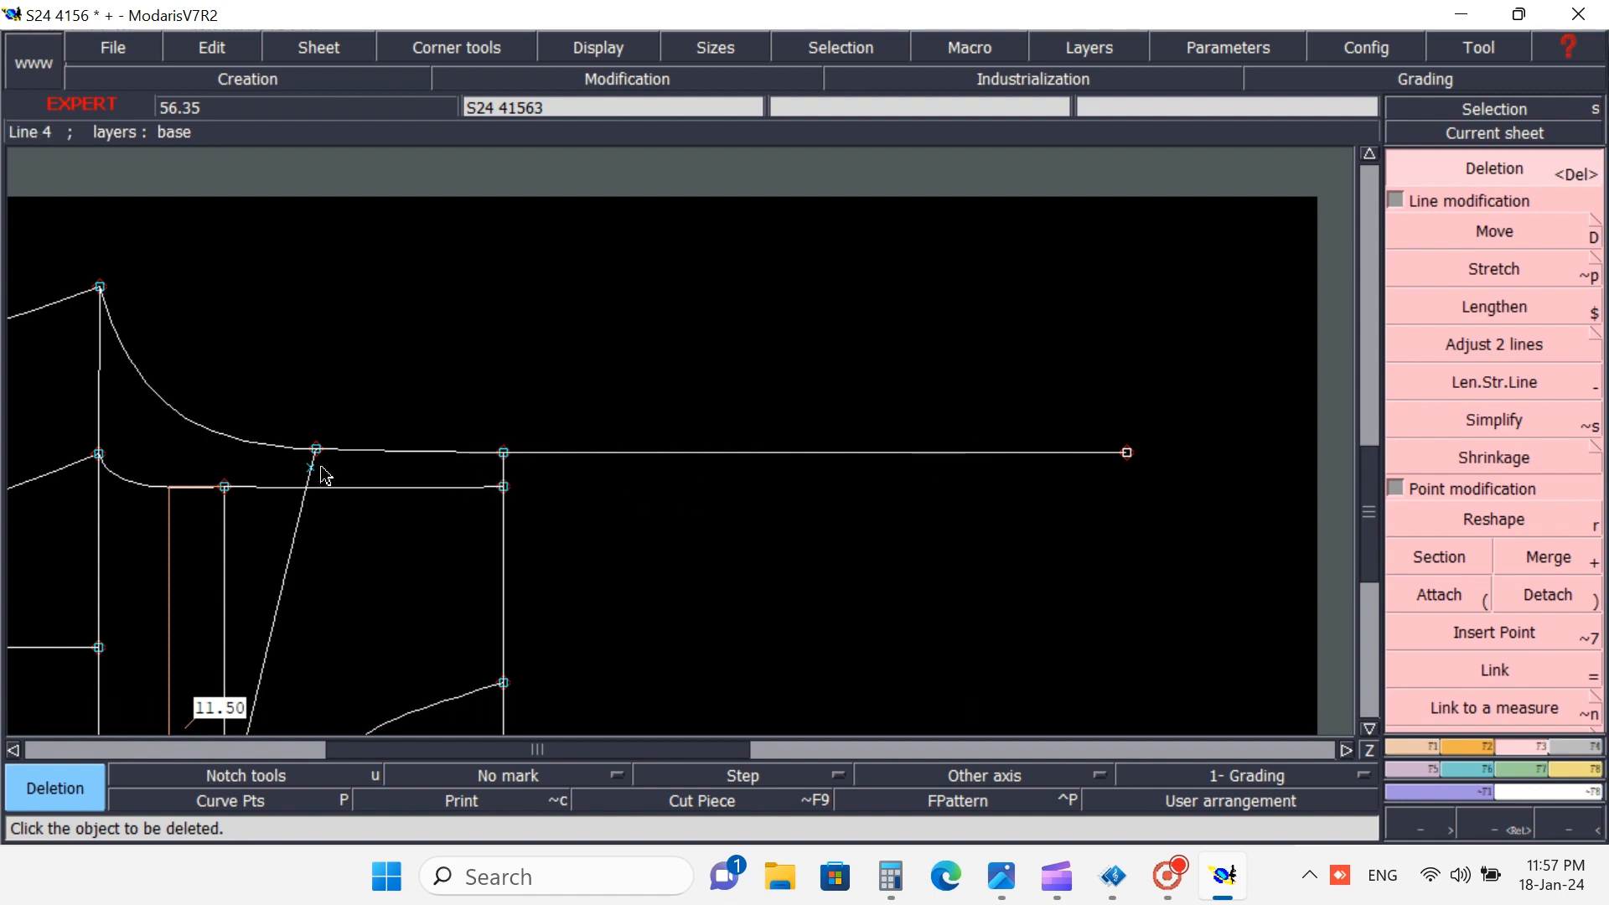
click(311, 467)
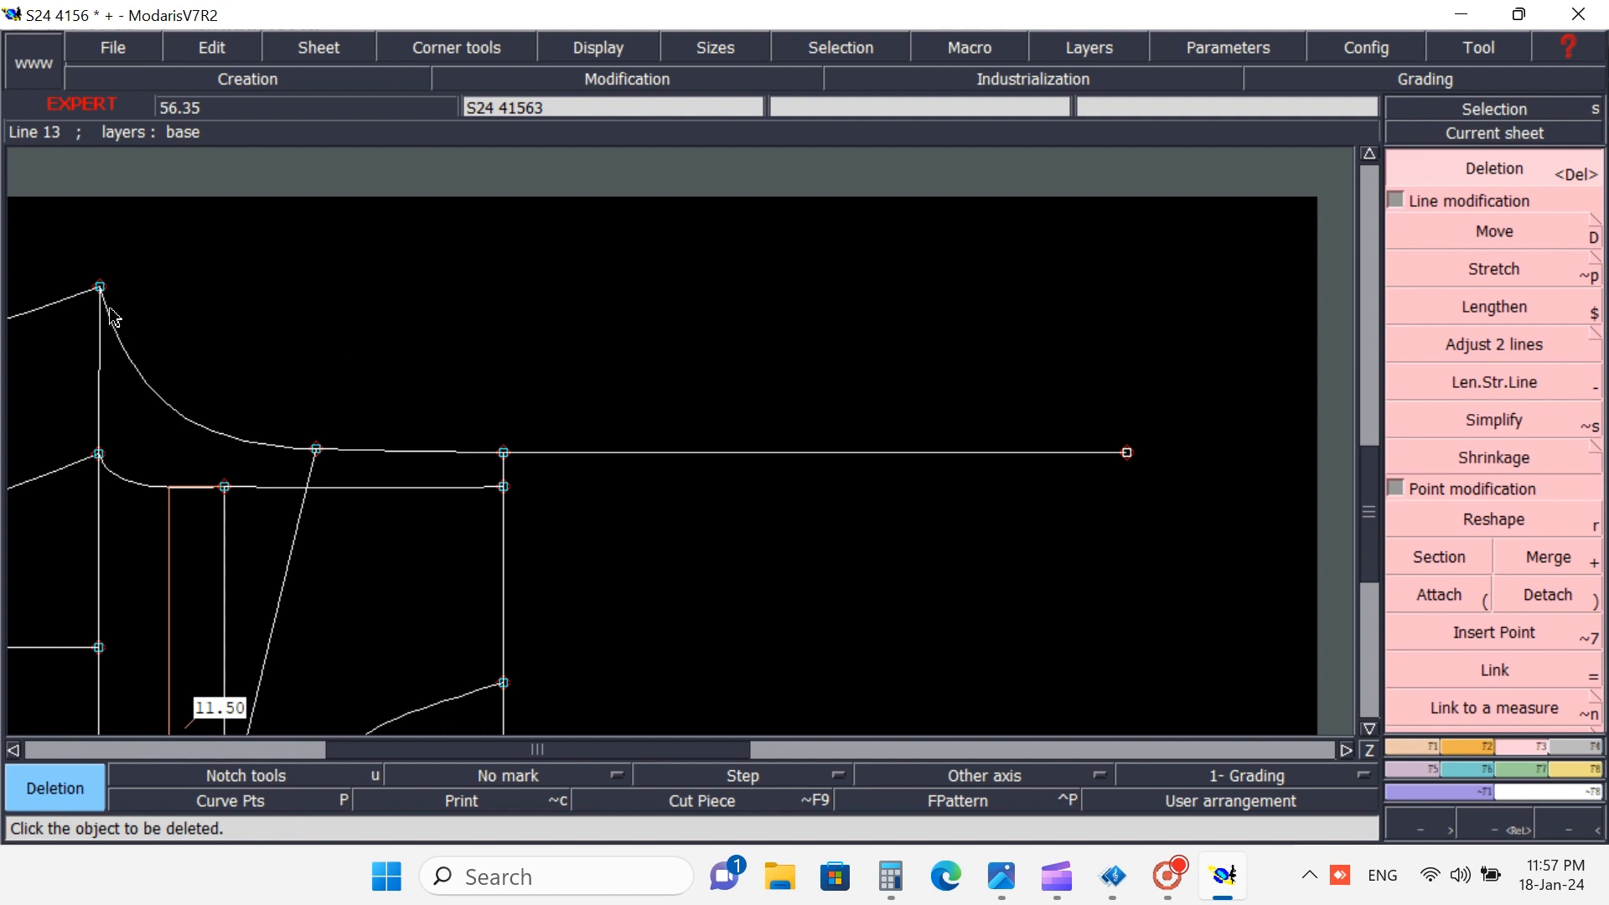
- Check the 6M back crotch + bib length in the chart image and place a developed point 34.5 cm from the back crotch tip along the centre back line
click(1000, 882)
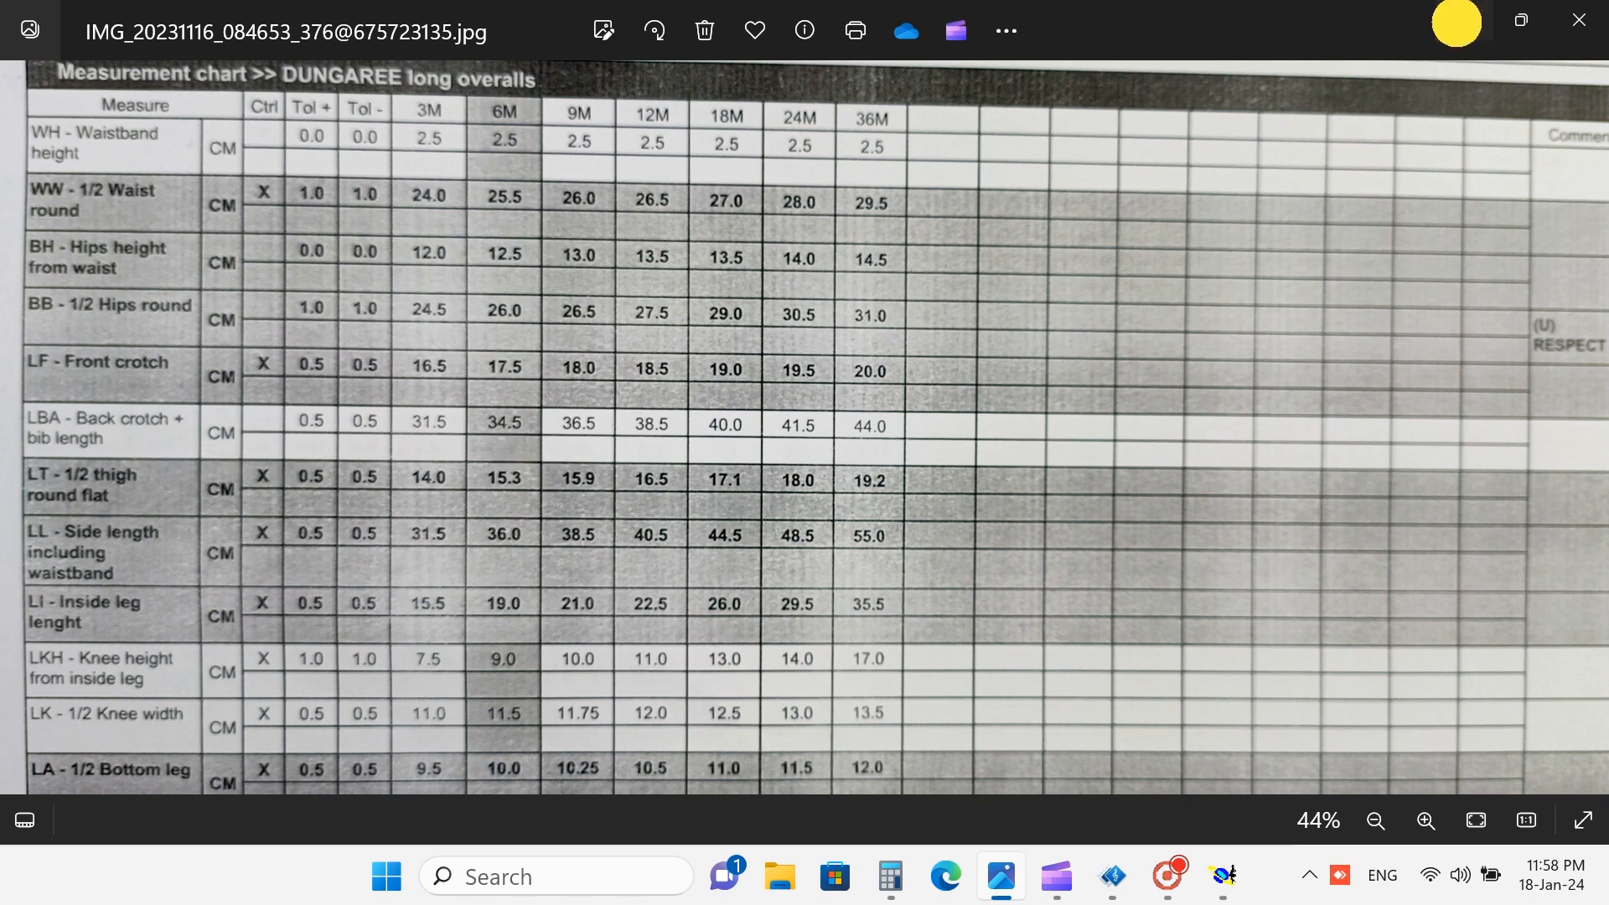
click(1460, 21)
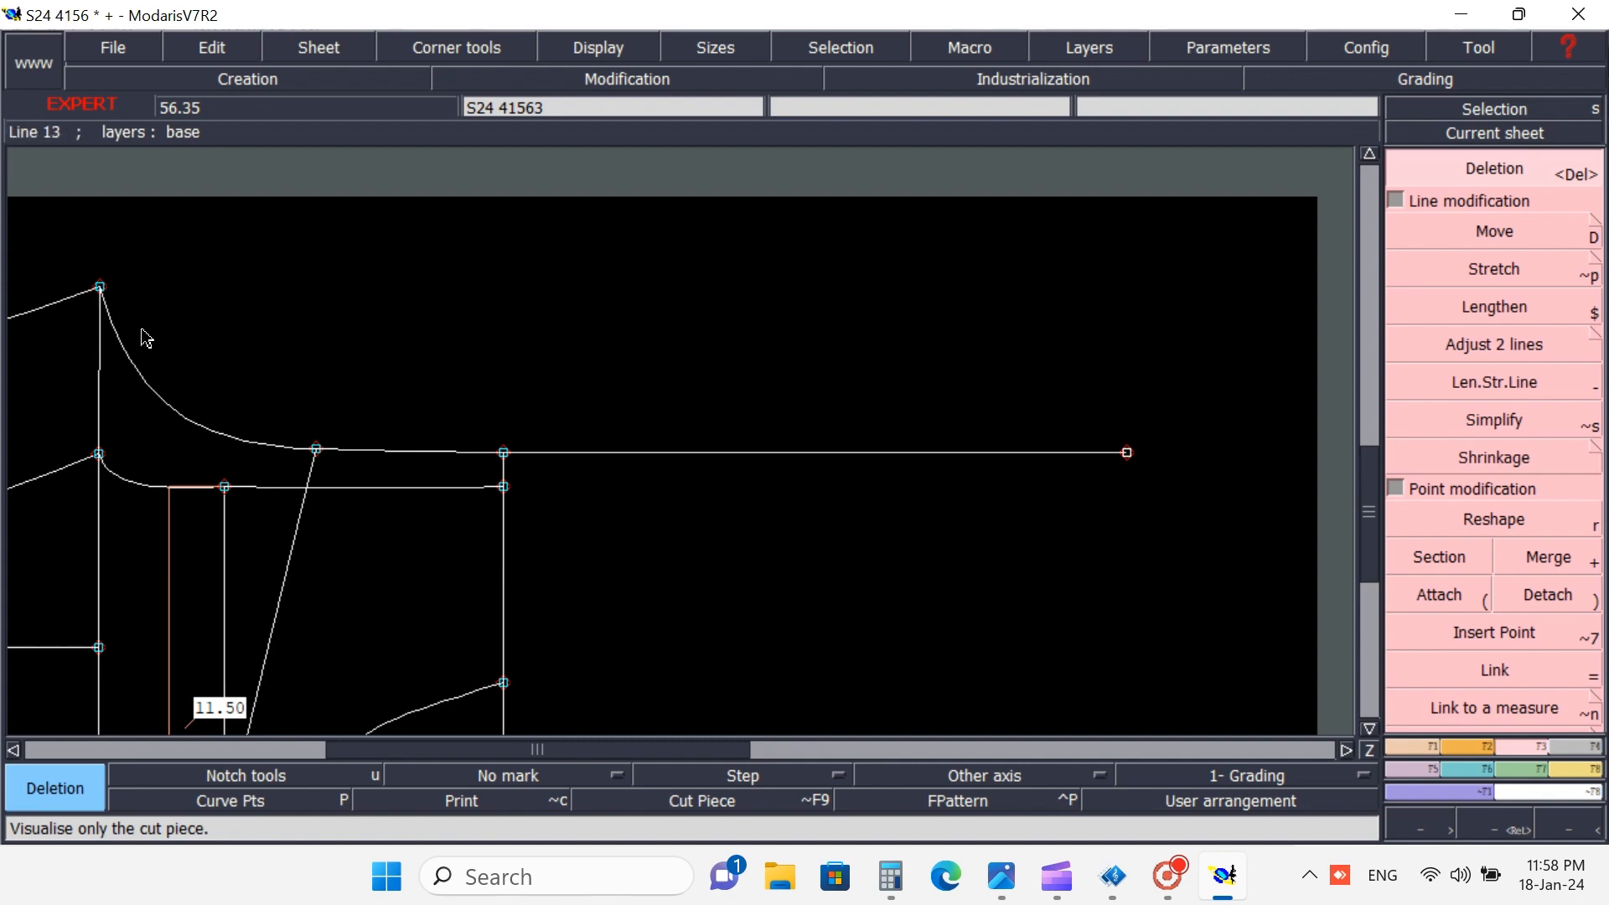
click(1415, 746)
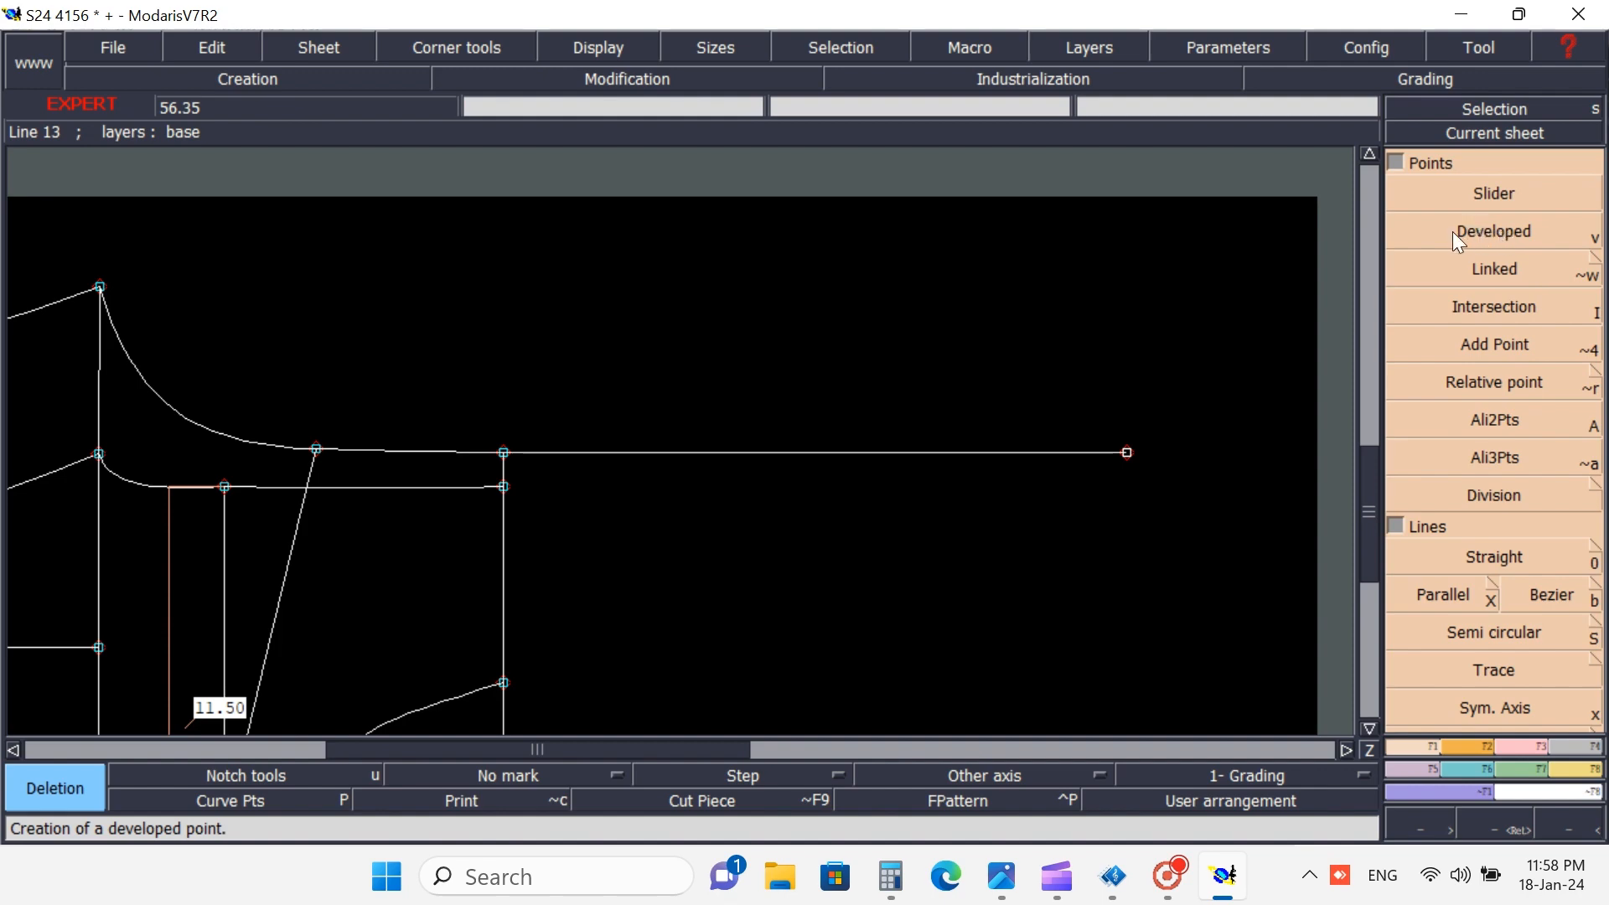
click(1462, 230)
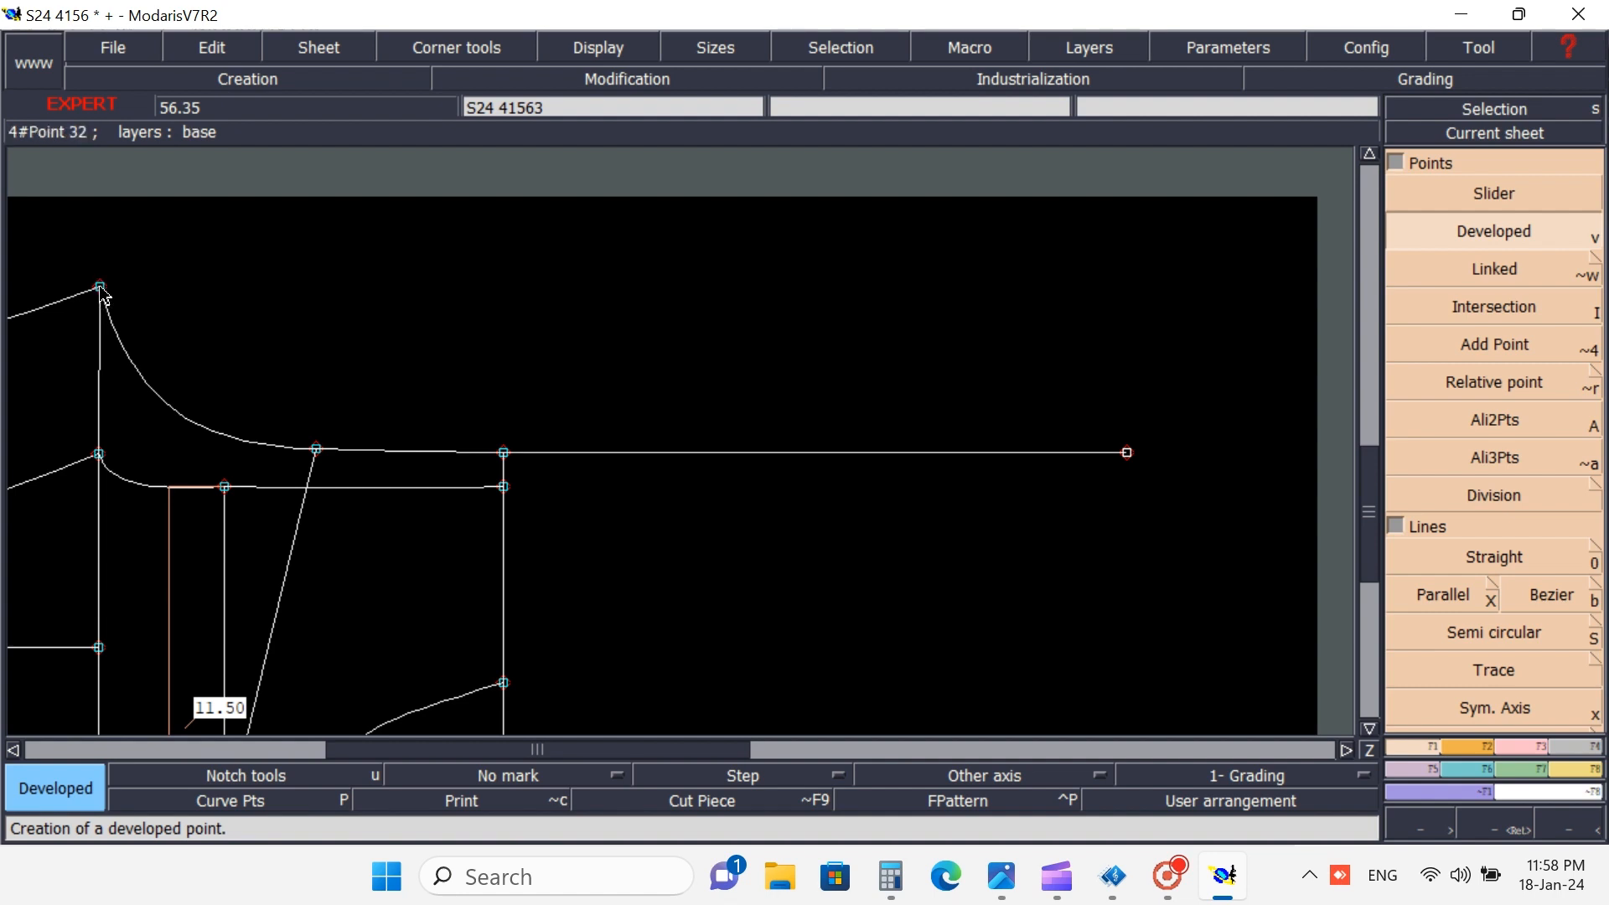
click(100, 287)
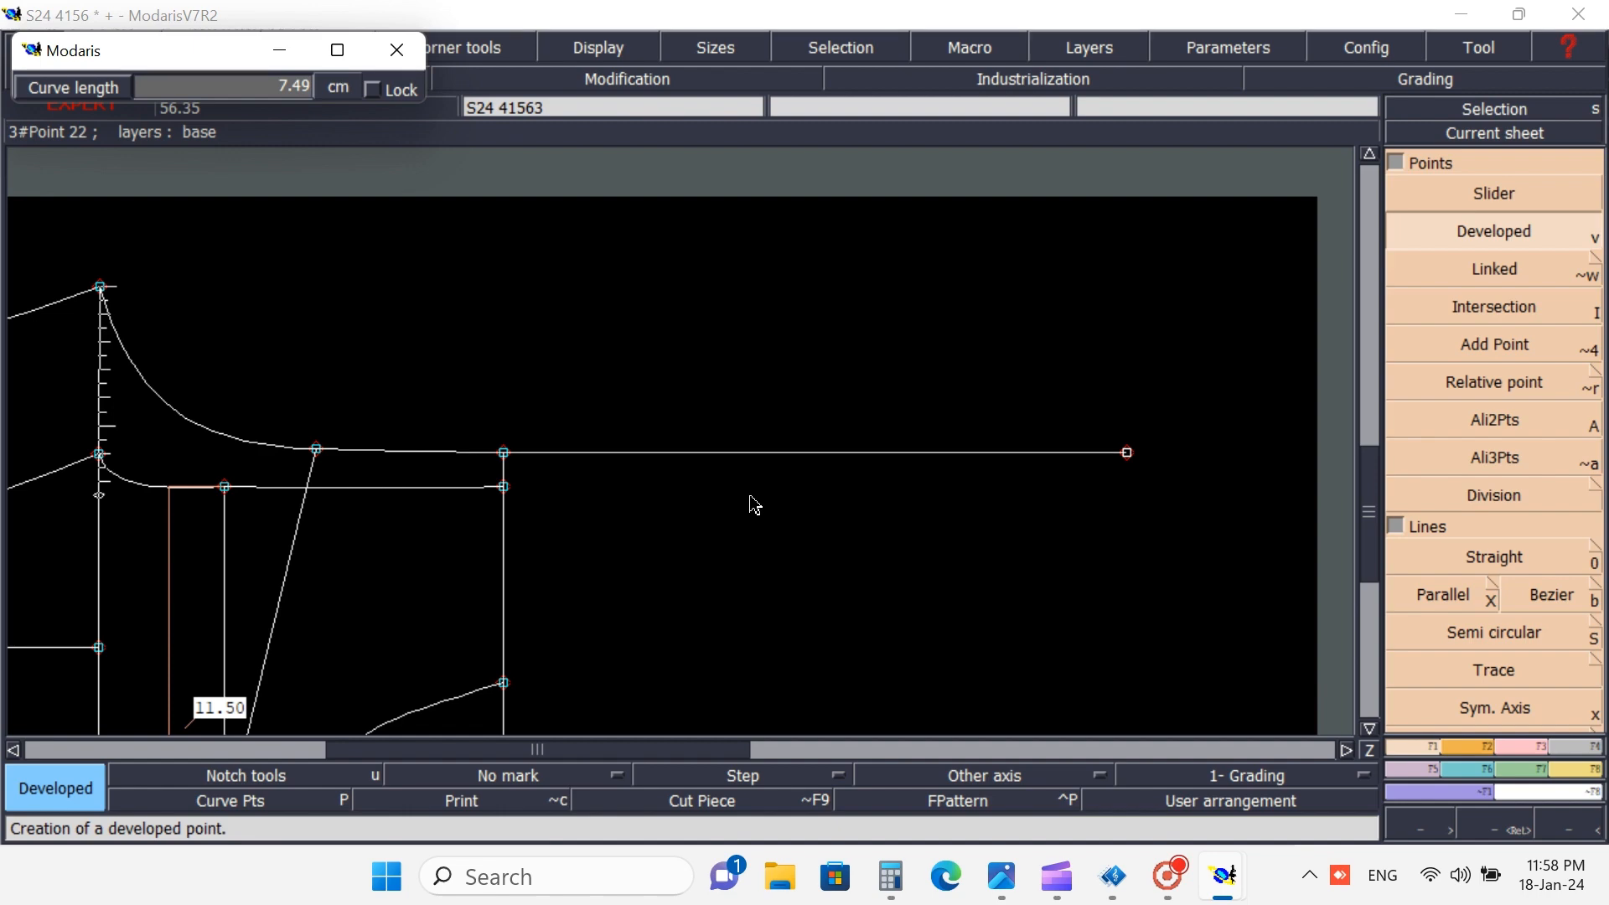
key(space)
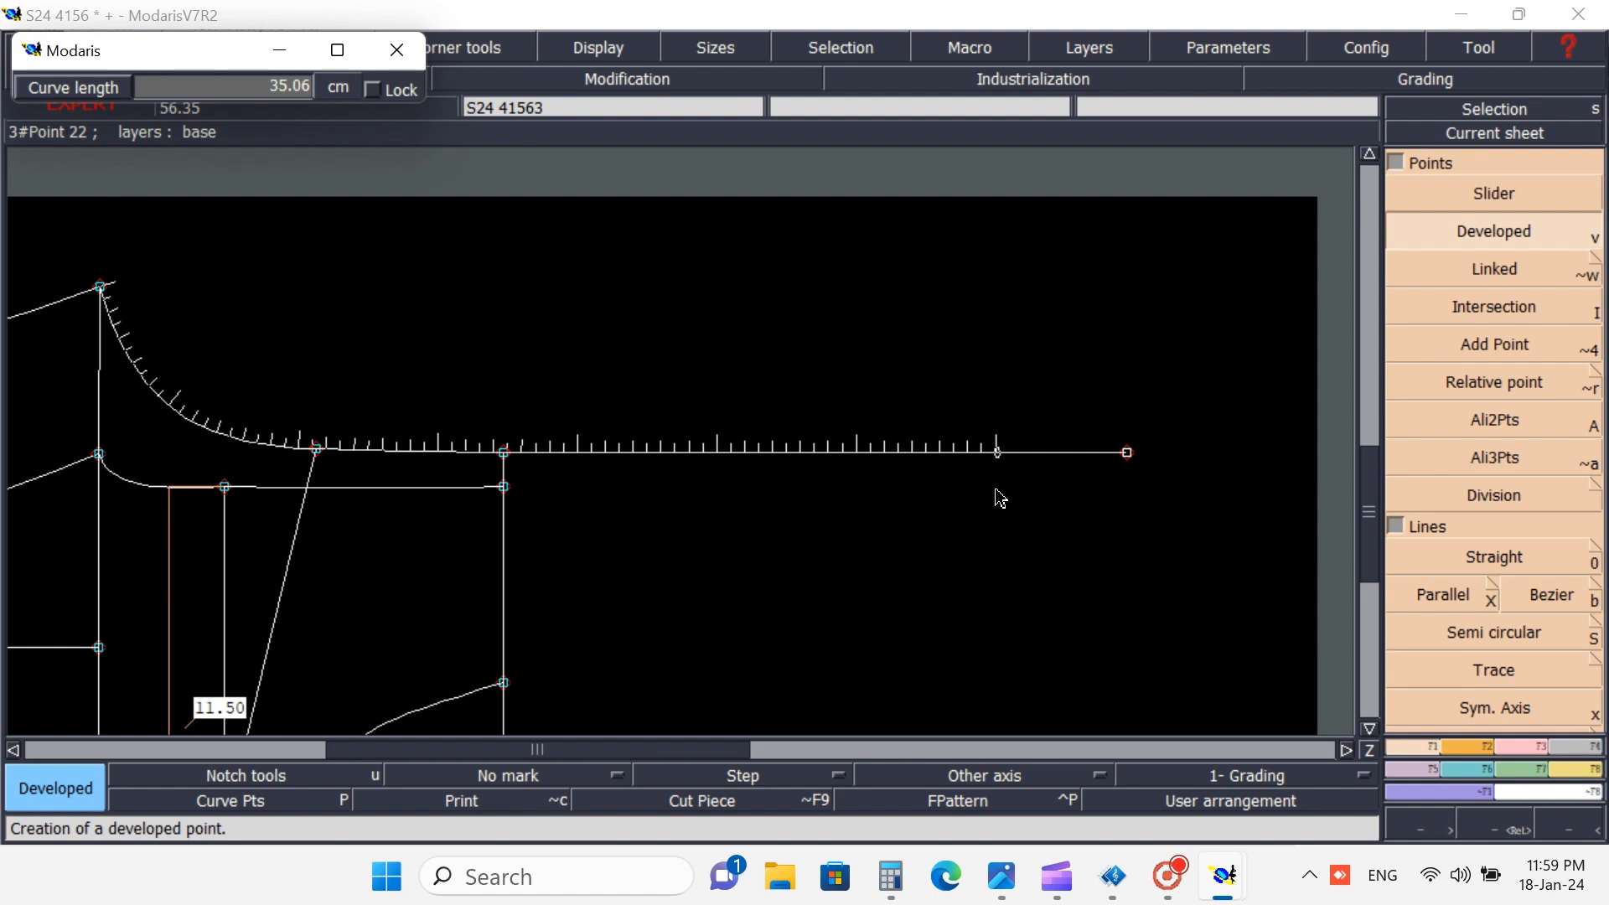
key(Up)
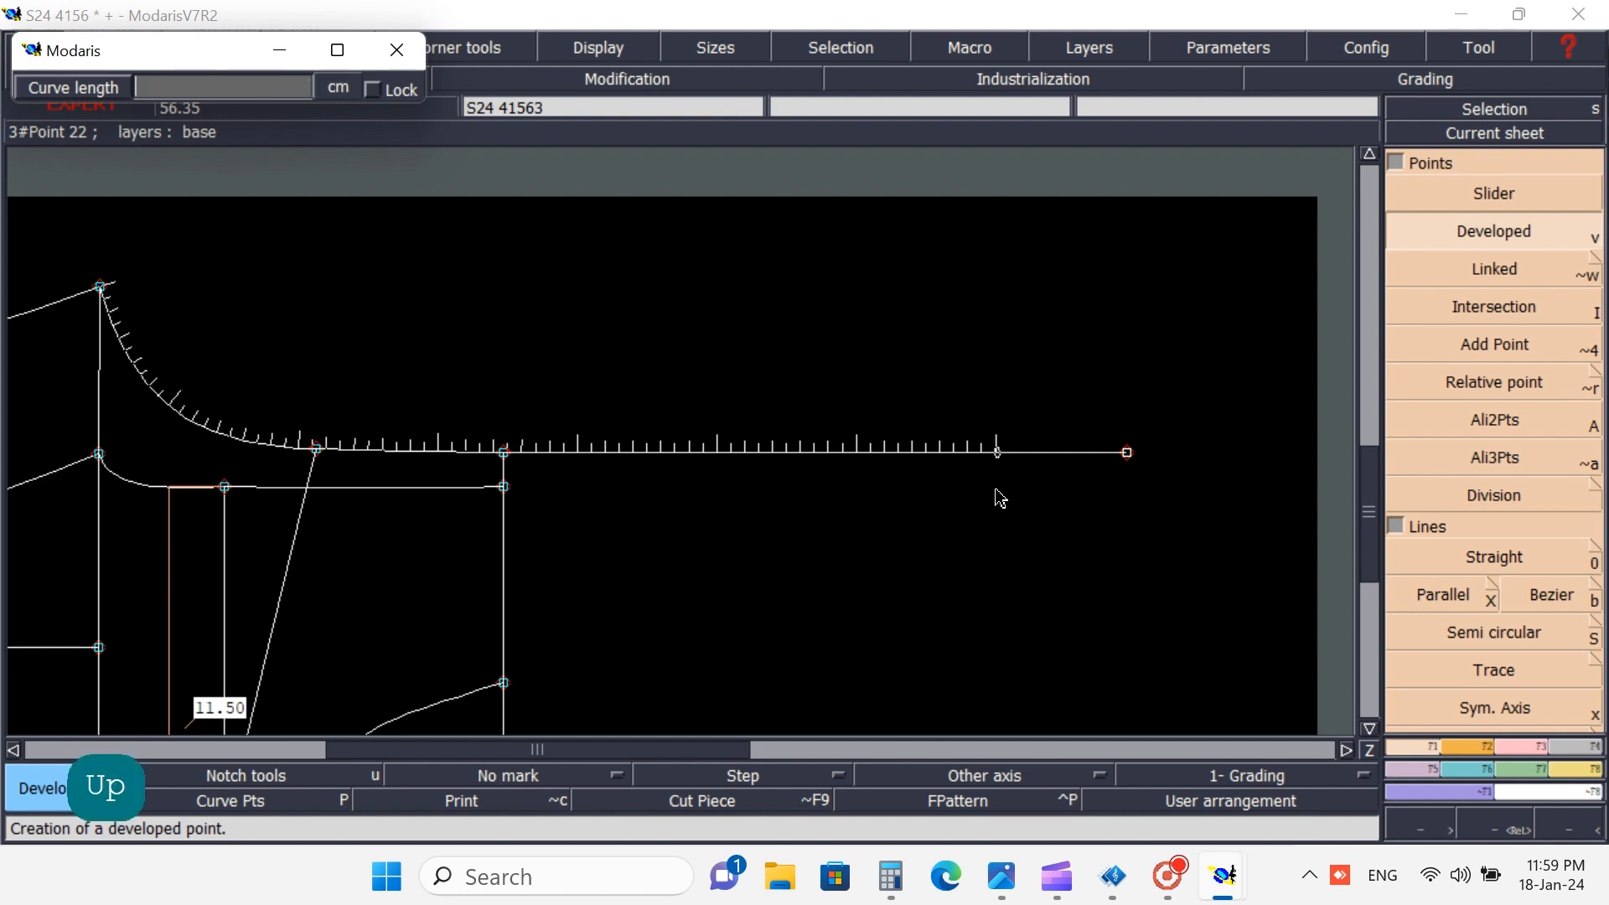
text(34.5)
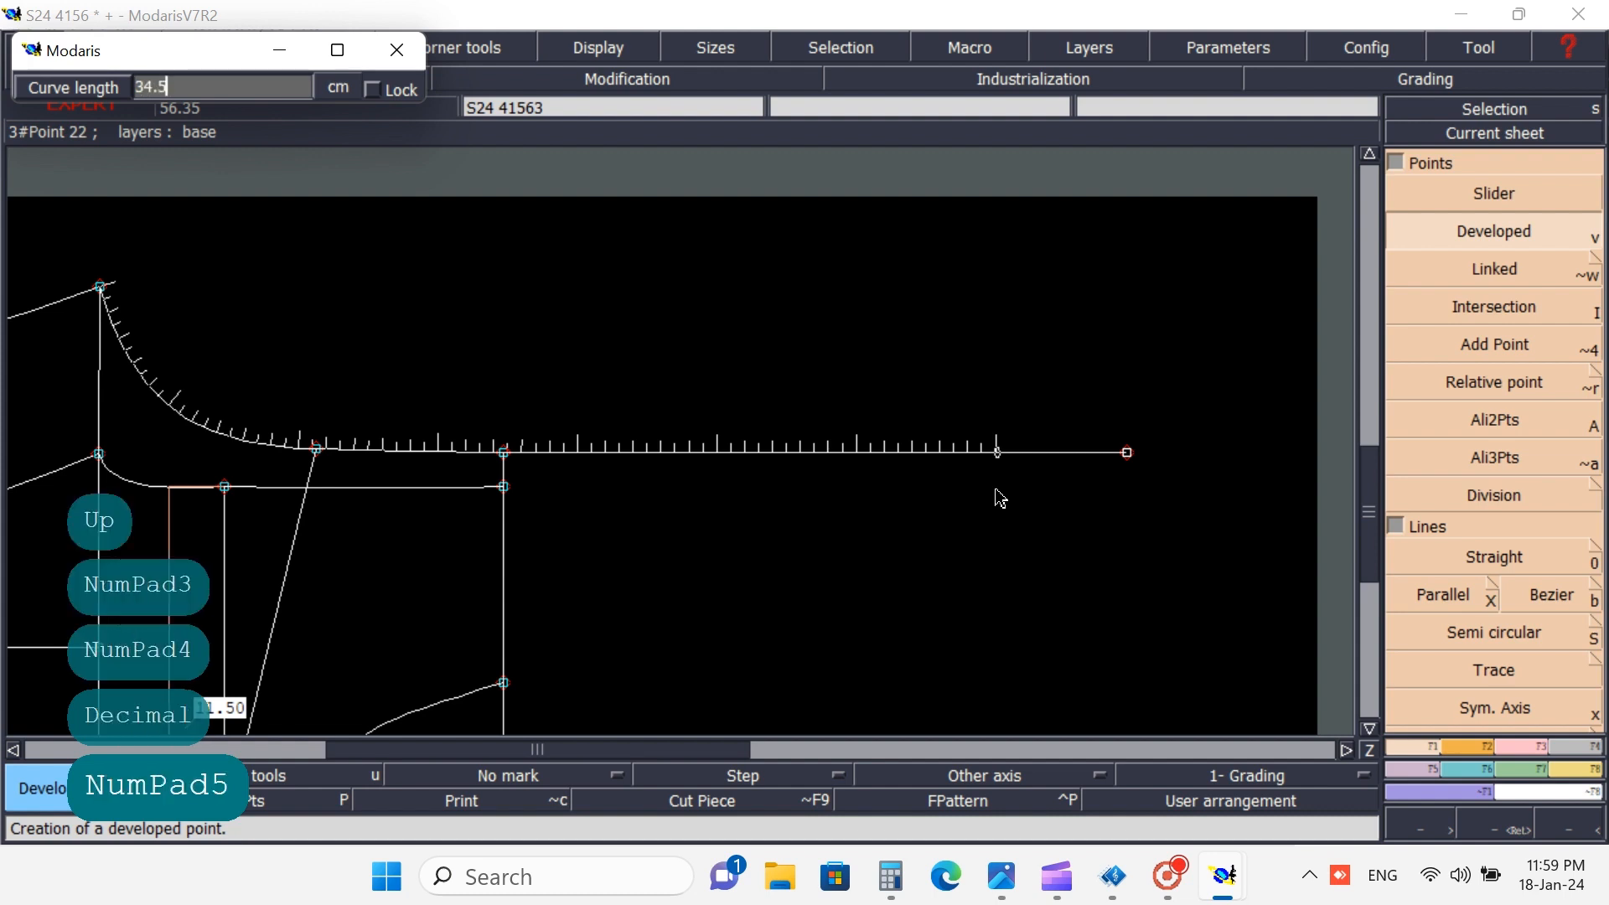
key(Return)
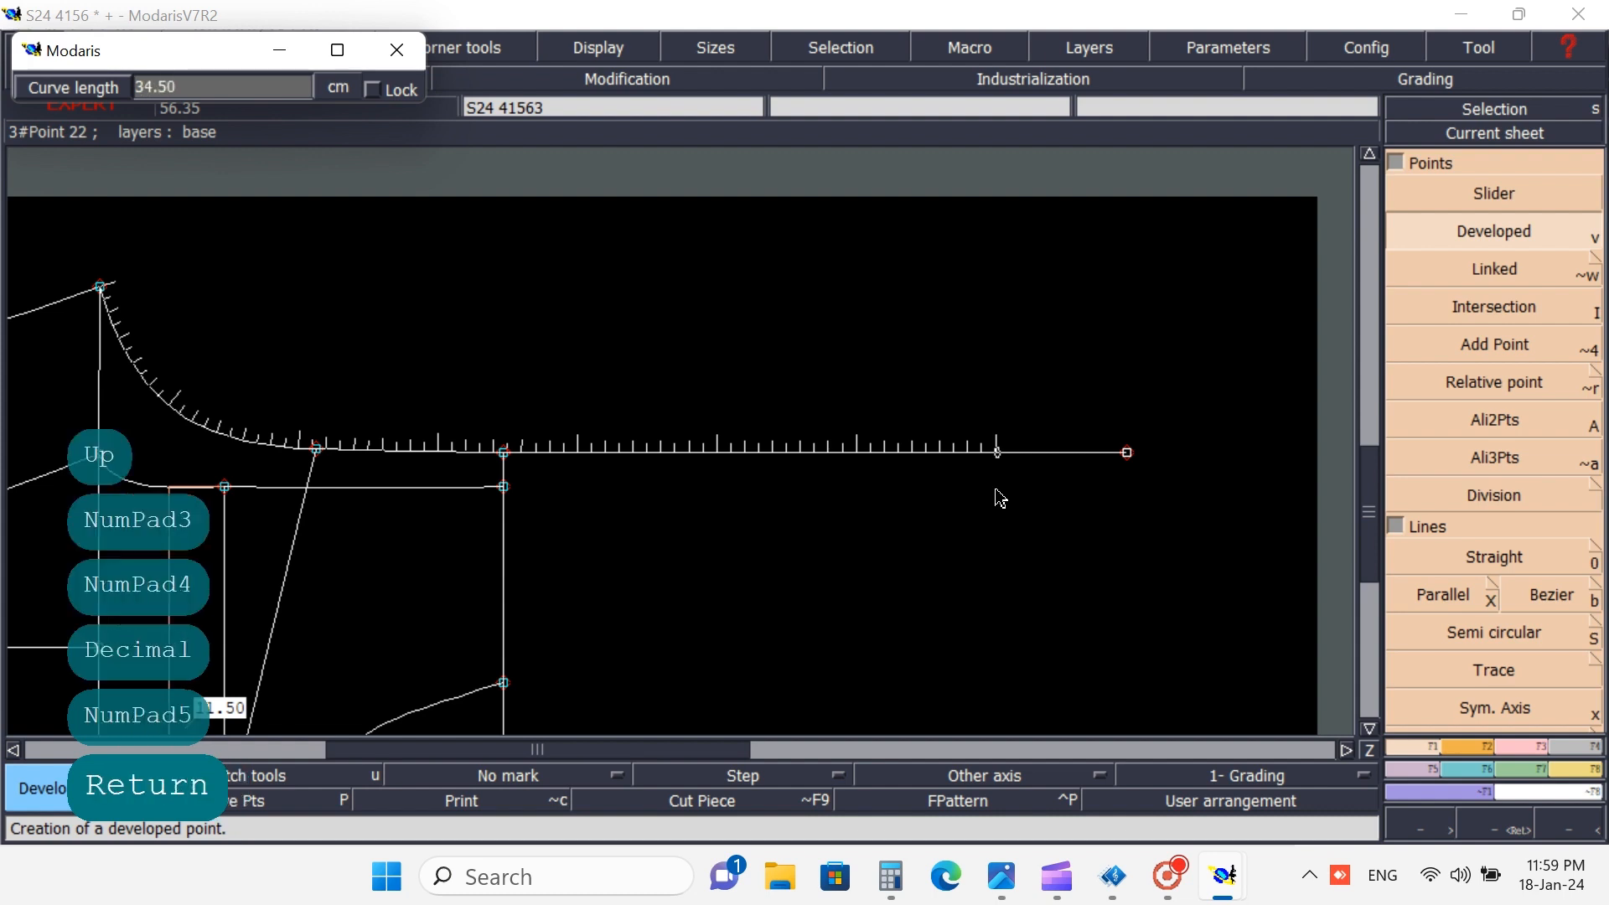
click(968, 528)
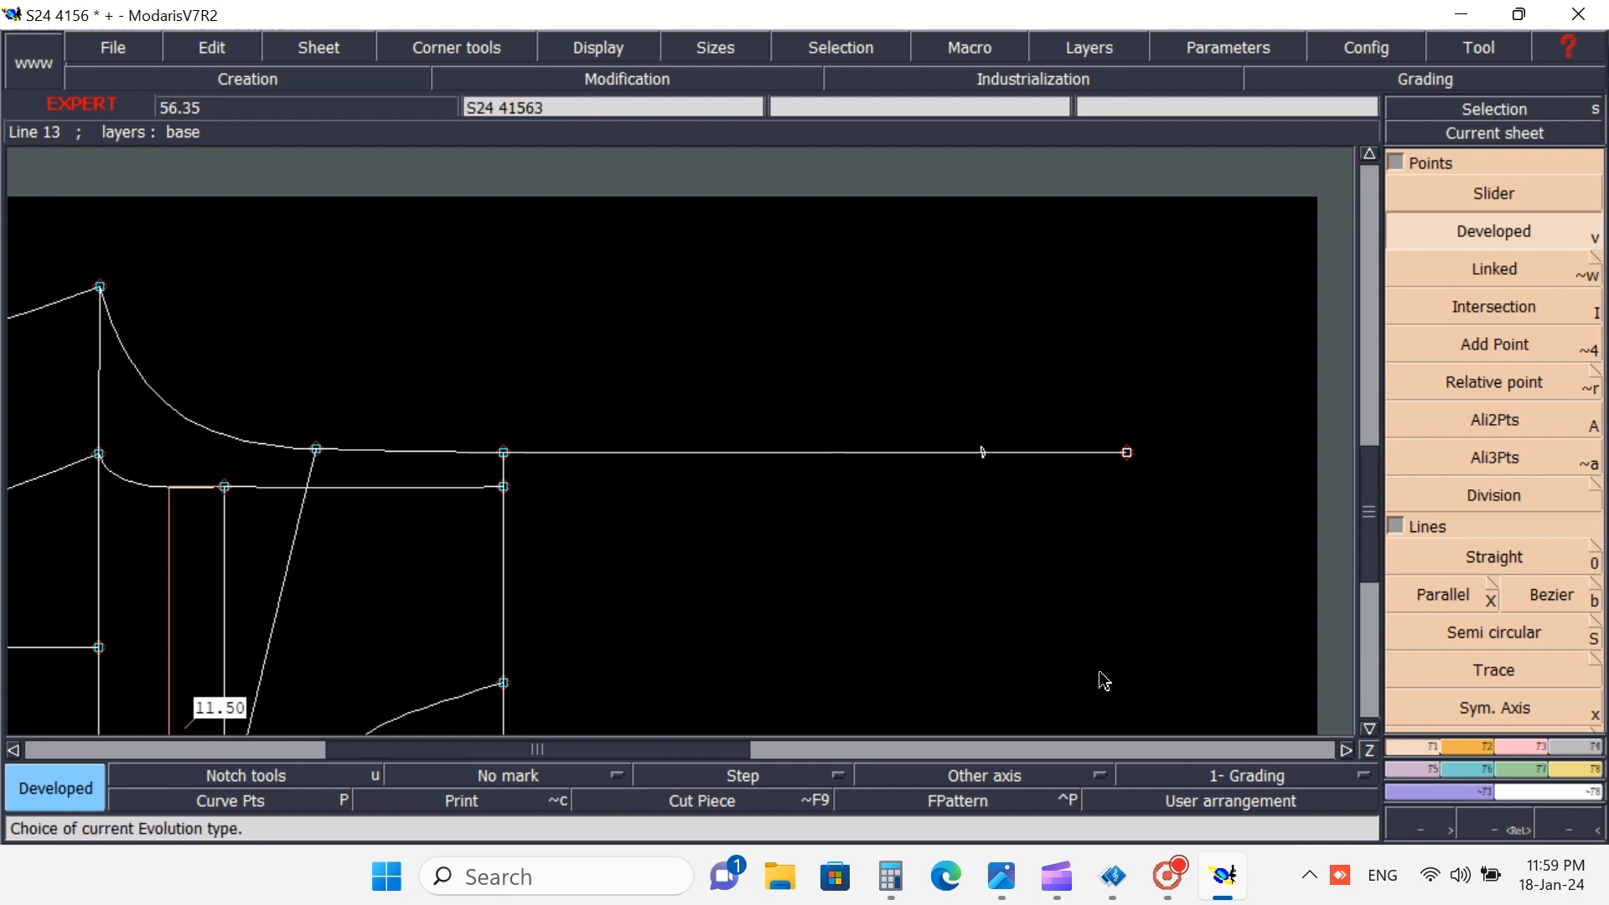
- Create a symmetry axis from two points on the centre back line beyond the waist and mirror the back waist line across it
click(1570, 831)
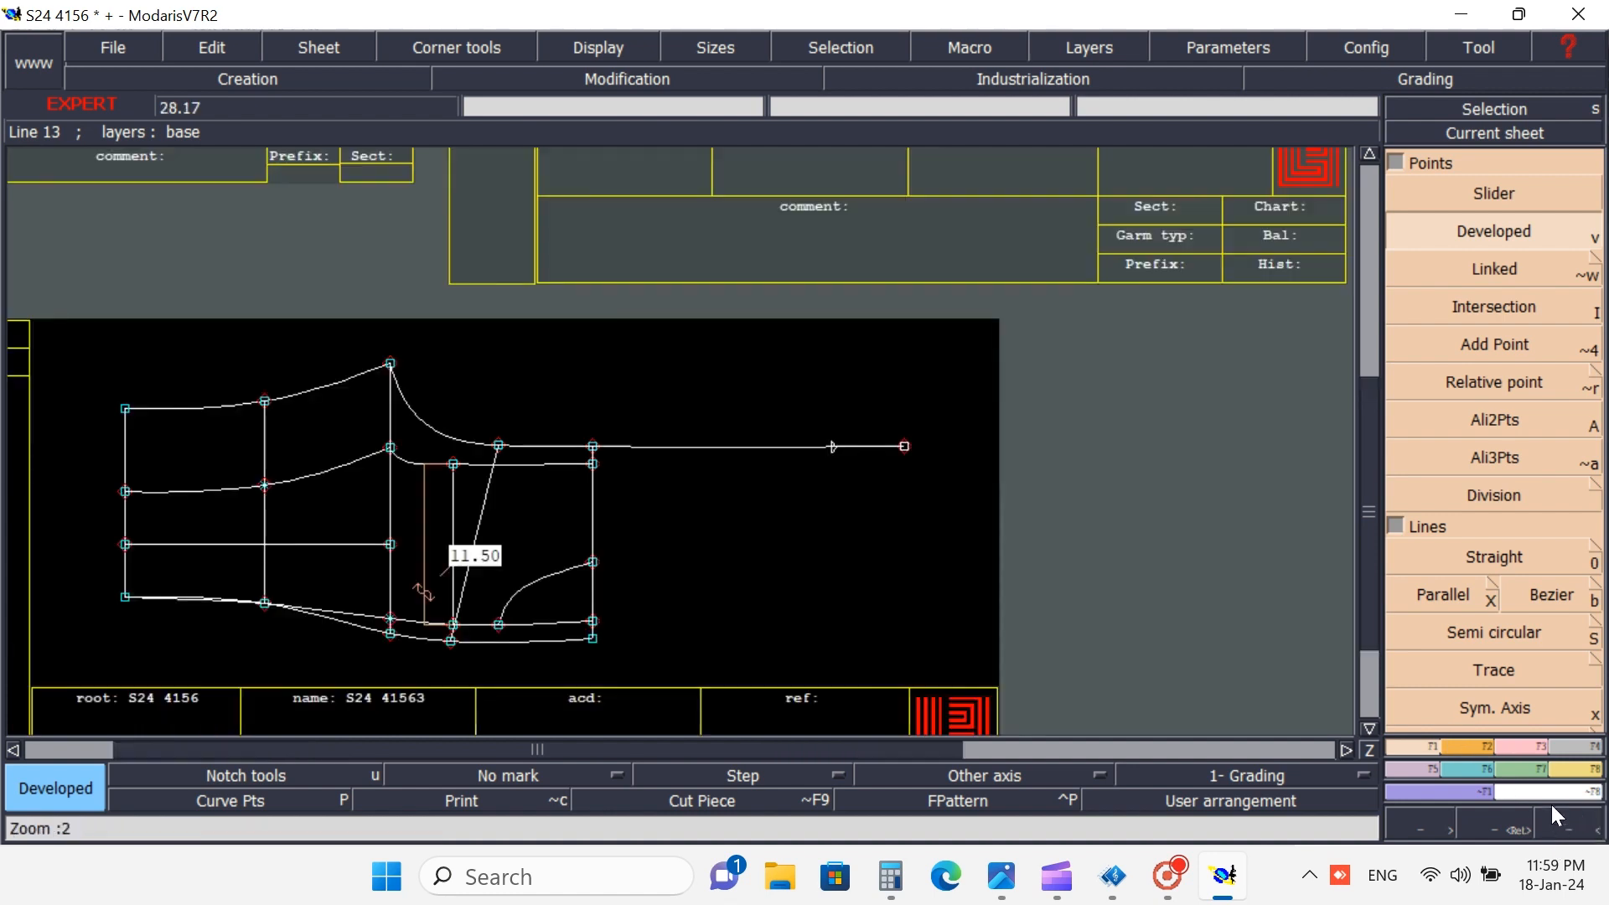
click(1495, 821)
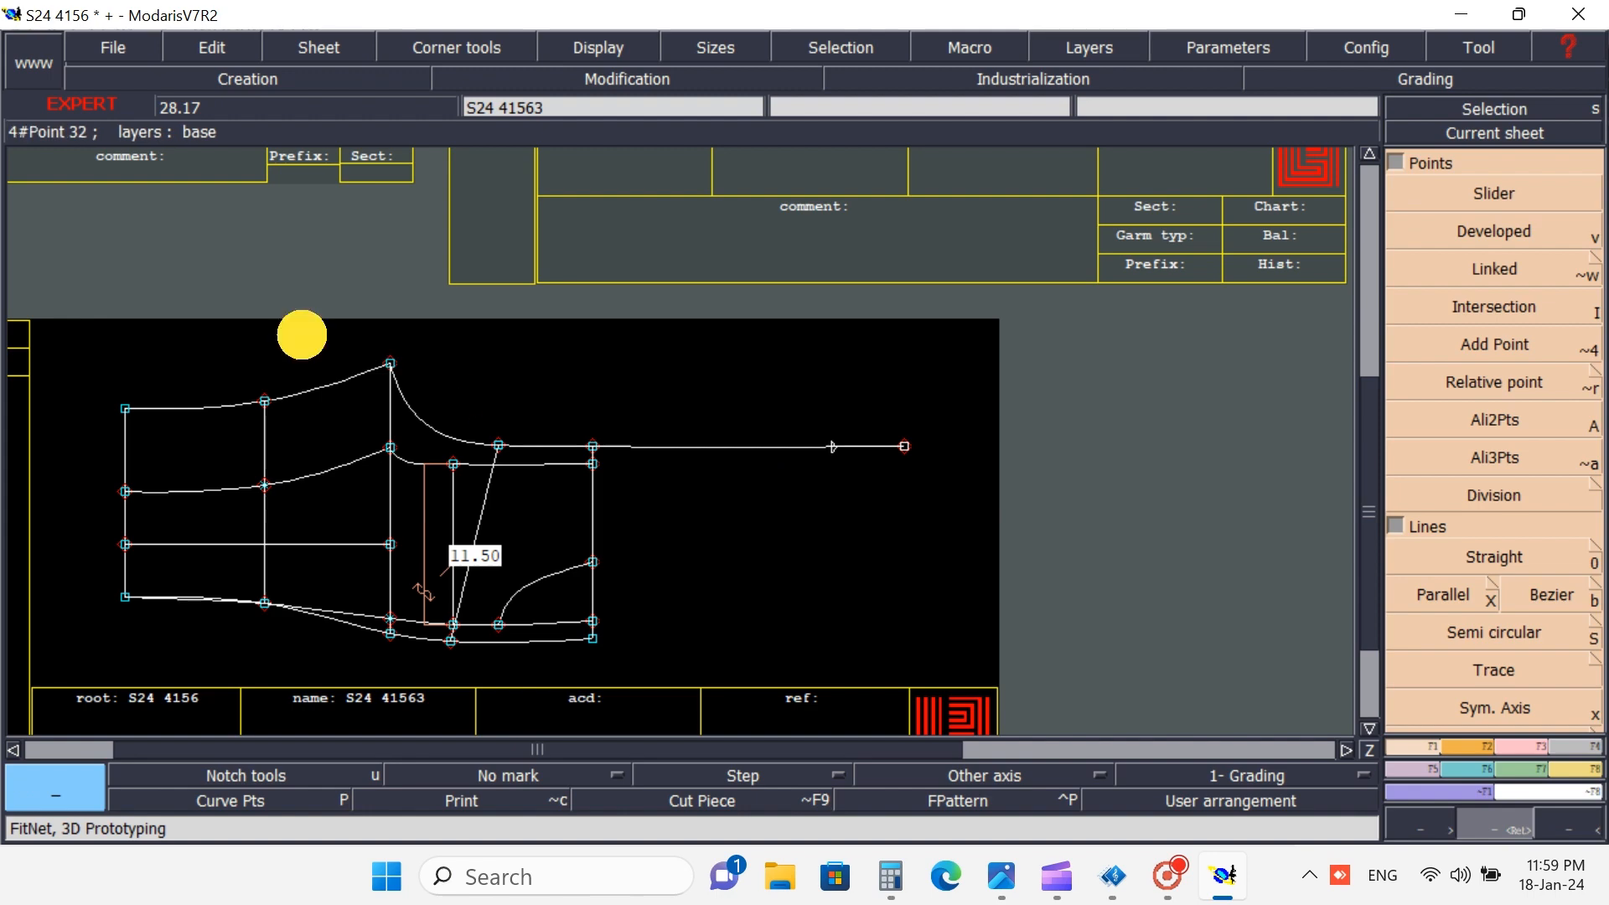
drag(301, 334, 969, 657)
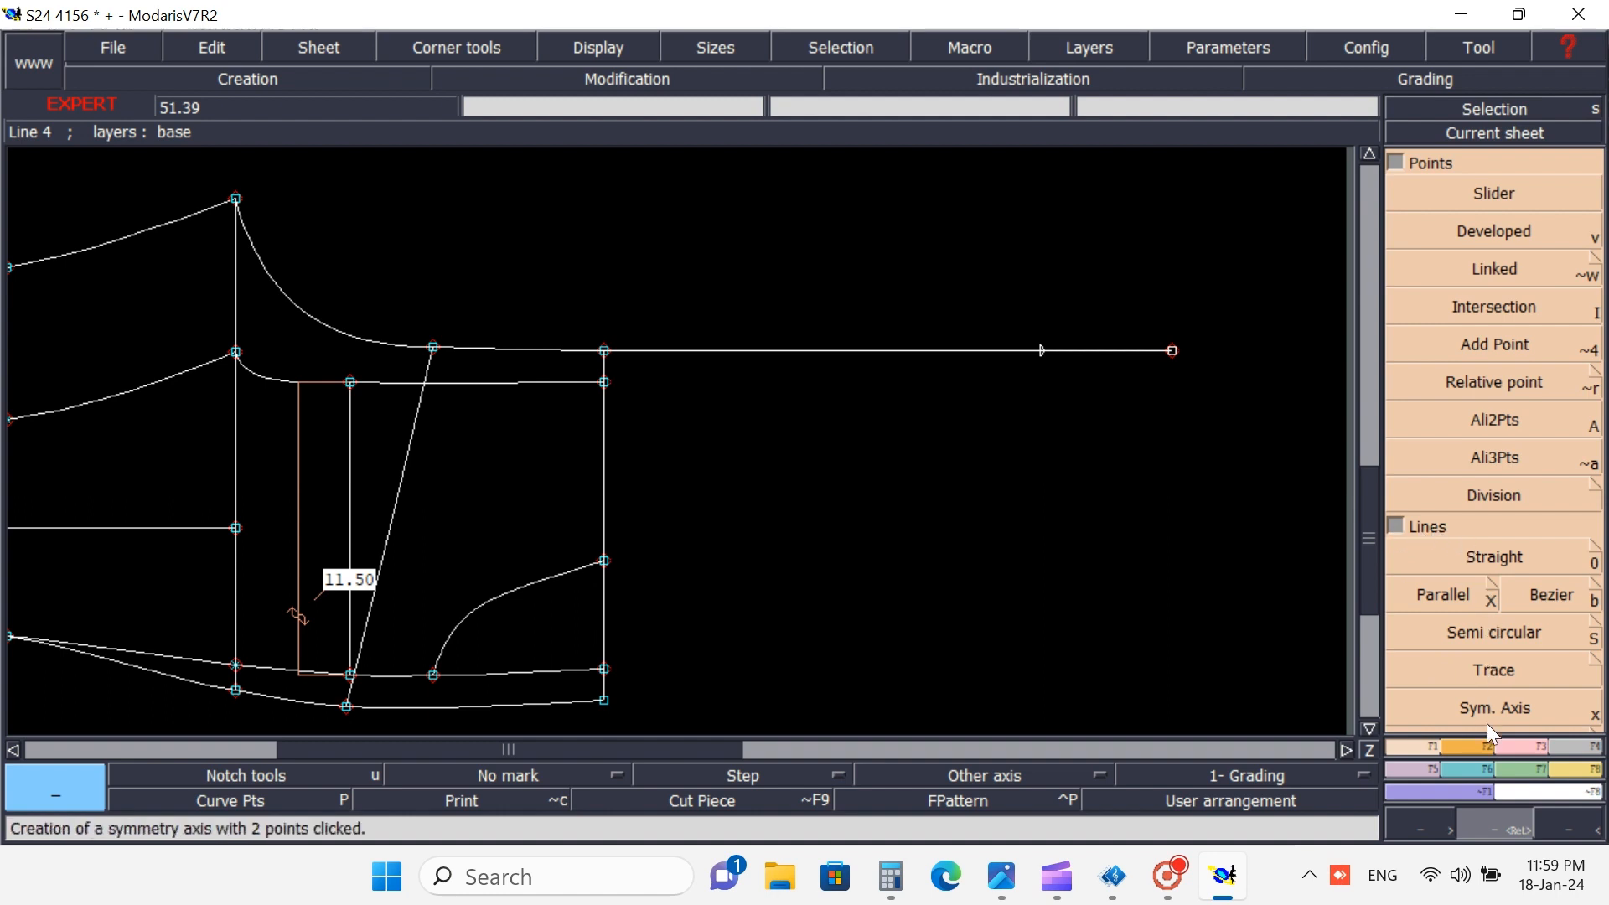
click(1398, 163)
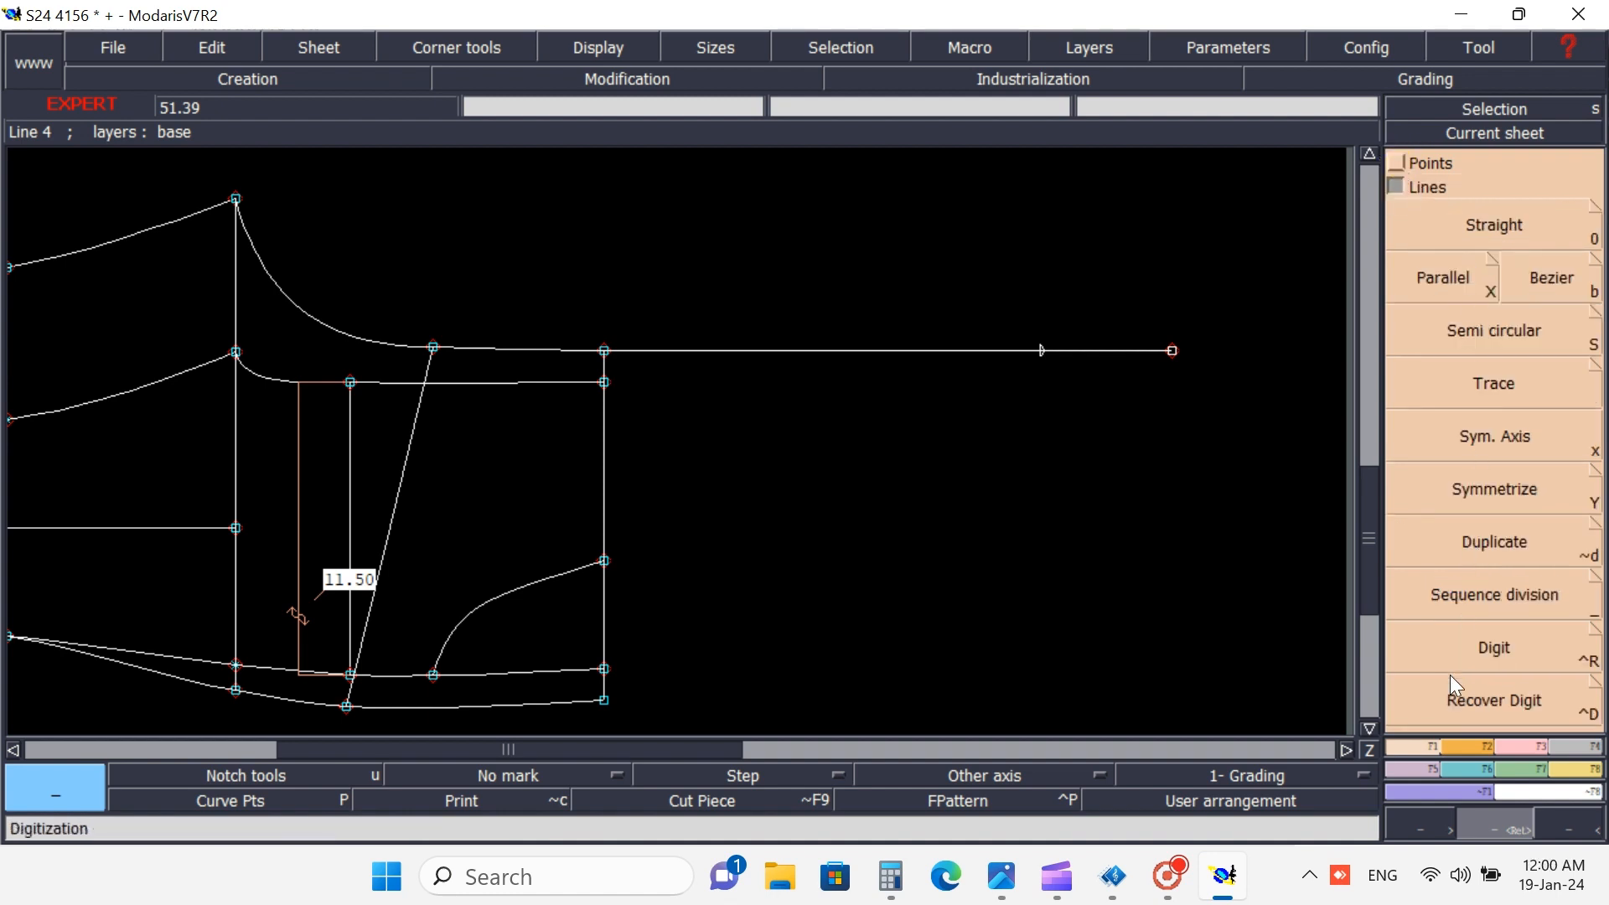
click(1502, 443)
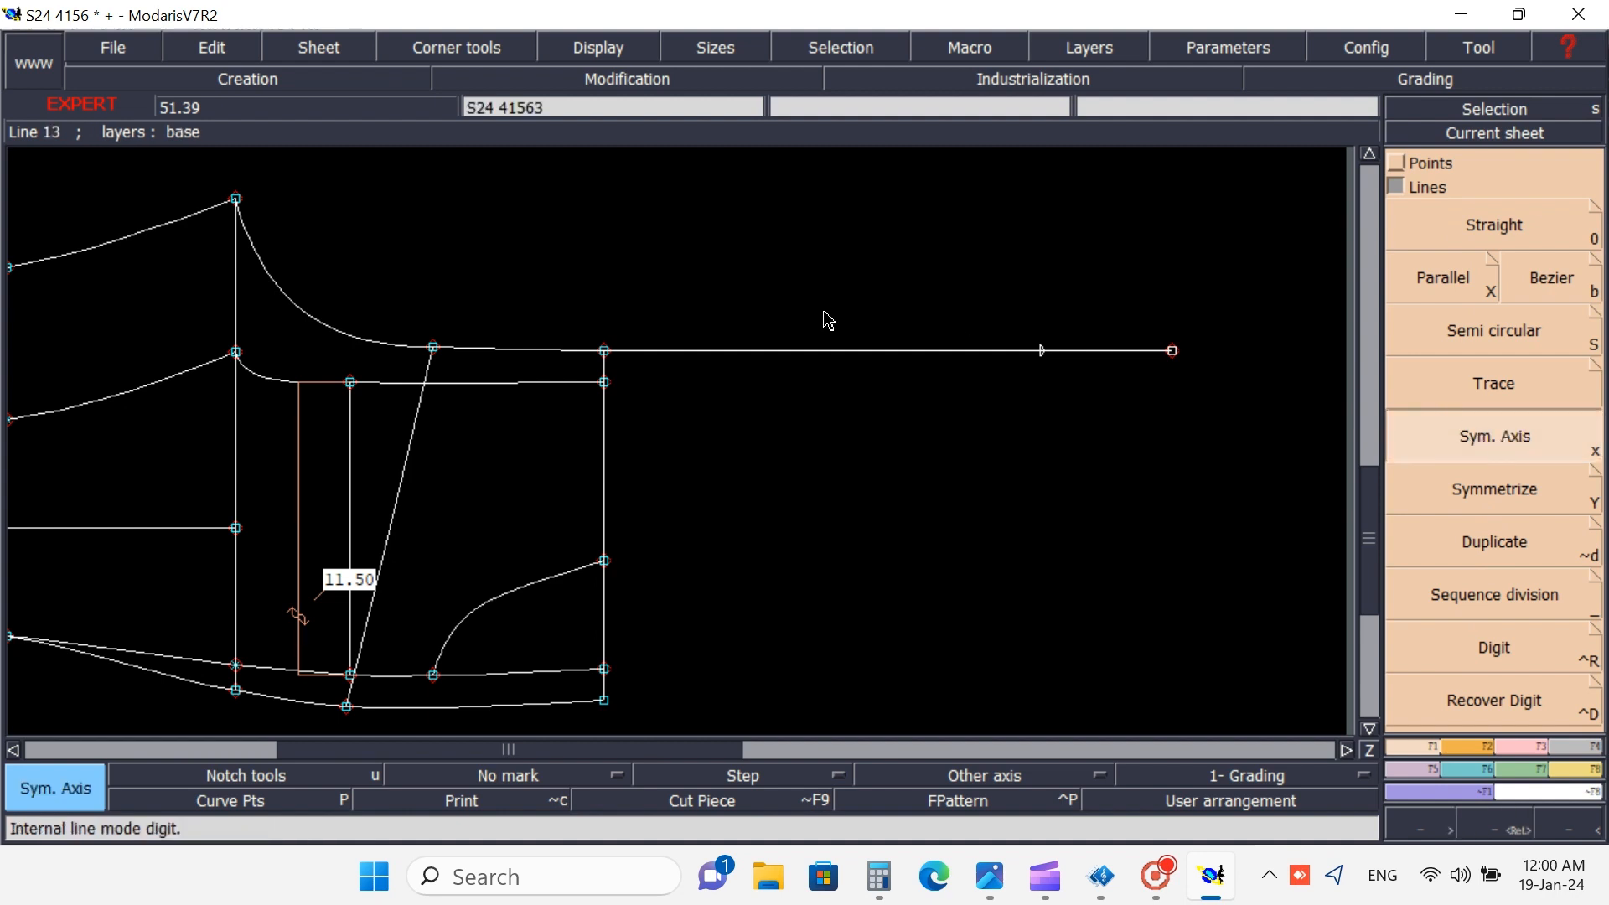
click(786, 355)
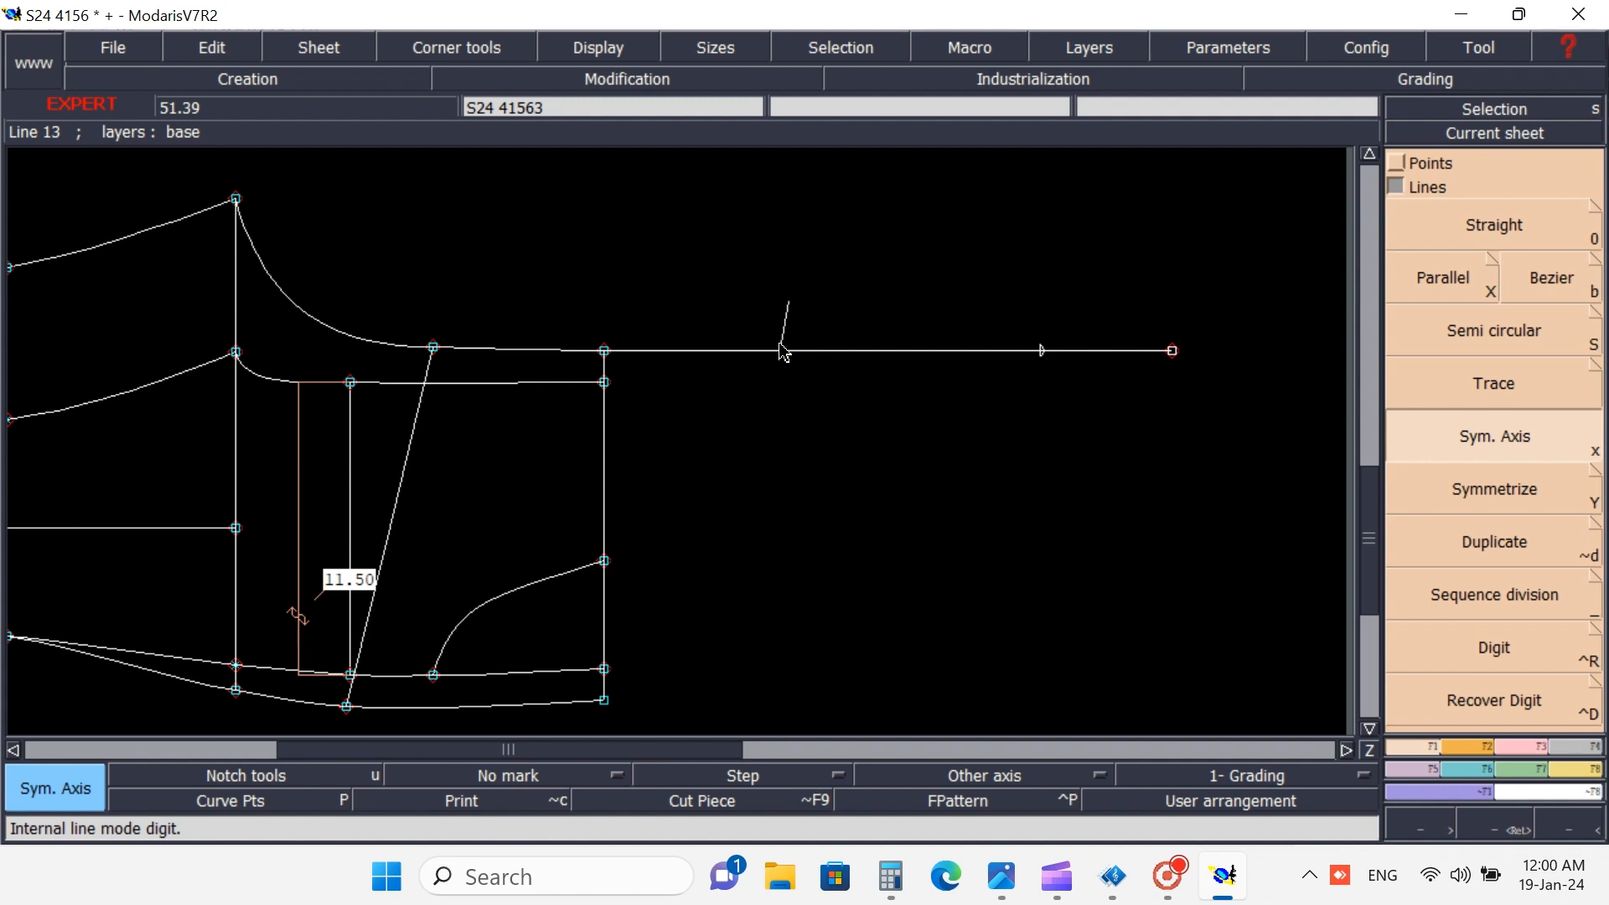
click(734, 359)
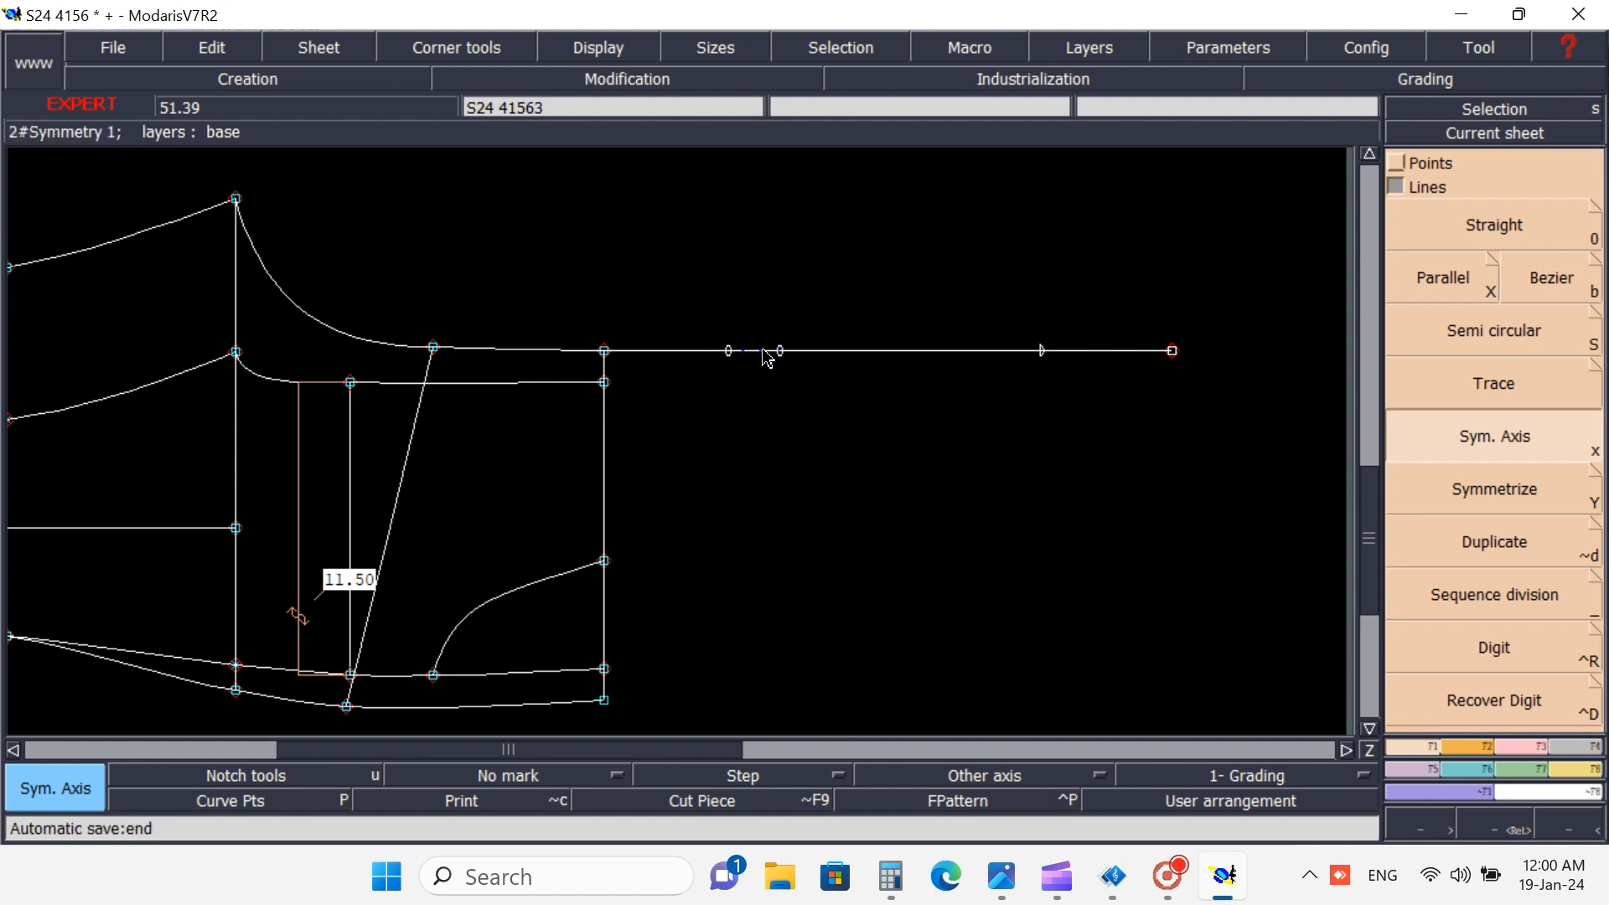
click(1506, 497)
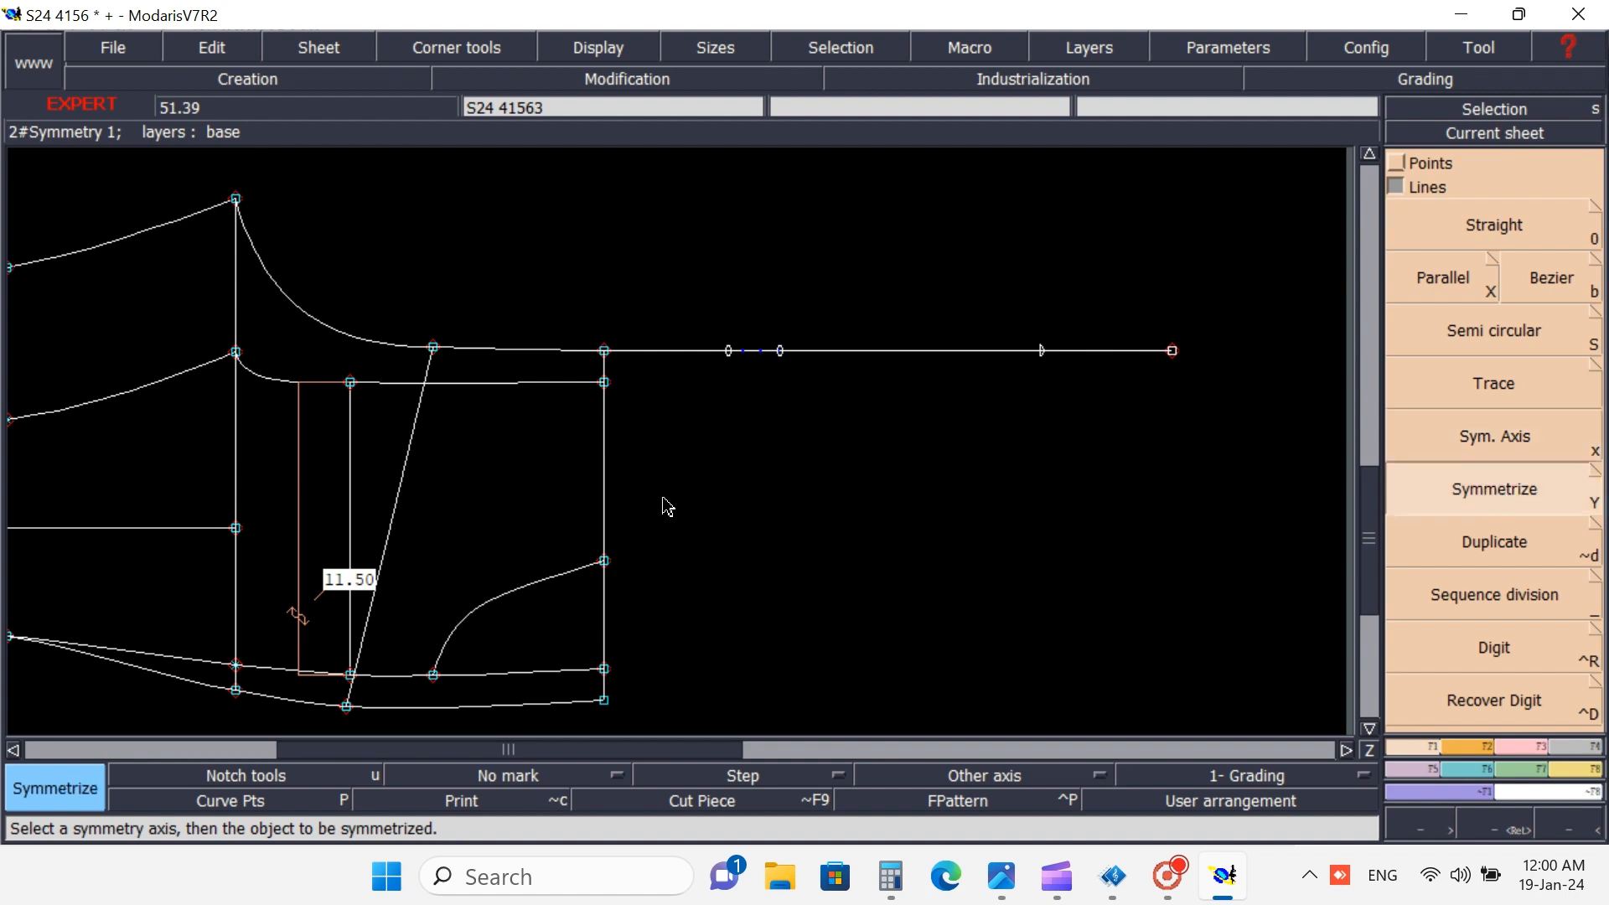
click(606, 478)
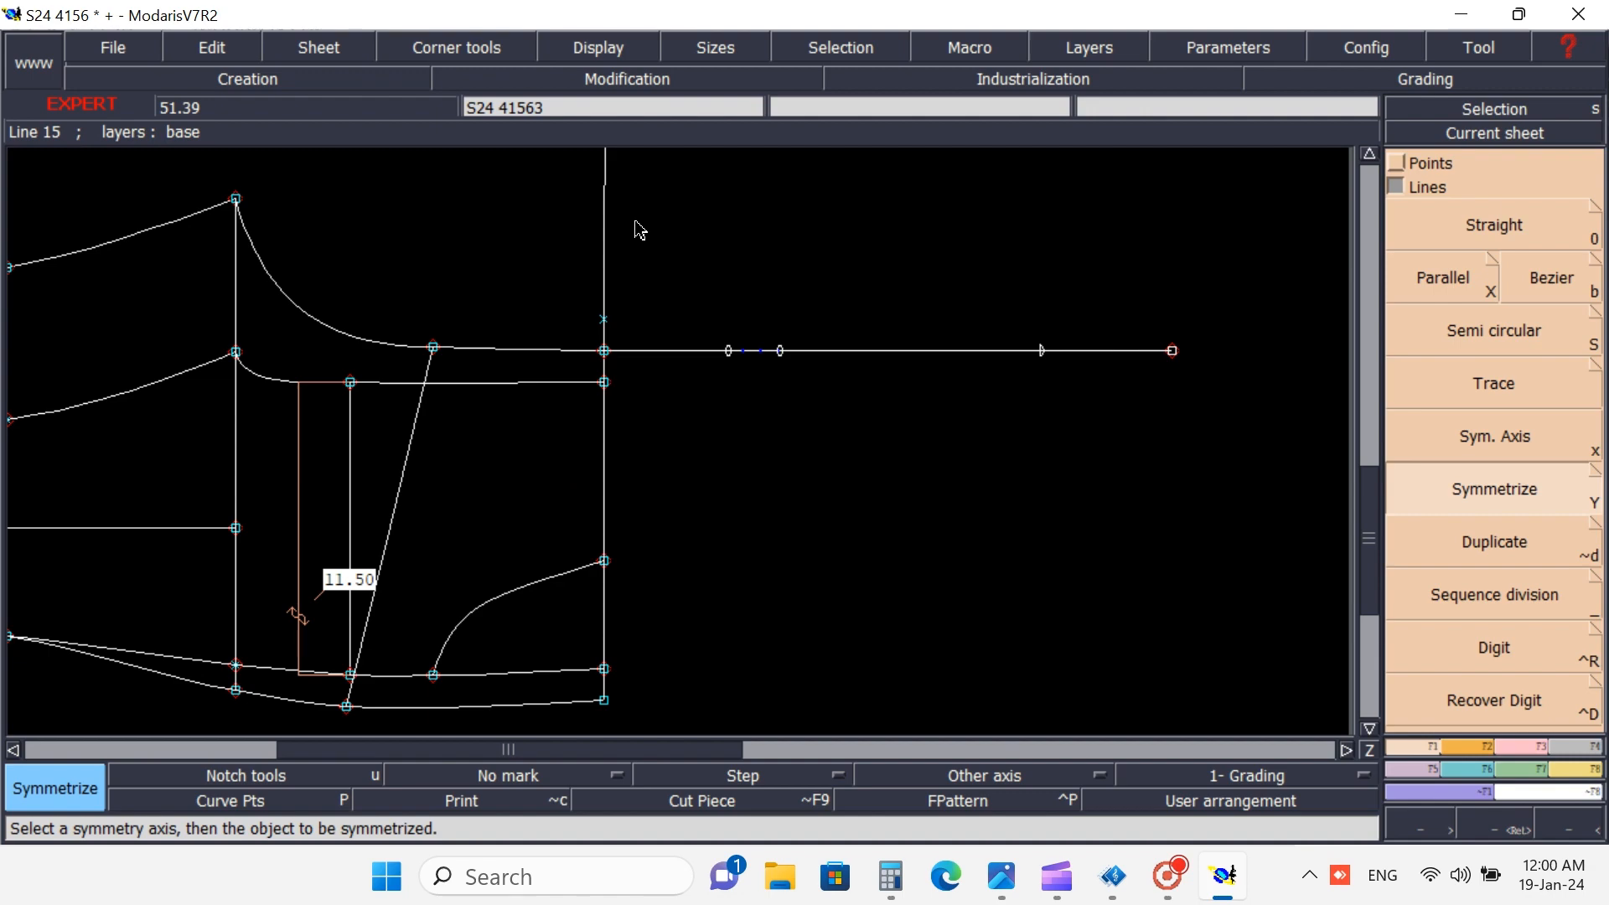
- Delete the three leftover construction points on the mirrored half of the back waist line
click(1561, 825)
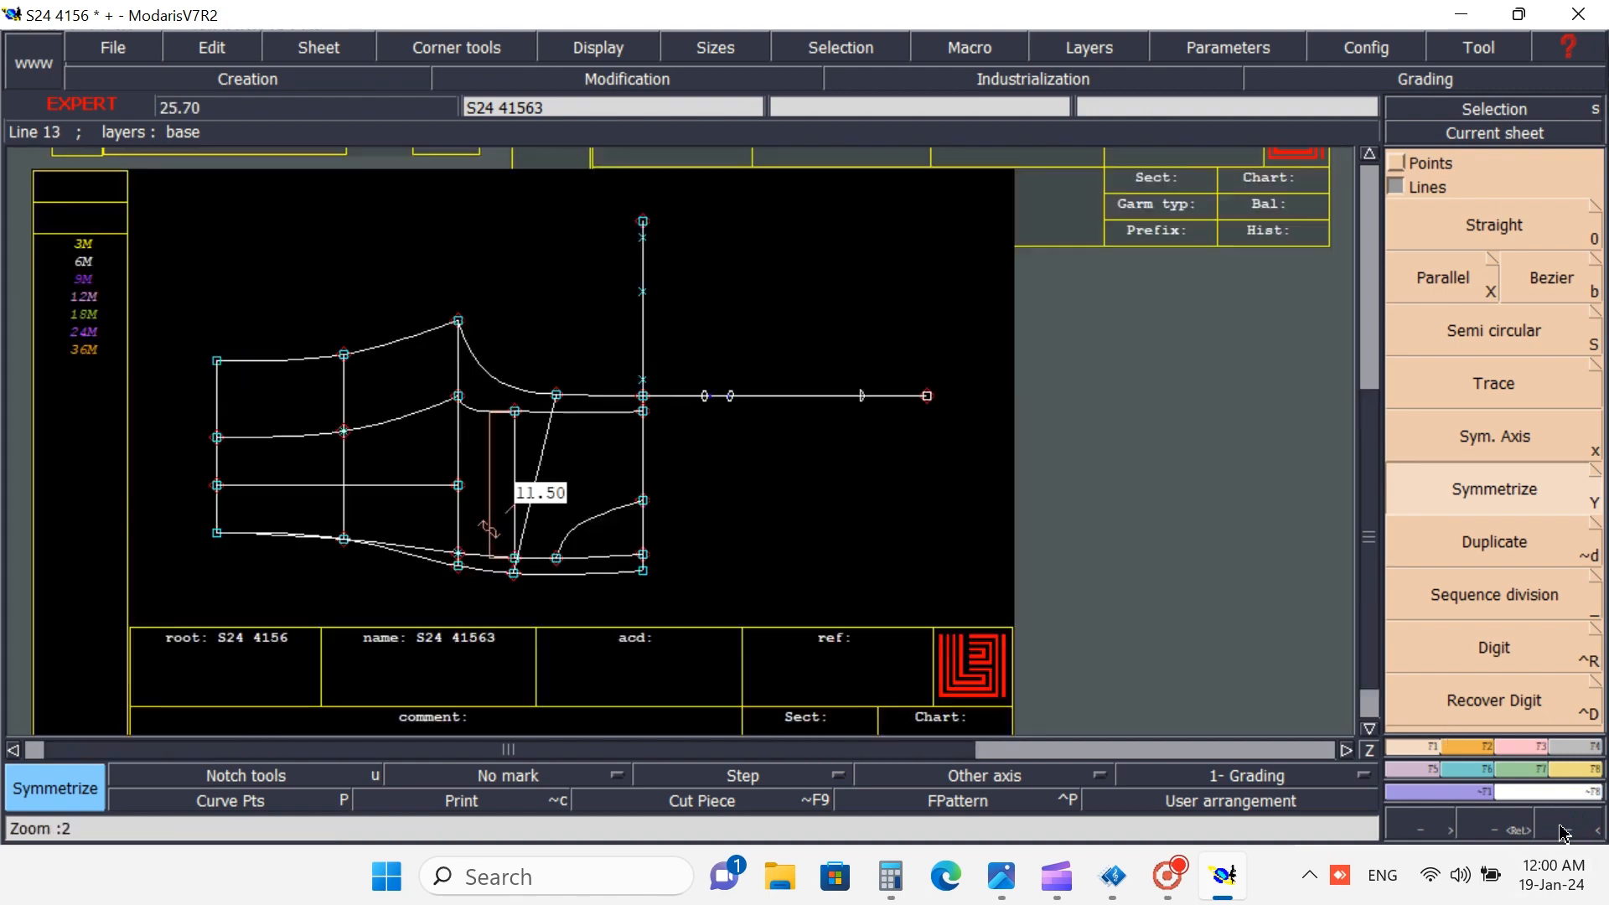
click(1497, 824)
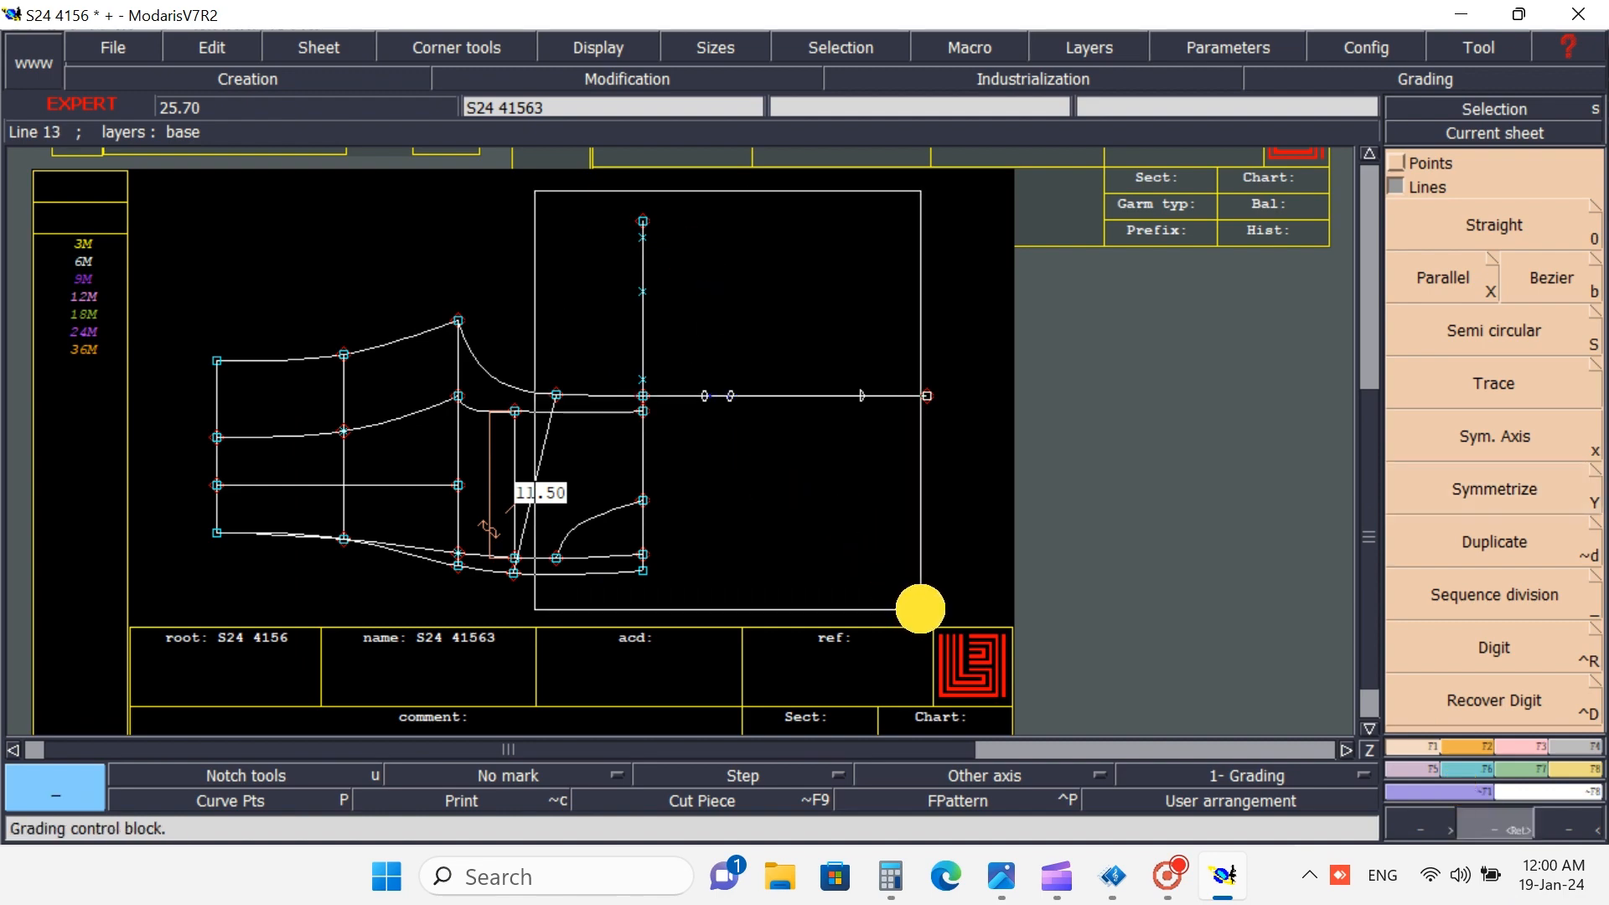
scroll(919, 608, up, 1)
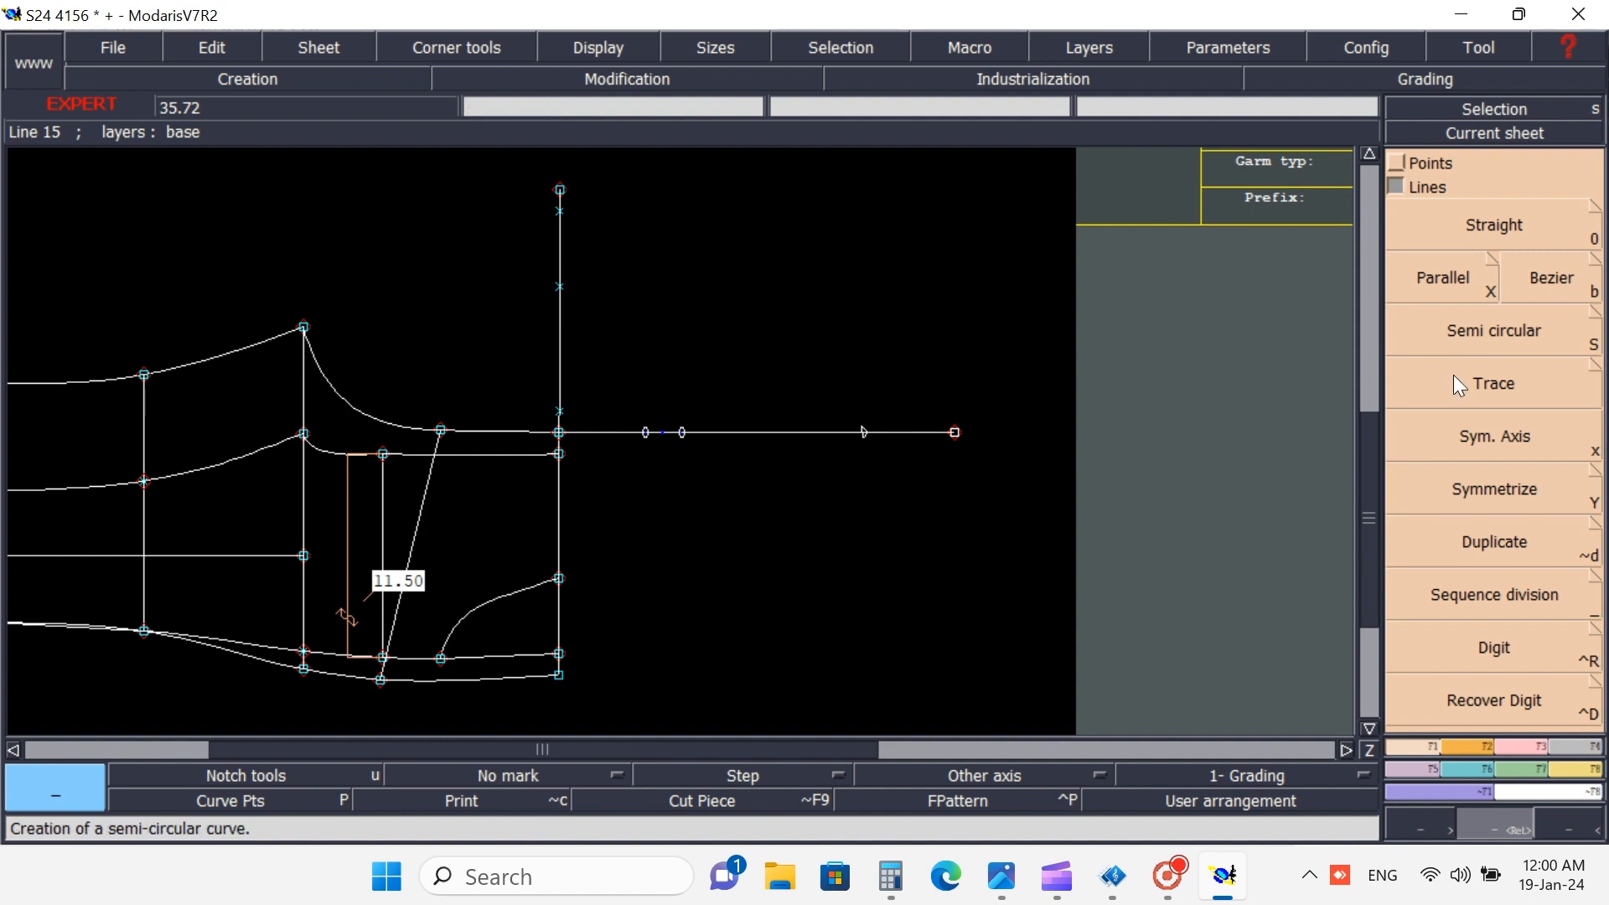
click(1520, 746)
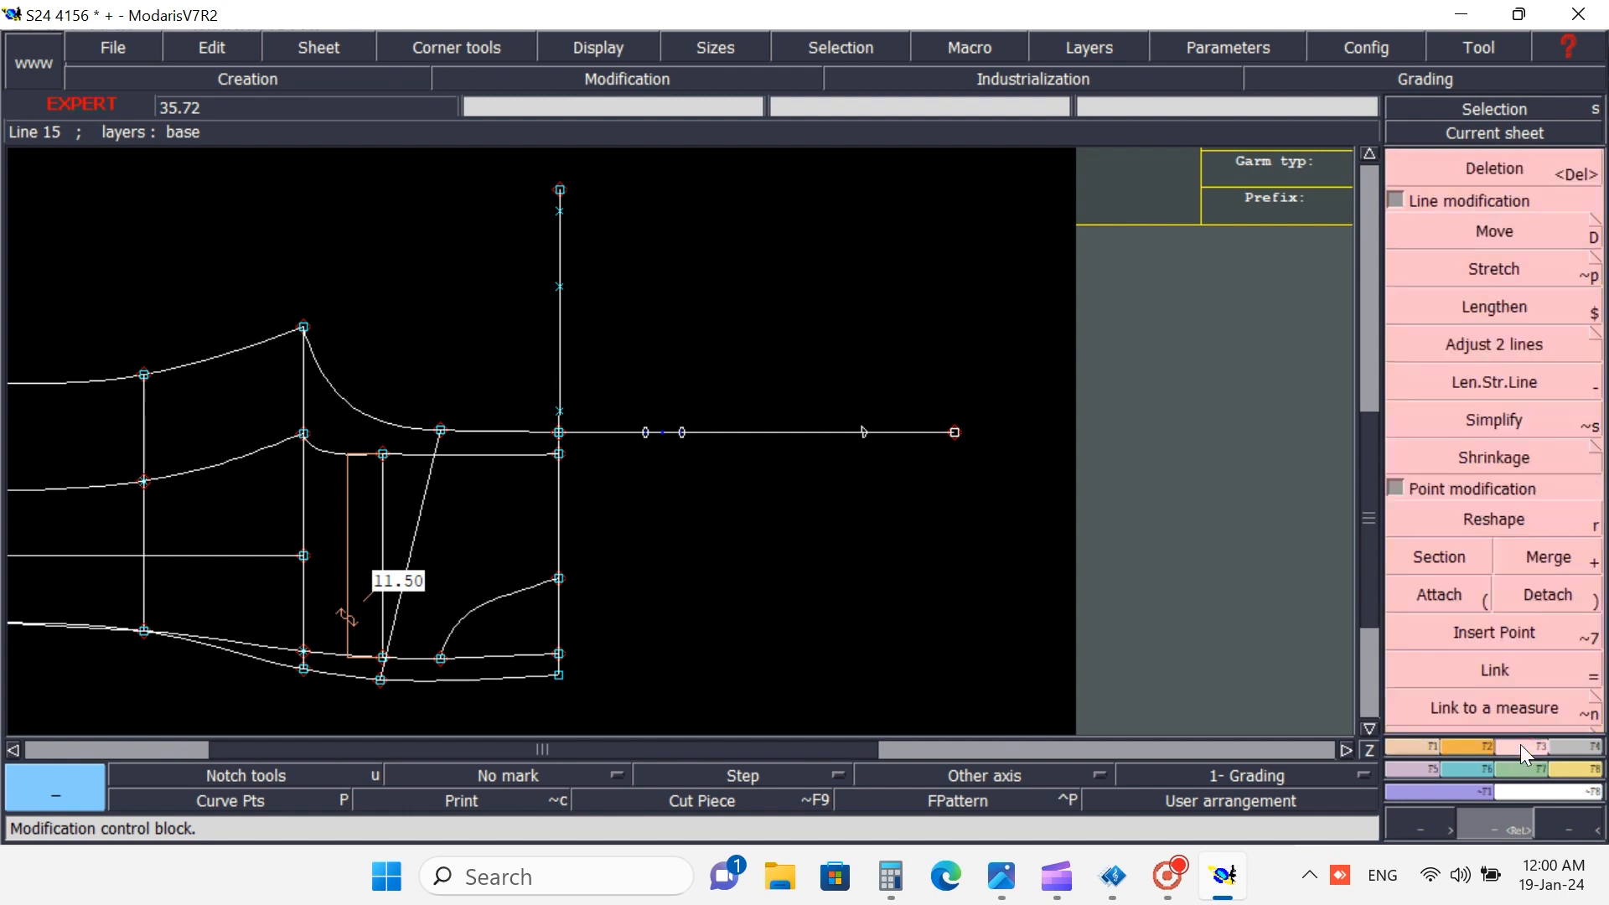
click(1490, 173)
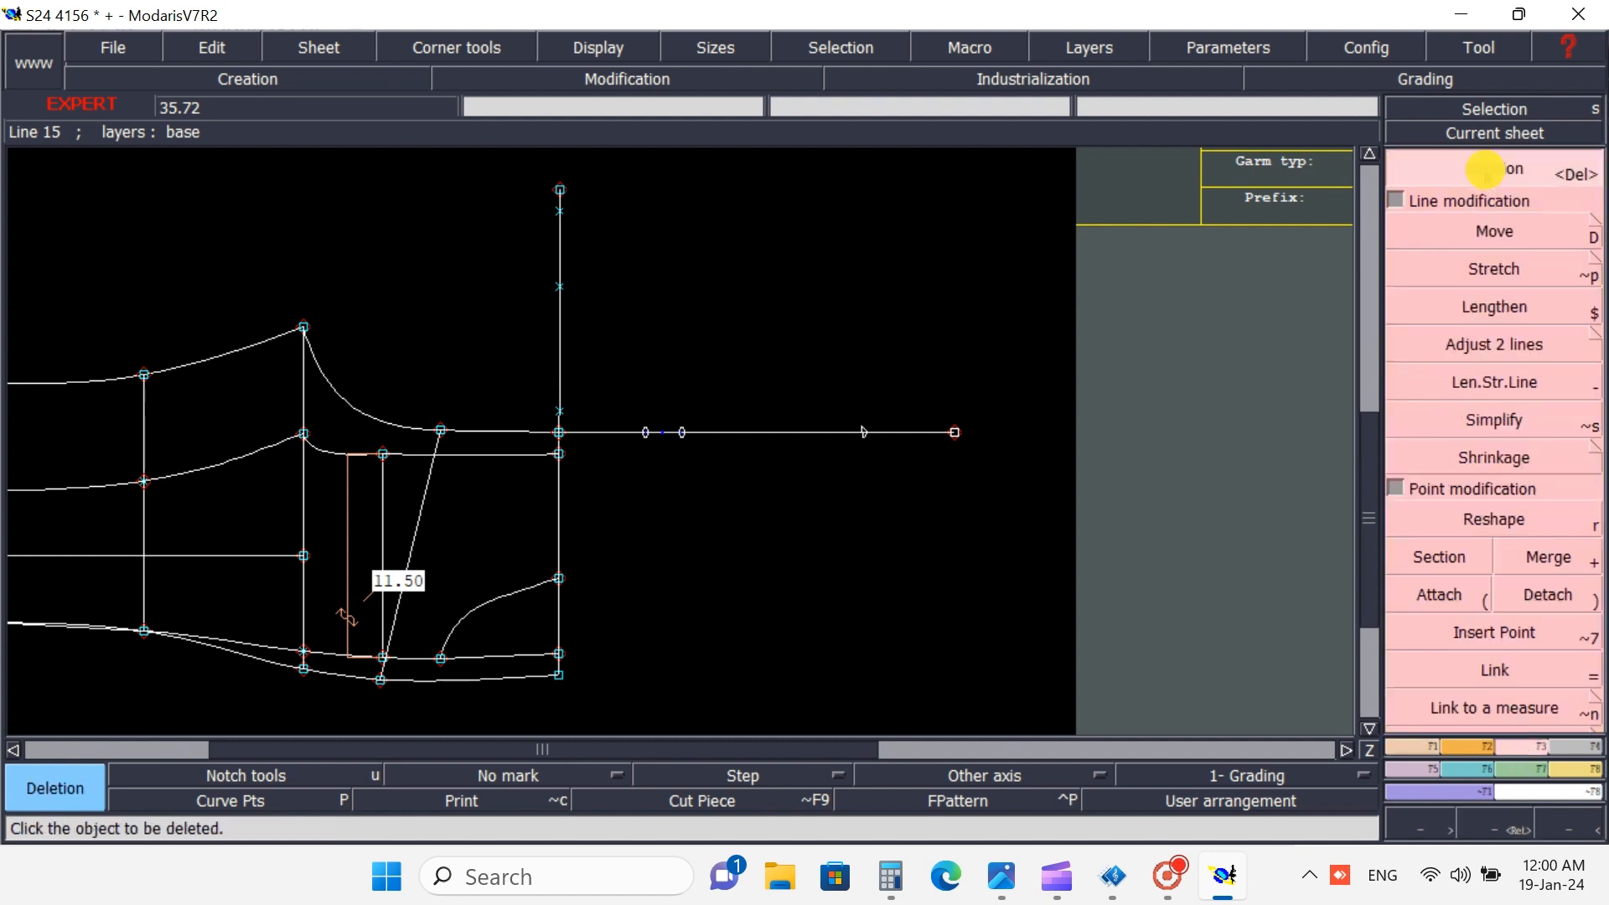
click(560, 288)
click(560, 211)
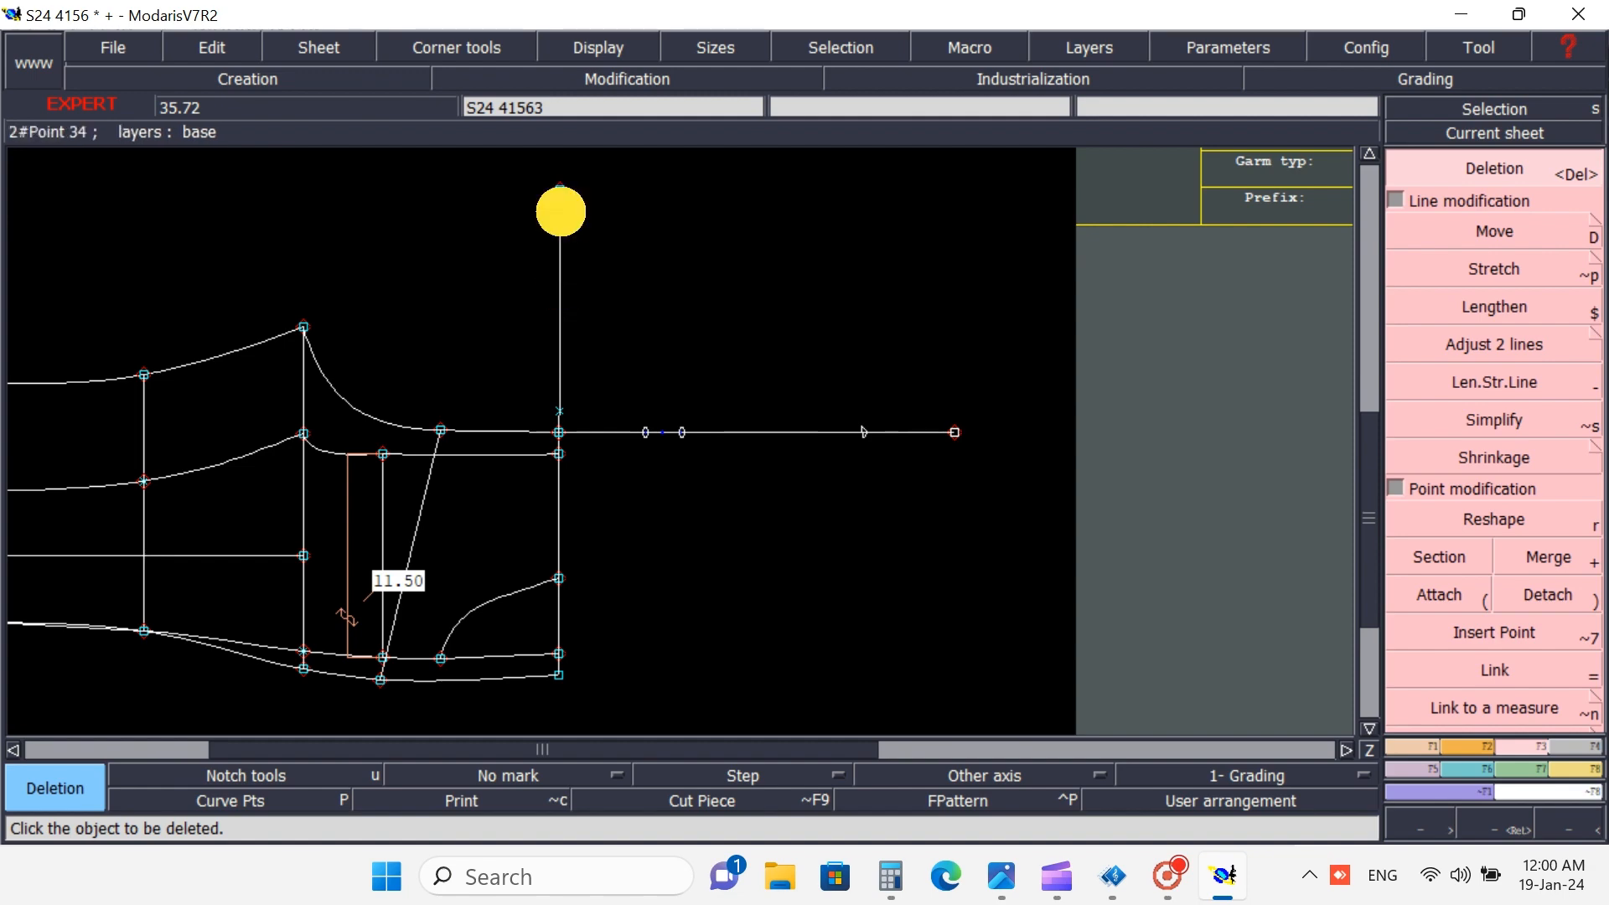
click(560, 412)
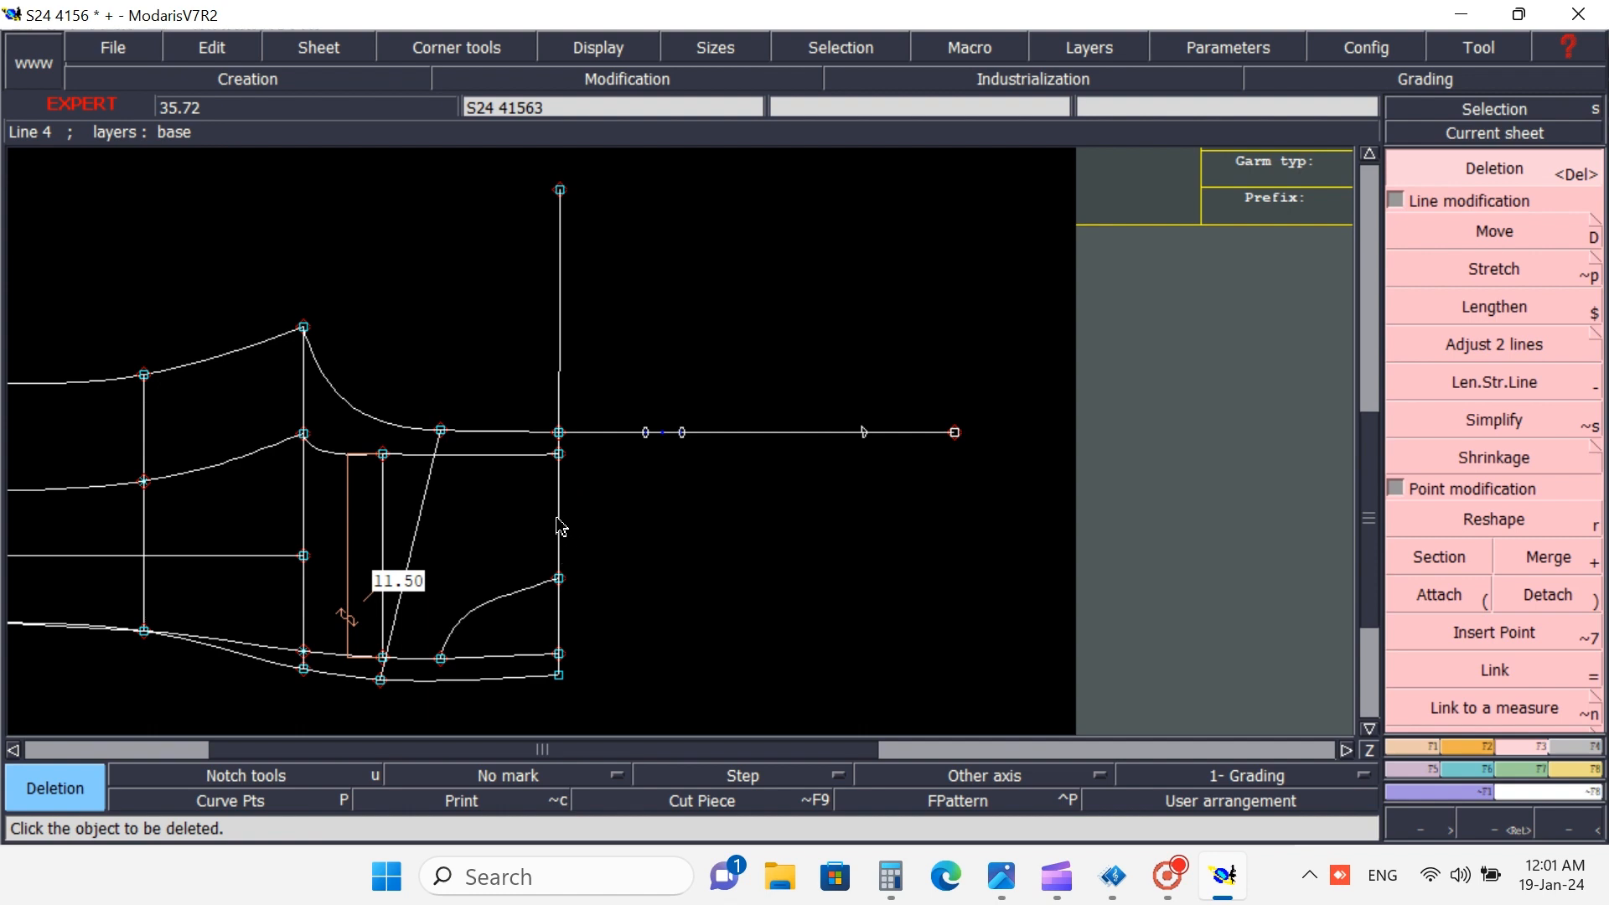
- Replace the waist line and its mirrored half with one Bezier line from the mirrored end through the centre back to the side seam end
click(559, 520)
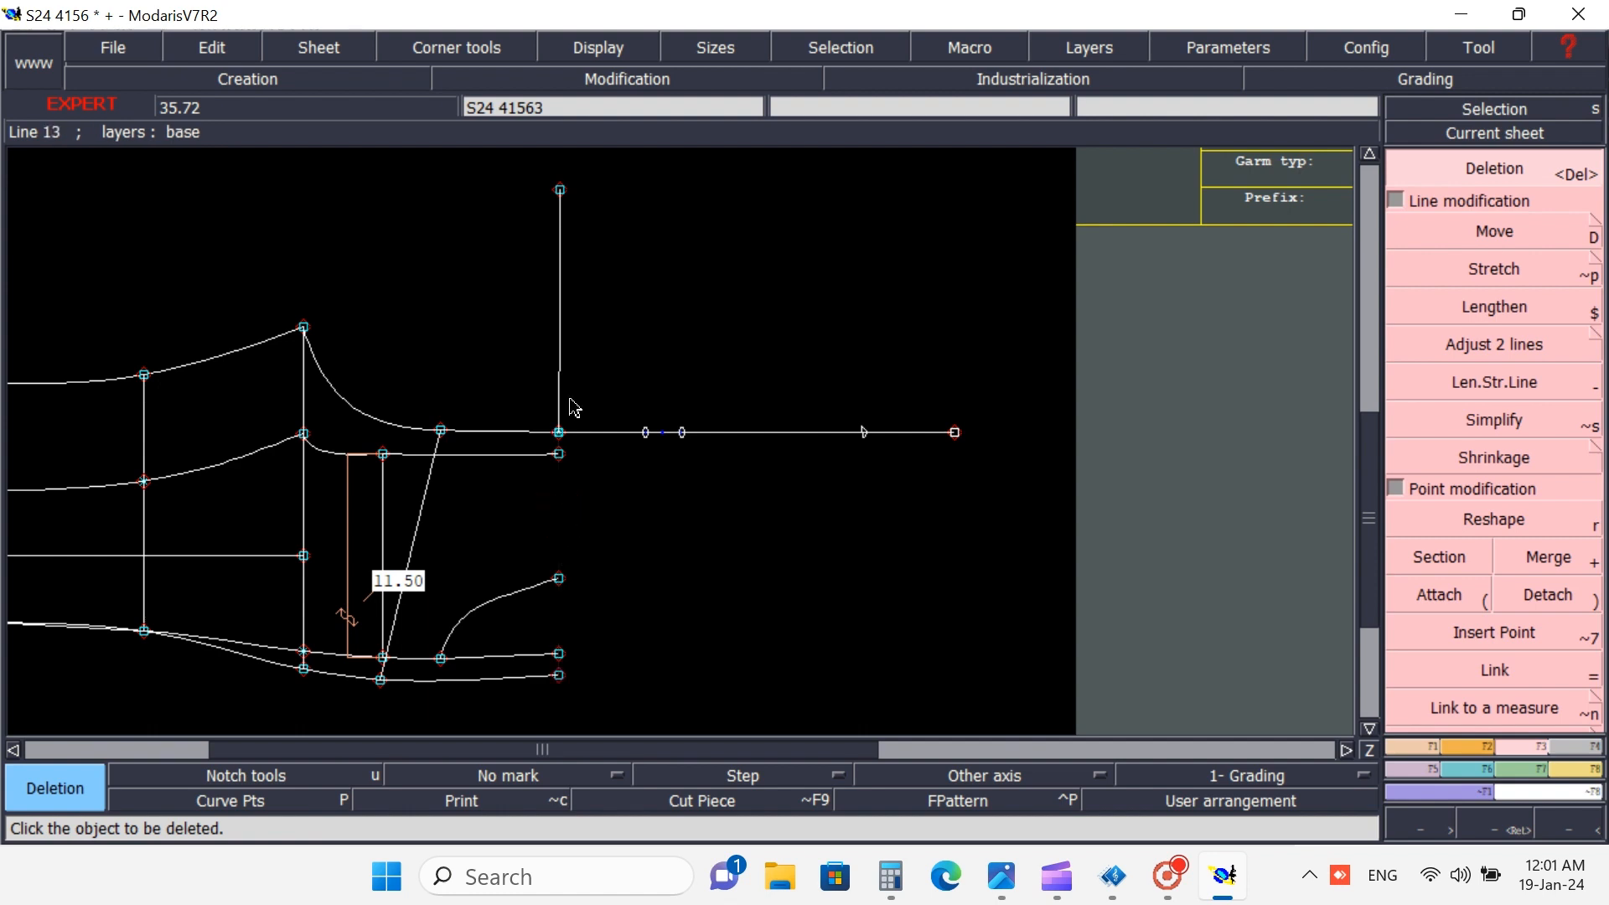
click(560, 326)
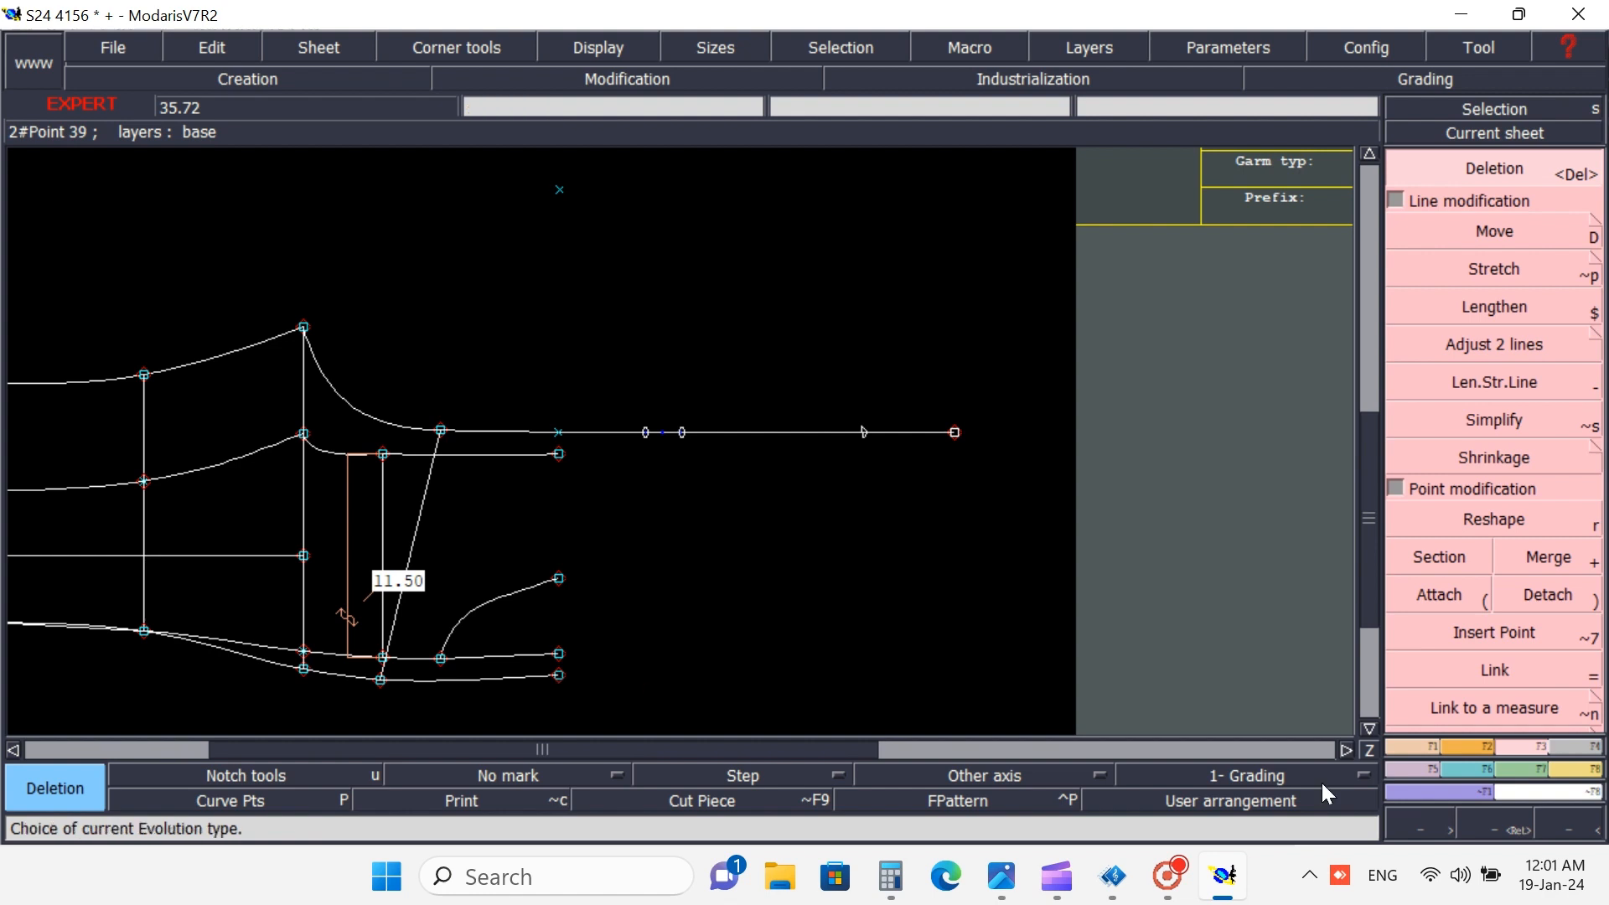
click(1400, 747)
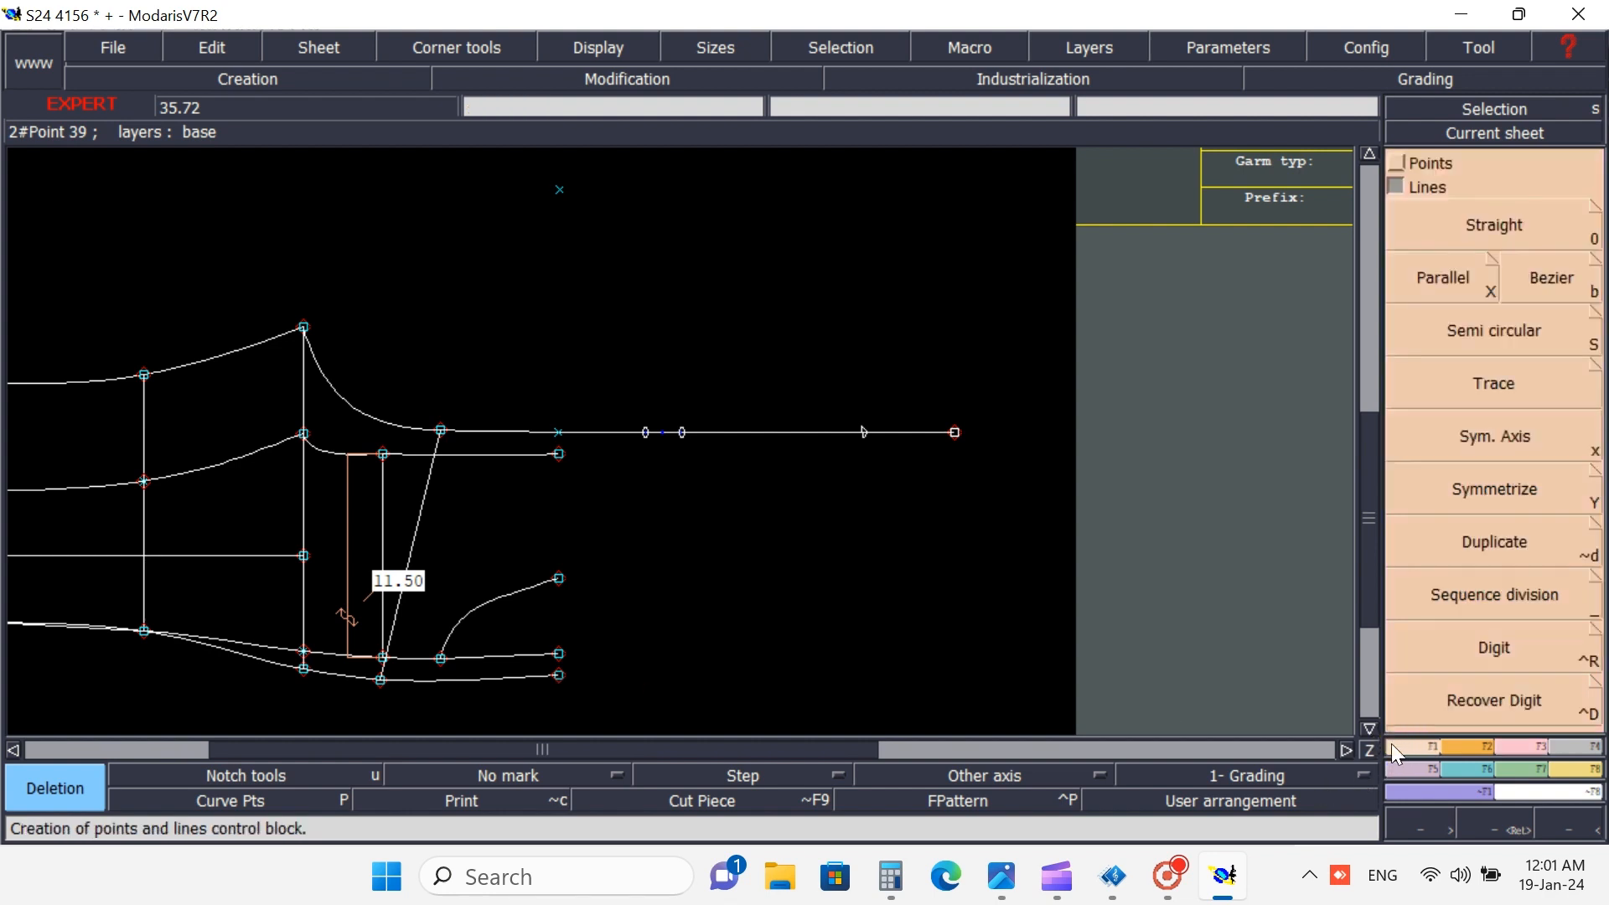
click(1541, 275)
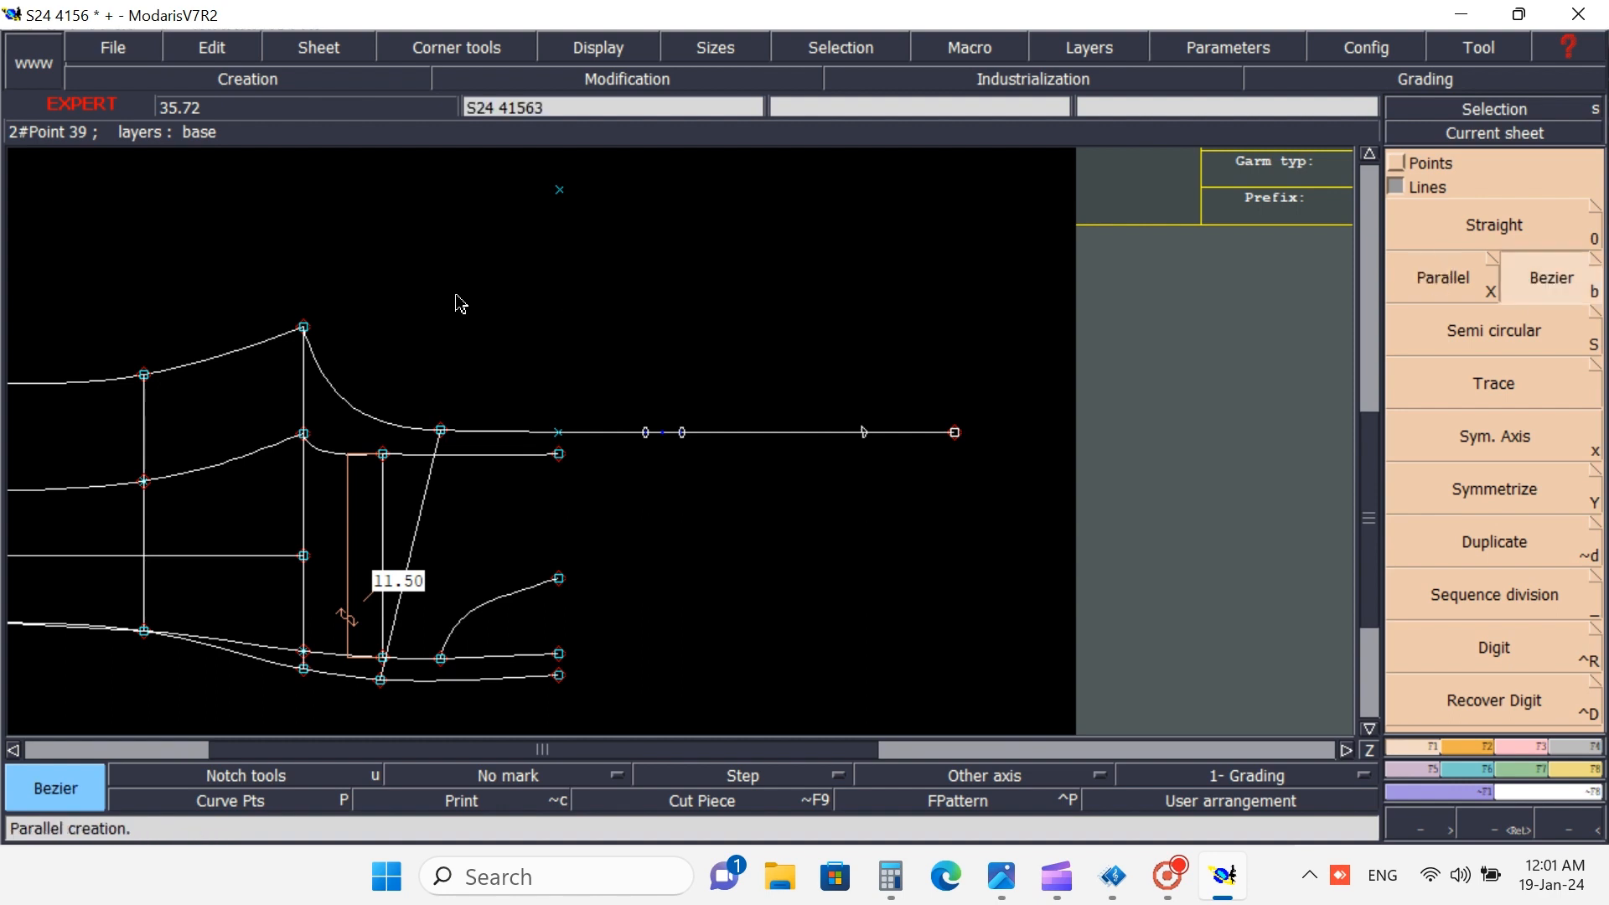
click(561, 192)
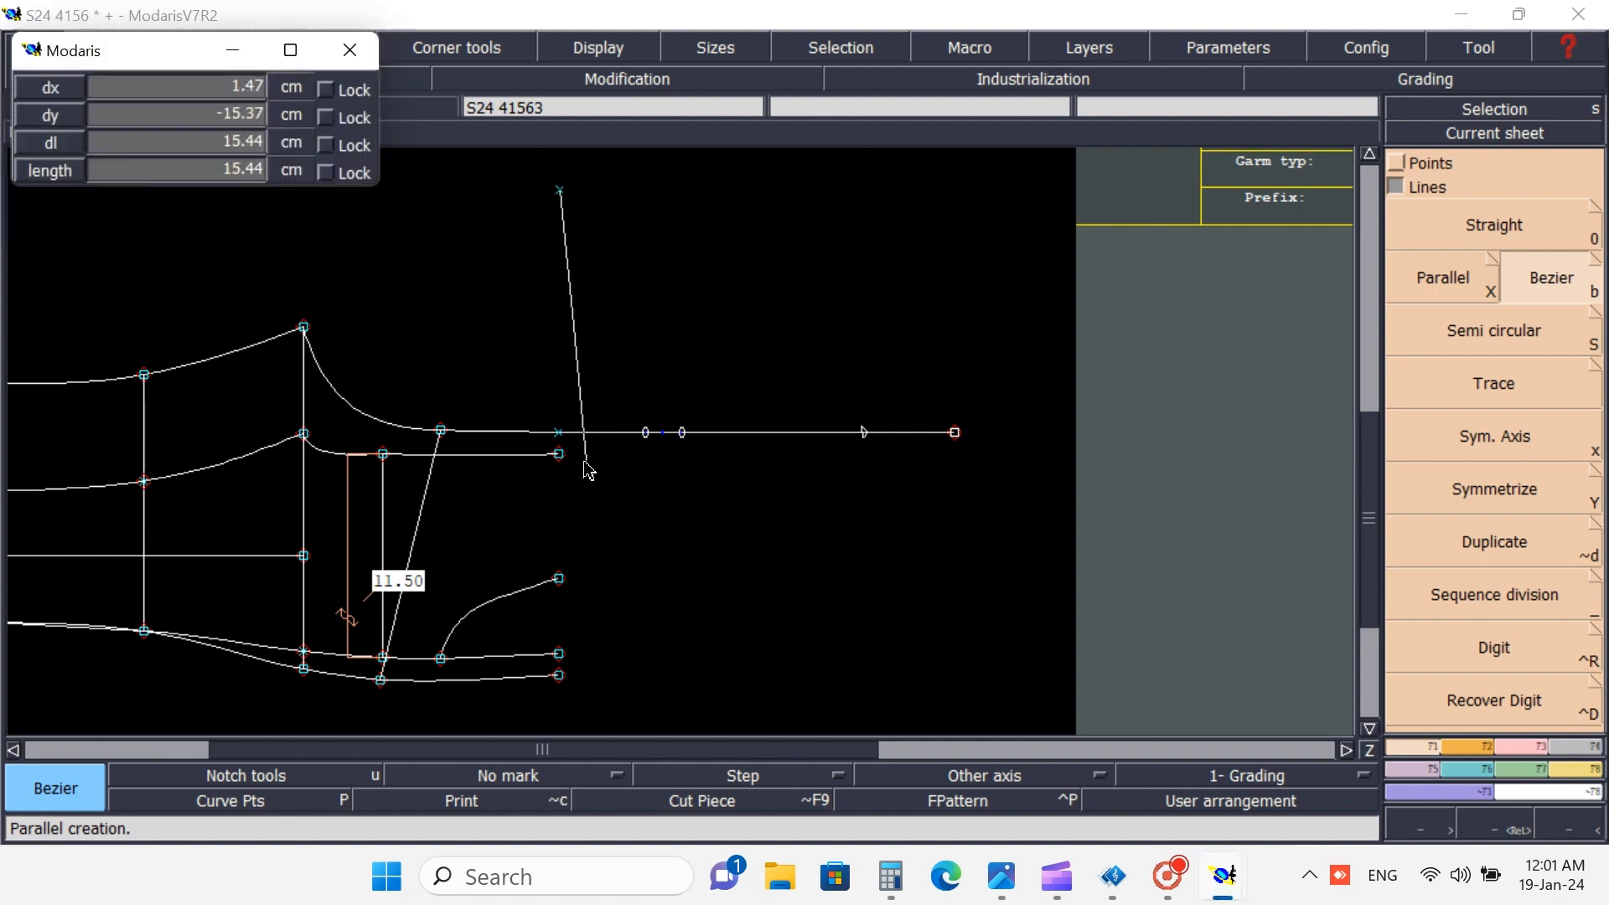
click(561, 439)
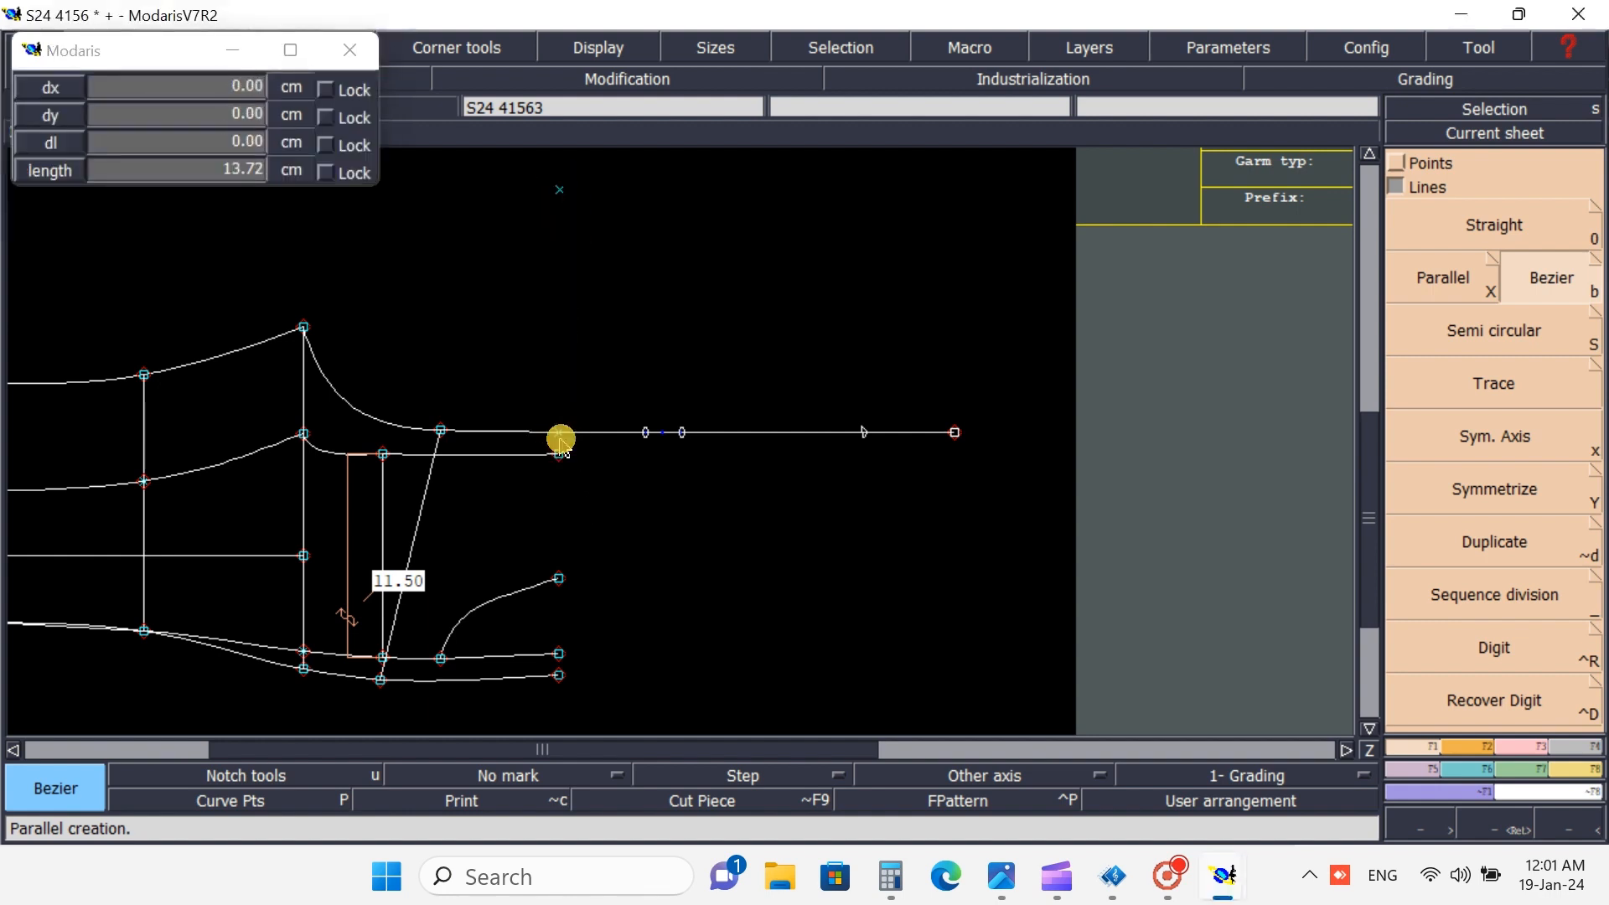
click(559, 579)
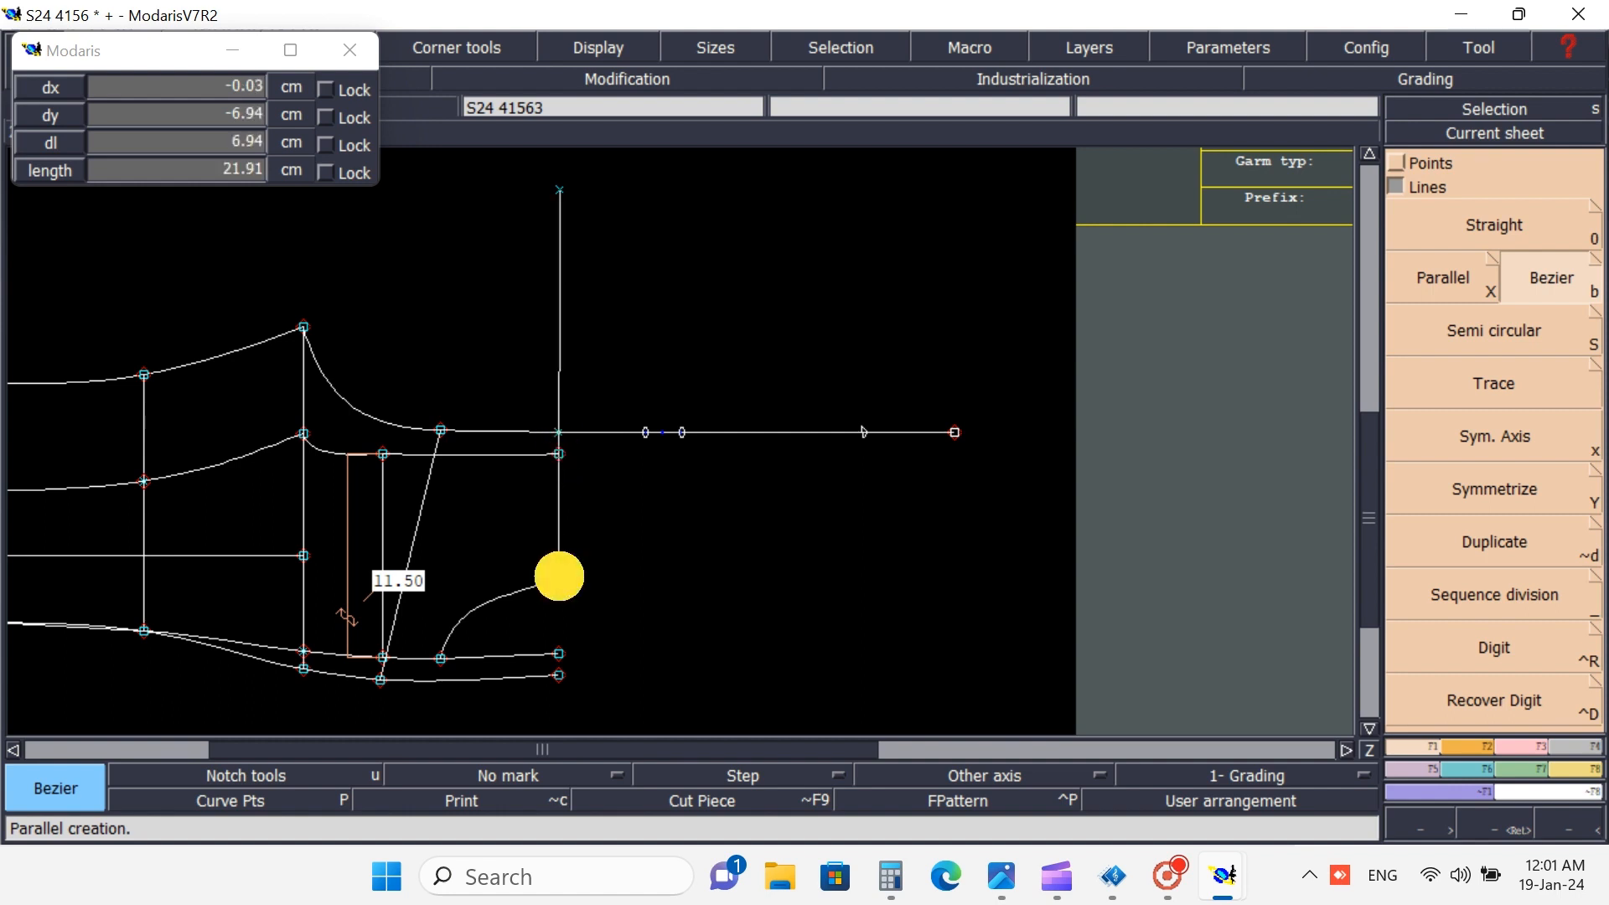
click(559, 654)
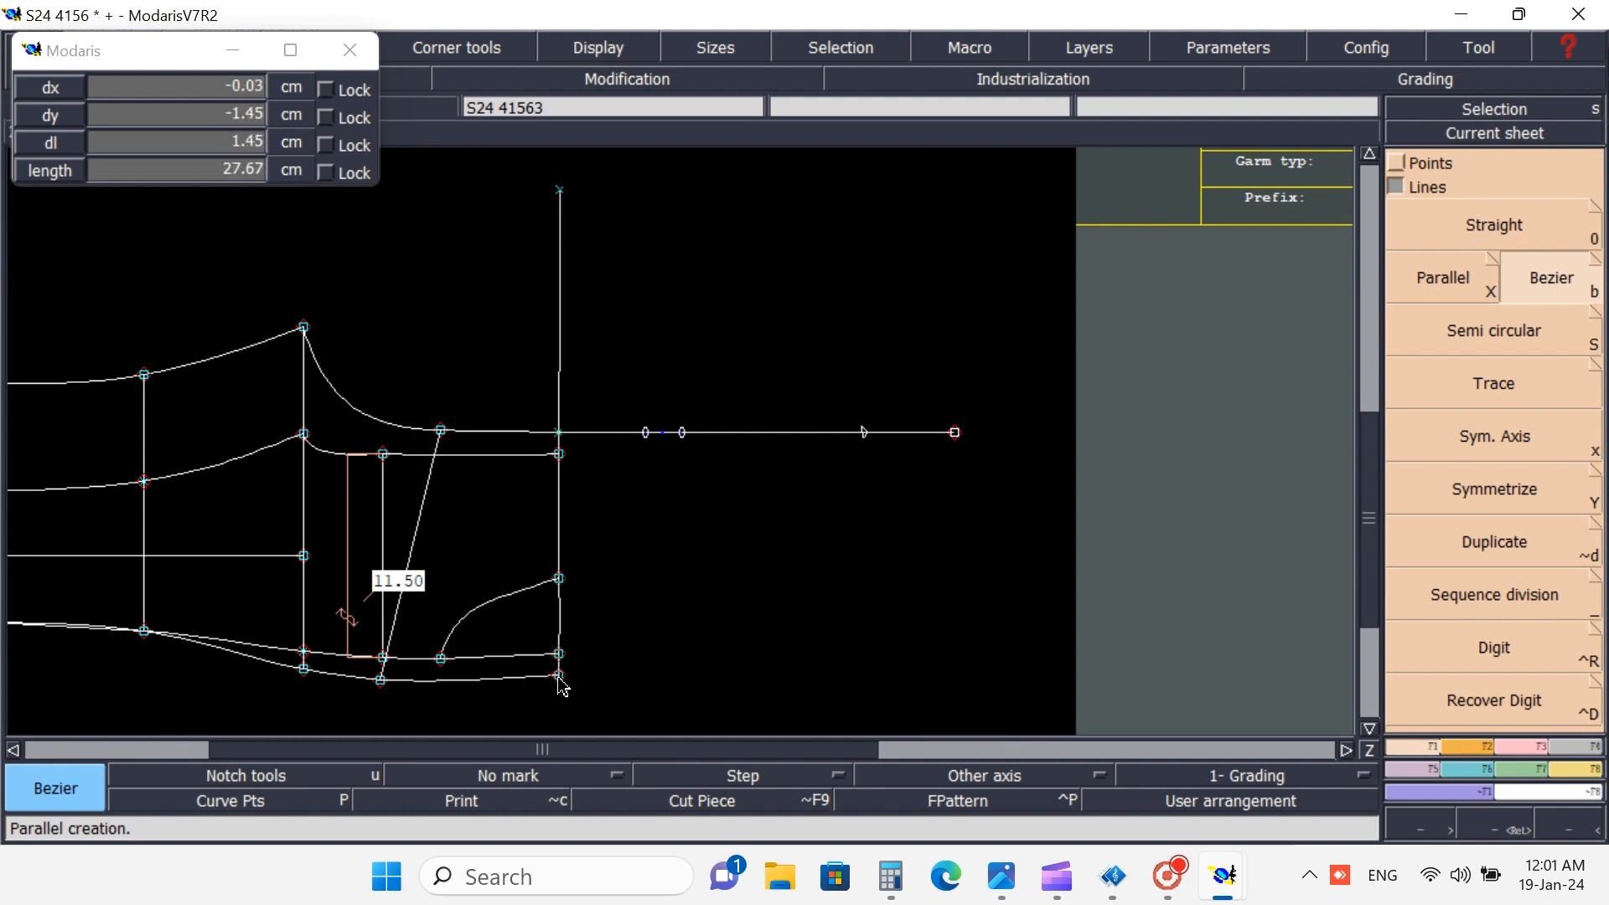
click(559, 675)
key(shift)
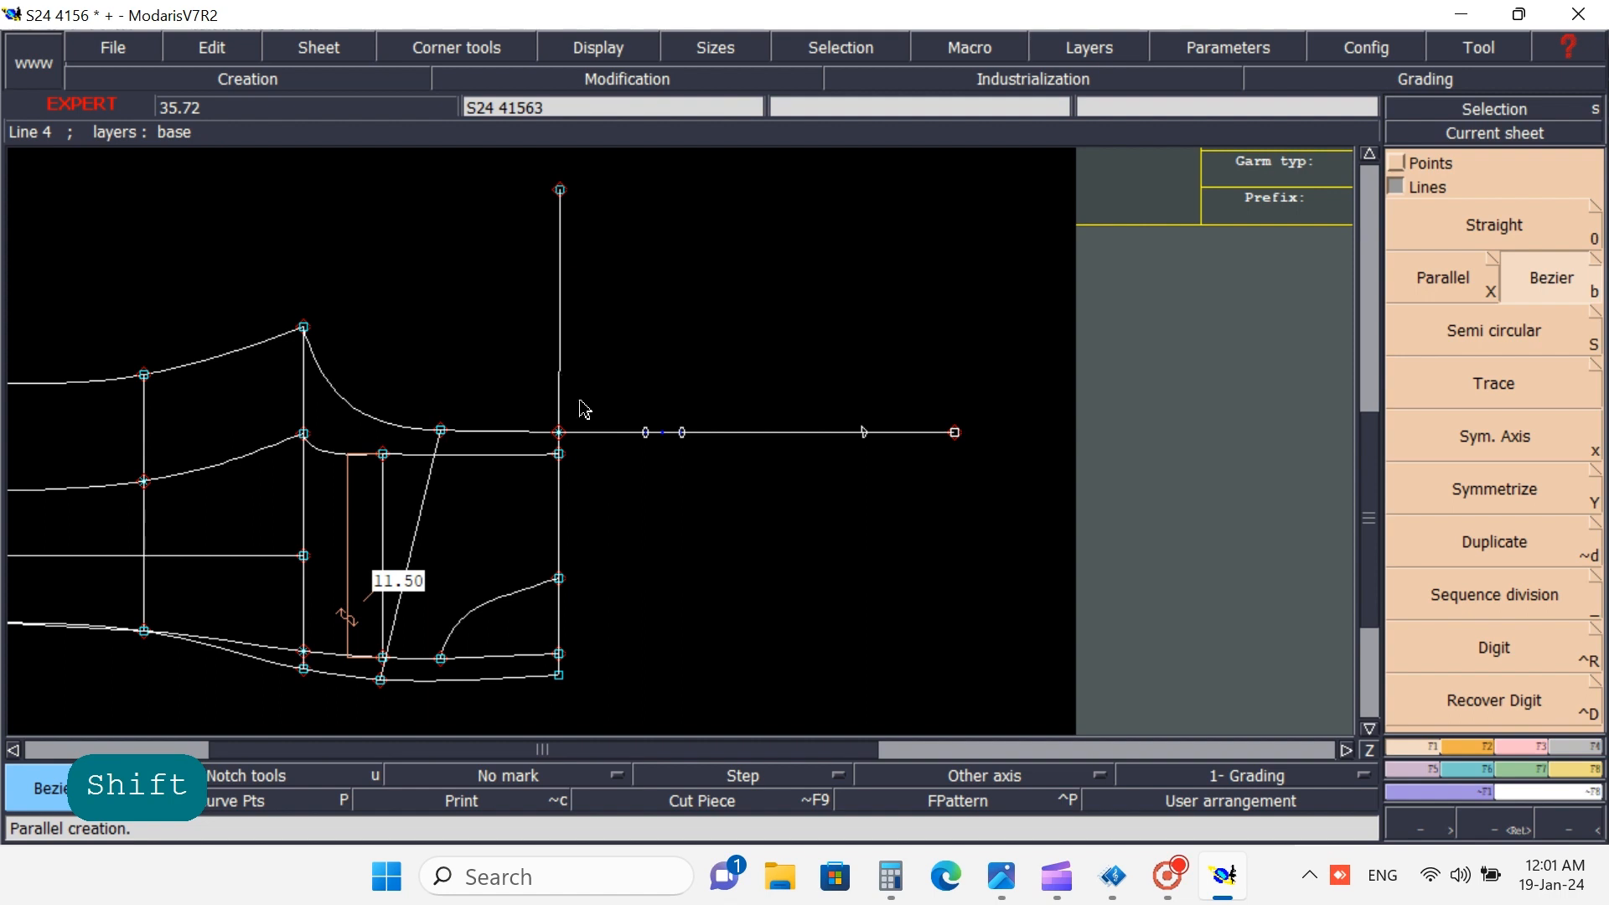
- Align the mirrored end of the waist line vertically with its centre back point using Ali2Pts
click(1452, 495)
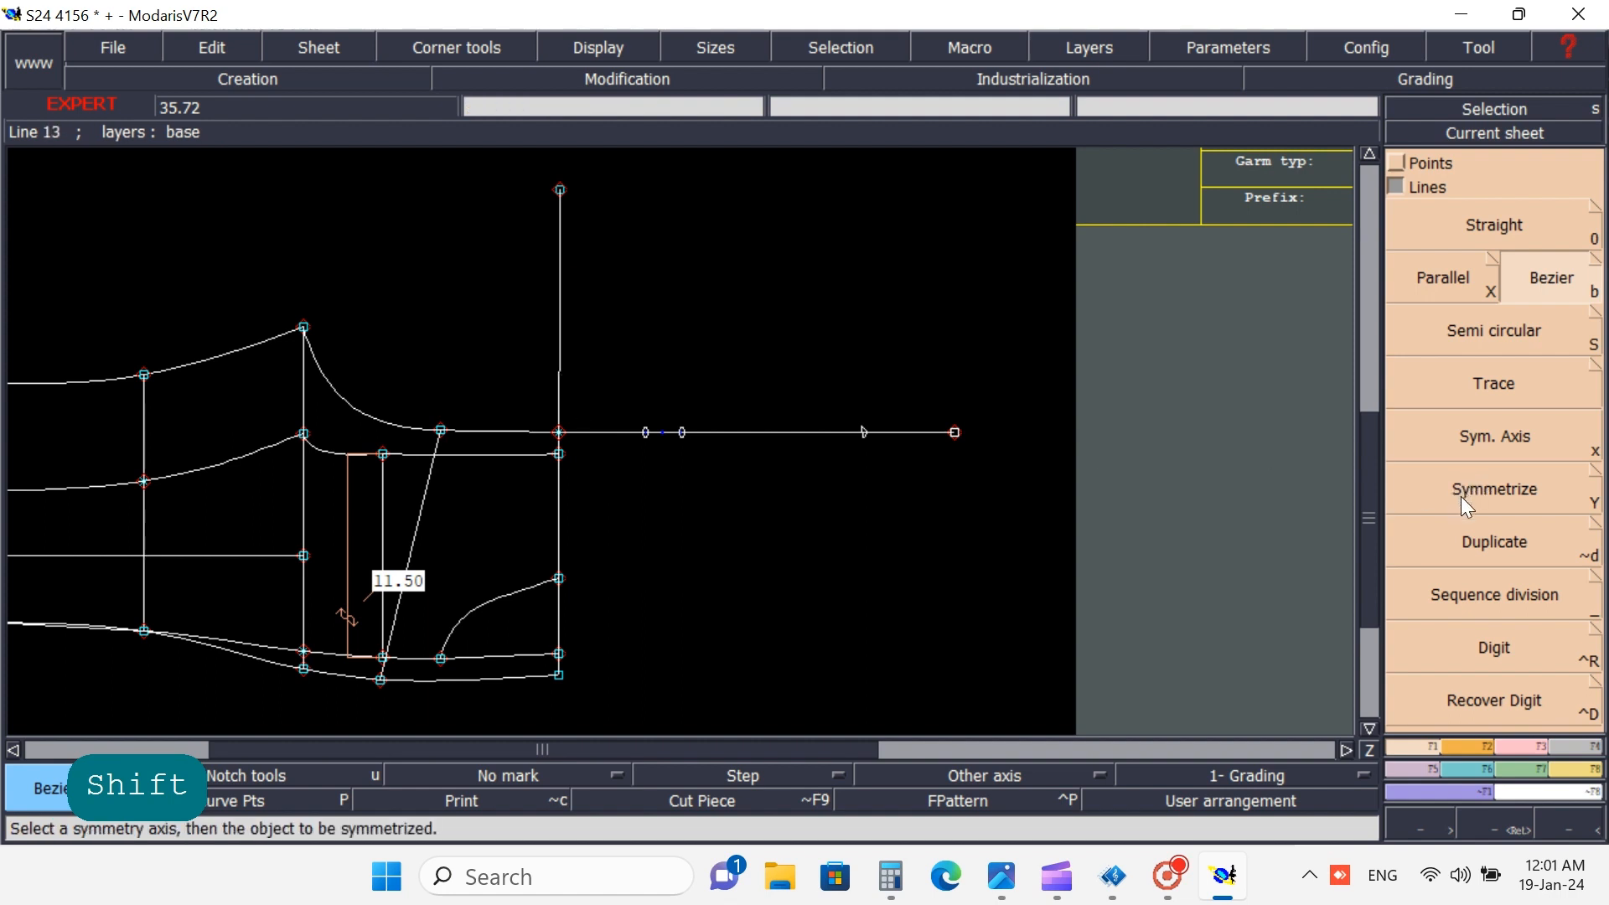
click(1397, 161)
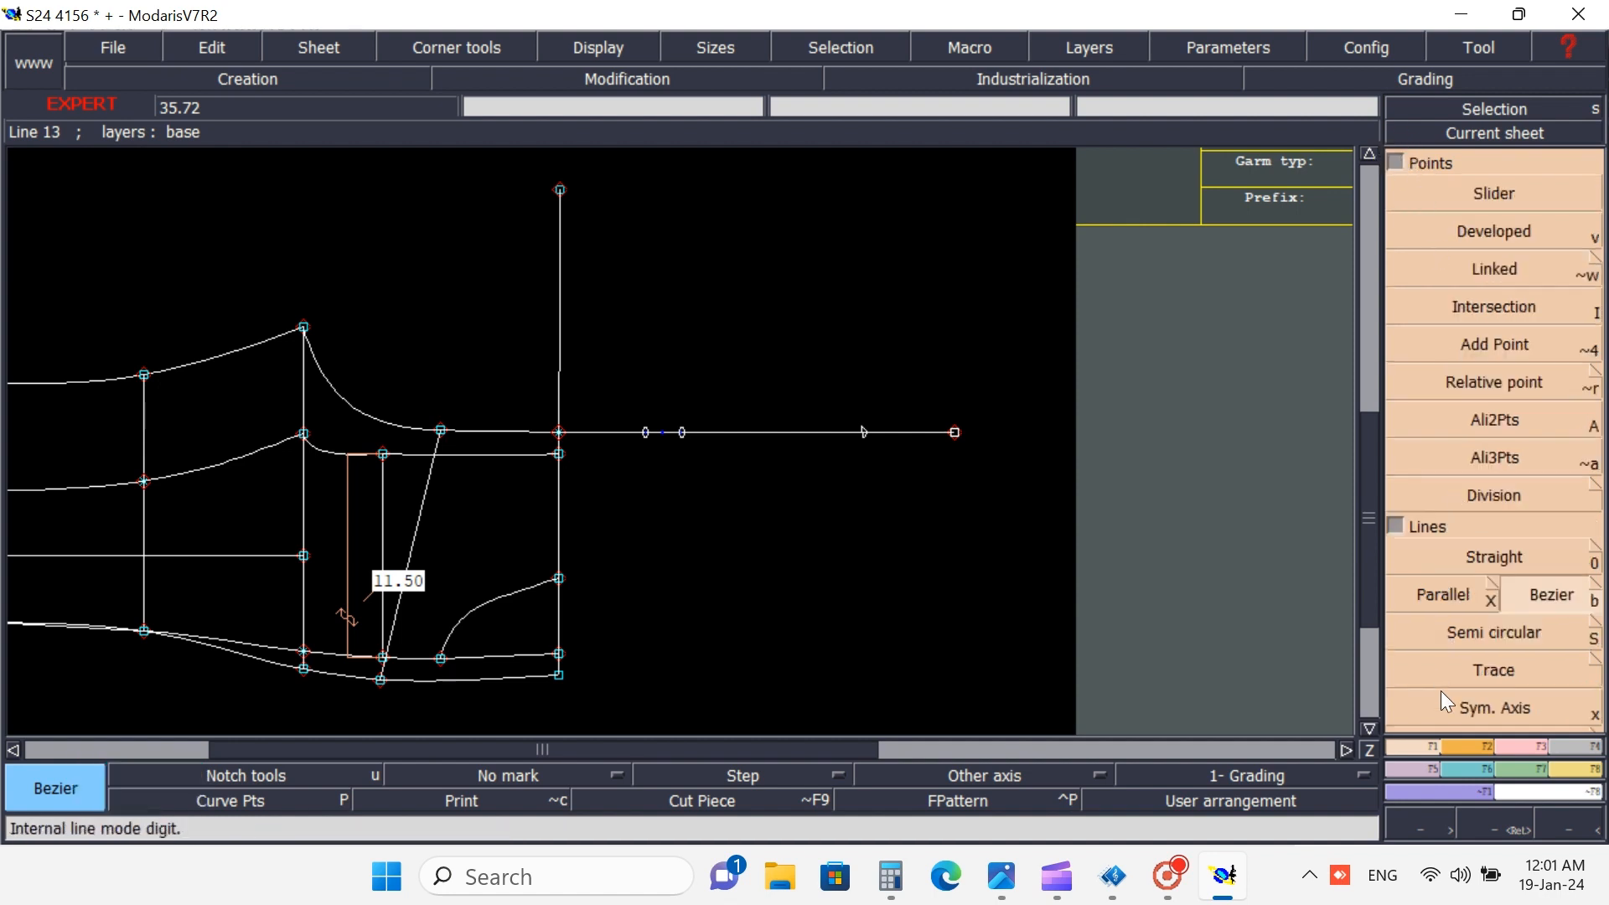
click(1505, 425)
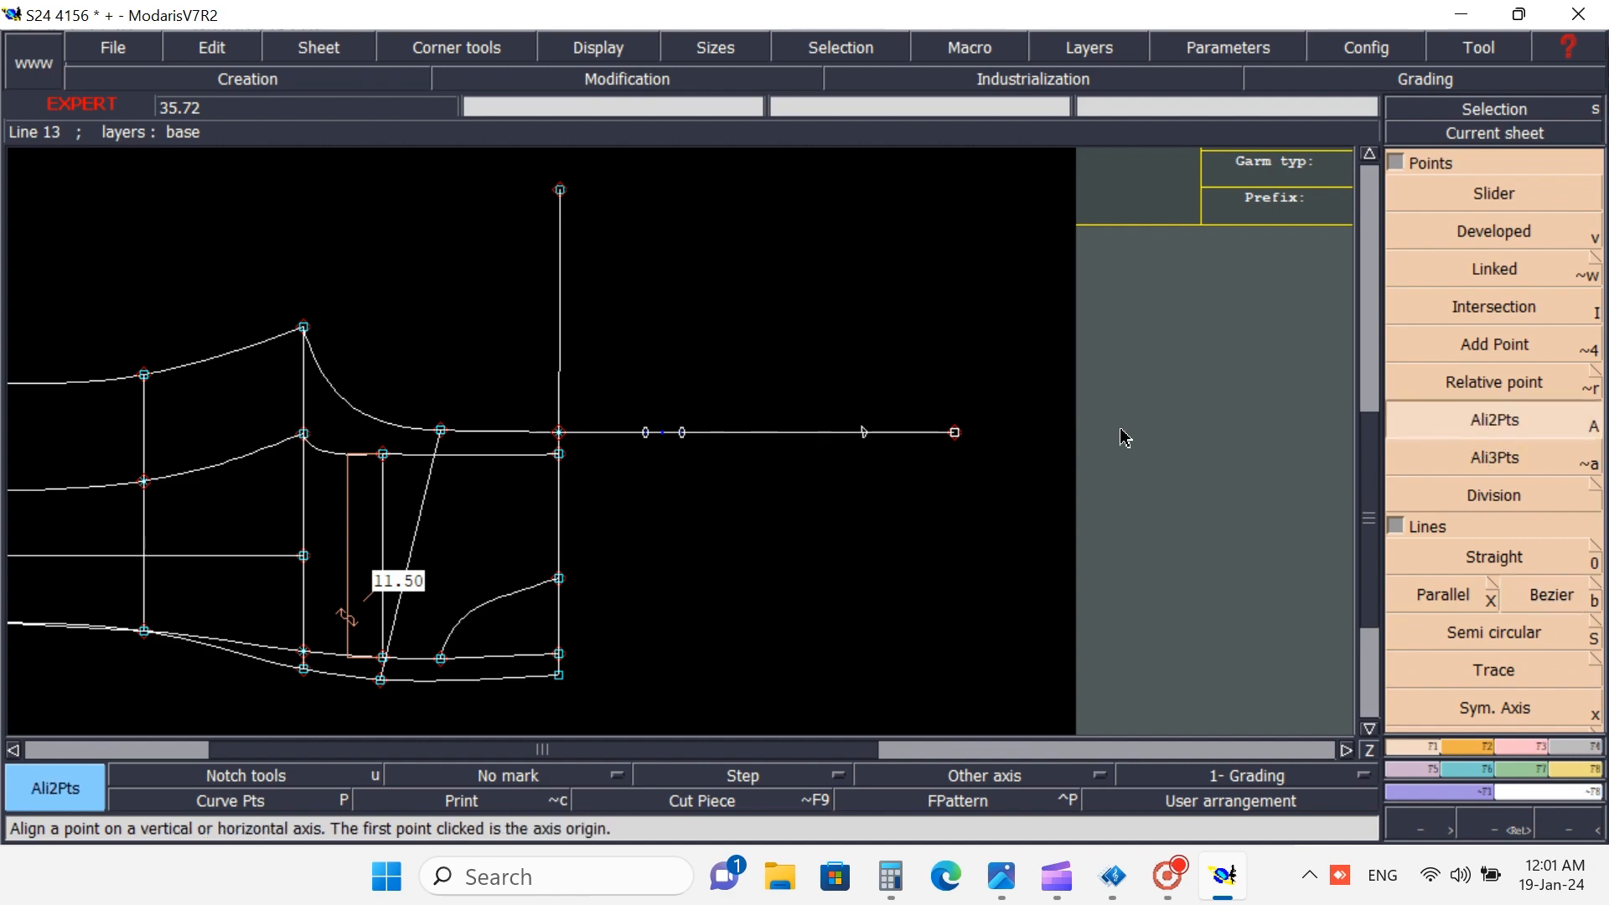
click(559, 433)
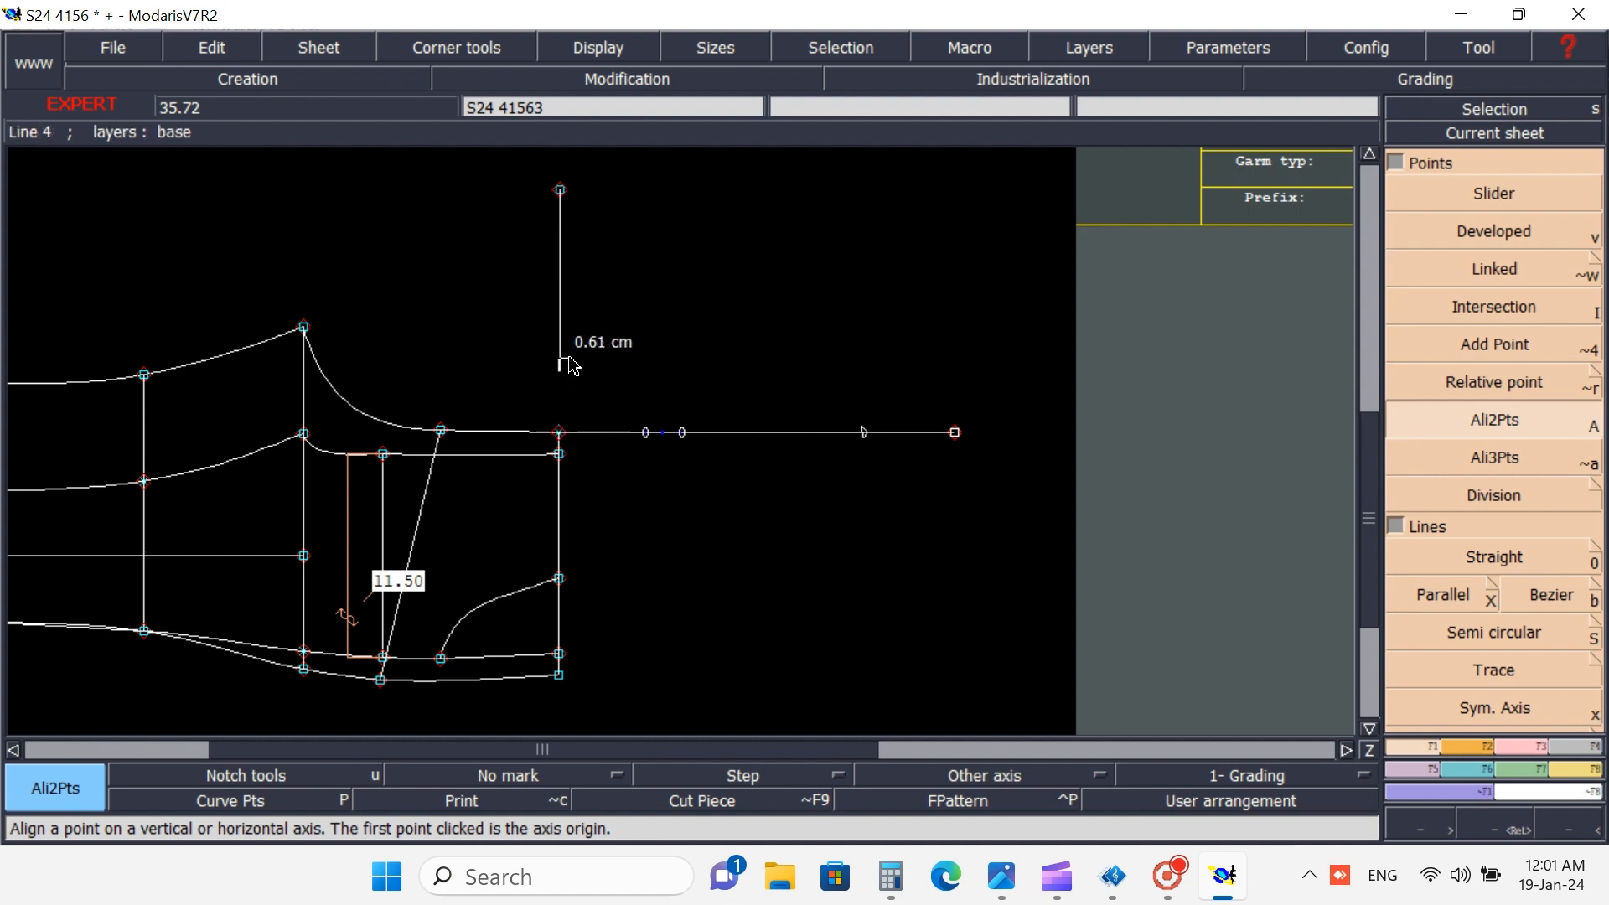
click(560, 190)
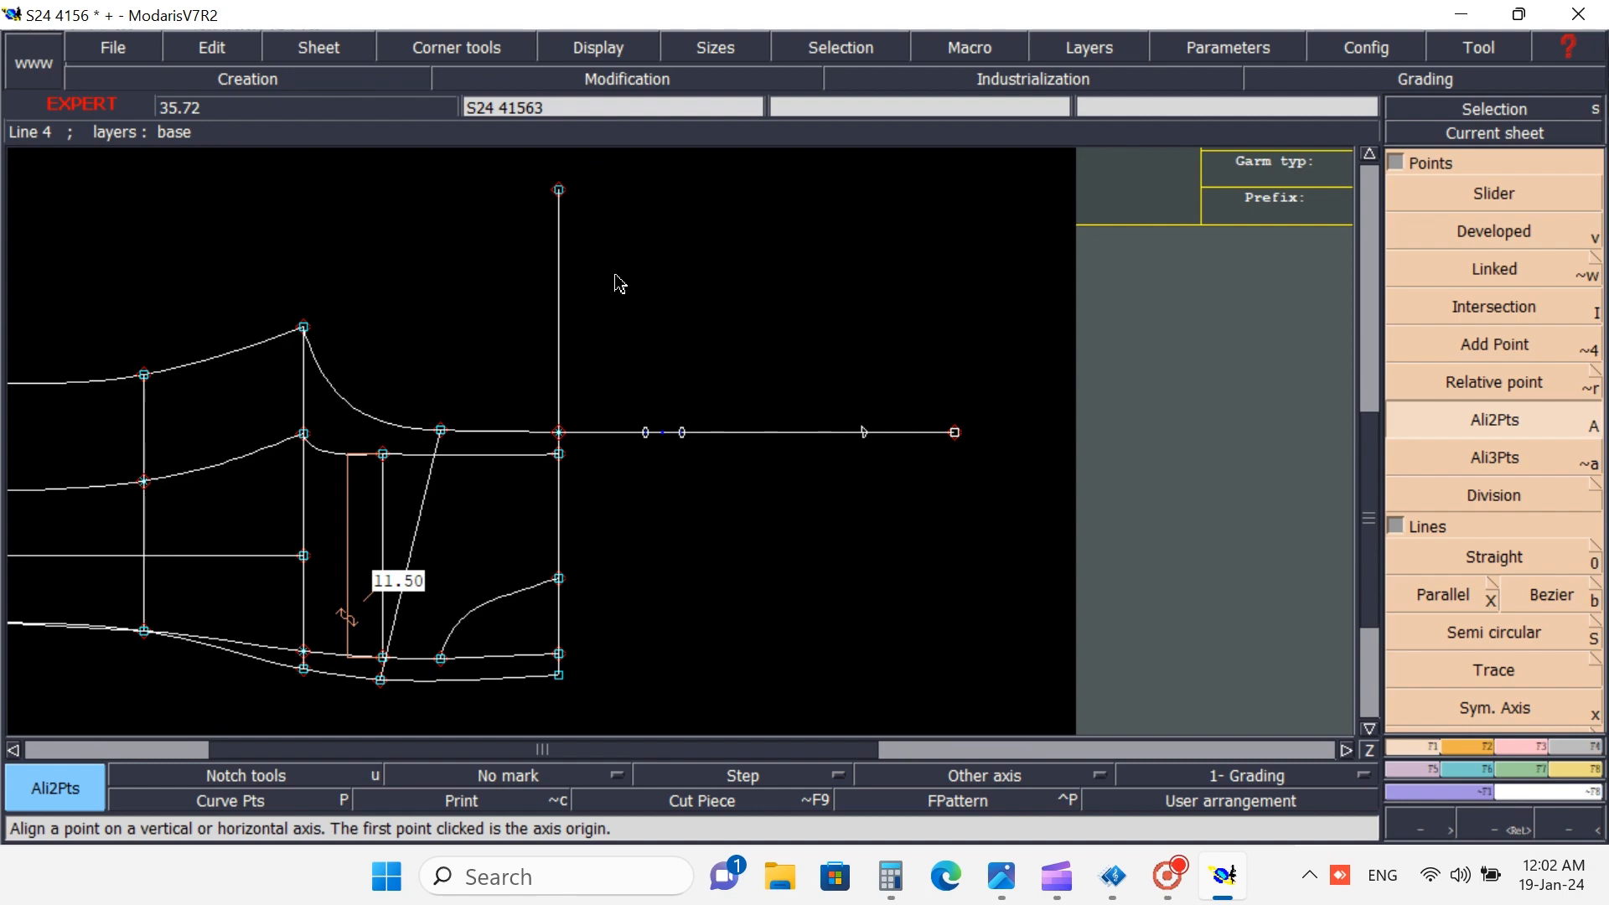
- Try to place a developed point about 15.6 cm from the waist line along the extended centre back line
mouse_move(870, 441)
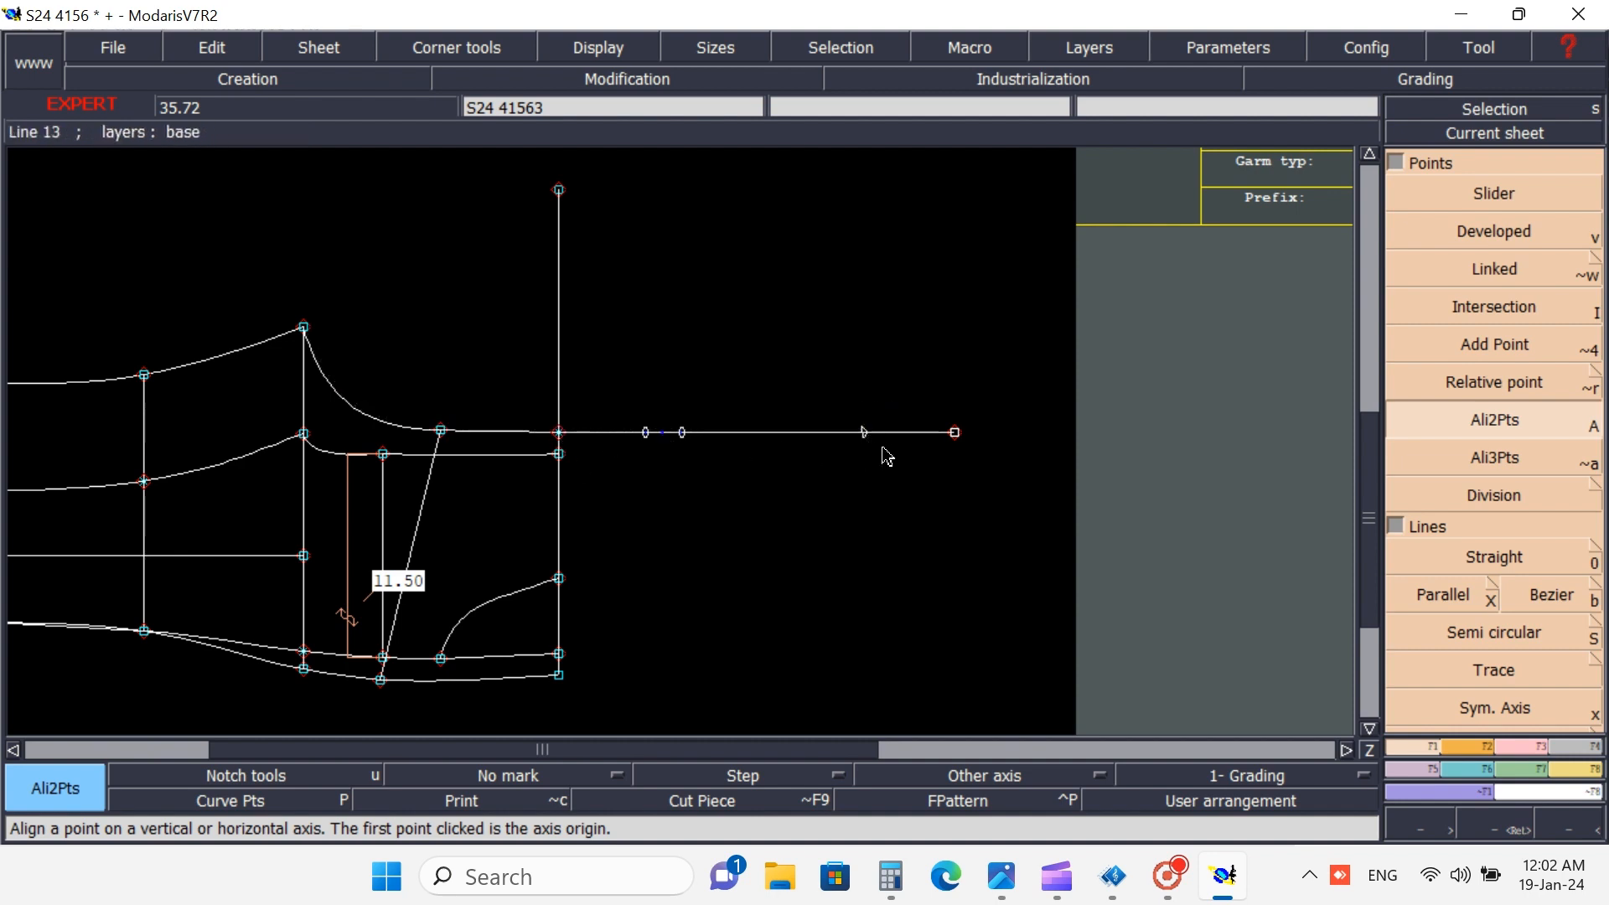
click(1457, 232)
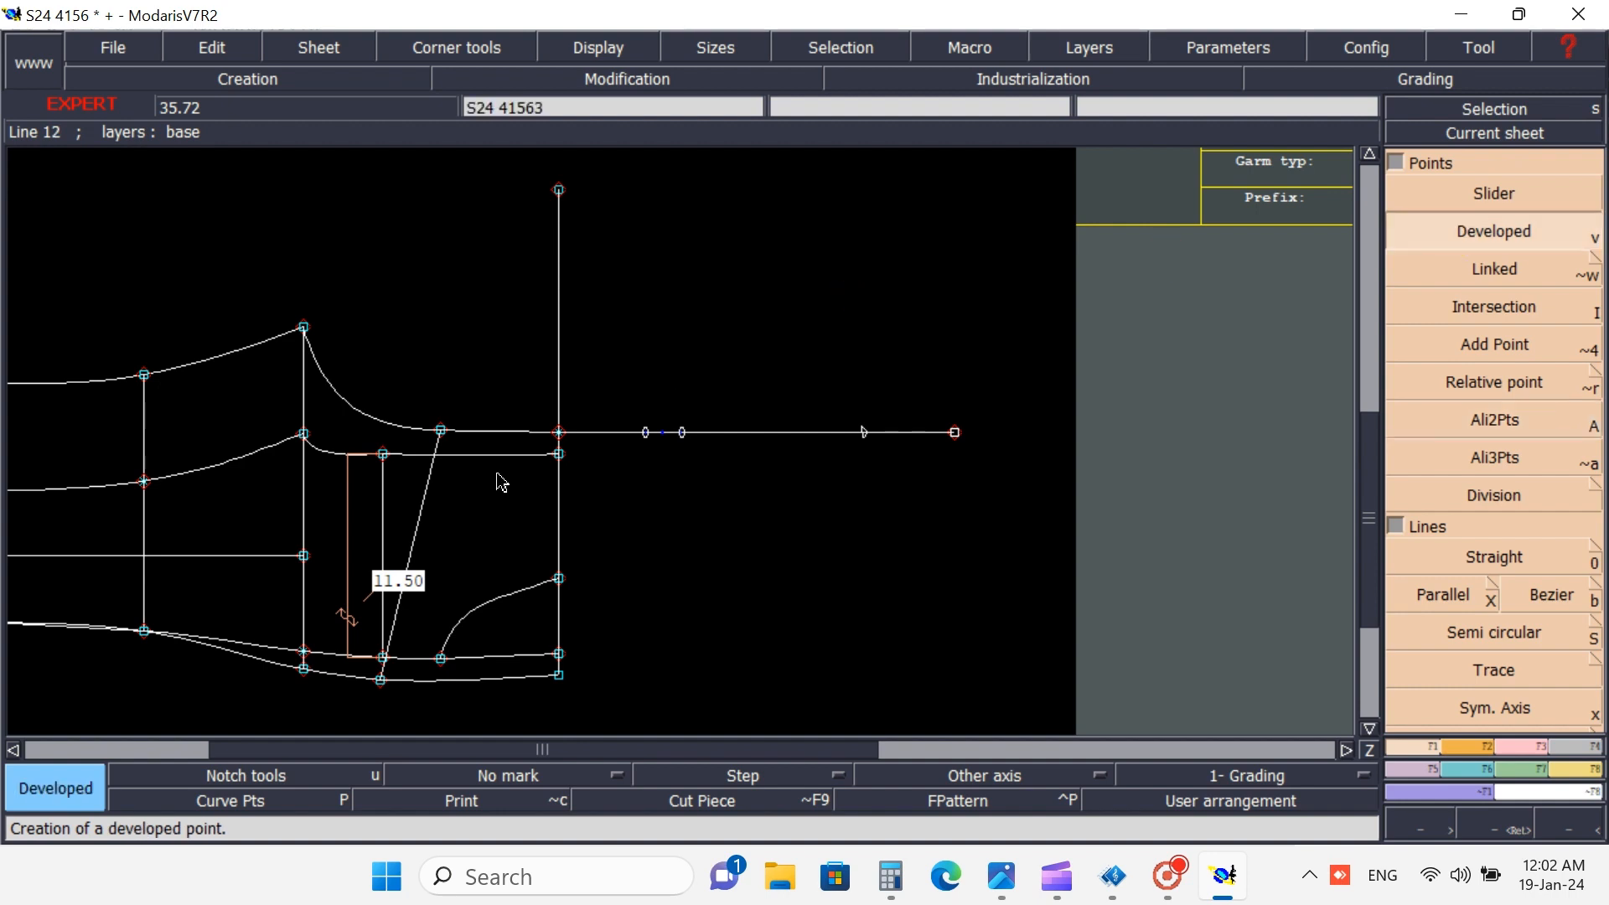
click(559, 433)
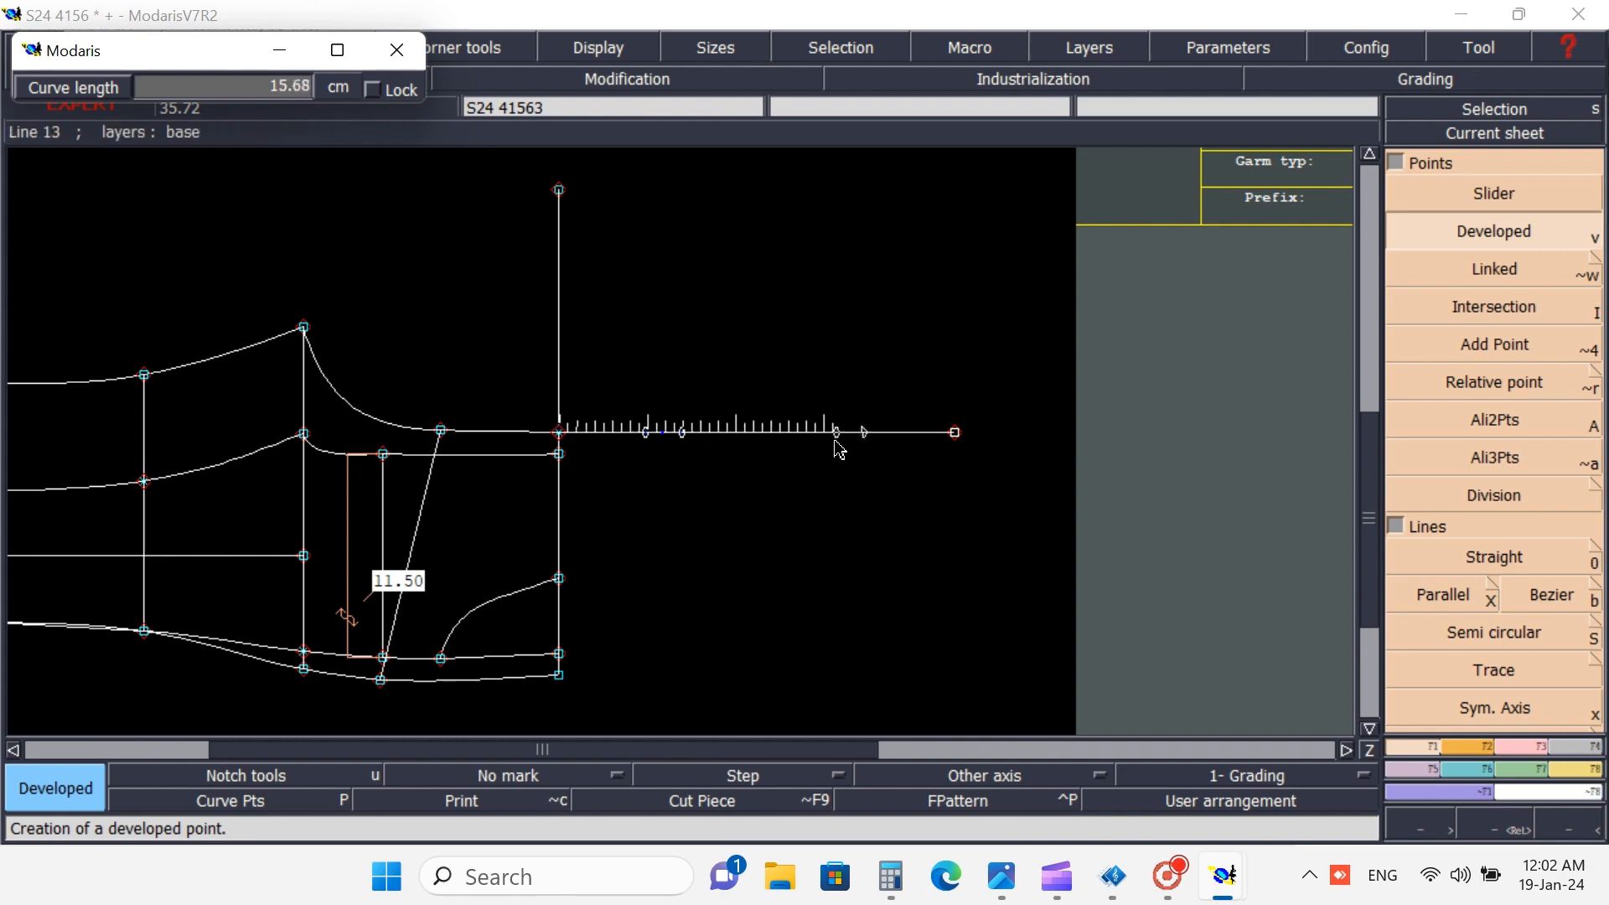
click(837, 448)
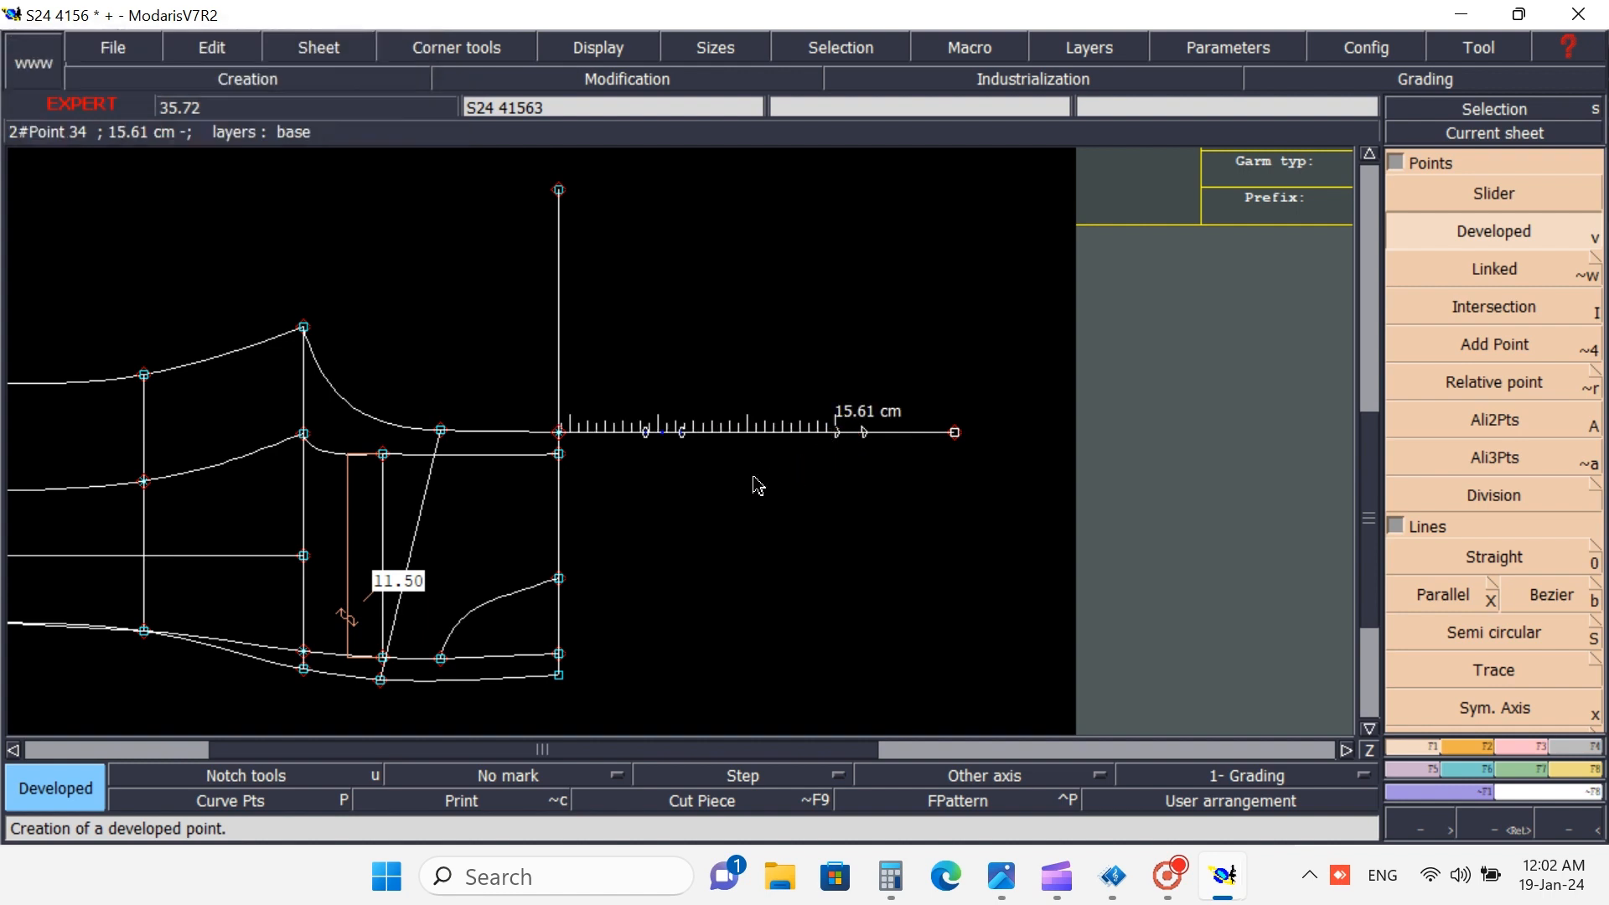
key(ctrl+z)
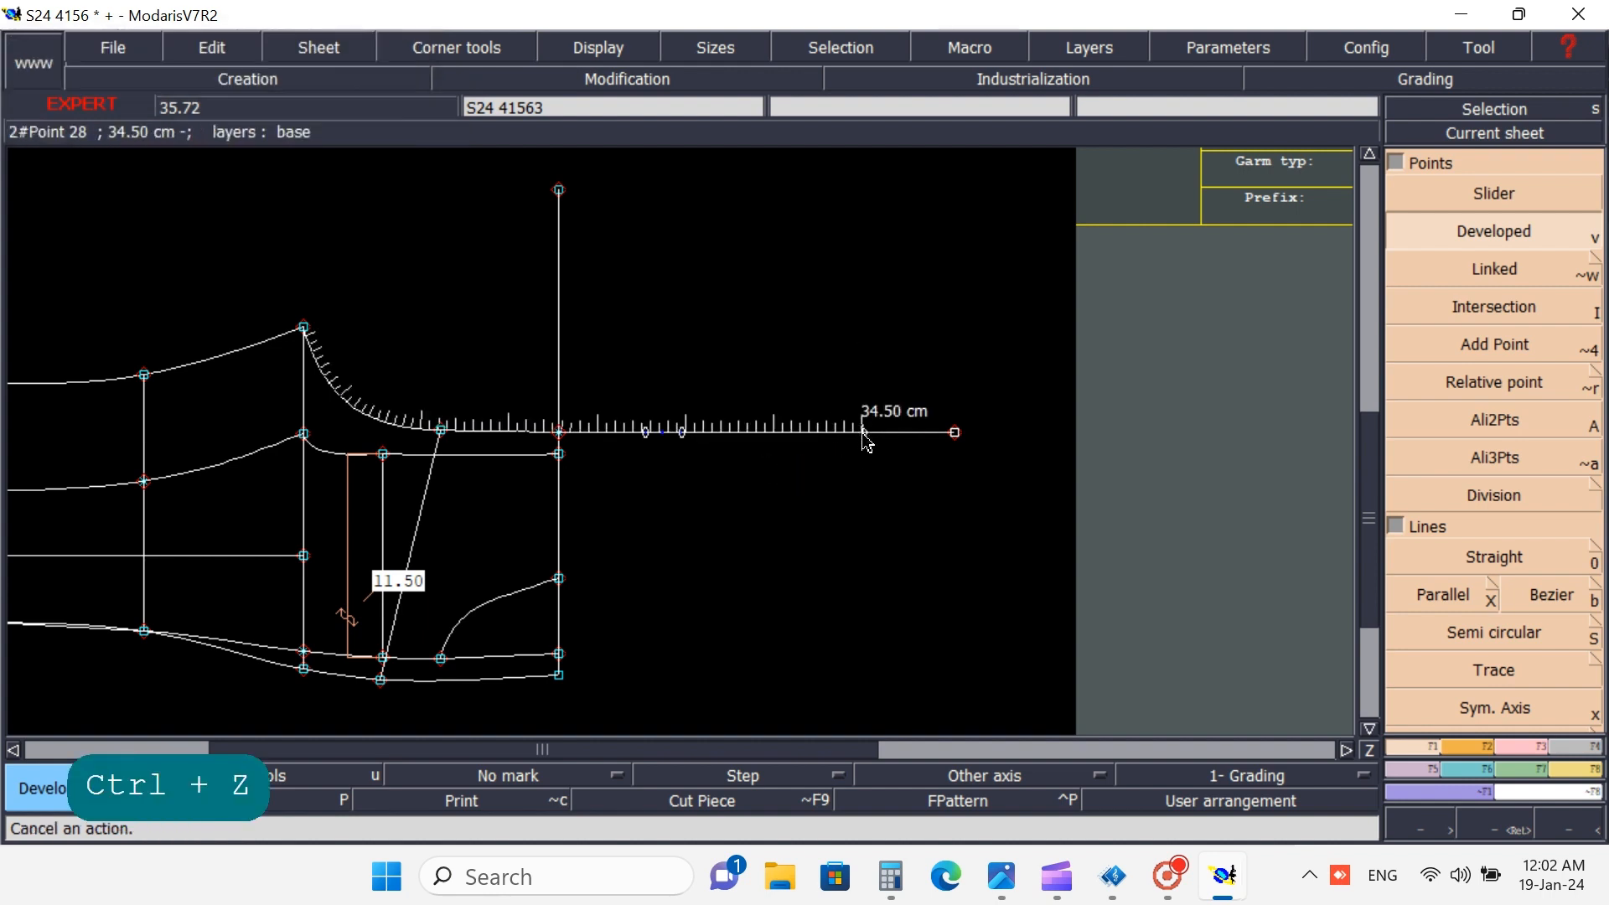
- Try to place a second developed point on the extended centre back line, between the 34.50 cm point and the waist line
click(864, 435)
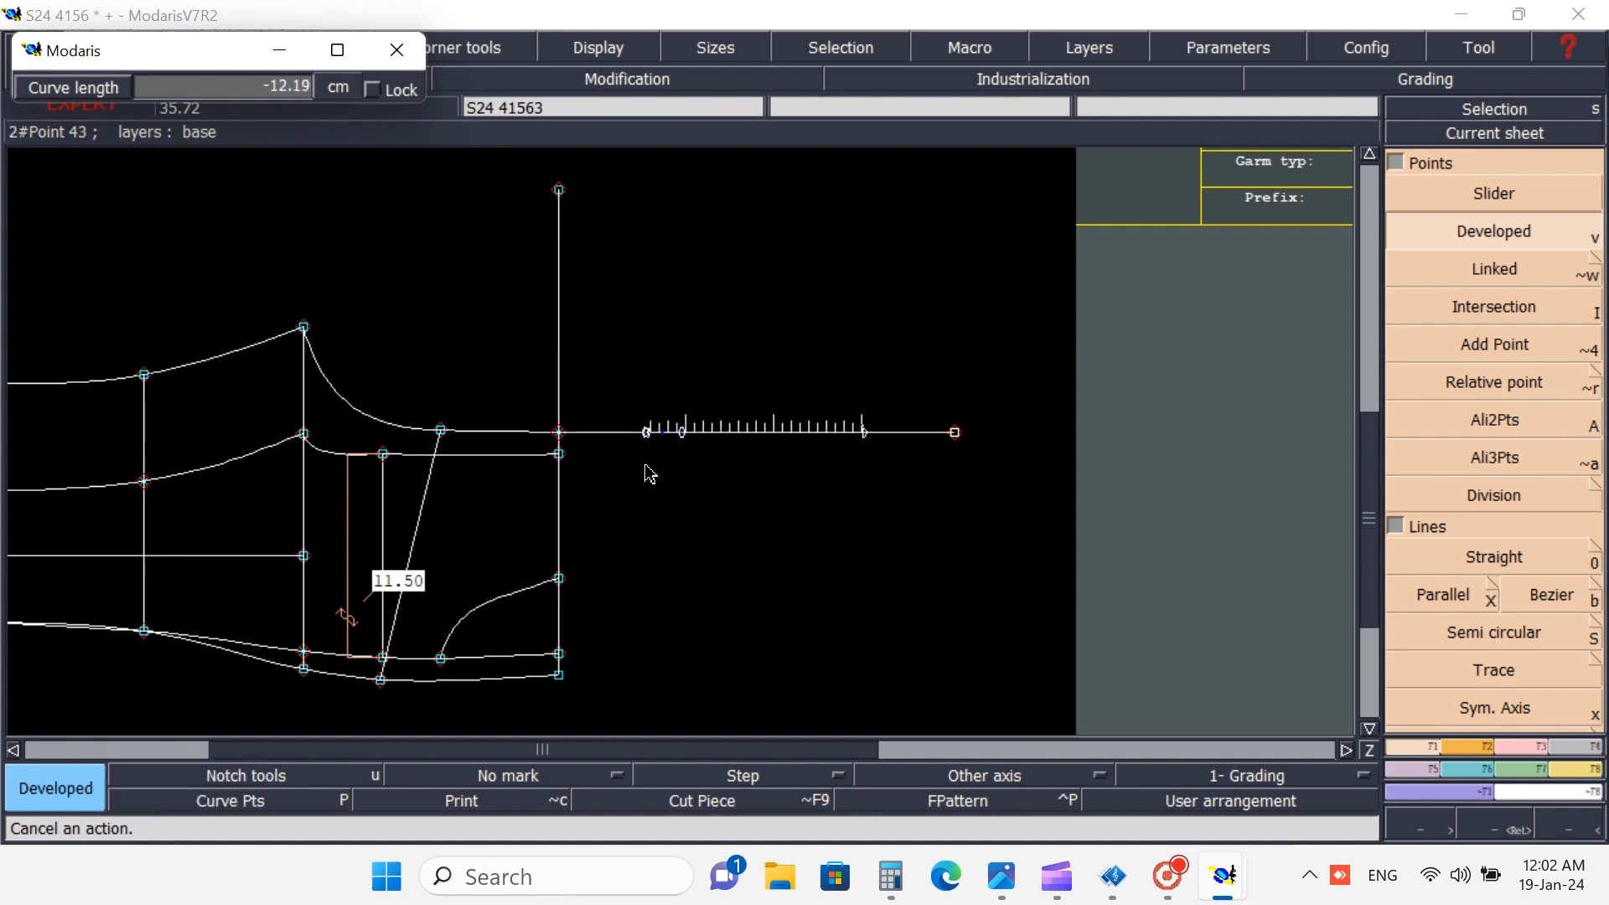
click(800, 469)
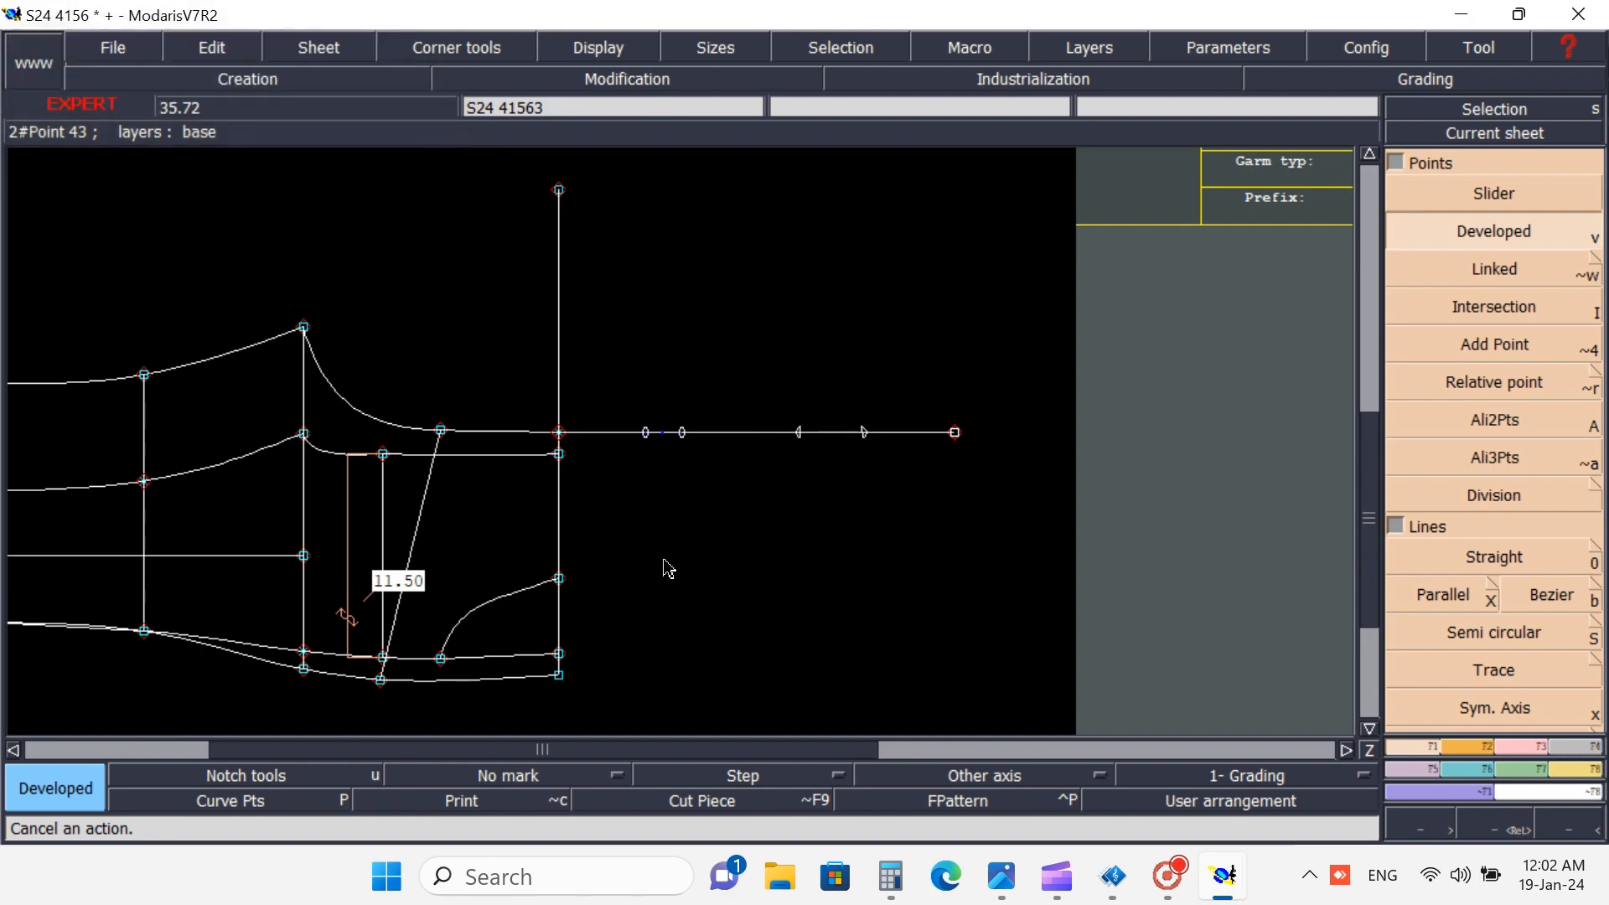
key(ctrl+z)
key(ctrl+z)
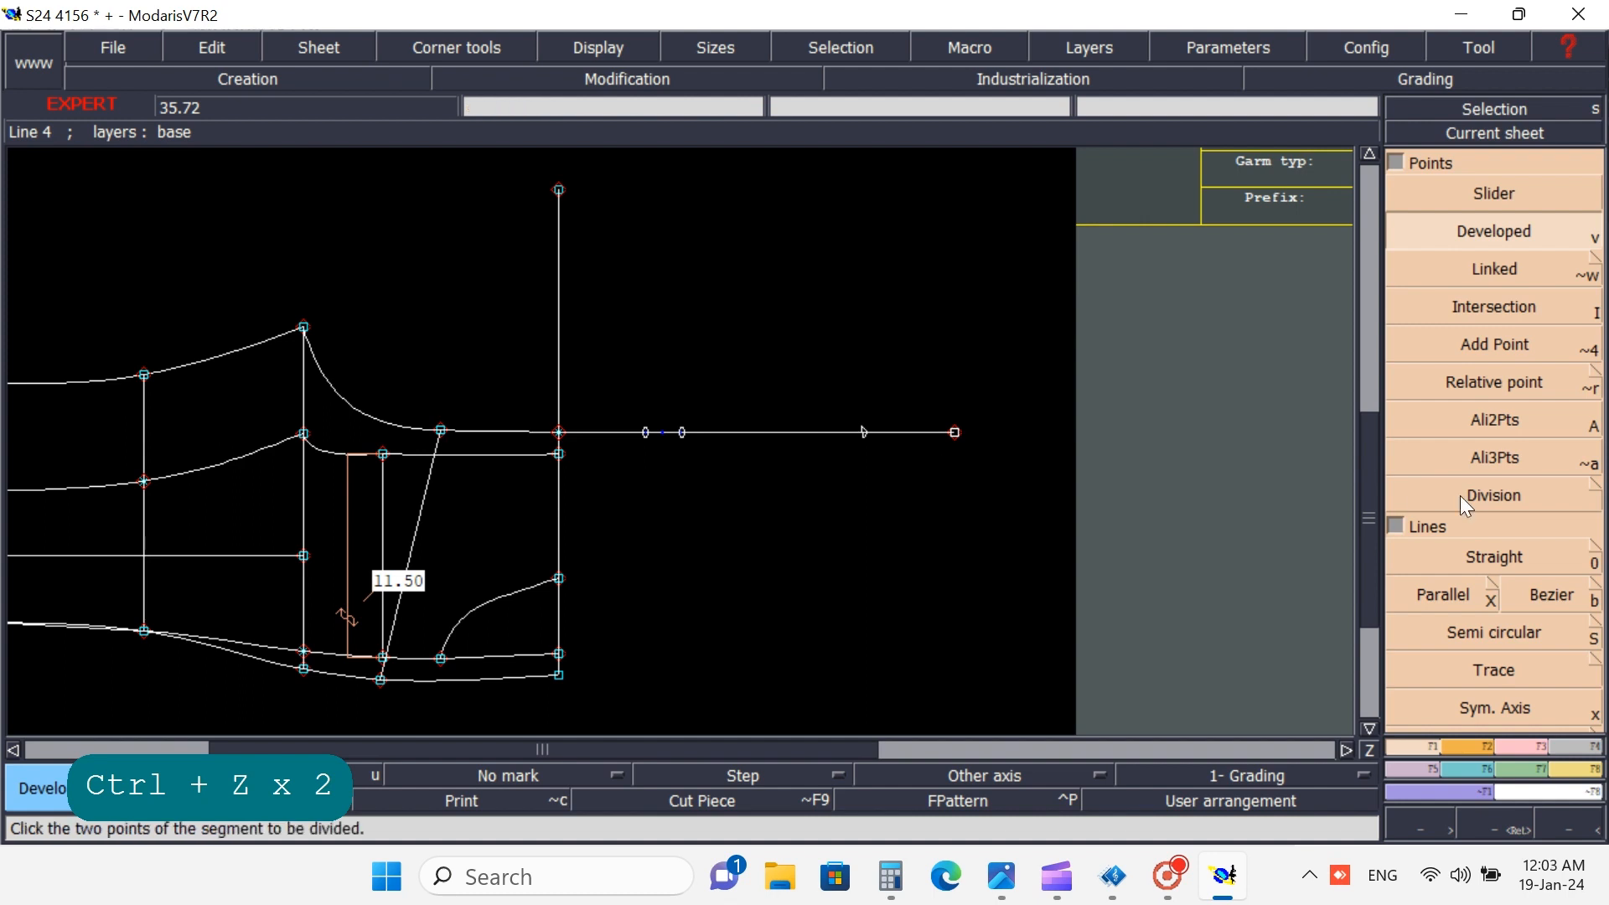
- Create a parallel of the back waist line at a distance of 17.10 cm as the bib top line
click(1441, 597)
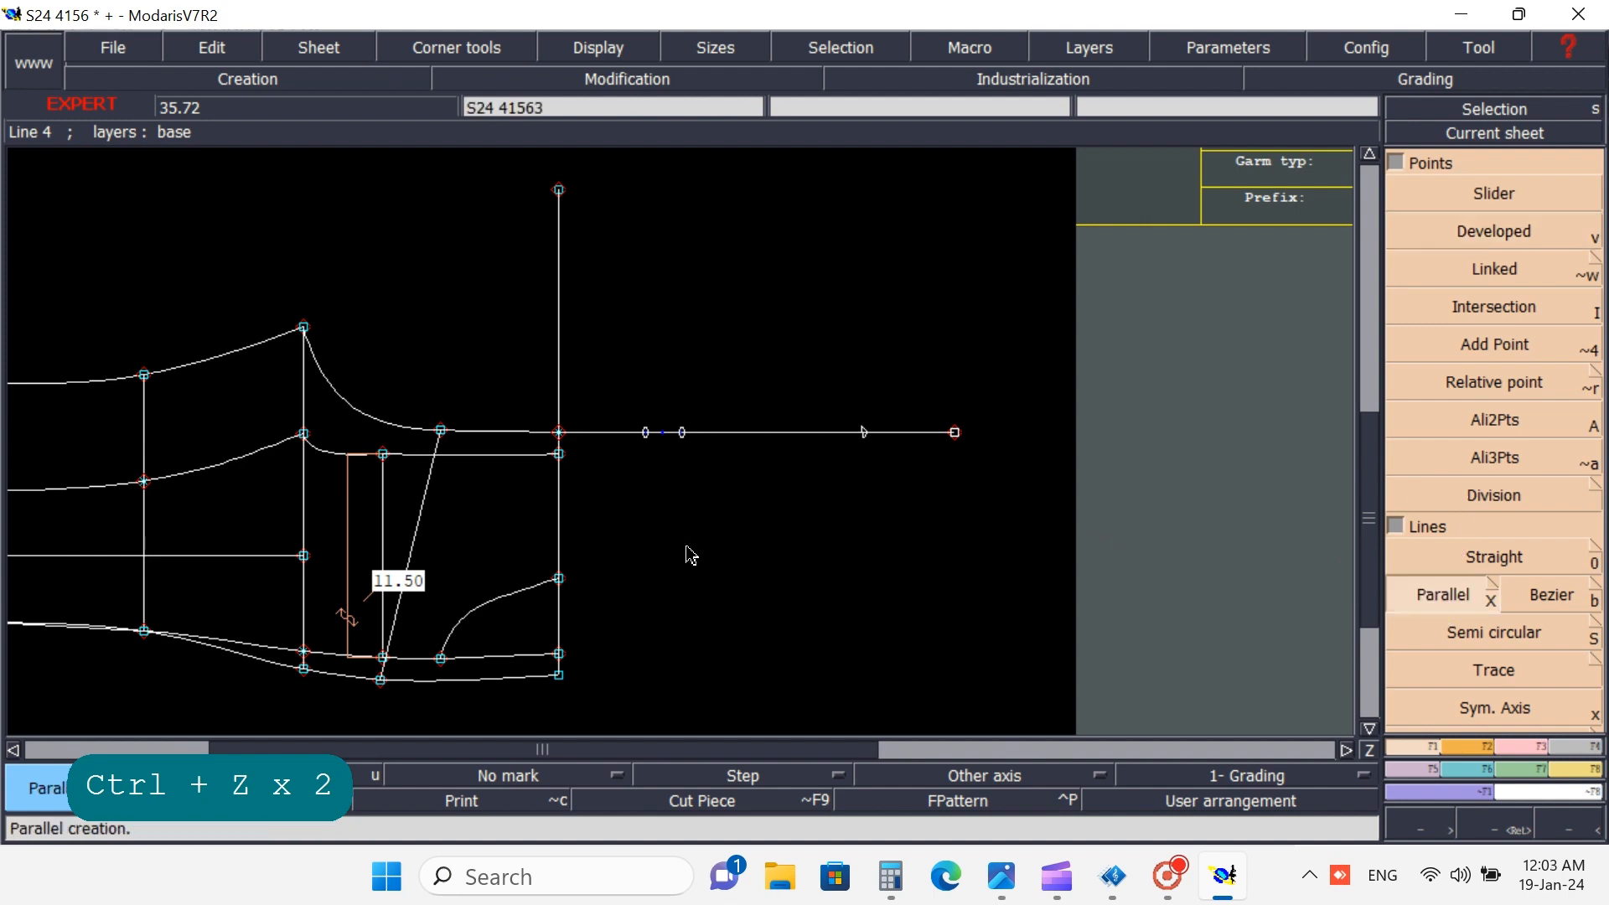
click(558, 503)
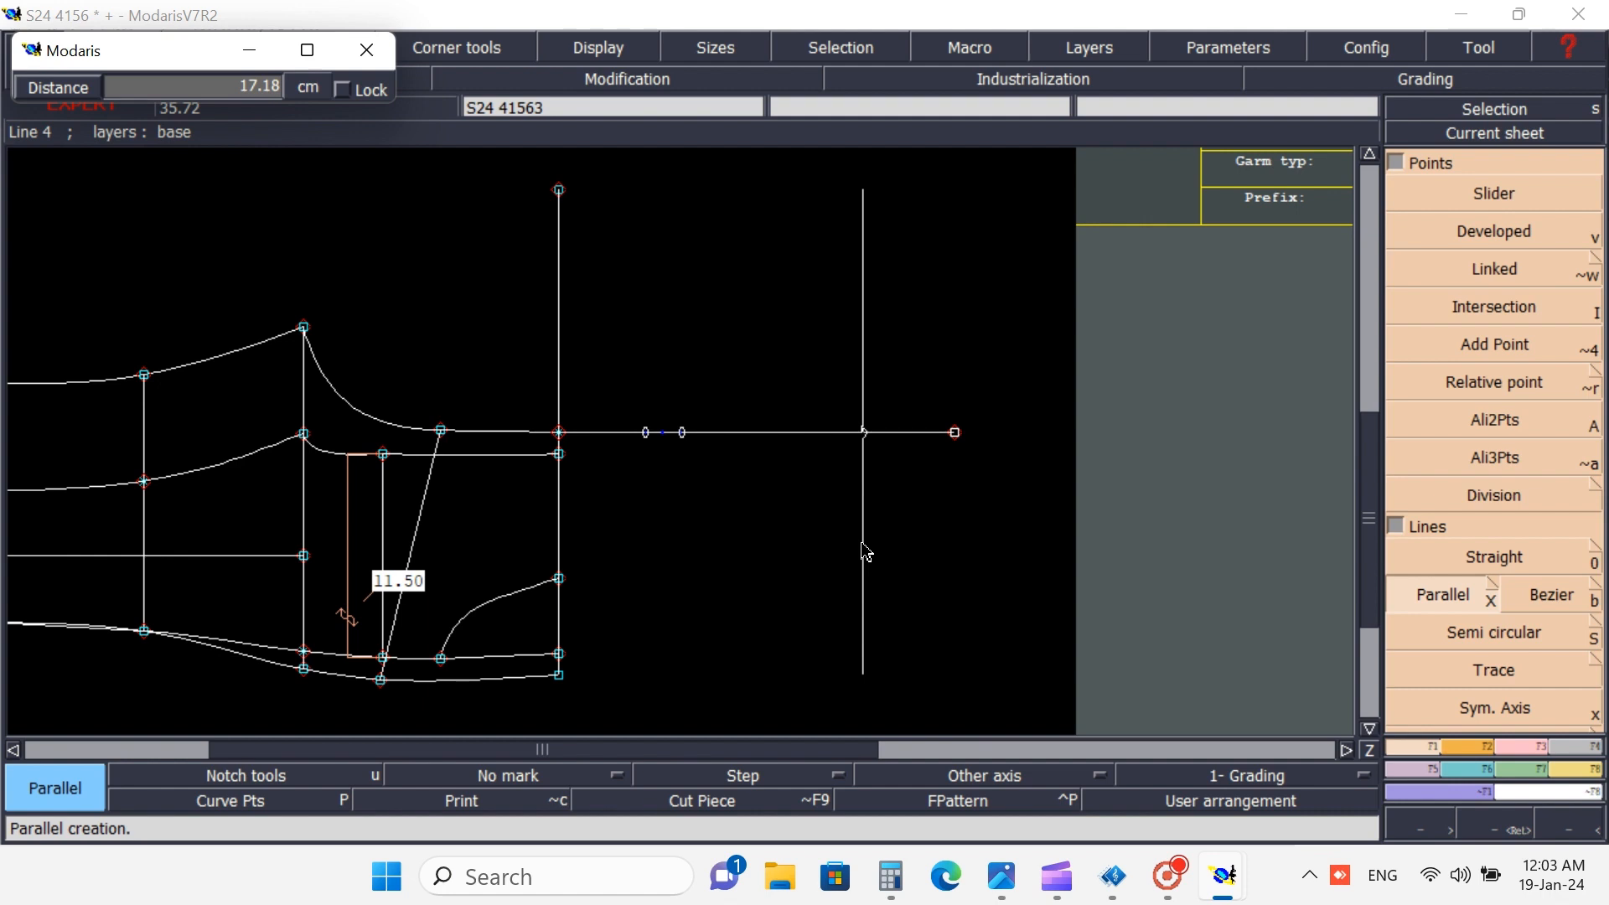
key(Up)
text(1)
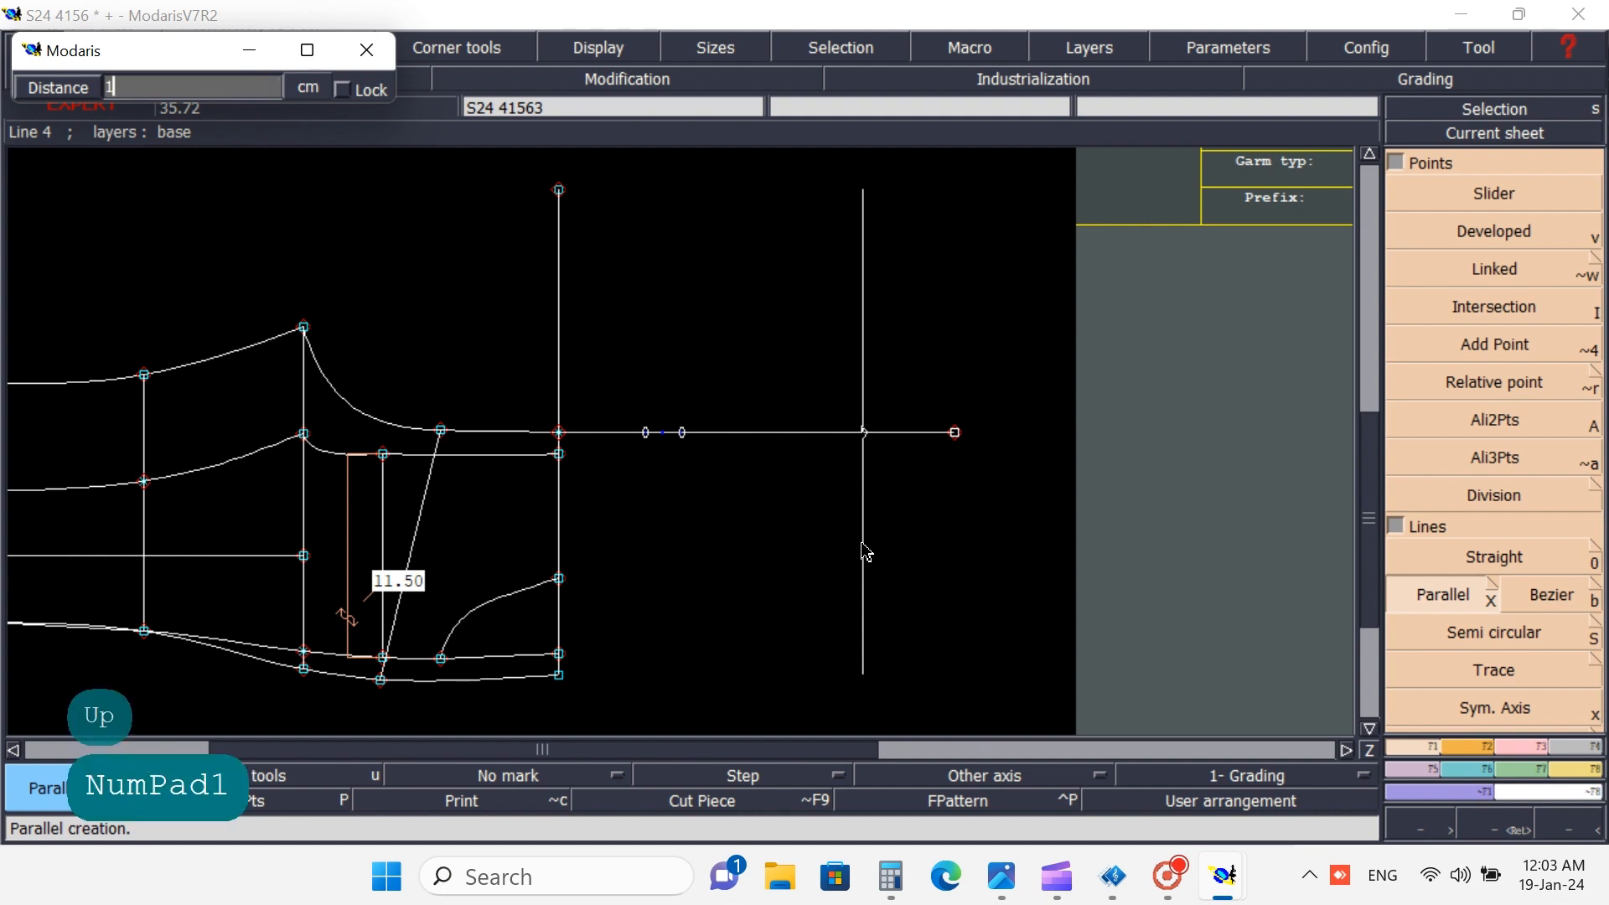
text(7.10)
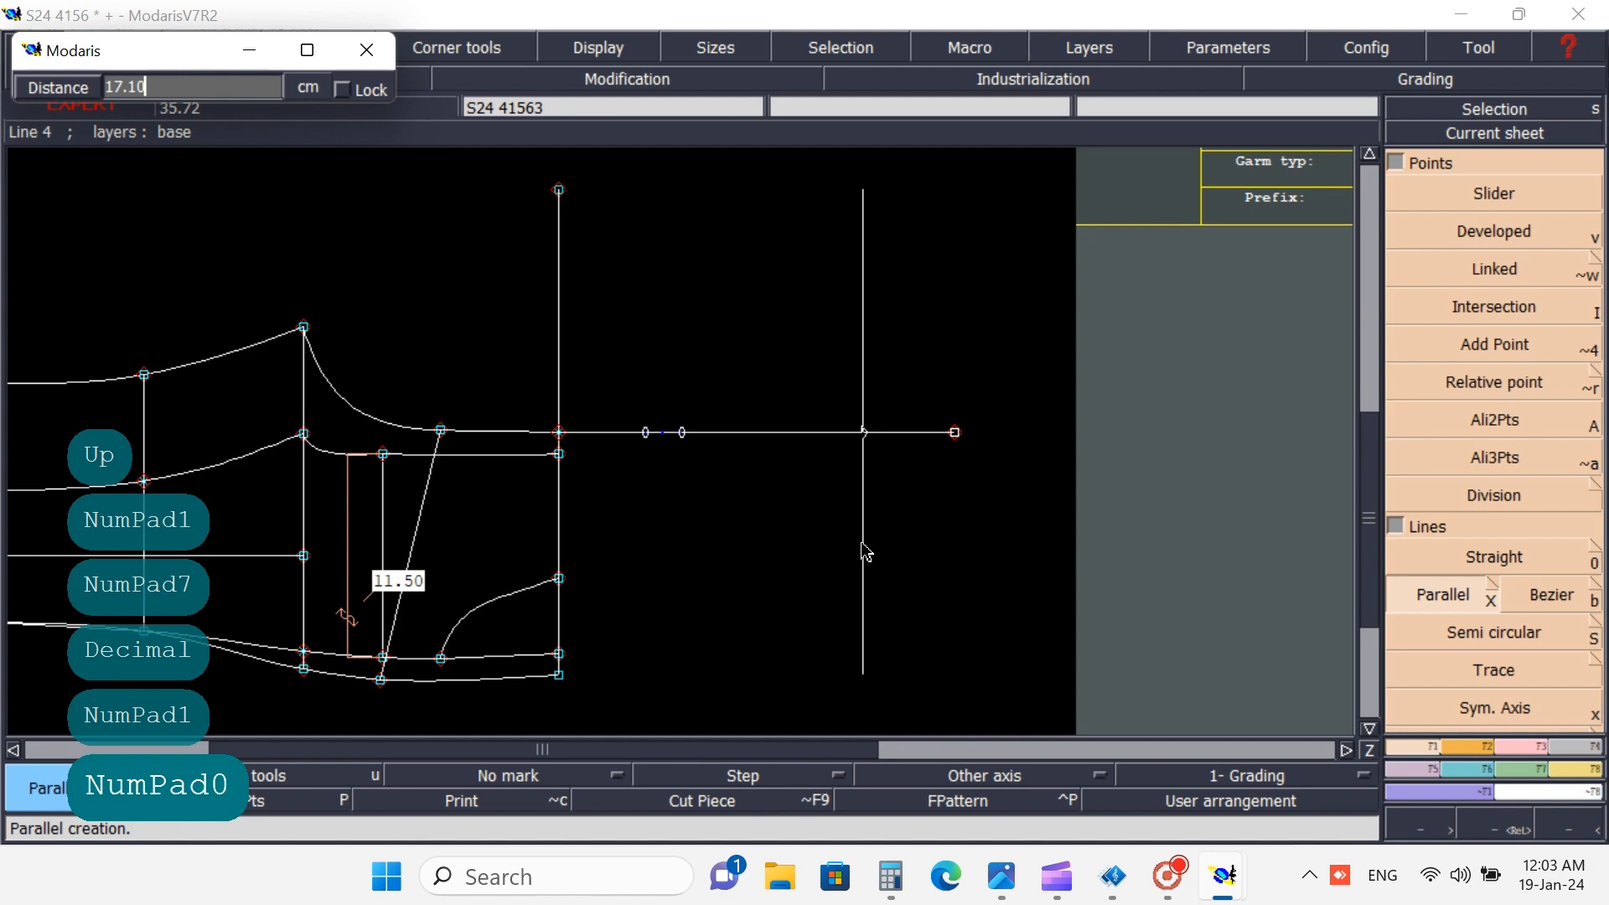
key(Return)
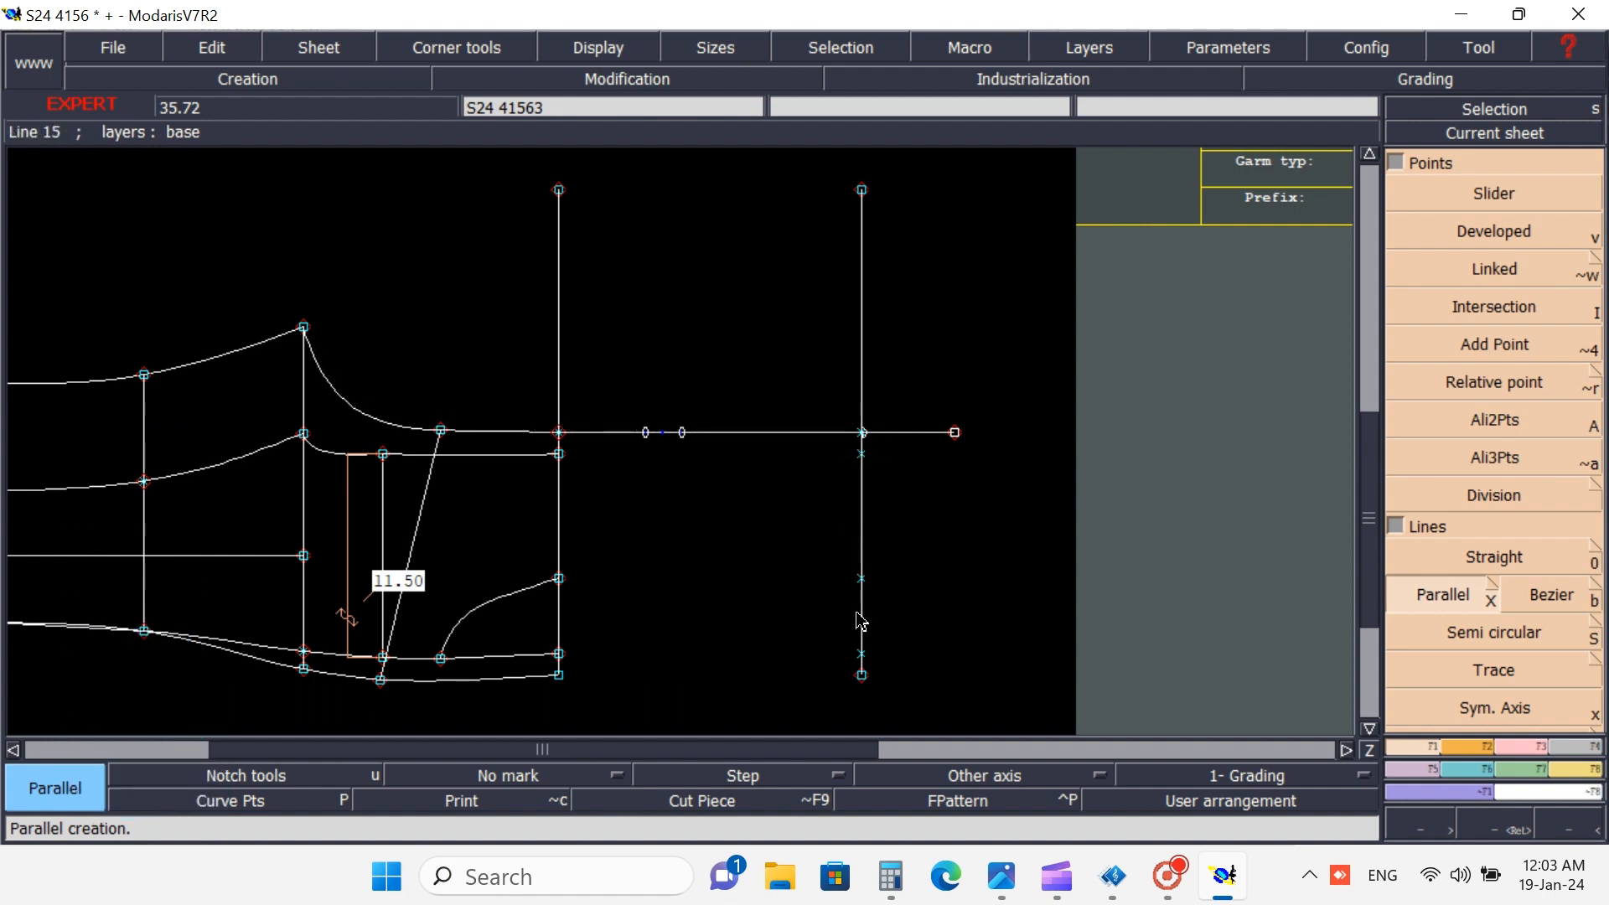
- Delete the three leftover construction points on the side seam half of the new bib top line
click(1529, 747)
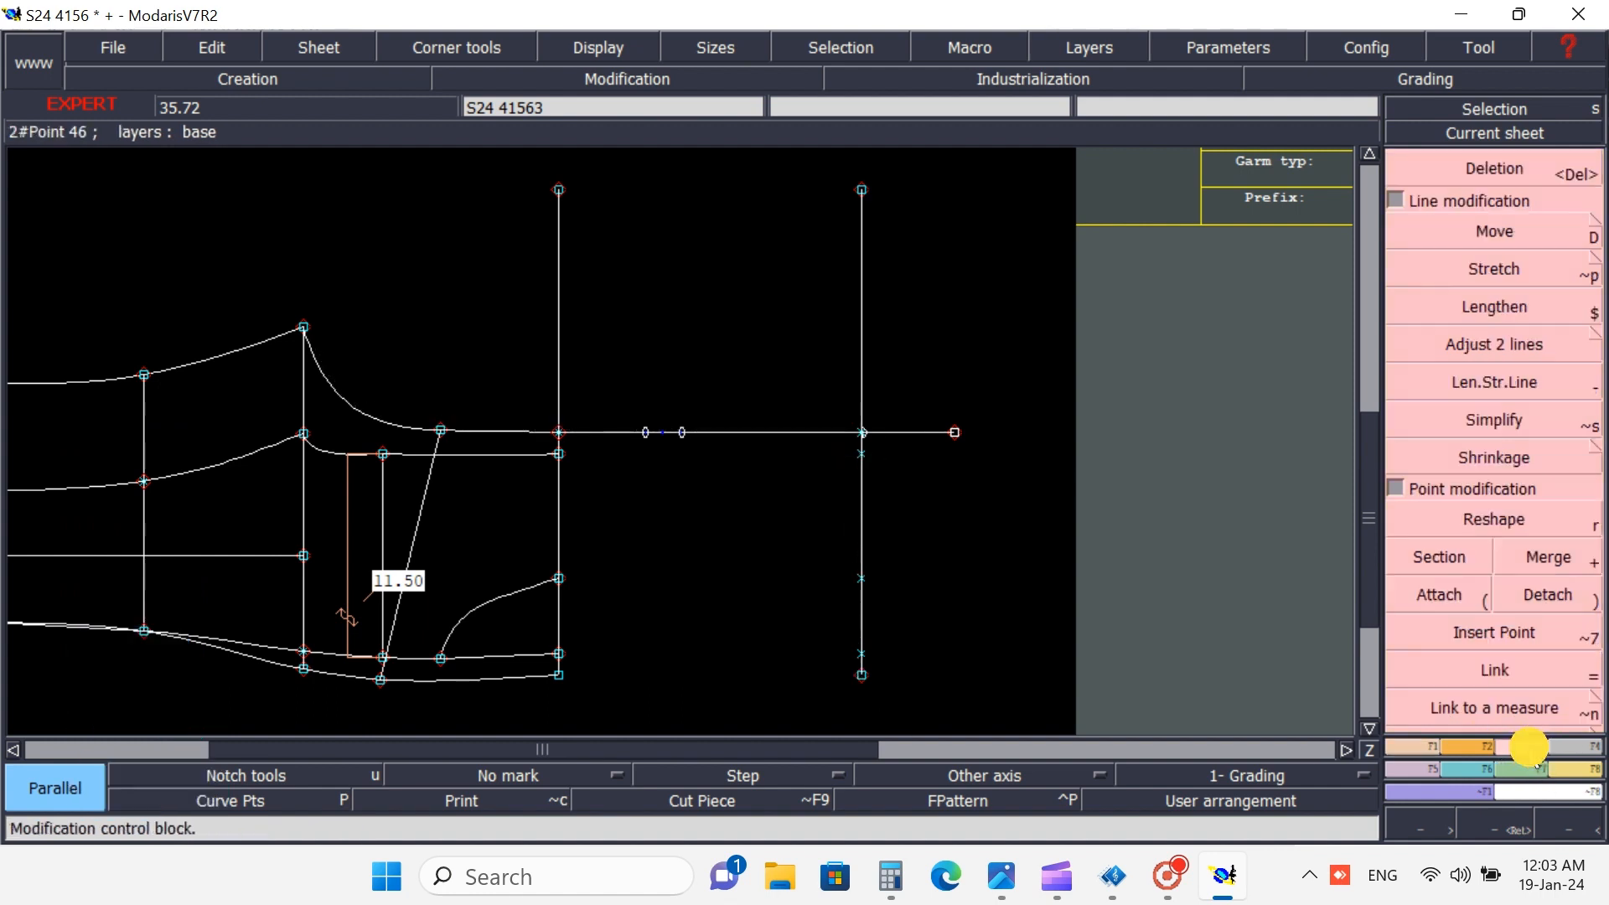
click(1476, 174)
click(859, 456)
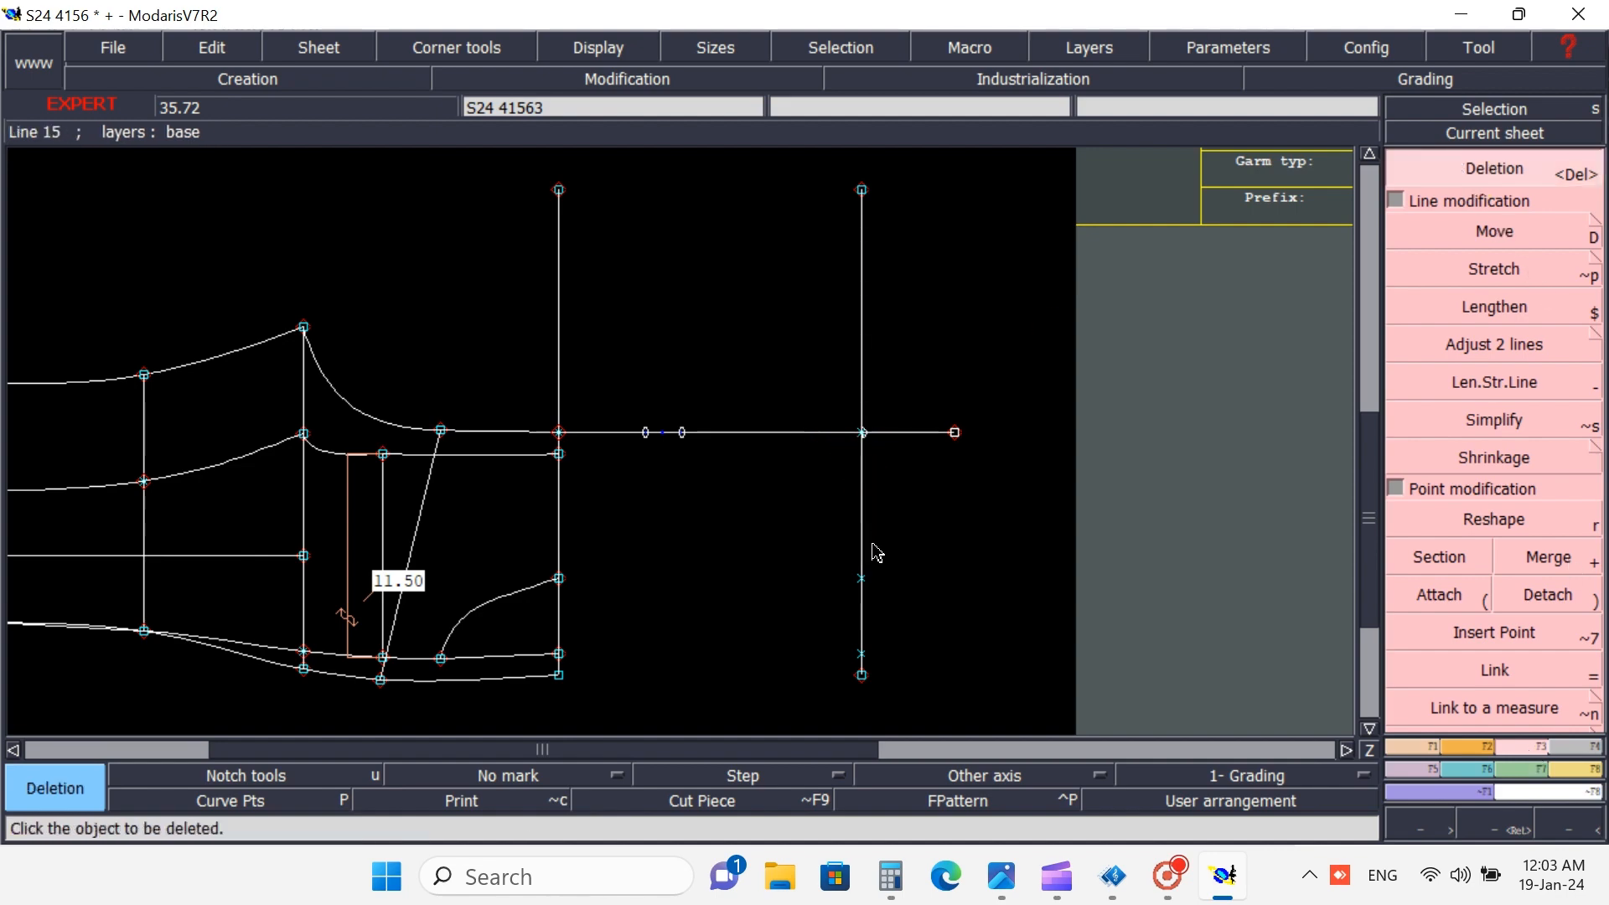
click(862, 579)
click(862, 654)
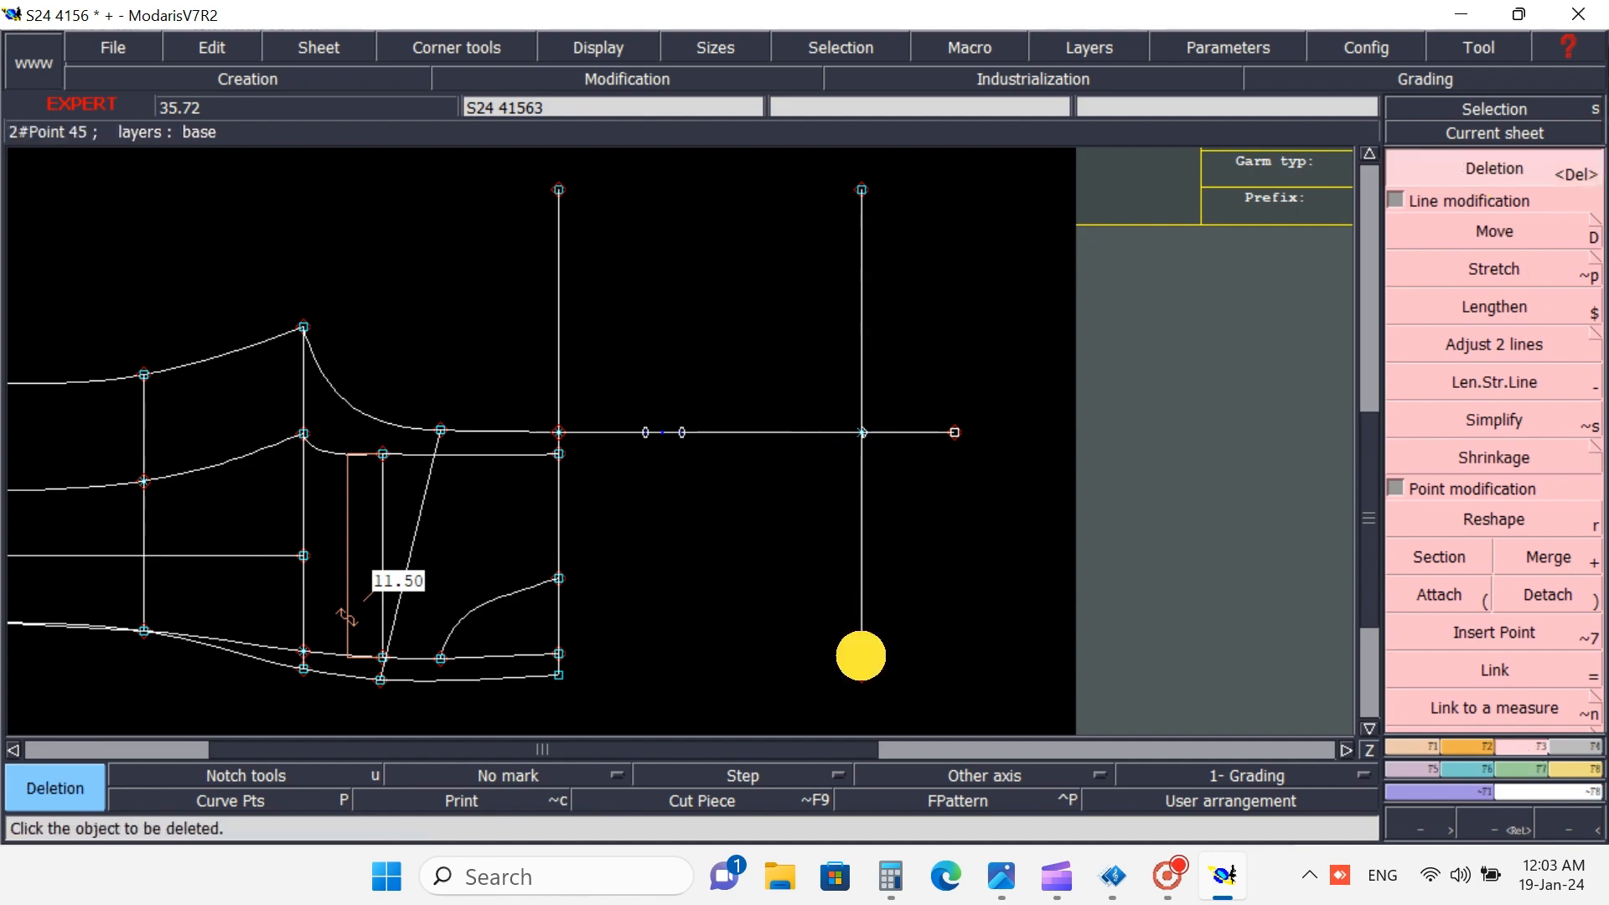
- Delete the developed point and the leftover copied point where the bib top line crosses the centre back line
click(1503, 819)
drag(820, 383, 922, 532)
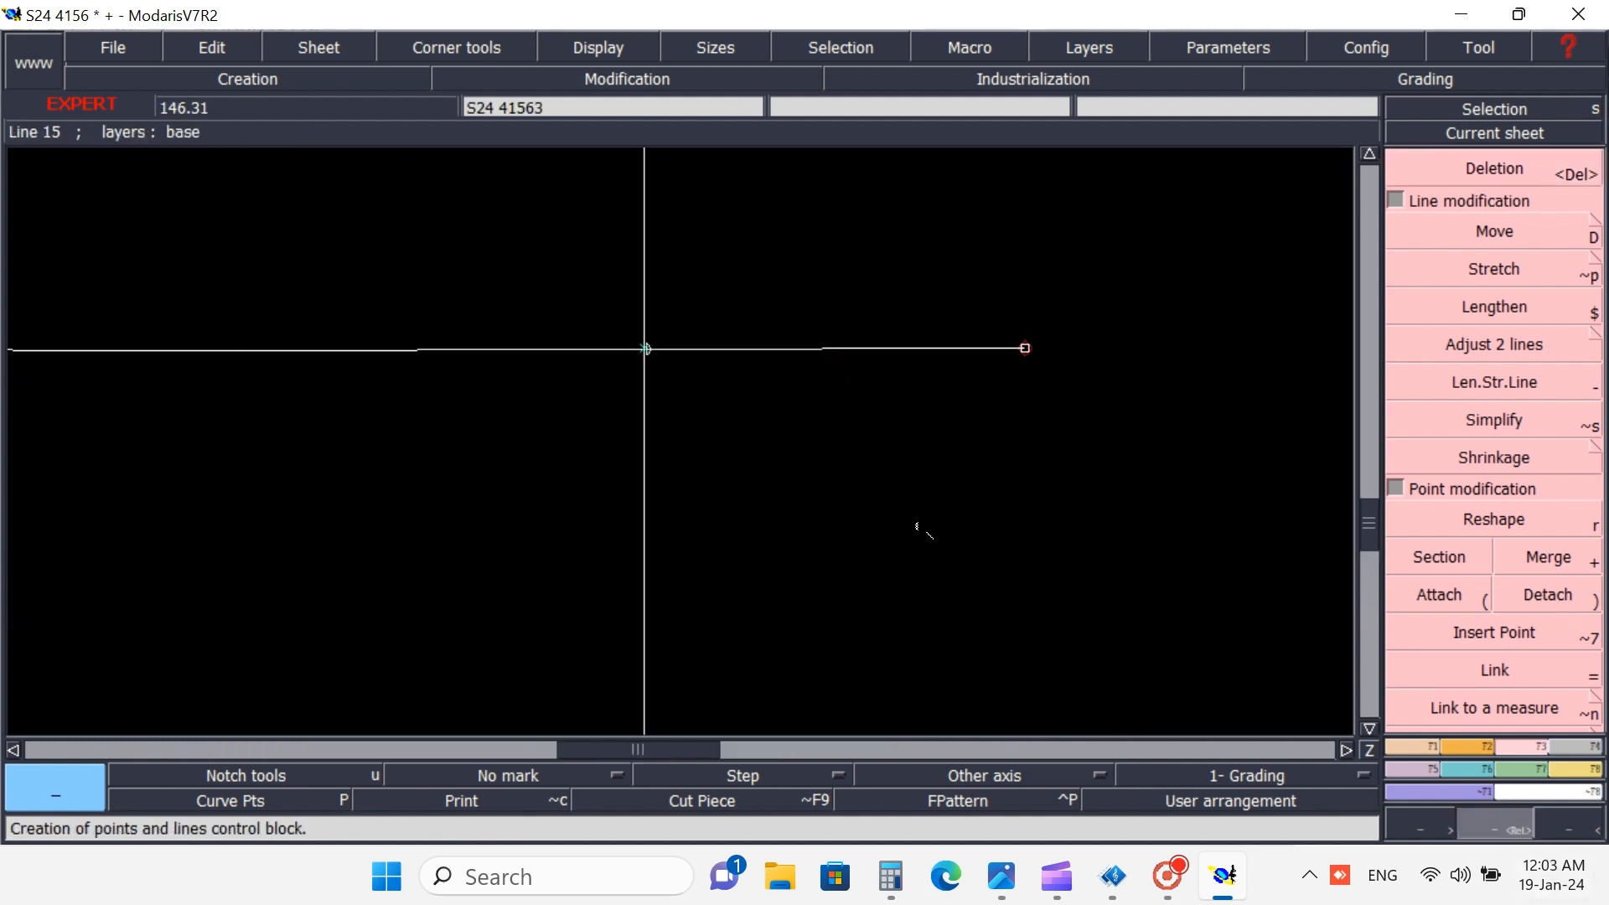
click(587, 305)
click(824, 653)
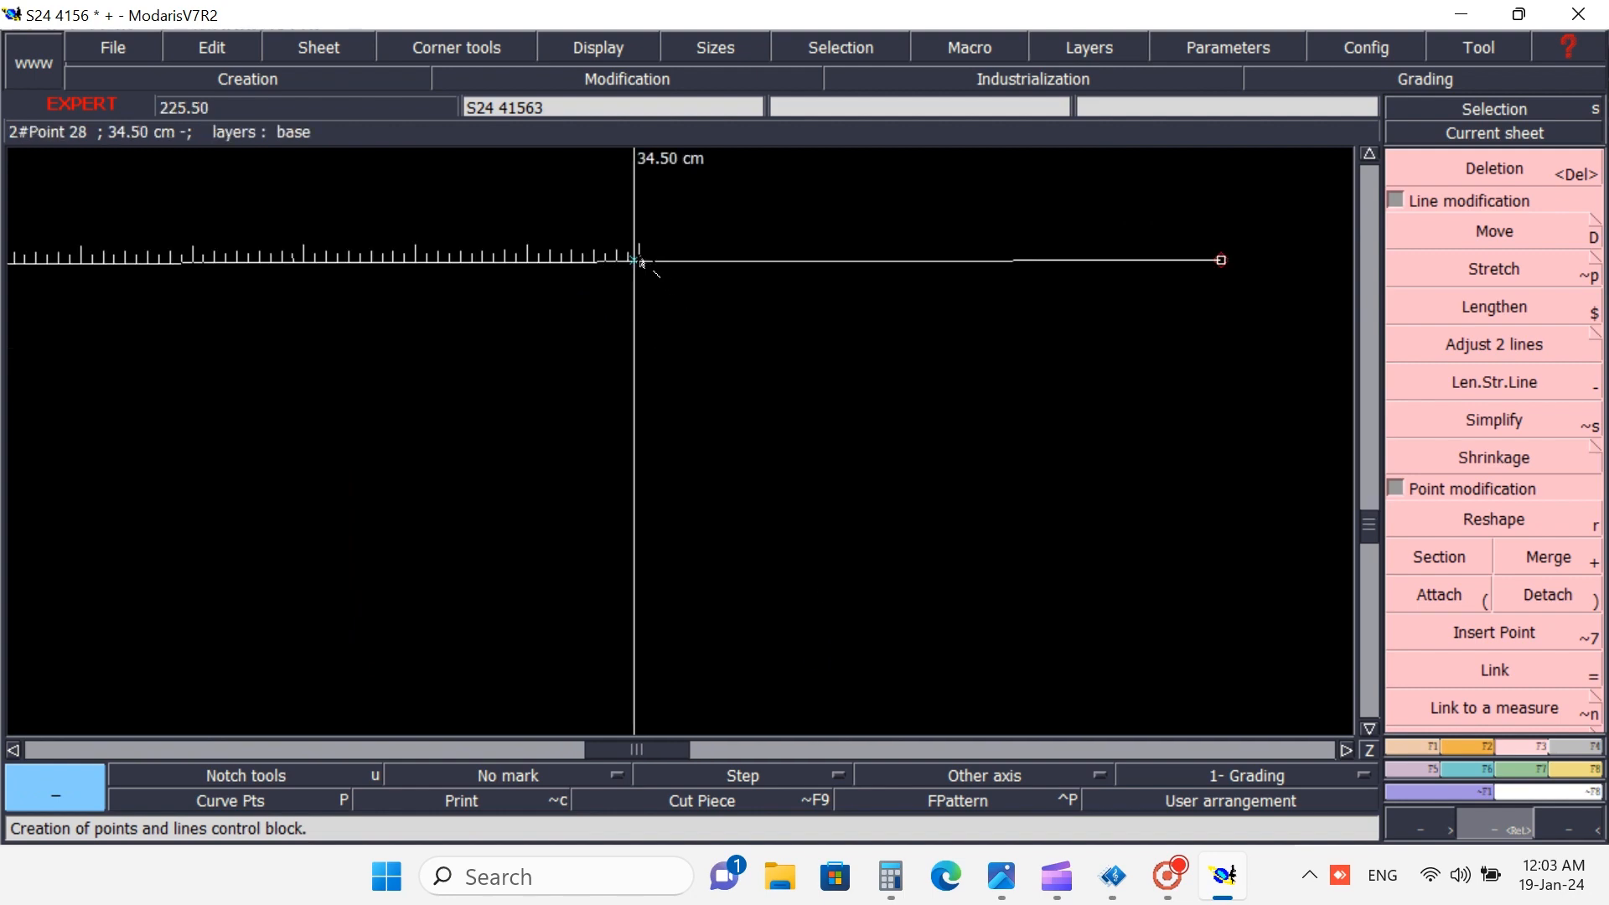
click(1445, 171)
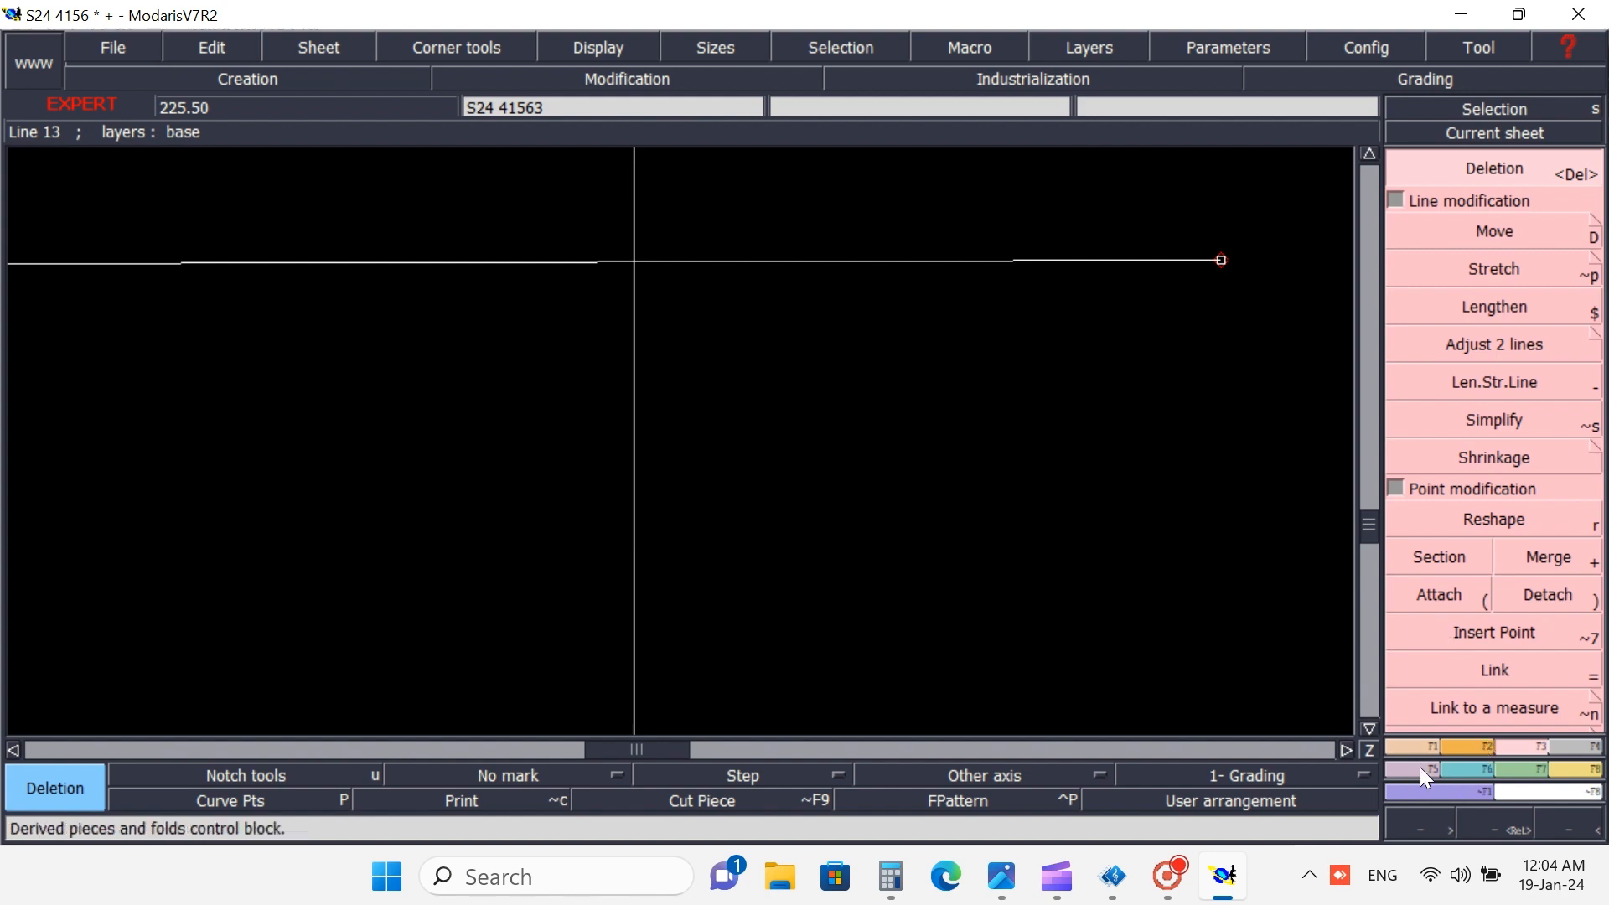
- Create an intersection point where the bib top line crosses the centre back line and insert it into the lines
click(1410, 743)
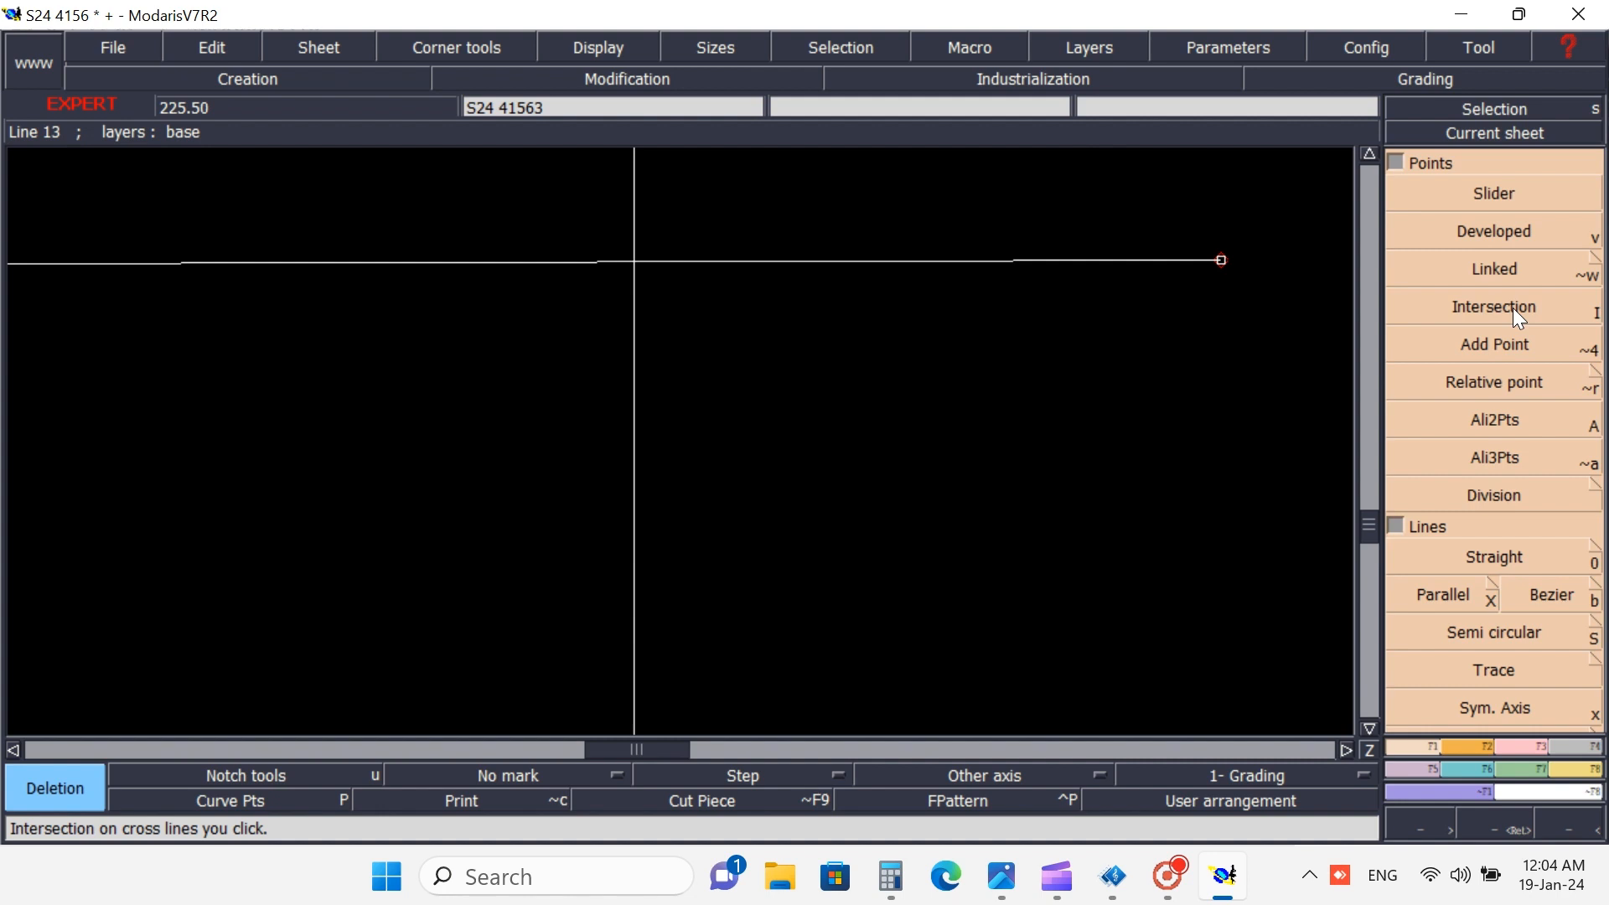
key(shift+i)
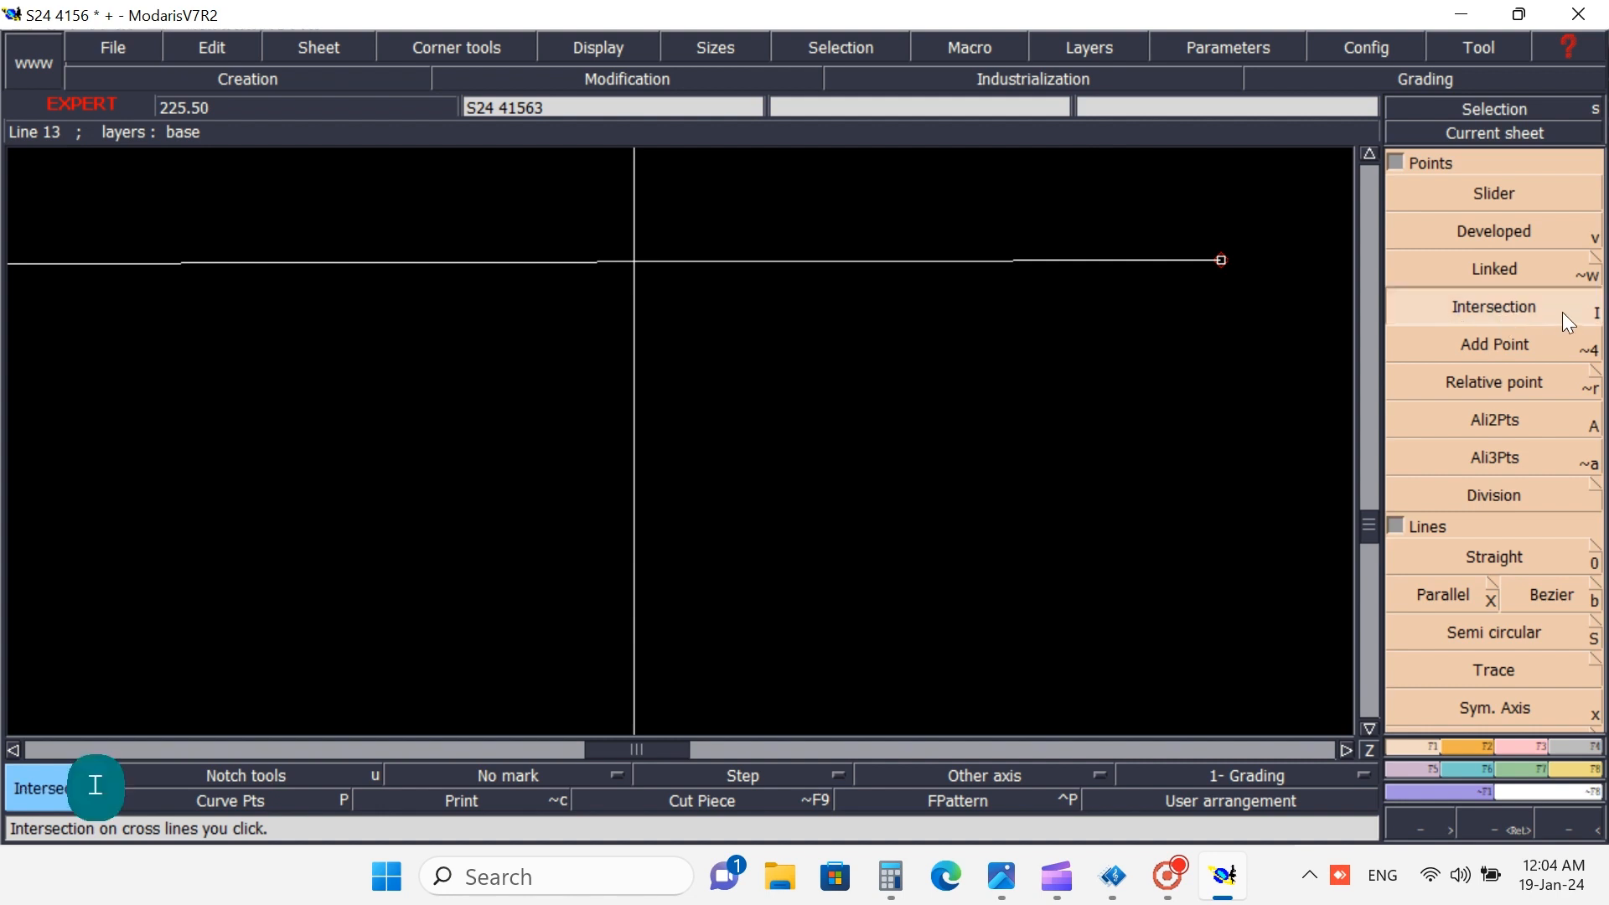
click(636, 262)
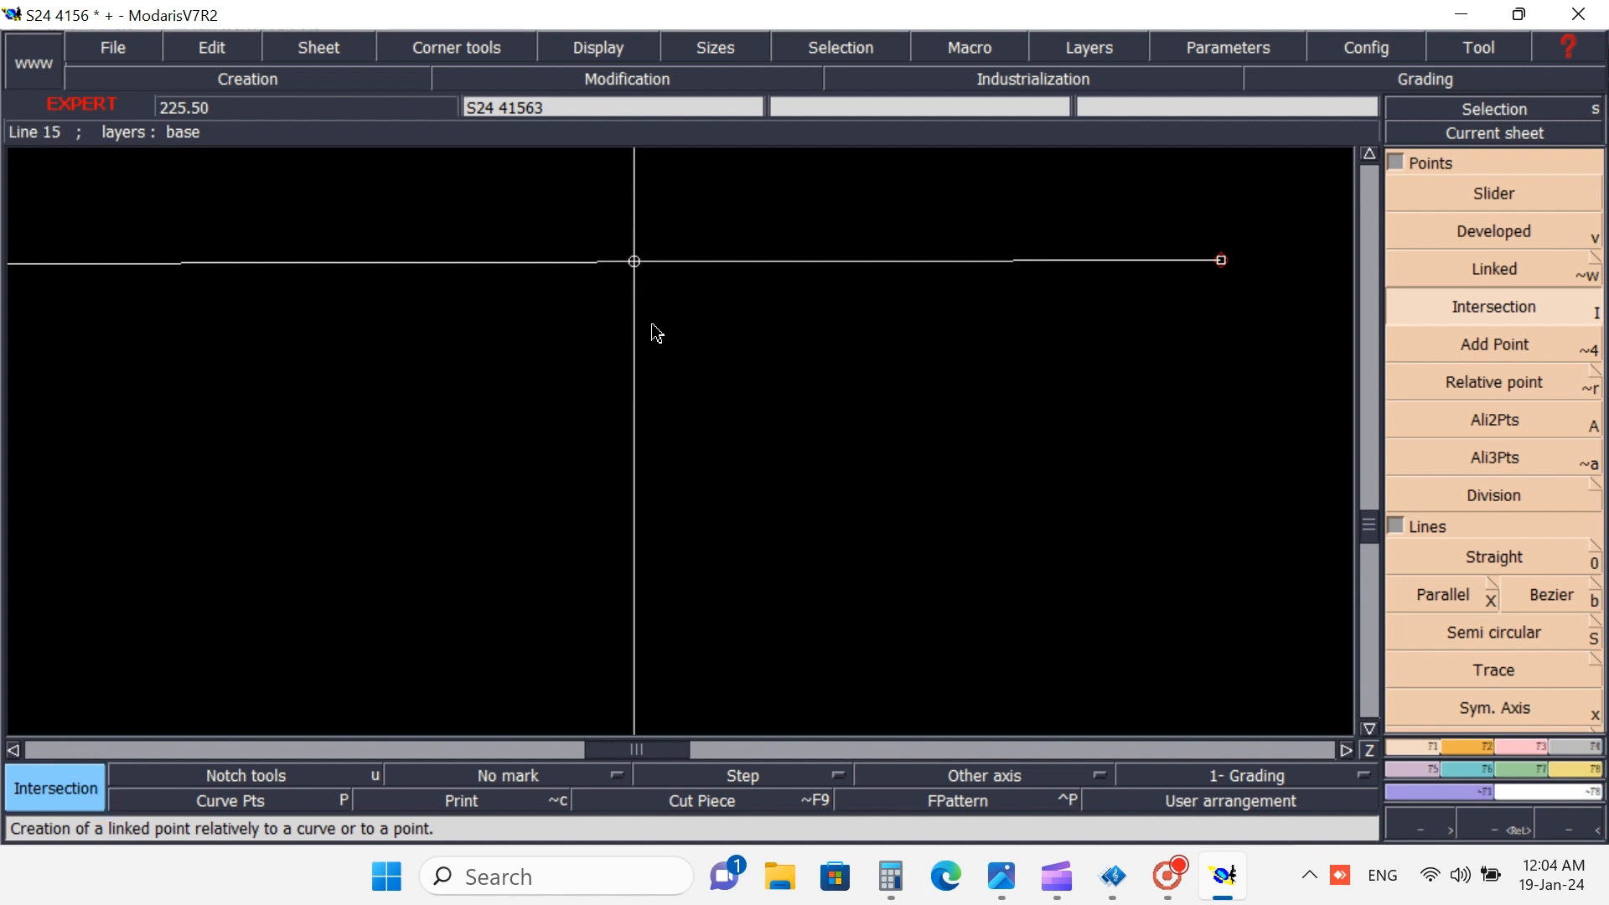
click(1517, 744)
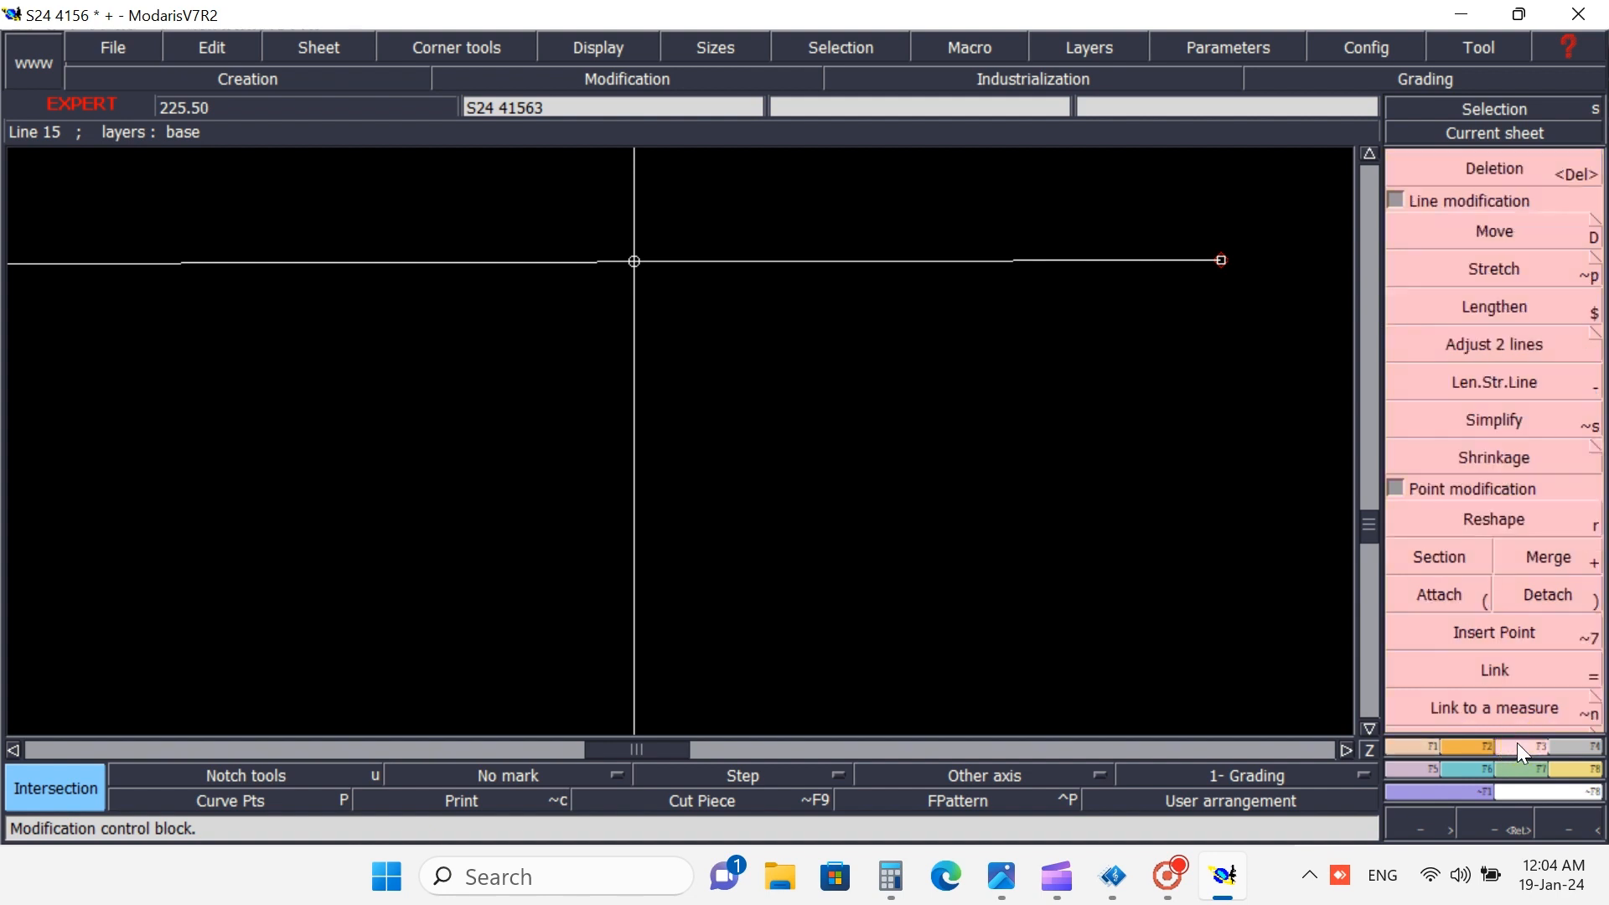
click(1520, 637)
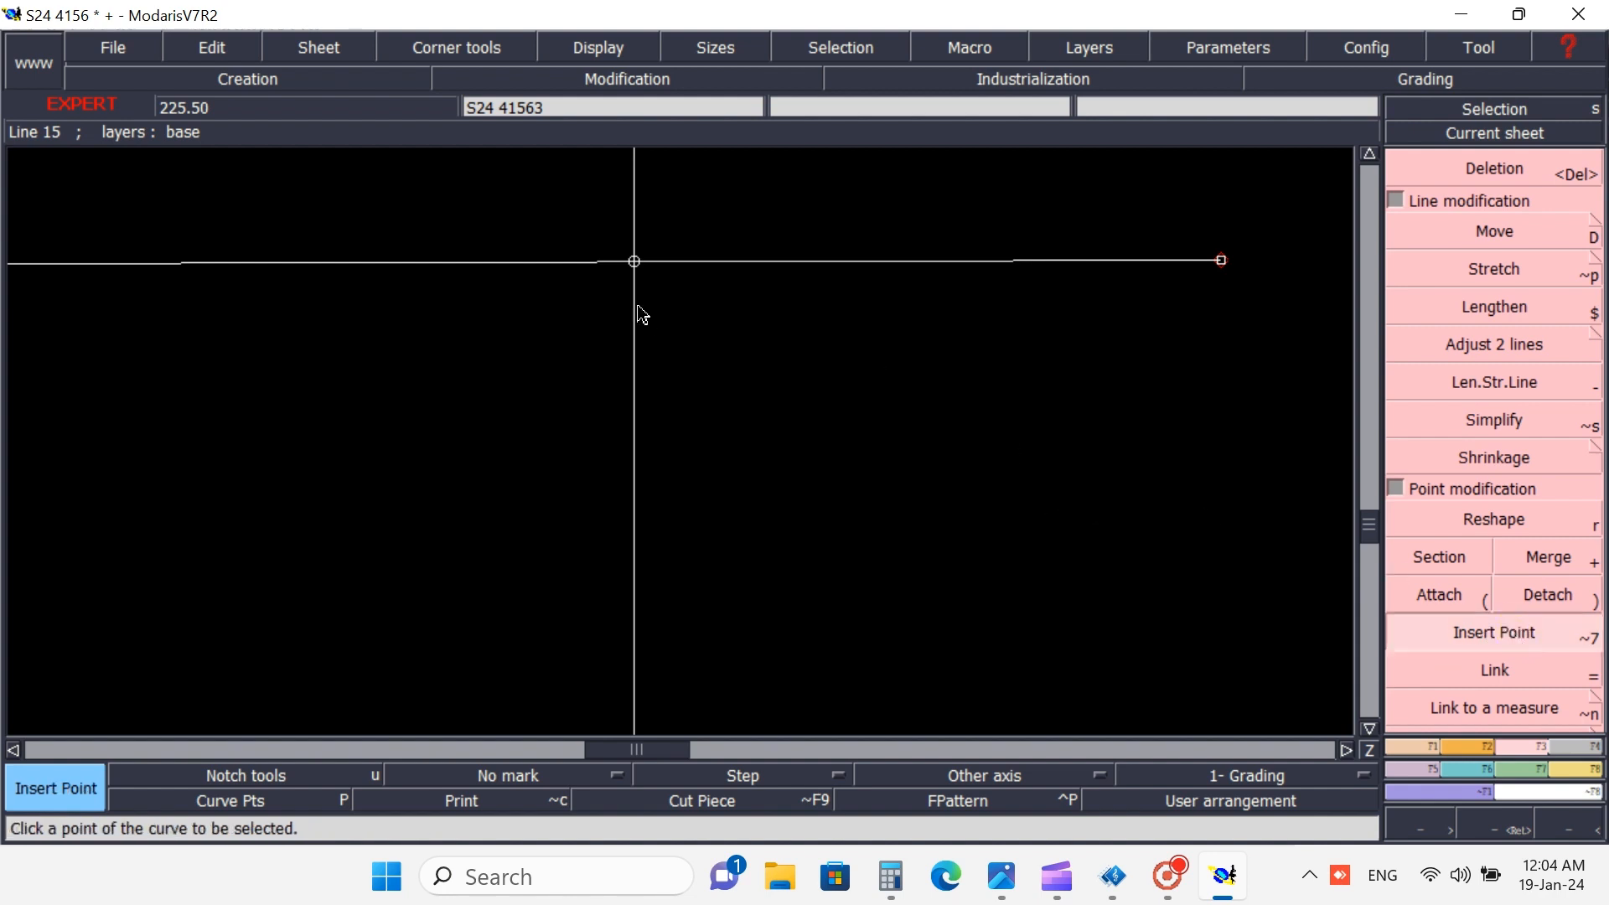
click(634, 262)
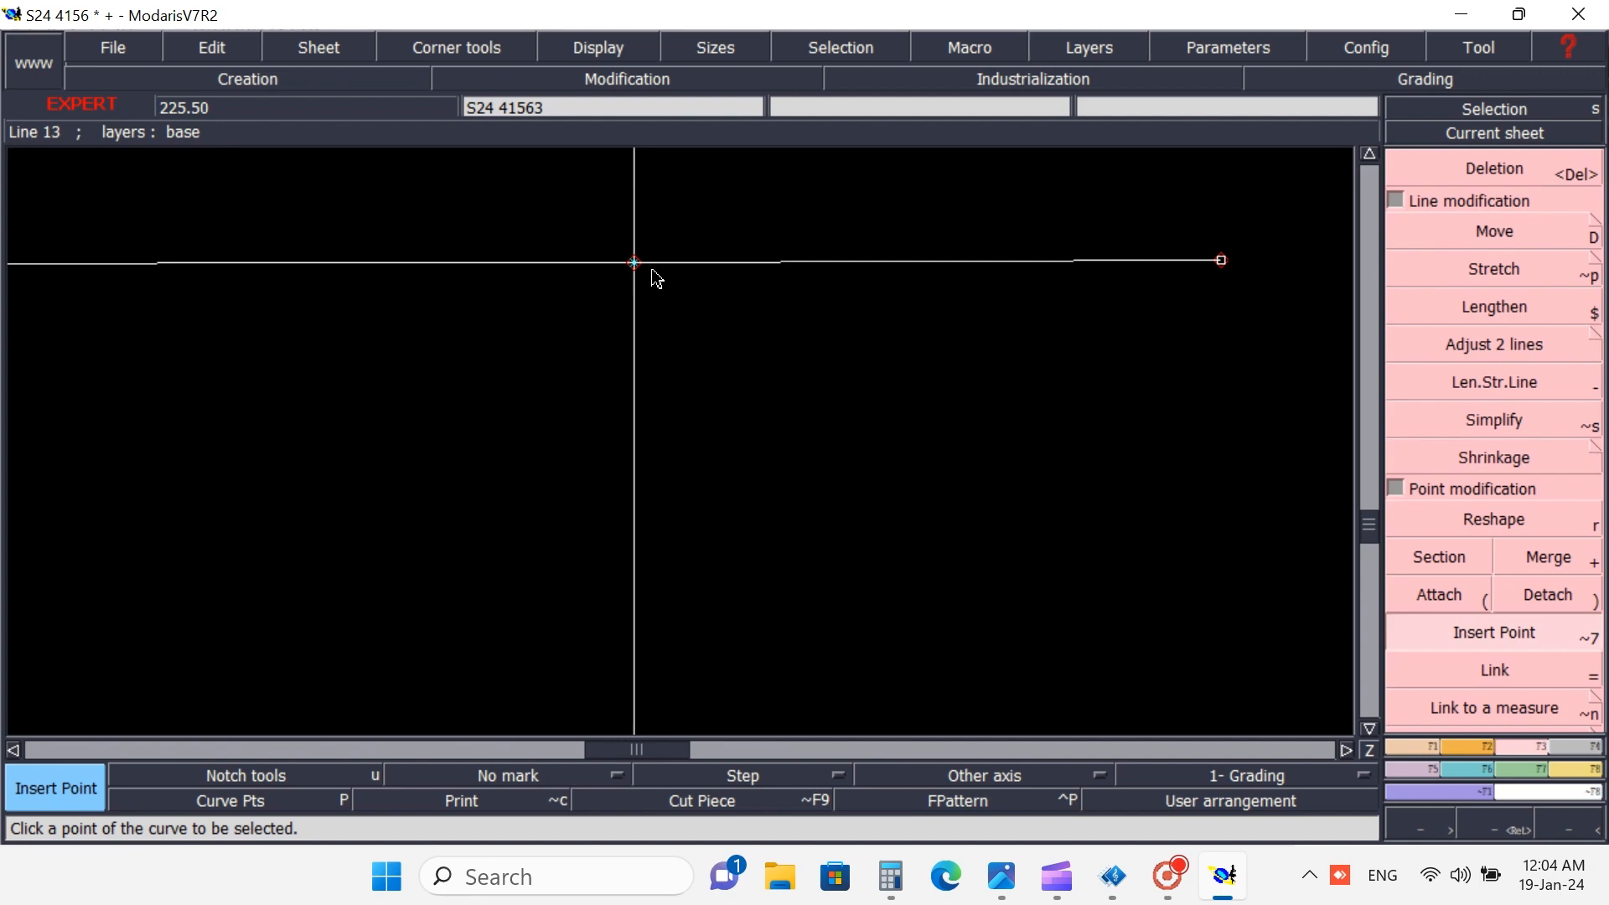
- Try to delete the symmetry axis and its end point on the centre back line above the waist with Deletion
click(1559, 826)
click(1561, 825)
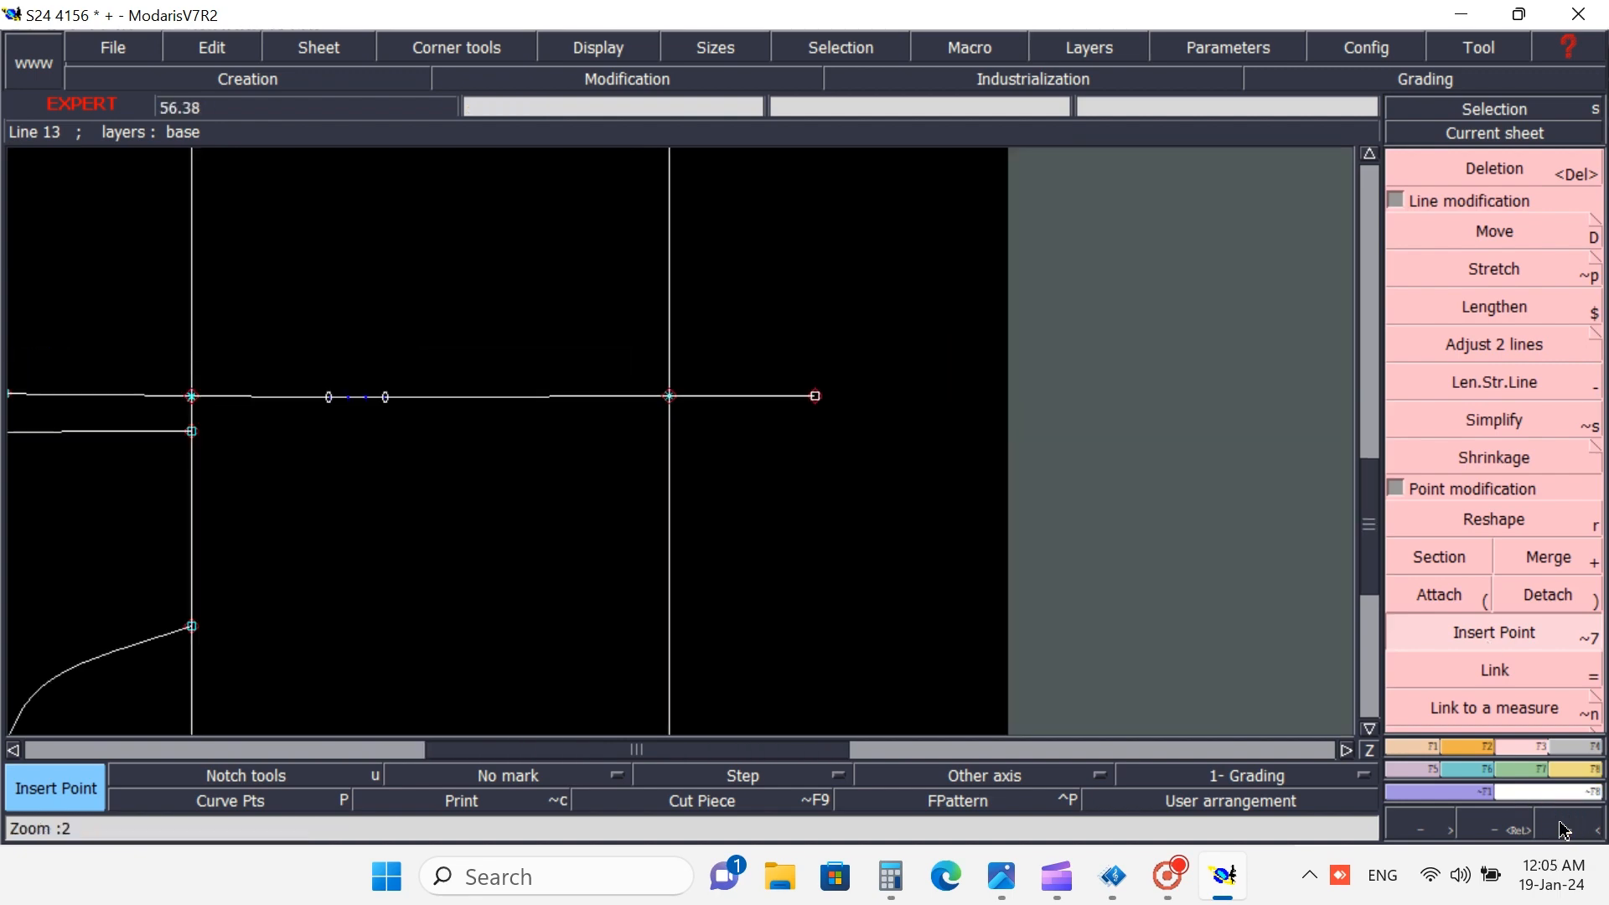
click(1561, 825)
click(1560, 825)
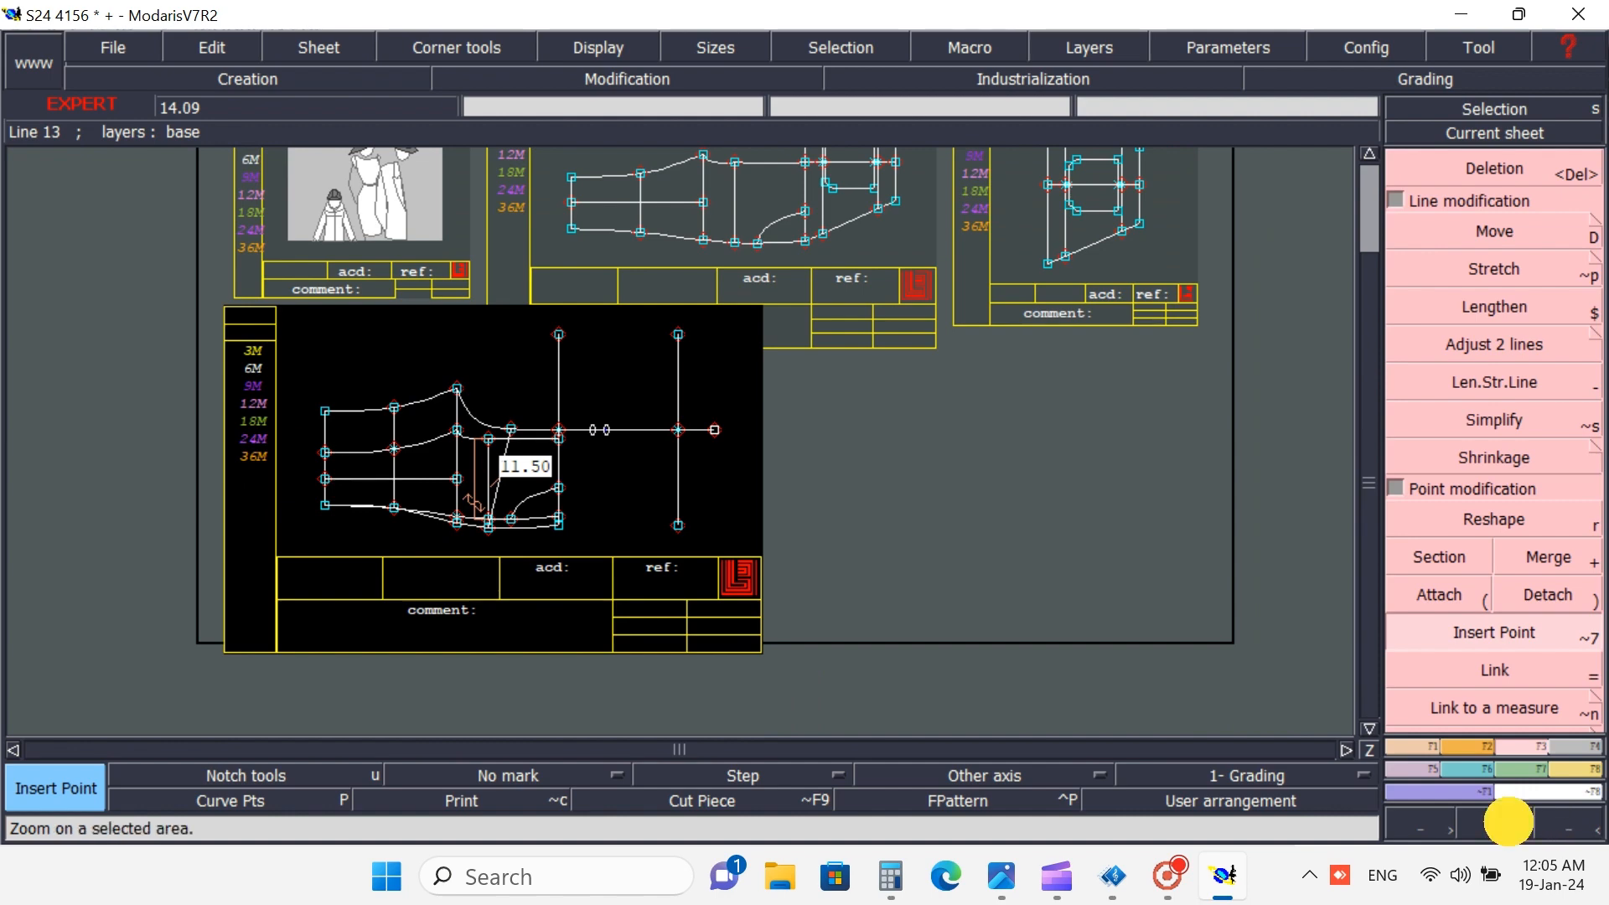
click(1501, 826)
drag(486, 323, 752, 549)
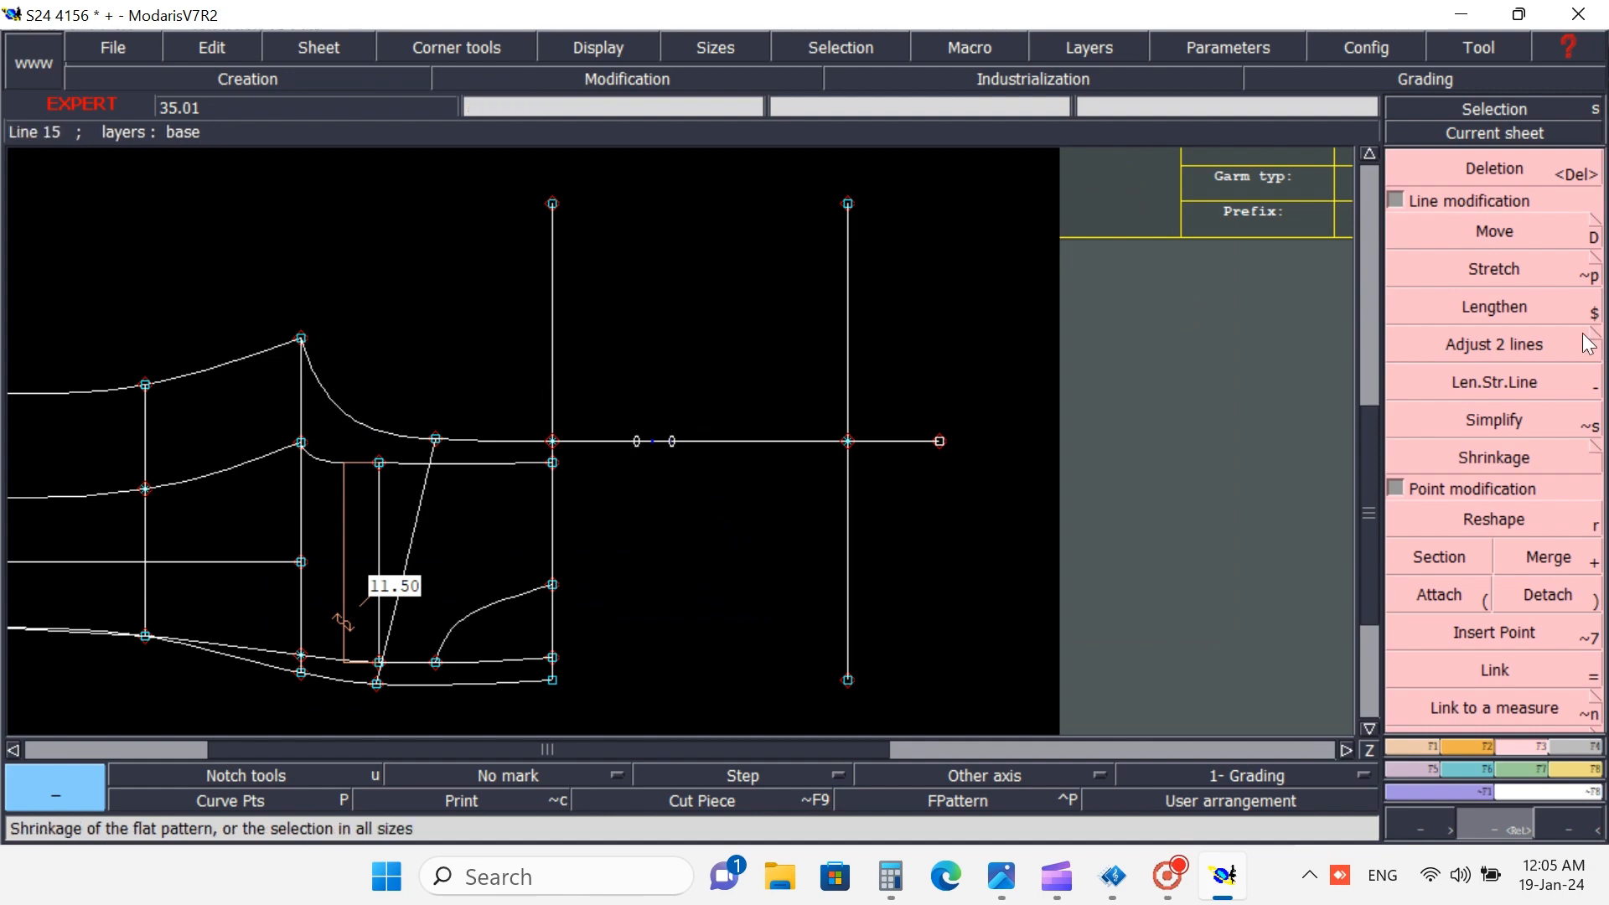
click(1492, 175)
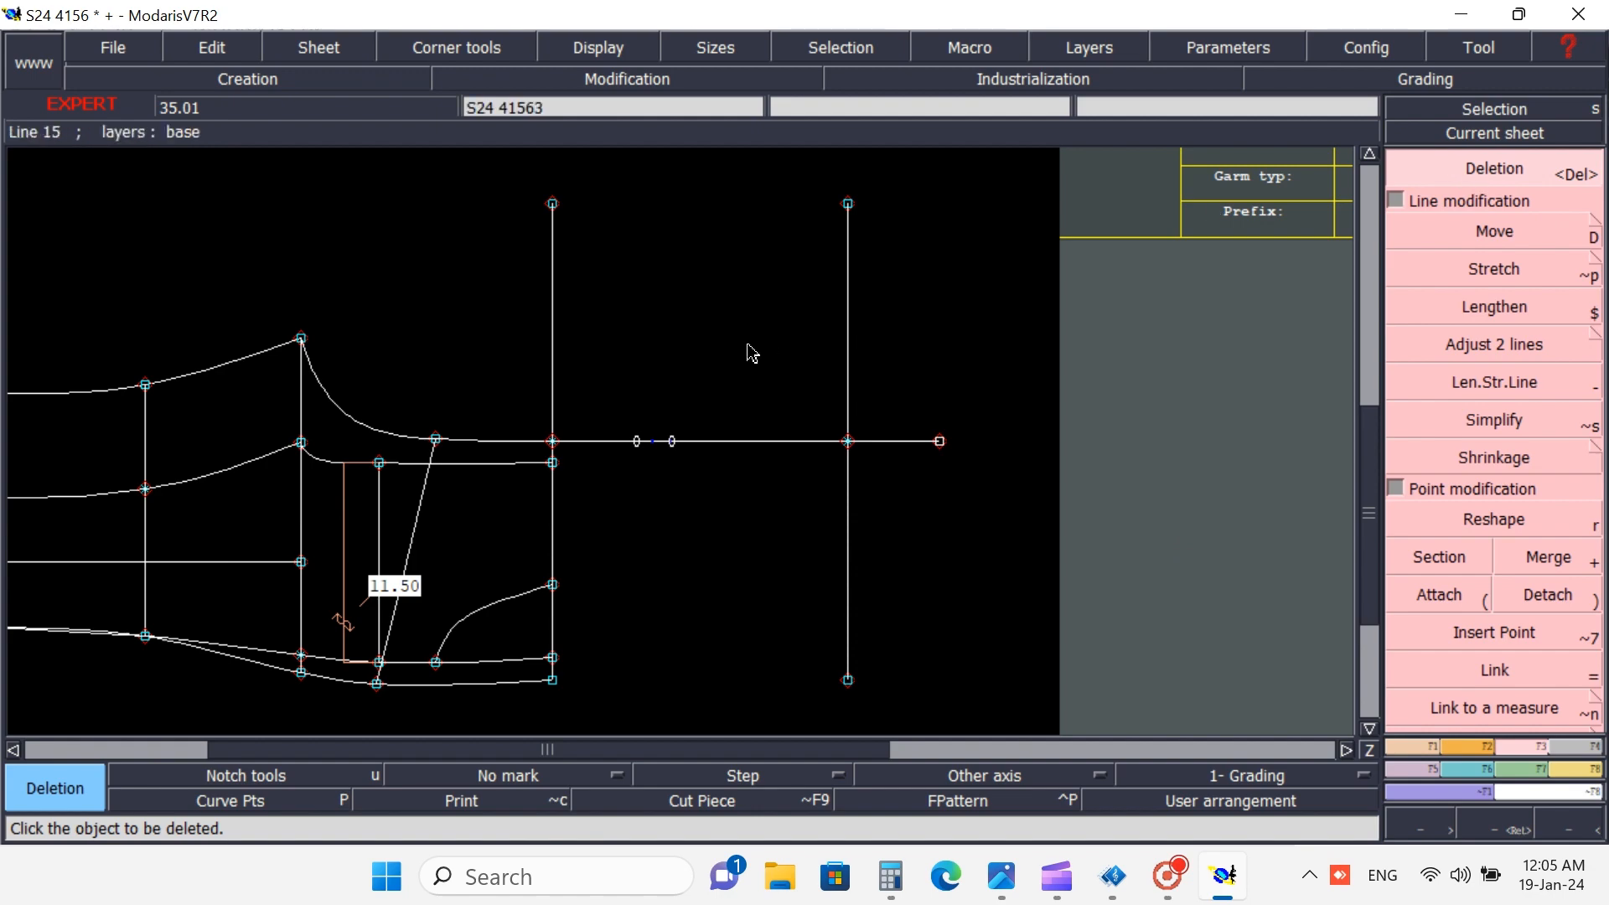
click(671, 440)
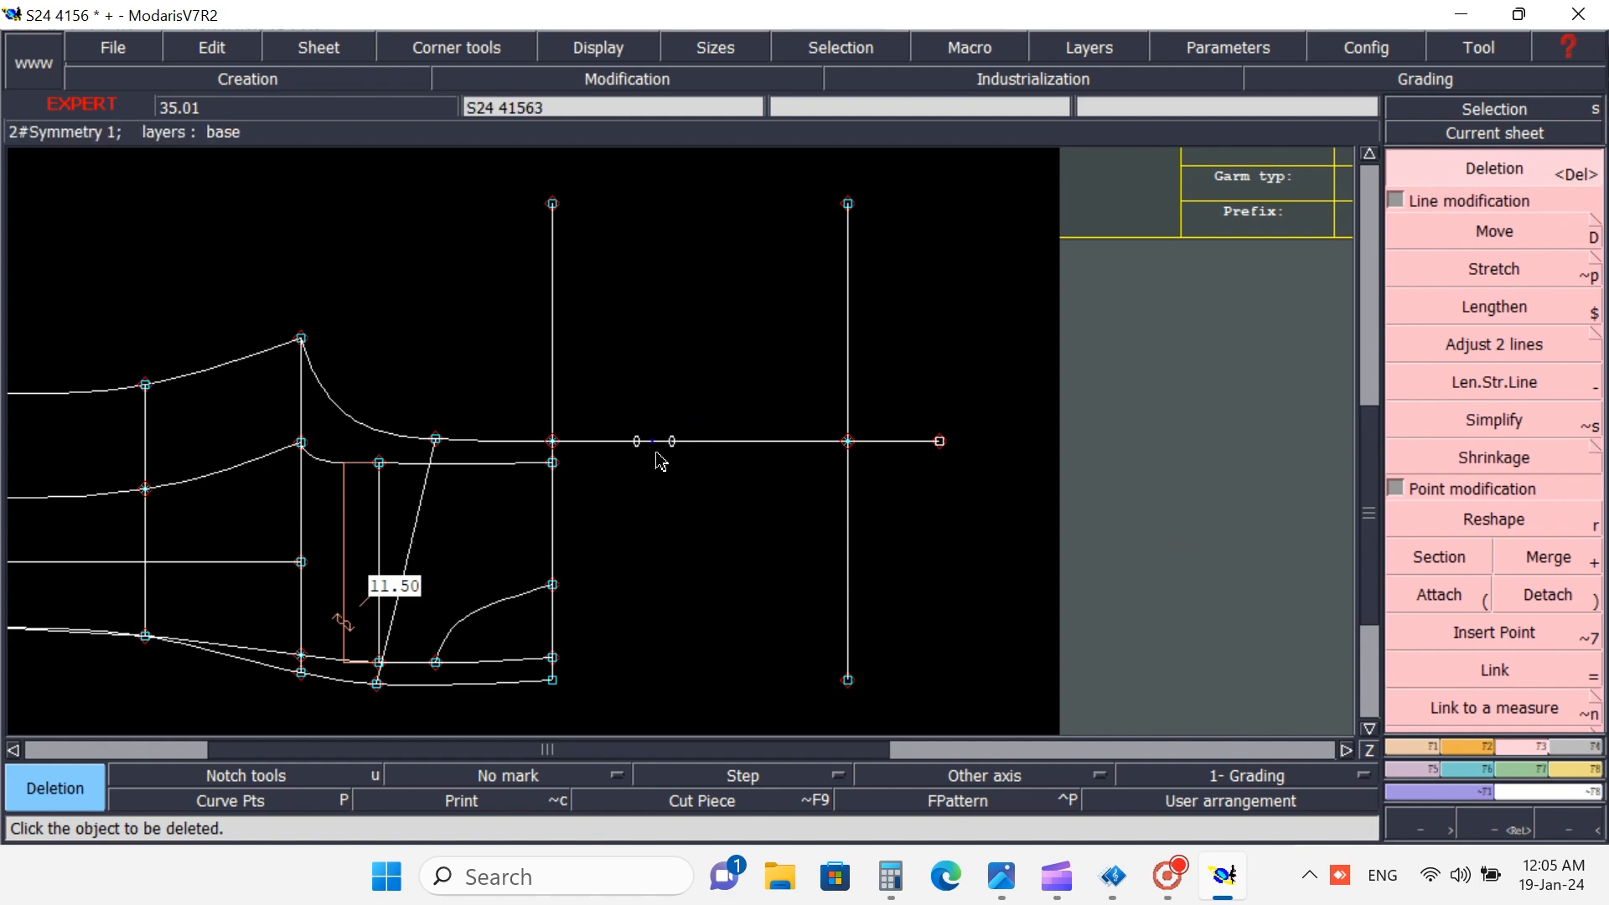
click(655, 445)
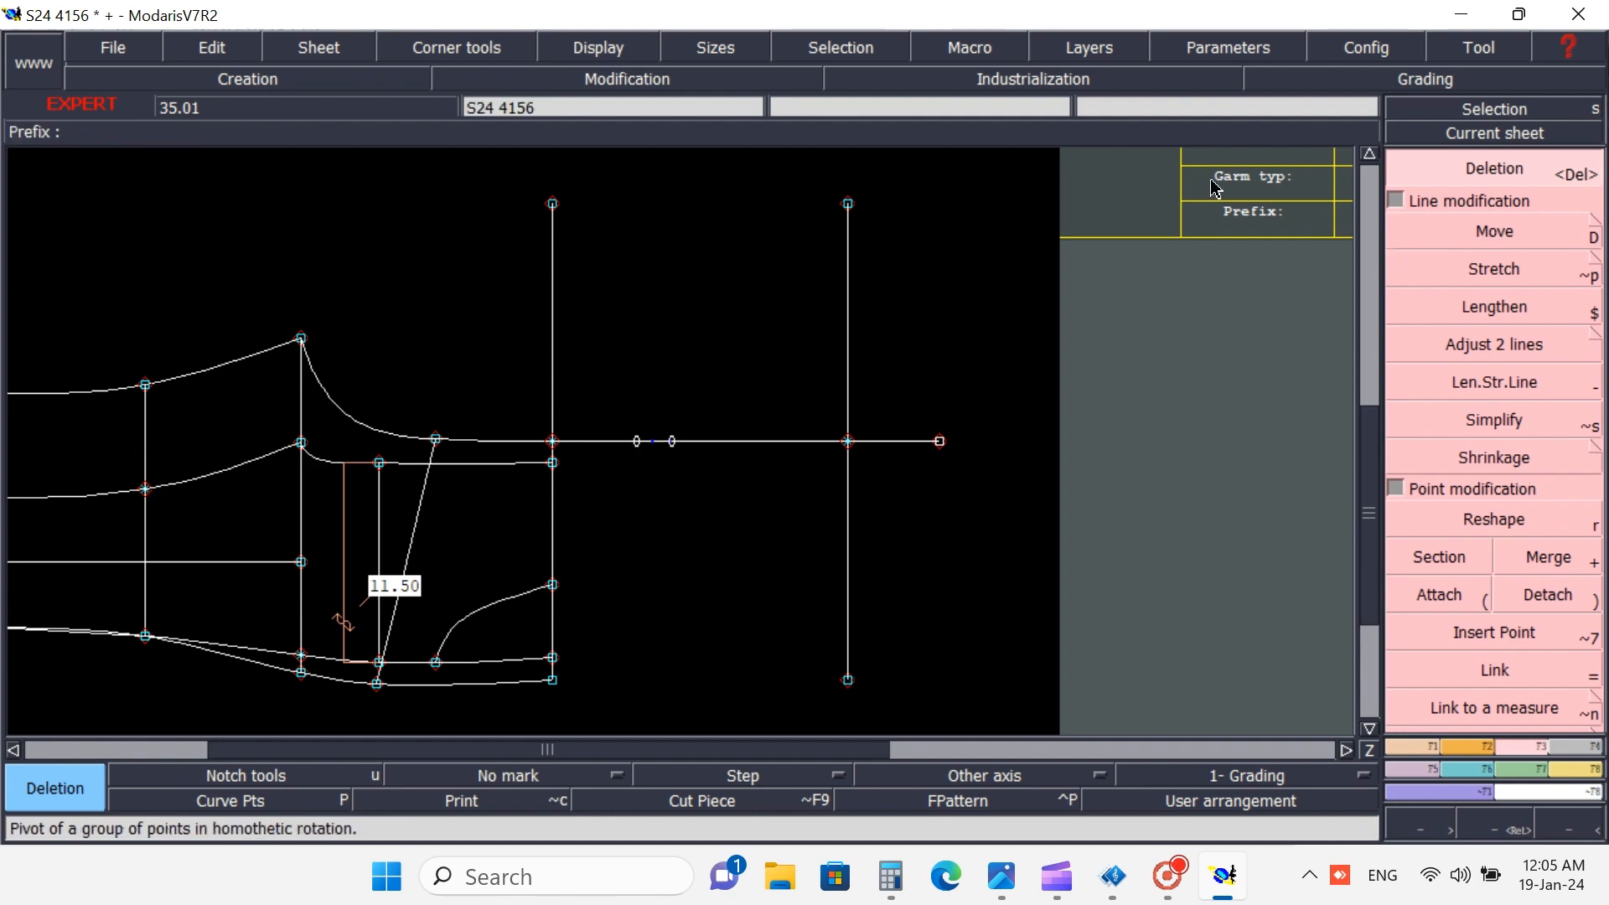
- Erase the symmetry axis and its two end points from the centre back line using the layer Erase function
click(1103, 46)
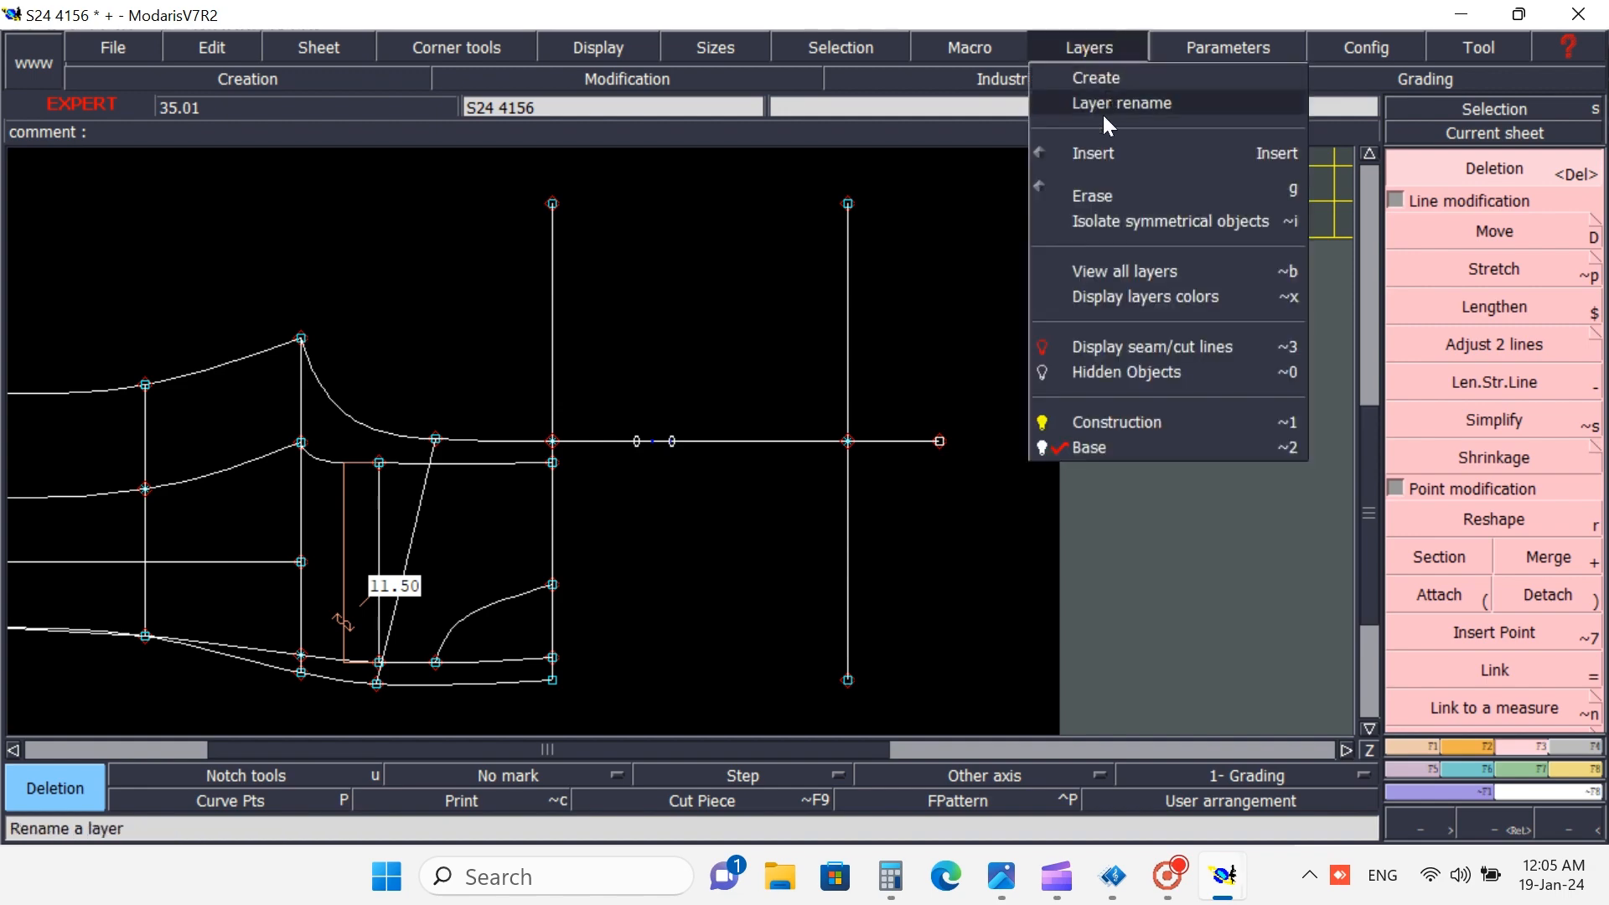
click(1093, 198)
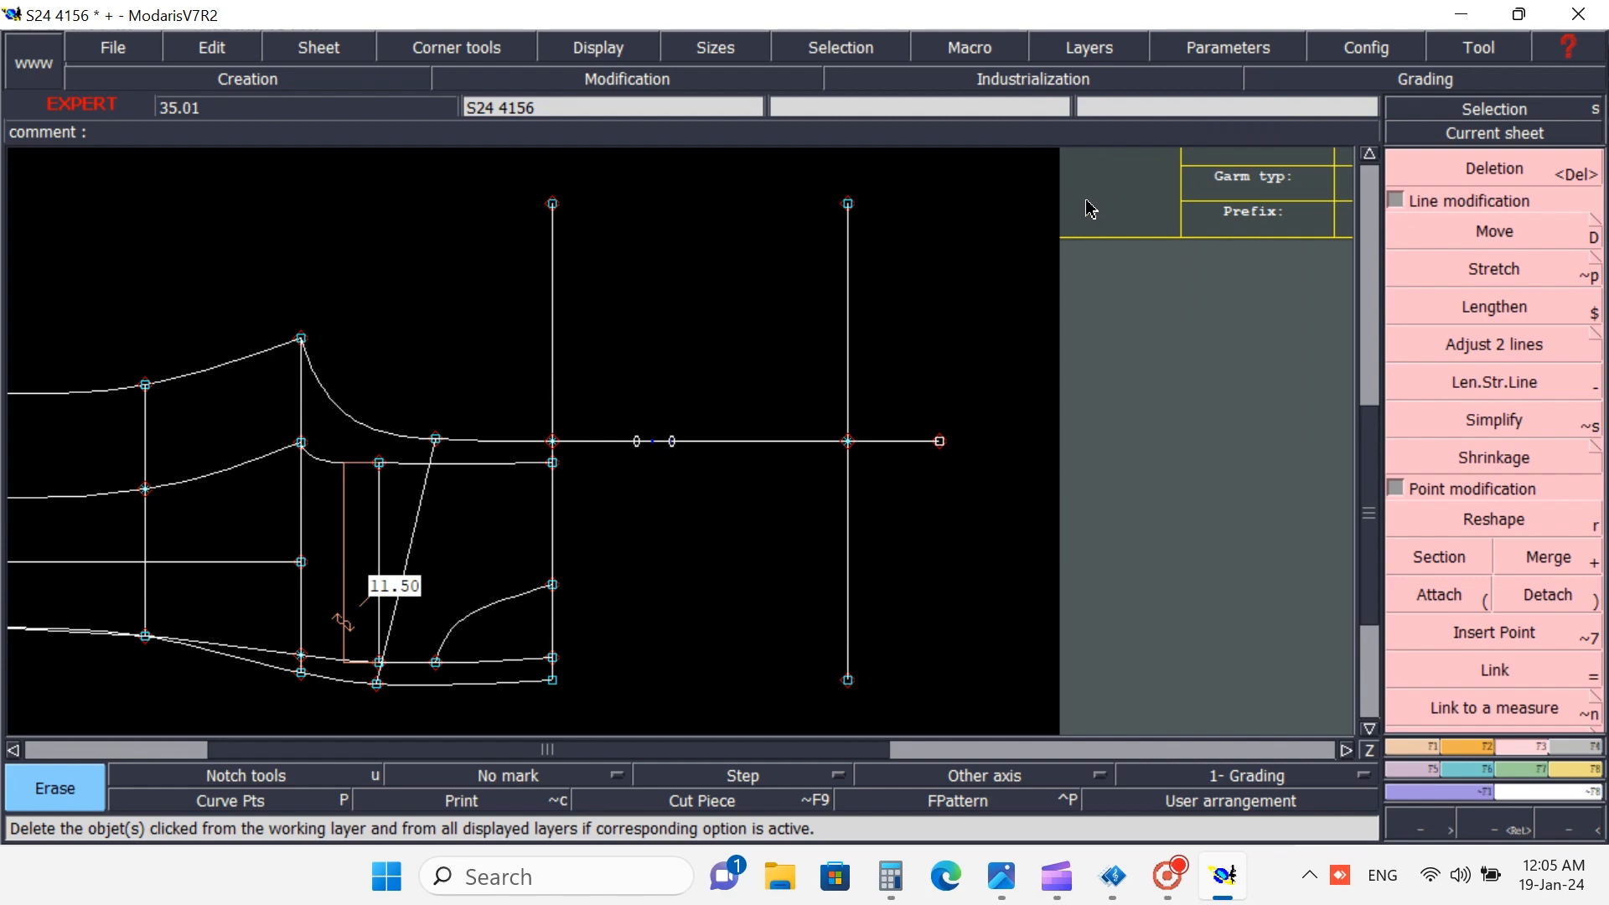
click(668, 442)
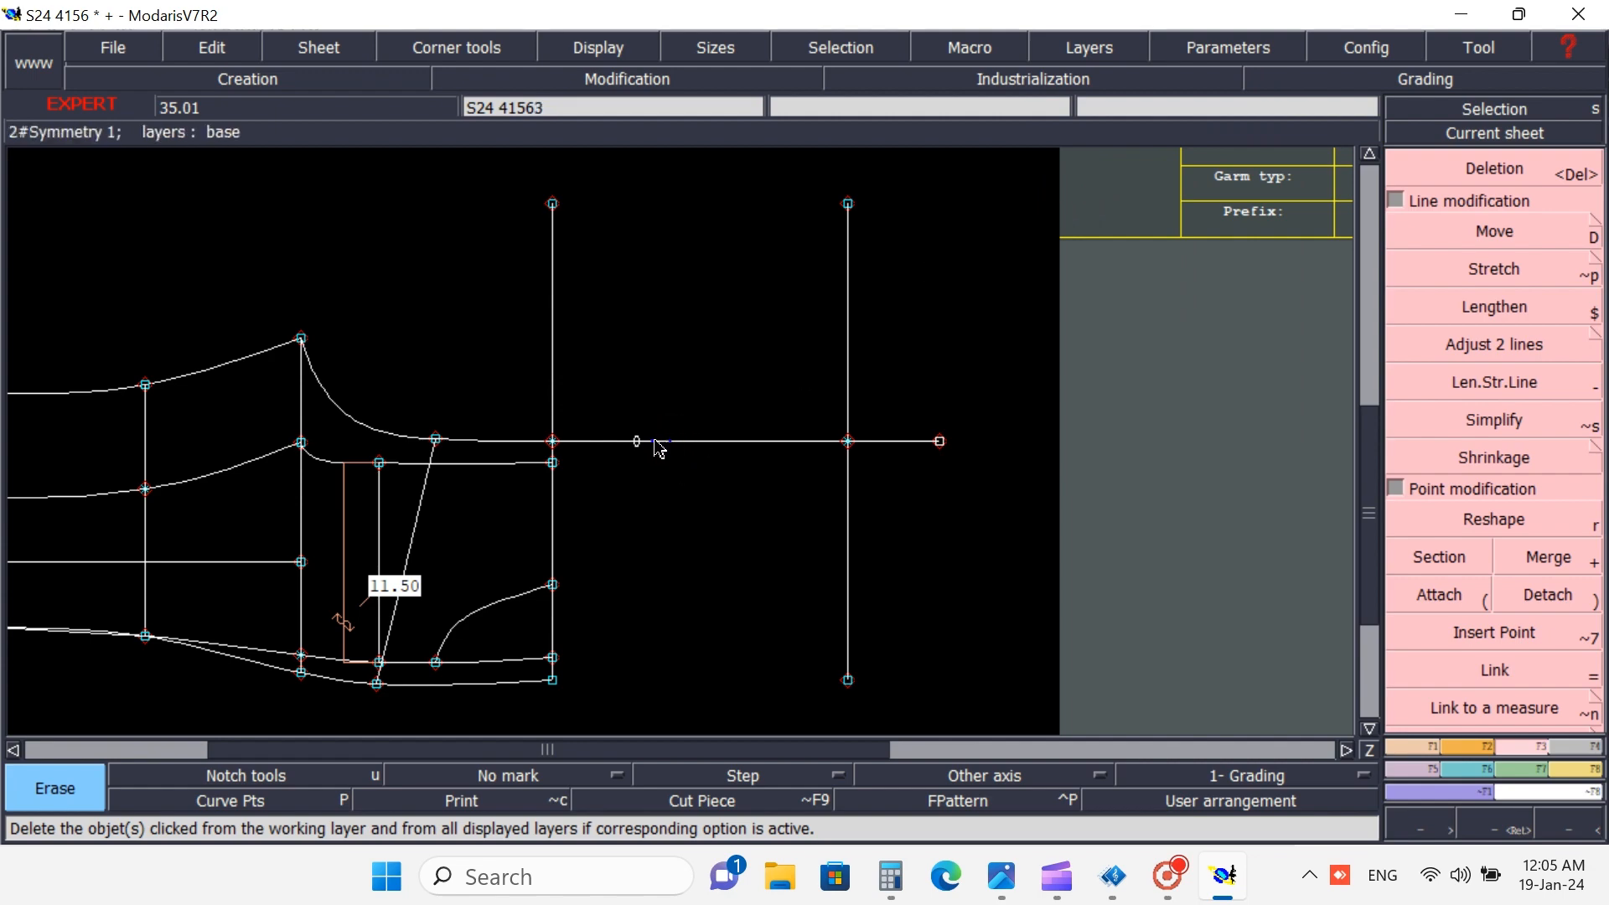
click(657, 444)
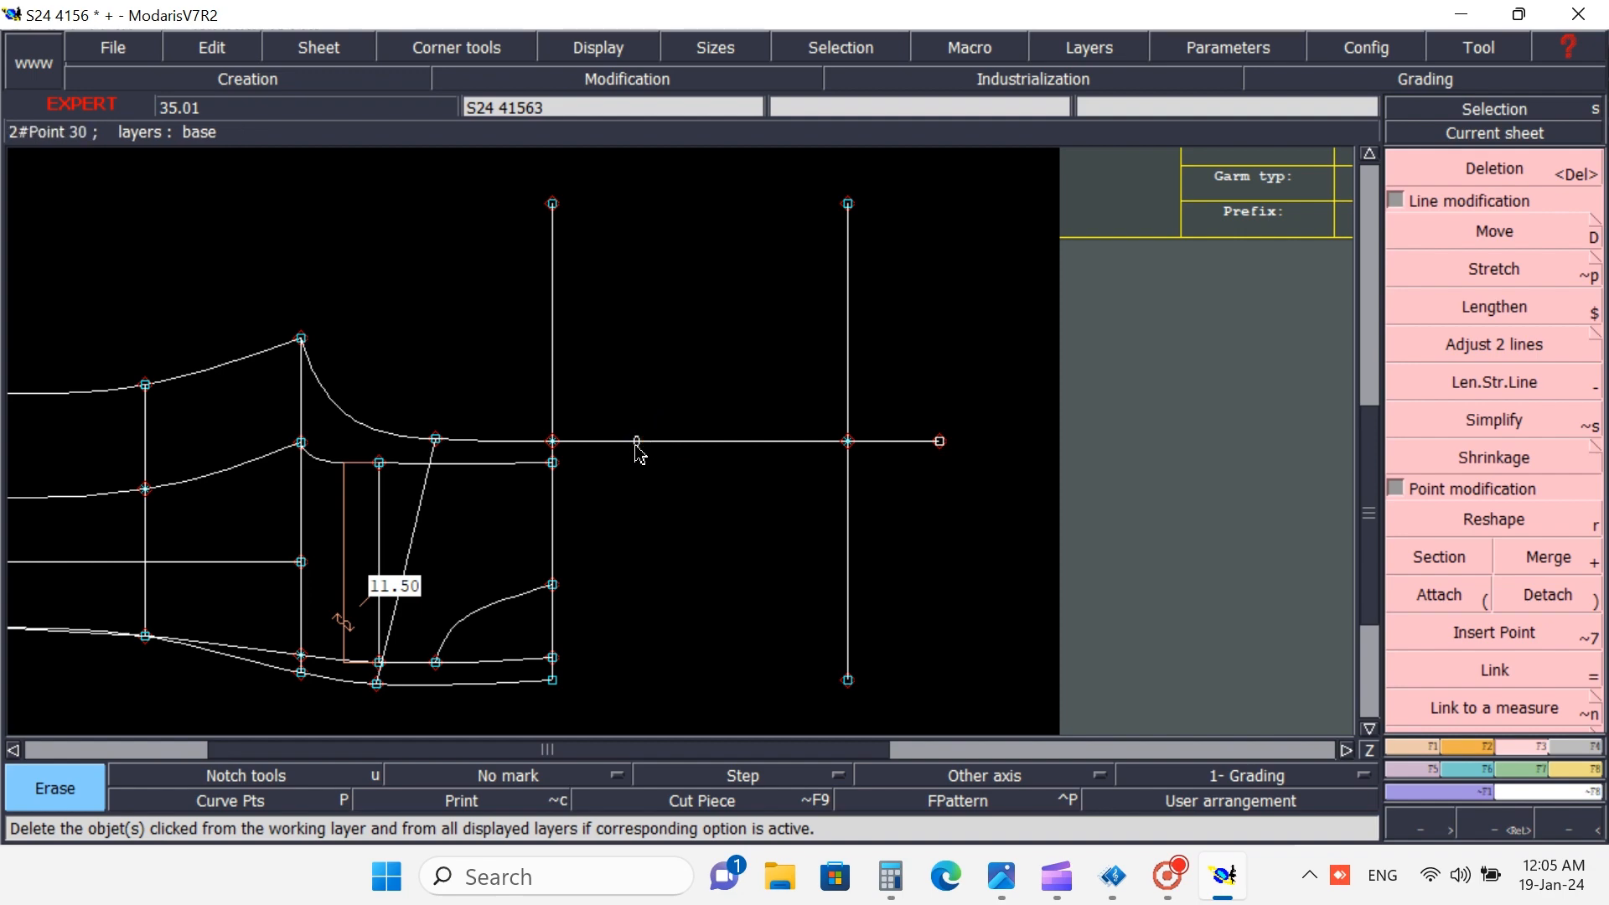
click(635, 441)
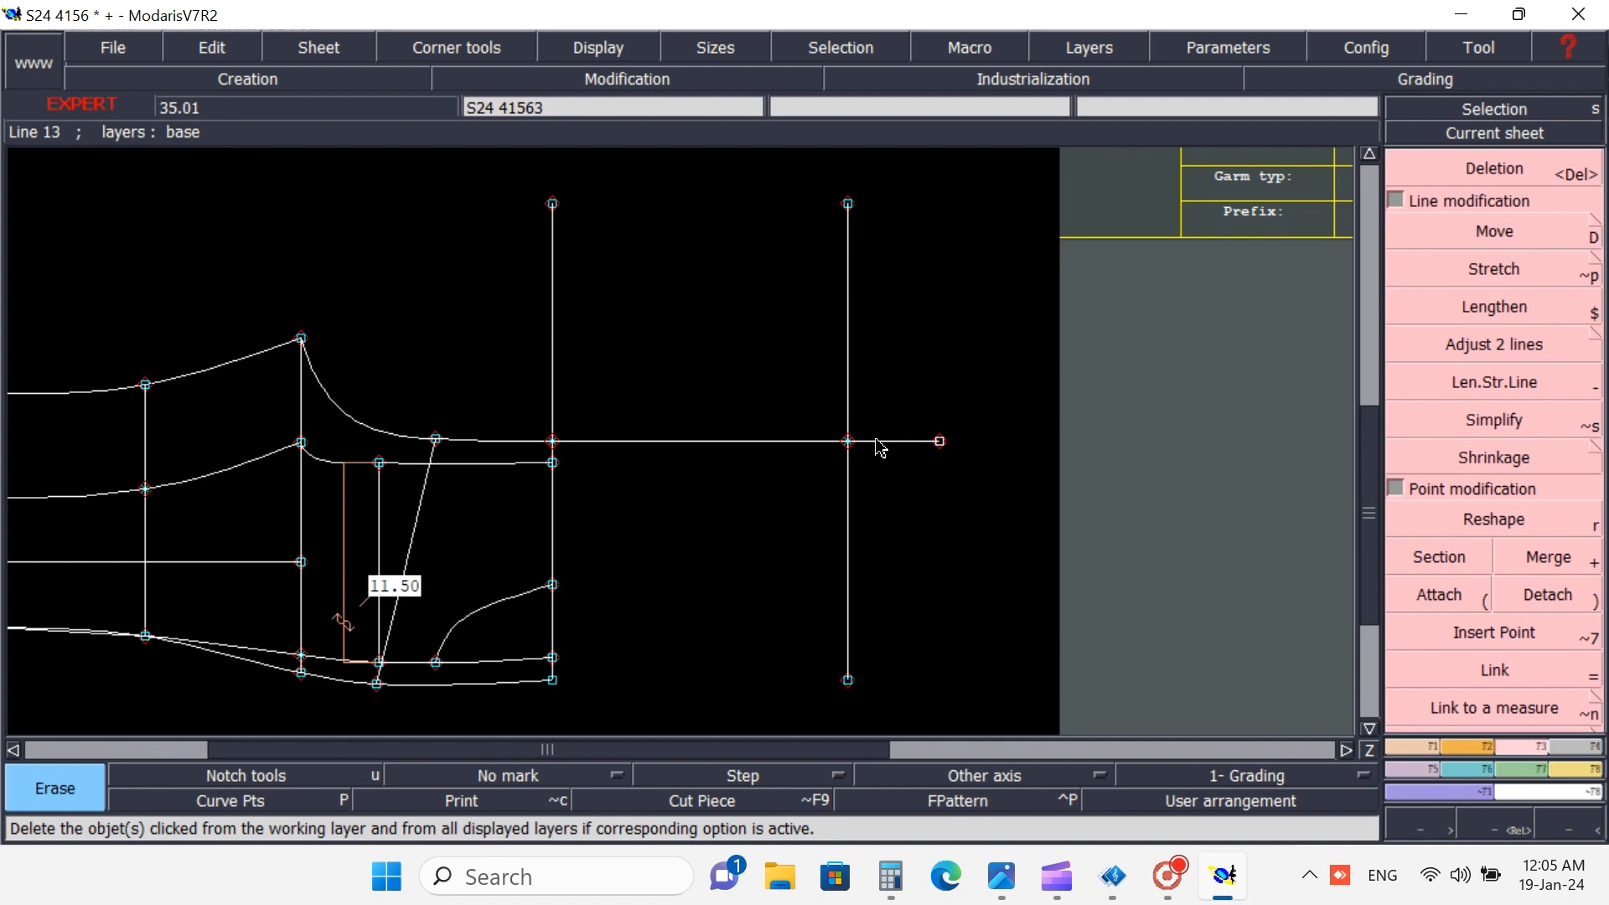
- Switch to the measurement chart photos and look up the back bib top width (QTW 02) for size 6M
click(1003, 880)
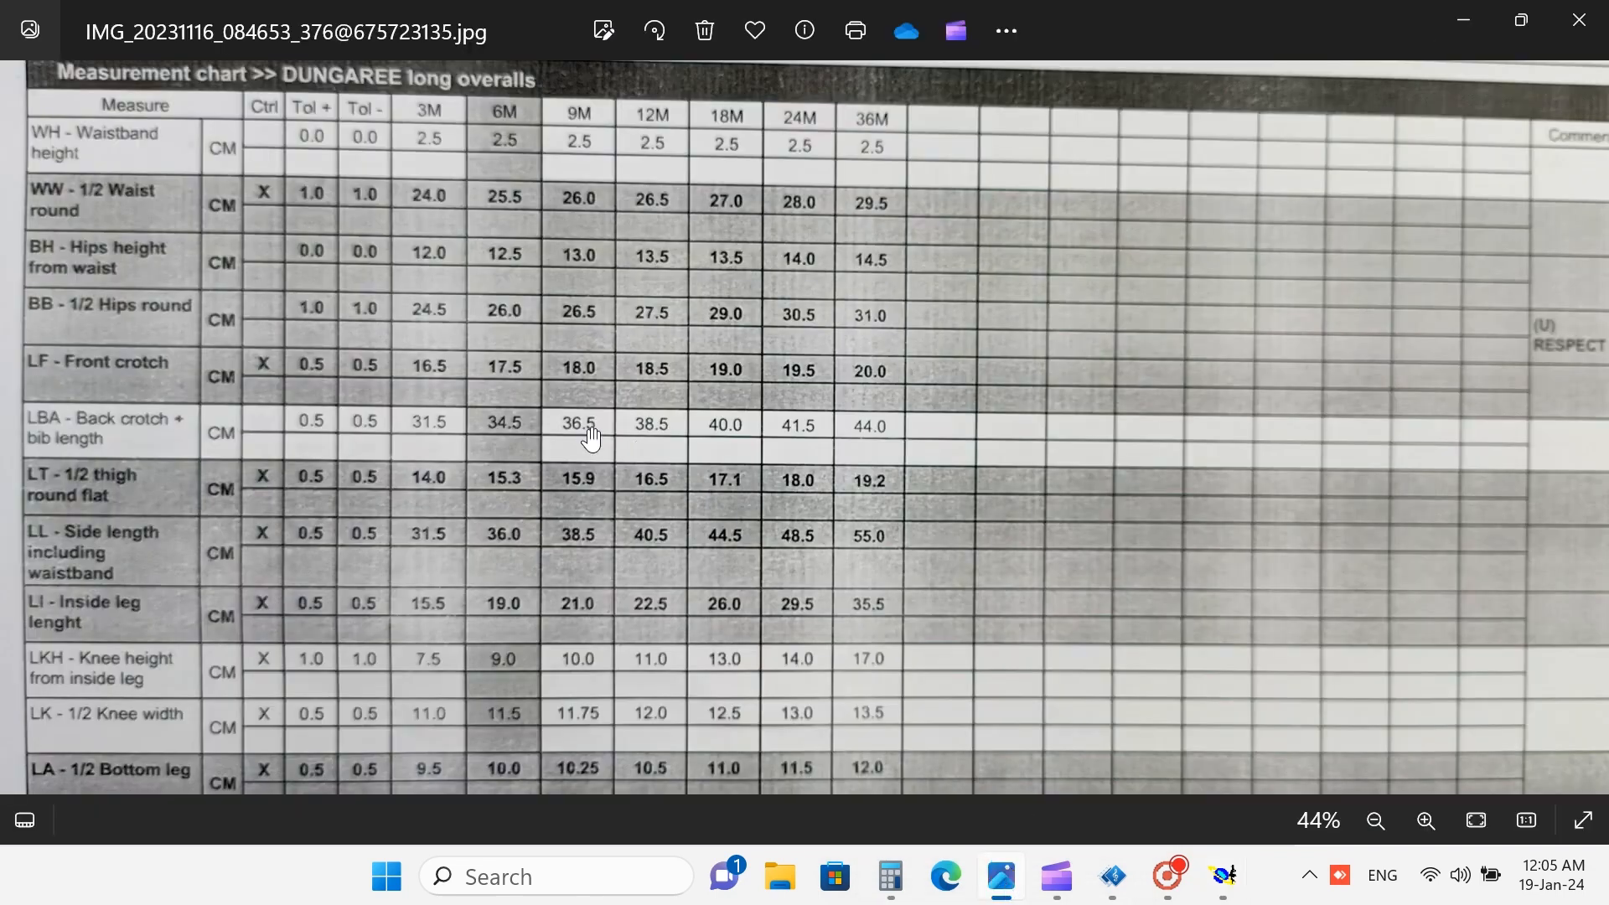
scroll(341, 547, down, 2)
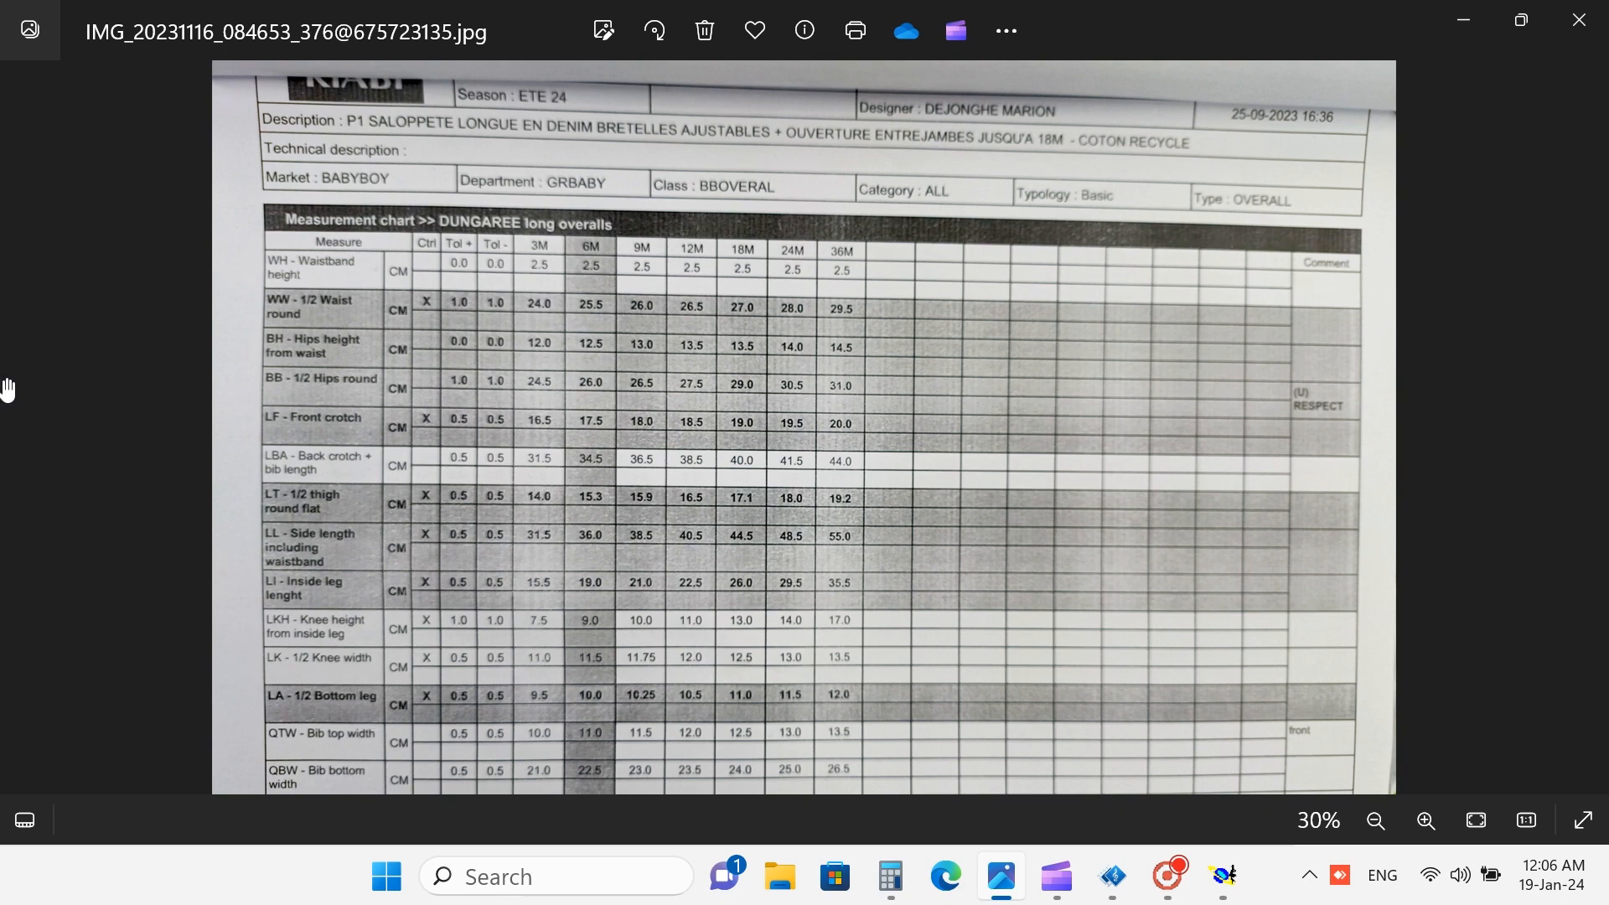
click(1584, 426)
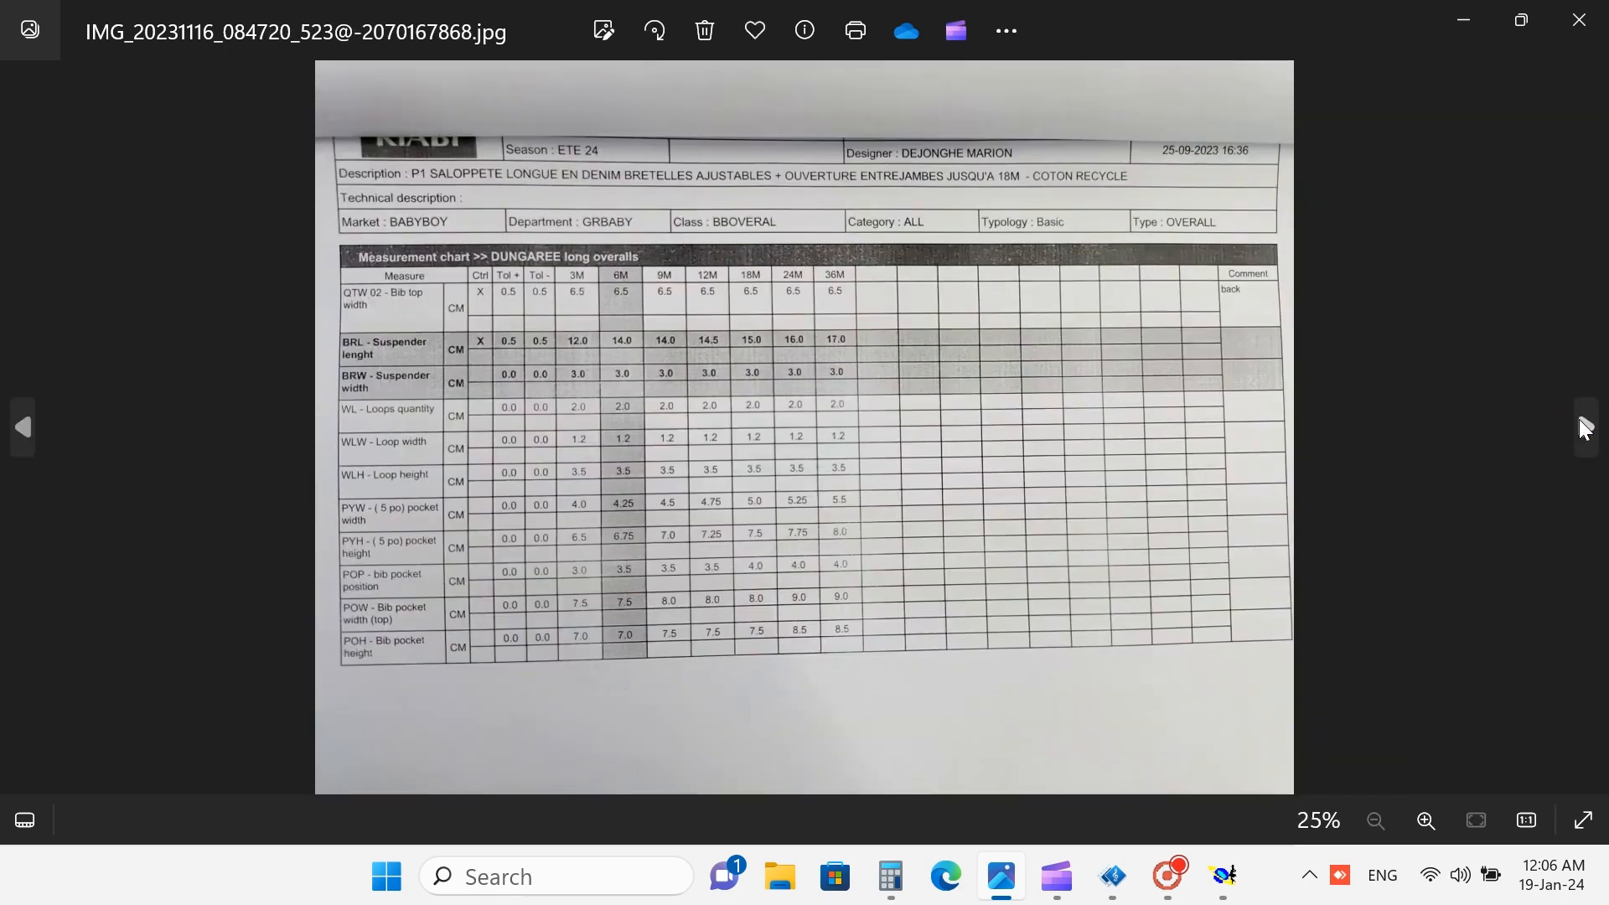
scroll(491, 509, up, 2)
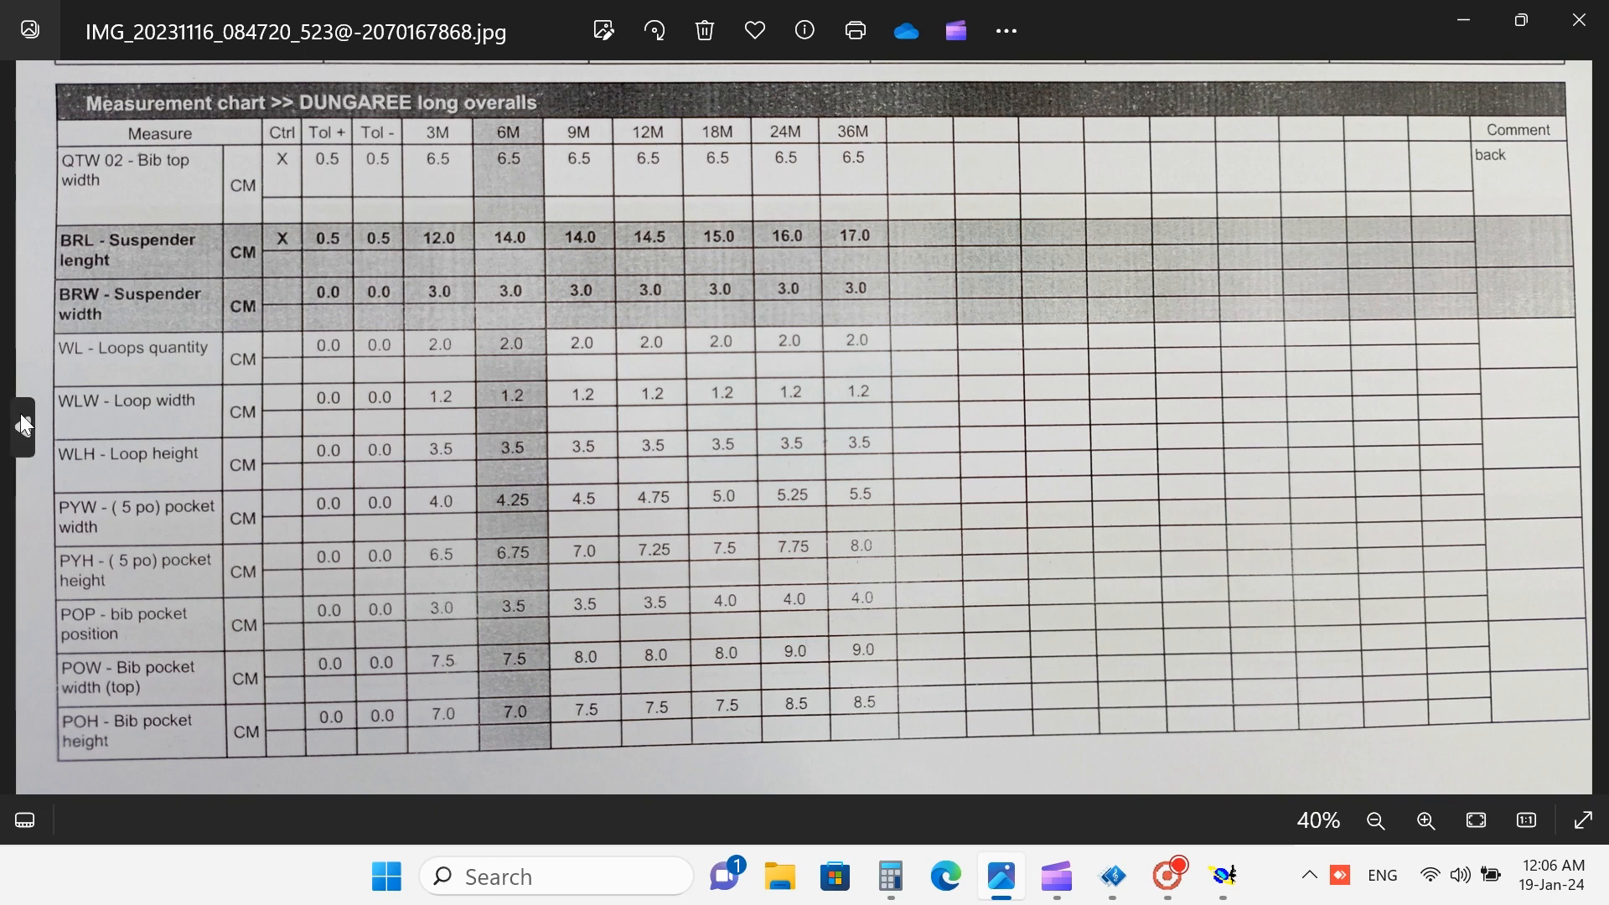
- Look up the 6M bib top width, bottom width and height rows in the other measurement chart photo
click(23, 432)
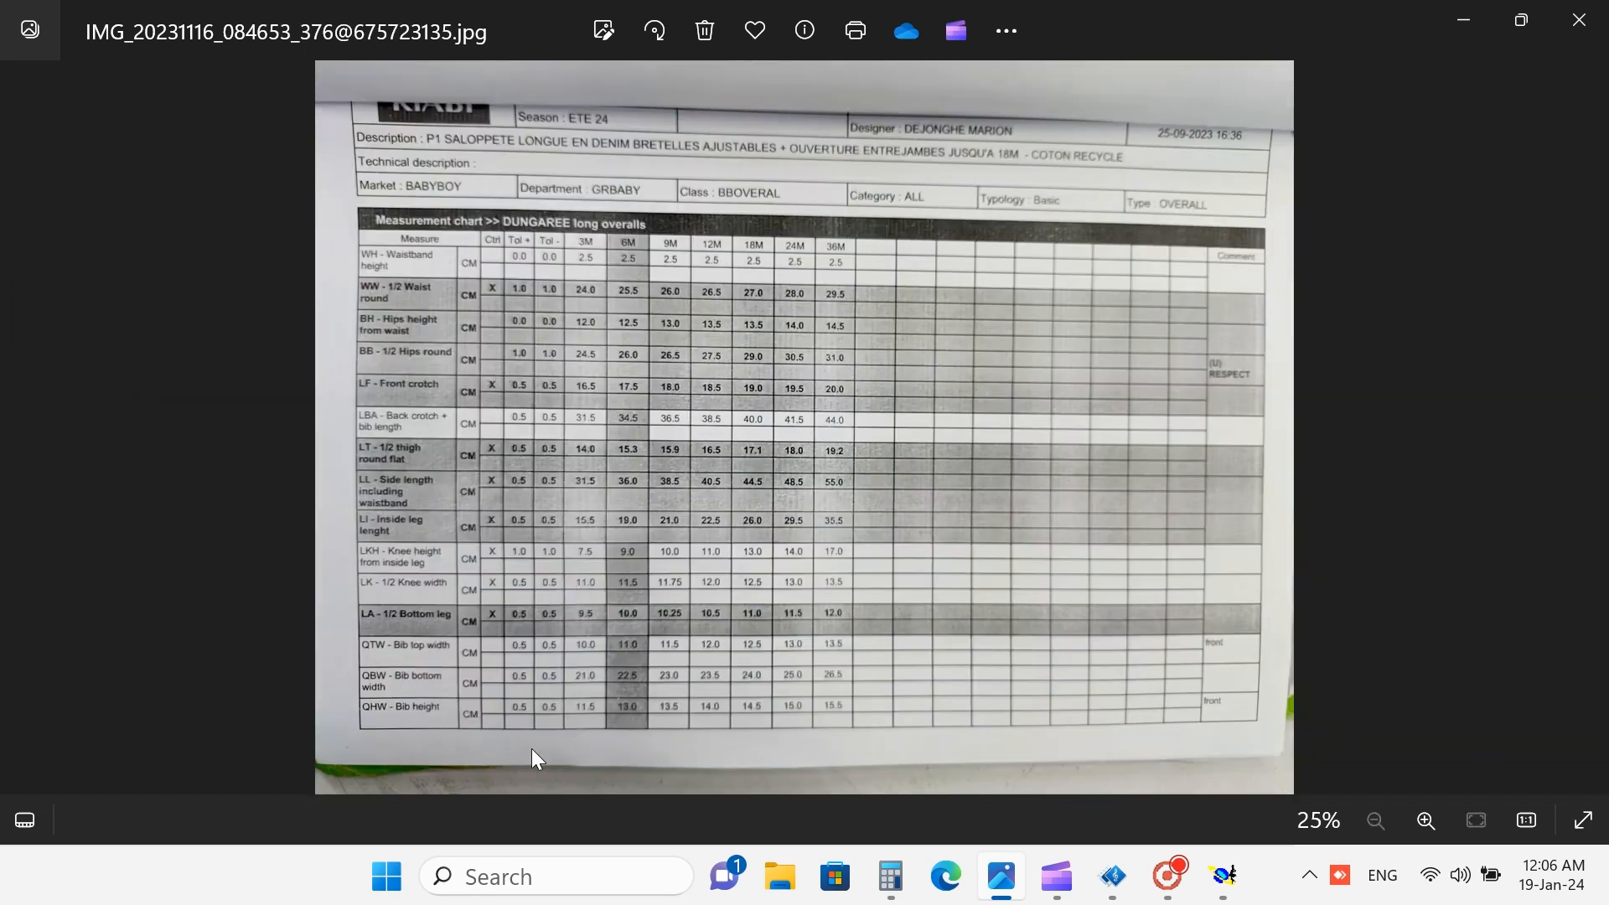
scroll(532, 748, up, 1)
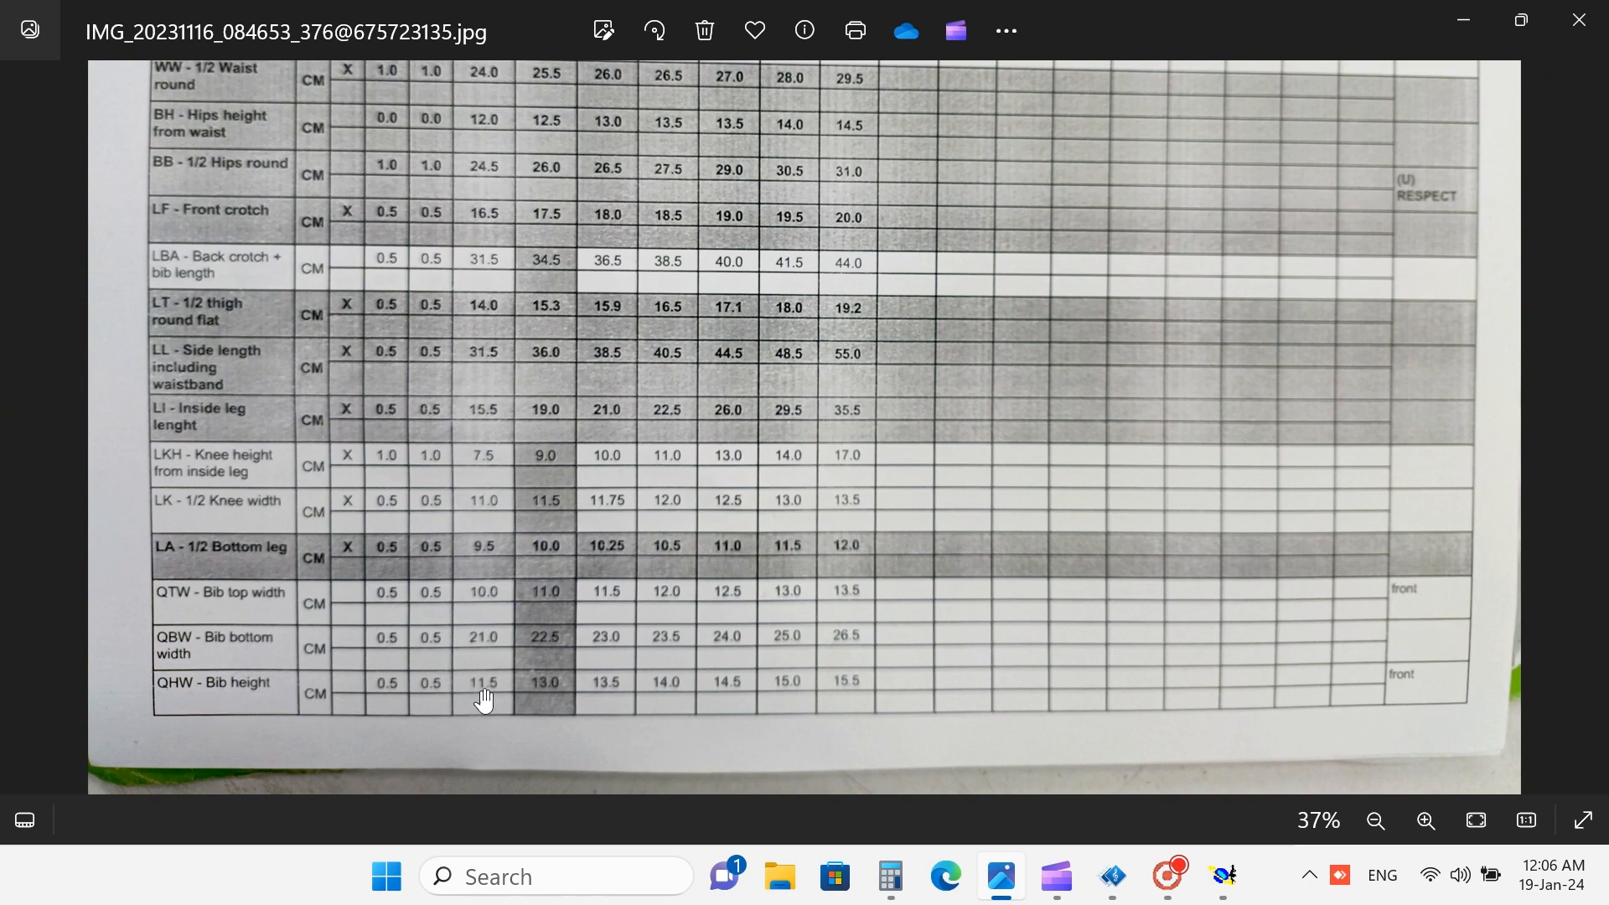
scroll(556, 711, up, 1)
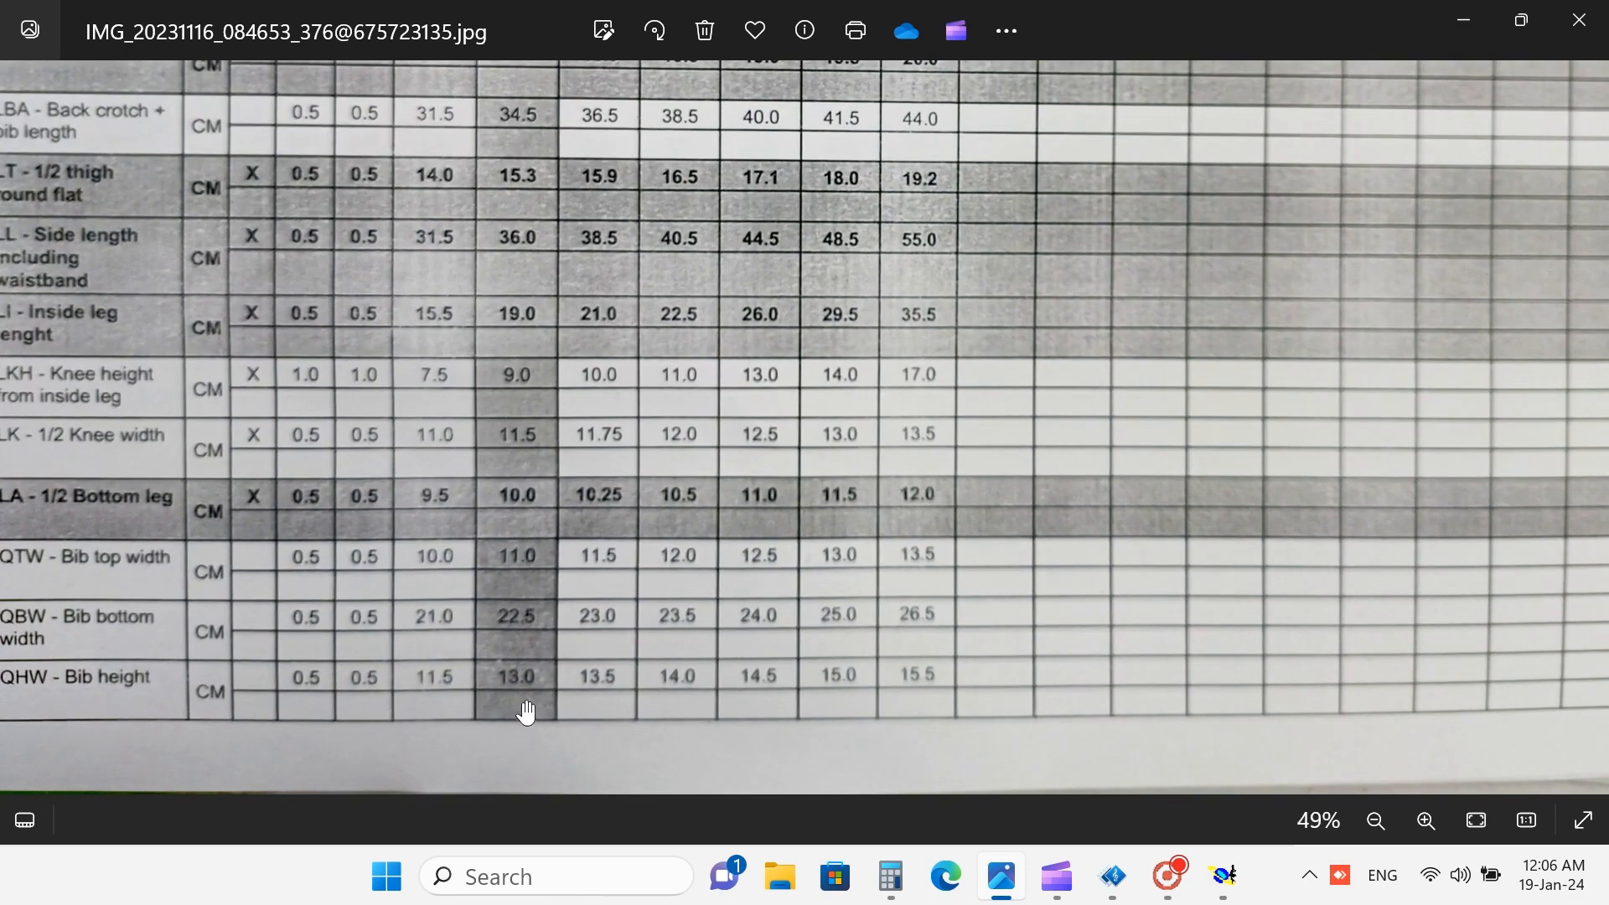
scroll(527, 711, down, 2)
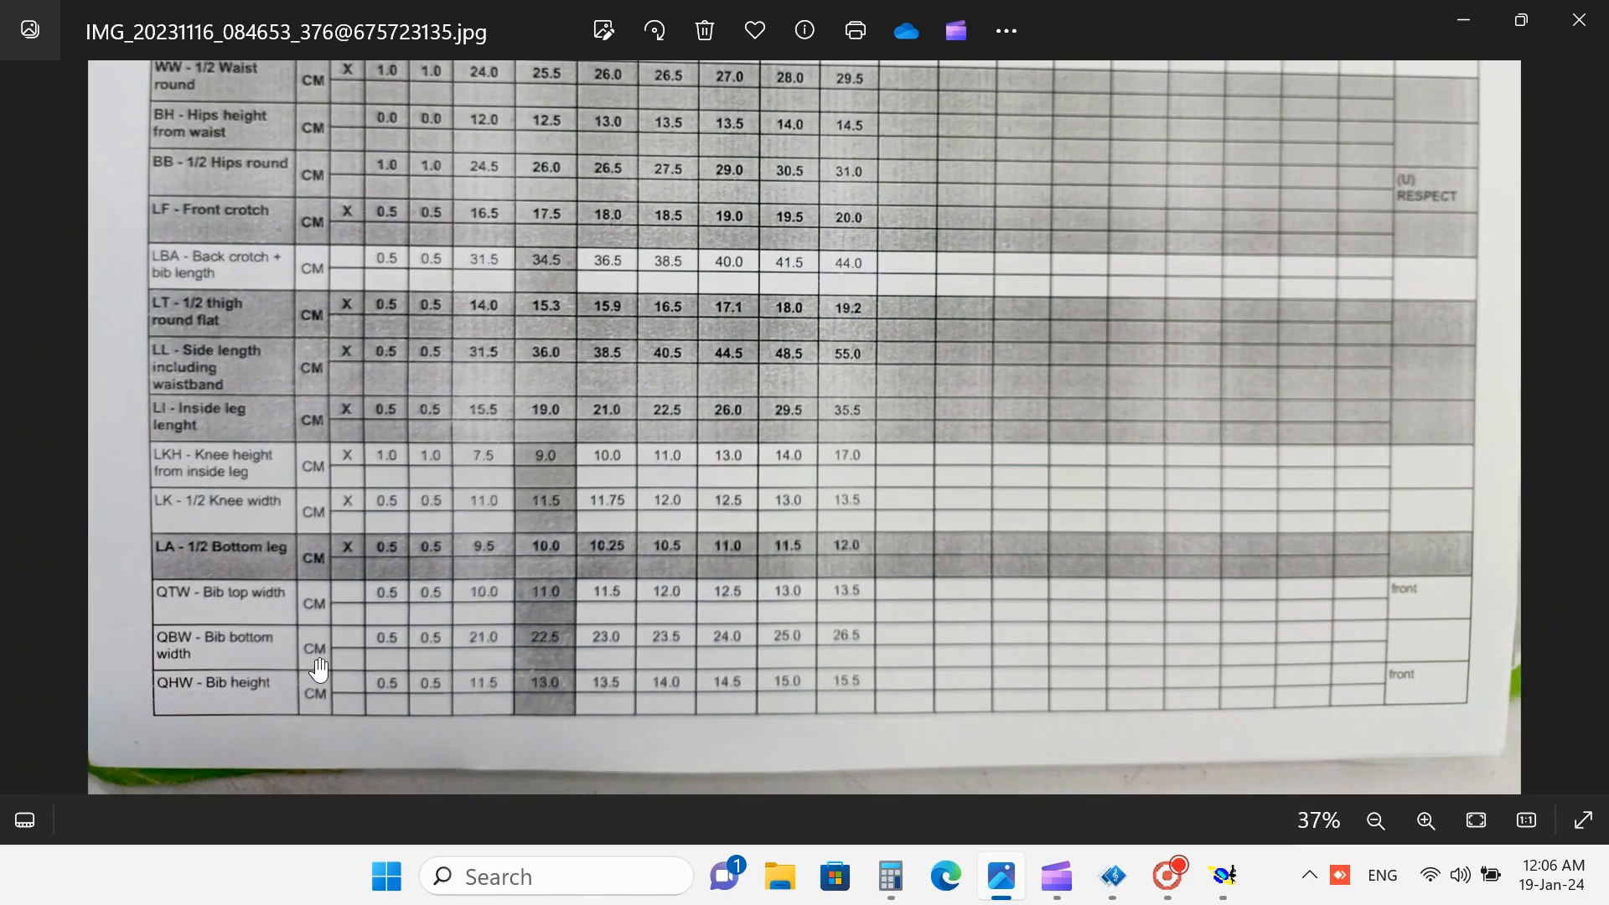
- Browse the photos to the measurement diagram and examine where QTW02, QHW02 and QBW02 are taken on the back bib
click(1588, 426)
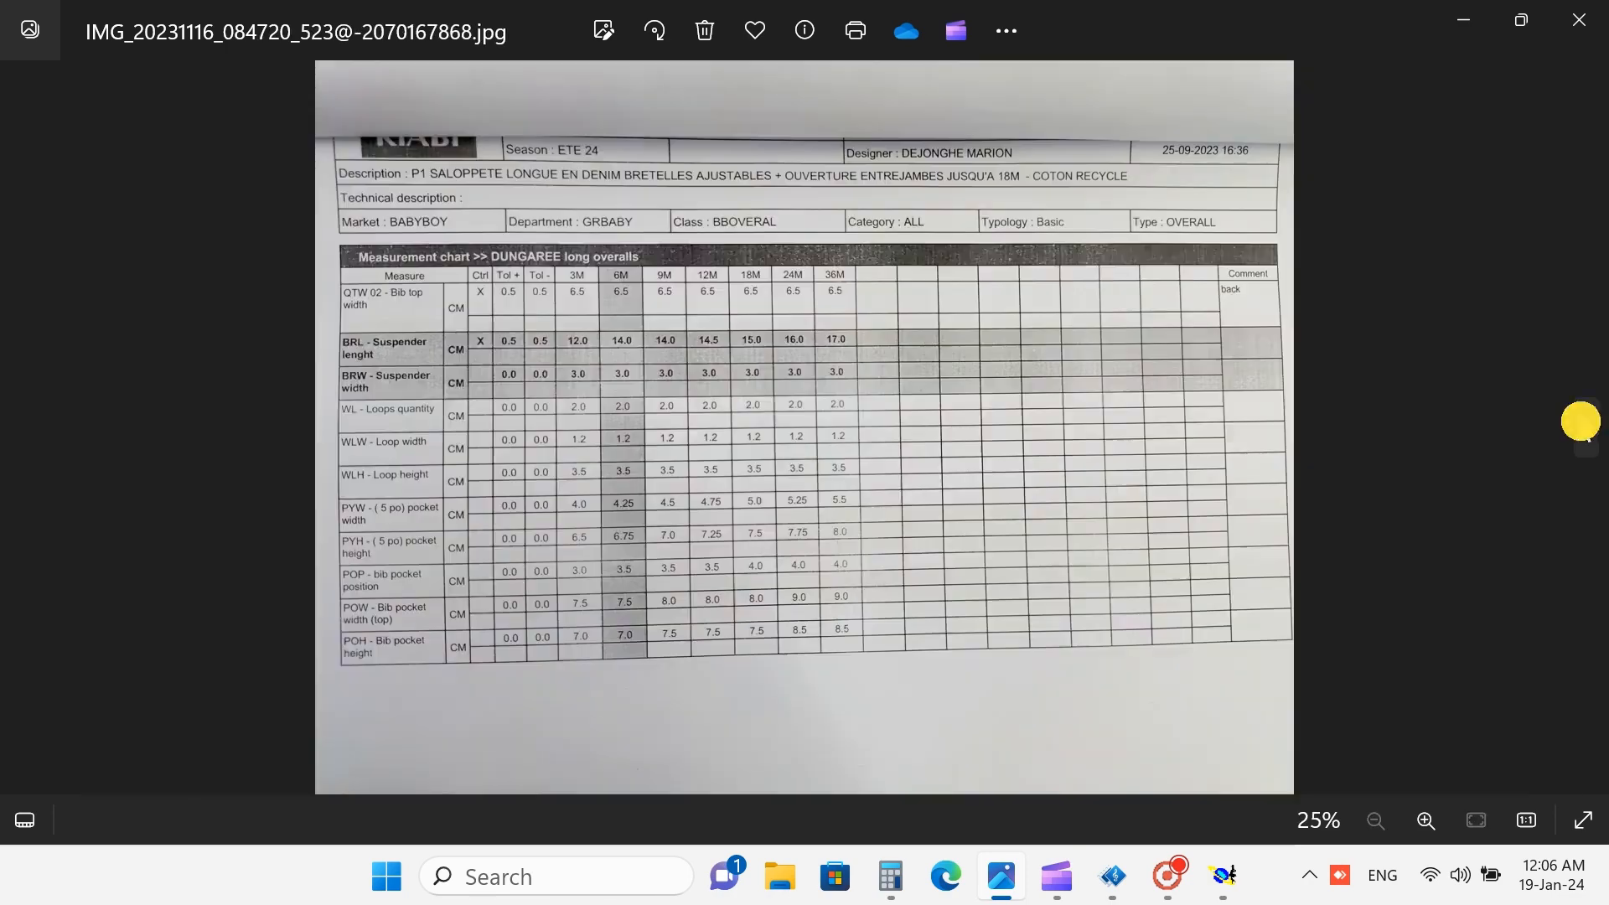
click(1580, 424)
click(1573, 421)
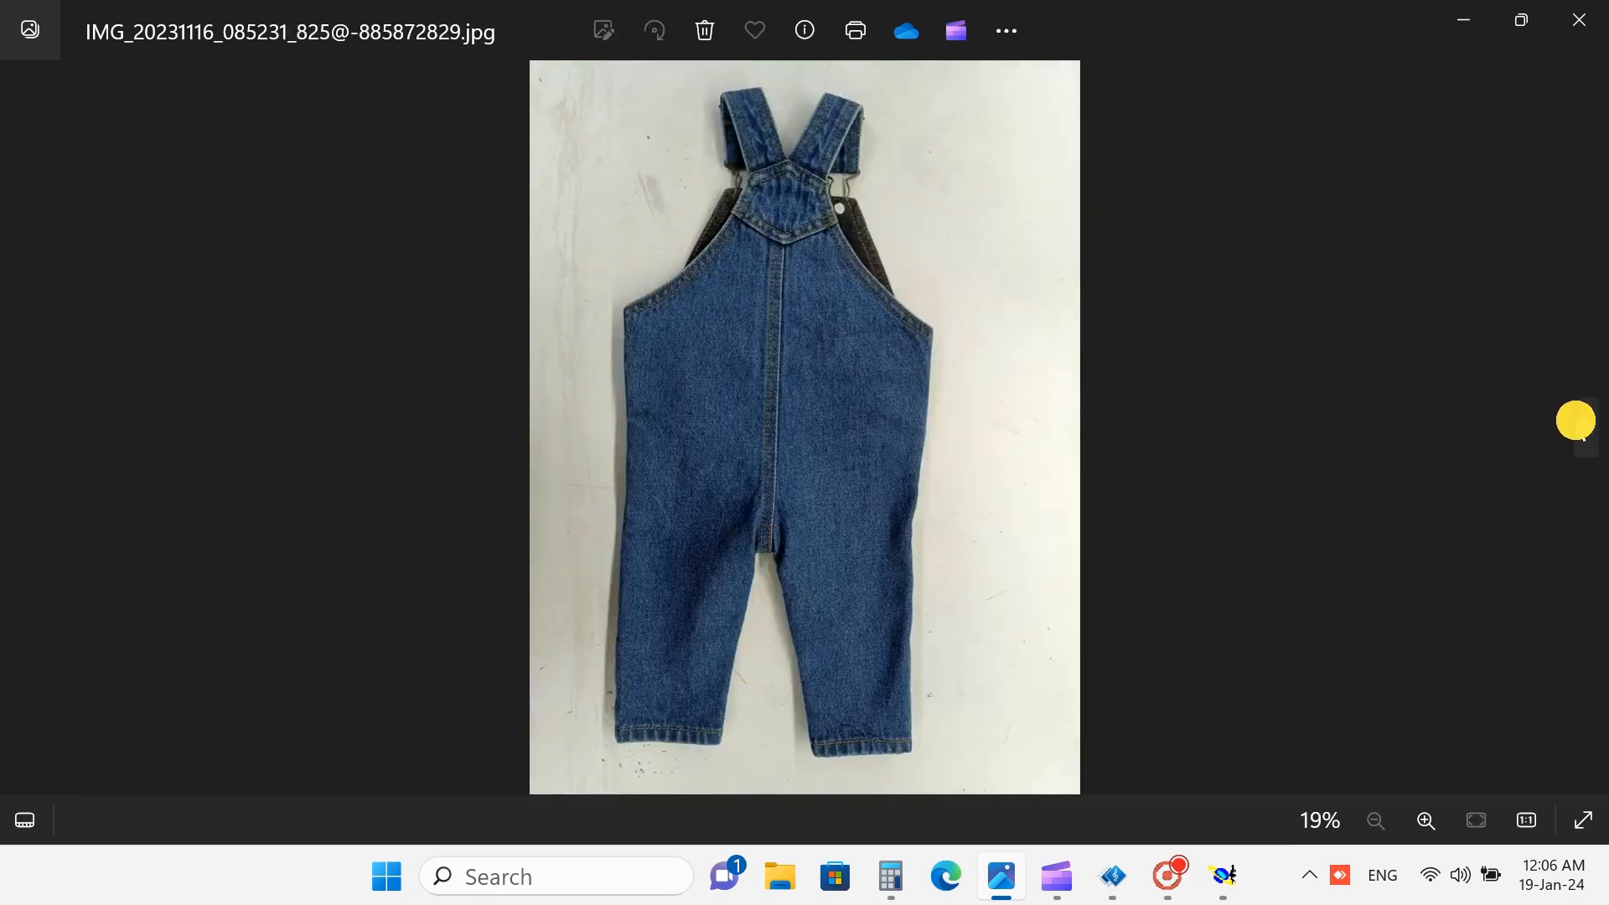
click(1574, 421)
click(1574, 421)
click(1576, 422)
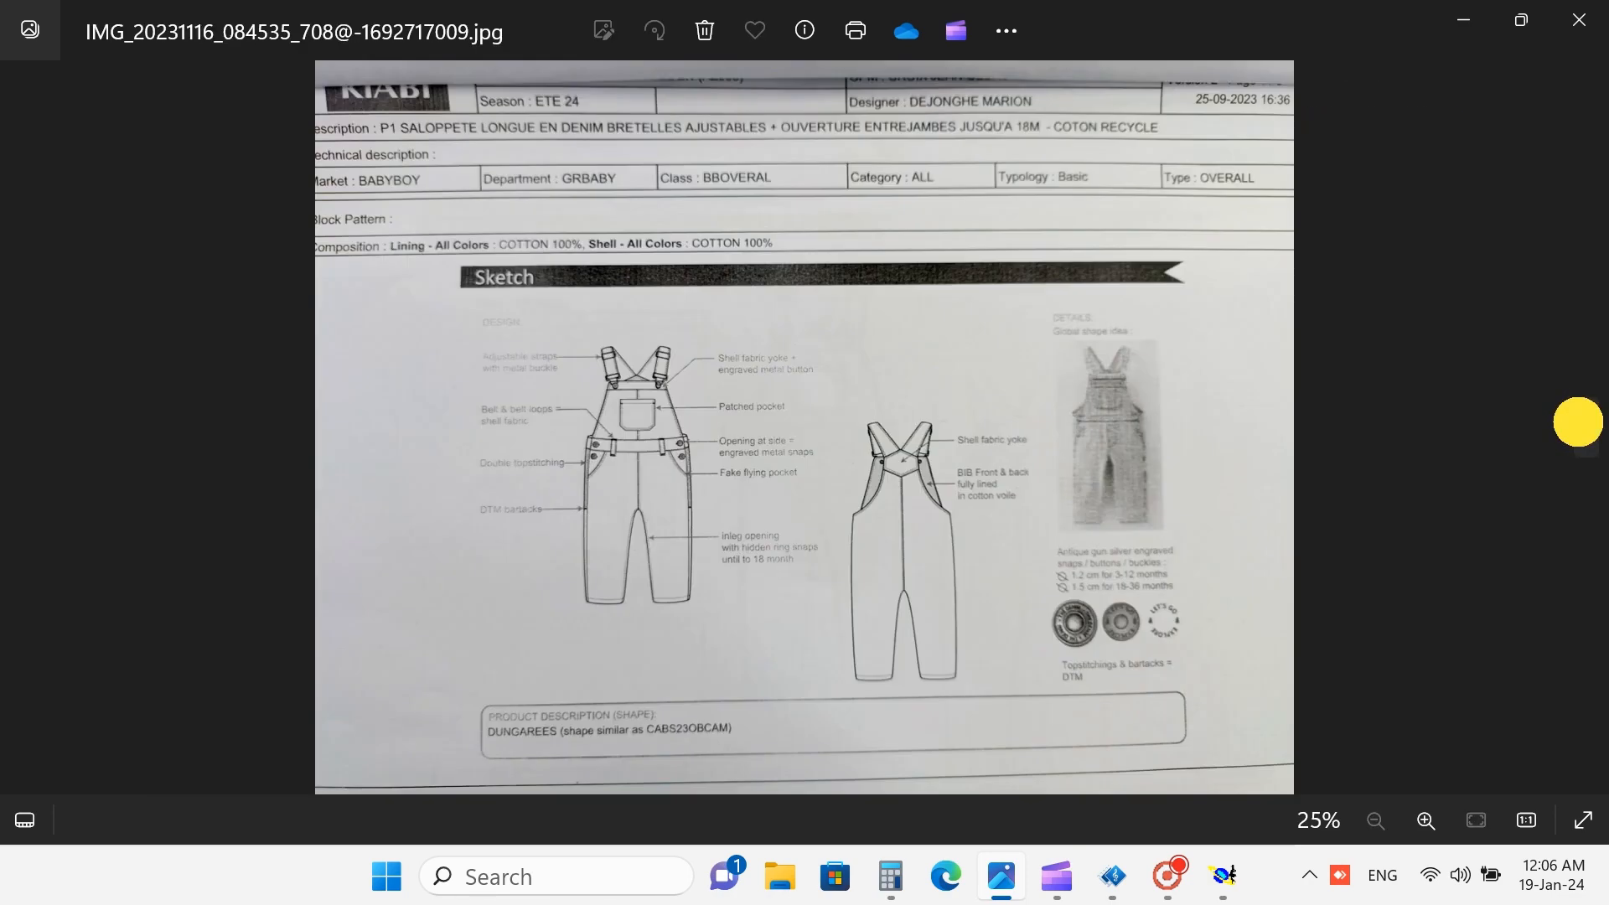
click(1578, 423)
scroll(879, 576, up, 2)
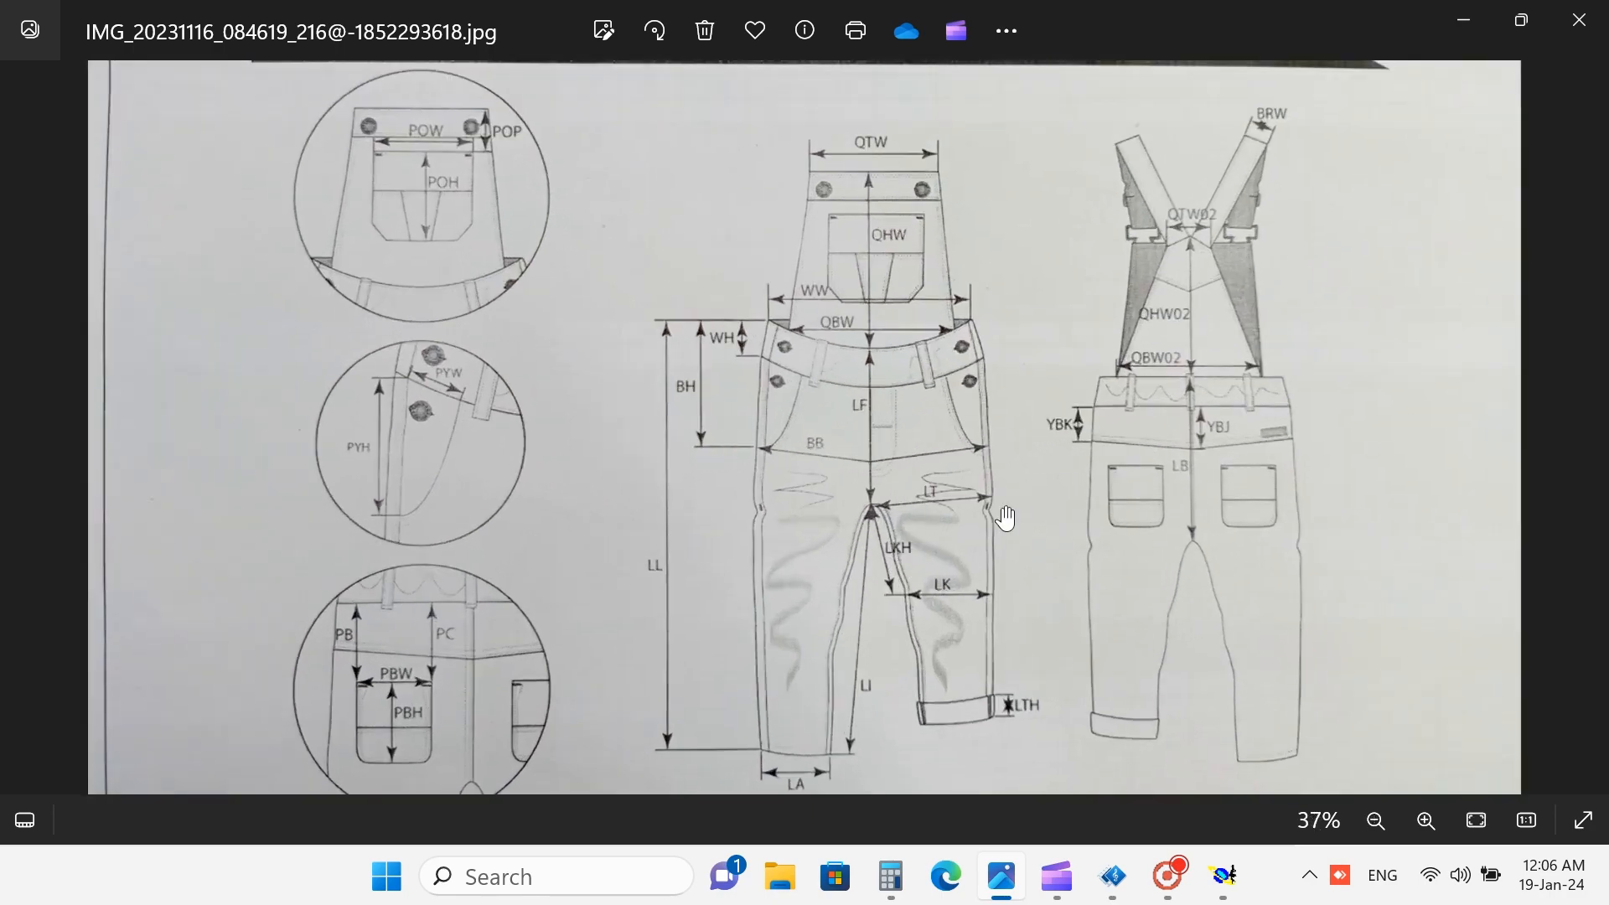
scroll(1215, 344, up, 3)
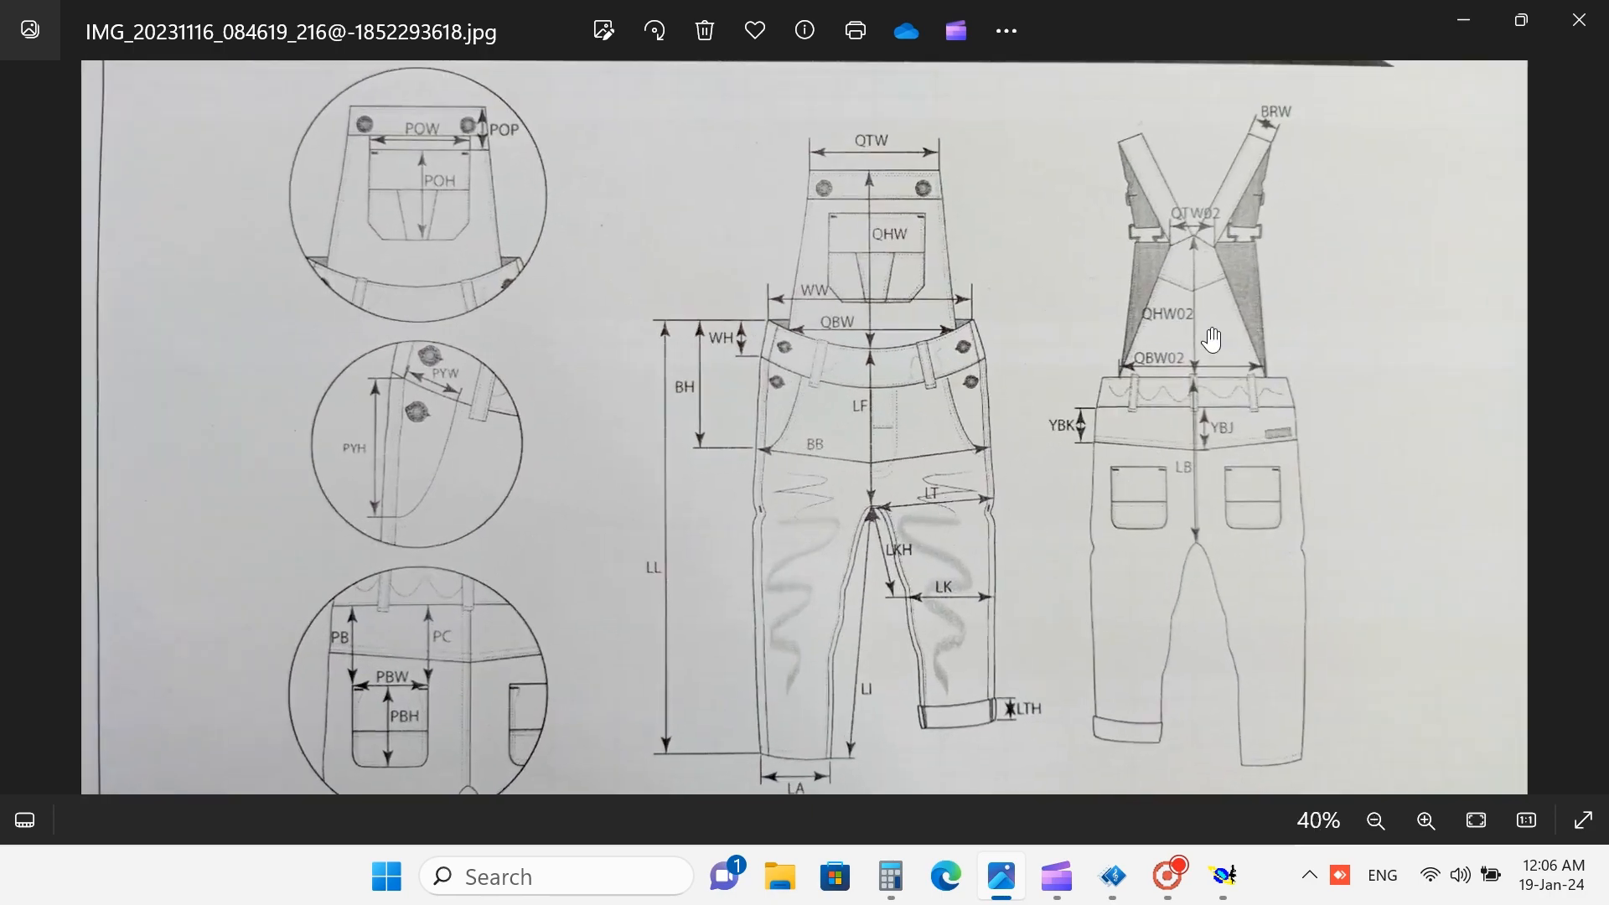
scroll(1247, 220, up, 2)
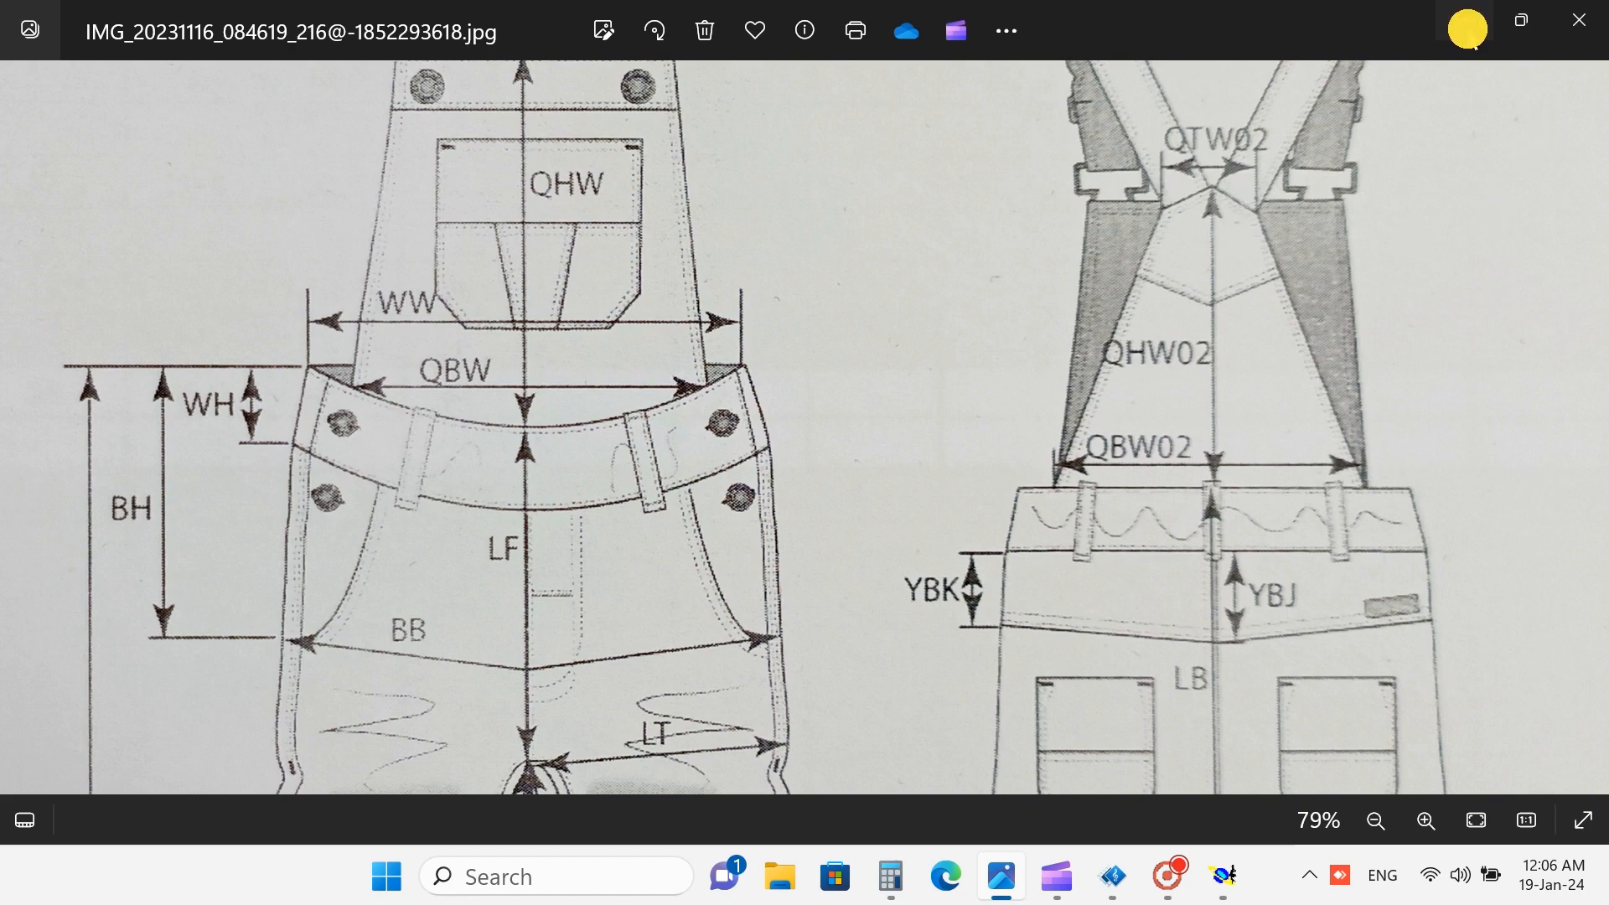
- Return to Modaris and create a developed point on the bib top line at a curve length of -3.25 cm from the centre back intersection
click(1478, 37)
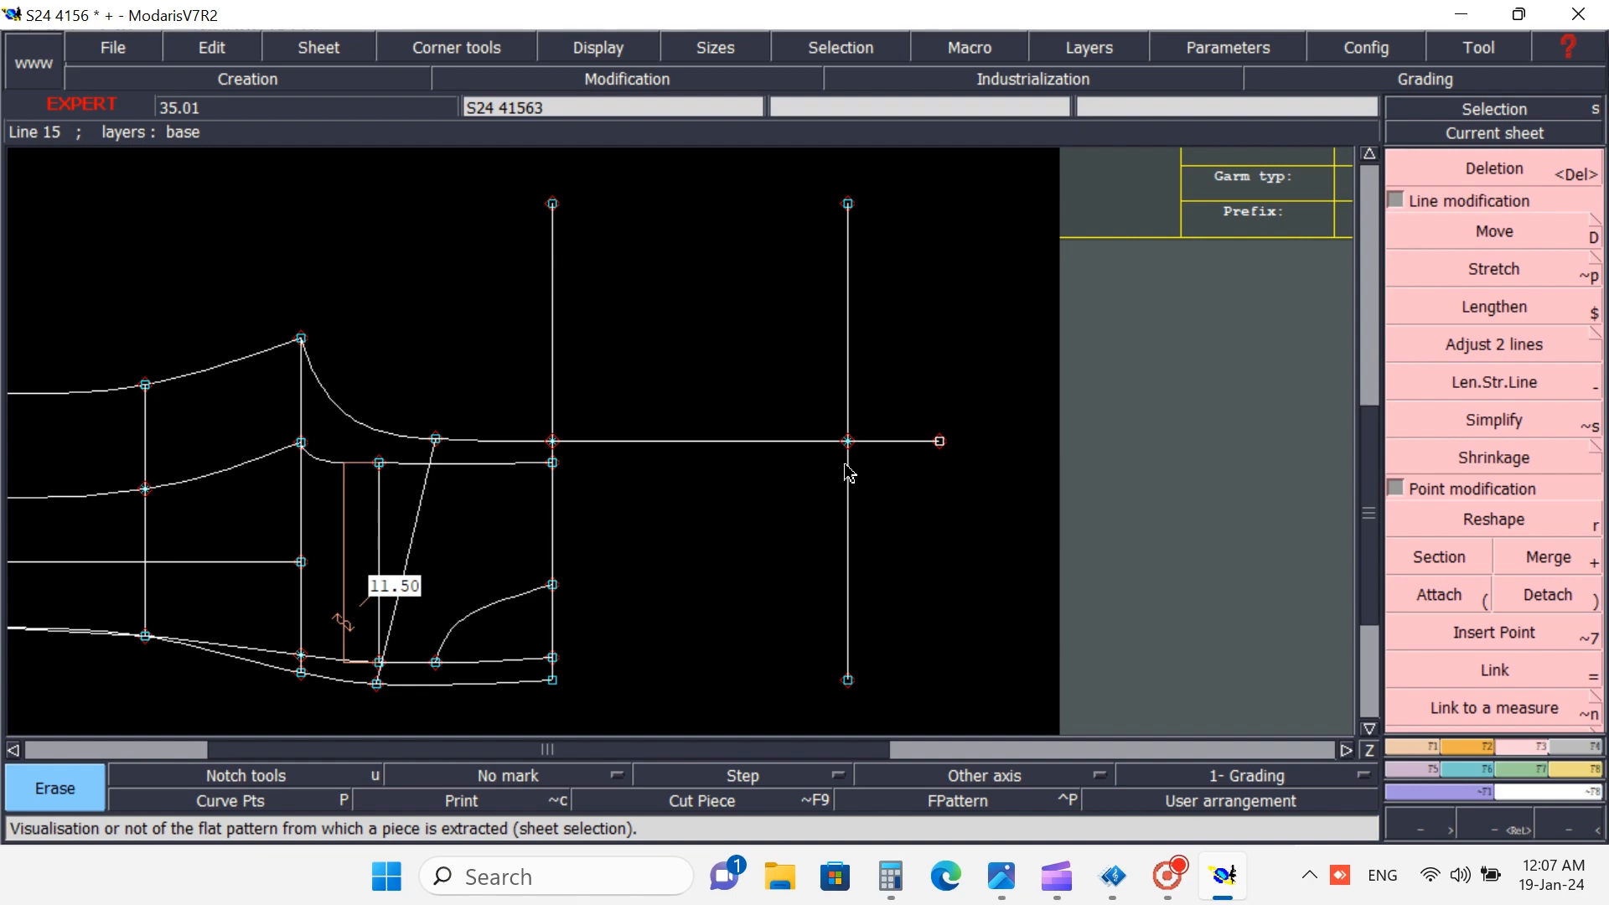
click(1415, 747)
click(1482, 234)
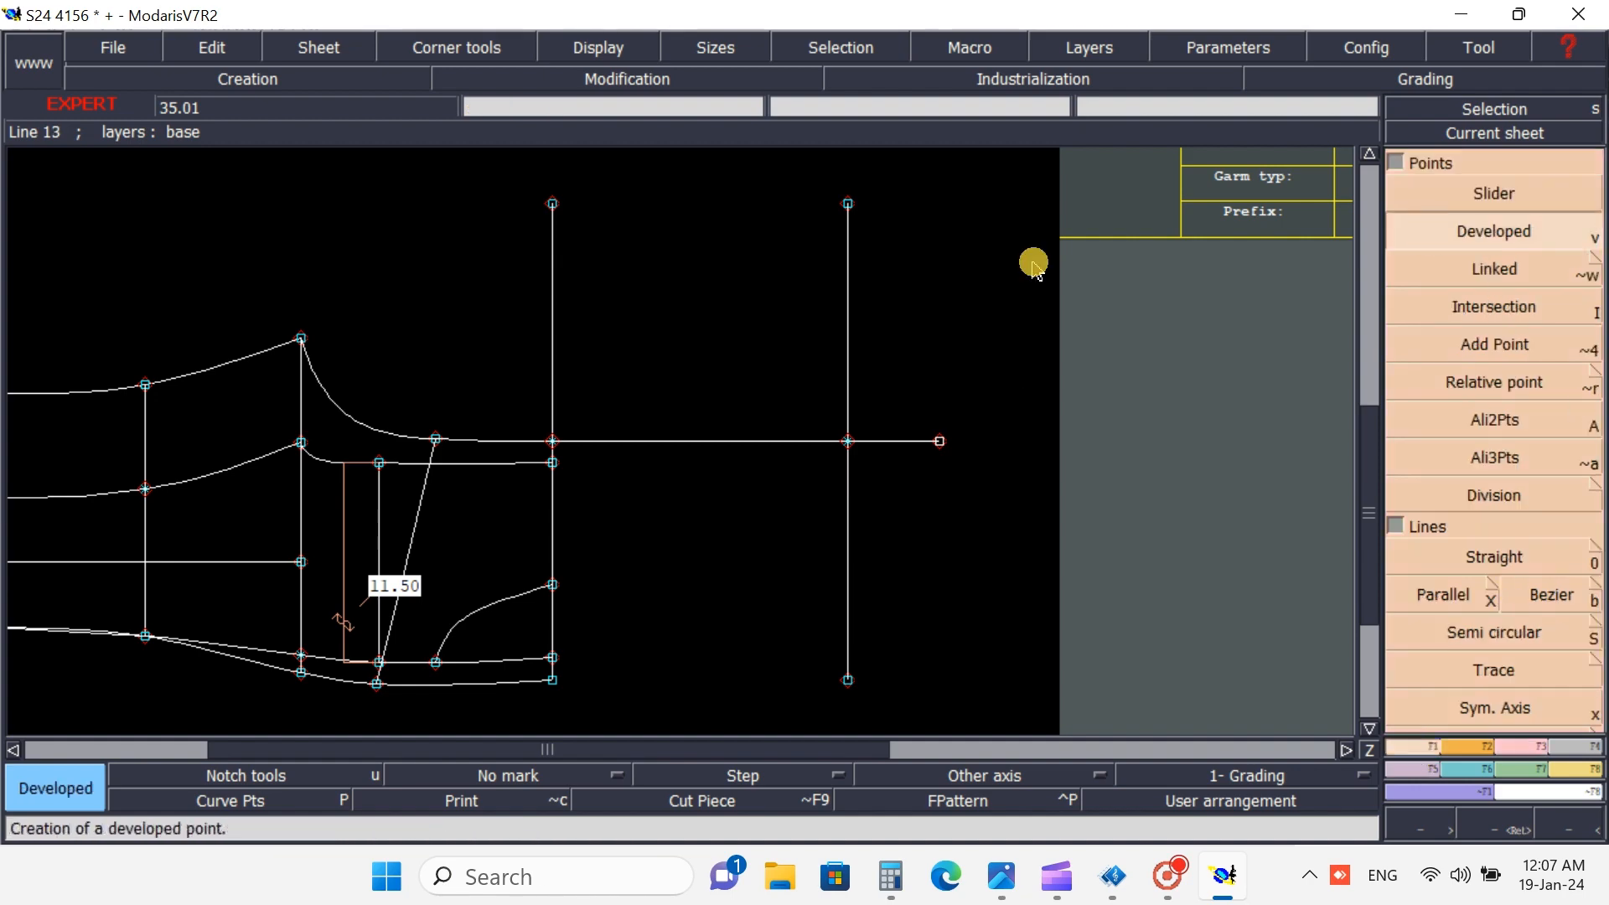
click(852, 443)
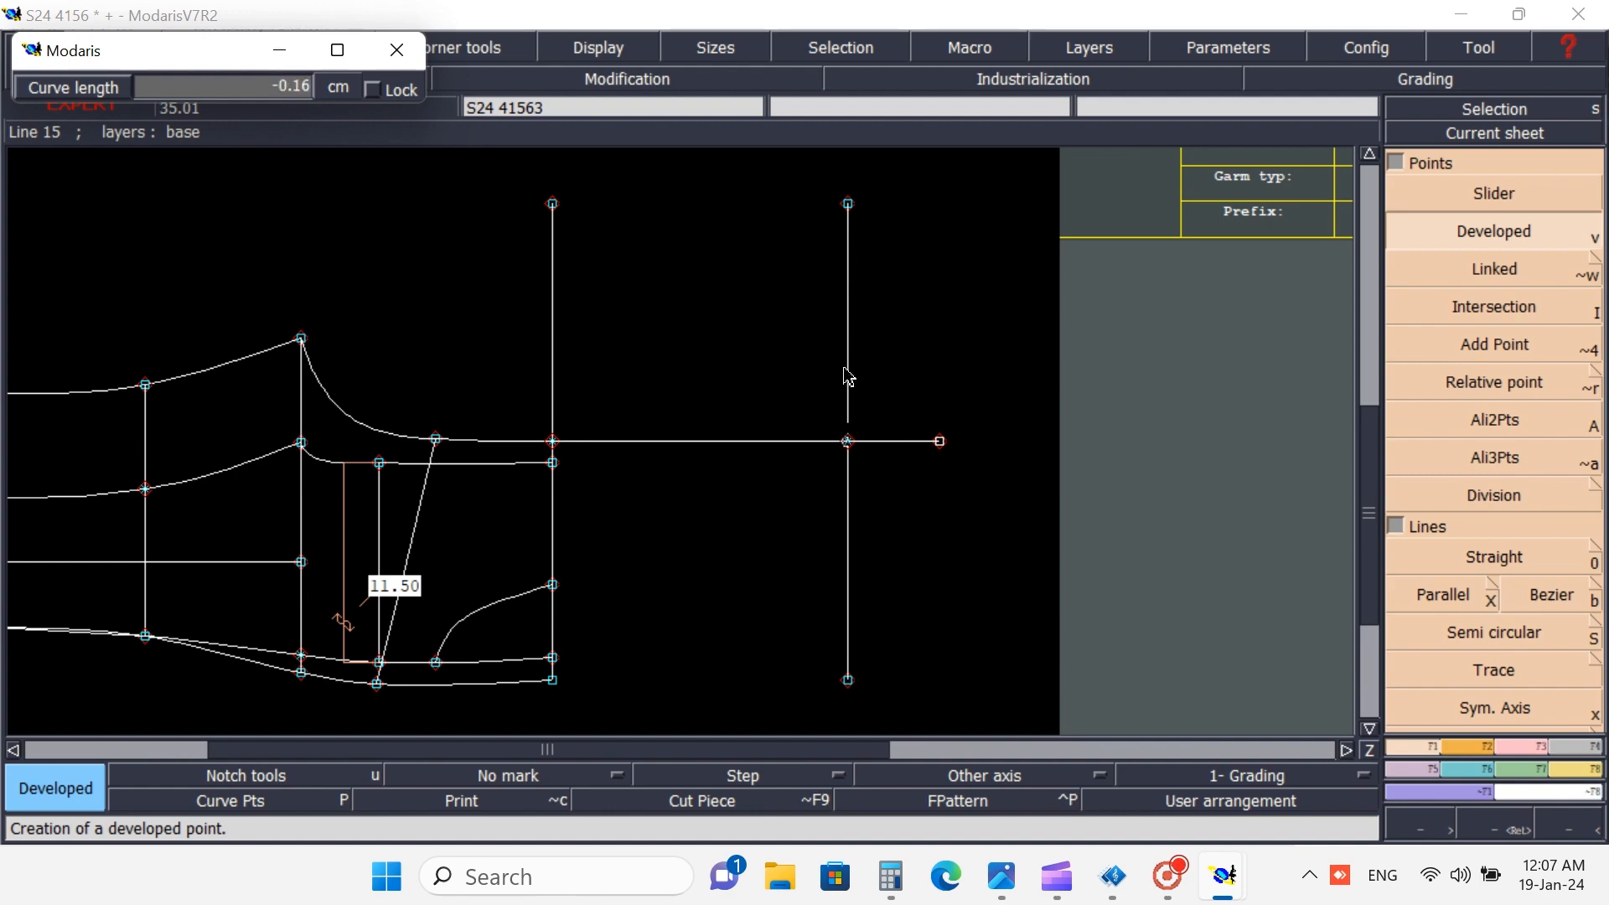
key(space)
key(Up)
text(-)
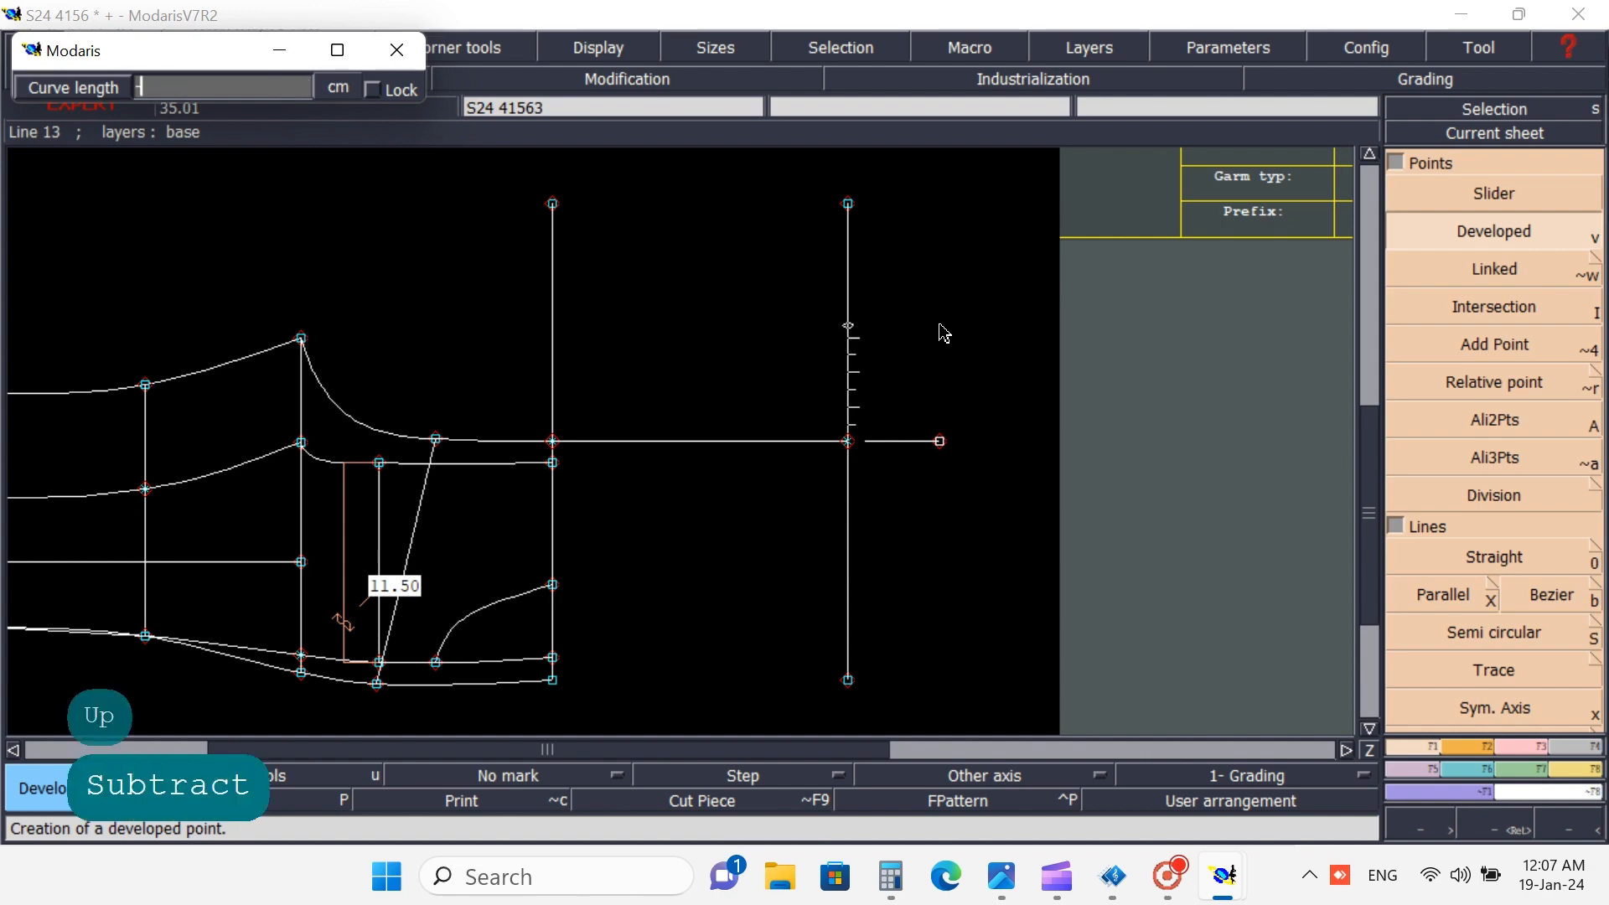
text(3.25)
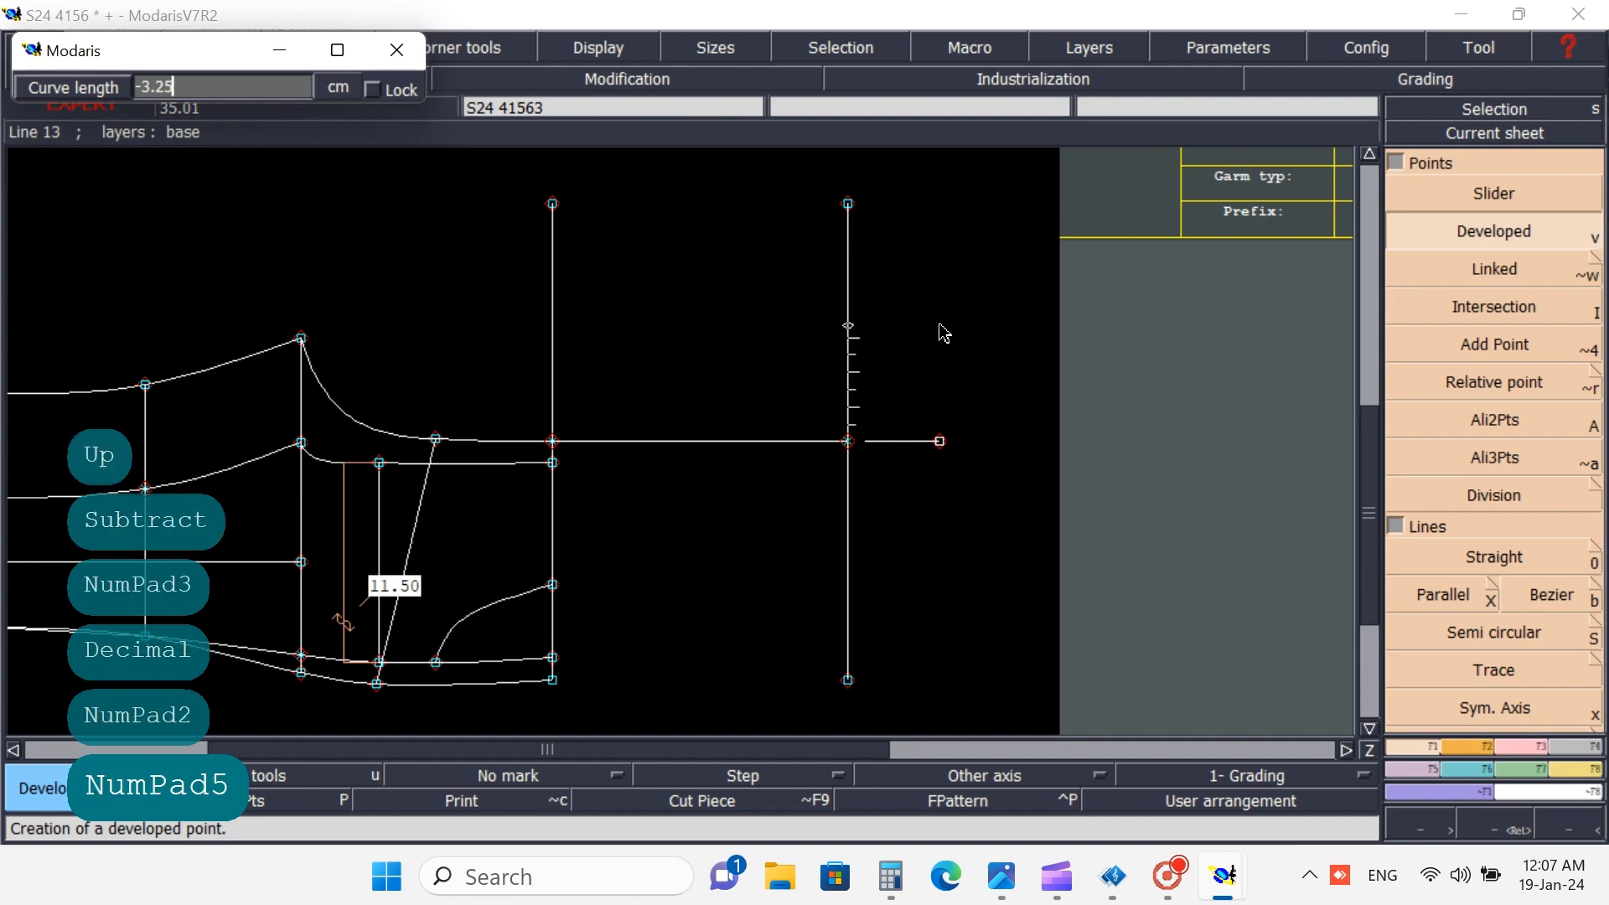
key(Return)
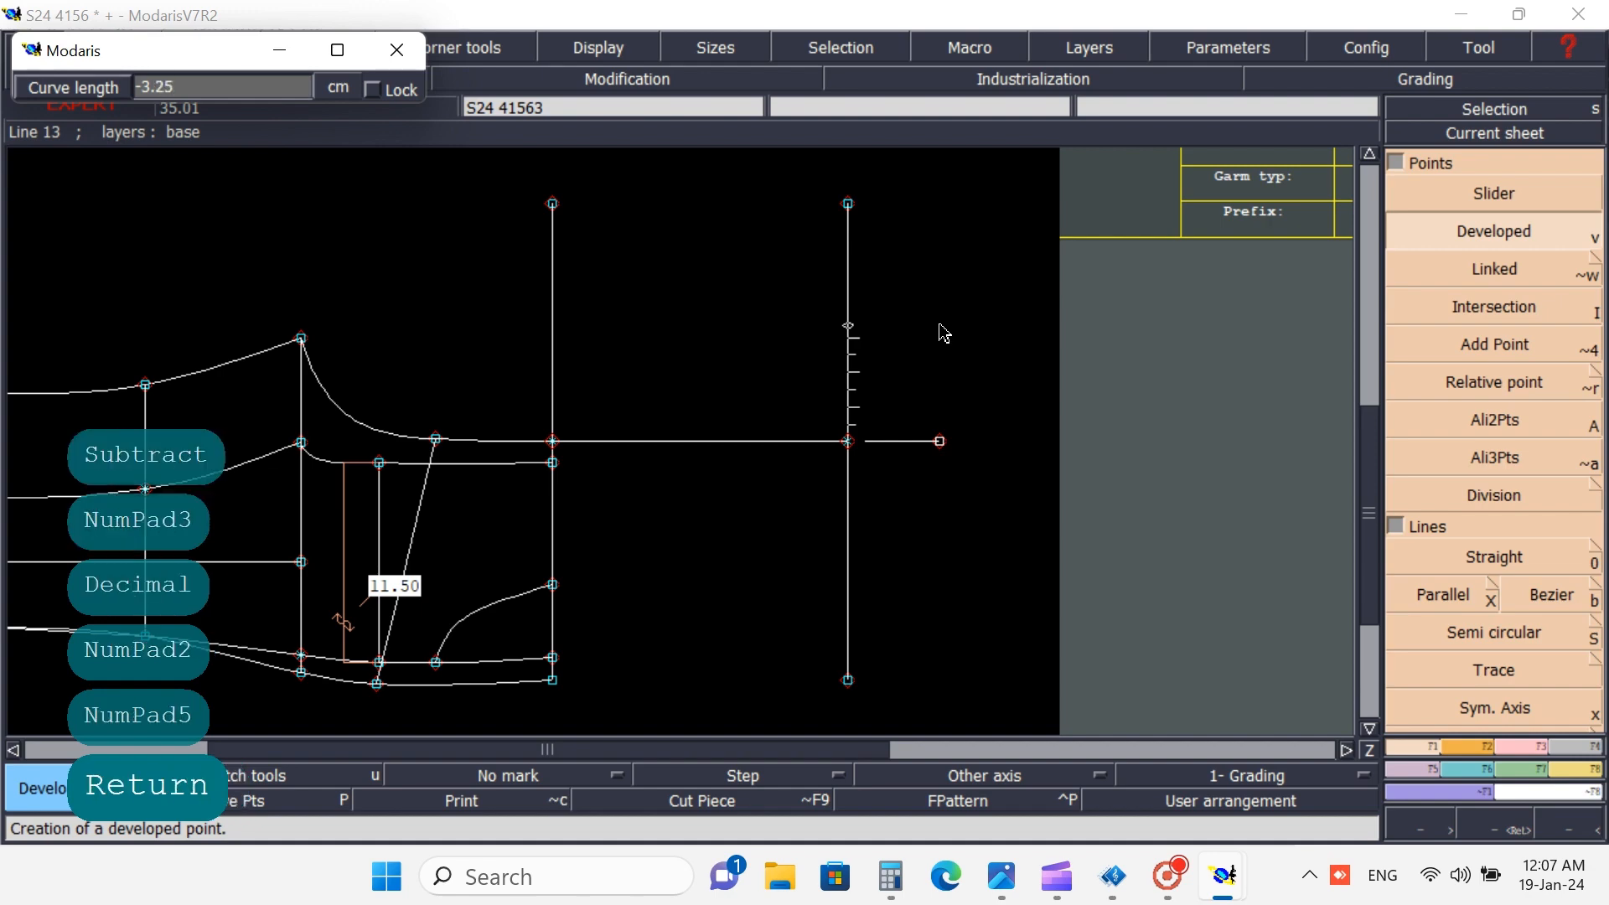
click(927, 395)
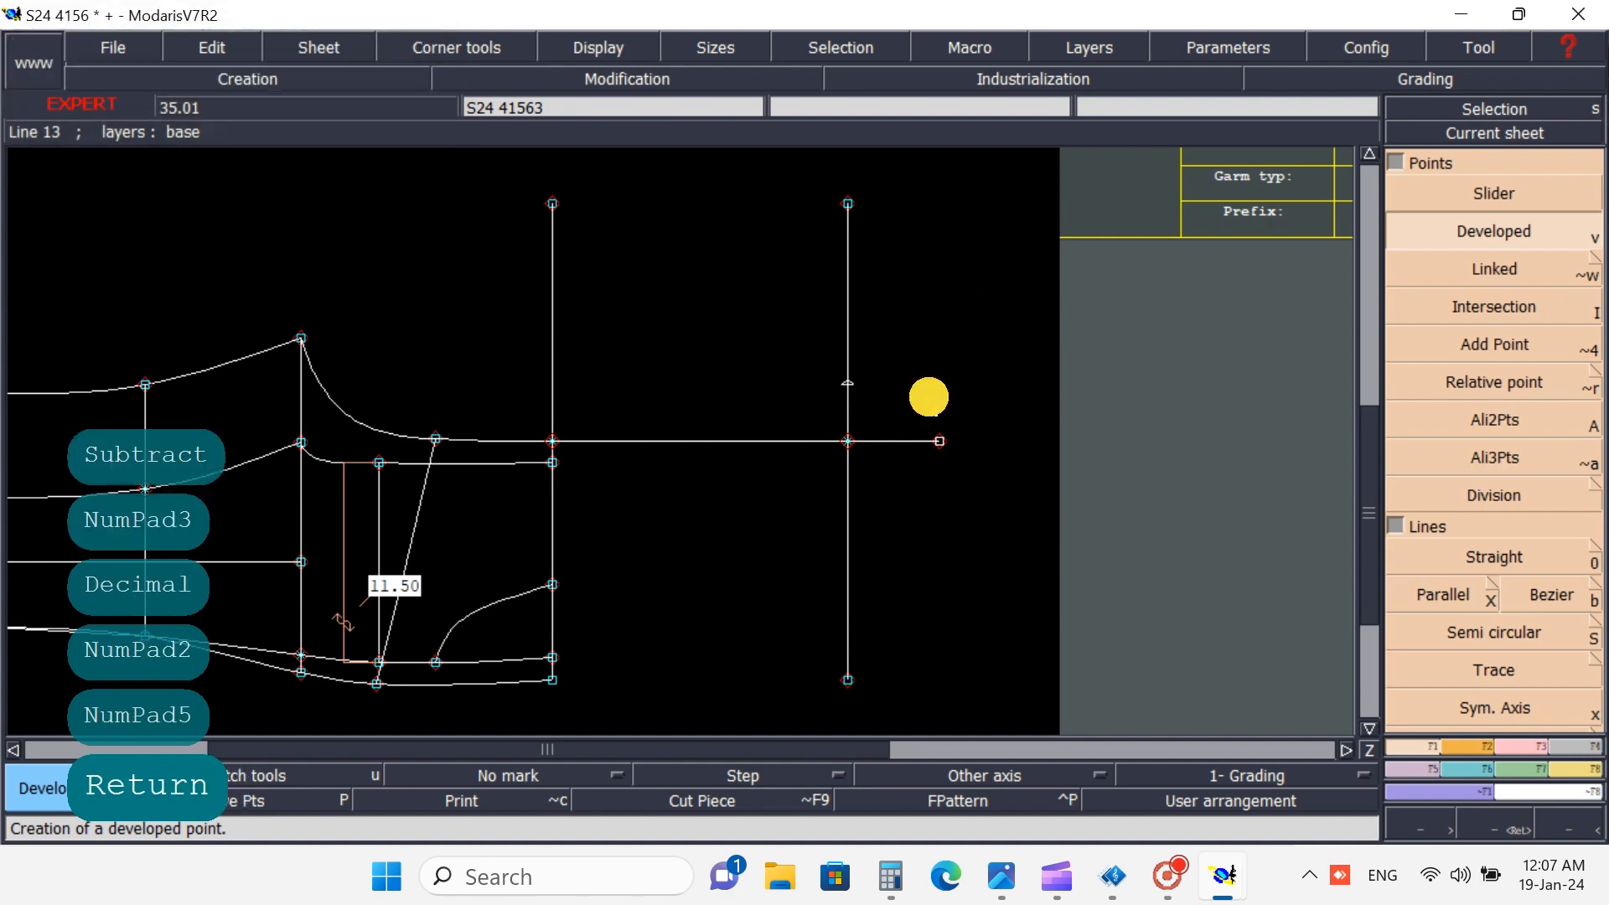
- Create a second developed point on the opposite side of the centre back intersection, 3.25 cm along the bib top line
click(849, 443)
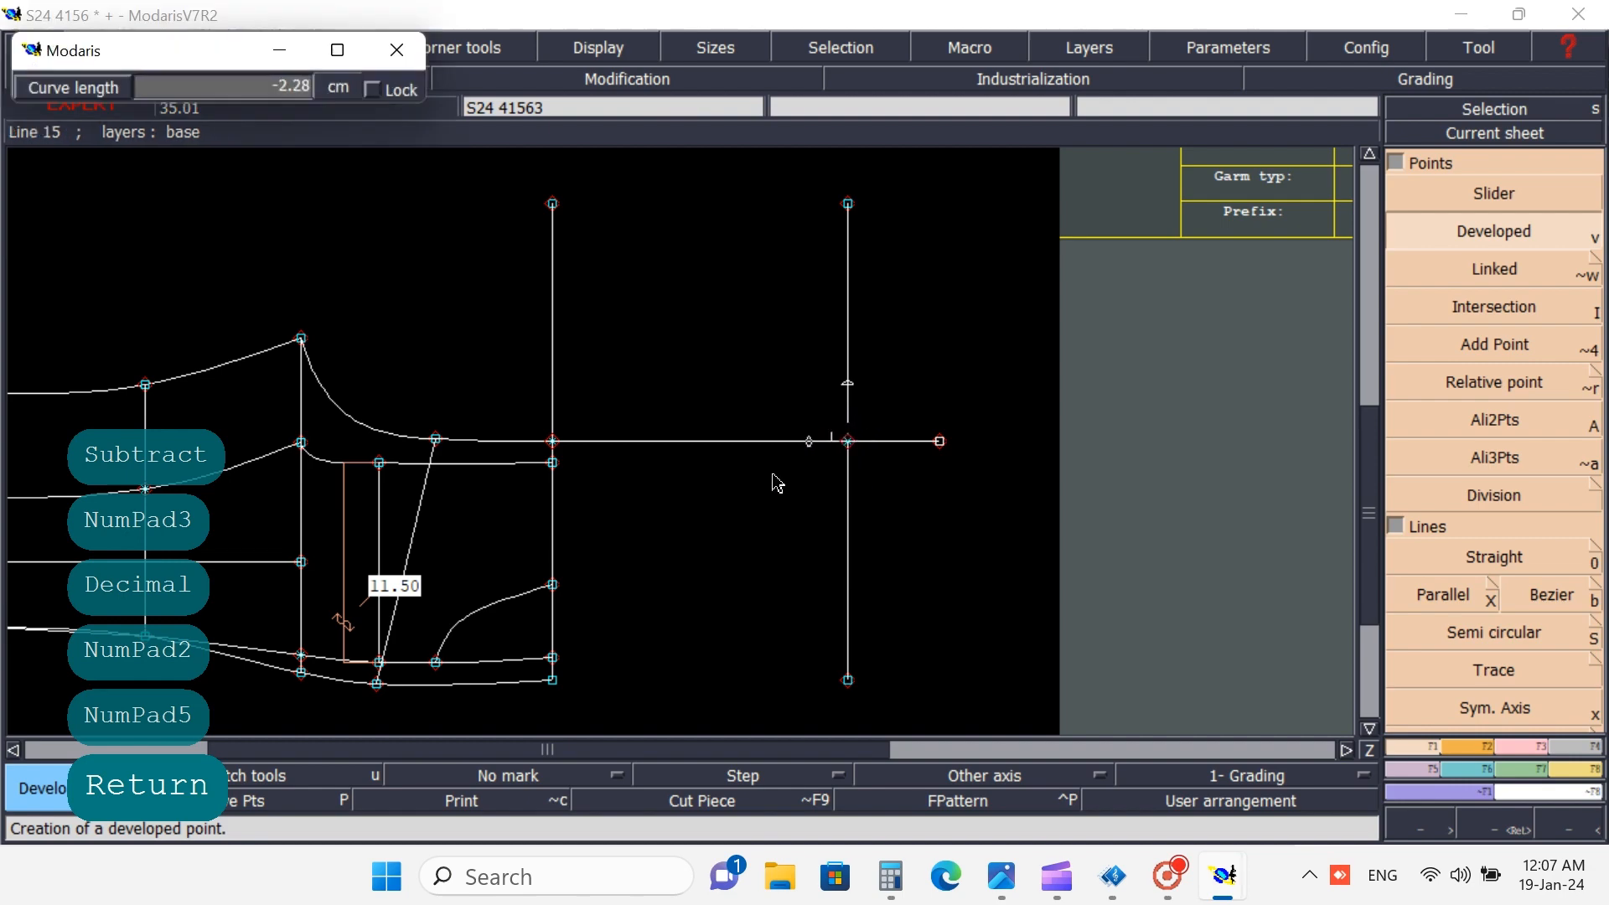
key(space)
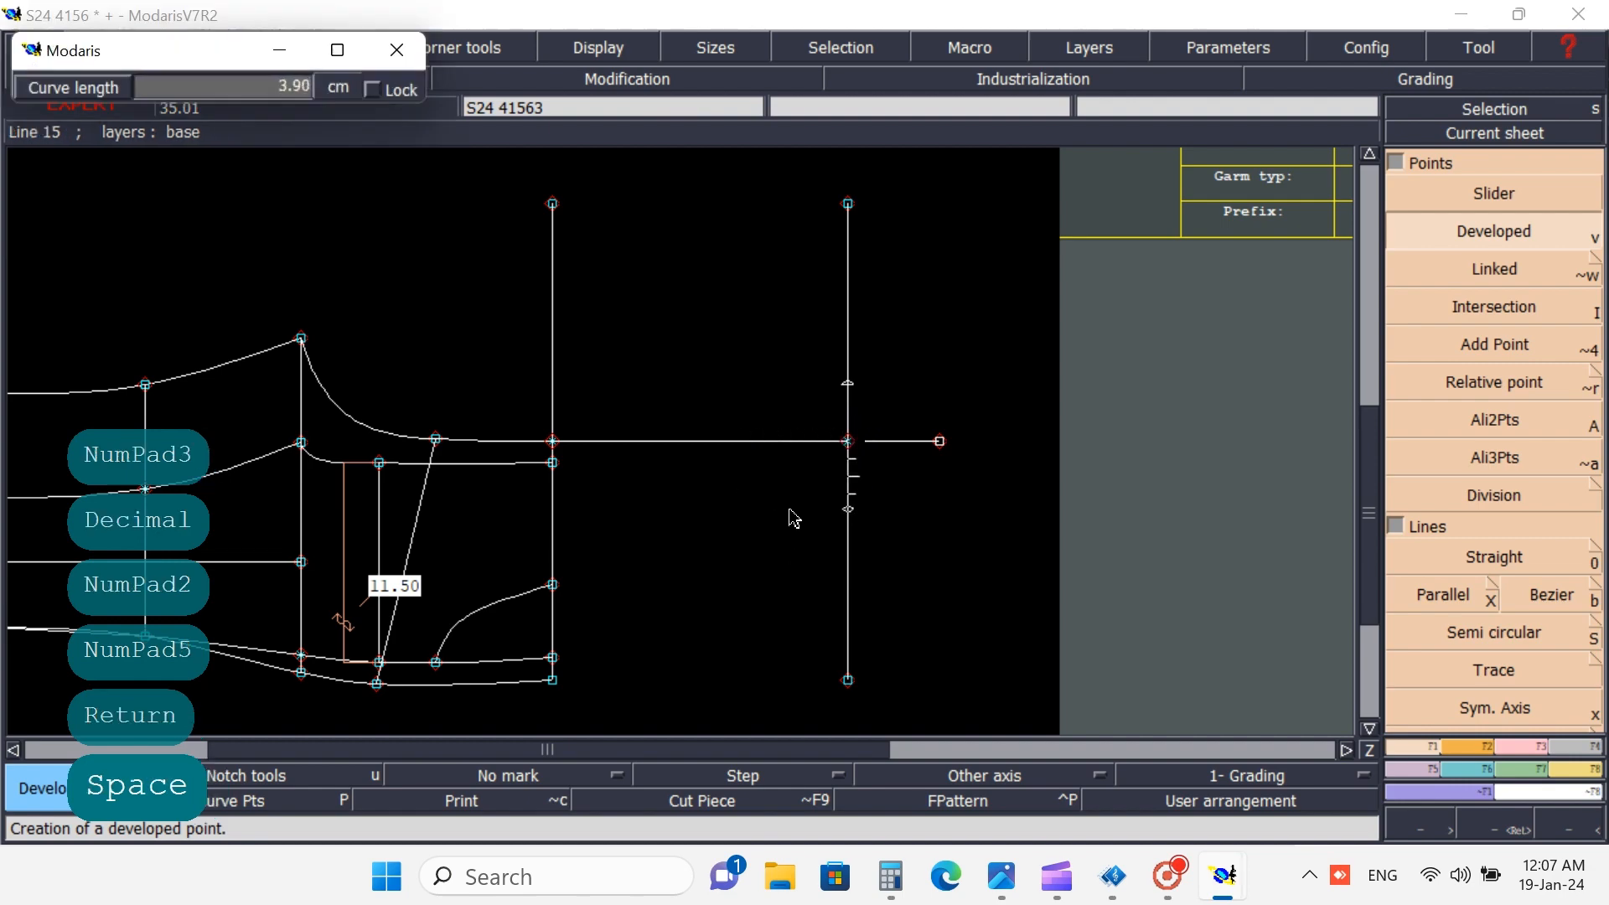
key(Up)
text(3.25)
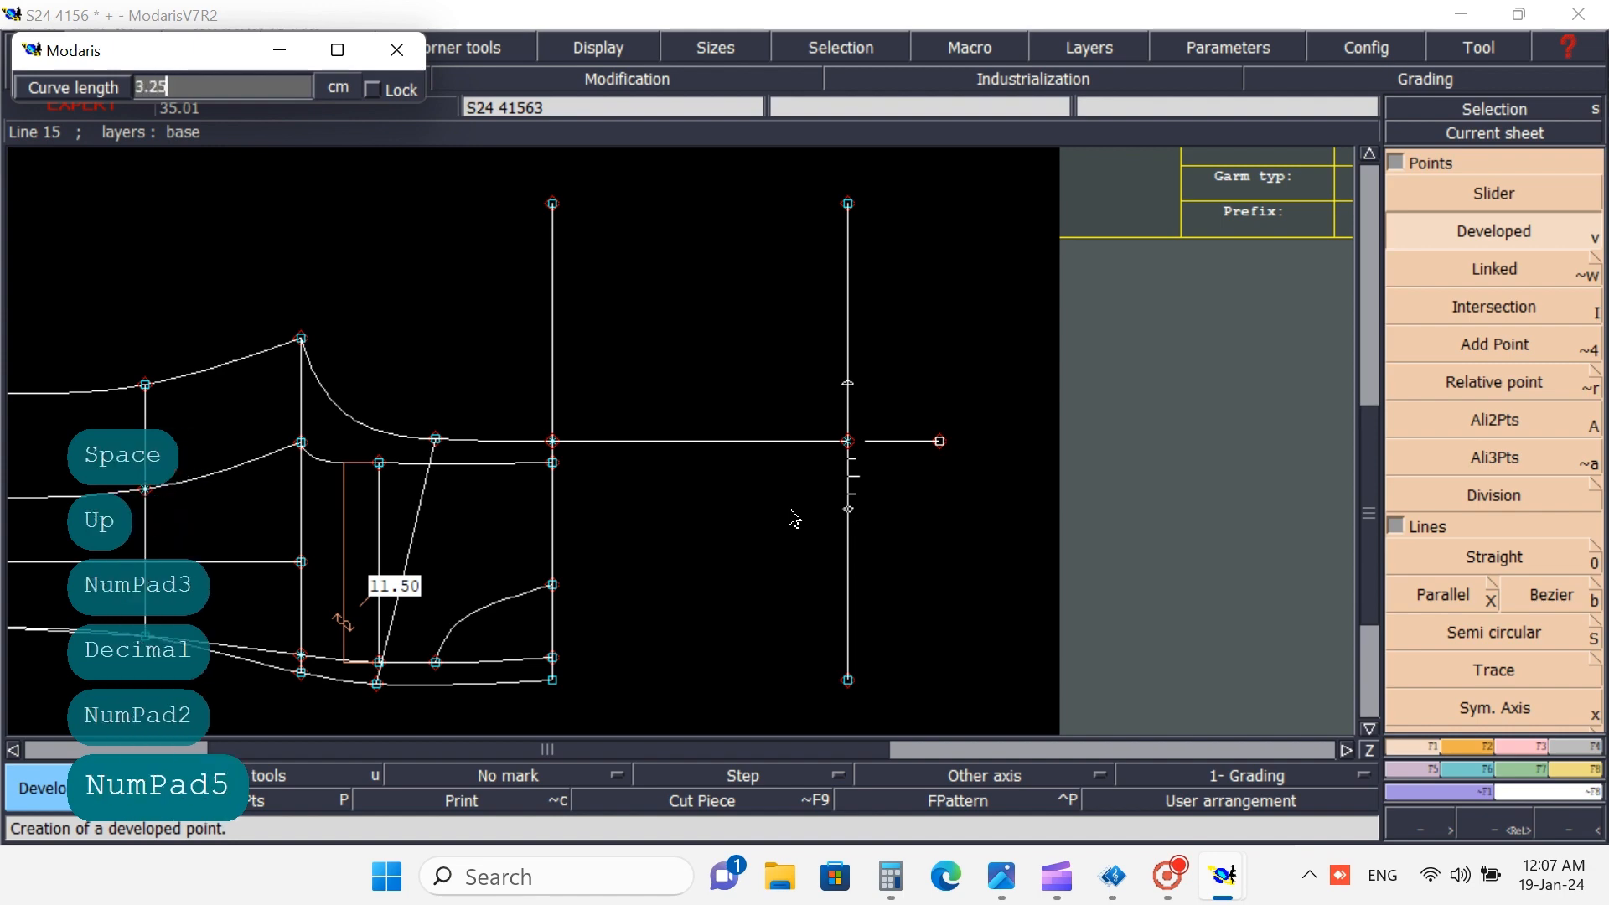
key(Return)
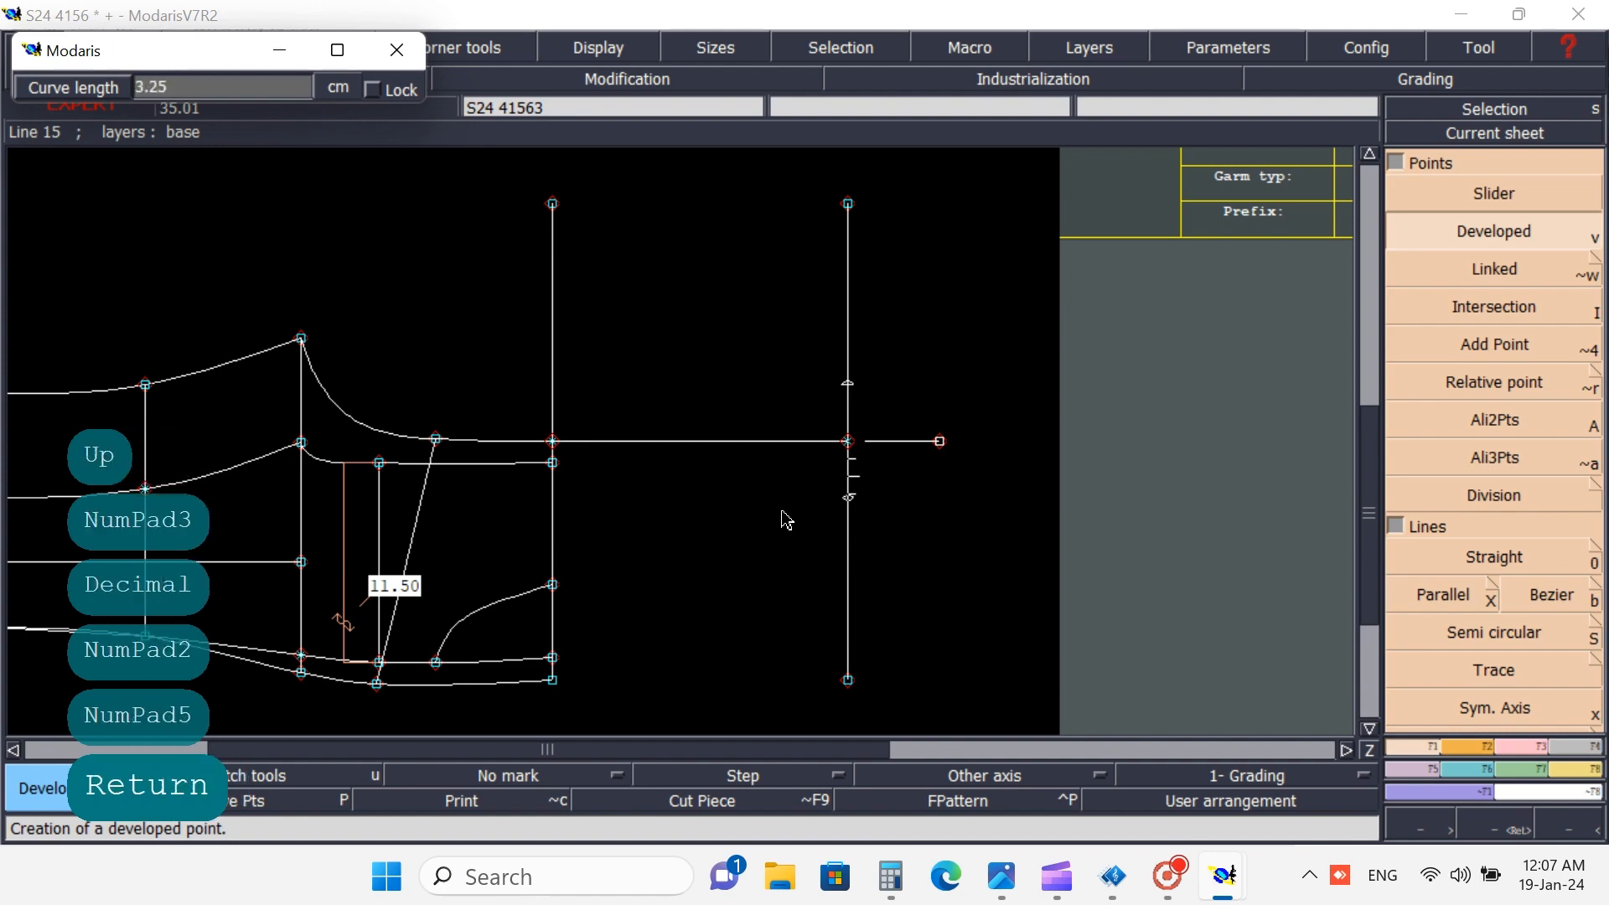
click(783, 514)
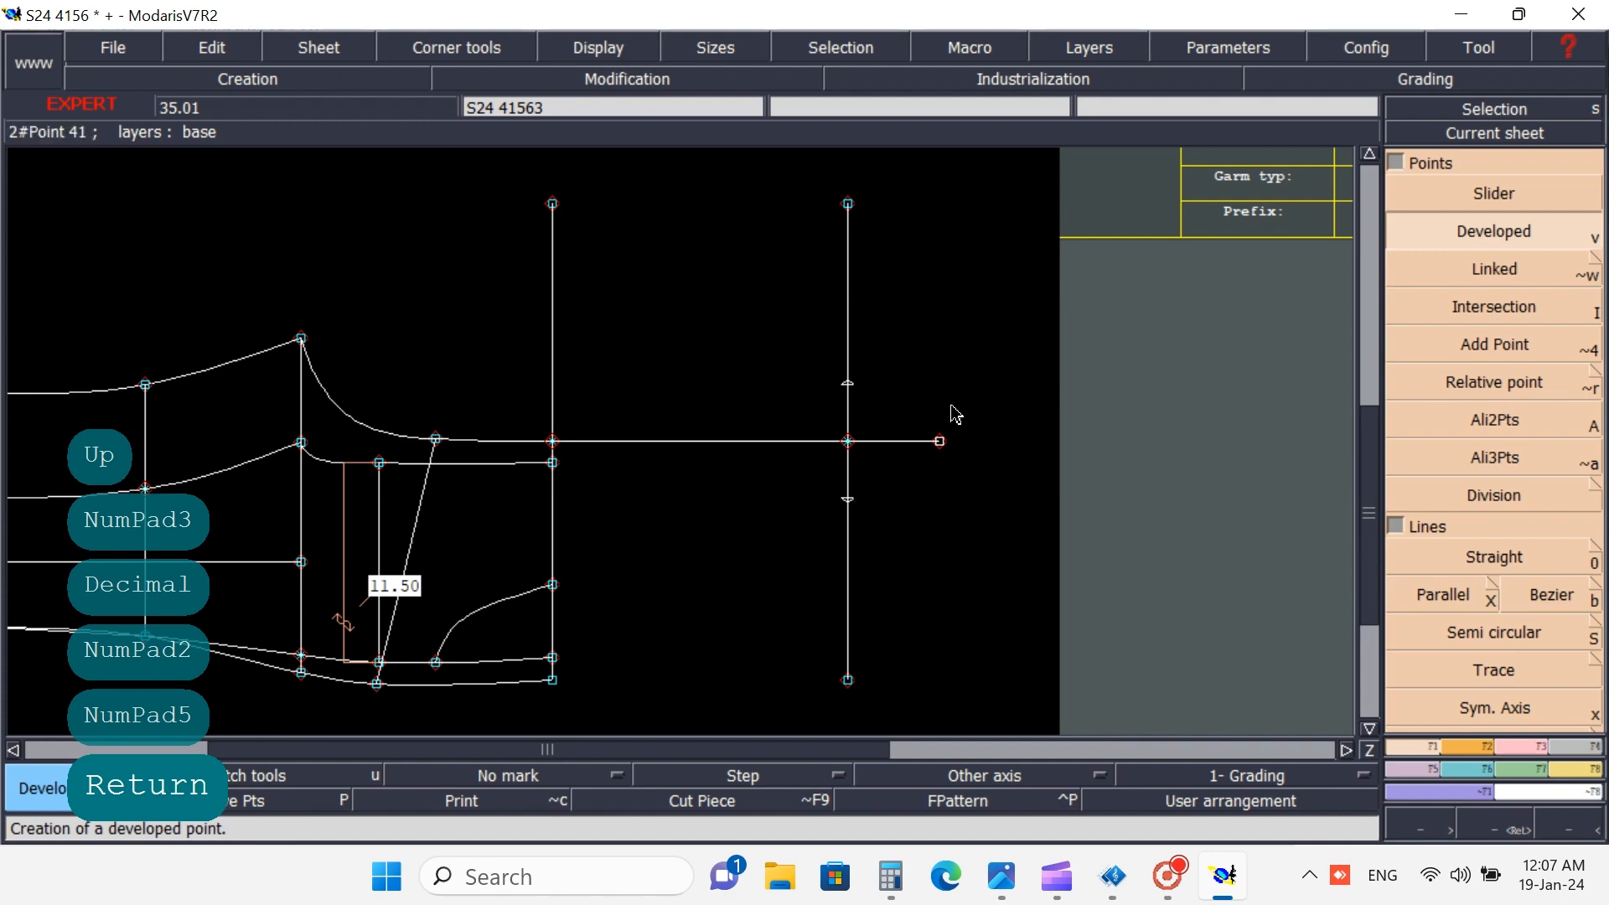
- Add an intersection point at the upper bib width mark and insert both width marks into the bib top line with Insert Point
click(850, 415)
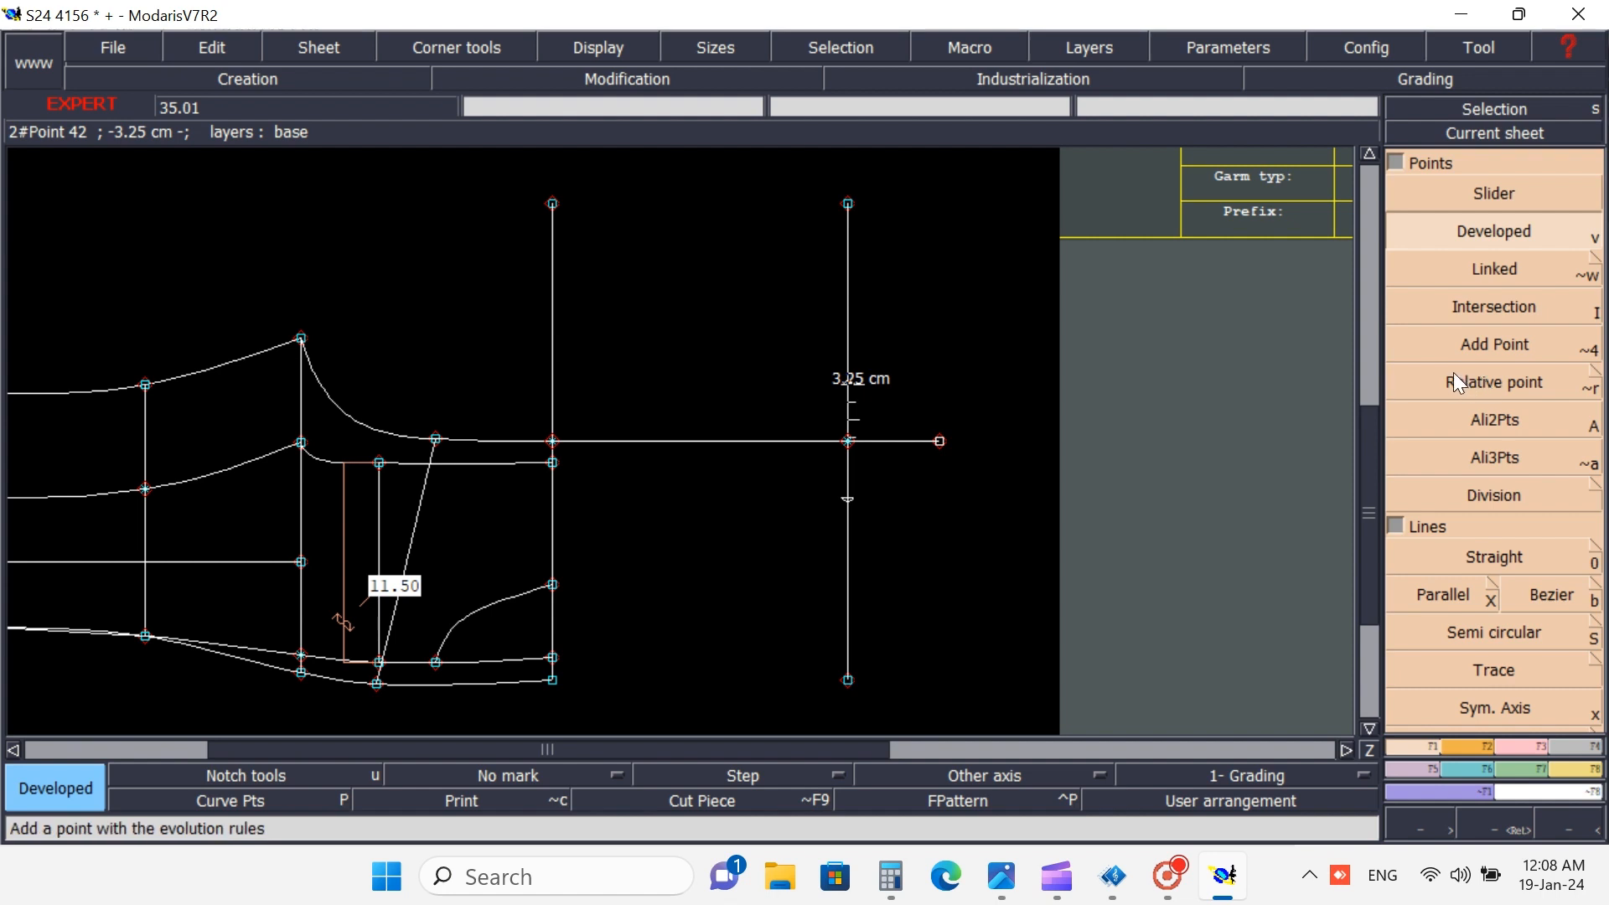
key(i)
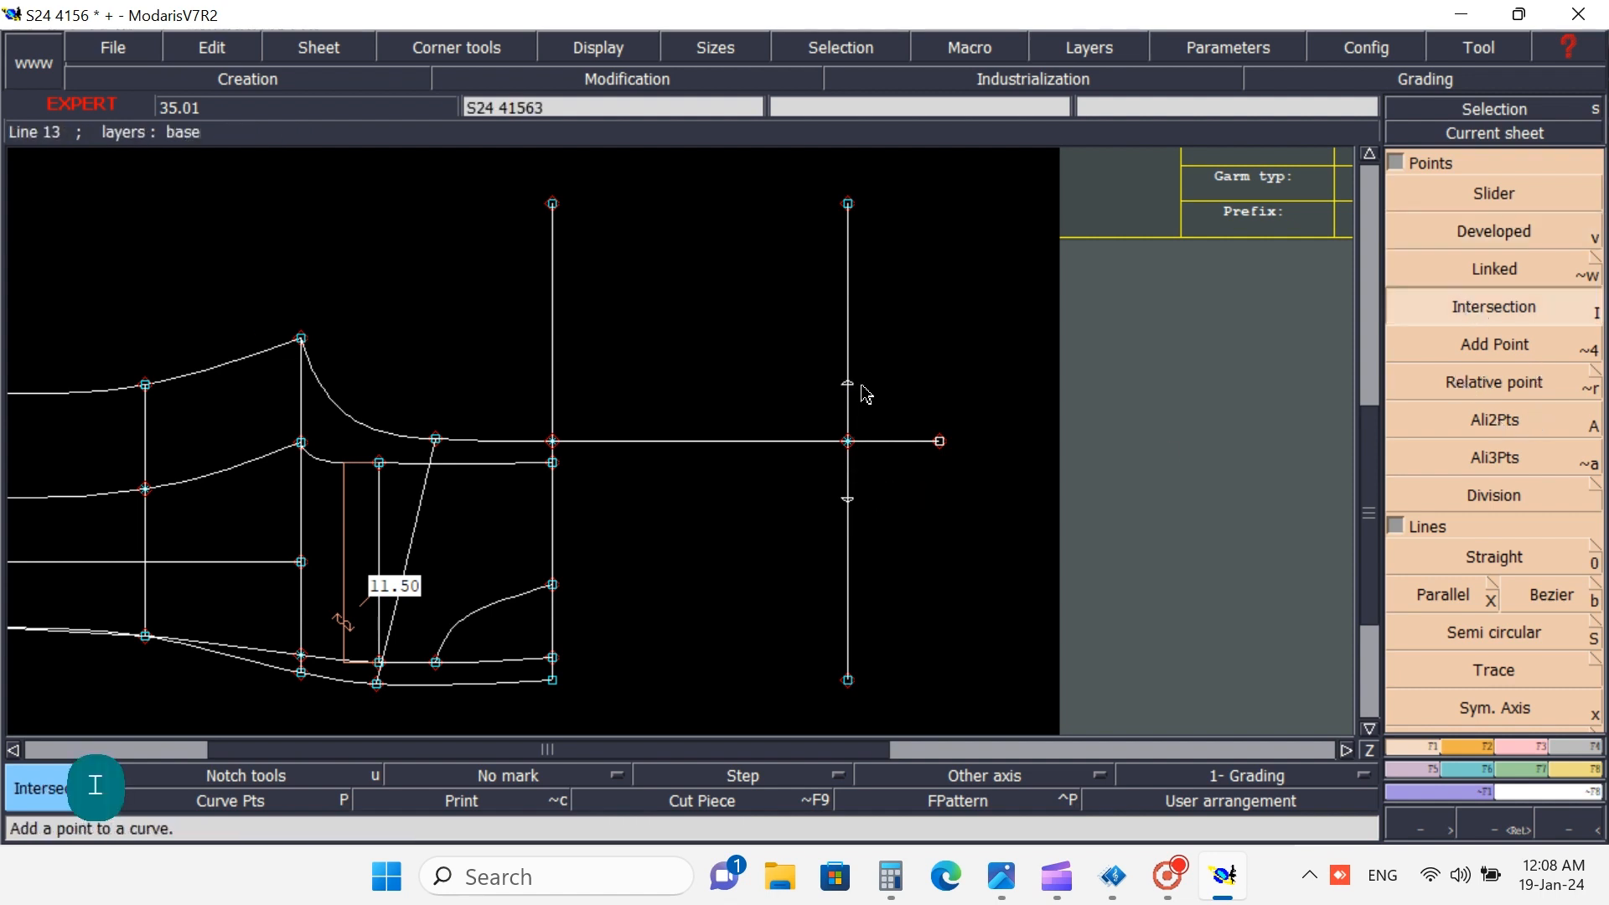
click(850, 382)
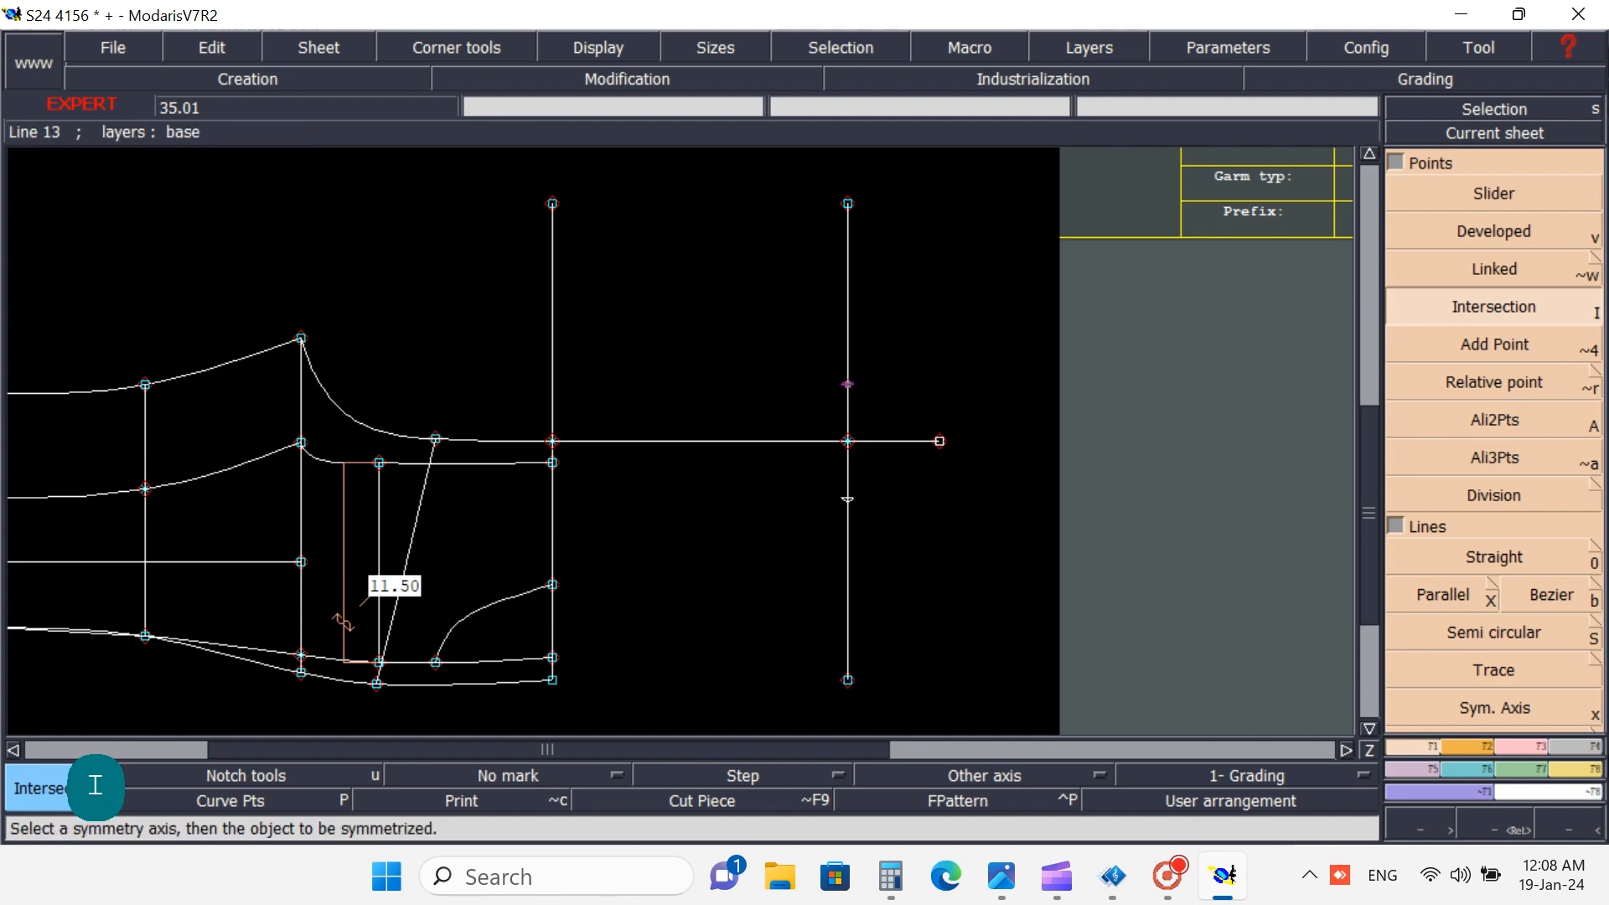
click(1534, 747)
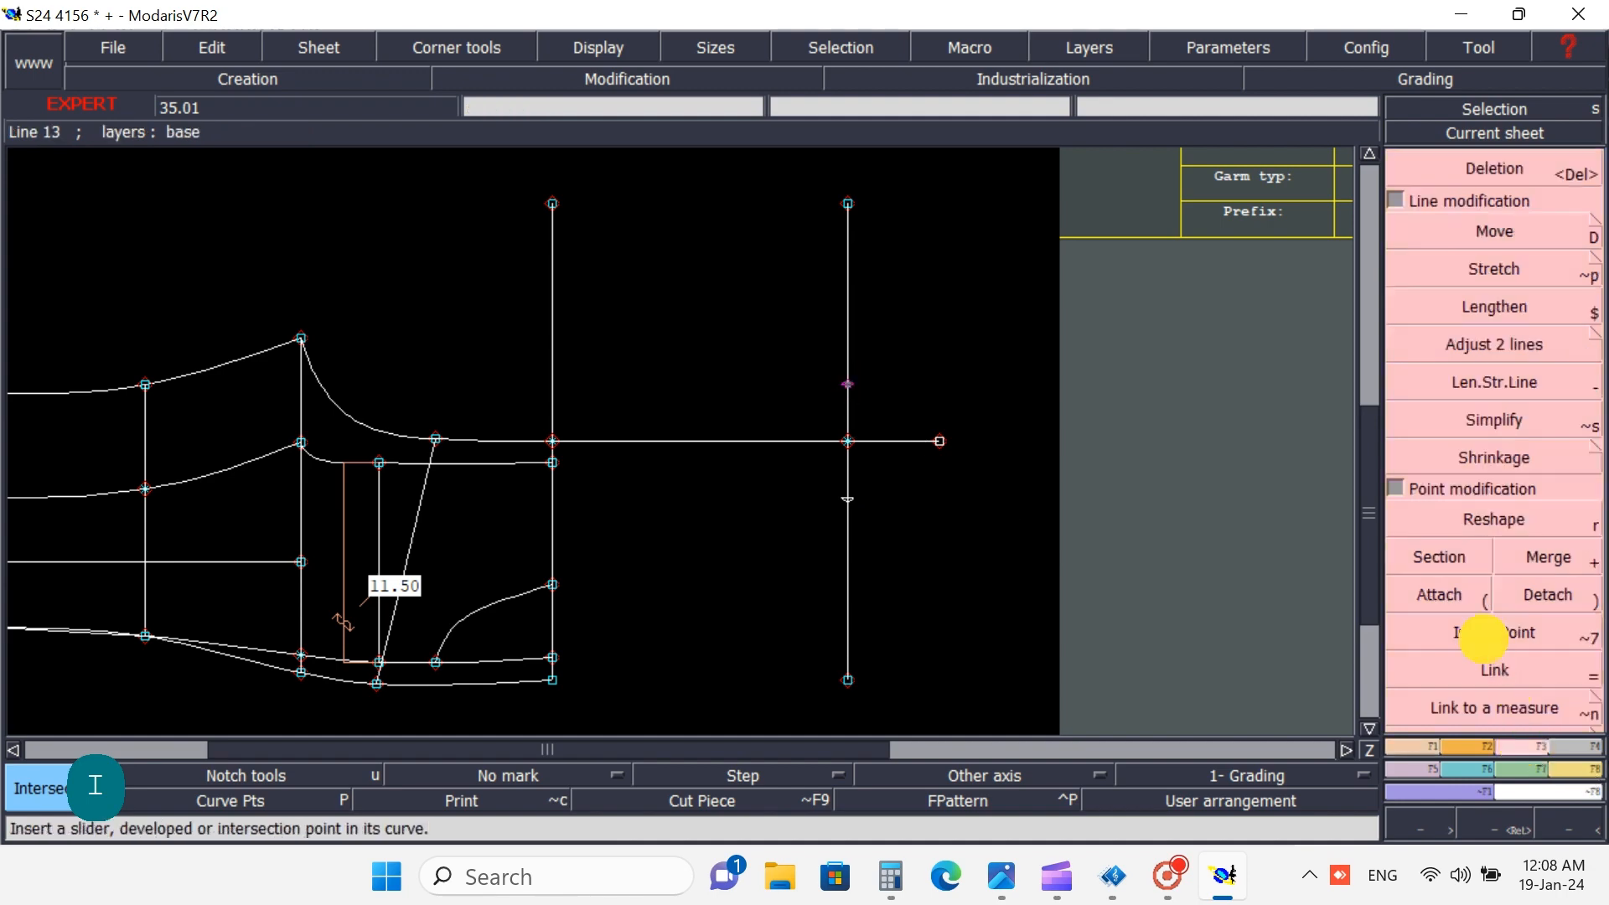
click(1484, 637)
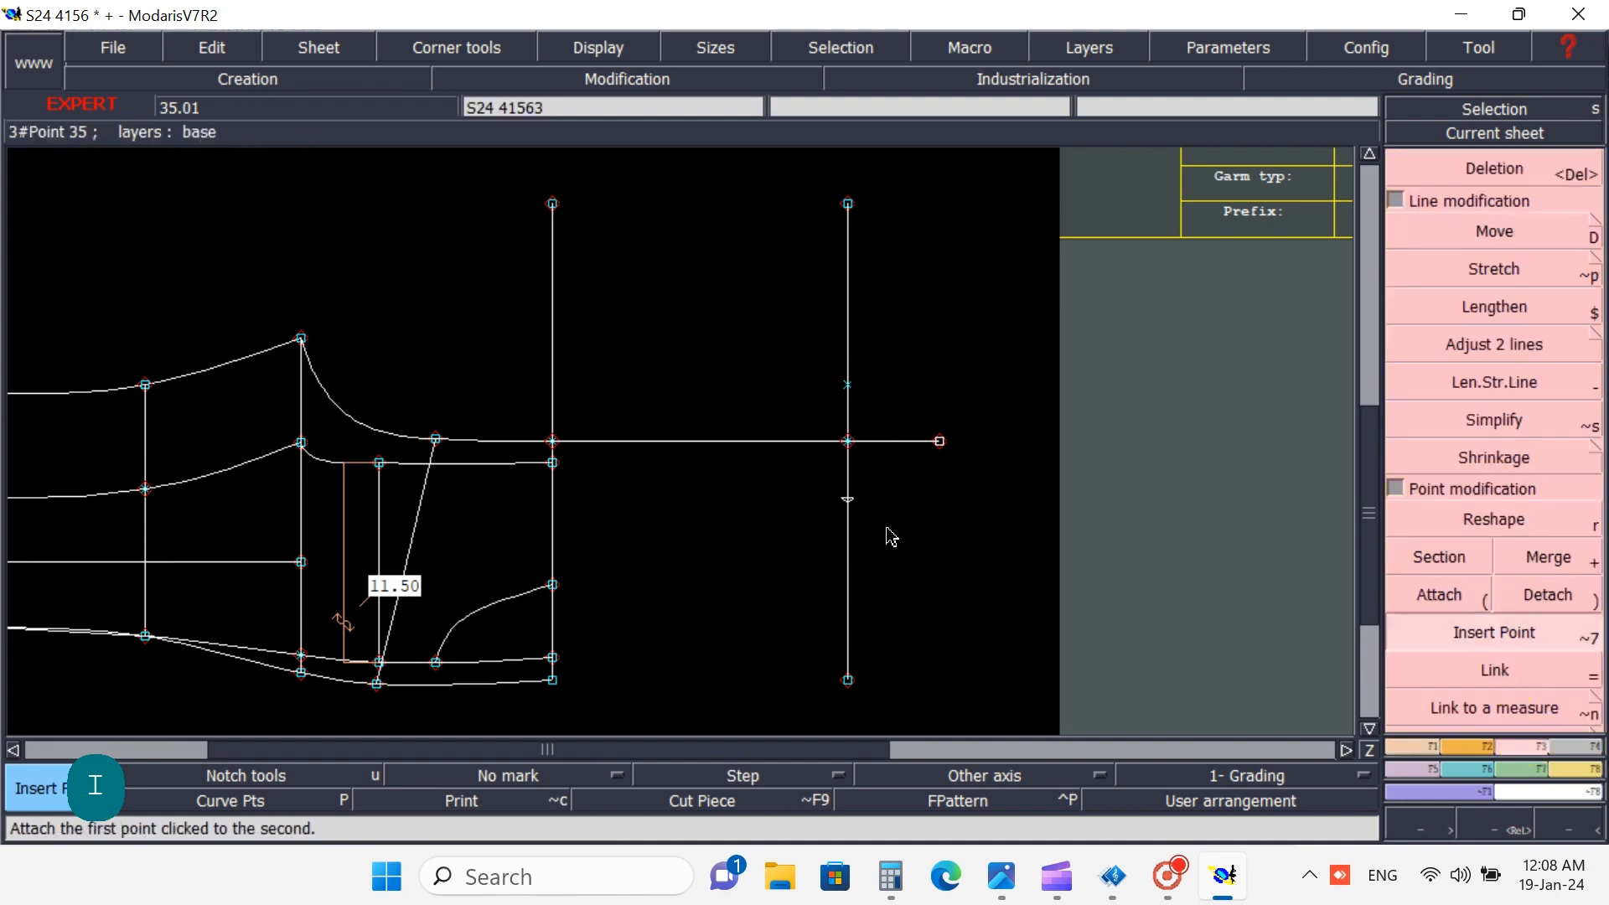
click(847, 501)
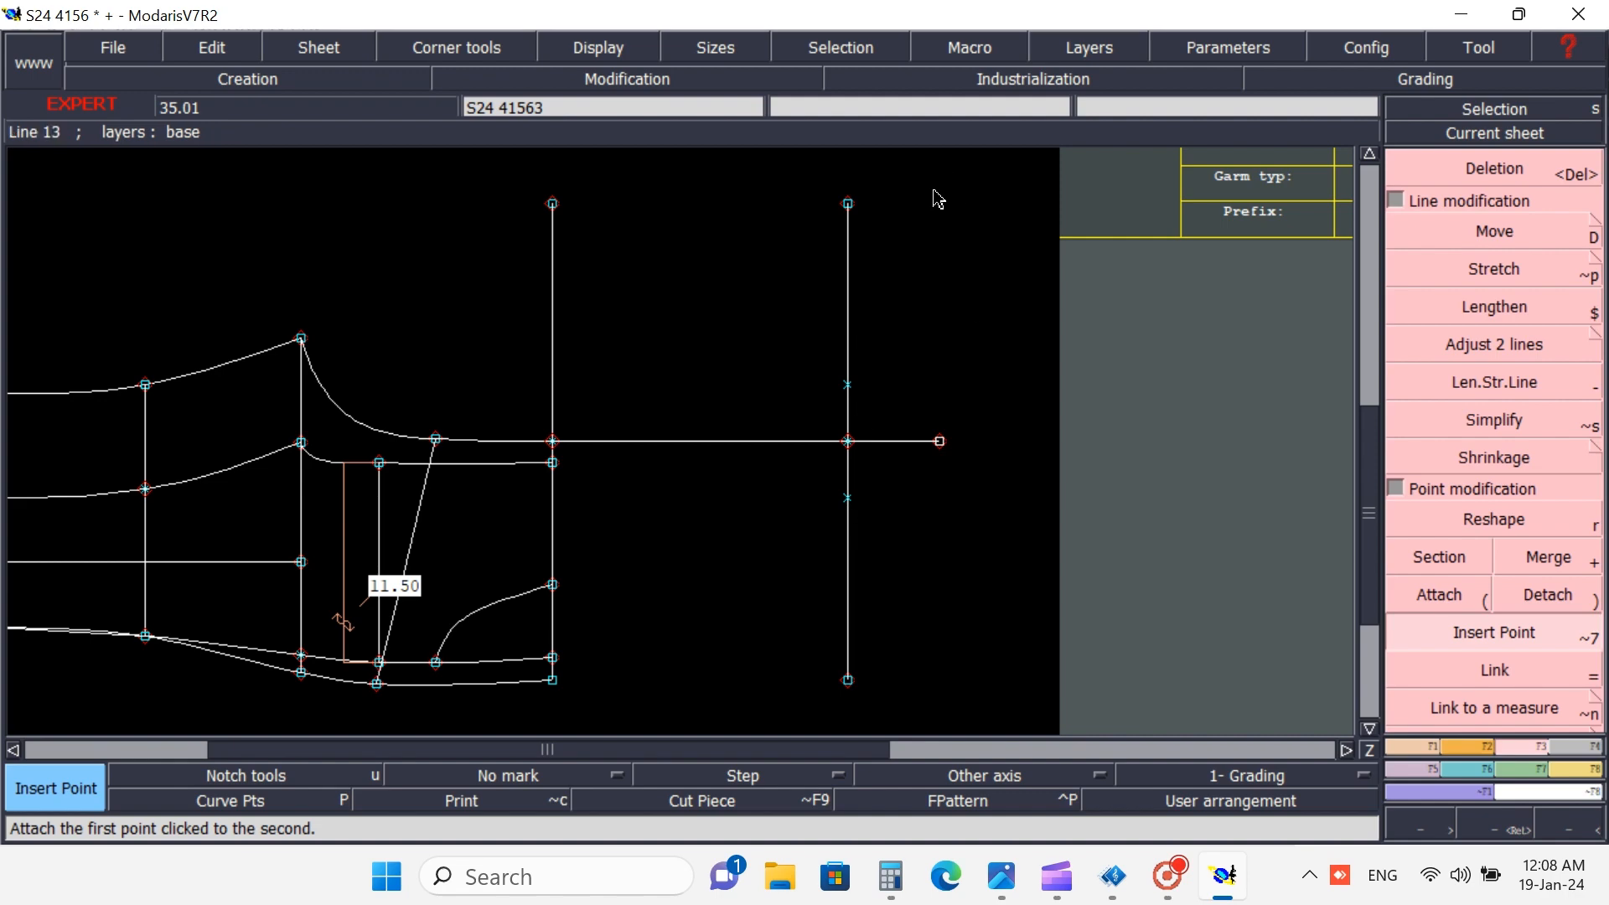
- Delete both outer end points of the bib top line so it ends at the inserted width points
click(1537, 178)
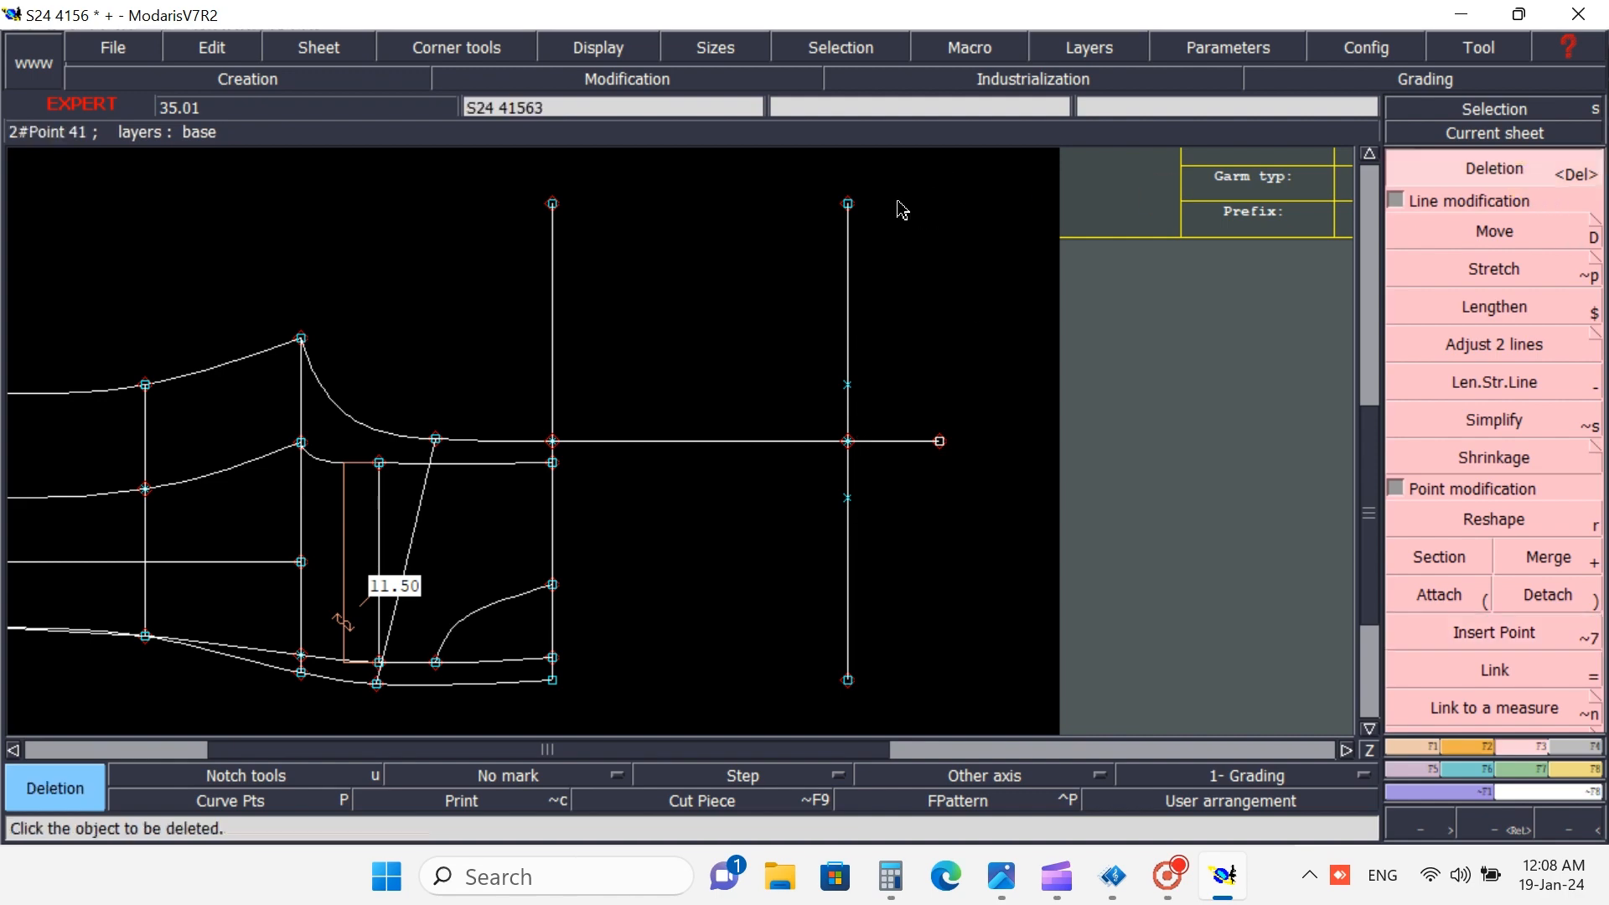
click(850, 214)
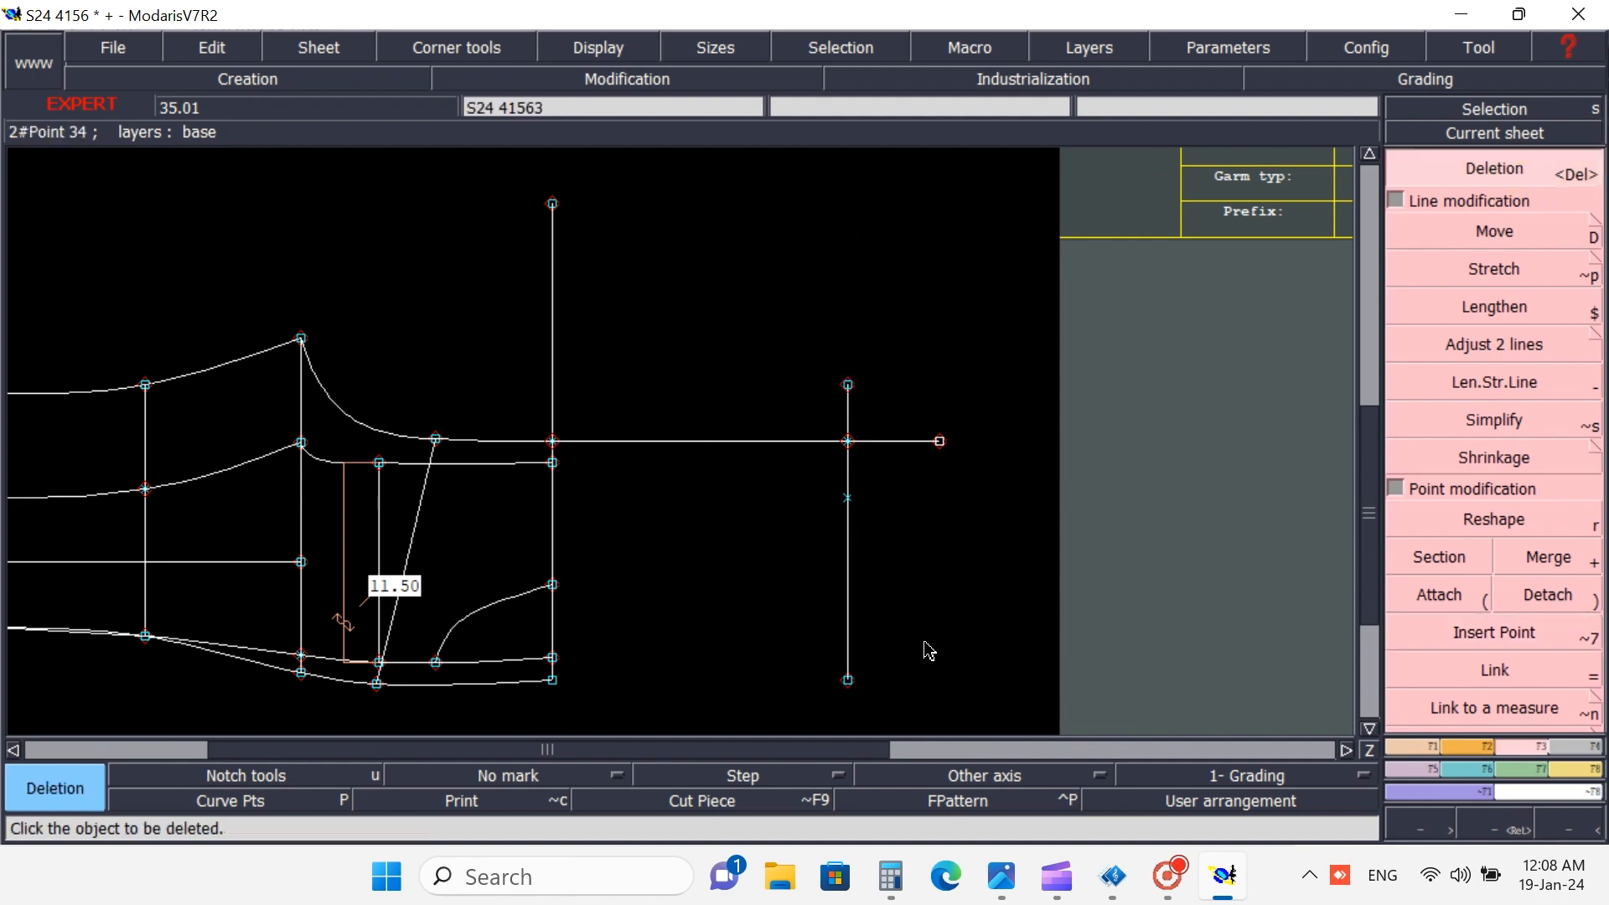
click(846, 677)
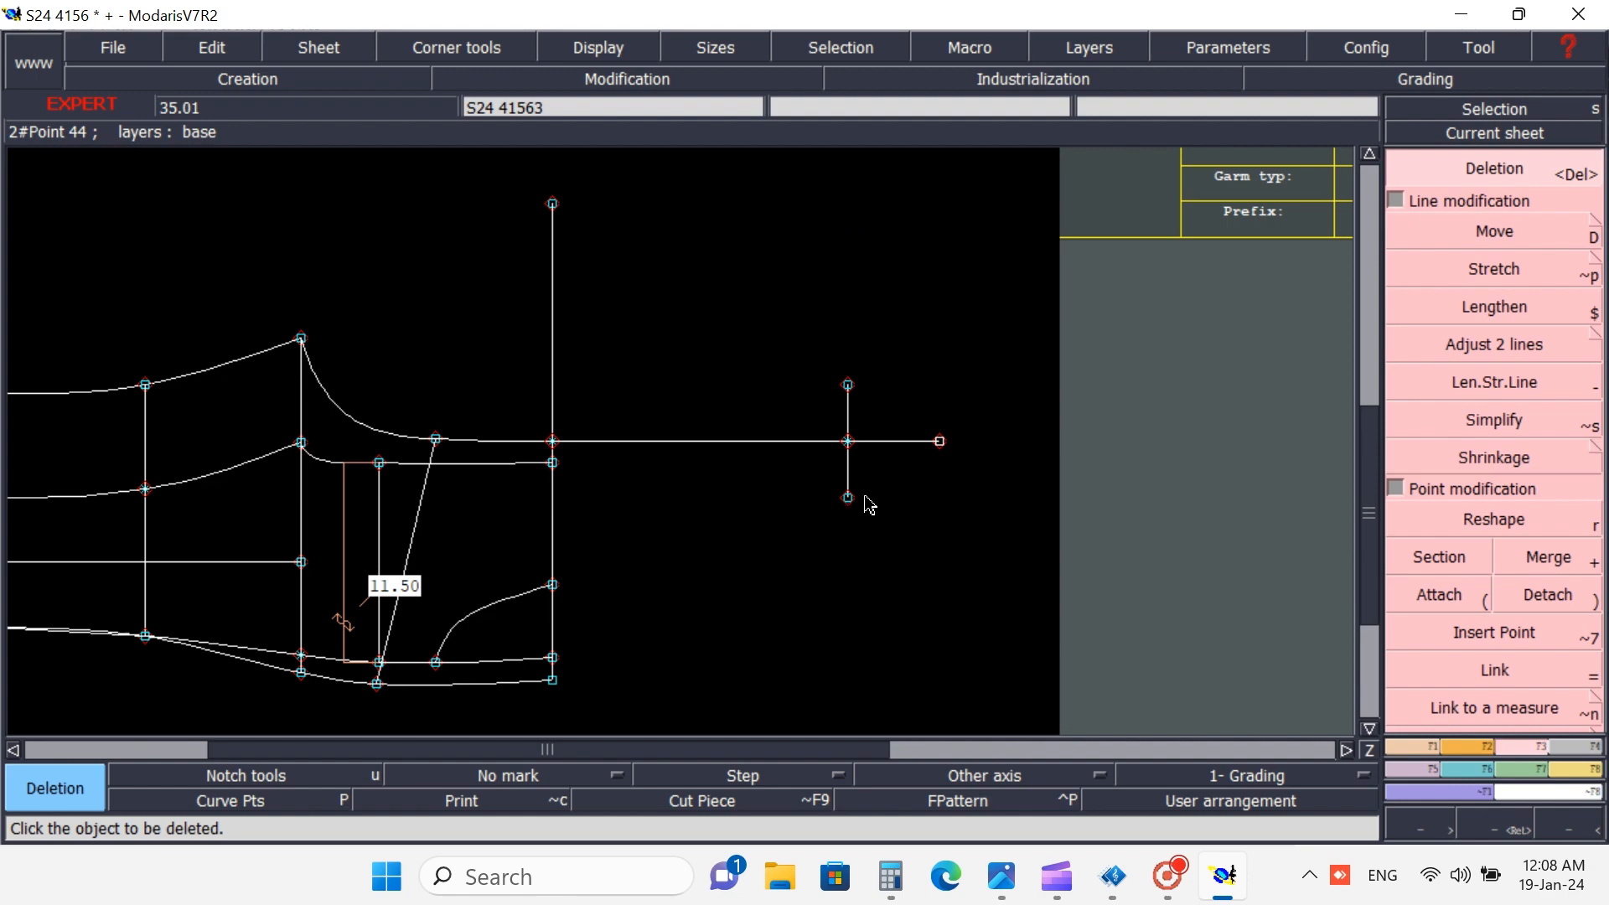
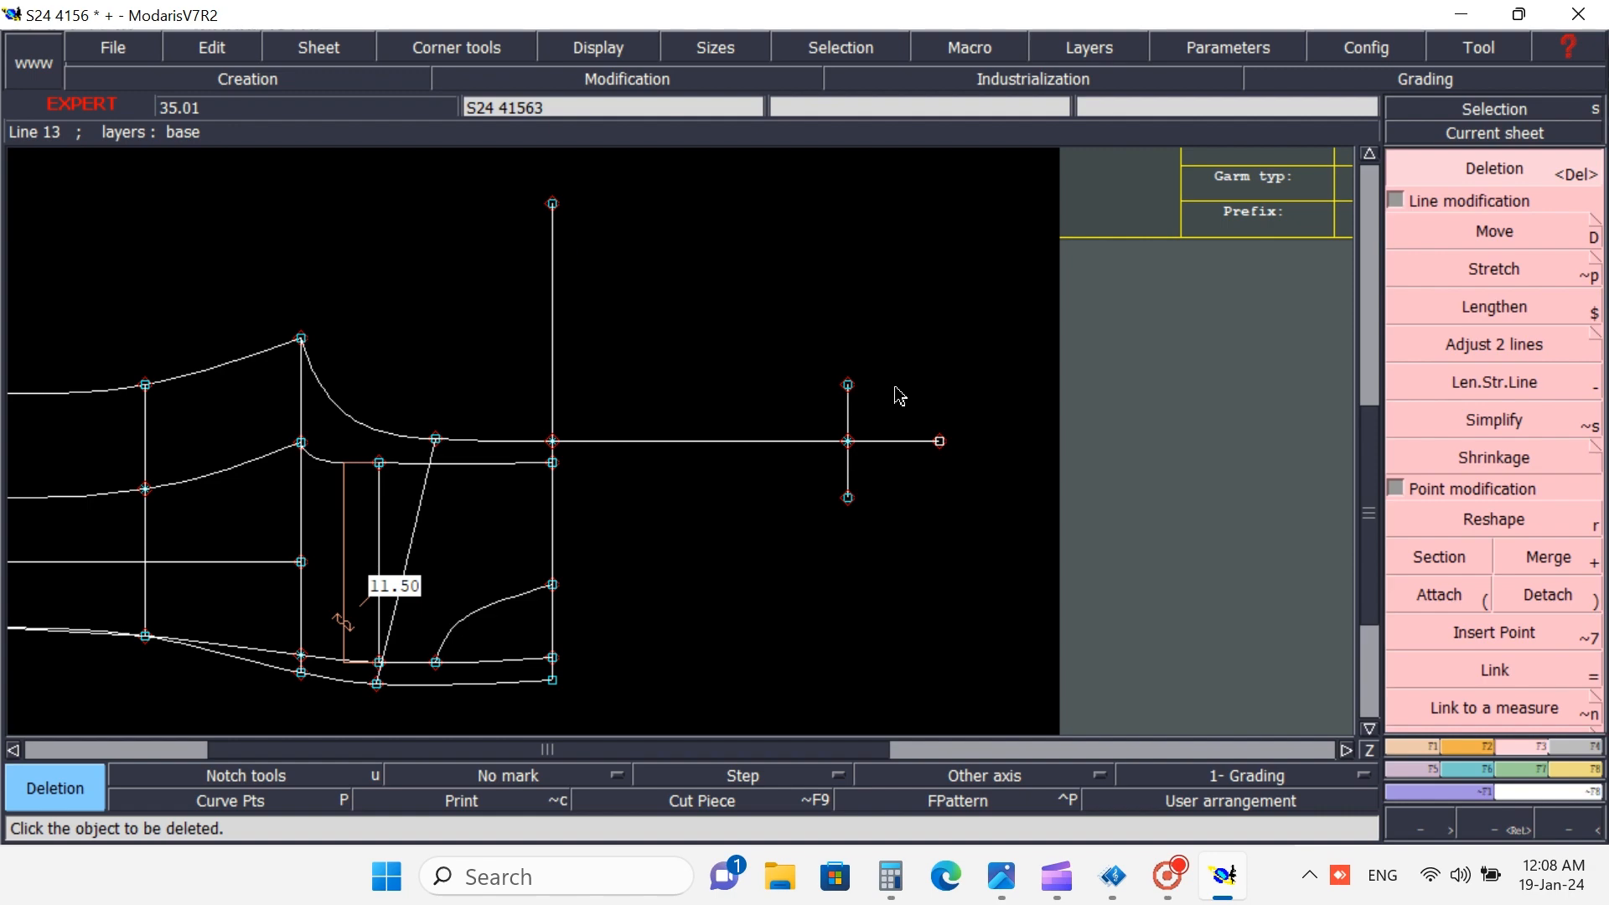
- Draw the bib side line with Bezier from the upper end of the waist line to the upper end of the bib top line
click(1404, 745)
click(1552, 596)
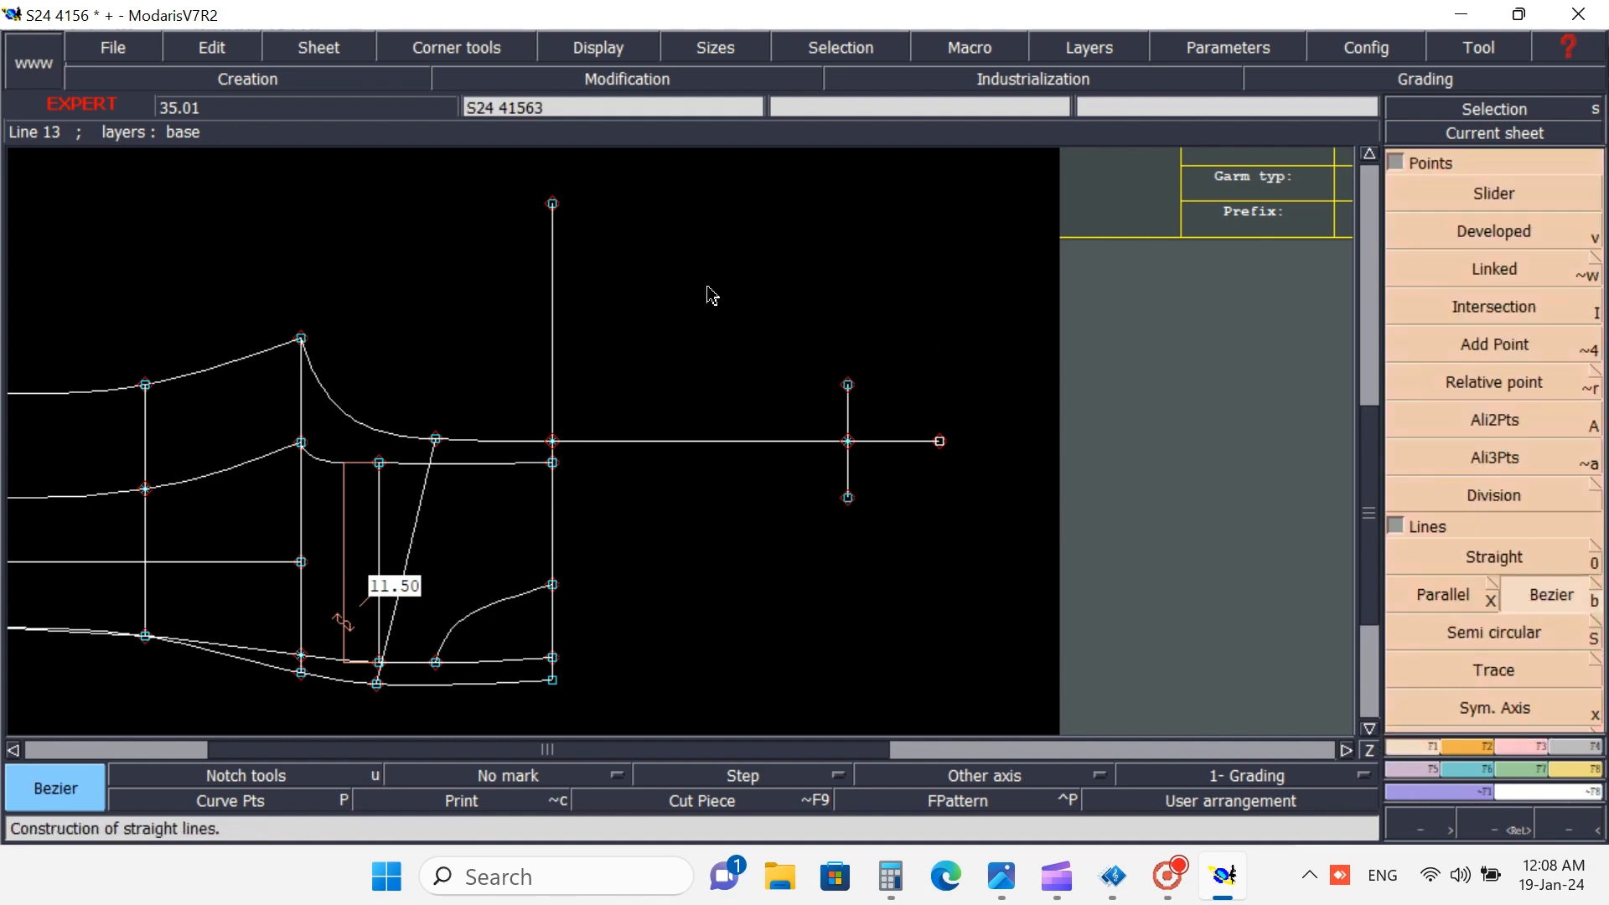
click(553, 204)
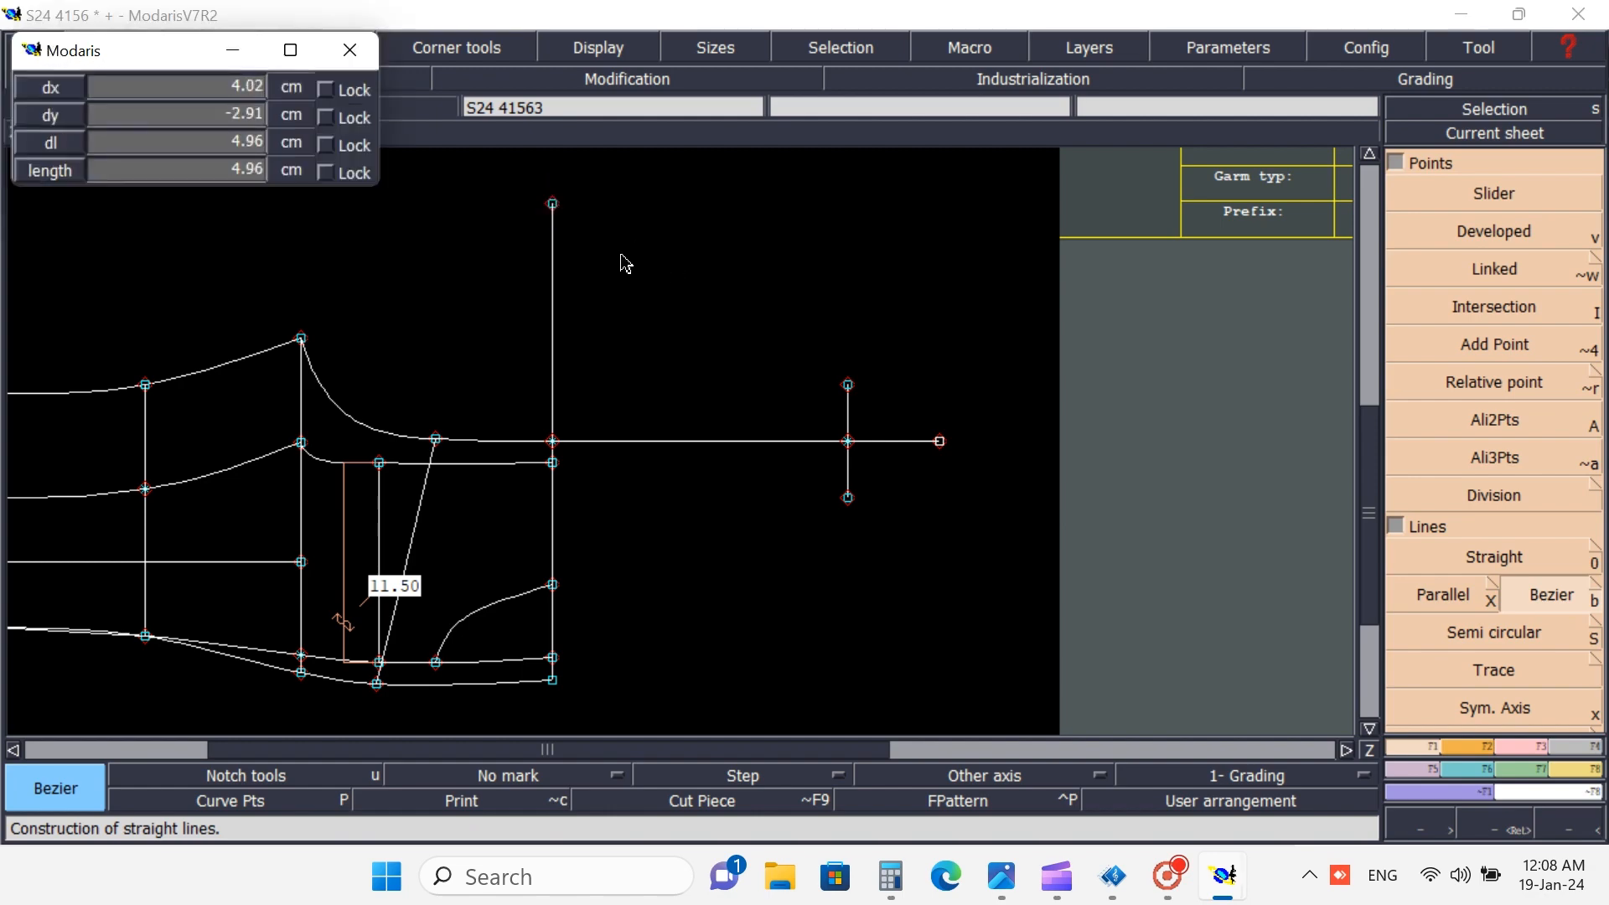
click(848, 385)
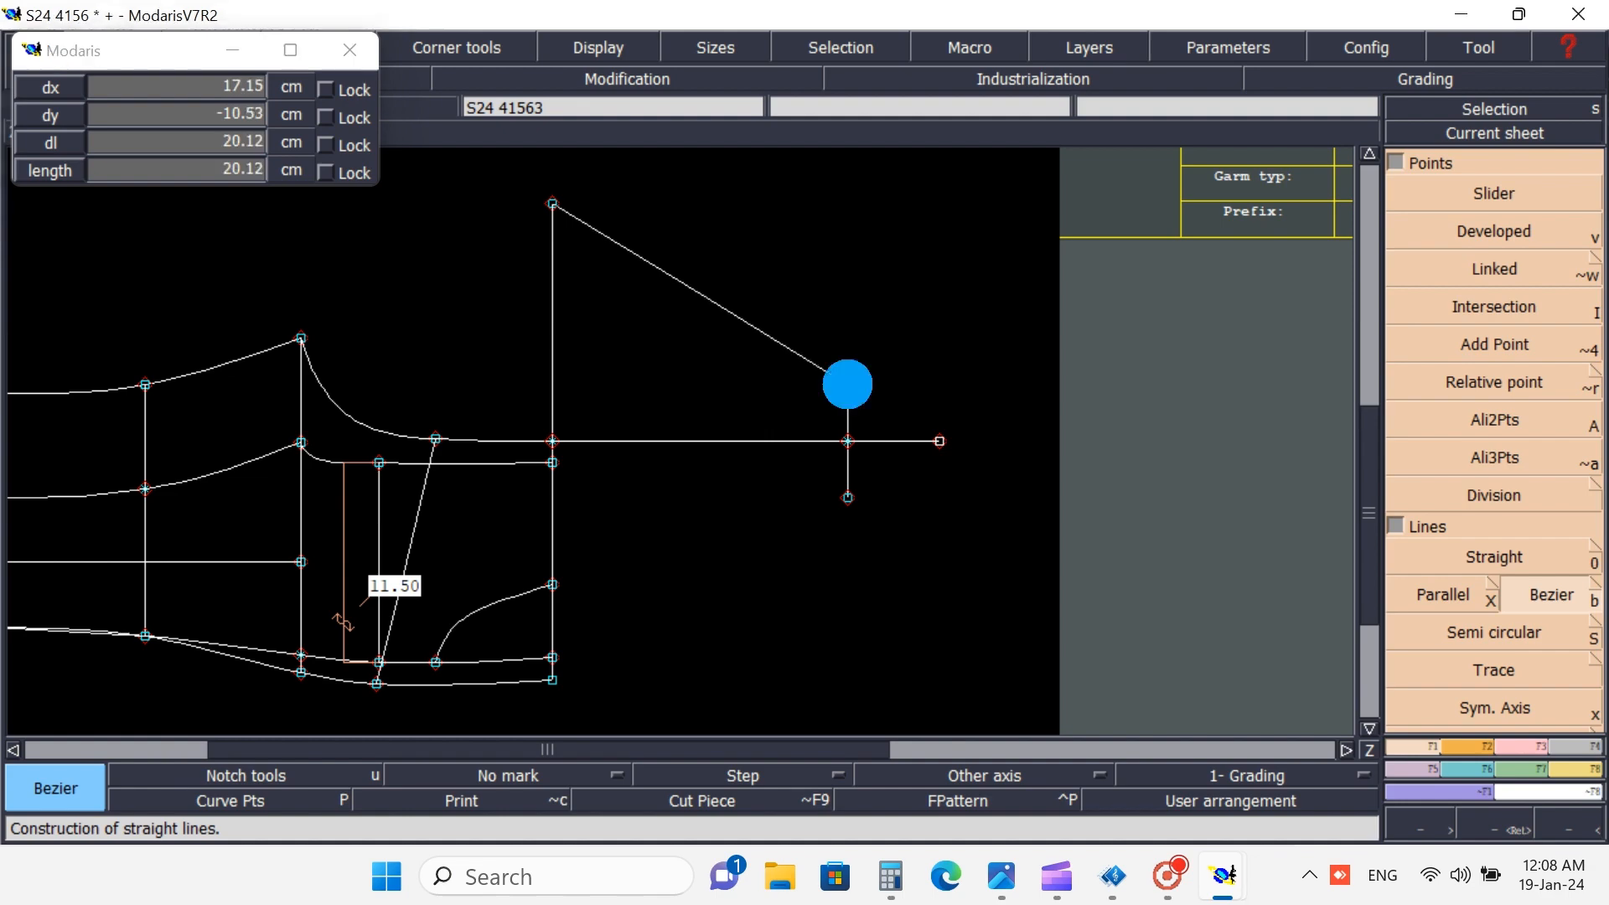
- Draw the second bib side line with Bezier from the lower end of the waist line to the lower end of the bib top line
click(553, 680)
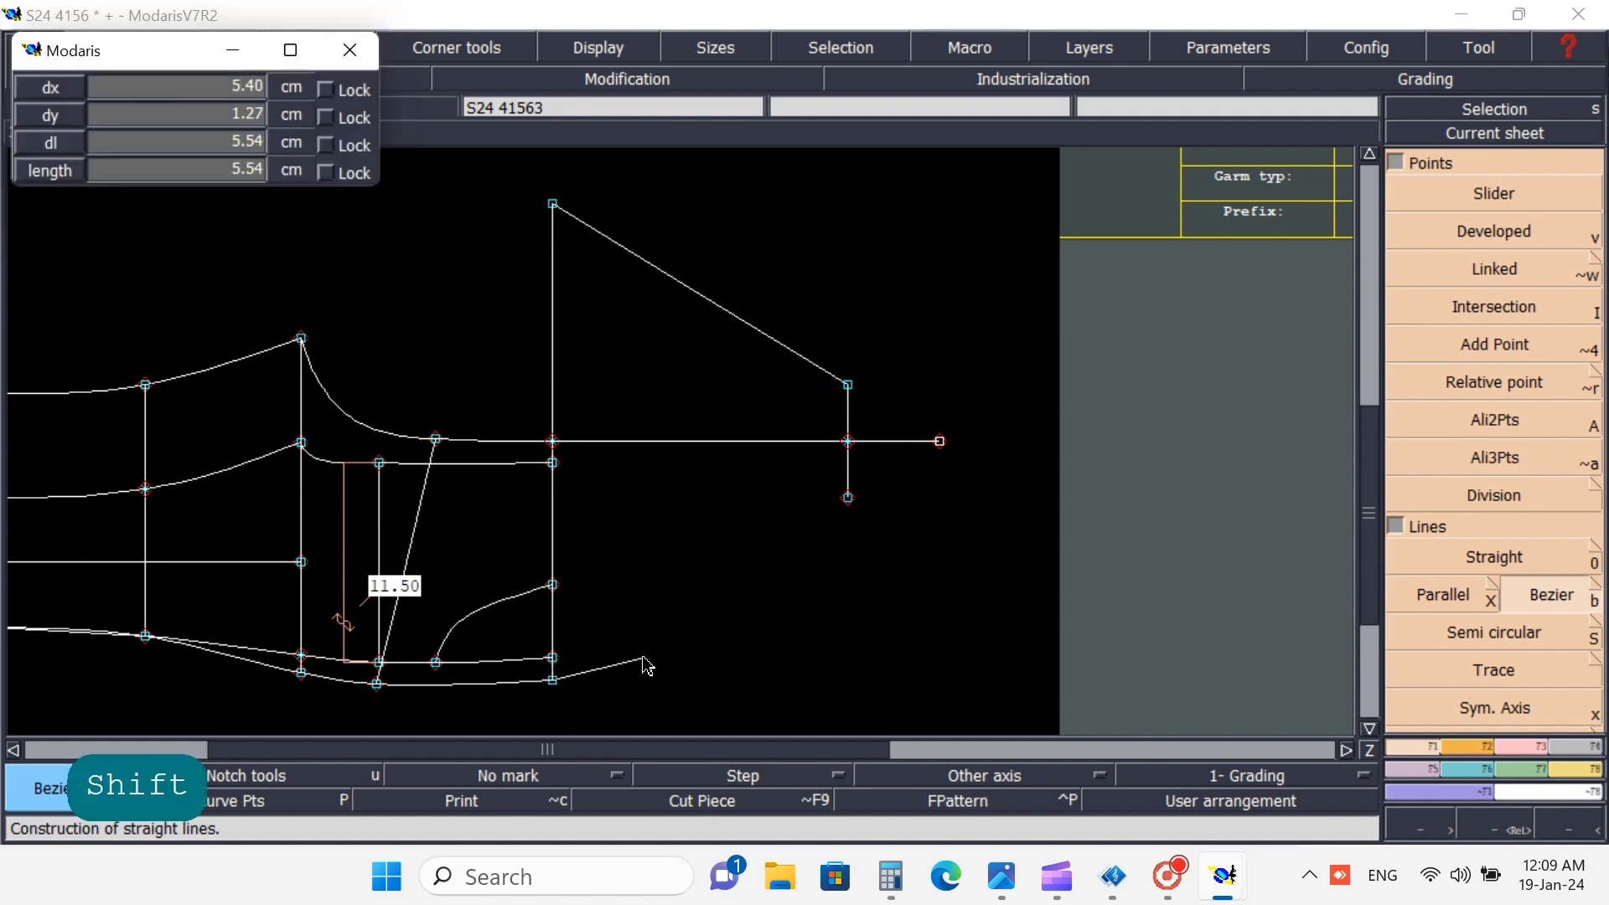
click(847, 497)
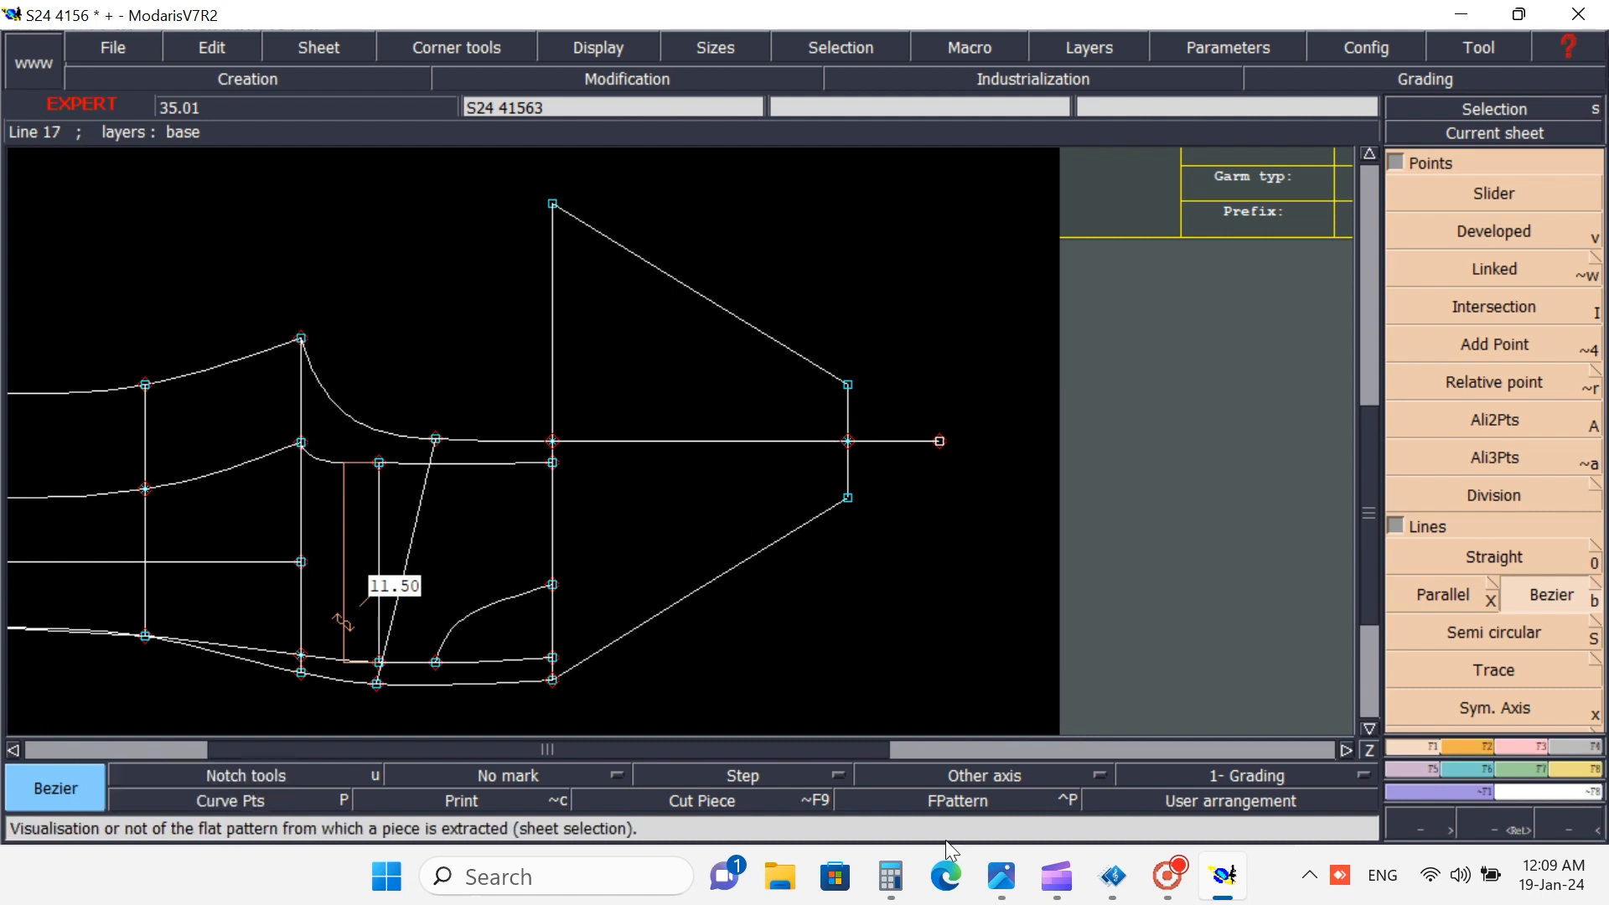
- Switch to the photo viewer, examine the back bib yoke and side curves in the garment's back-view photo, and return to Modaris
click(1002, 878)
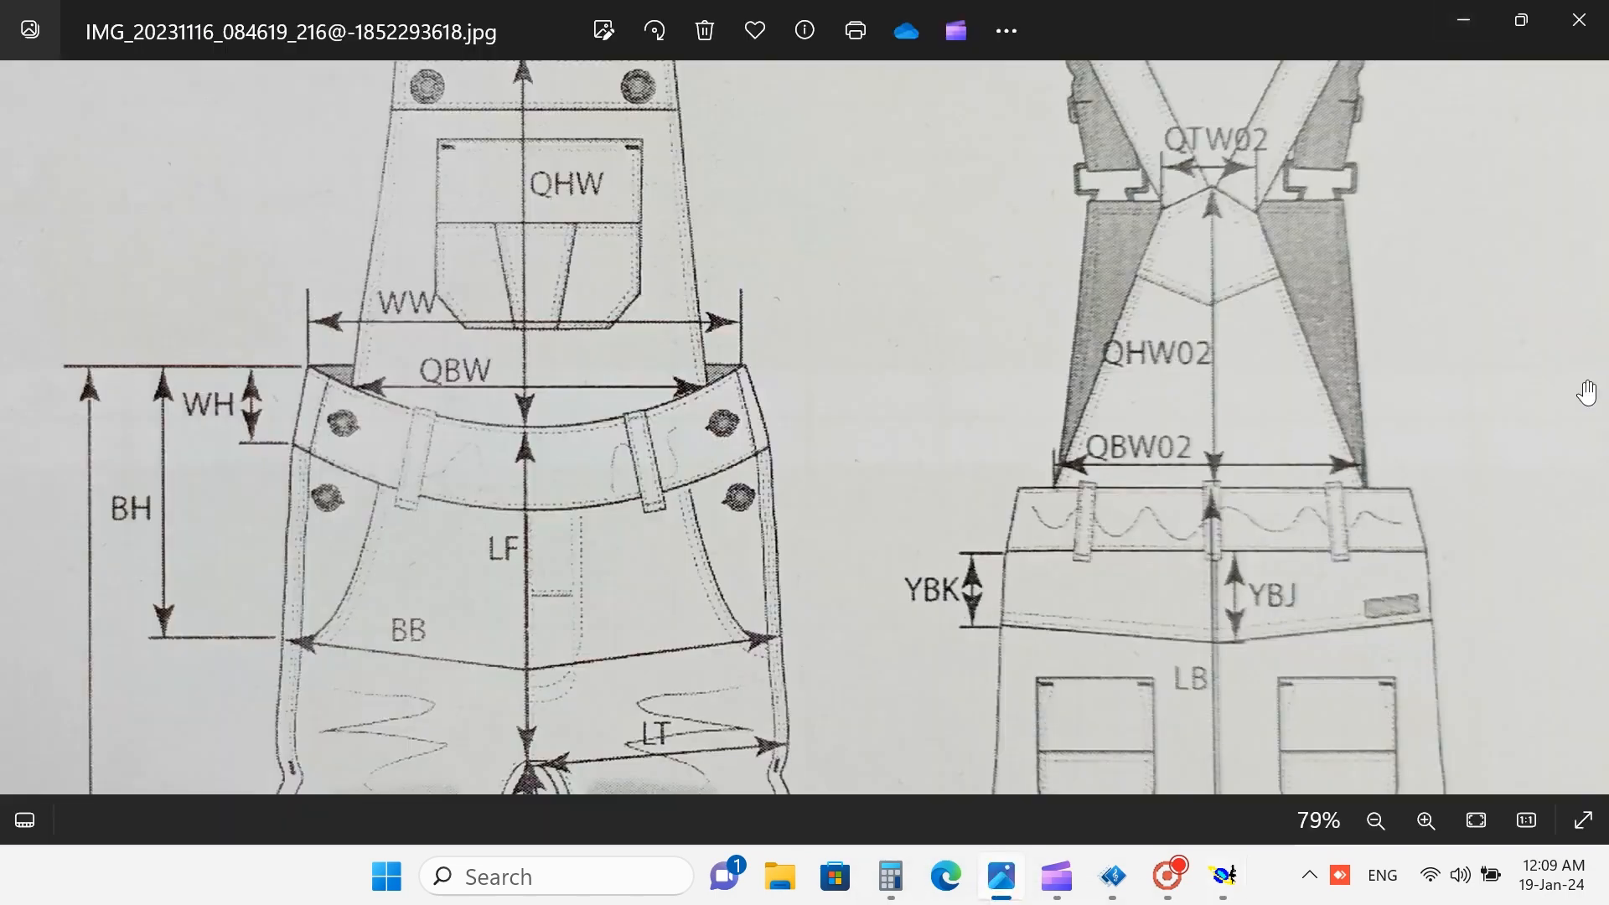
click(24, 419)
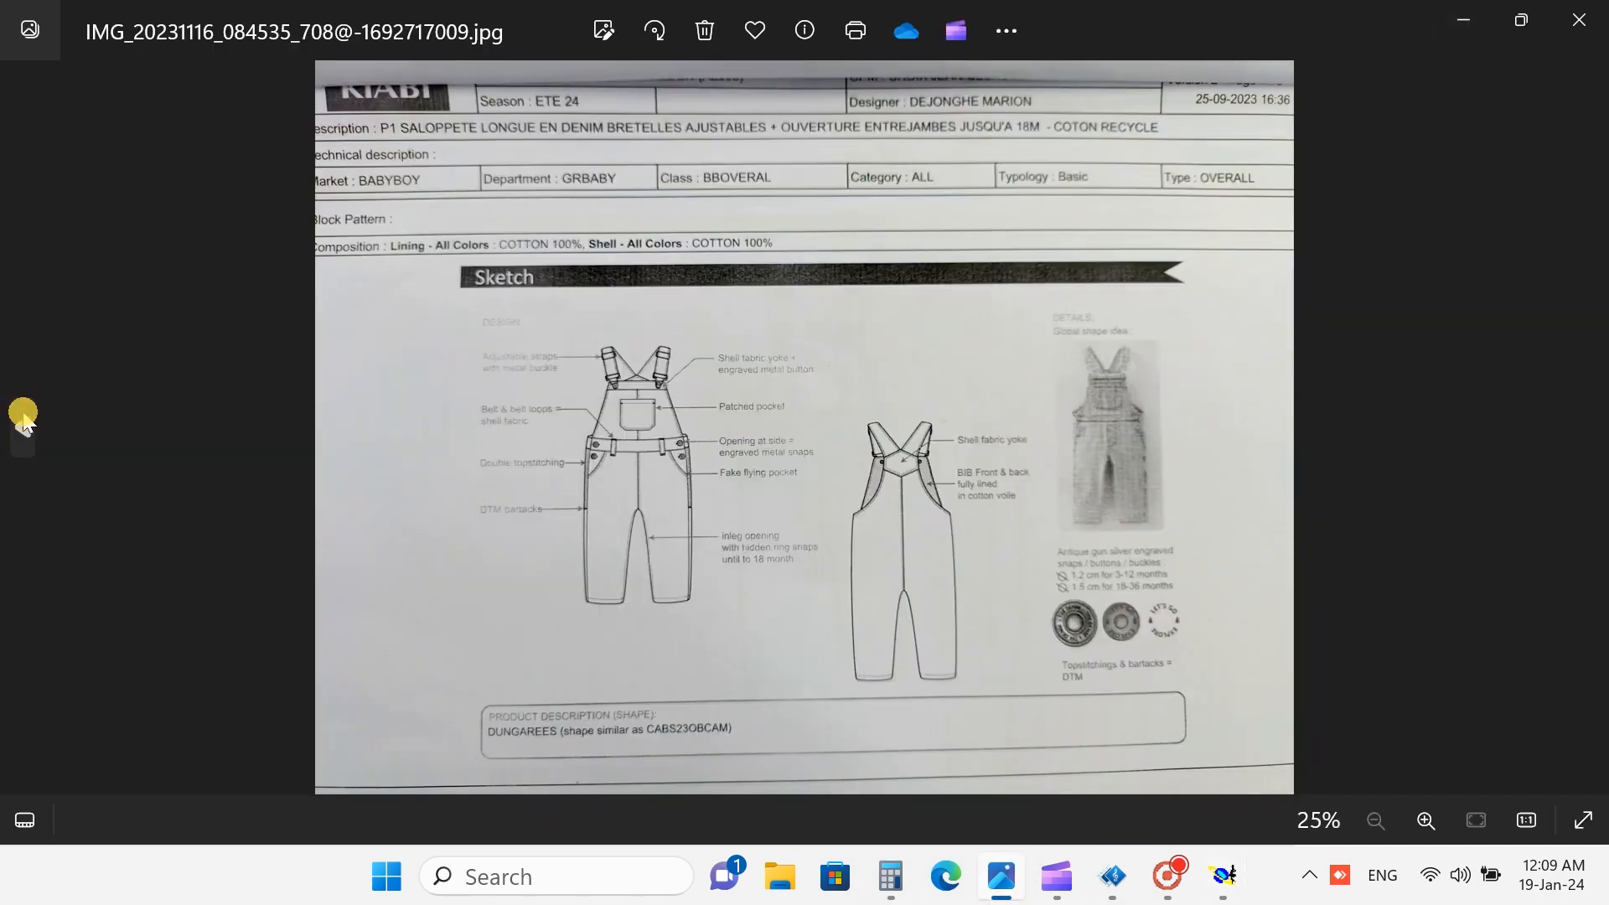
click(25, 419)
click(24, 419)
click(24, 423)
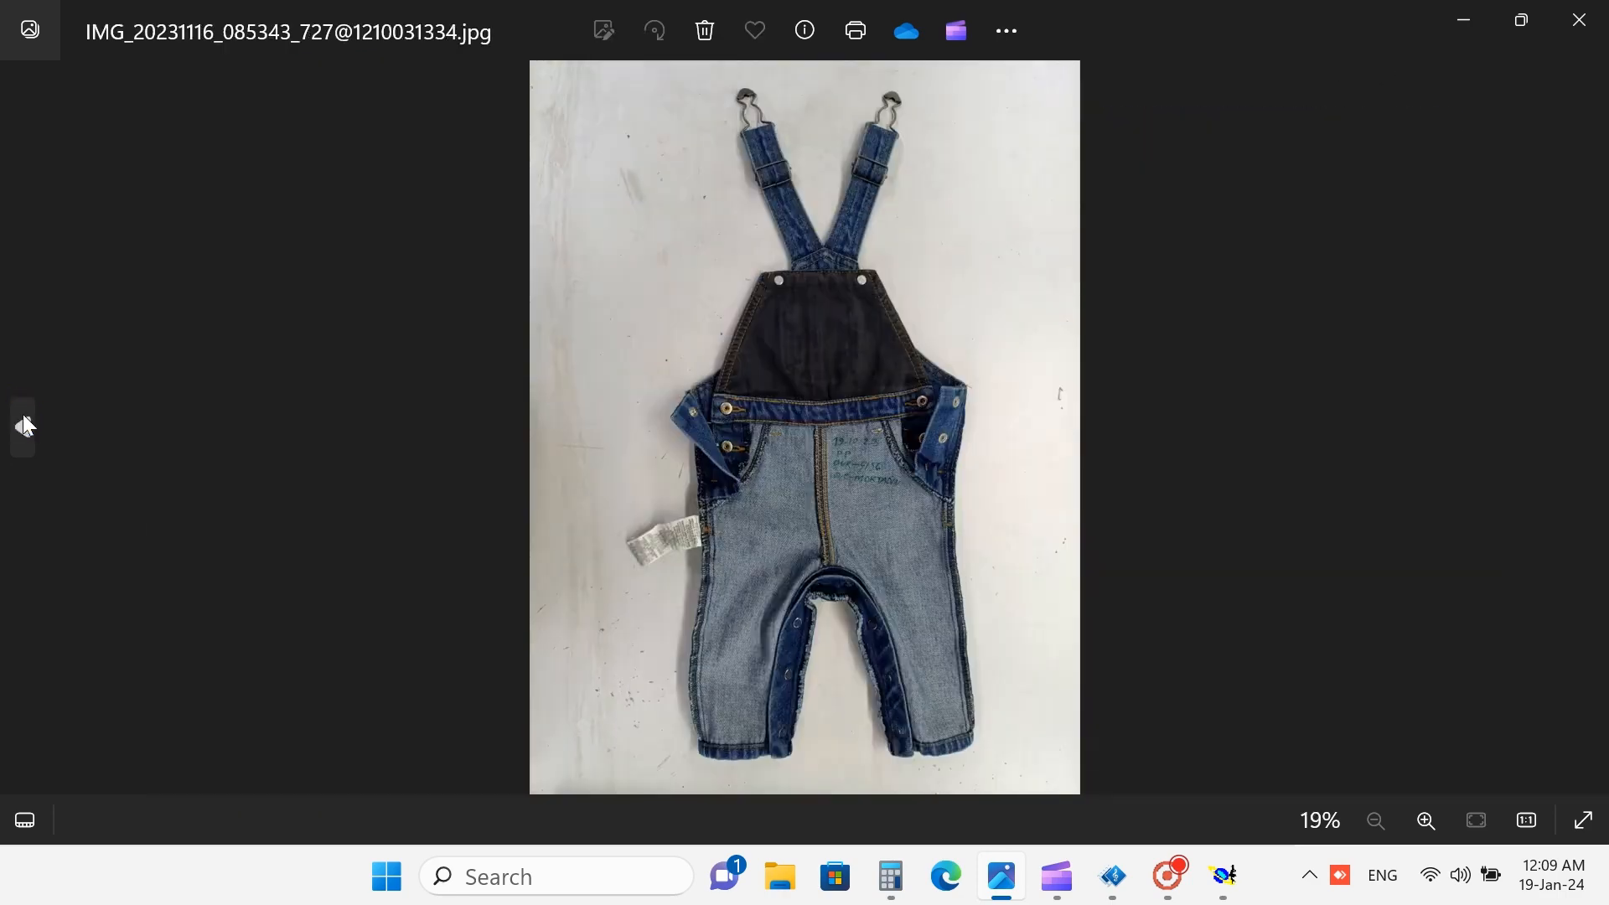
click(25, 424)
scroll(784, 201, up, 6)
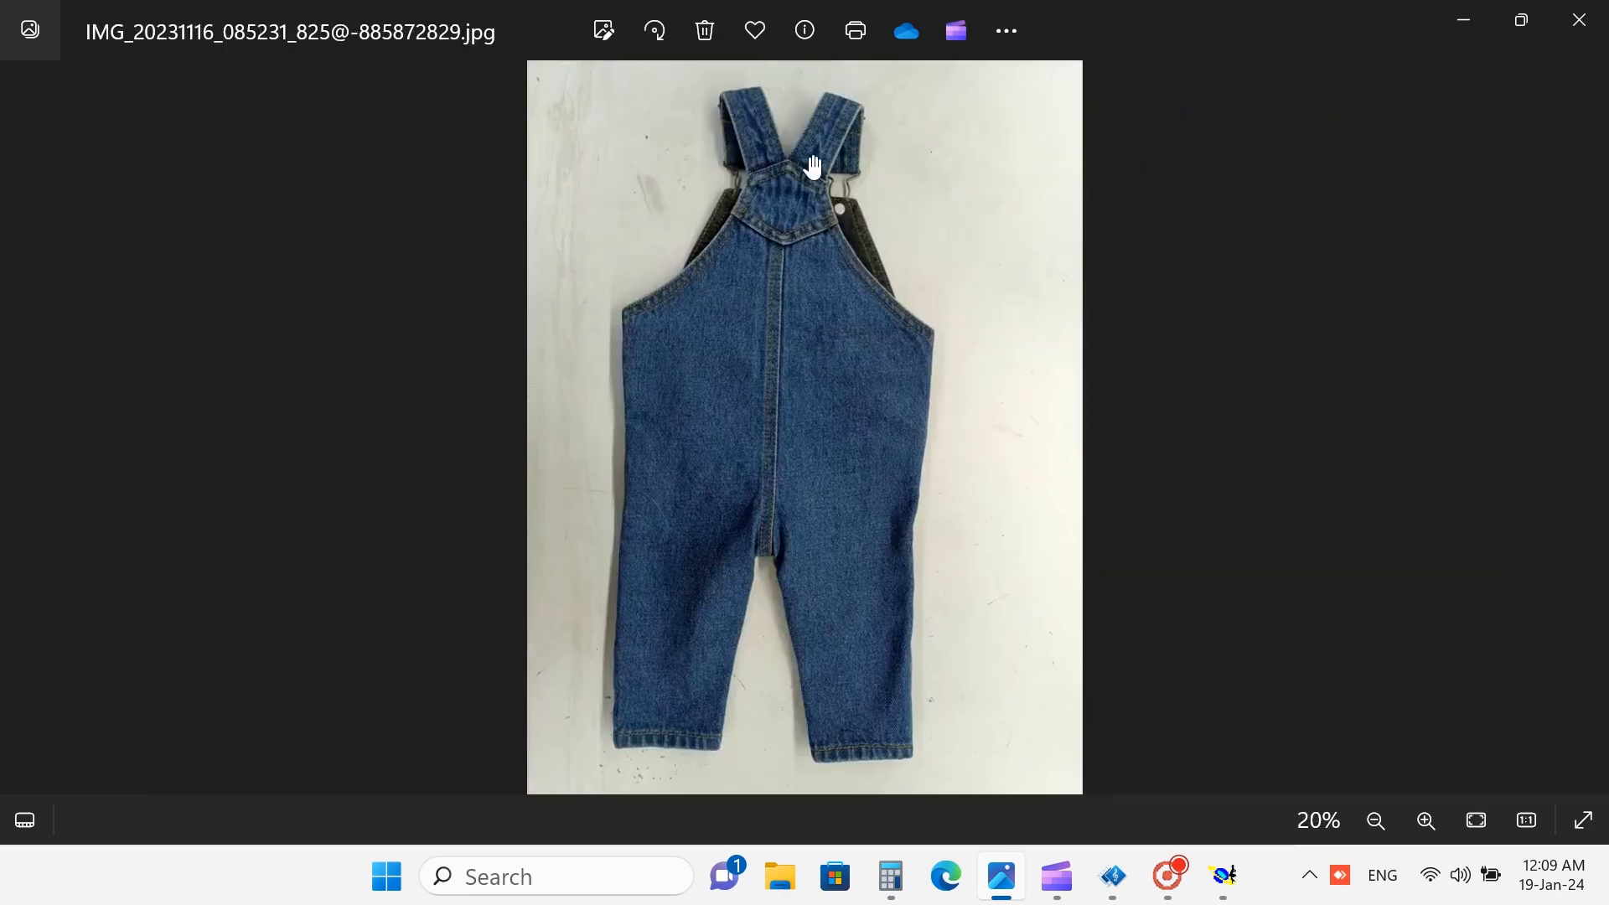
scroll(784, 161, up, 2)
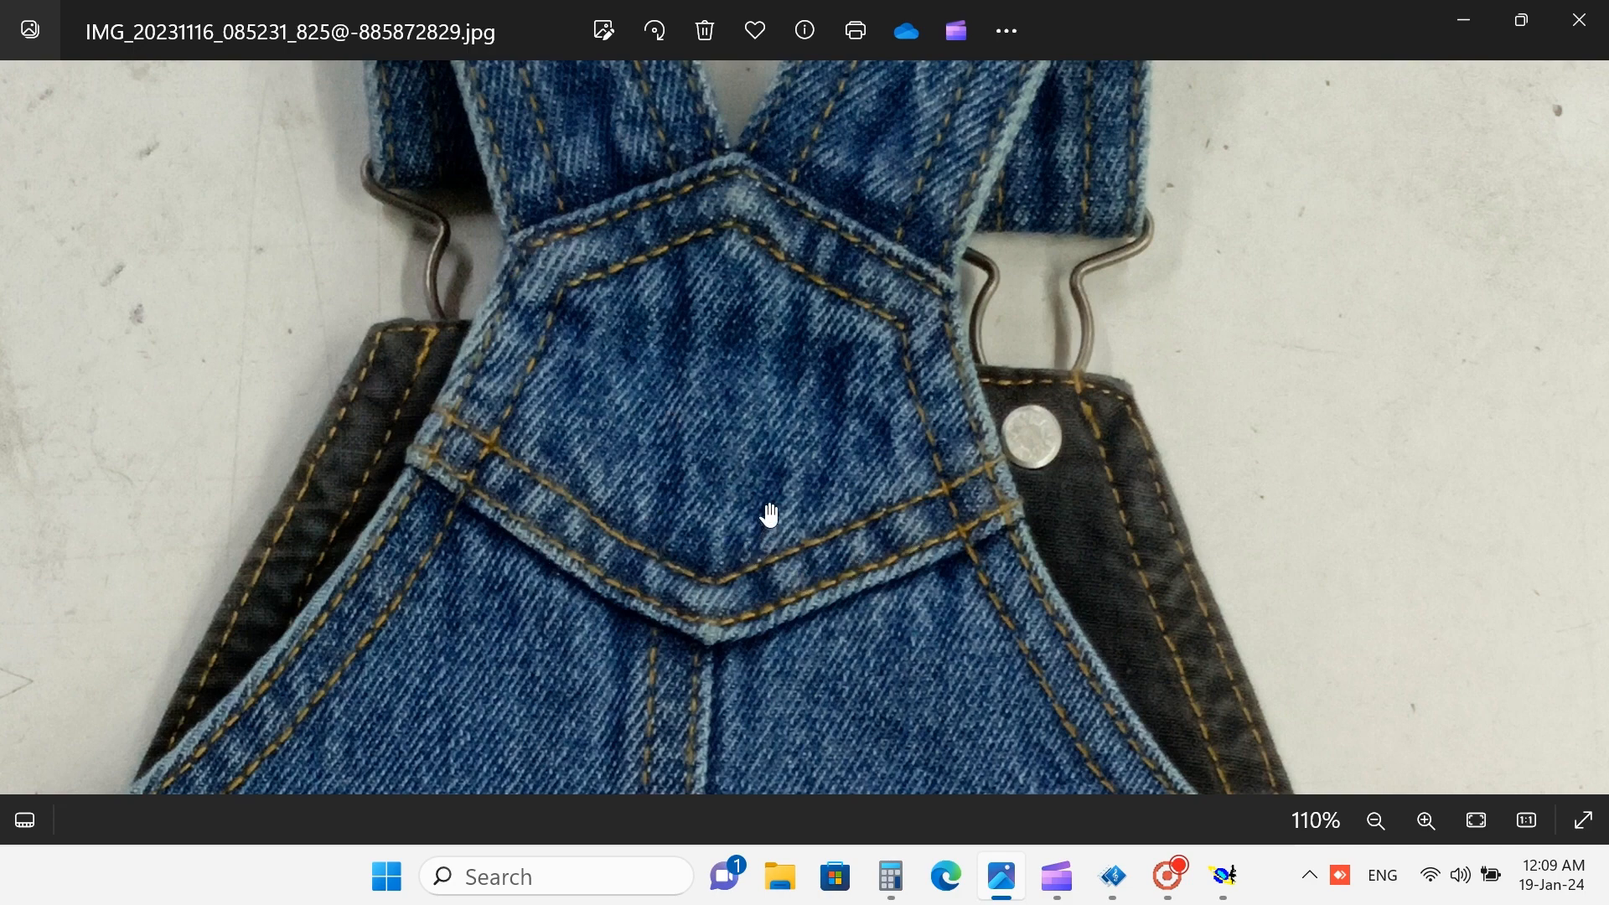
scroll(769, 516, down, 4)
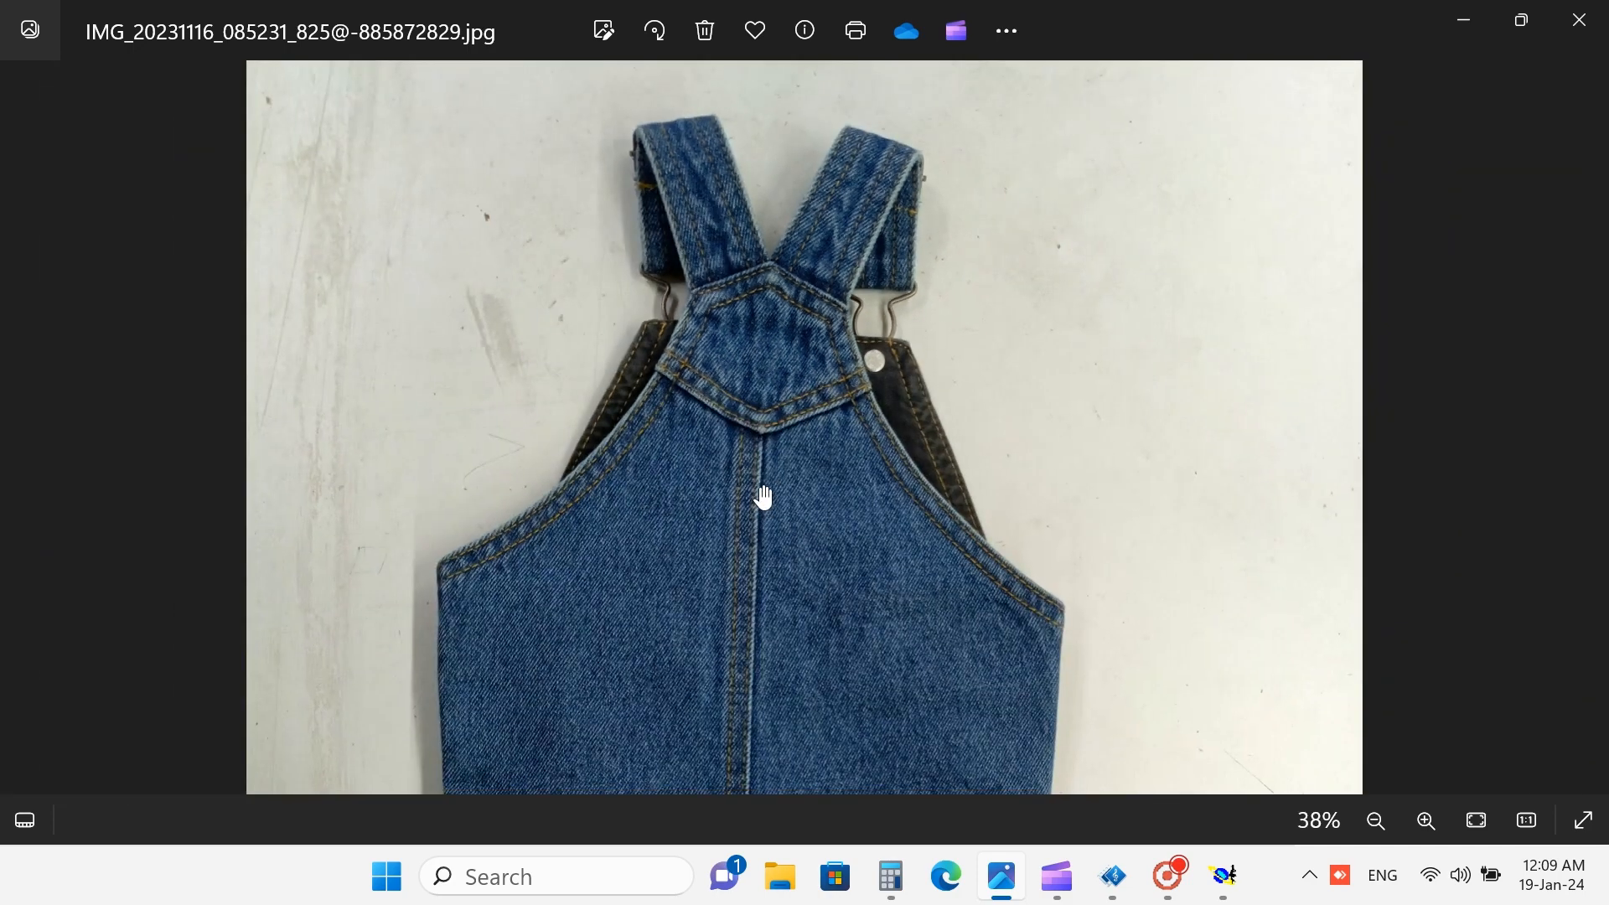
scroll(763, 492, down, 1)
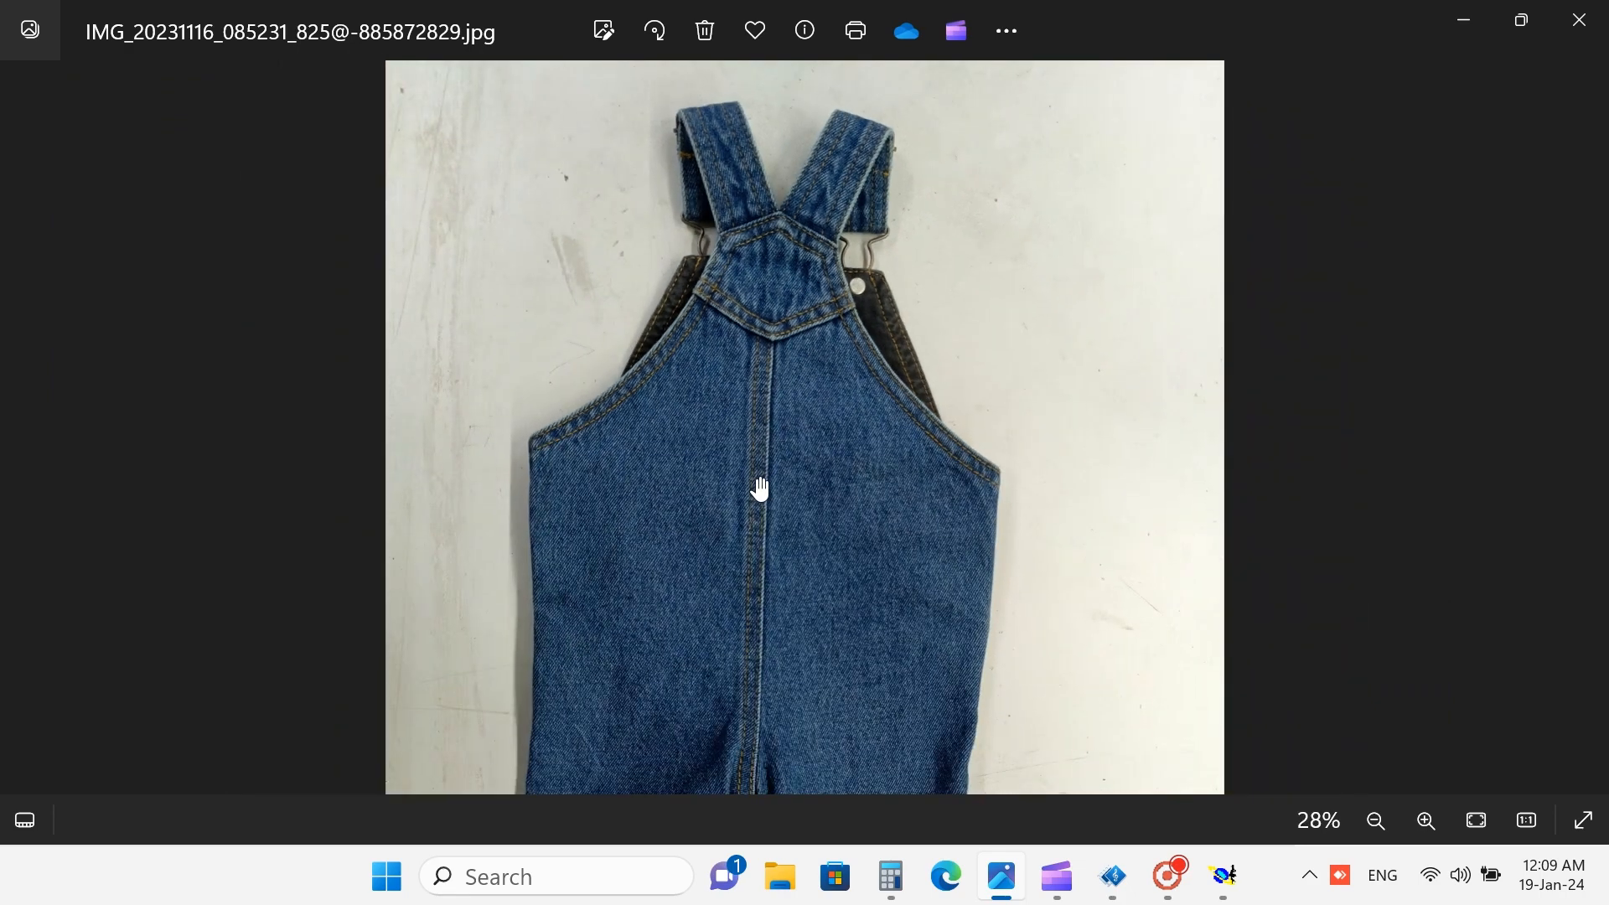
click(1462, 20)
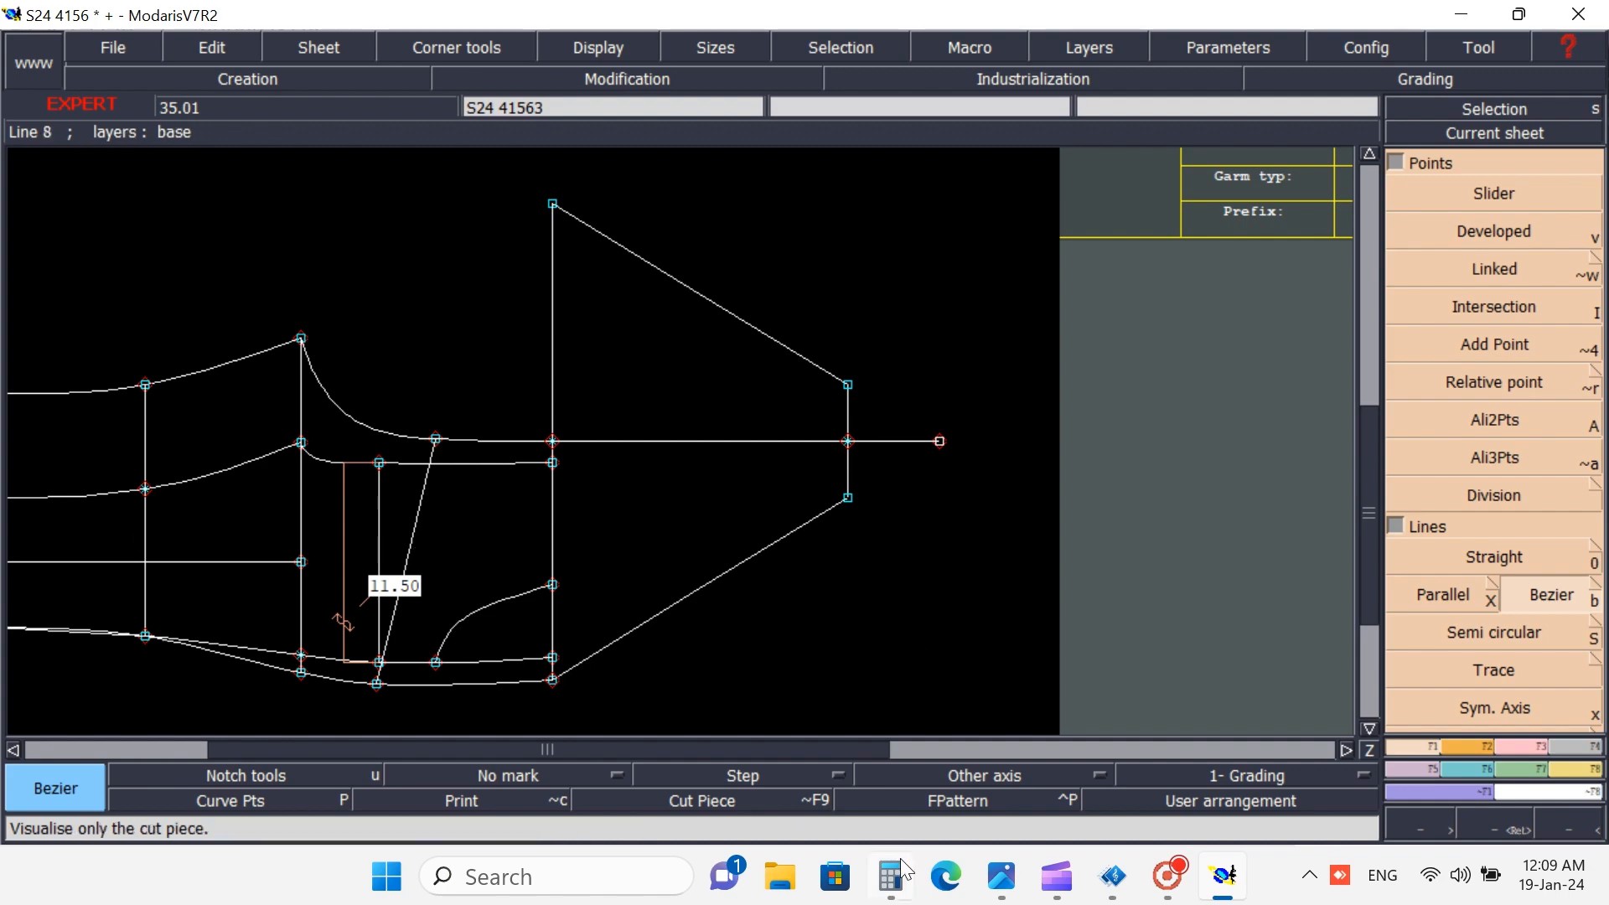
- Review the measurement charts and the back bib on the Measure way sketch in the photo viewer, and return to Modaris
click(1001, 876)
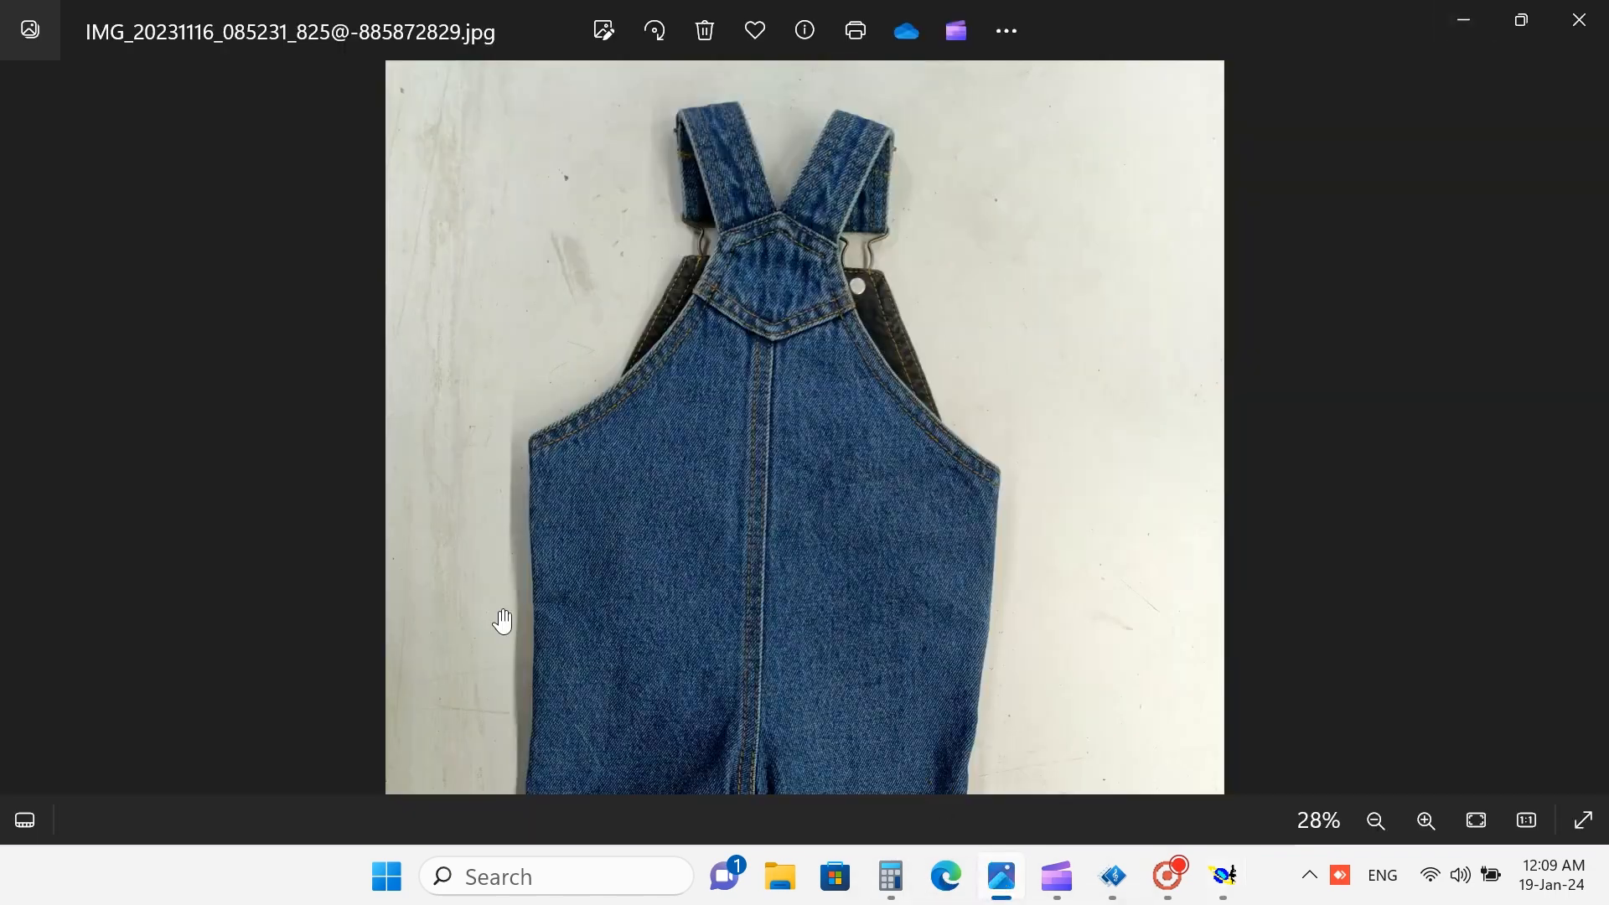
click(15, 427)
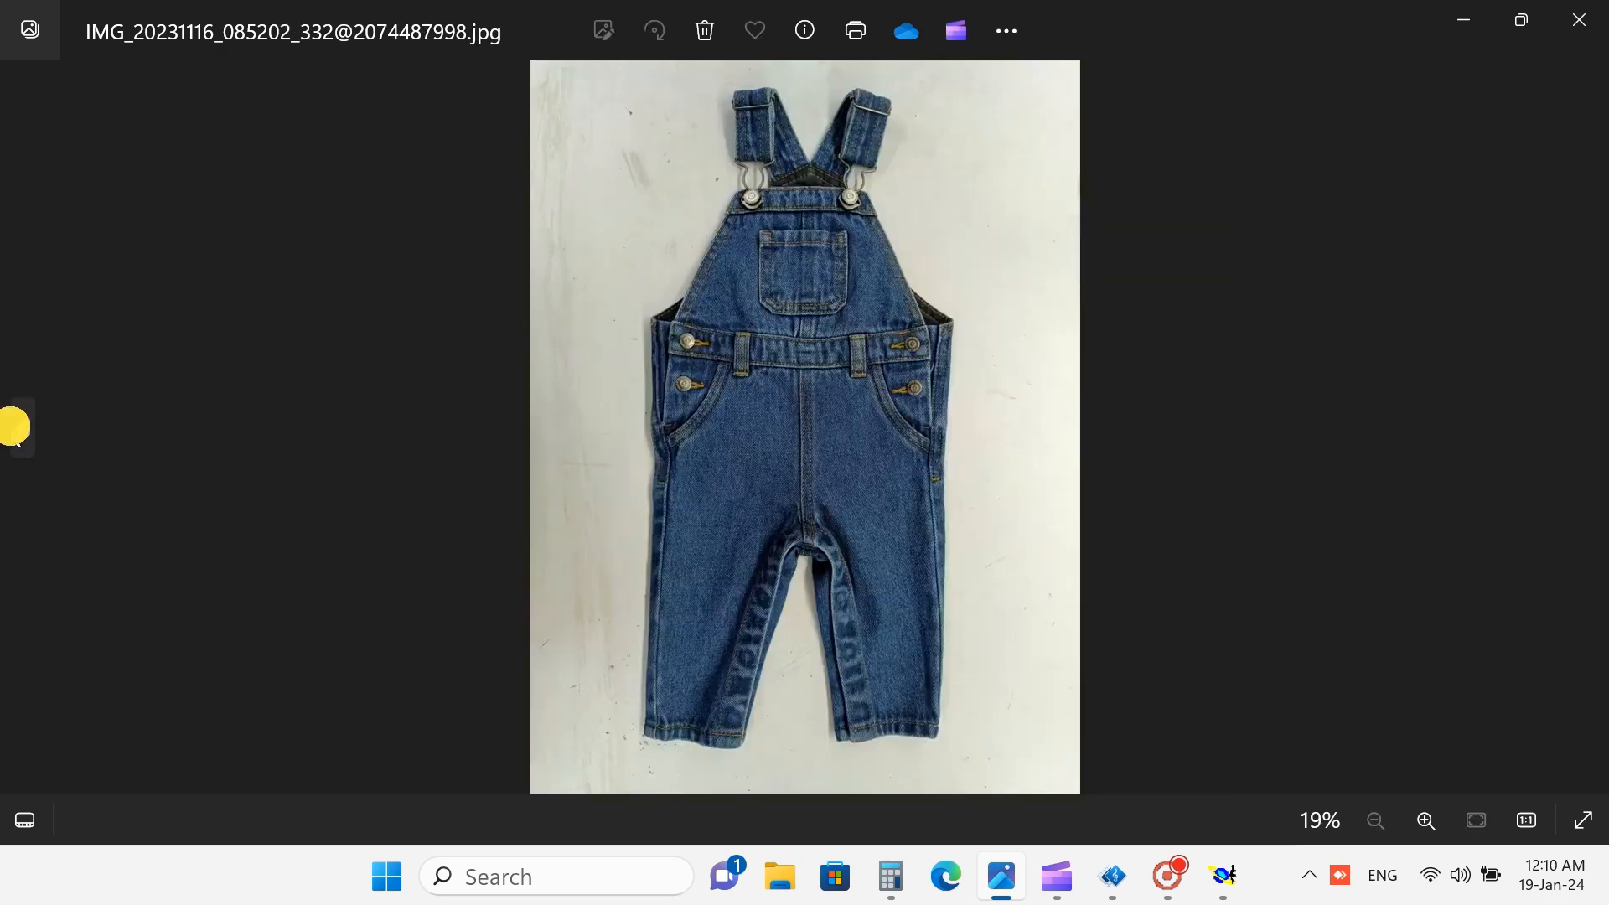
click(14, 427)
click(14, 429)
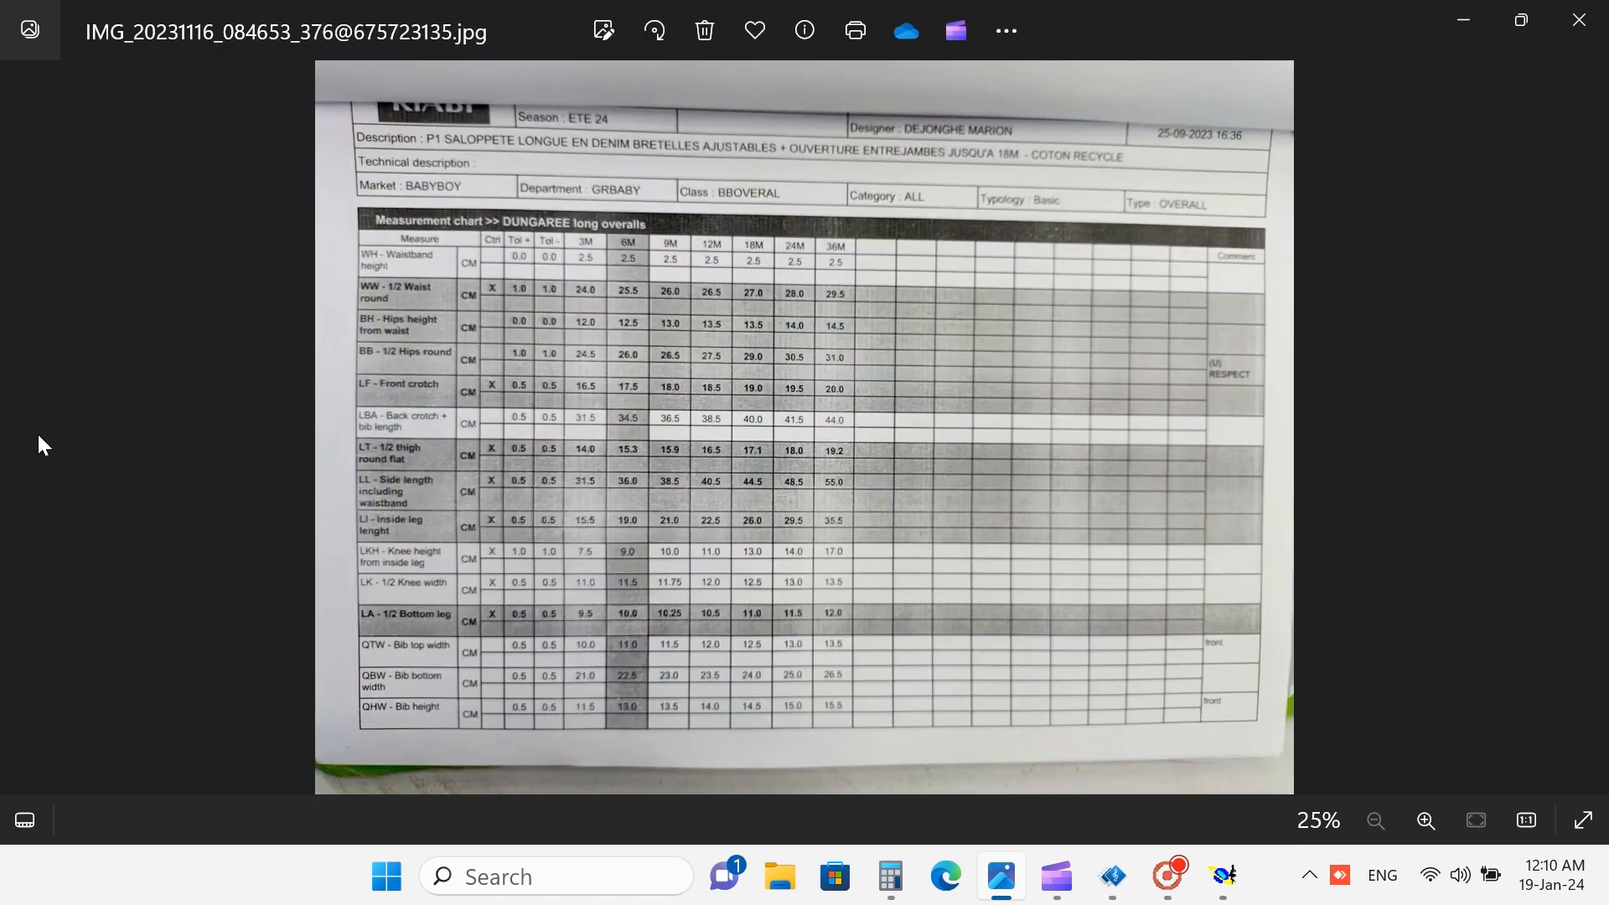
click(1586, 429)
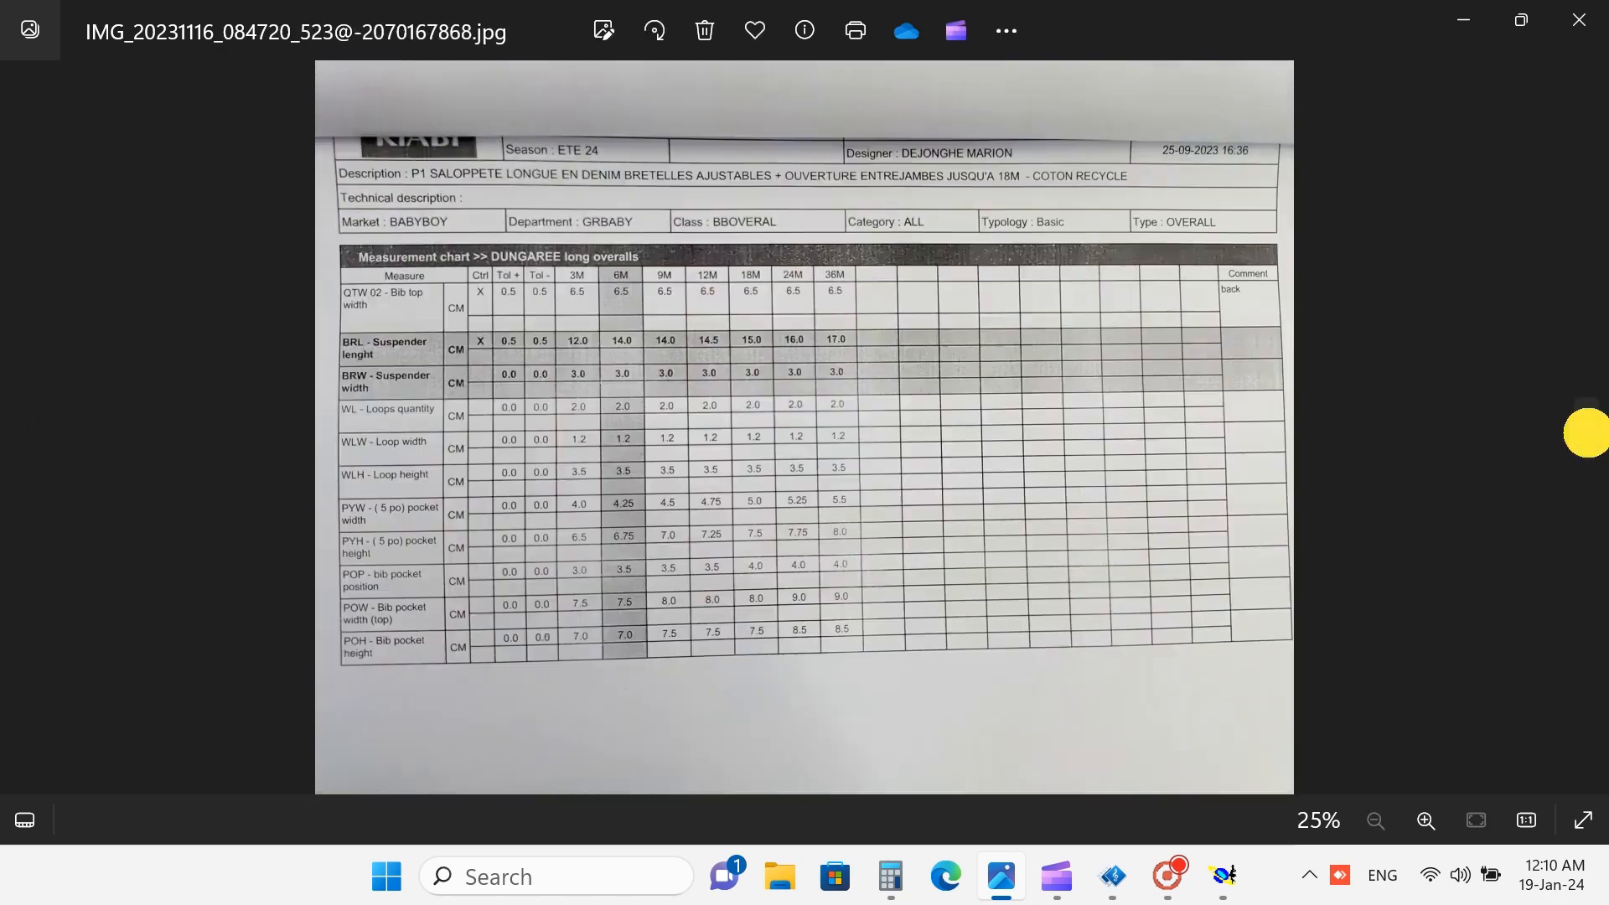
click(1586, 429)
click(1589, 432)
click(1589, 429)
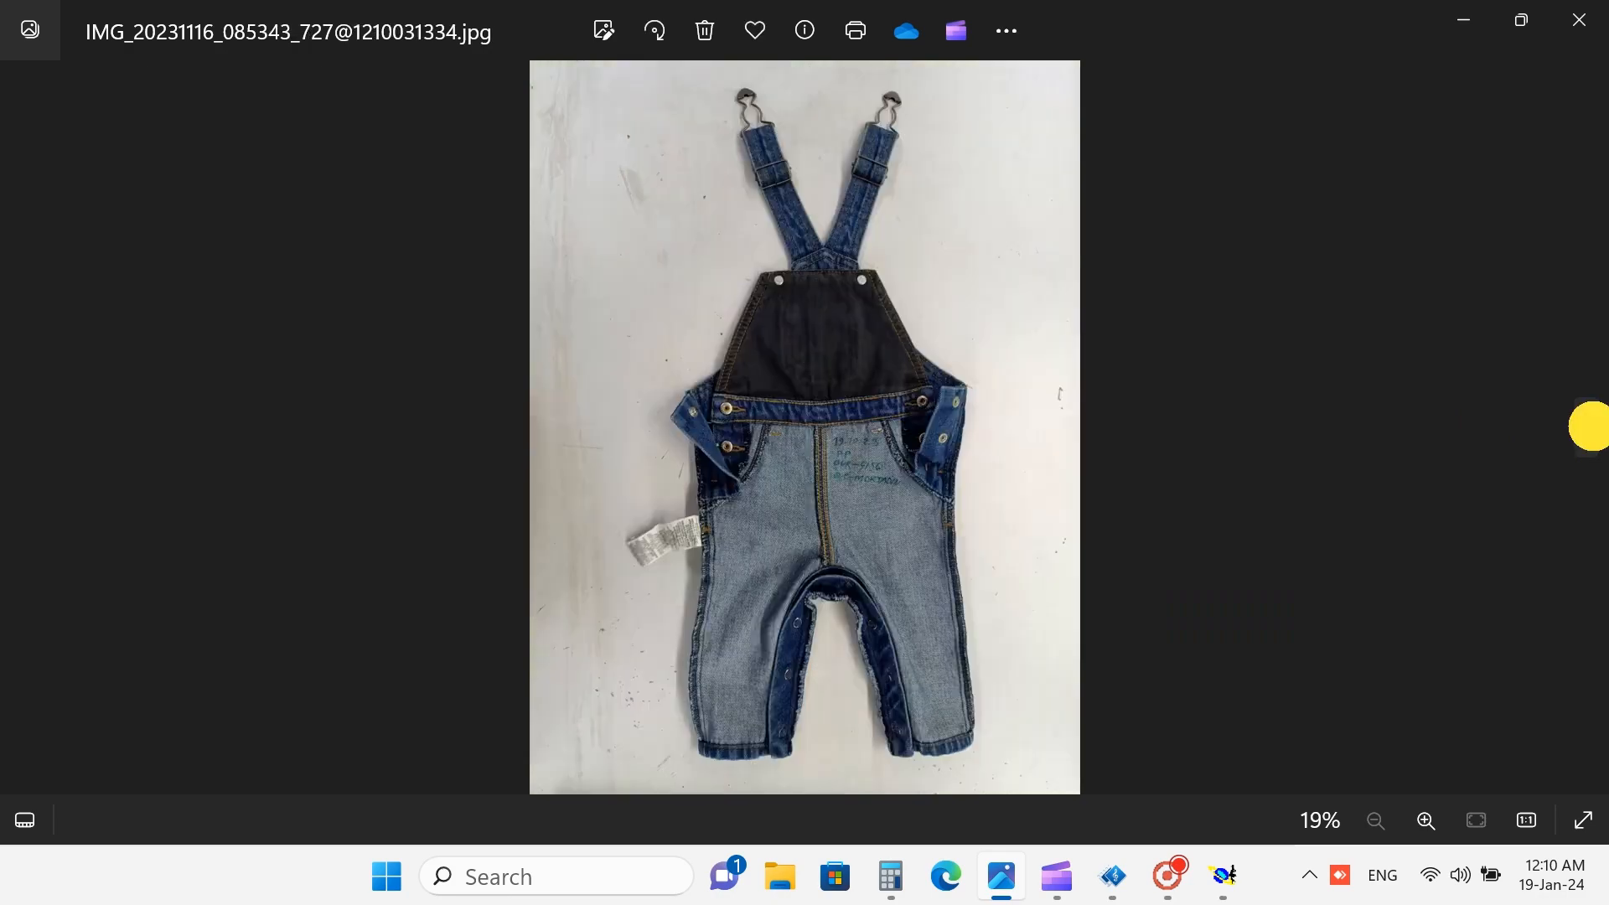
click(1589, 429)
click(1589, 429)
click(1589, 429)
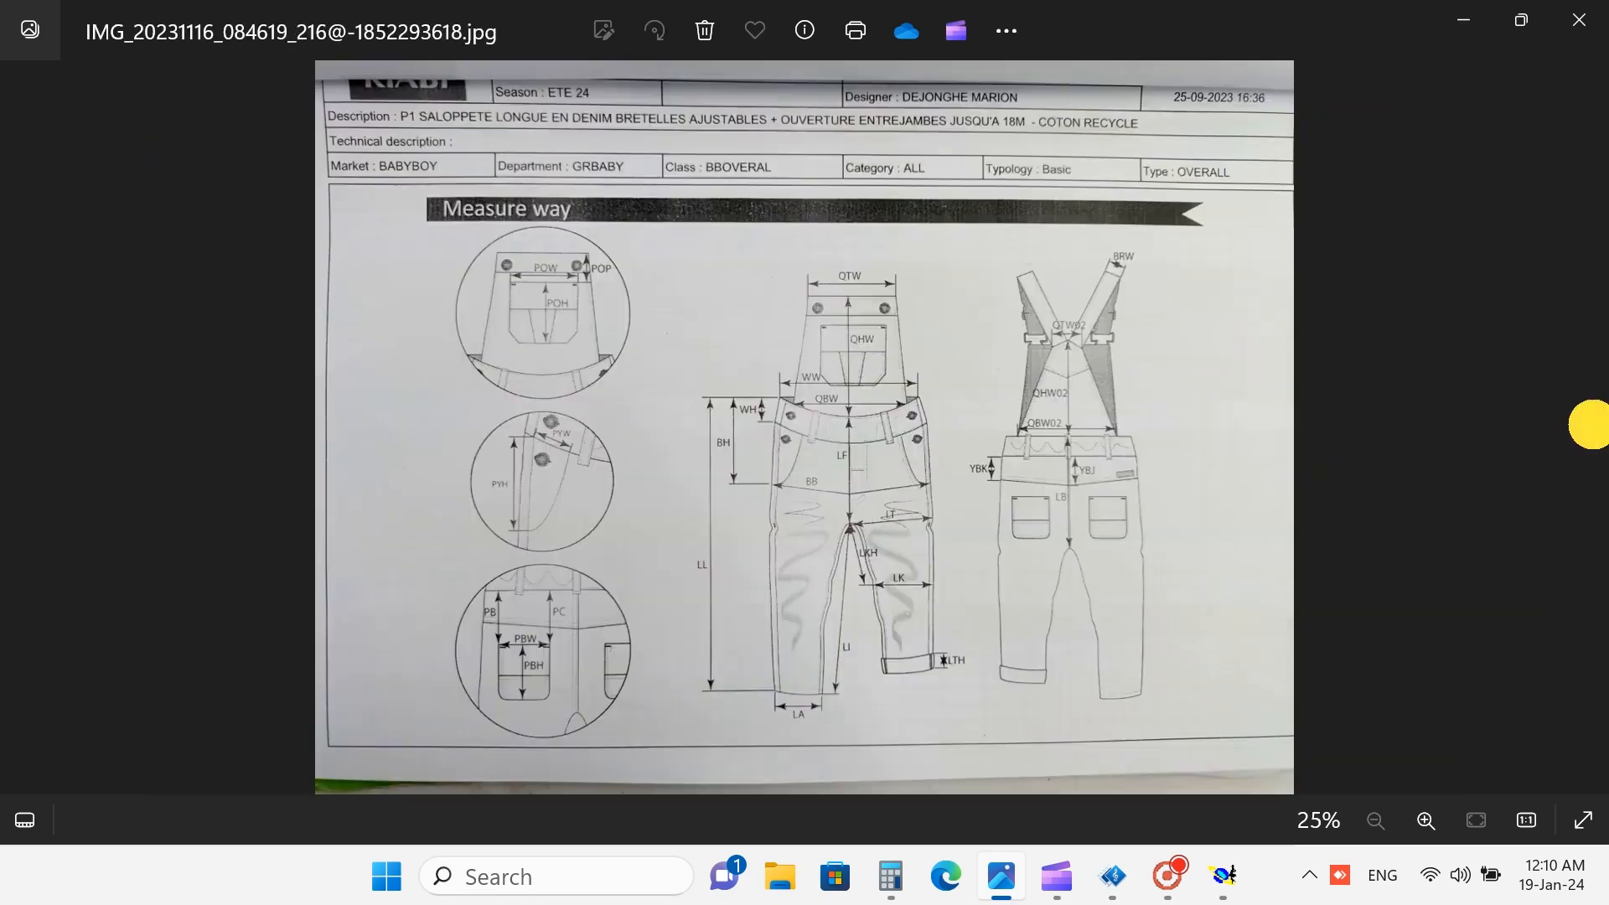
scroll(1055, 486, up, 1)
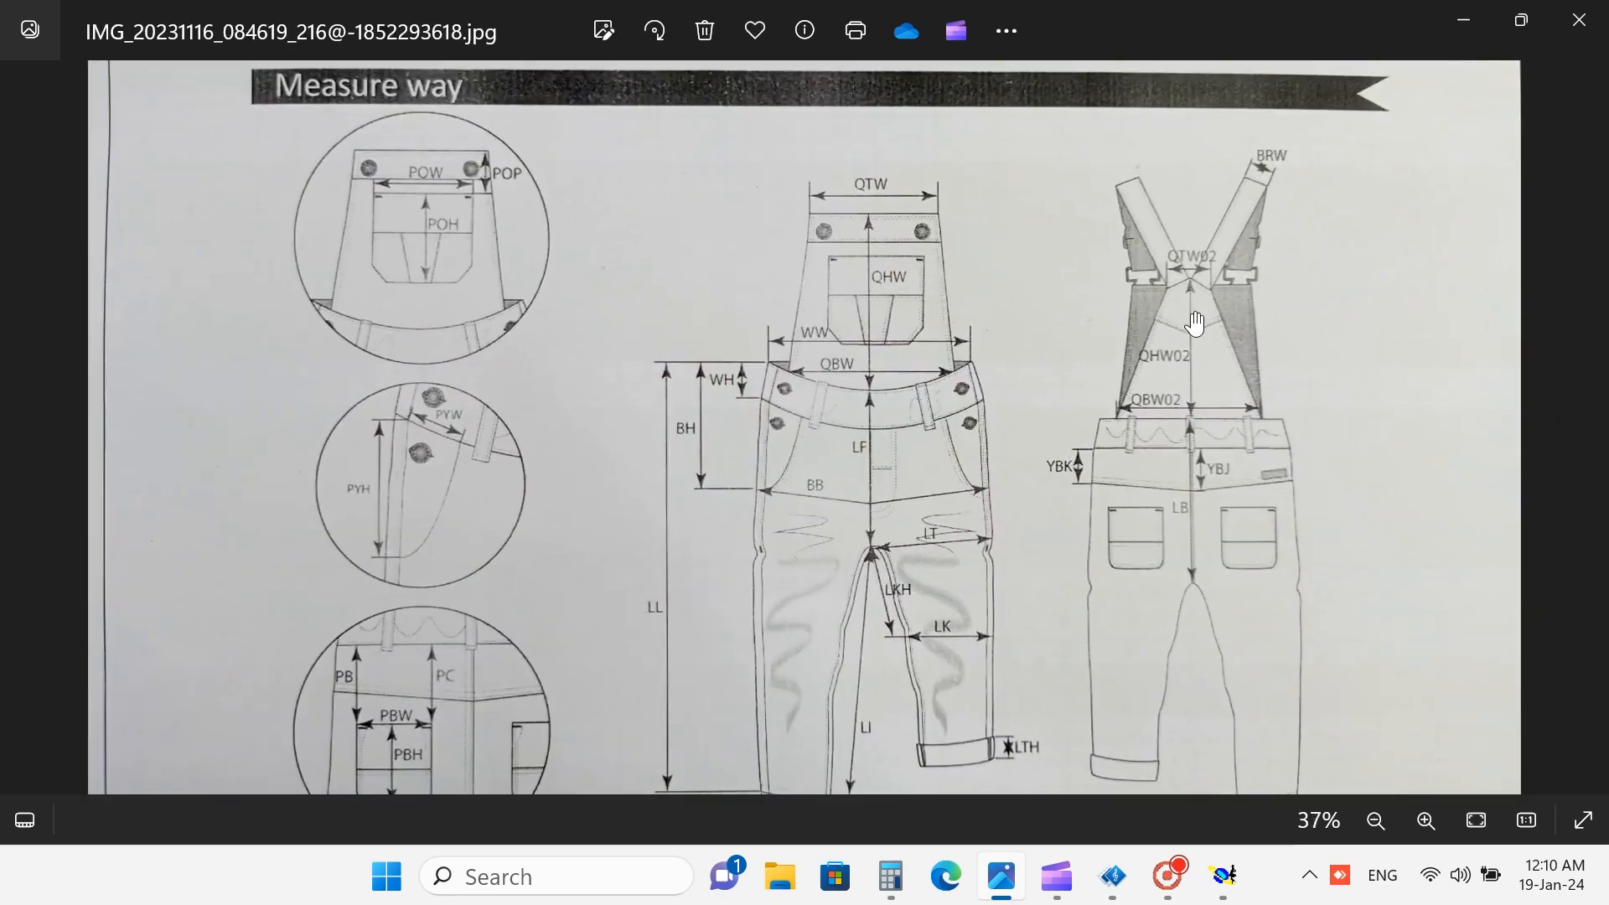
scroll(1196, 312, up, 1)
scroll(1291, 344, up, 1)
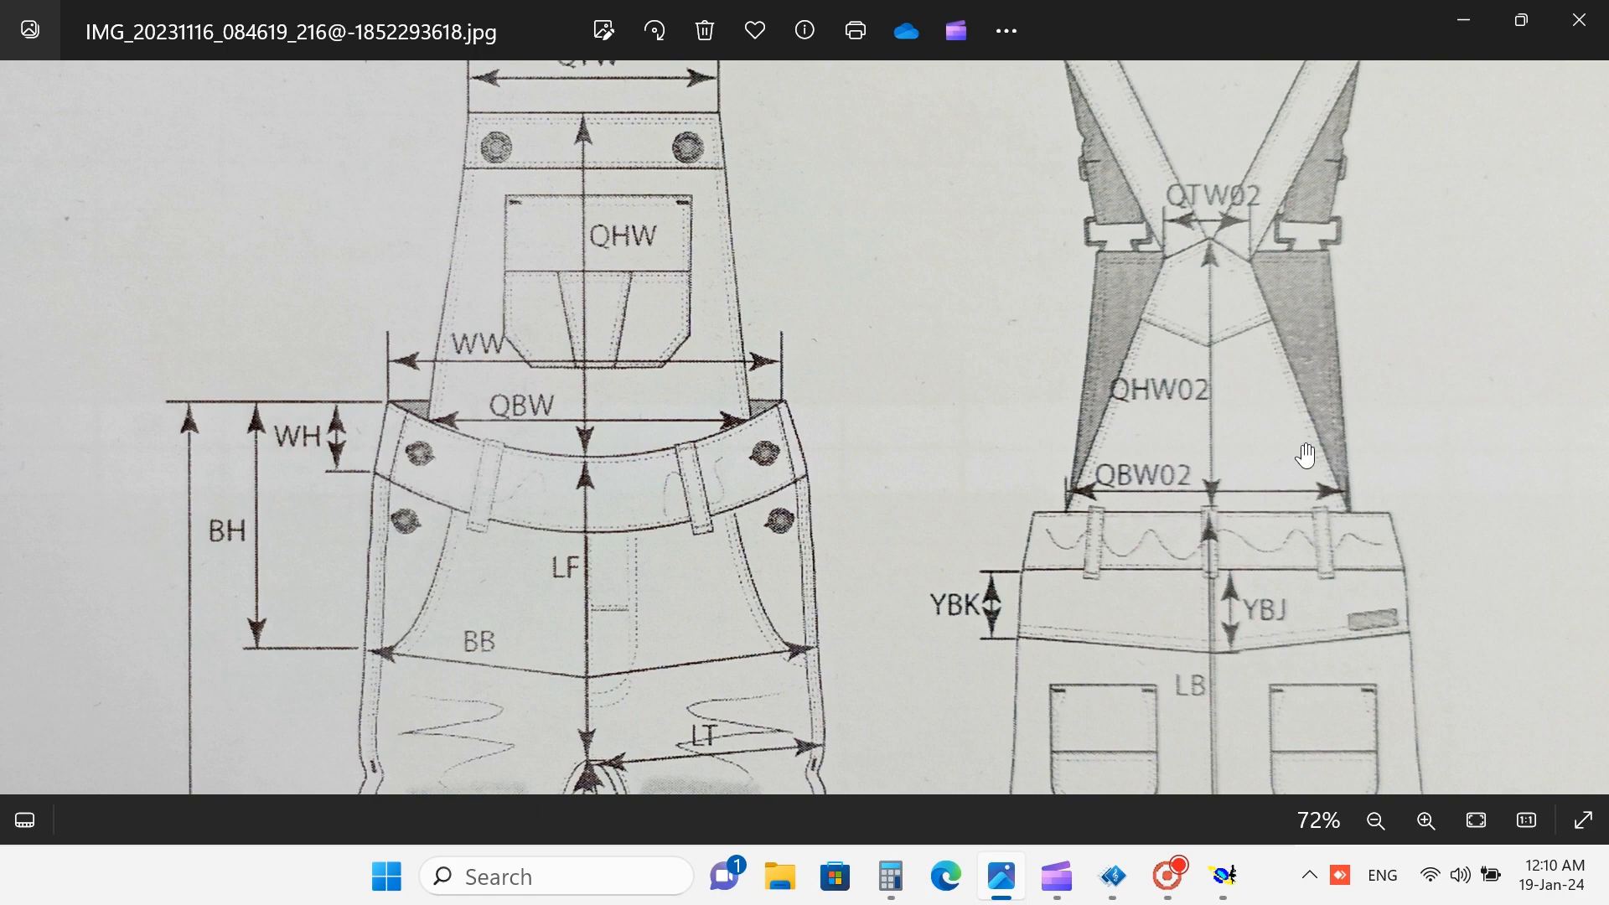
scroll(1300, 453, down, 3)
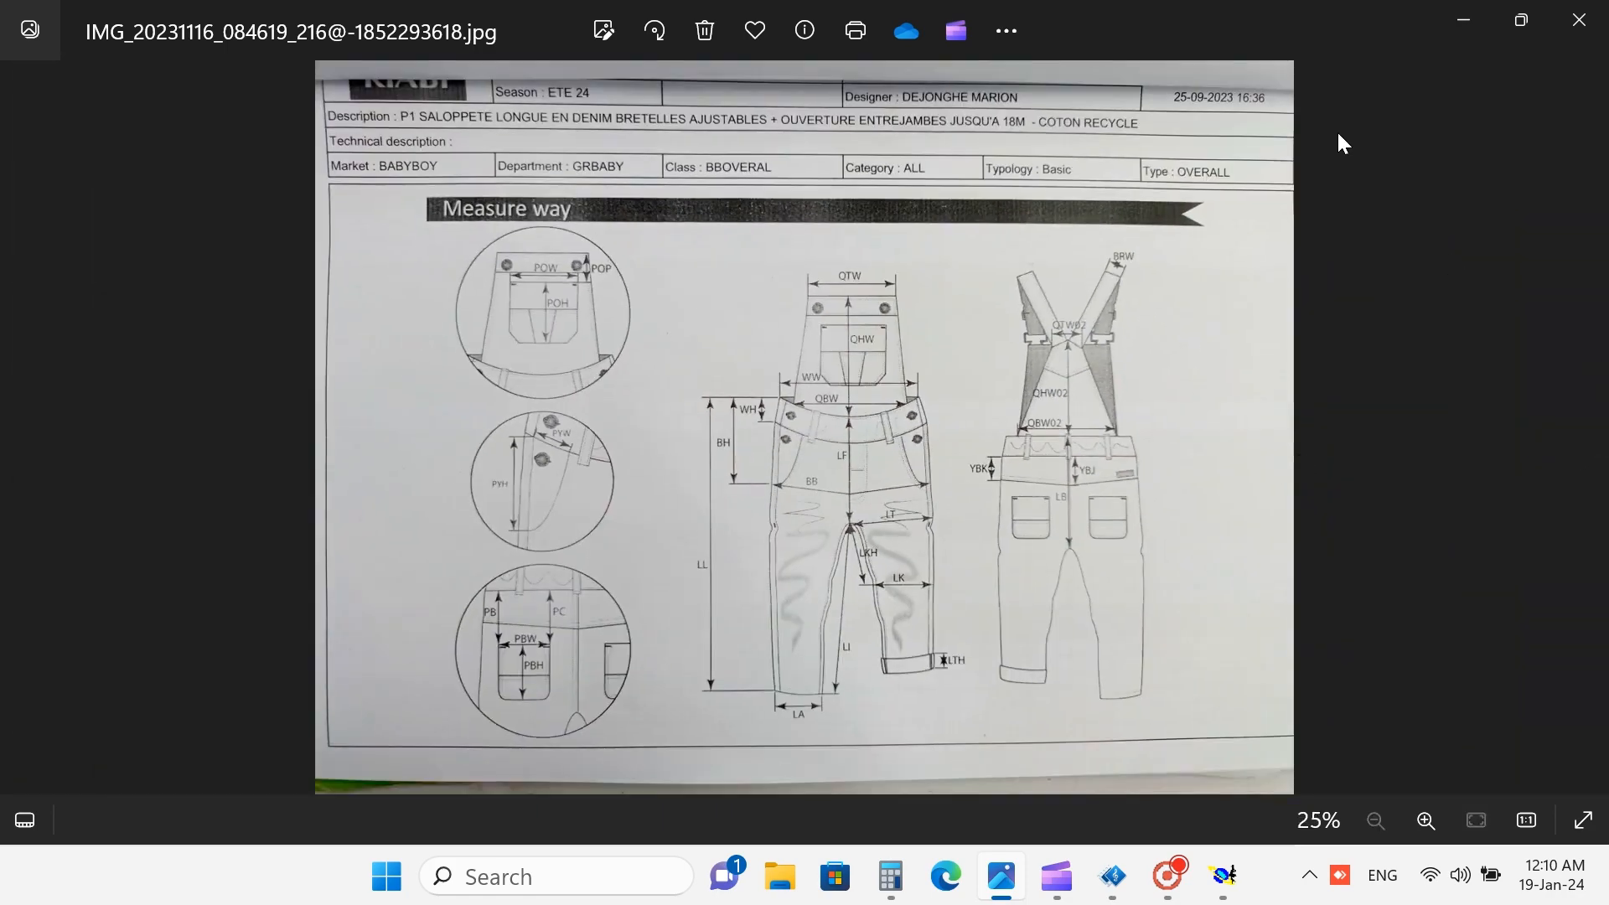
click(1465, 22)
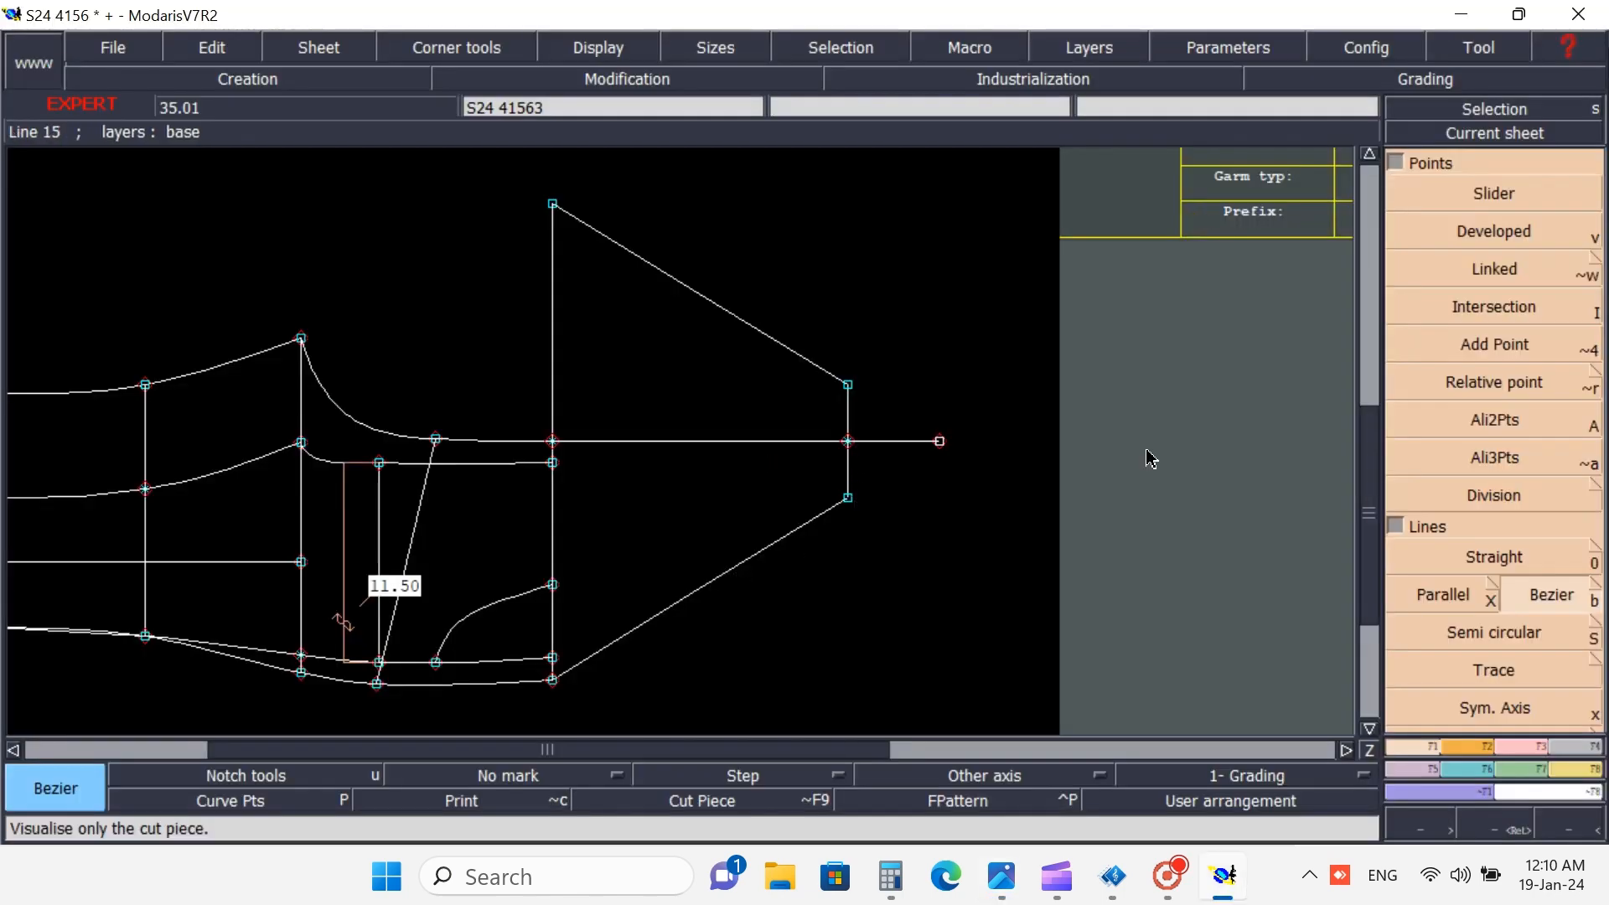
- Construct a yoke line across the centre back, parallel to the bib top line, and lengthen it past both bib side lines
click(1435, 235)
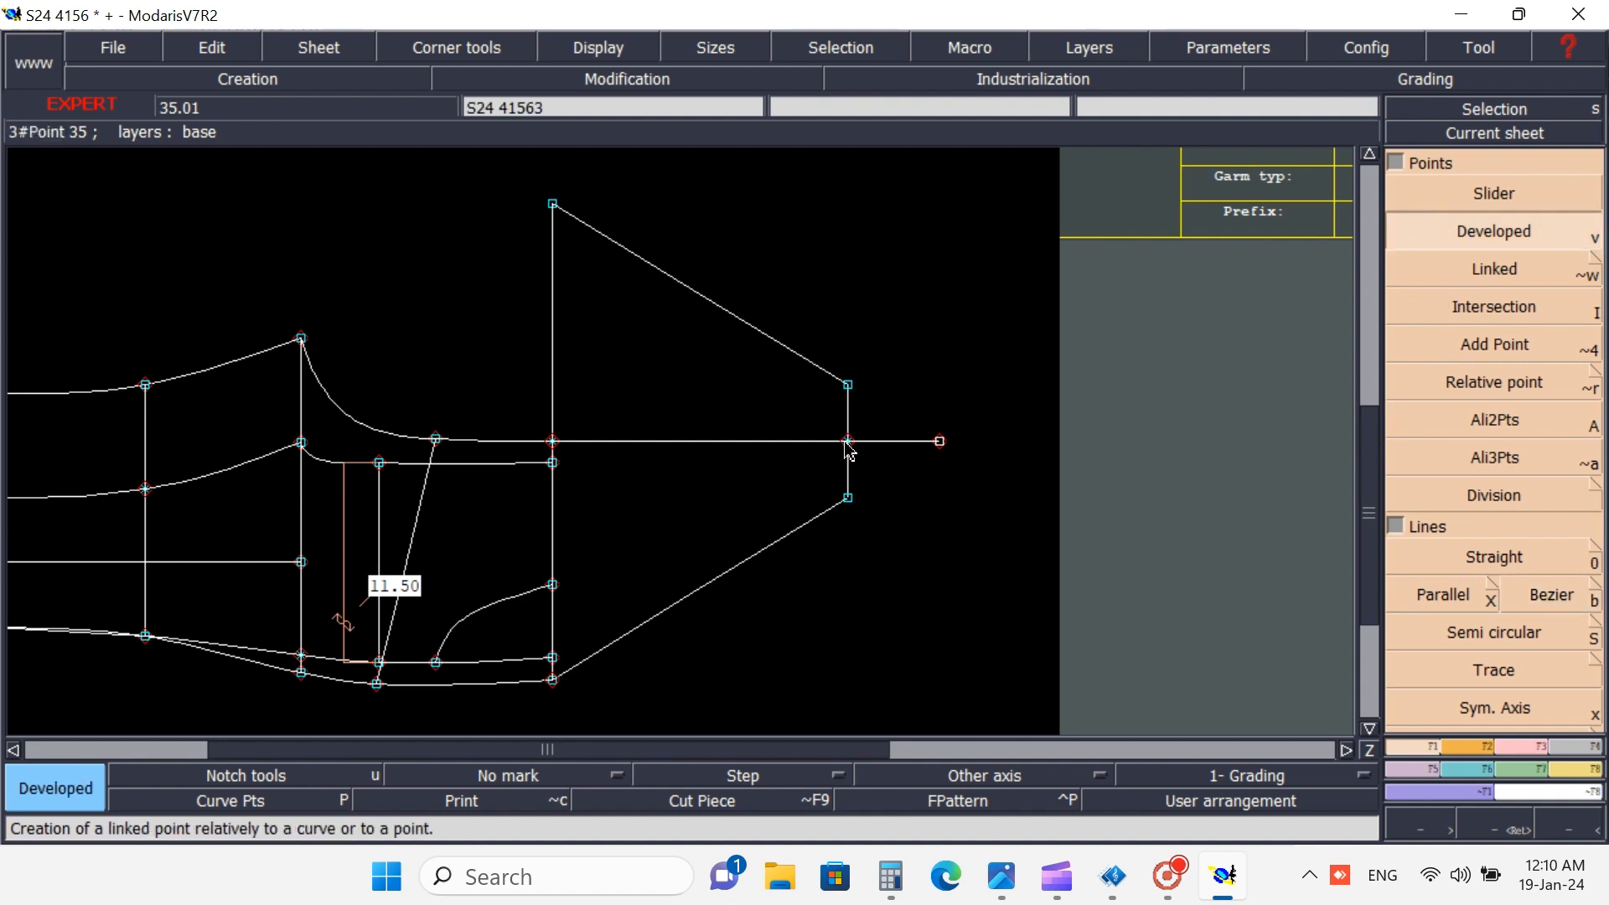
key(ctrl+z)
key(ctrl+z)
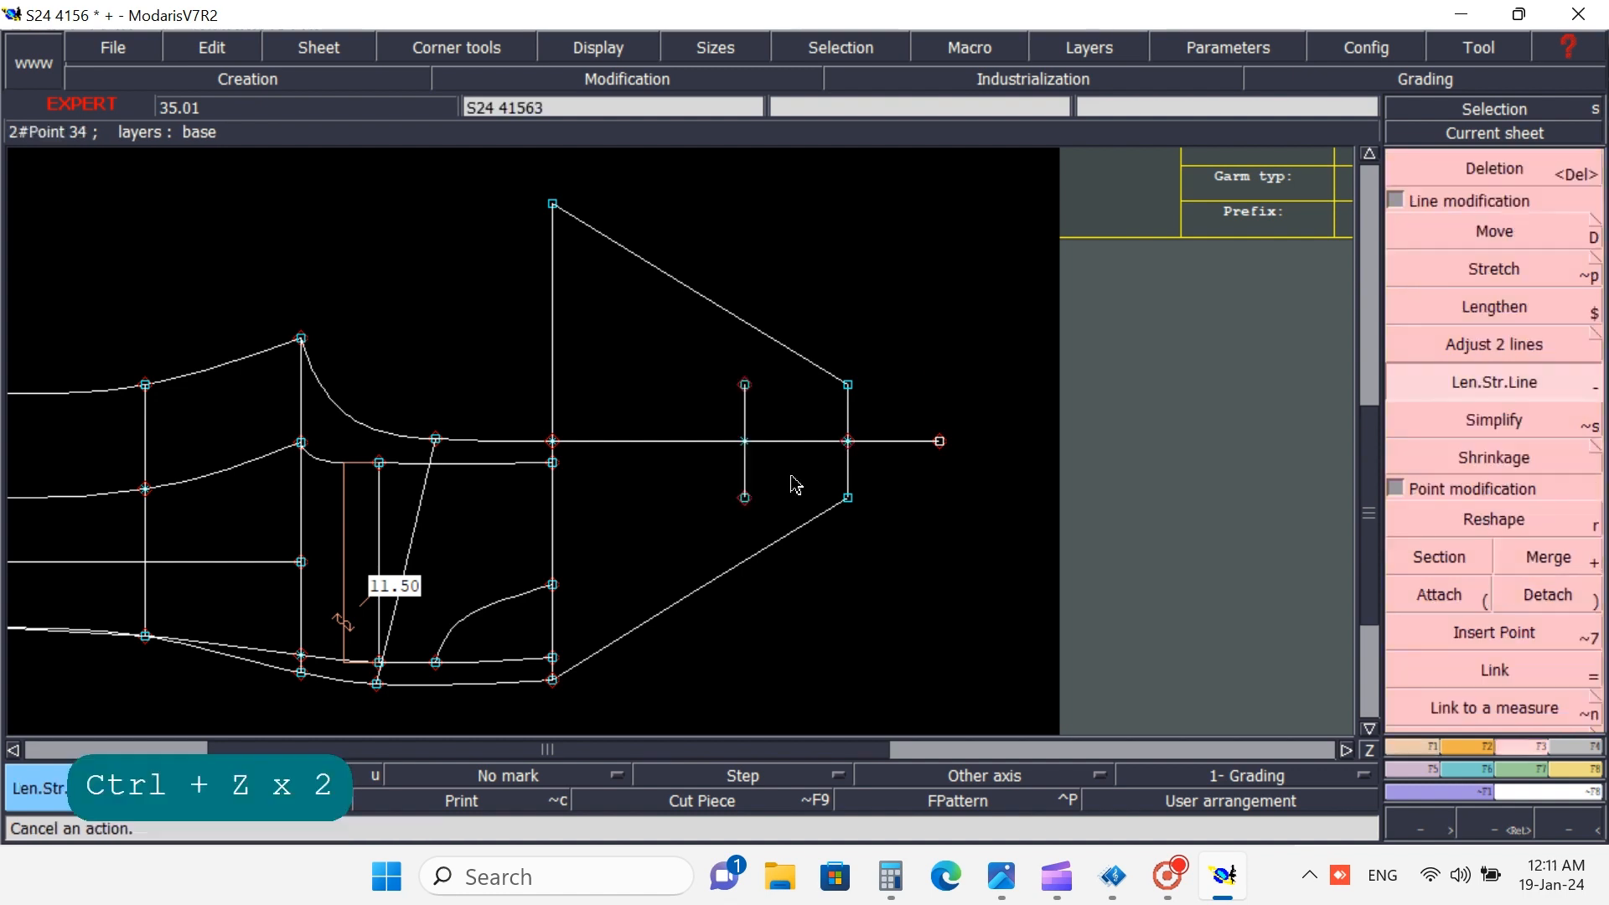
key(ctrl+w)
key(ctrl+w)
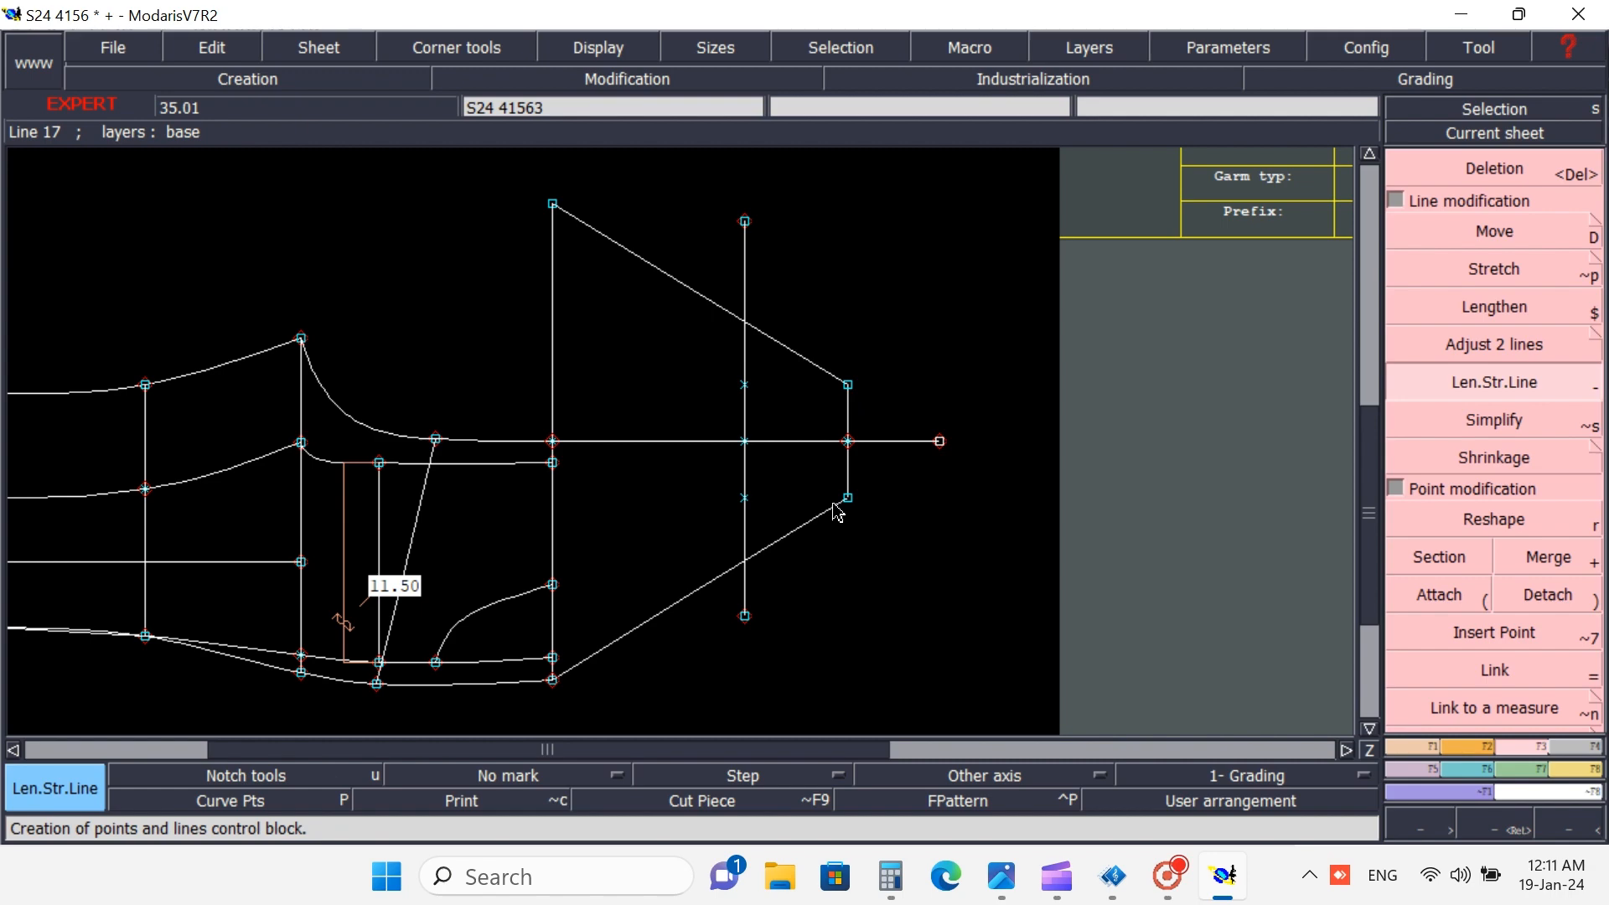
- Start moving the lower end point of the bib top line with ShiftX 0.00 cm and ShiftY -0.50 cm
click(1497, 235)
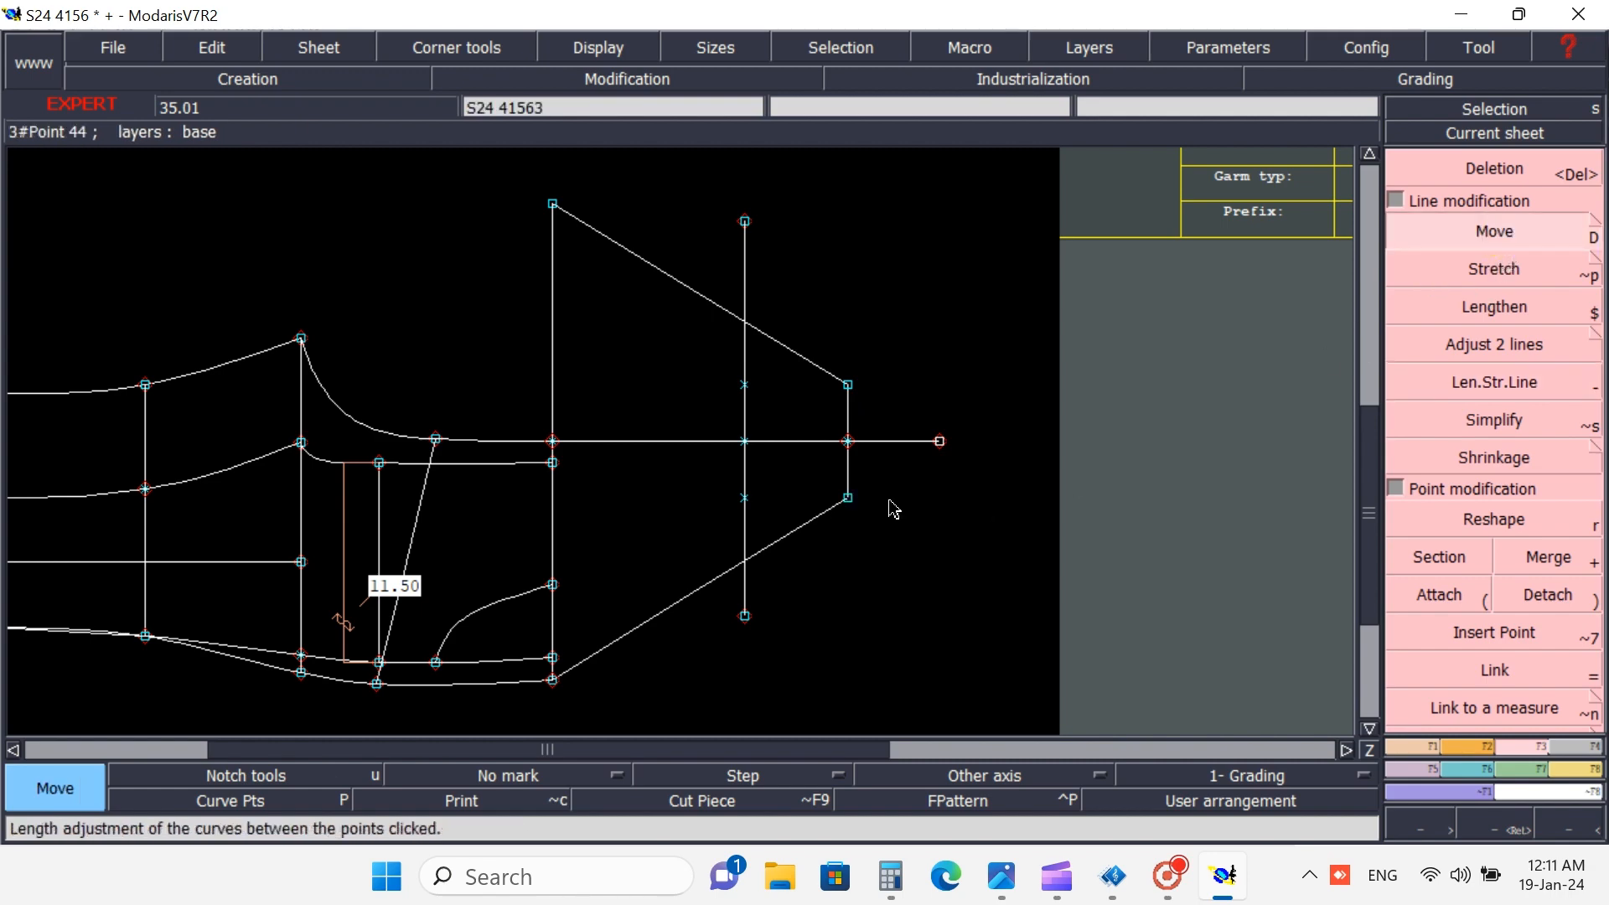
click(849, 498)
click(848, 498)
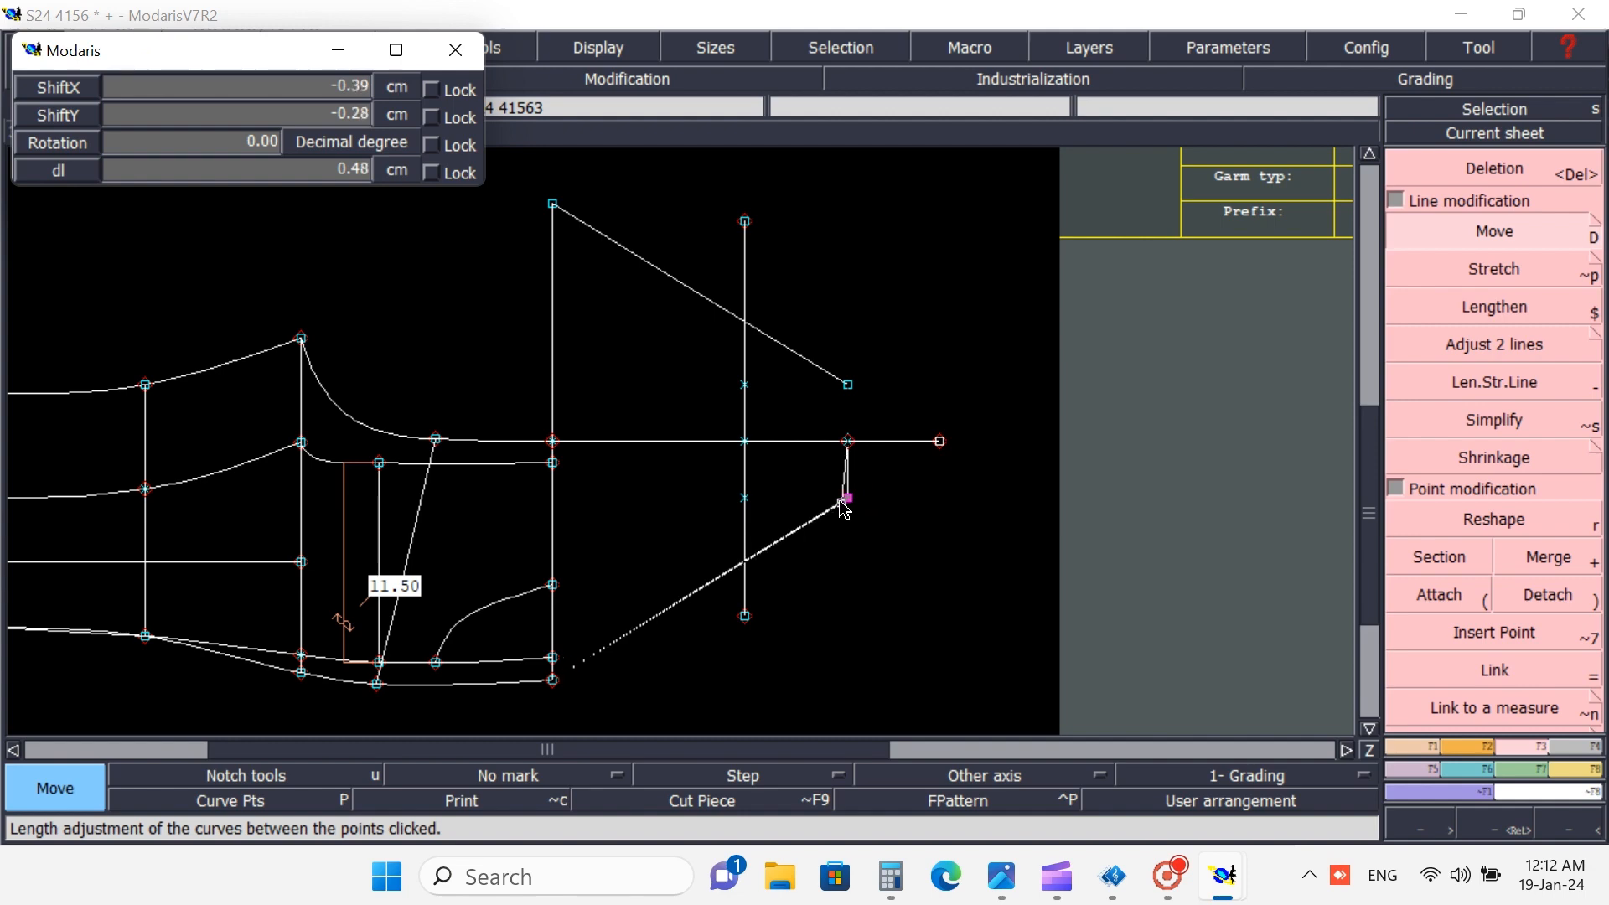
key(Up)
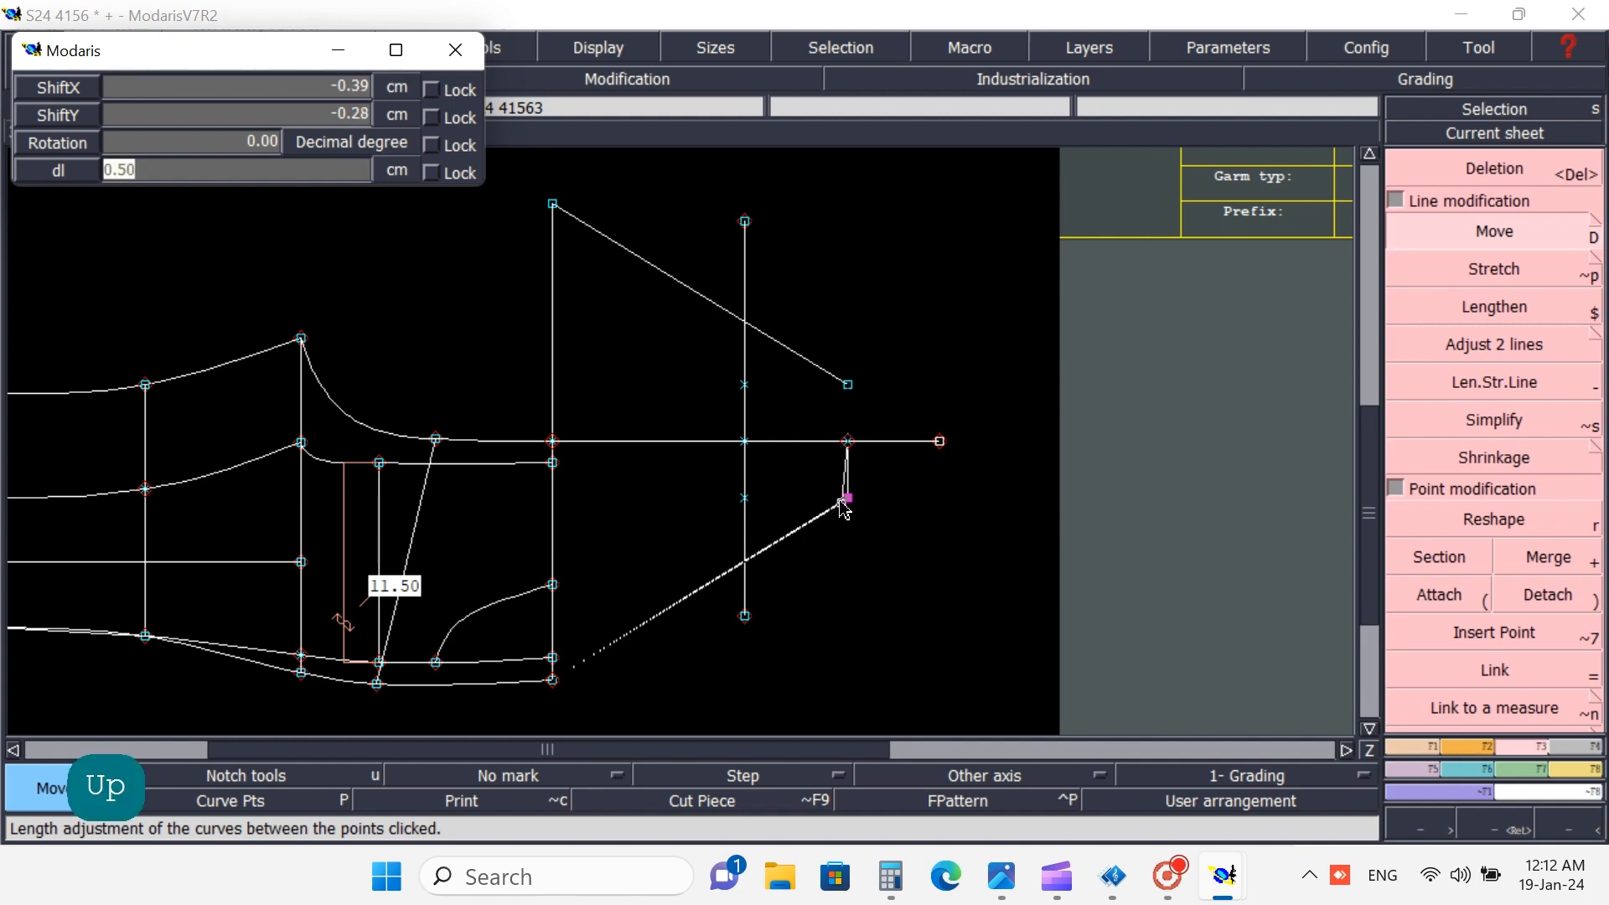
key(Up)
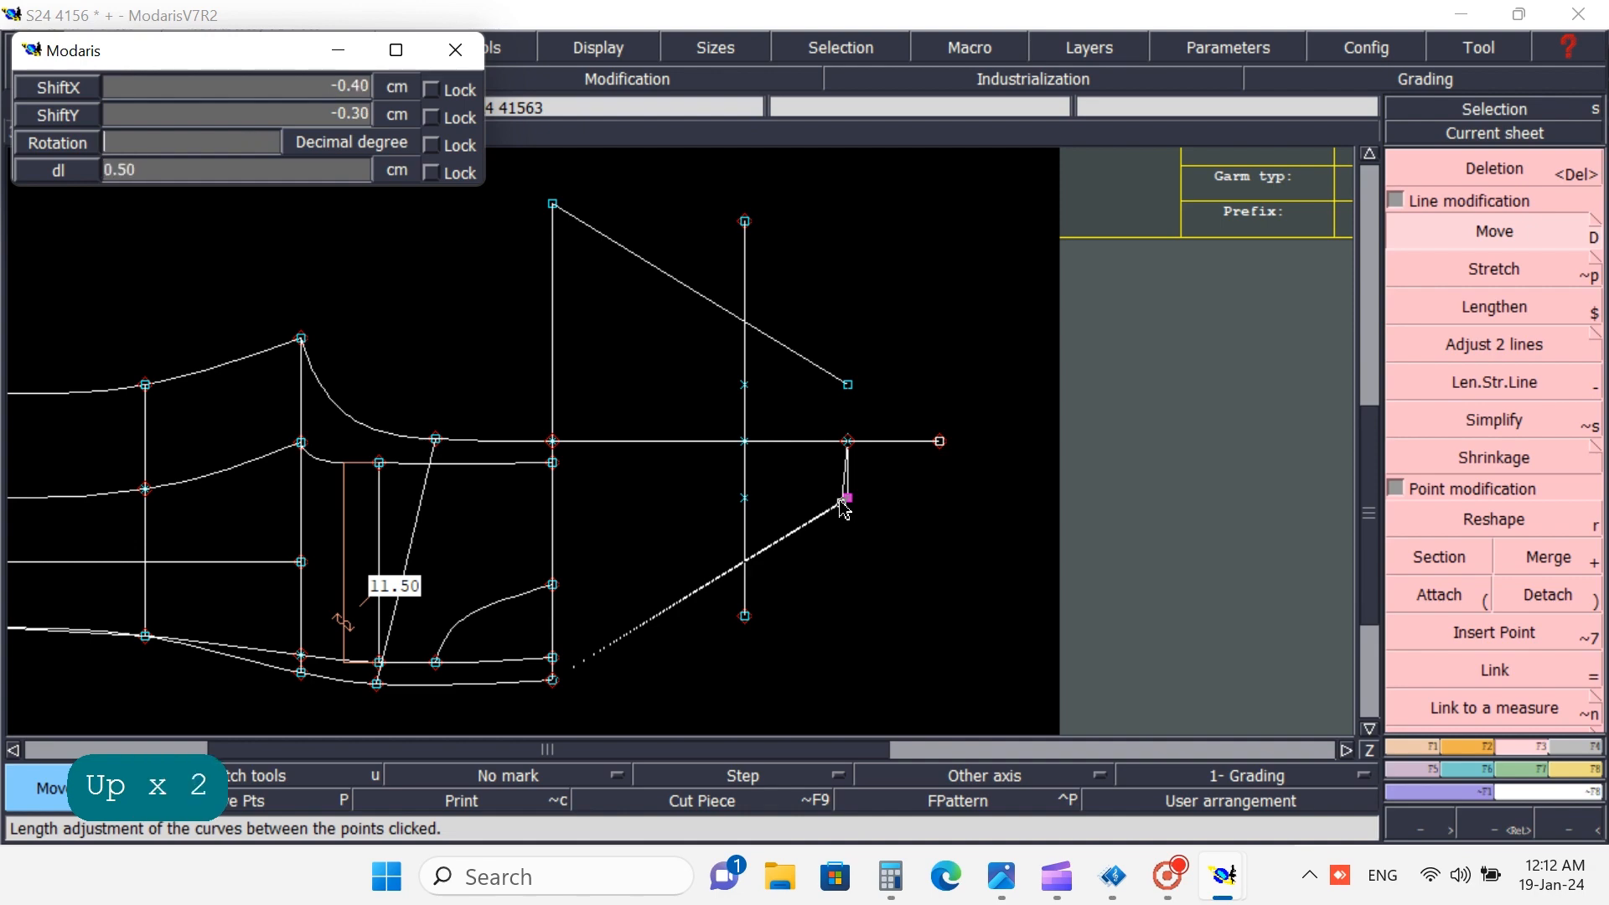
key(Up)
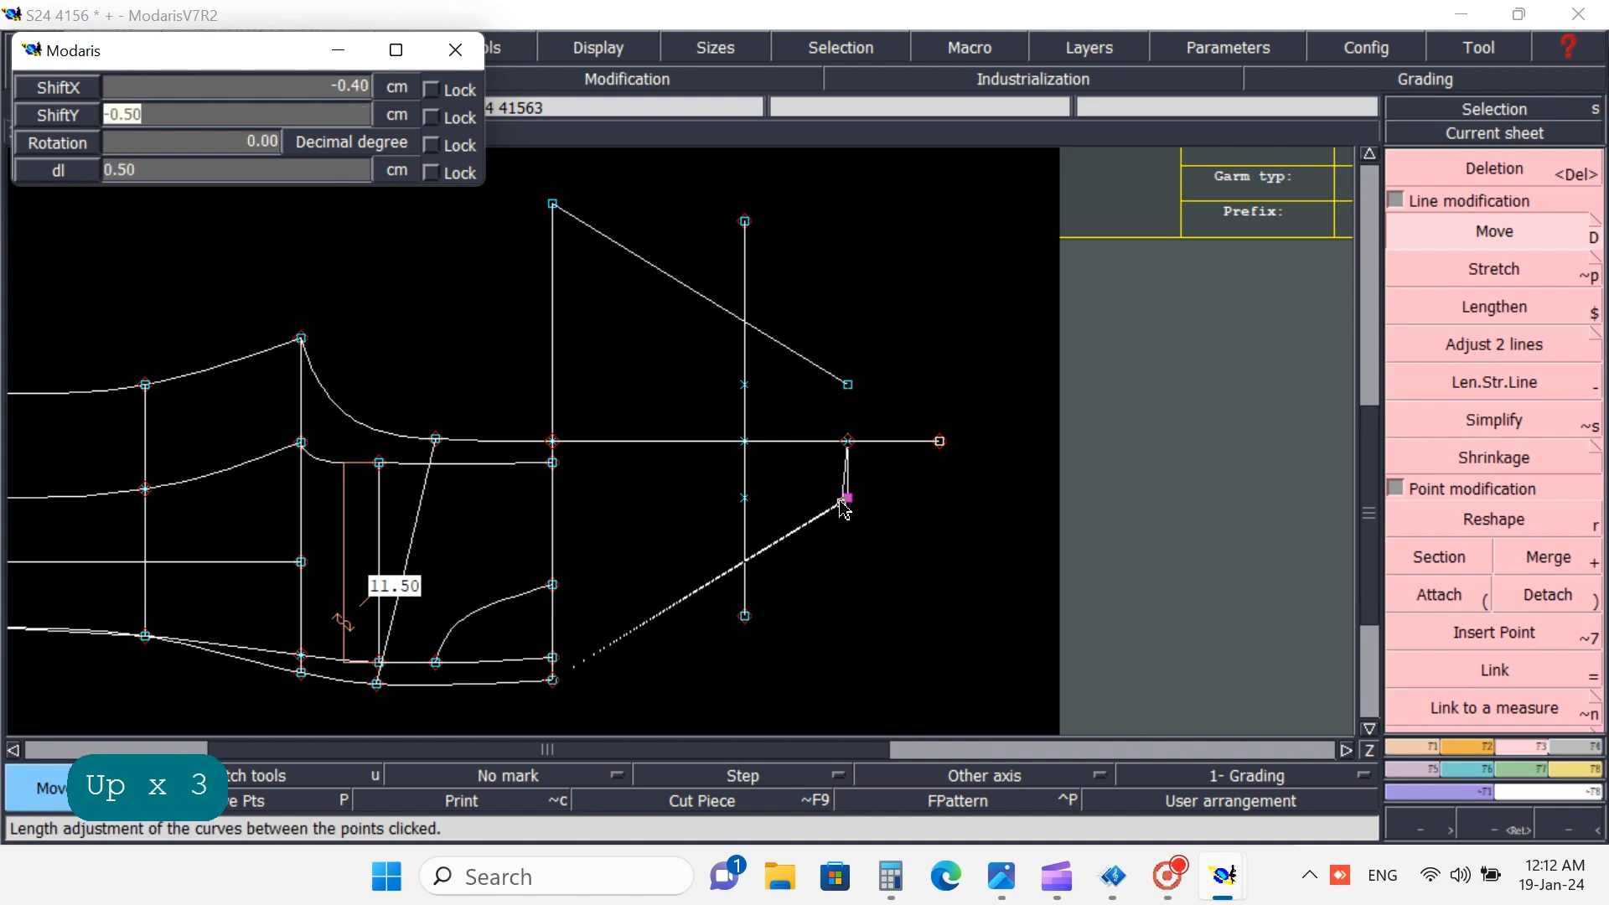
key(Up)
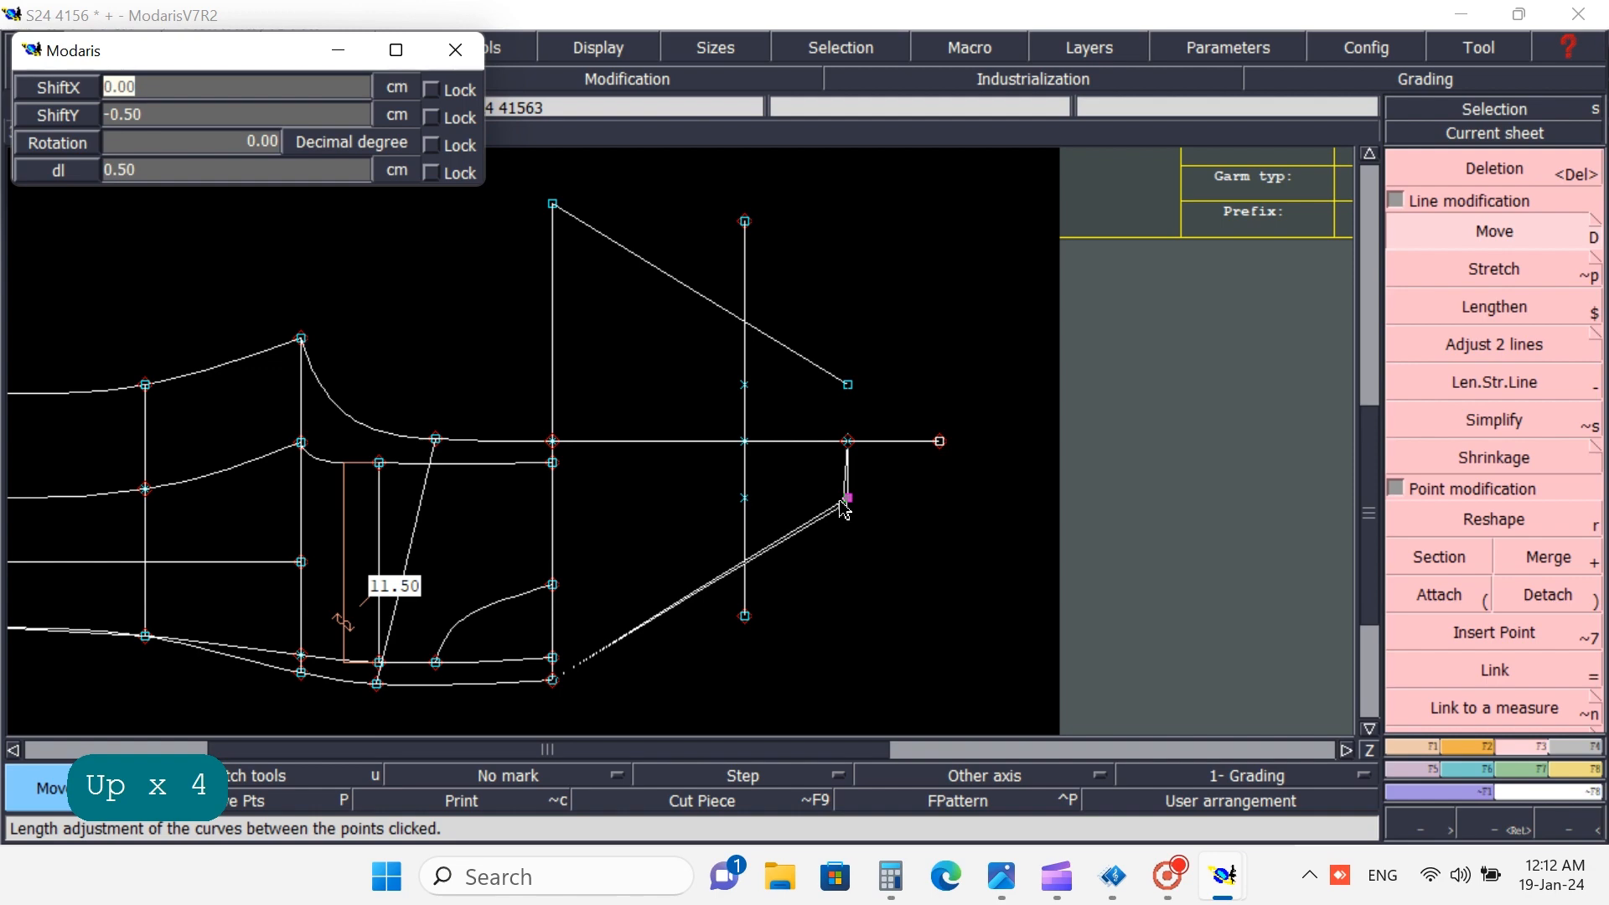
- Move the lower end point of the bib top line with ShiftX -0.50 cm and ShiftY 0.00 cm
key(Down)
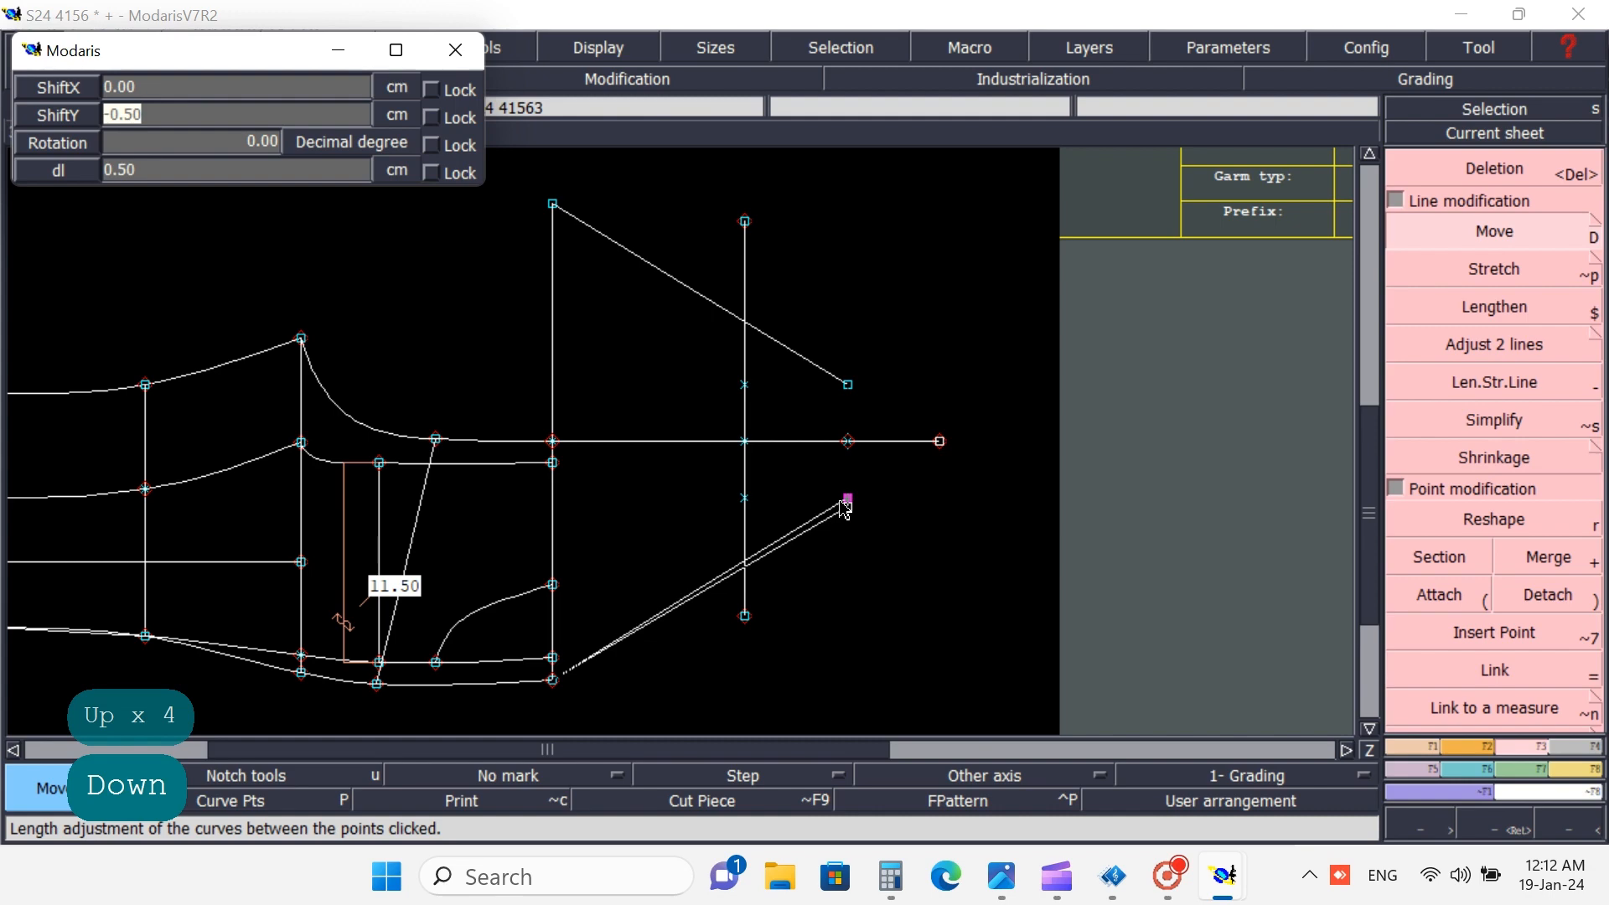
text(0)
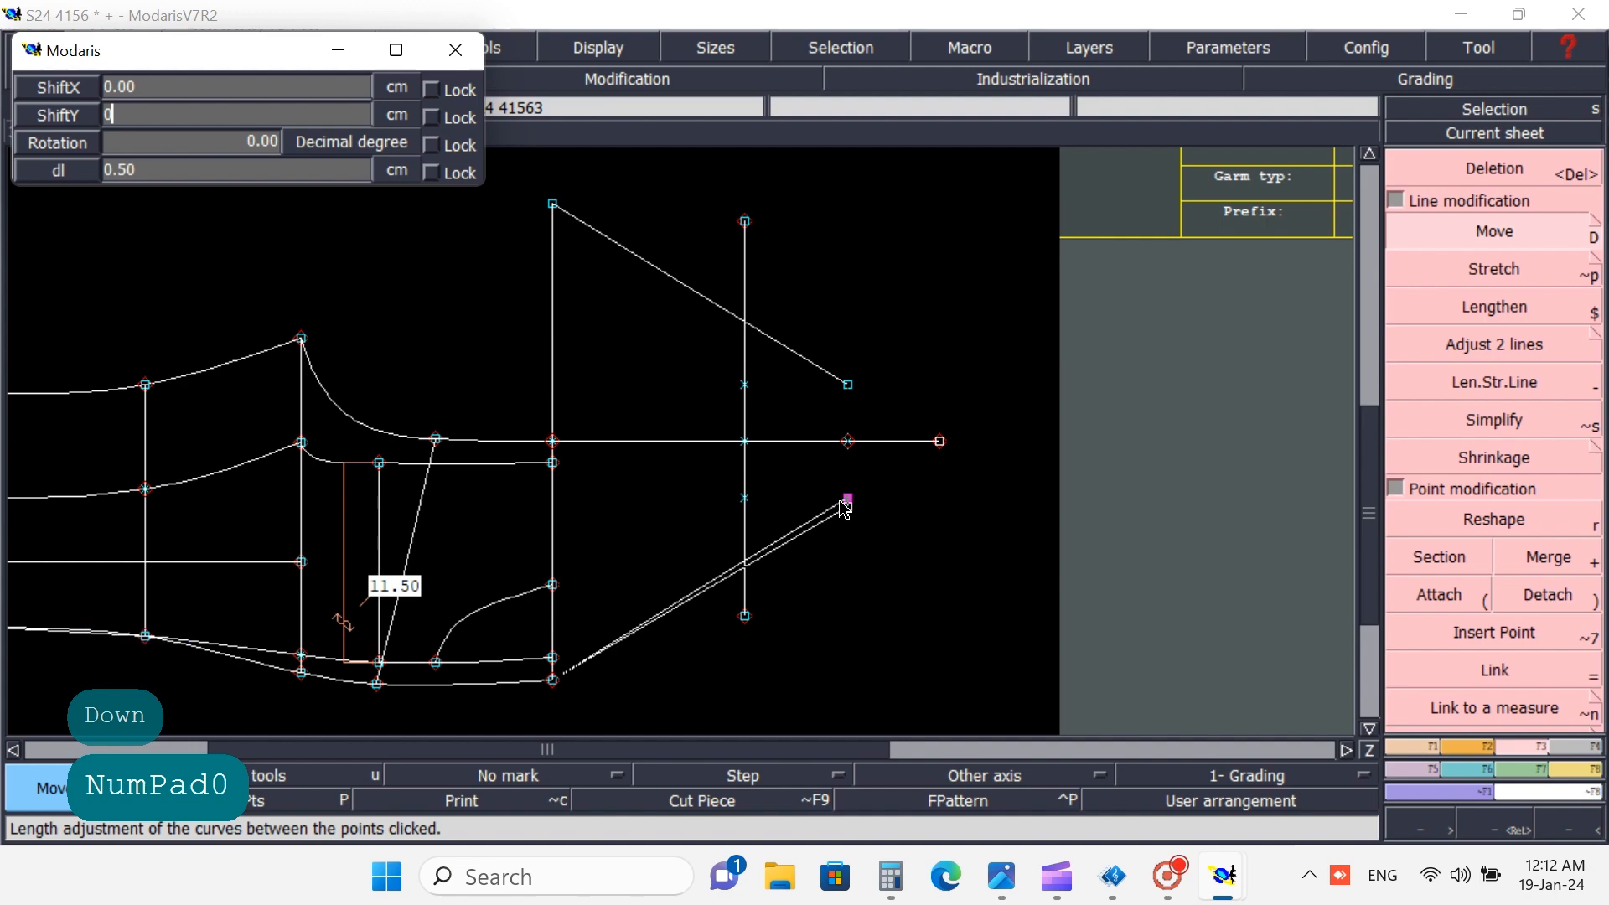
key(Up)
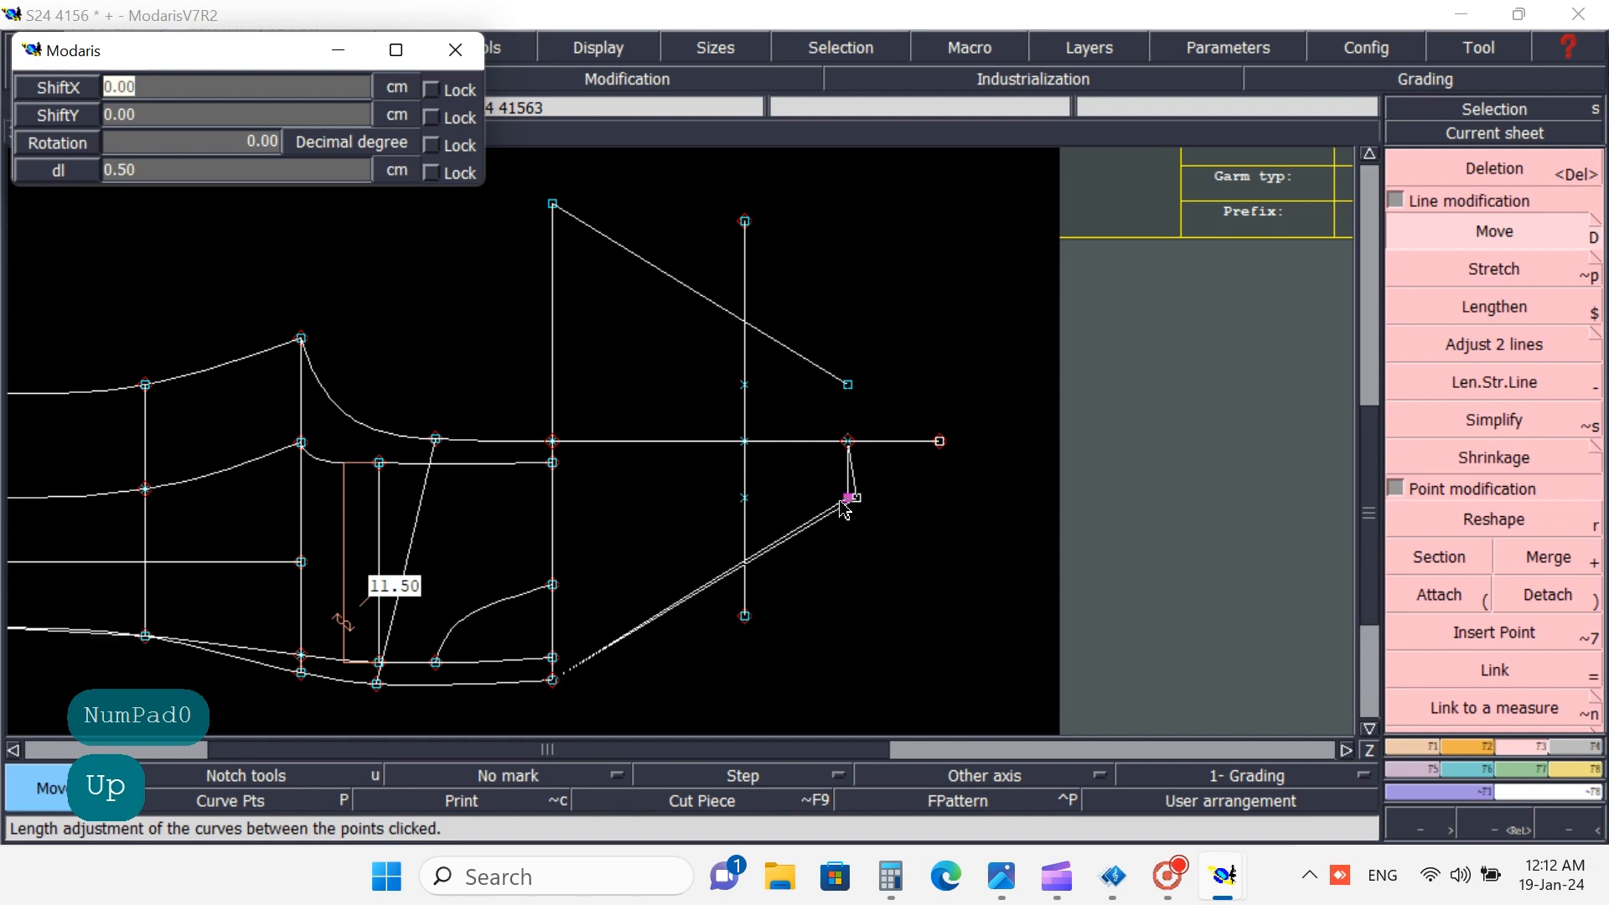
text(-)
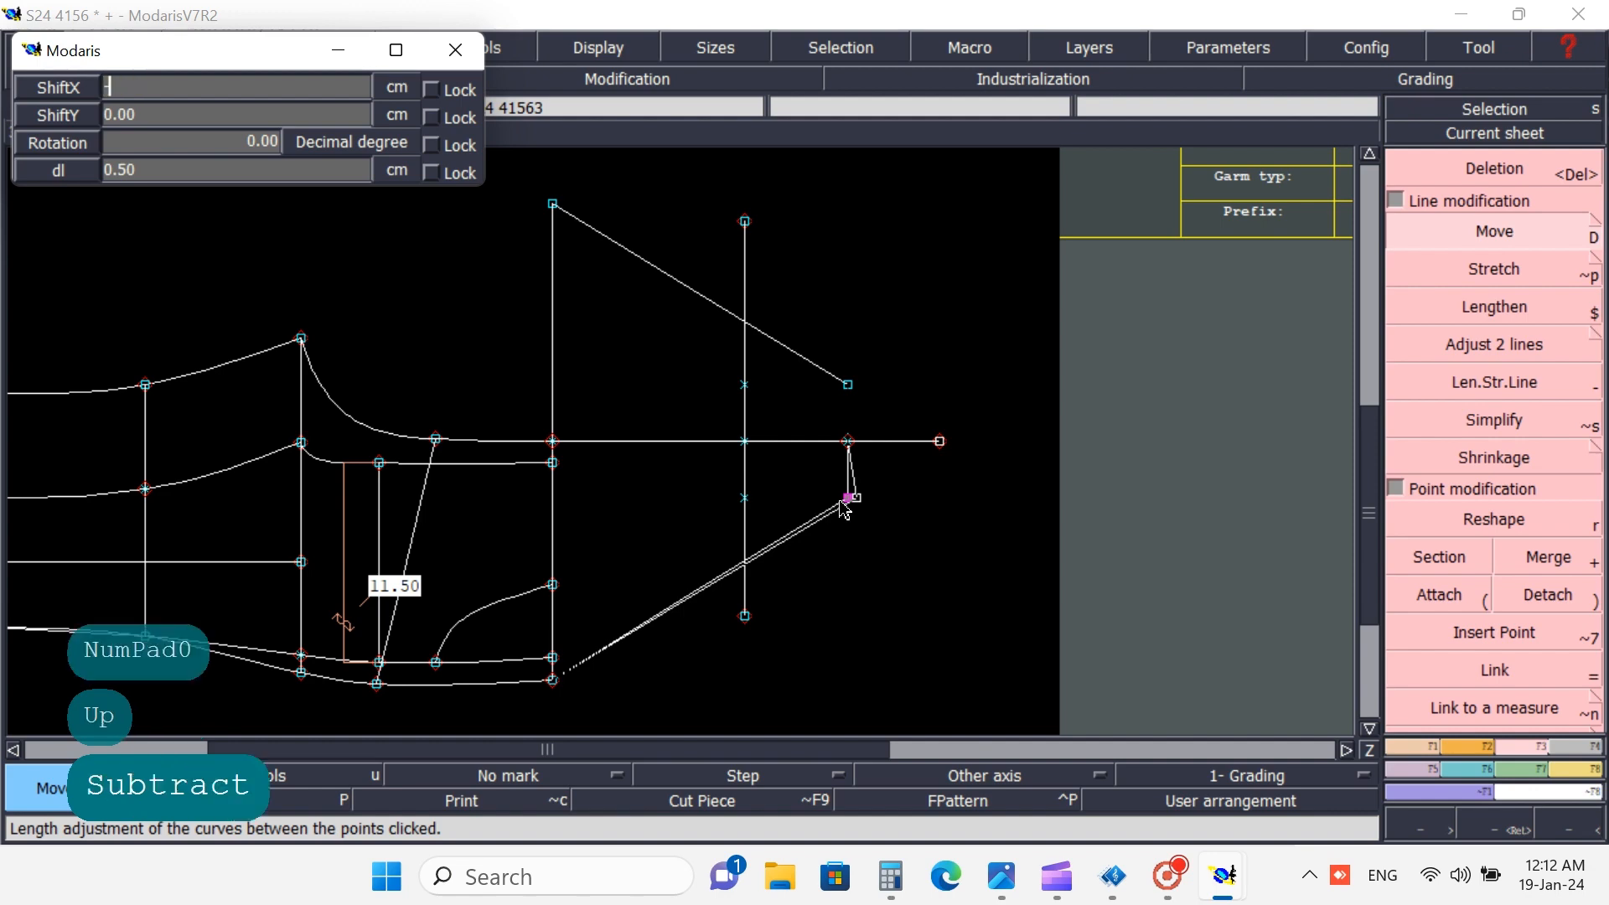
text(.5)
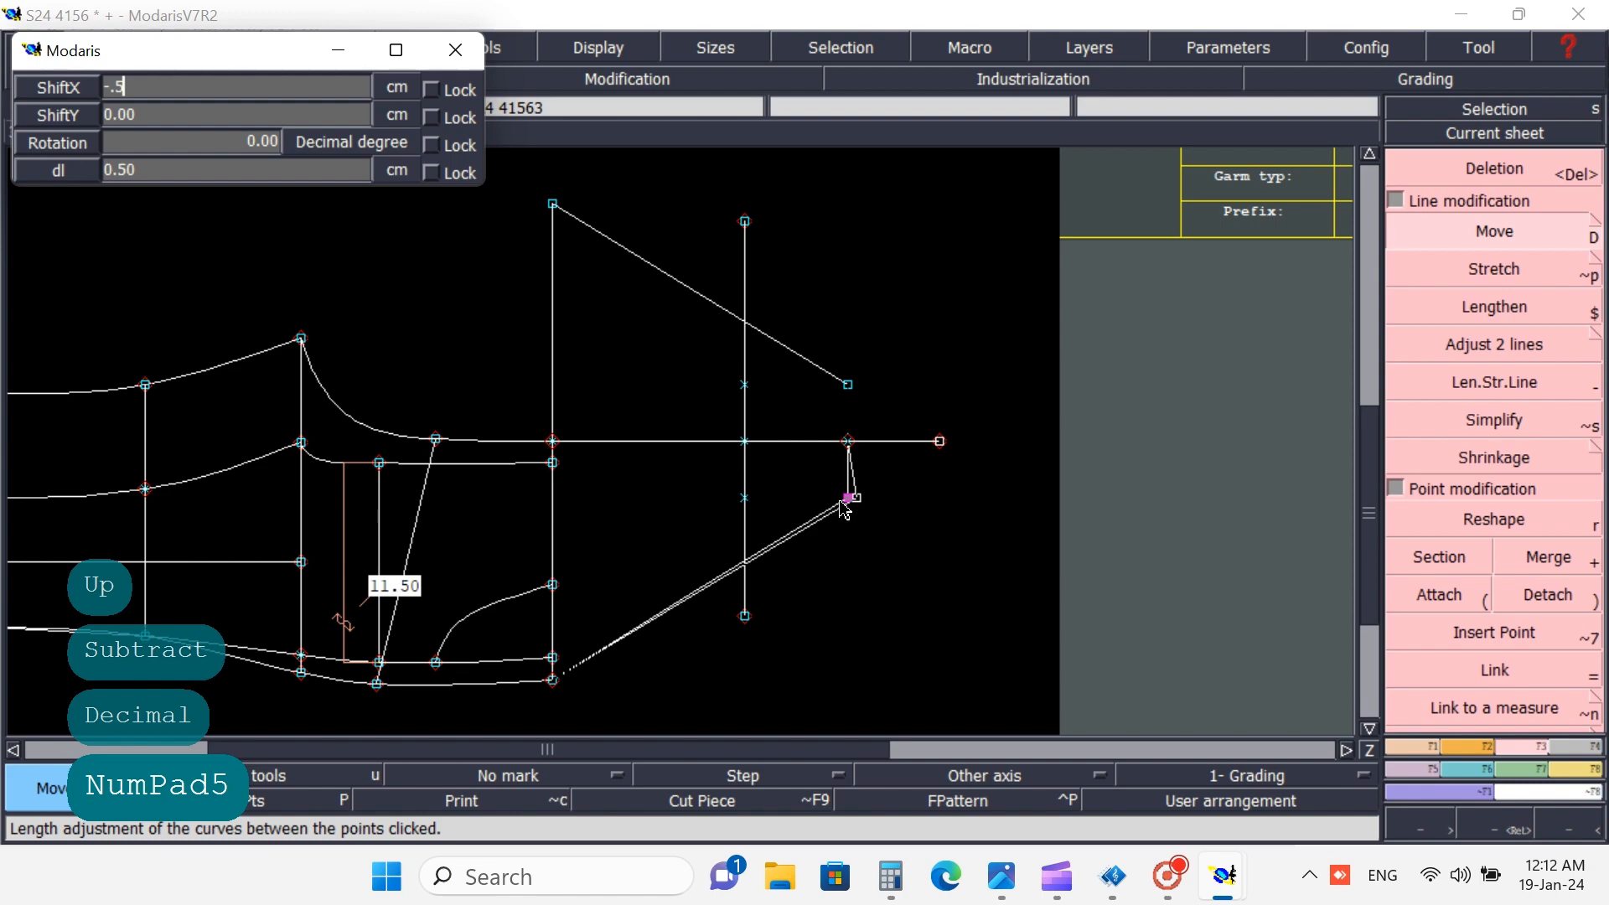
key(Return)
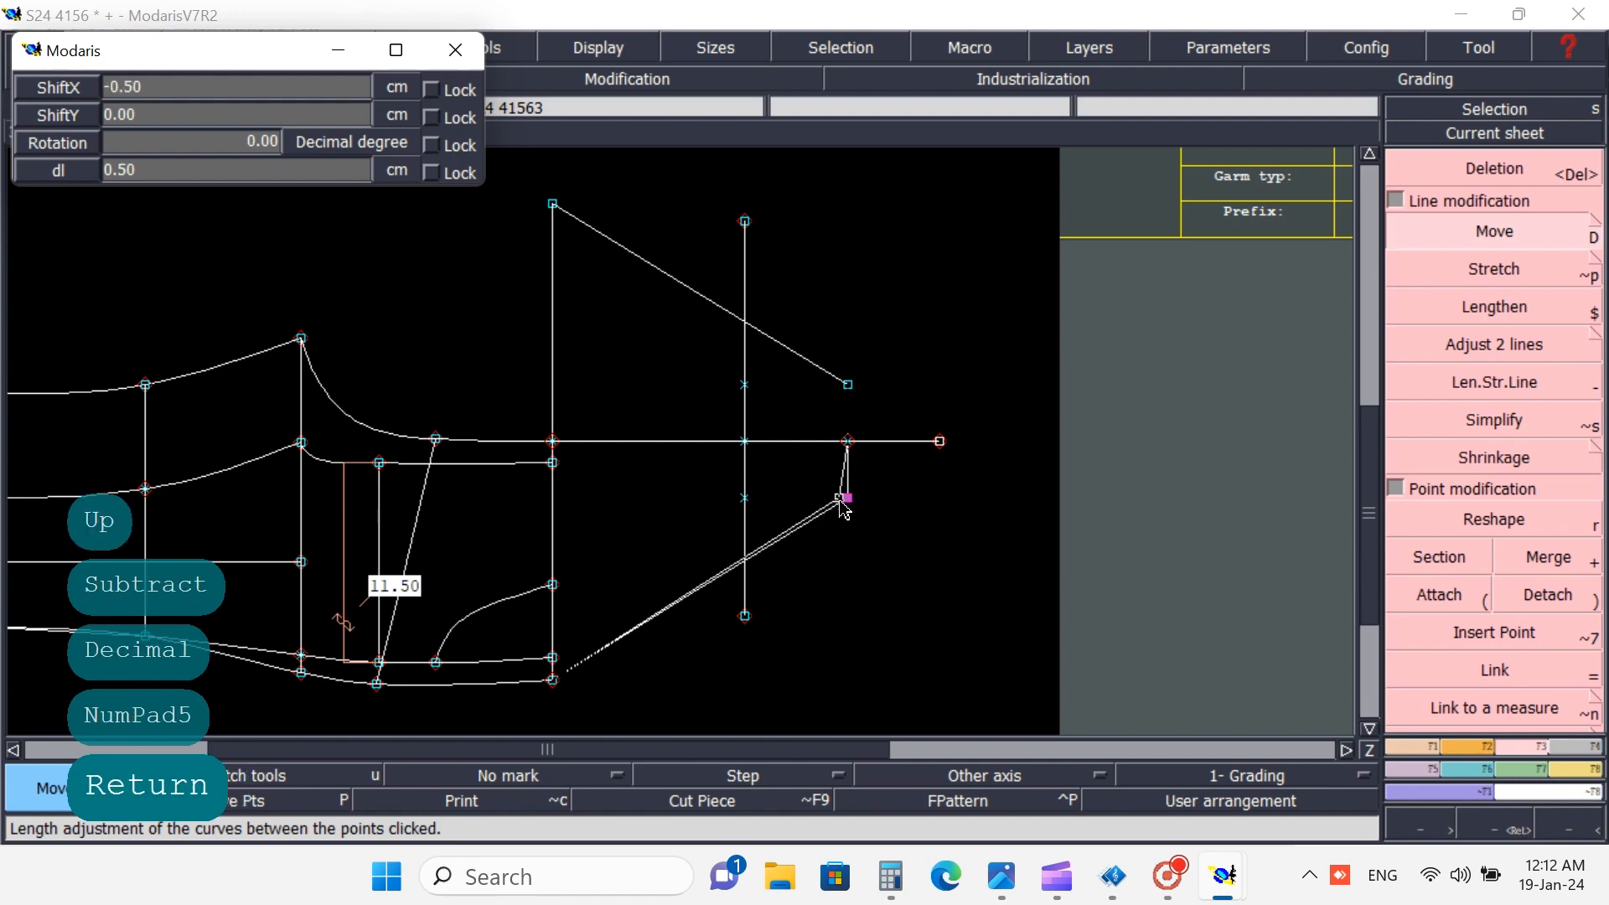
click(887, 501)
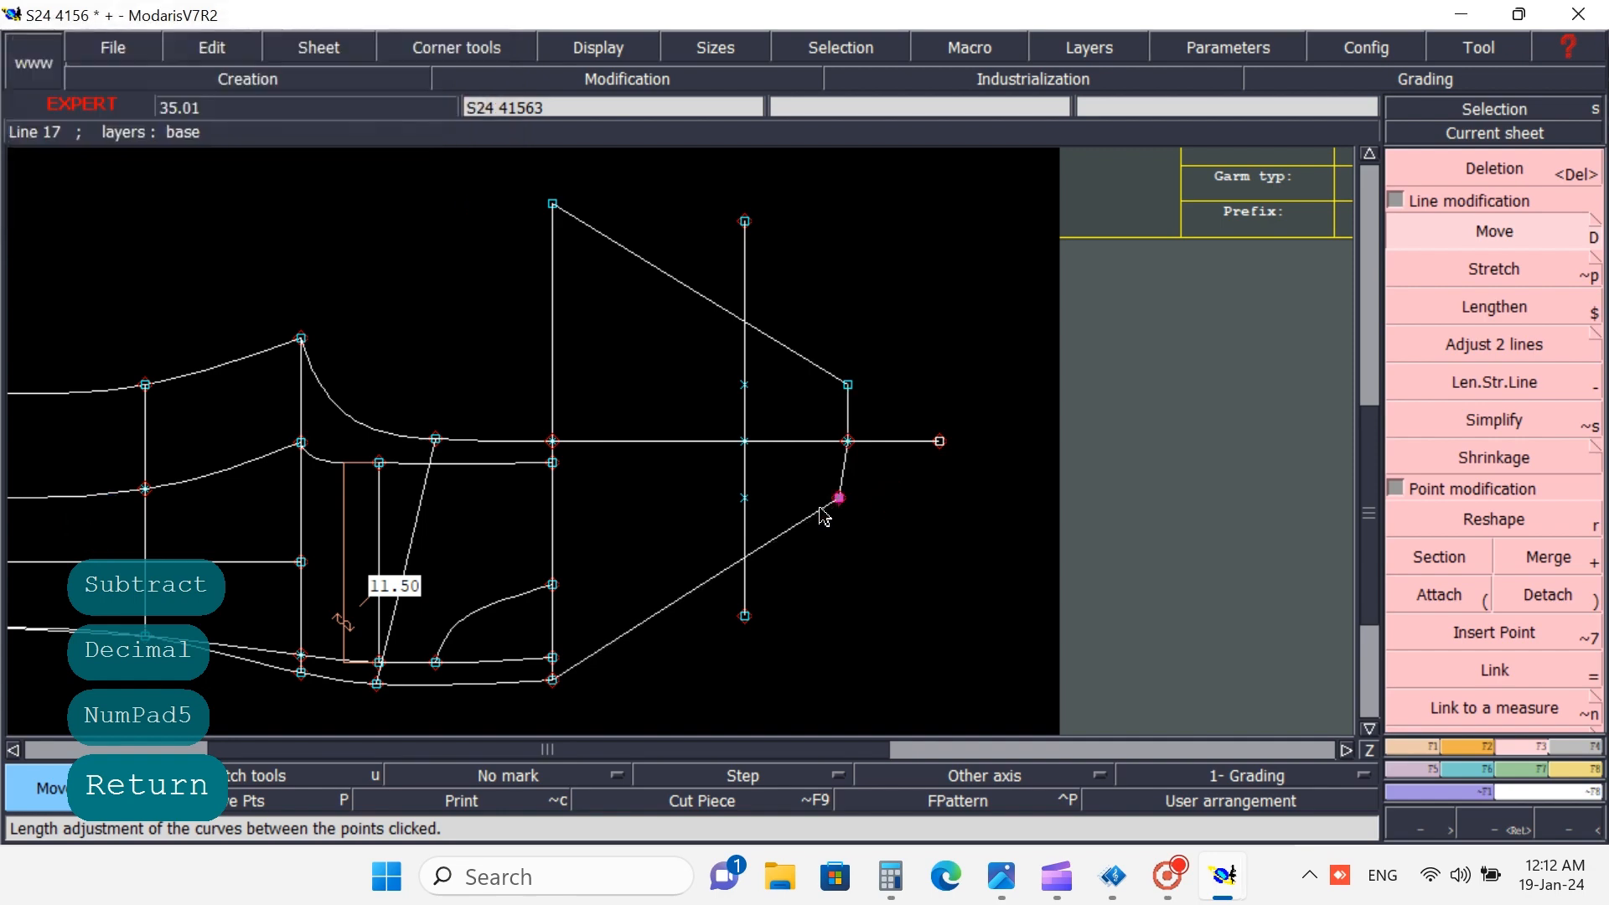
- Move the upper end point of the bib top line with the same ShiftX of -0.50 cm and ShiftY of 0.00 cm
click(849, 387)
key(Up)
key(Up)
key(Up)
key(Up)
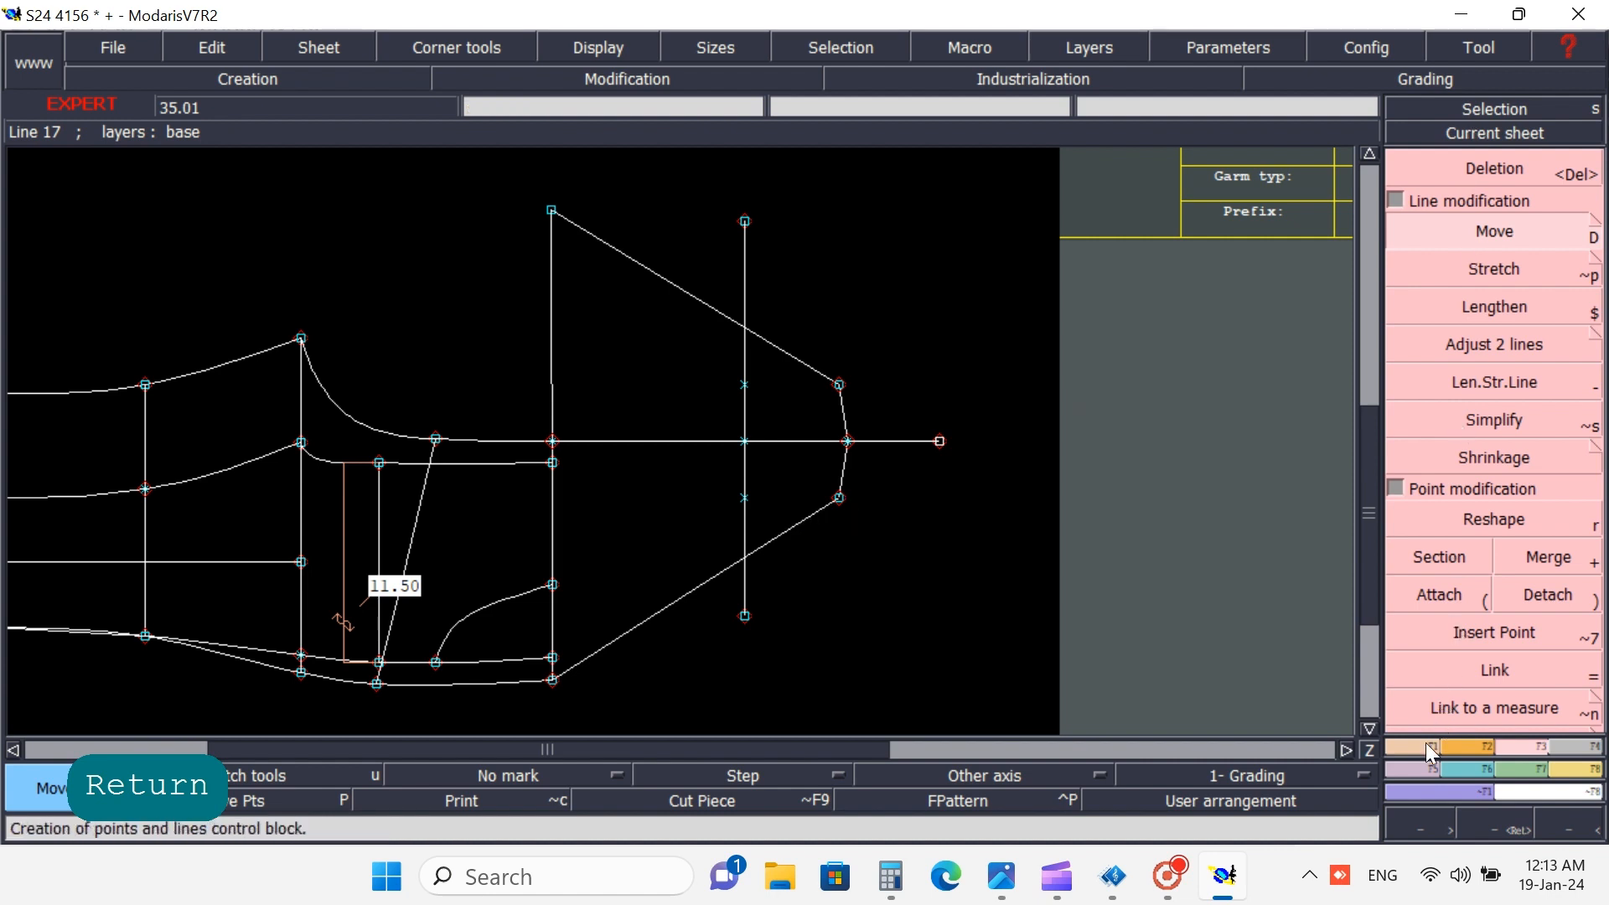
- Try to place a developed point from the lower bib corner with a curve length of 4.00 cm, and undo it
click(1509, 233)
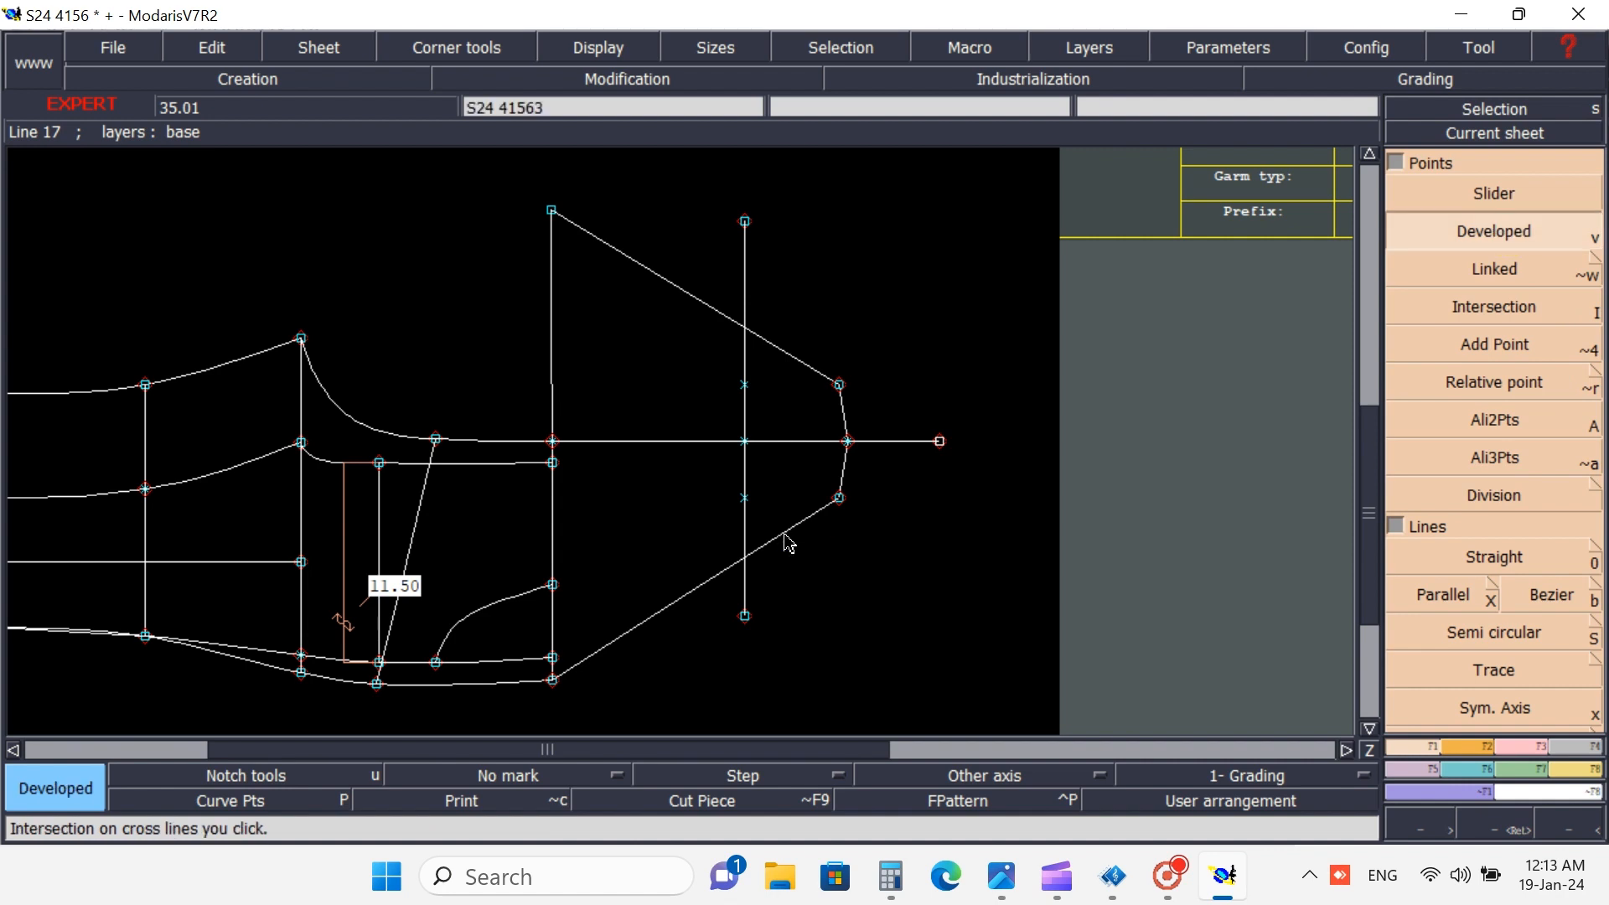
click(838, 497)
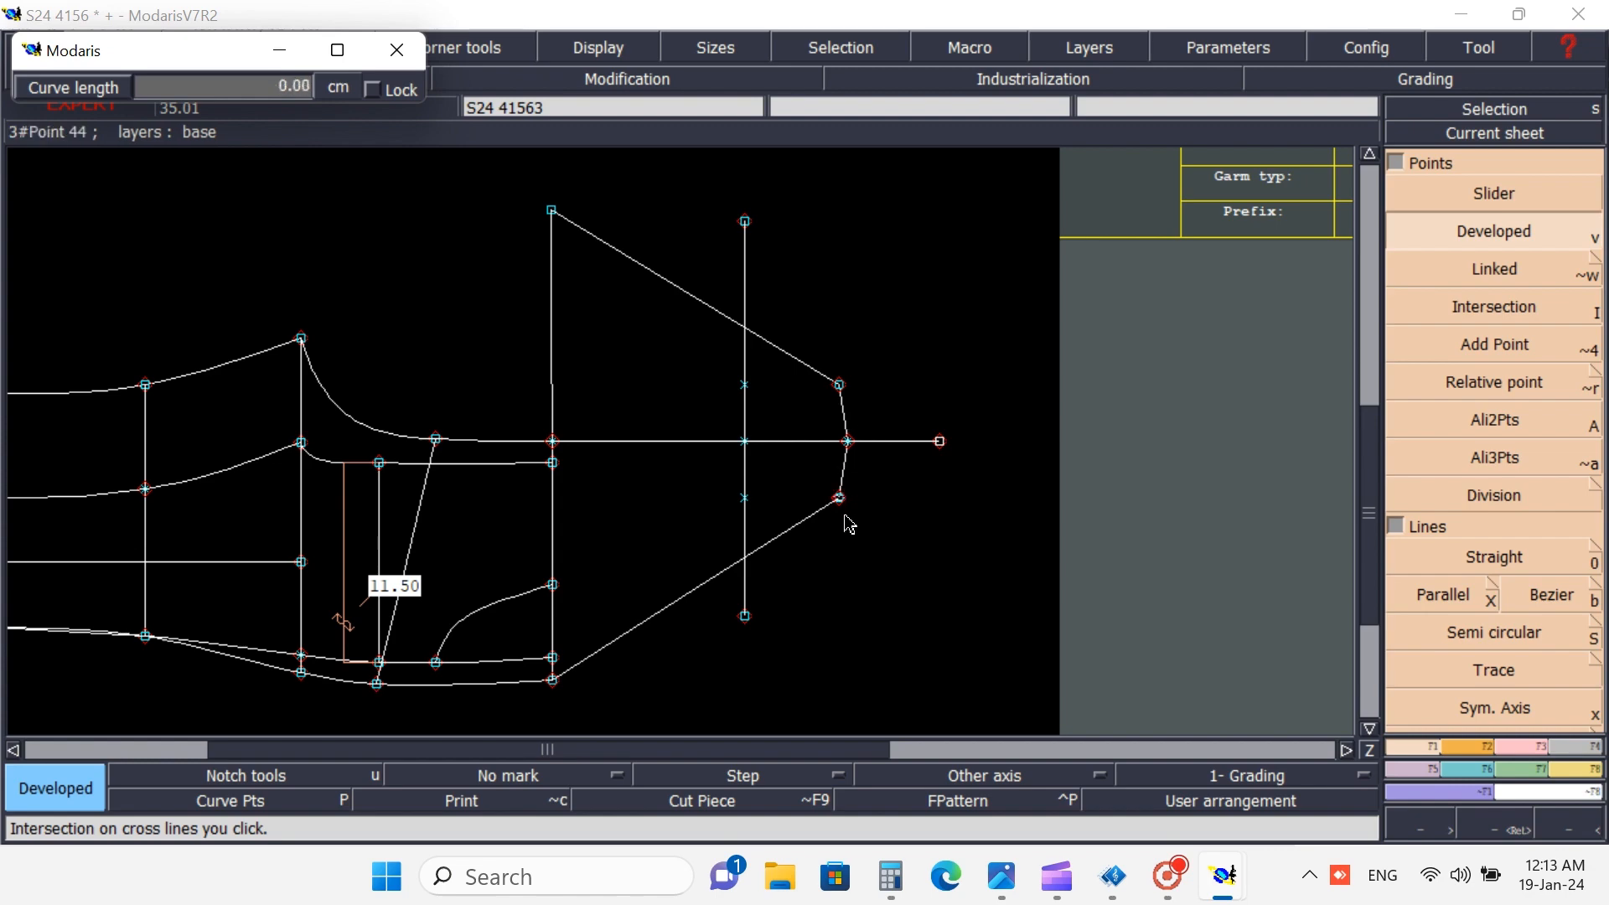
key(space)
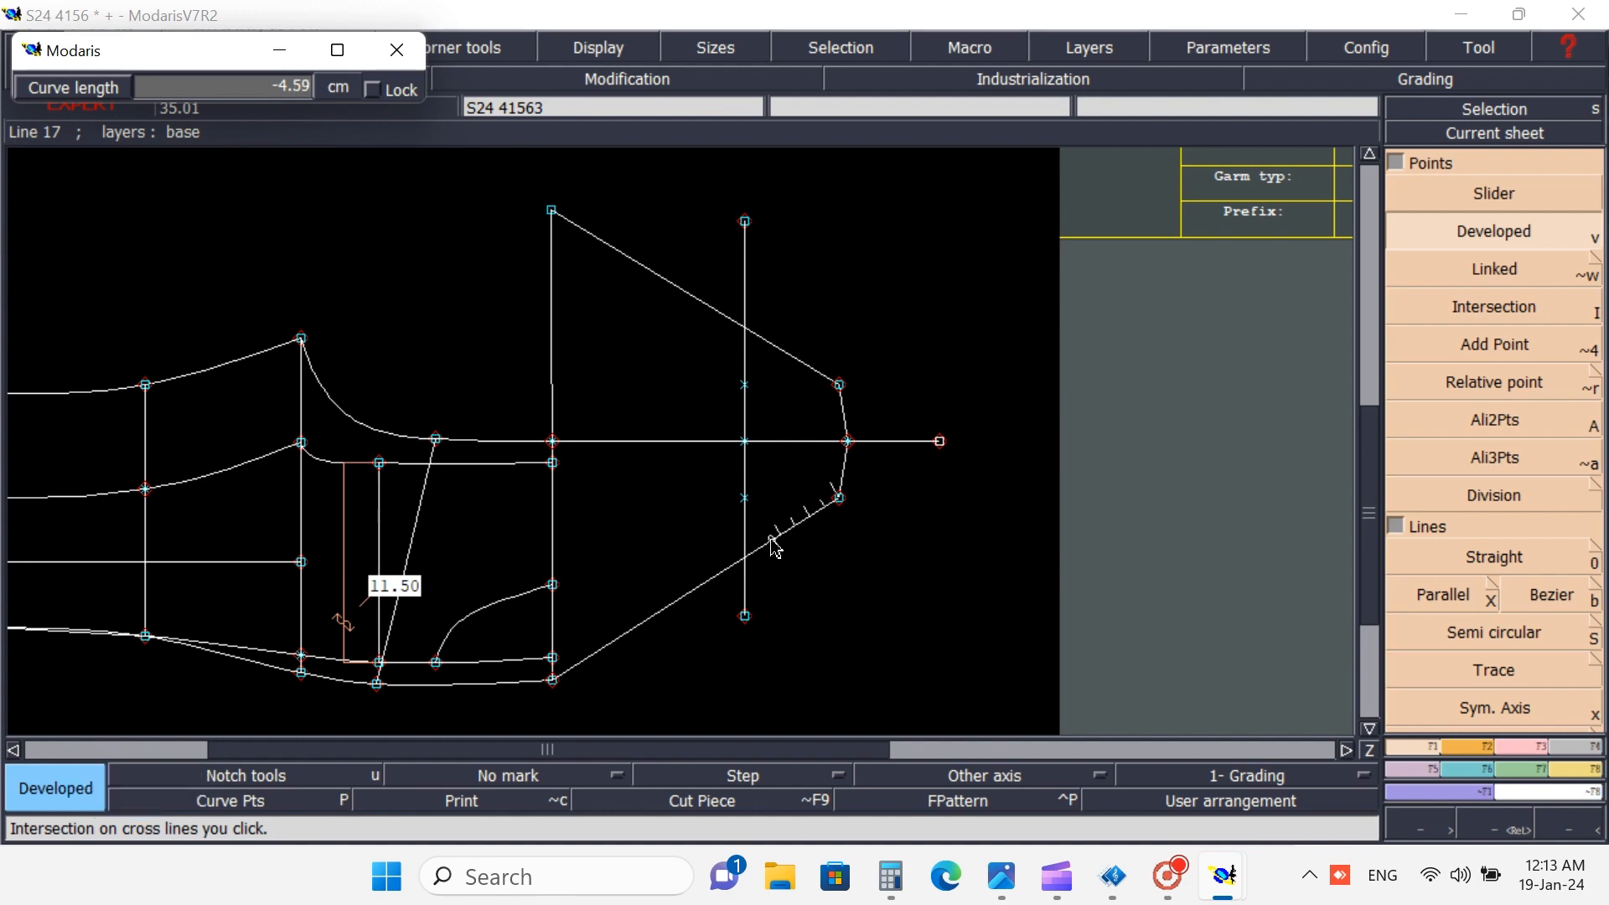
key(Up)
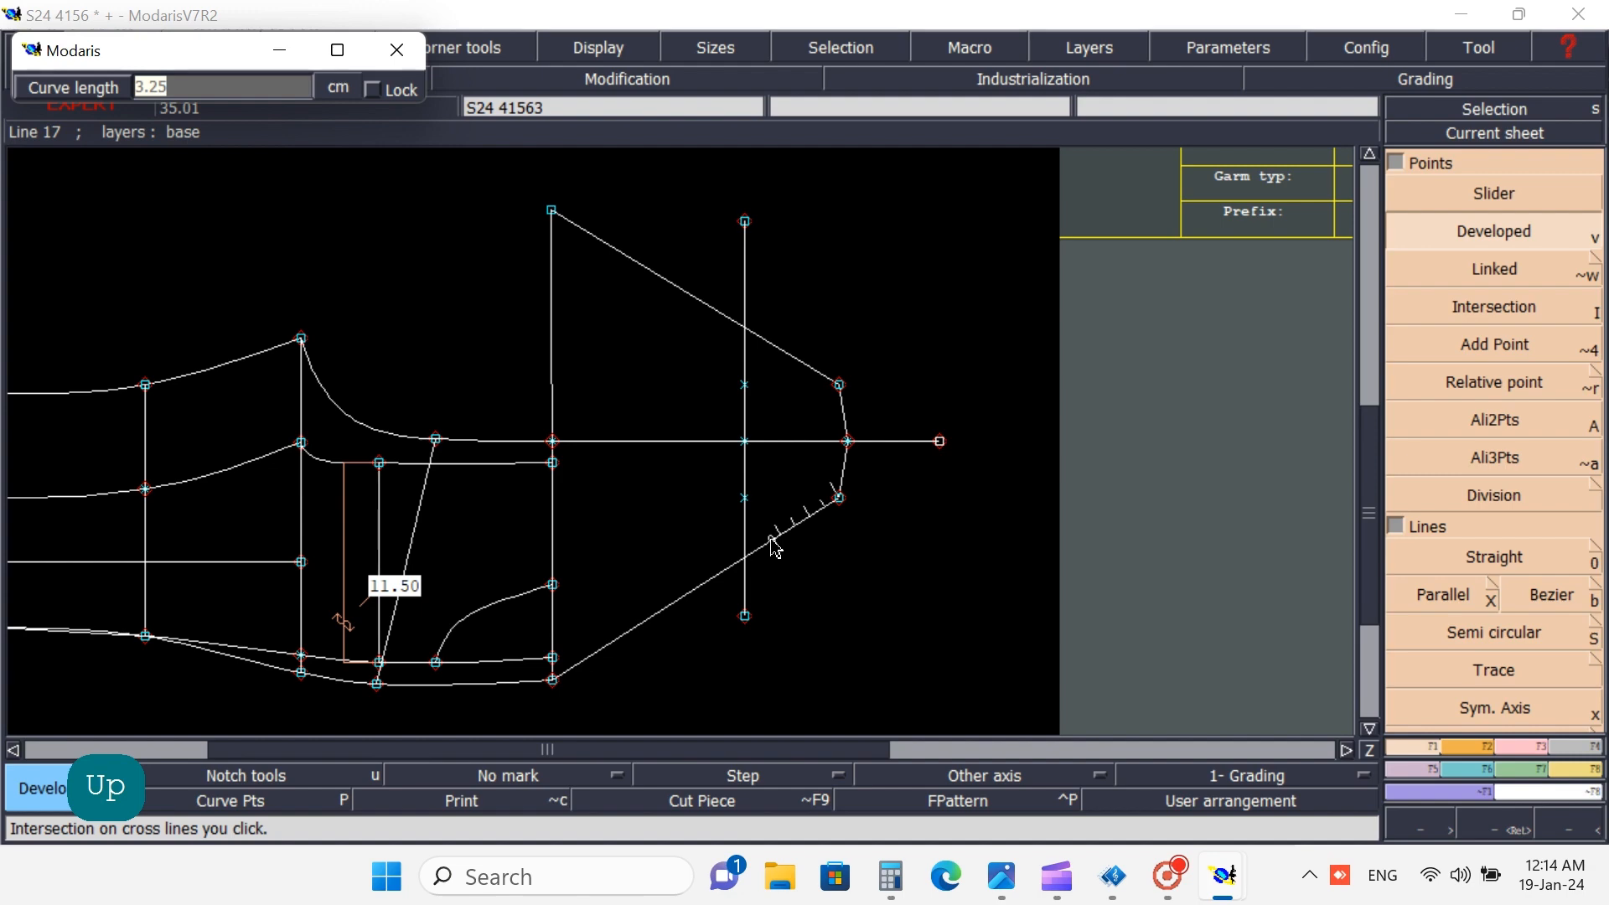
text(4)
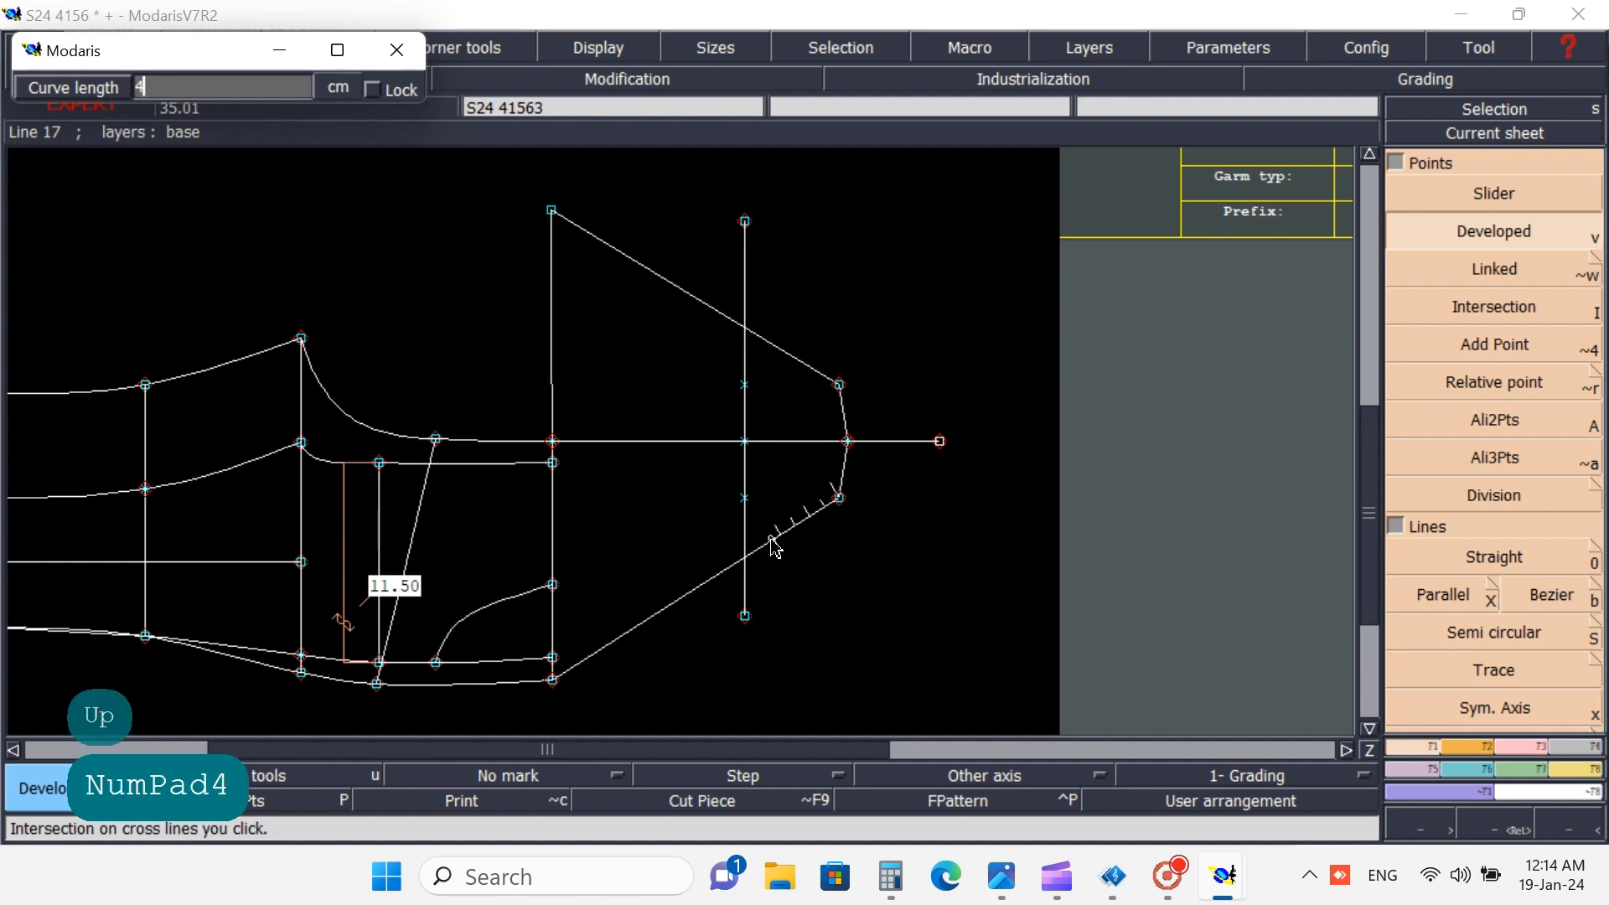
key(Return)
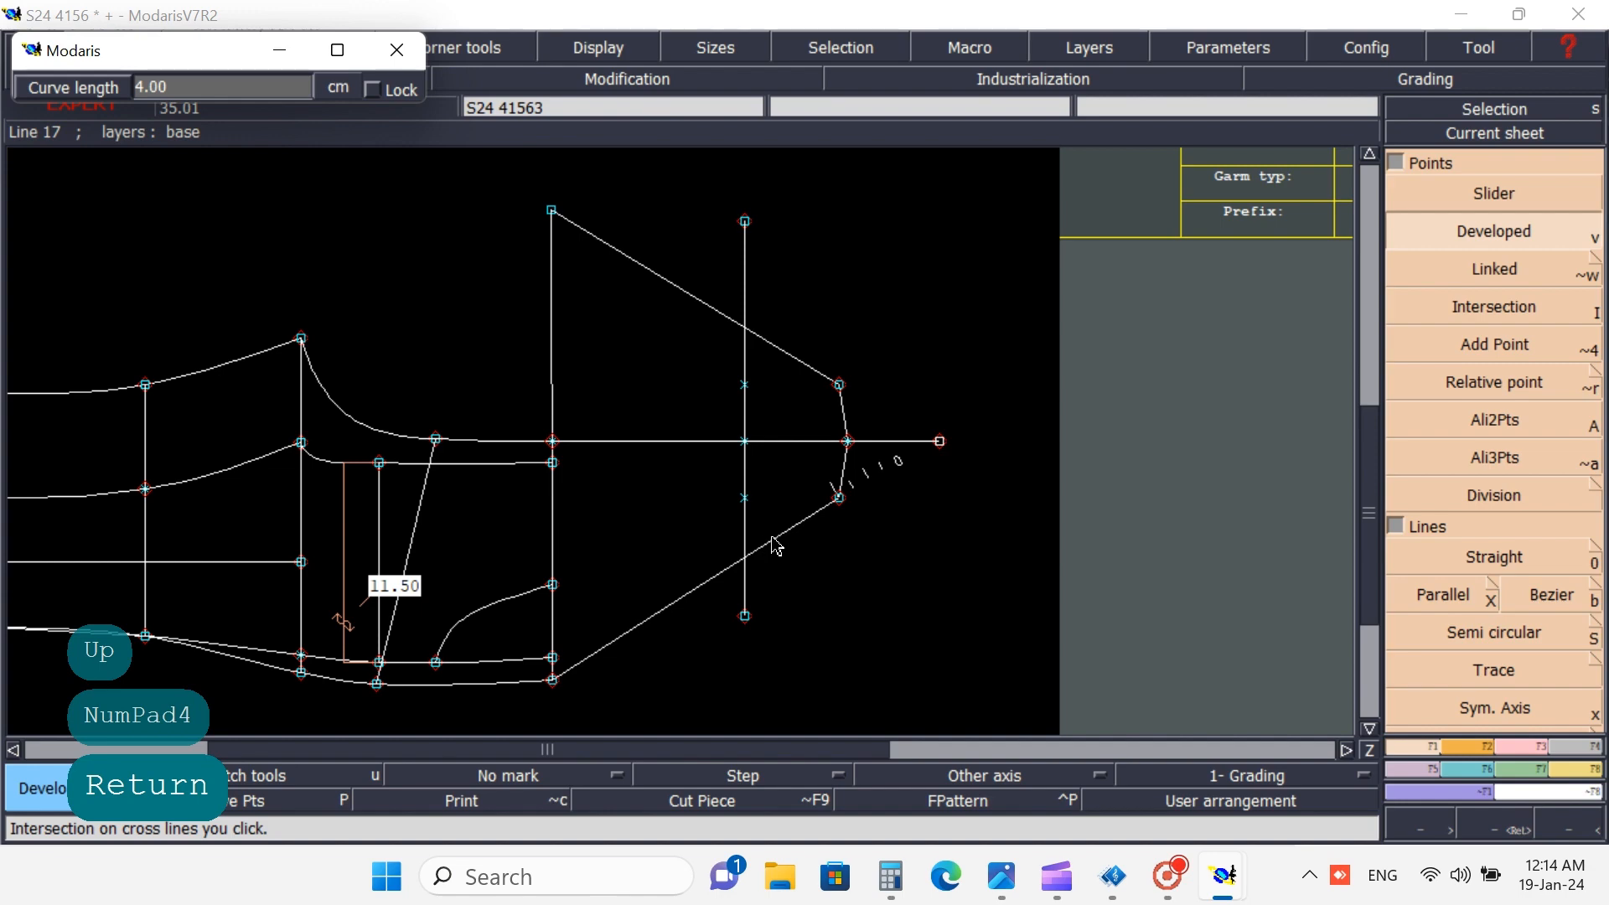
click(977, 491)
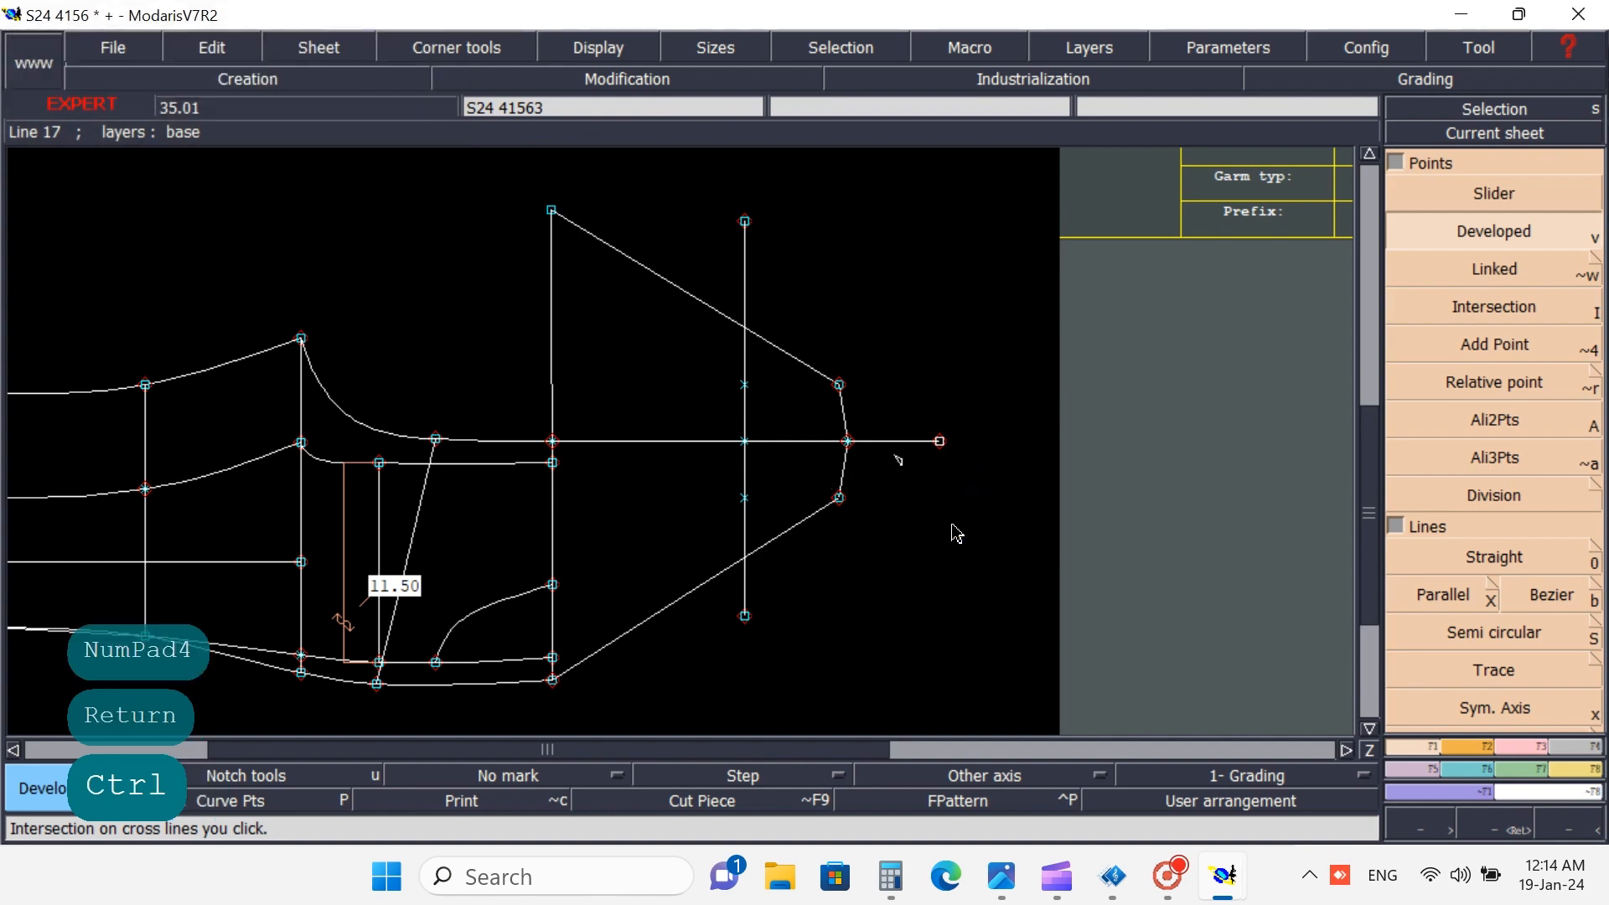
key(ctrl+z)
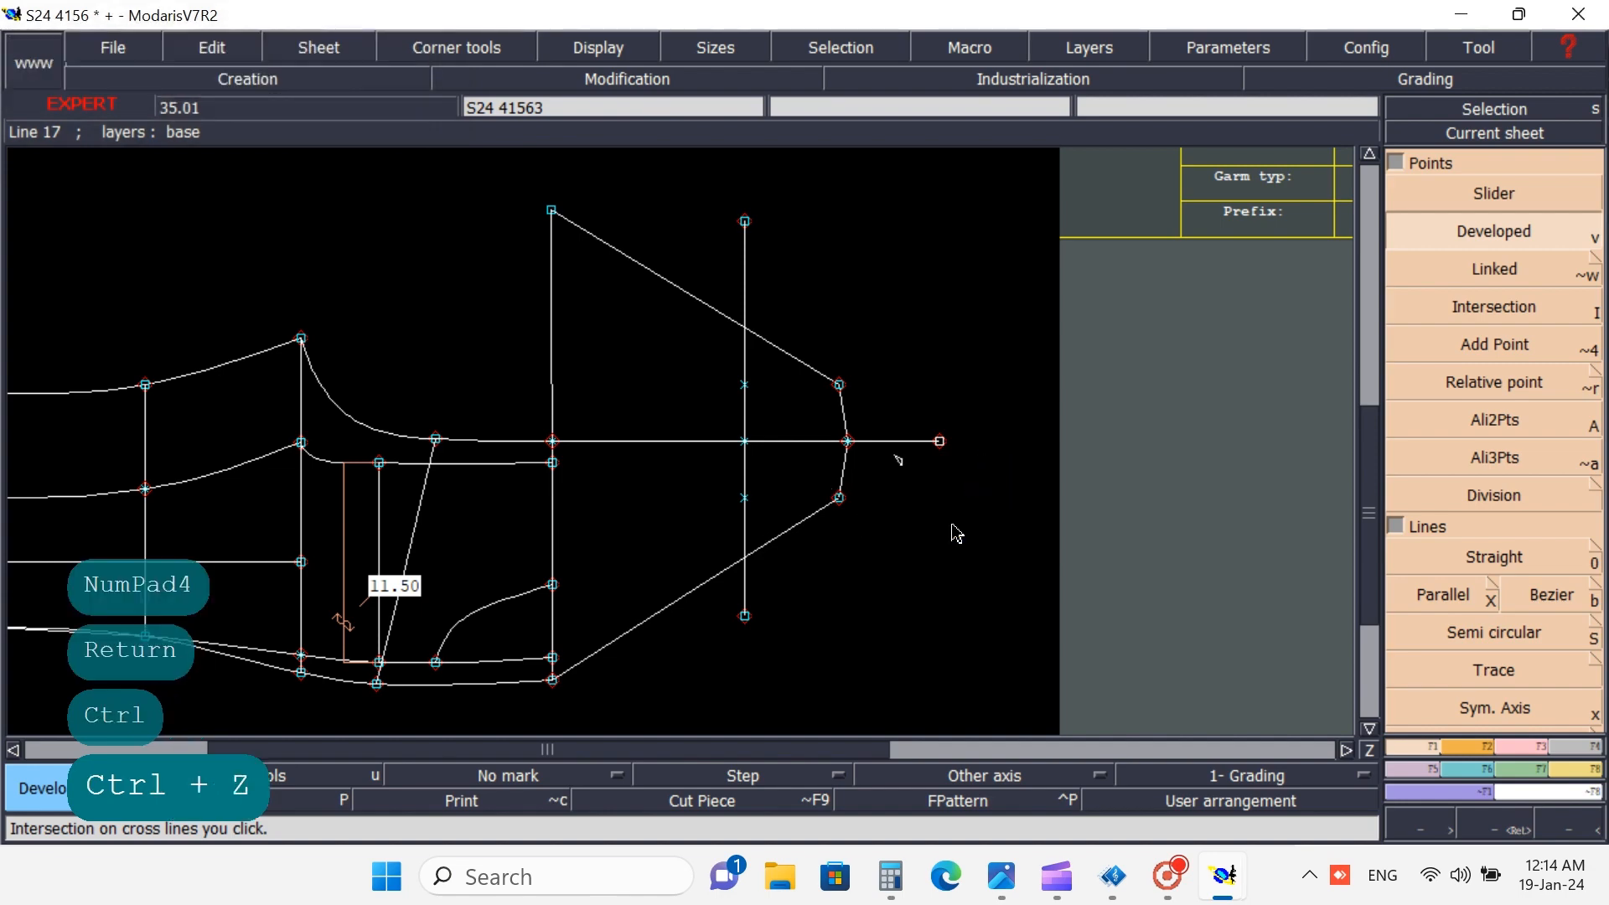
- Place a developed point on the lower bib side line with a curve length of -4.00 cm from the bib's lower corner
click(840, 498)
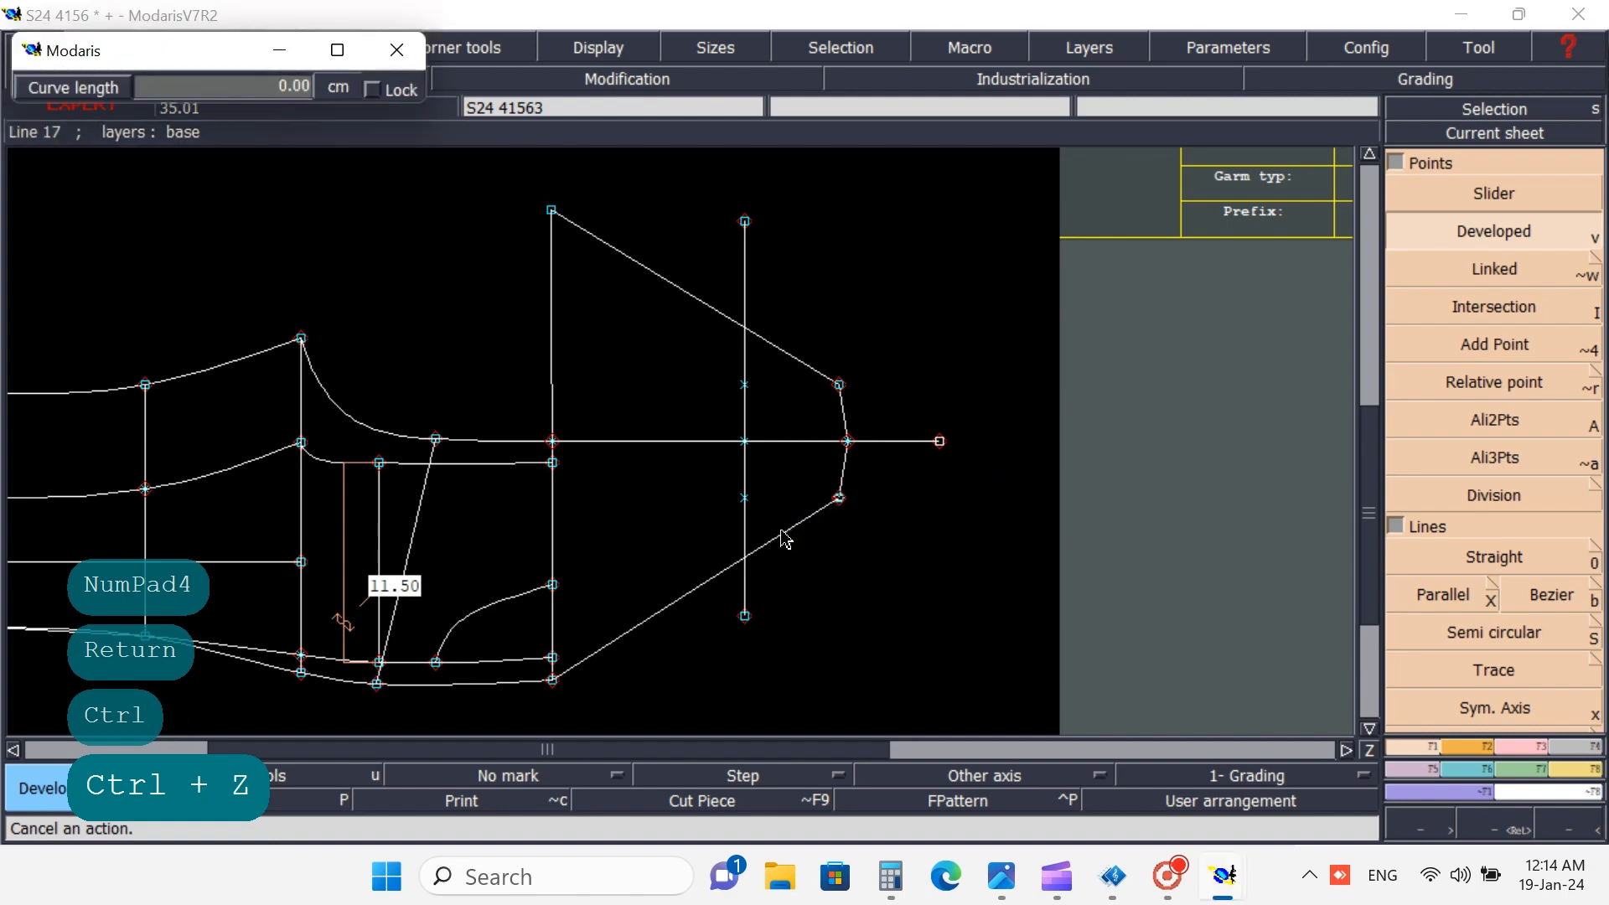
key(space)
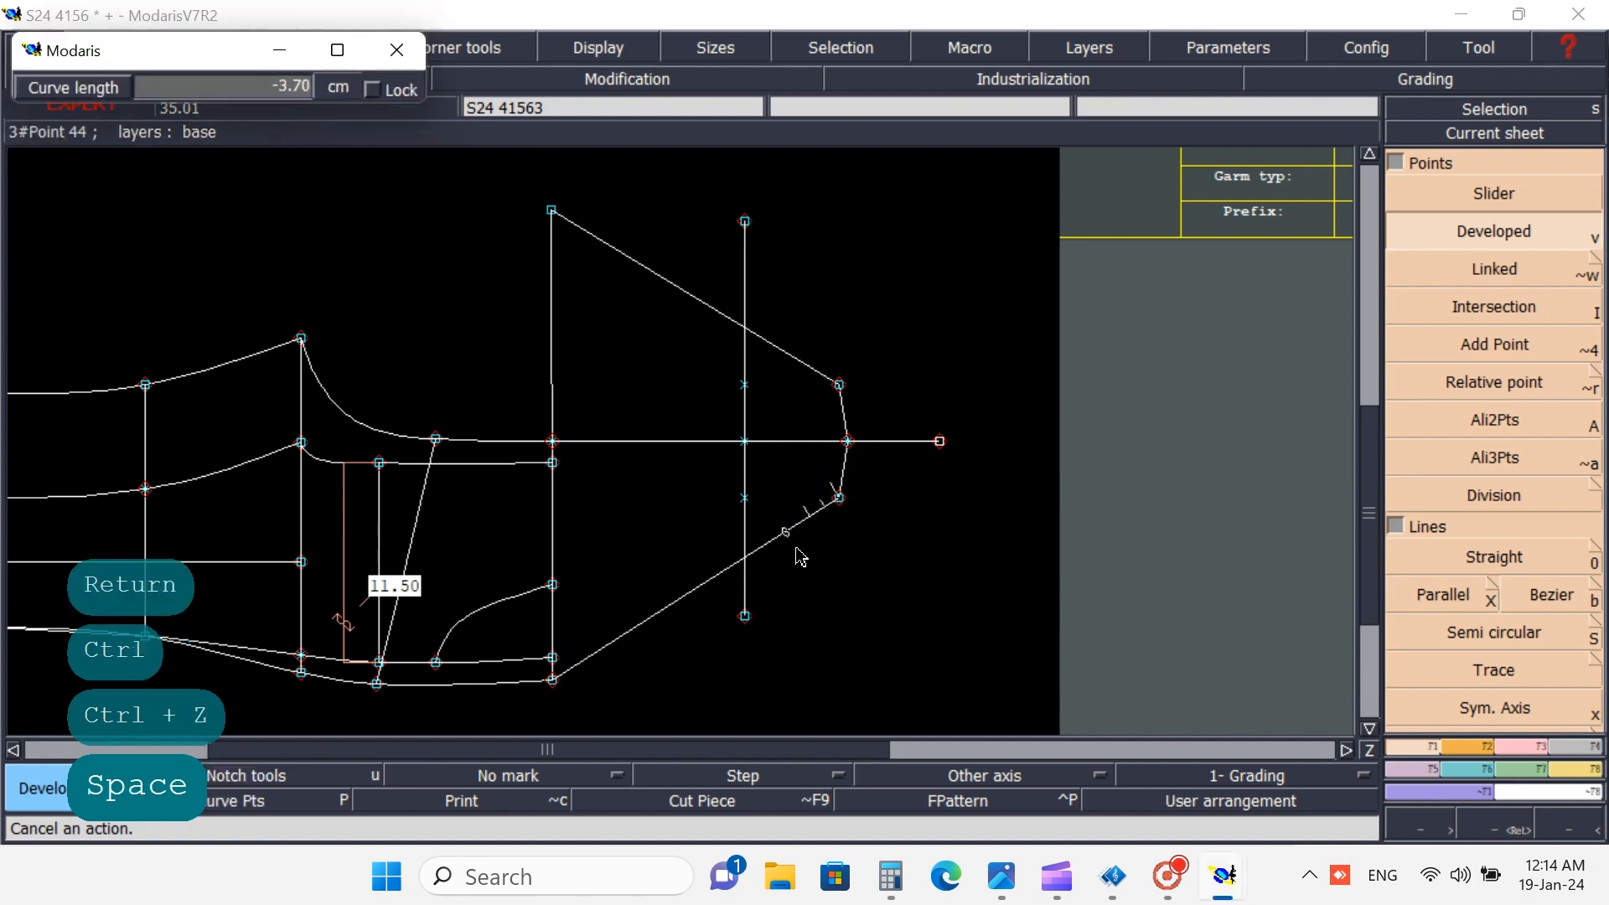
key(Up)
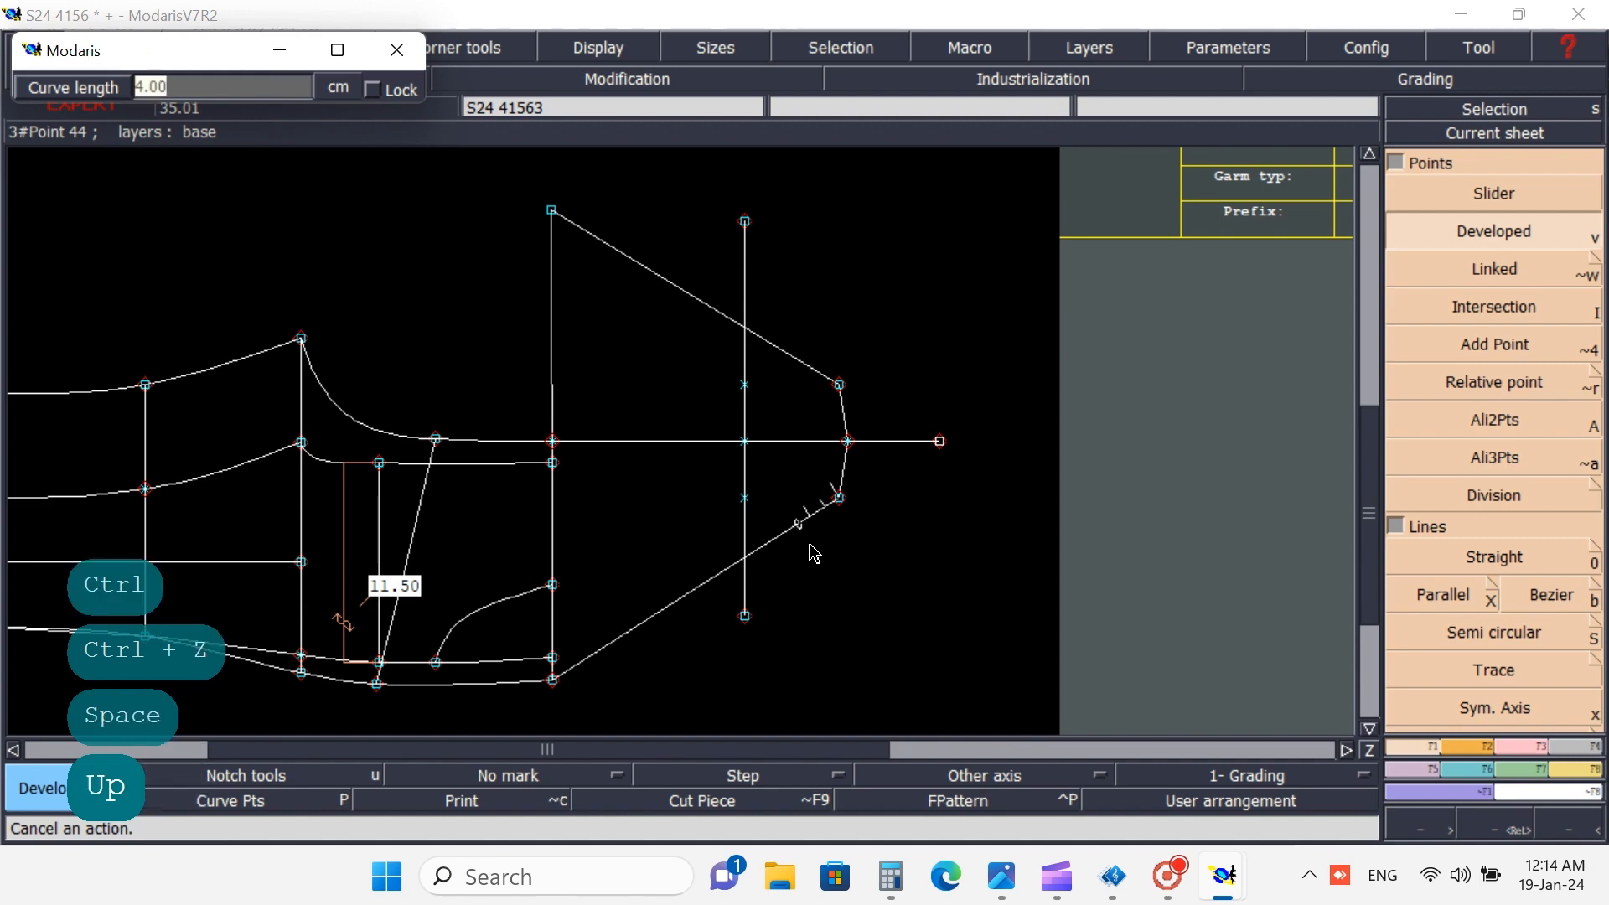
text(-)
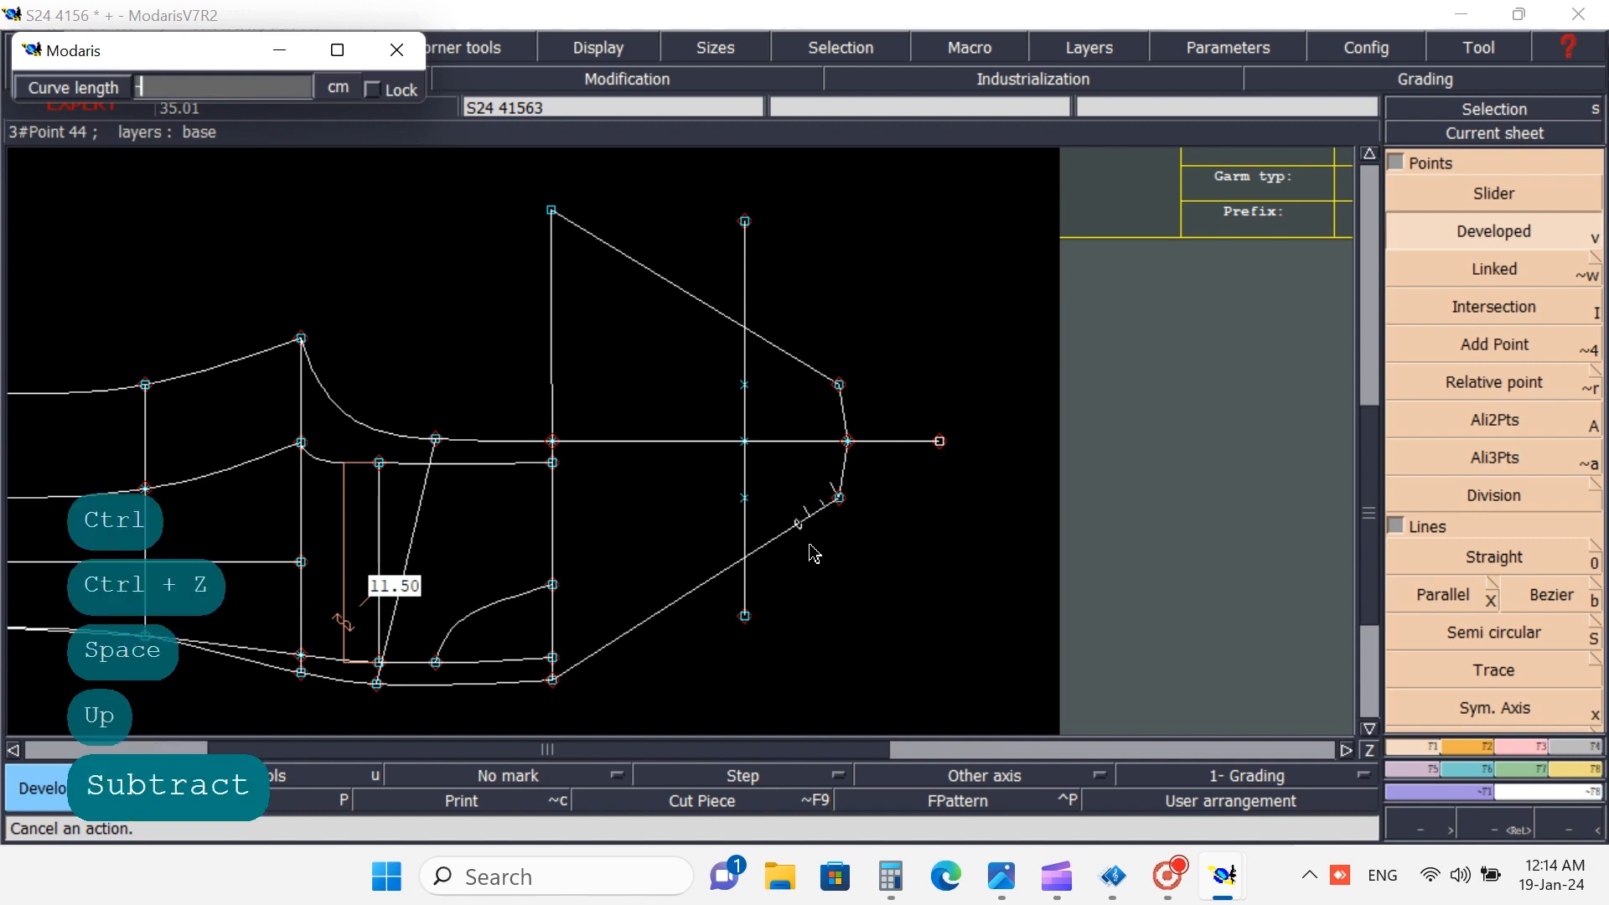
text(4)
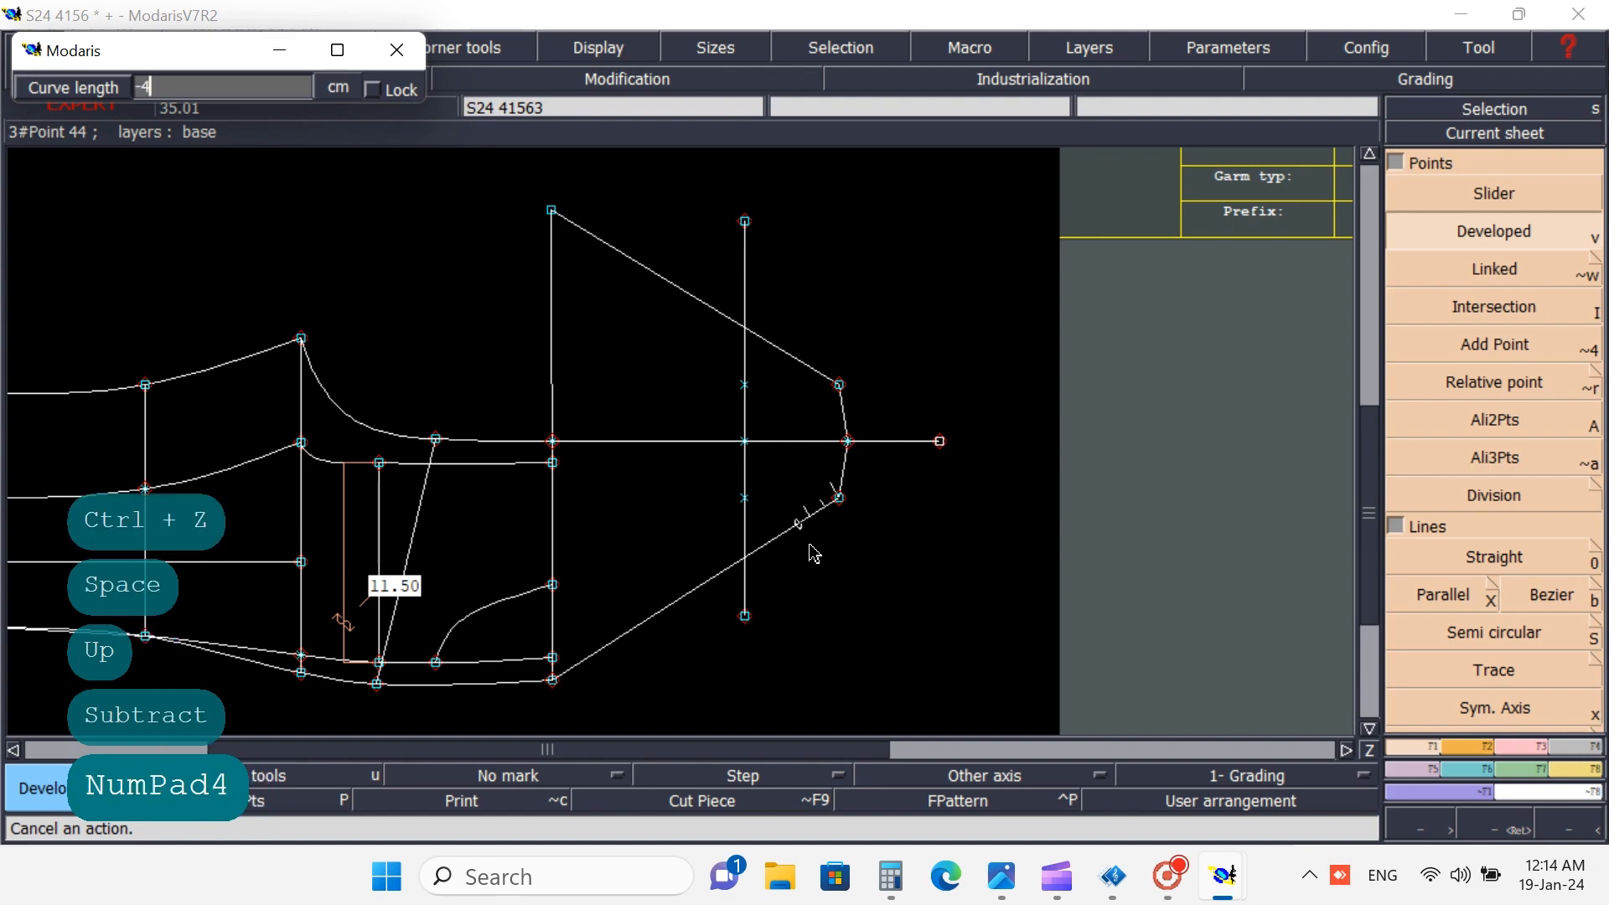
key(Return)
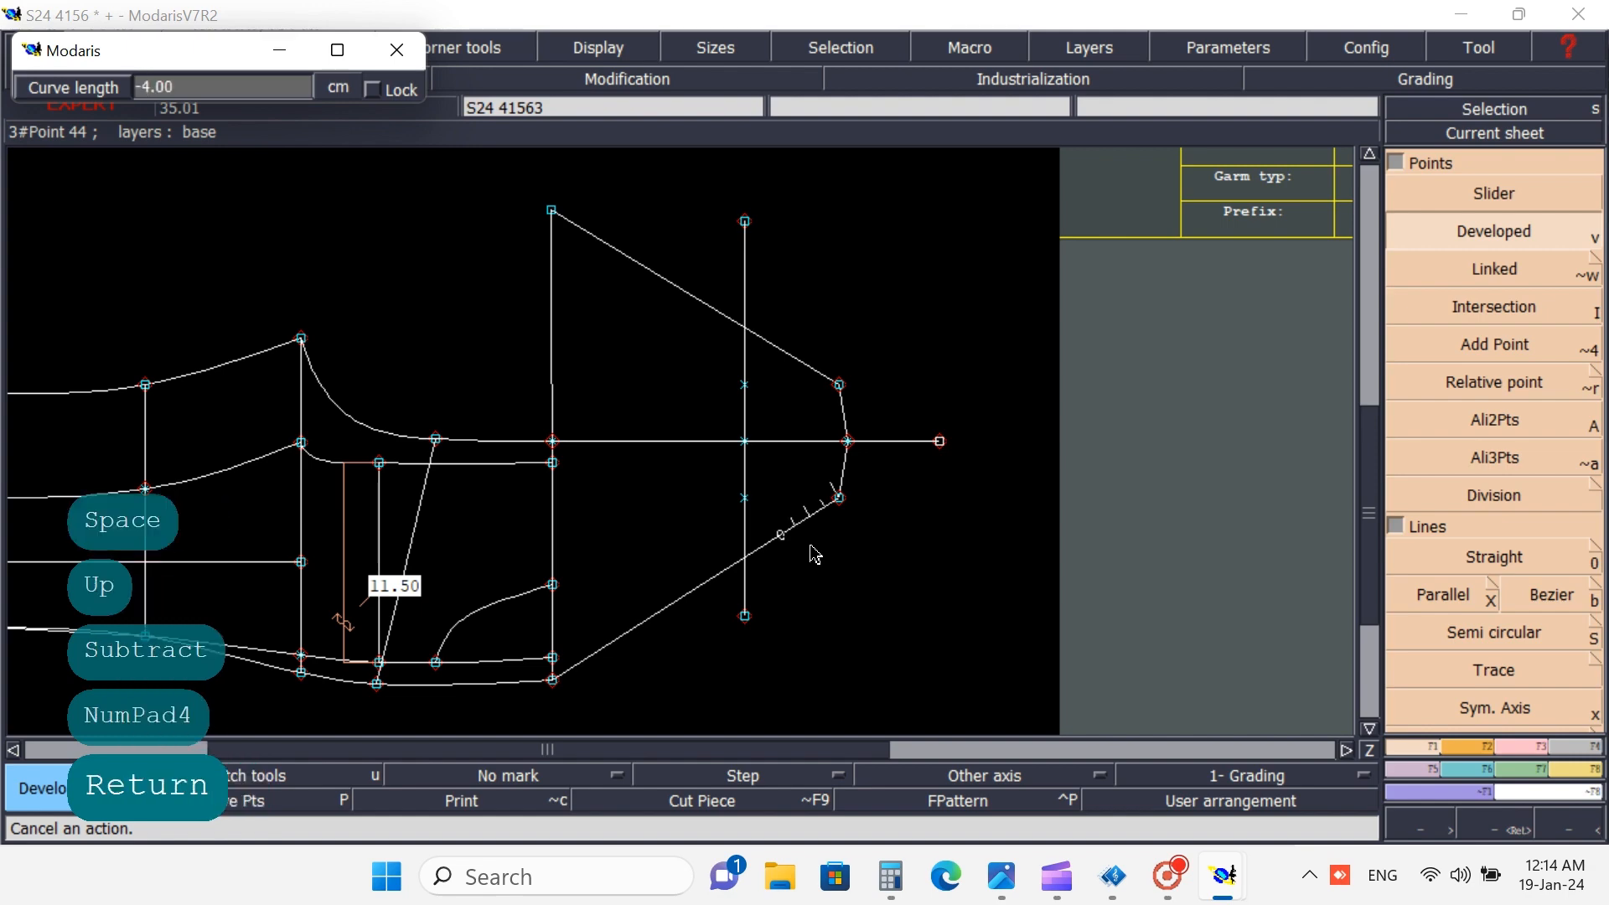
click(839, 559)
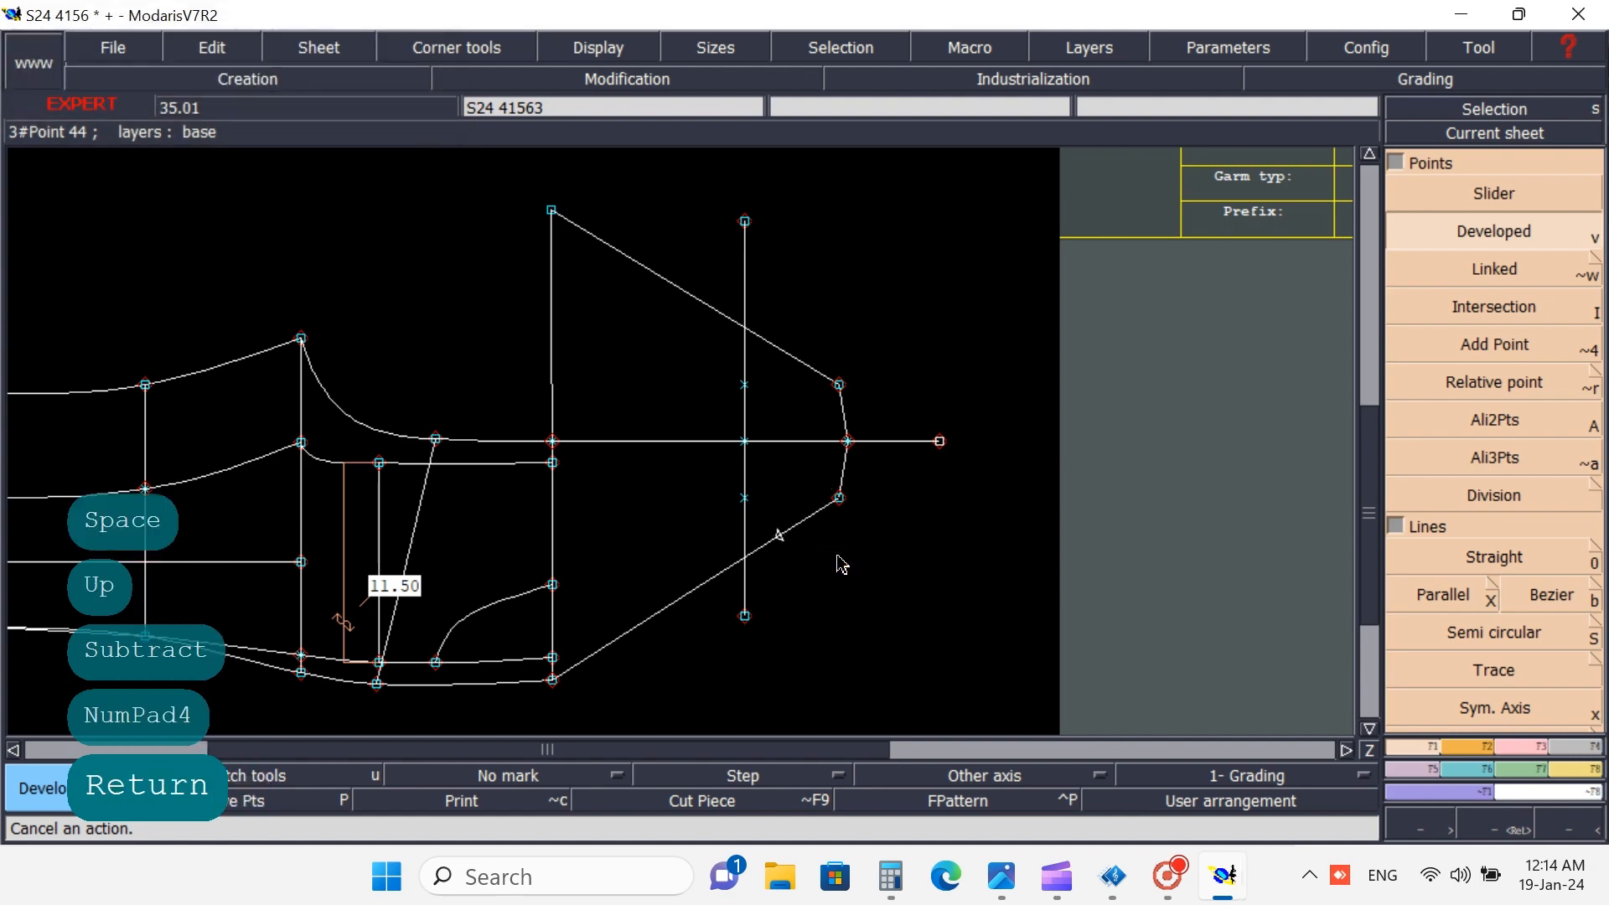
- Place a developed point on the upper bib side line with a curve length of -4.00 cm from the bib's upper corner
click(841, 384)
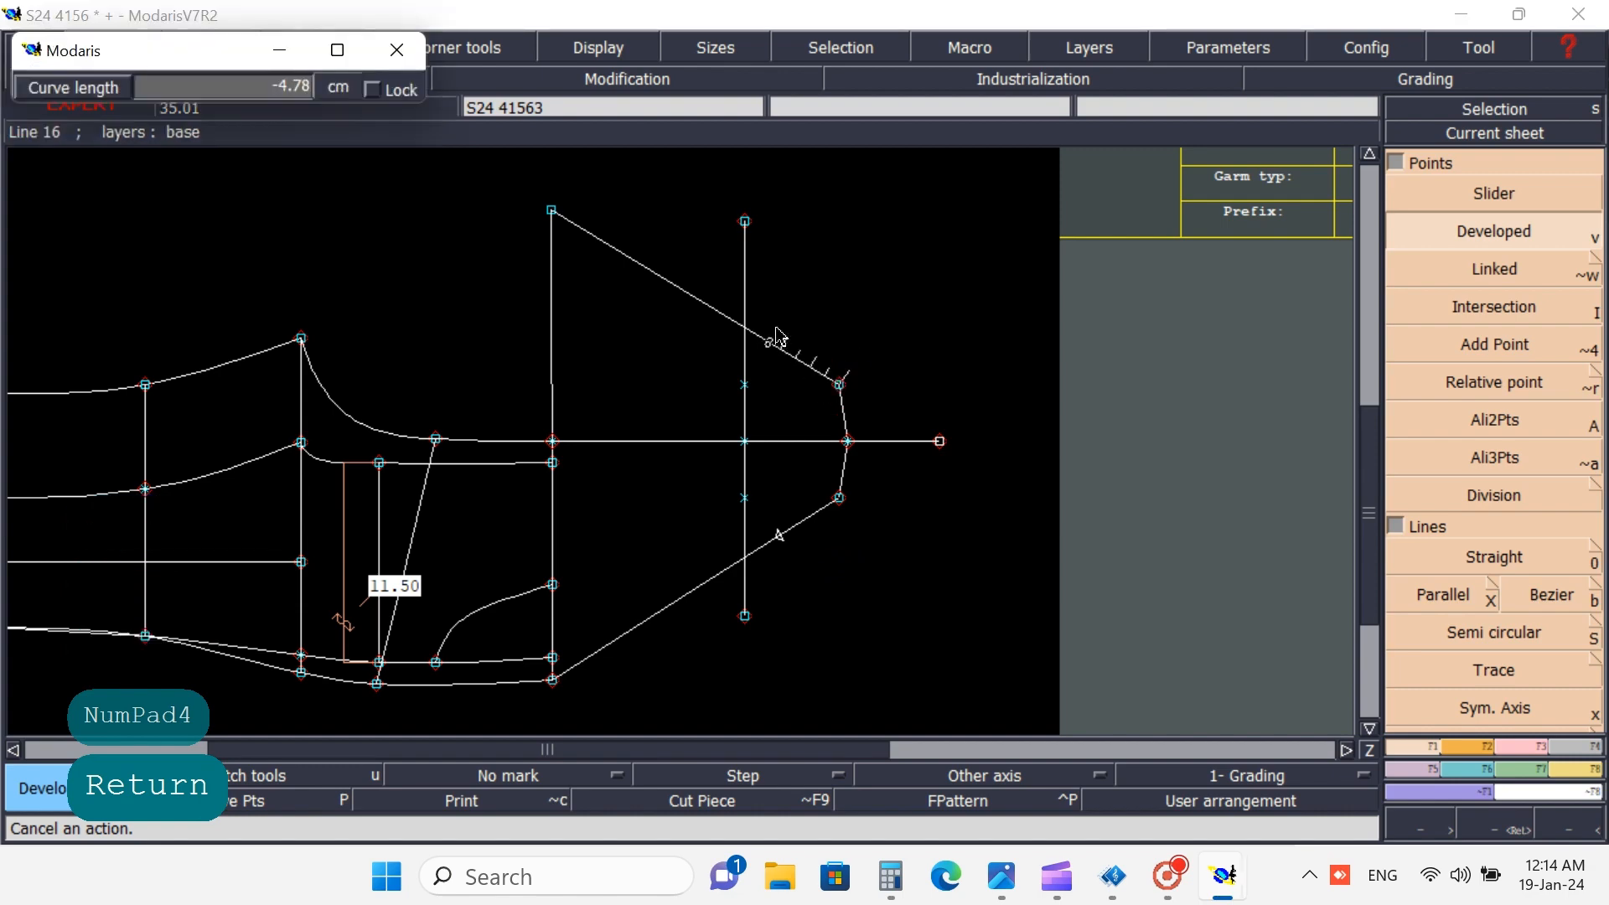
key(Up)
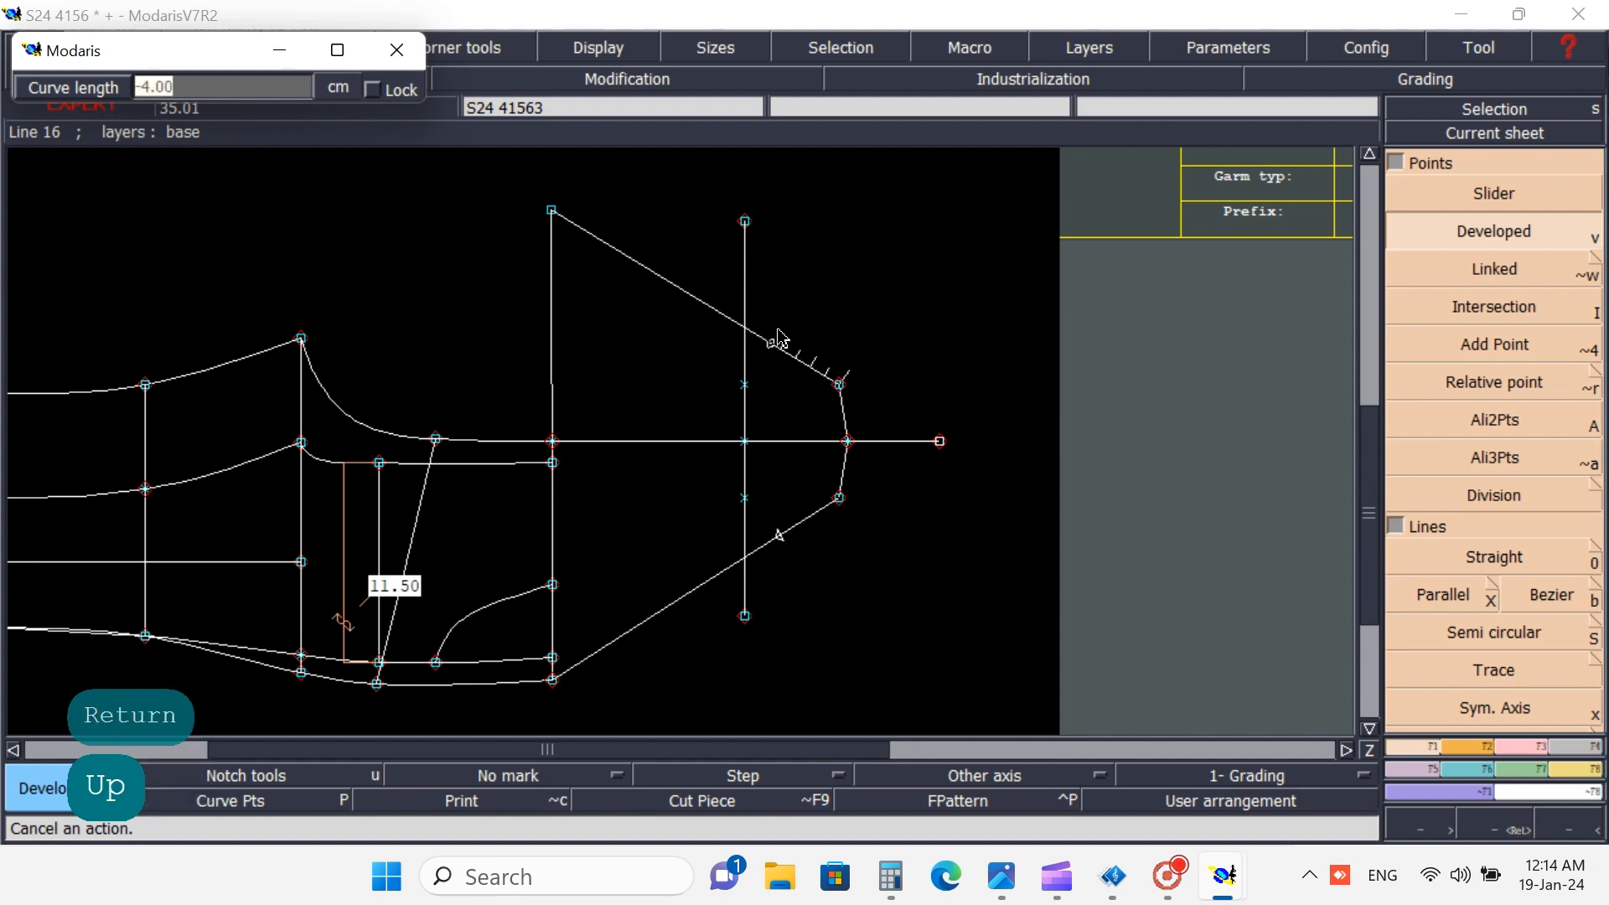
key(Return)
click(777, 337)
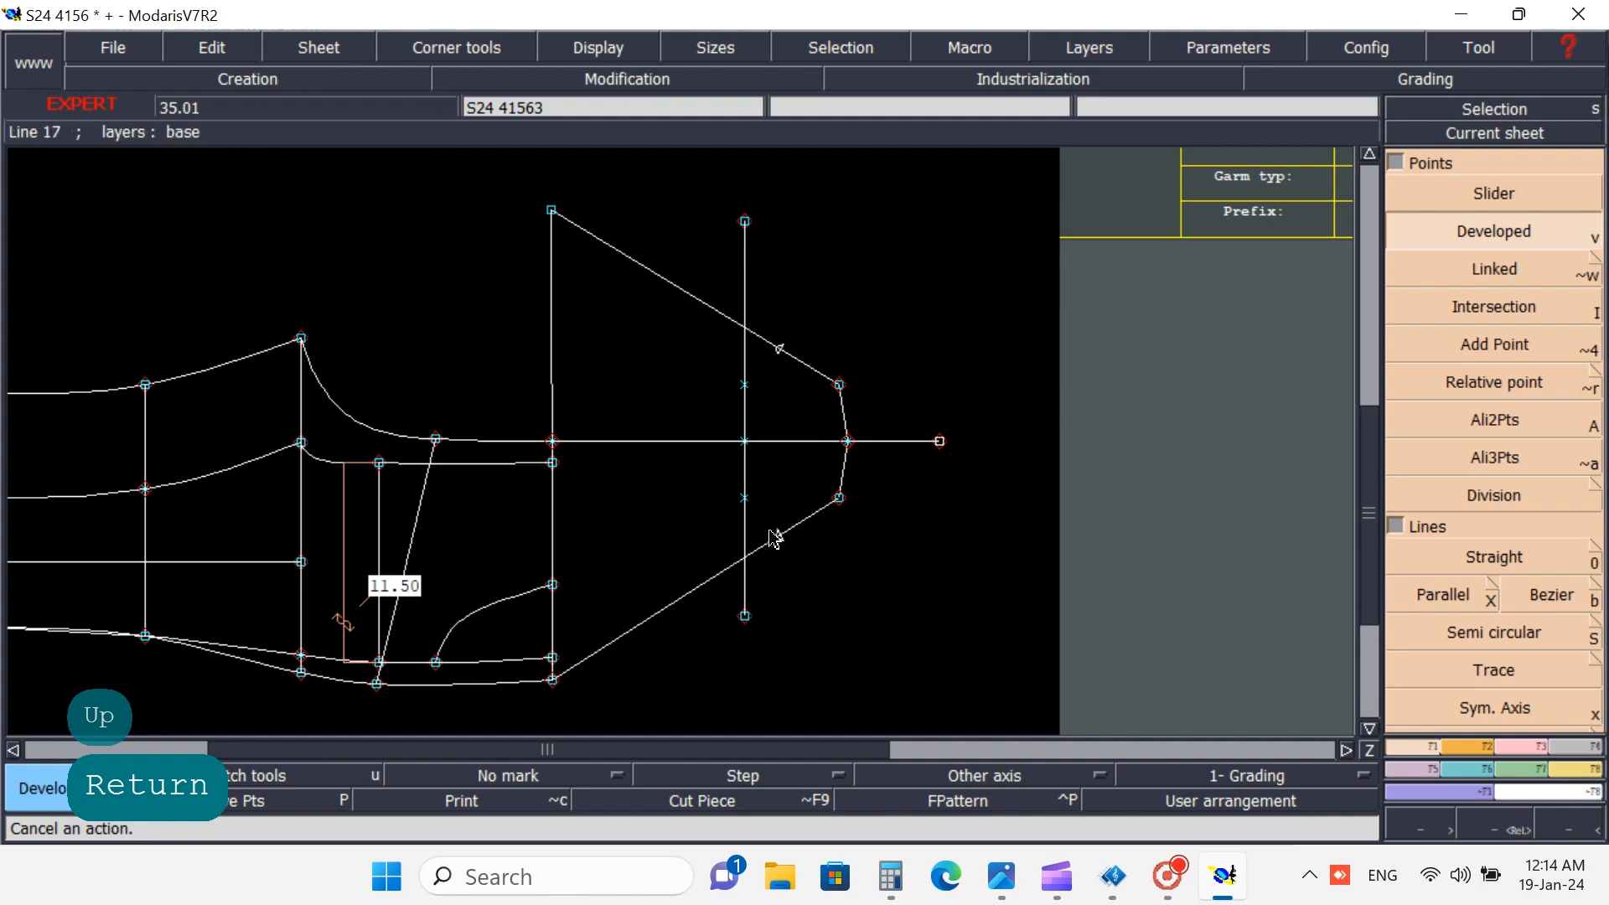
click(778, 541)
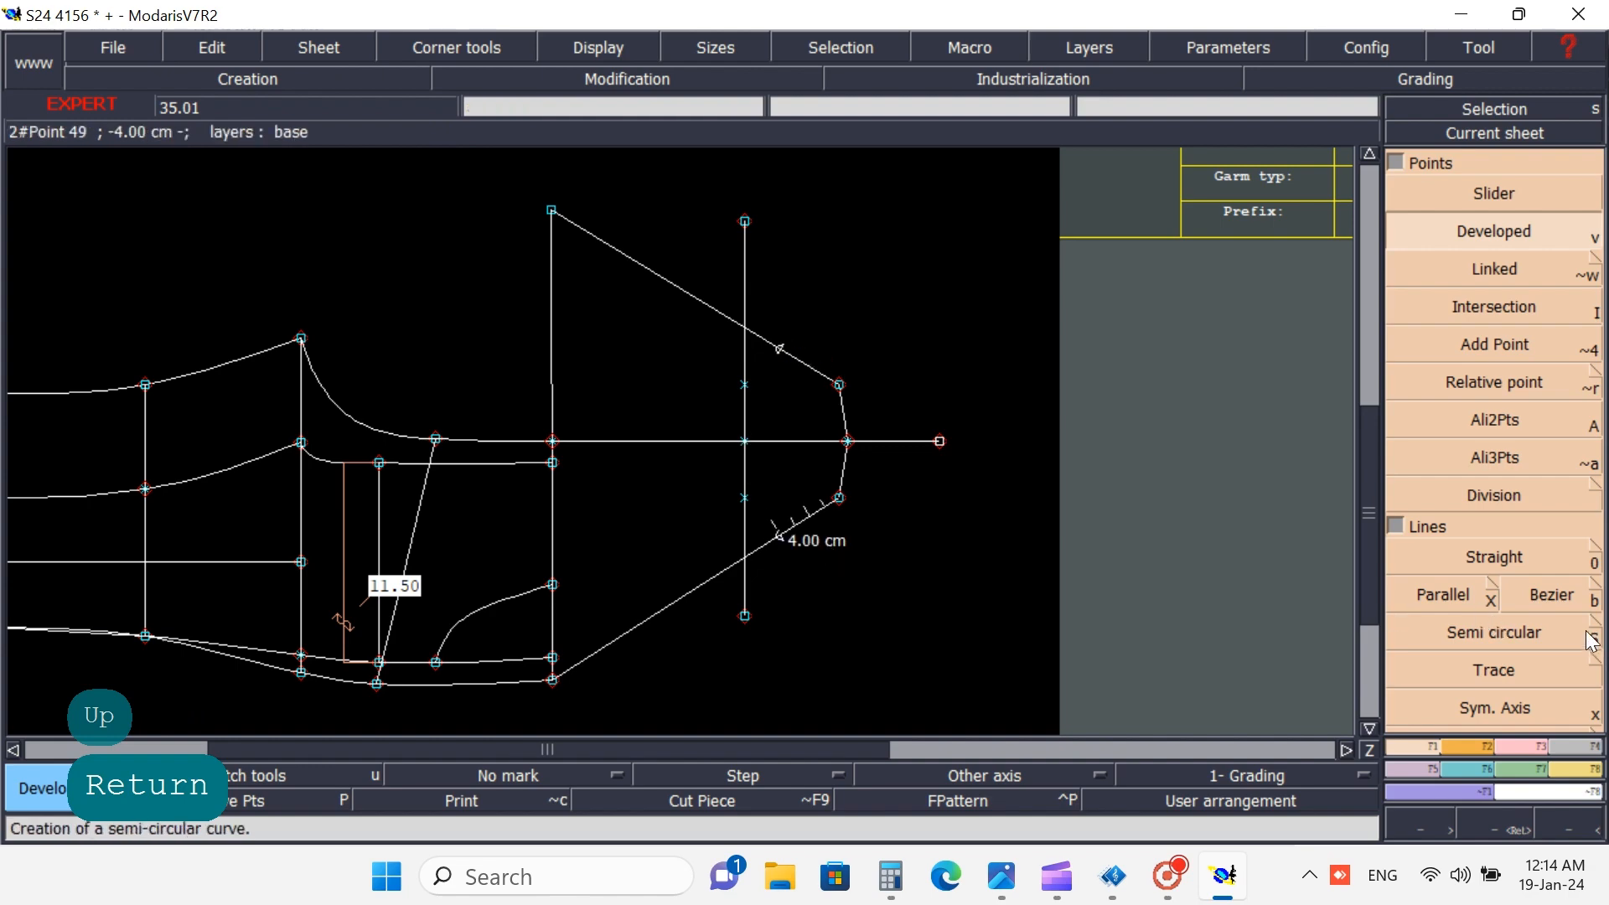
- Draw two Bezier yoke lines from the centre-back yoke point to the developed points on the upper and lower bib side lines
click(1564, 597)
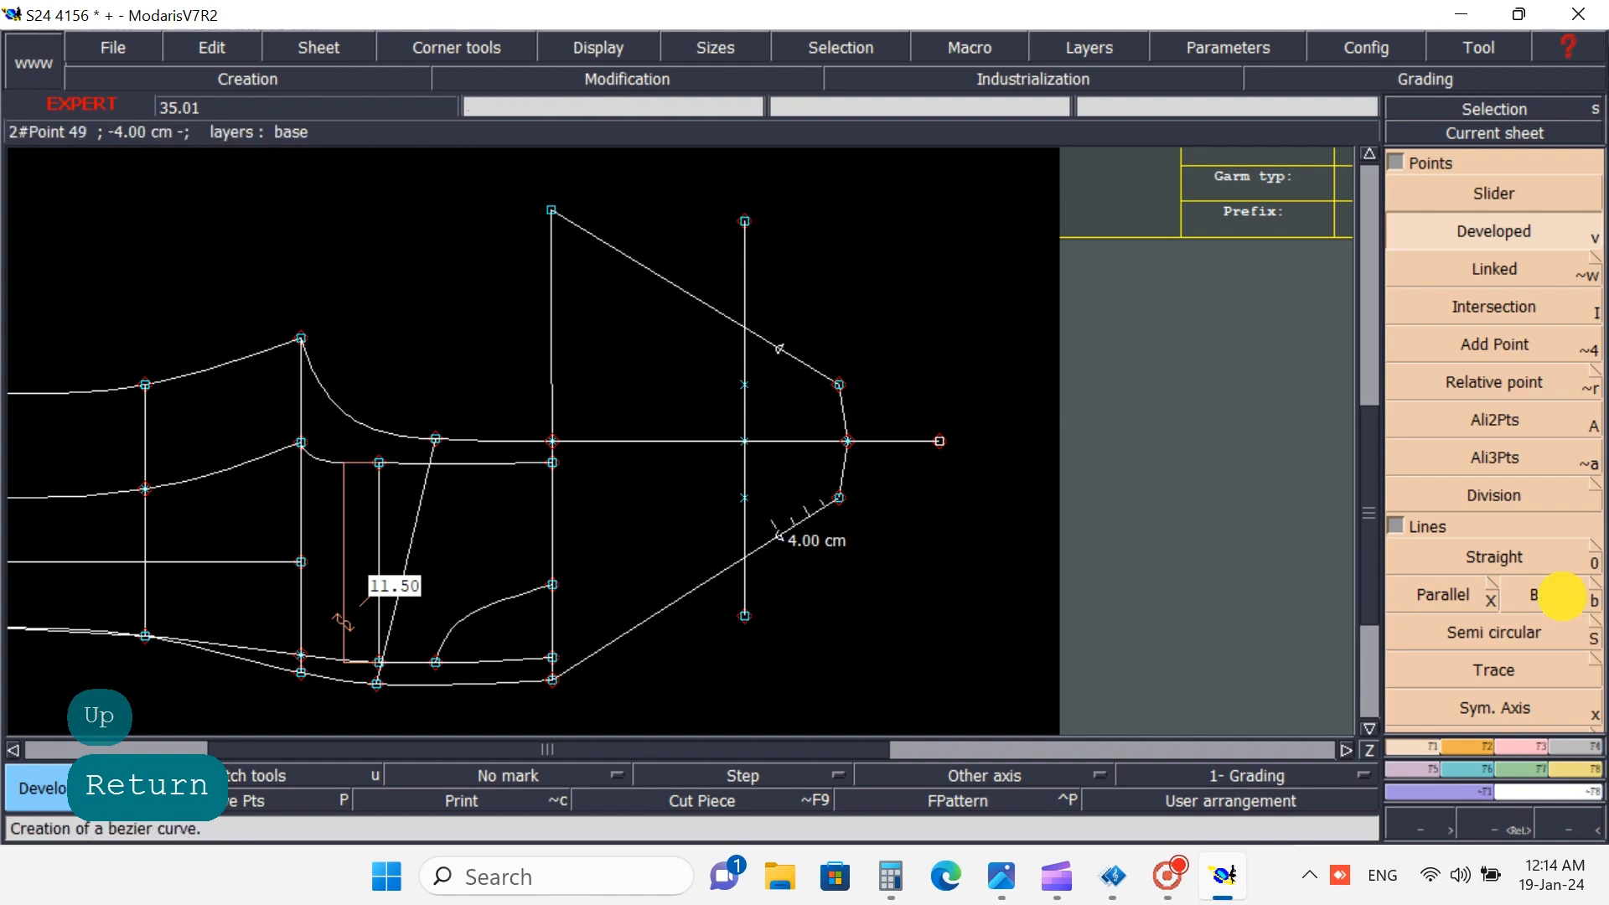
click(745, 442)
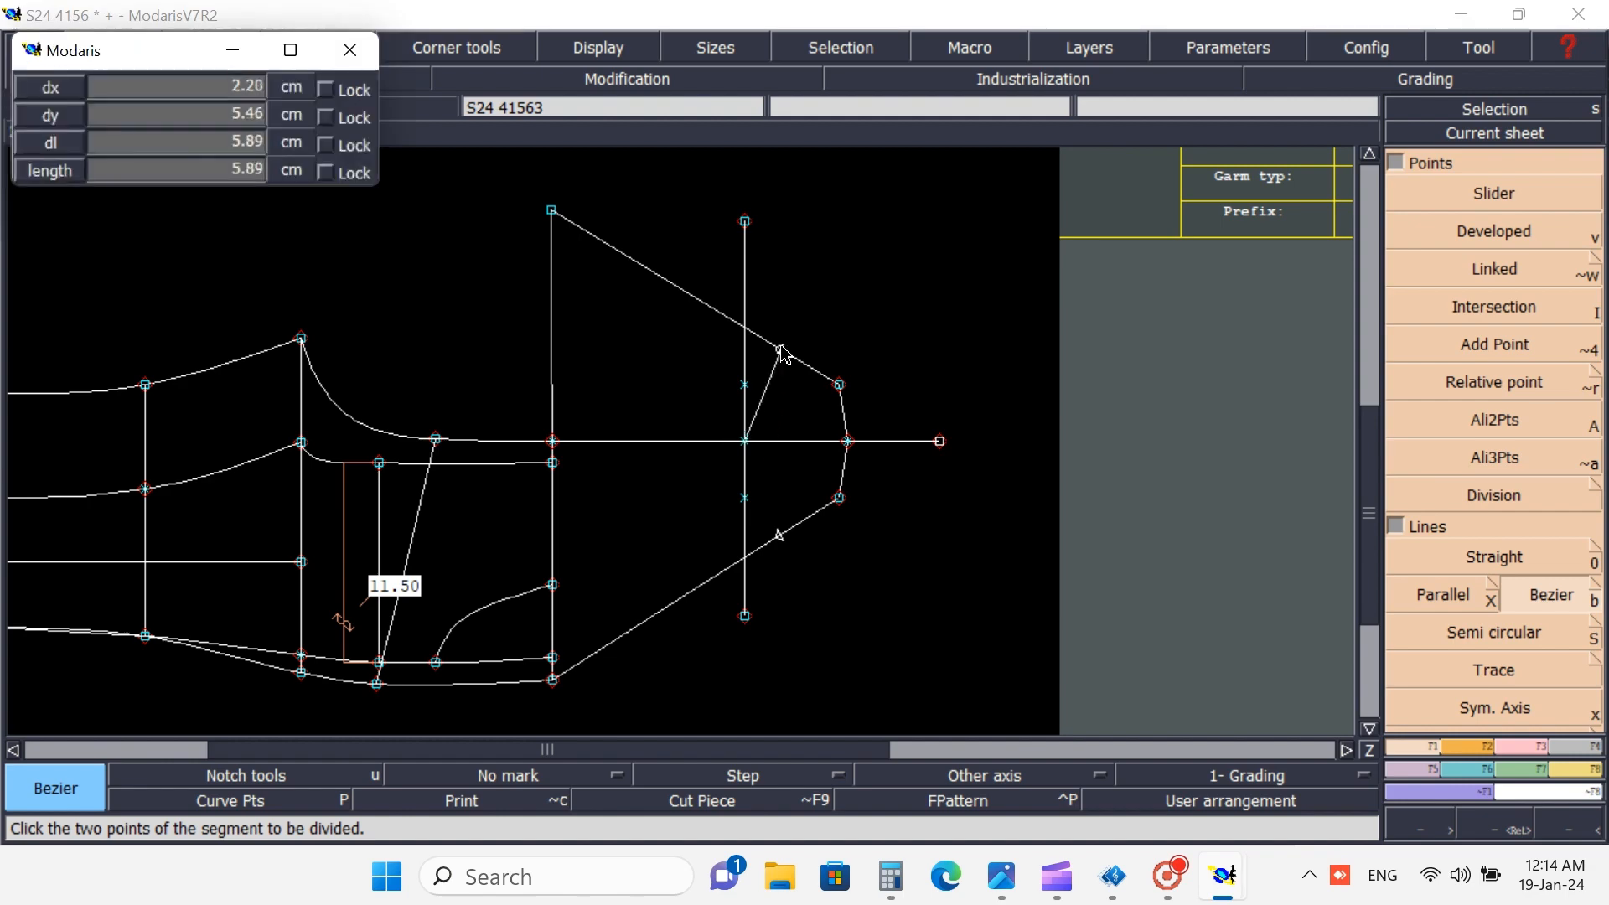
click(780, 349)
key(shift)
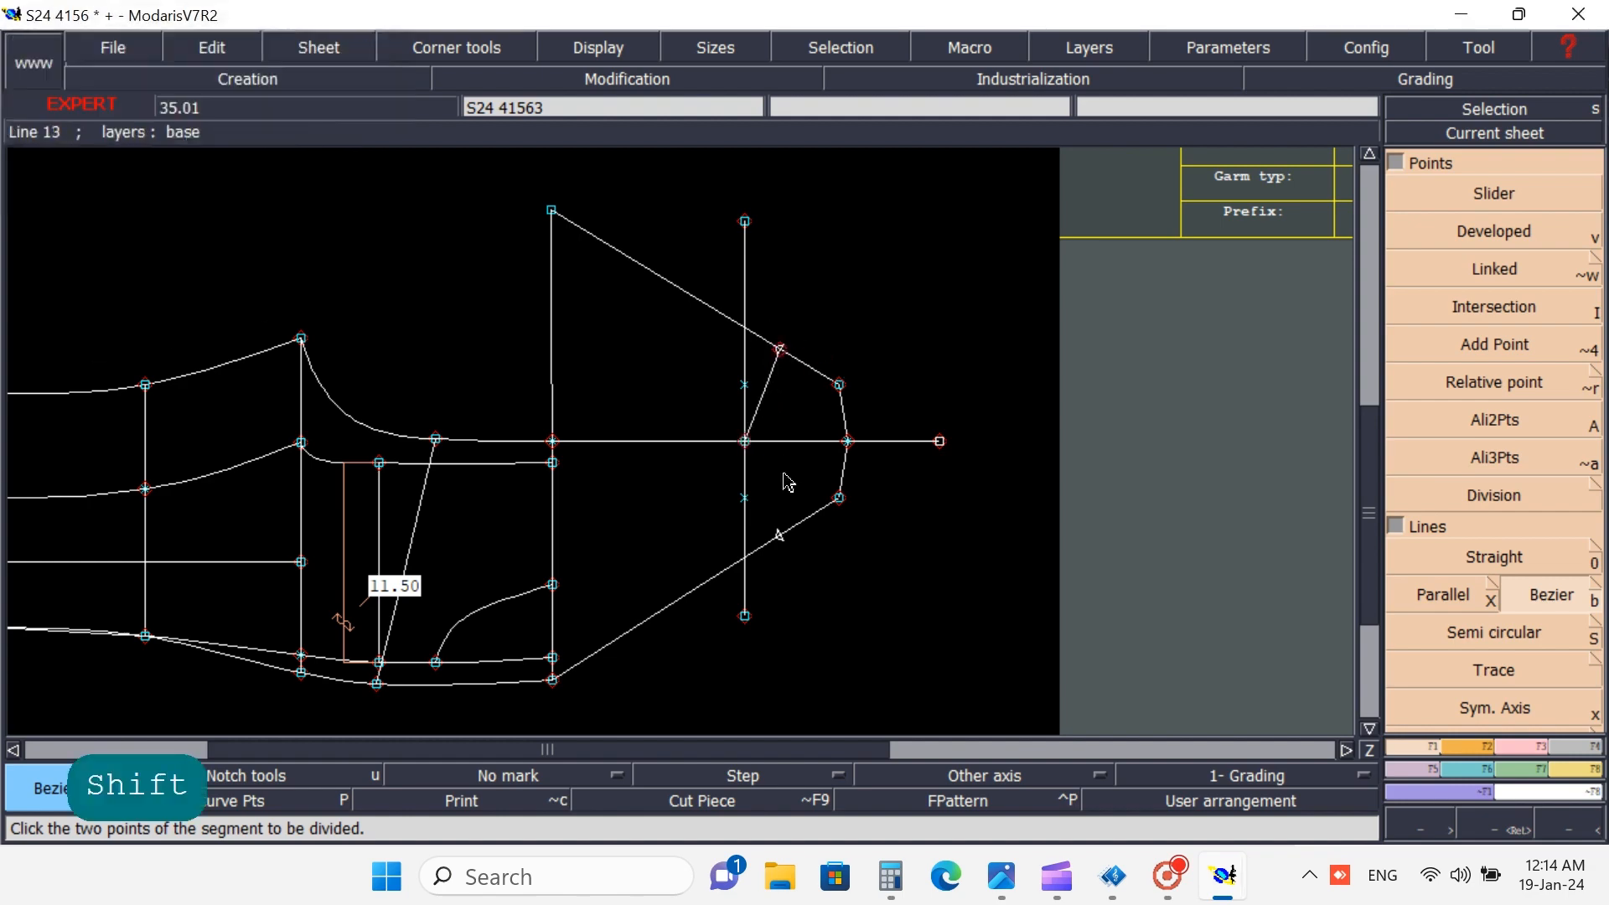
click(746, 442)
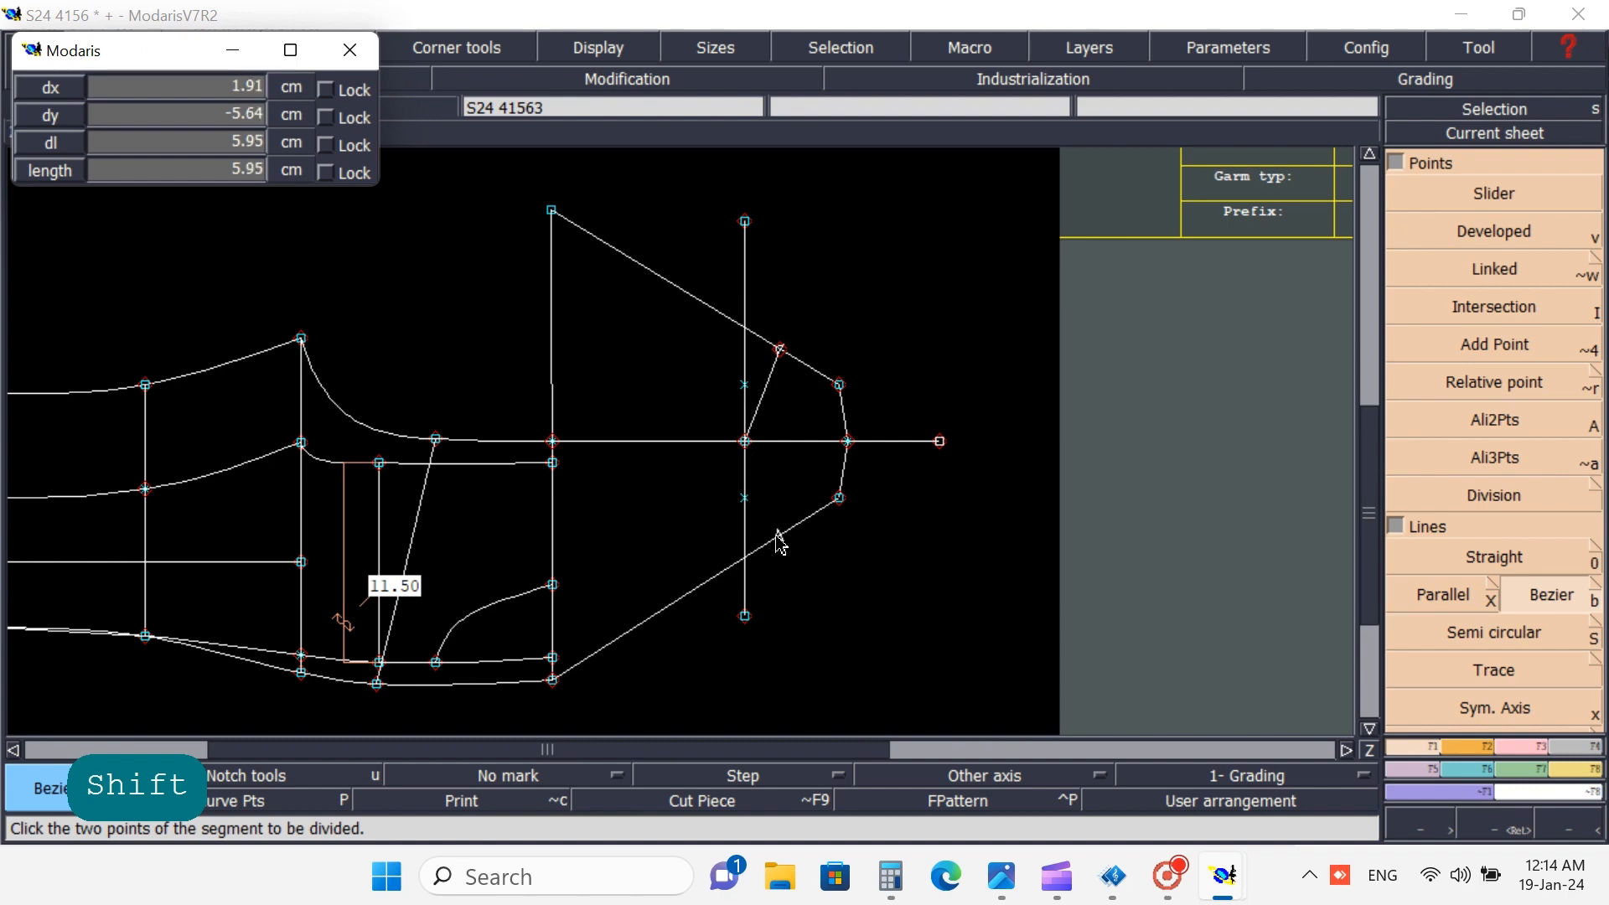
click(780, 536)
key(shift)
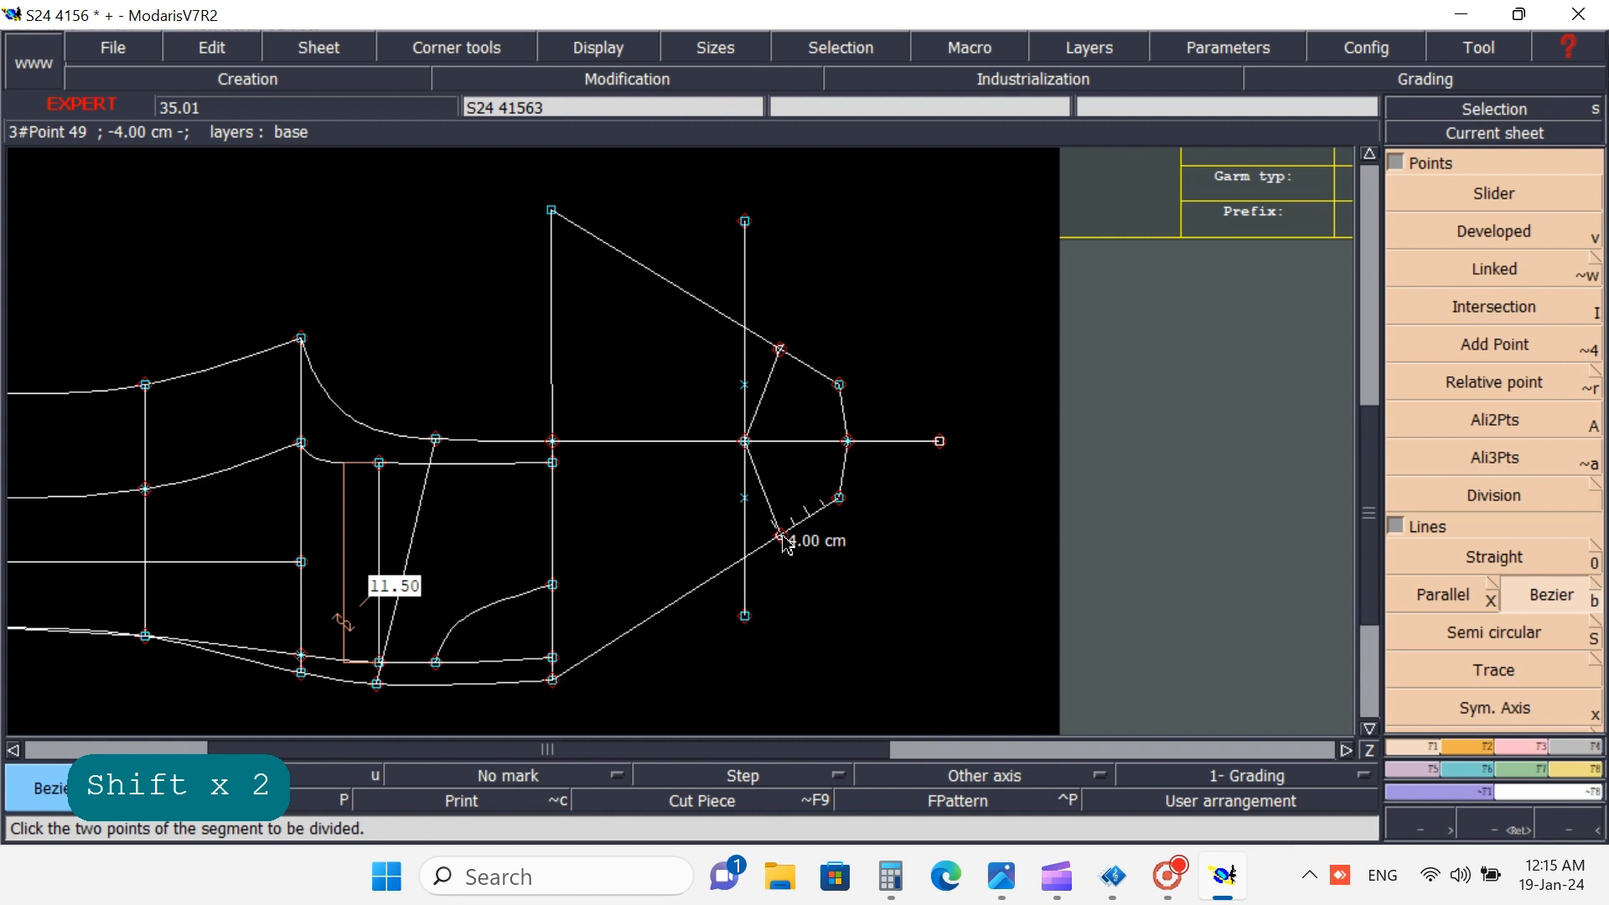
- Create an intersection point where the upper yoke line meets the upper bib side line, and insert it as a line point
click(1519, 303)
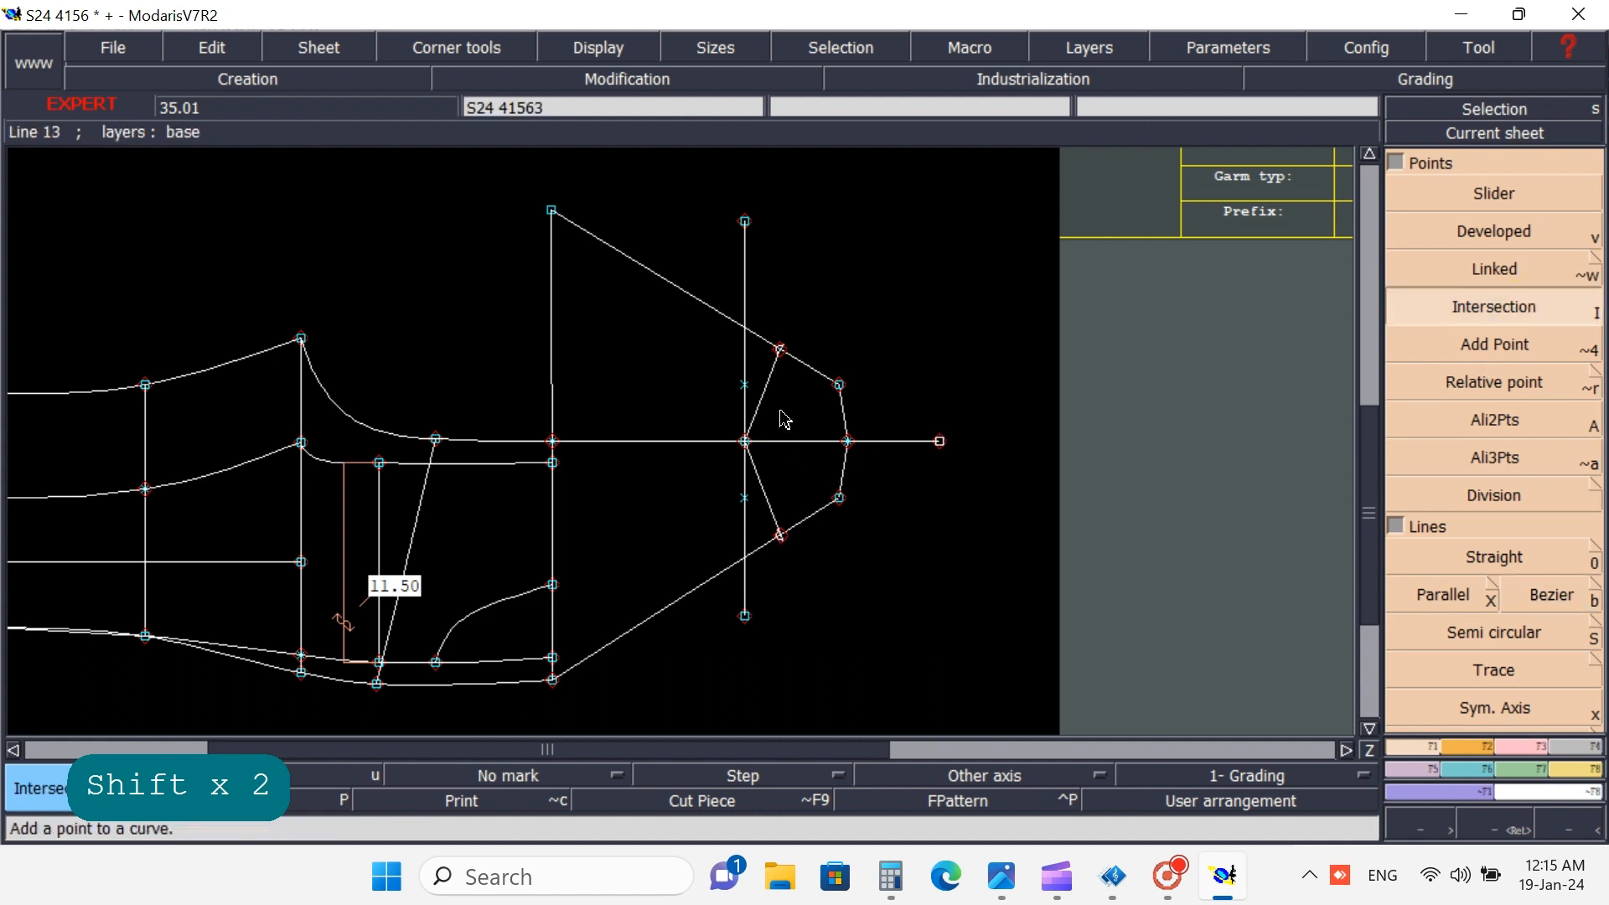
click(779, 350)
click(1518, 747)
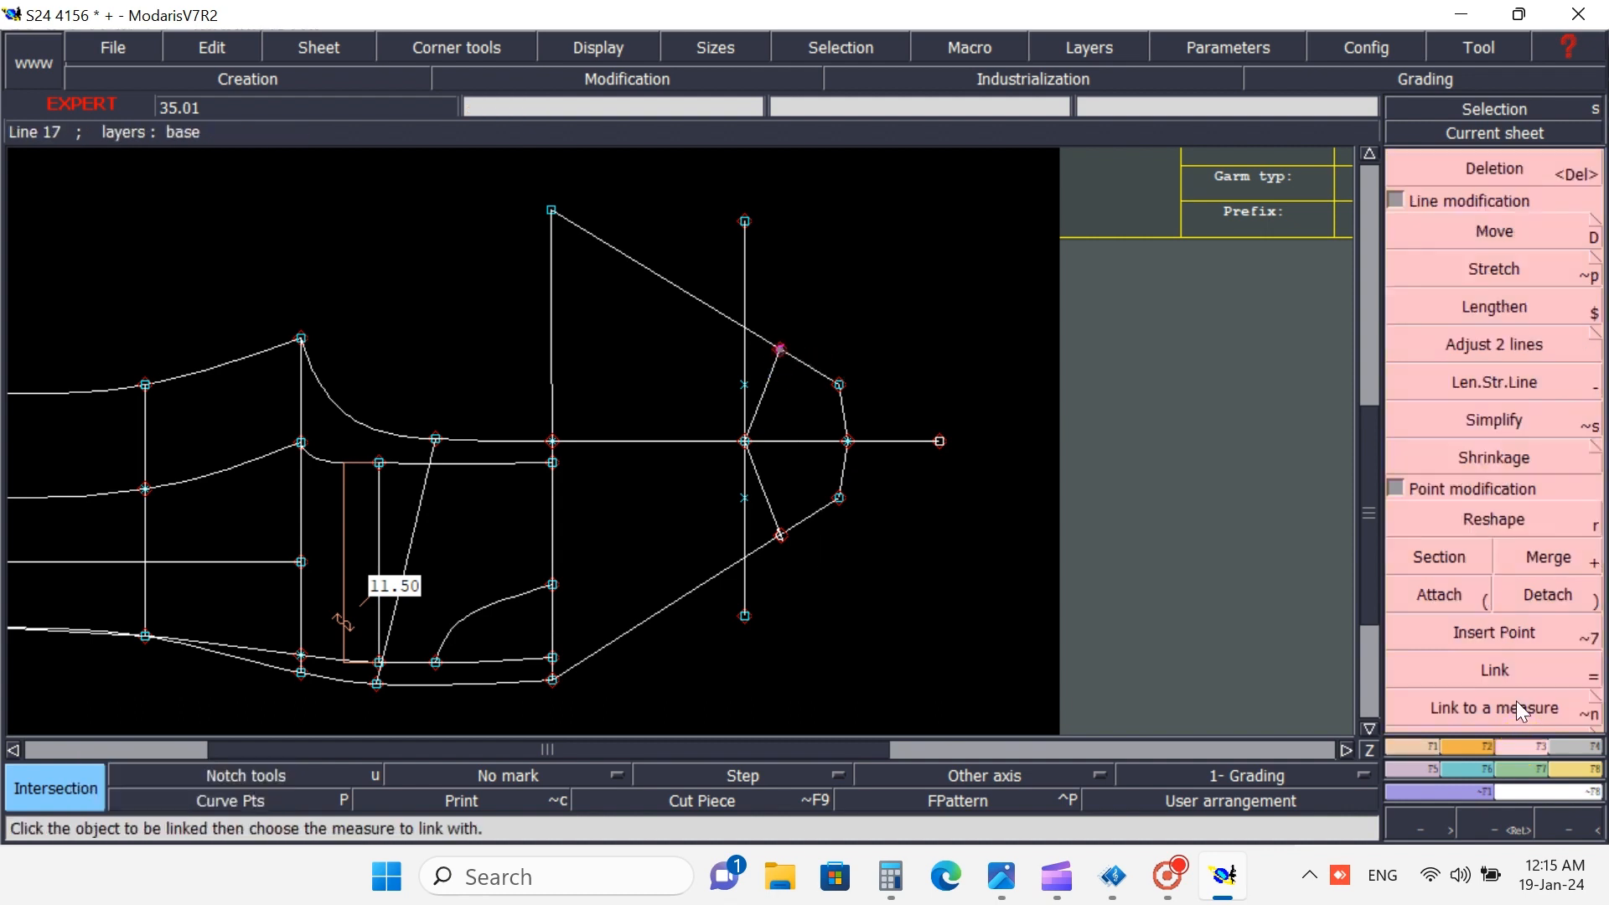
click(1482, 634)
click(784, 367)
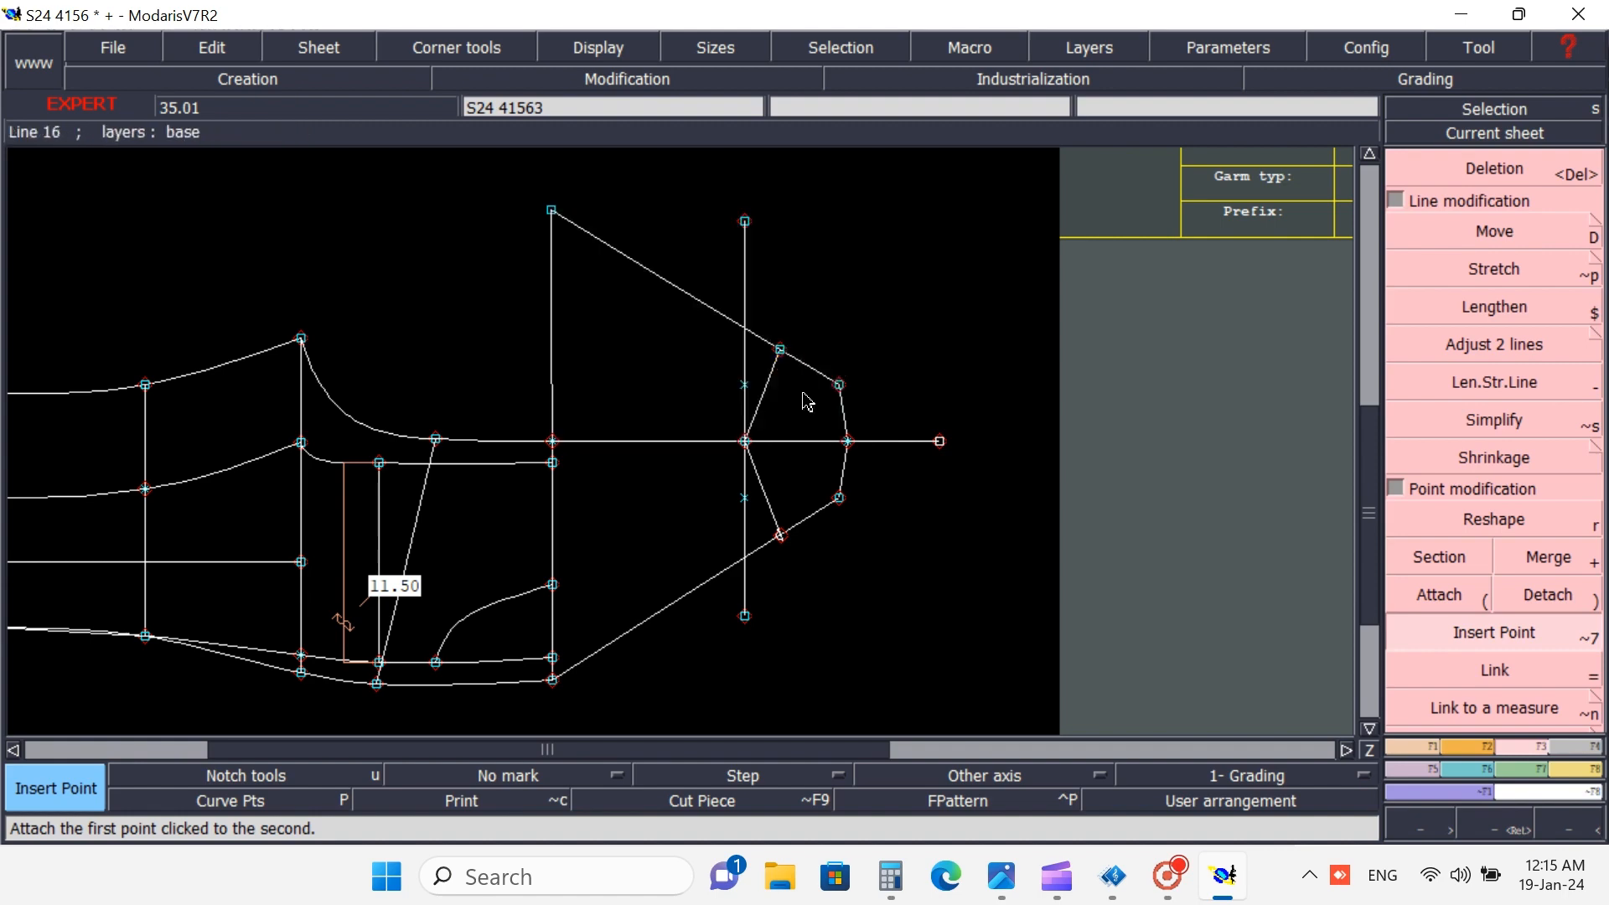
- Insert the lower yoke line's outer end as a line point on the lower bib side line
right_click(778, 538)
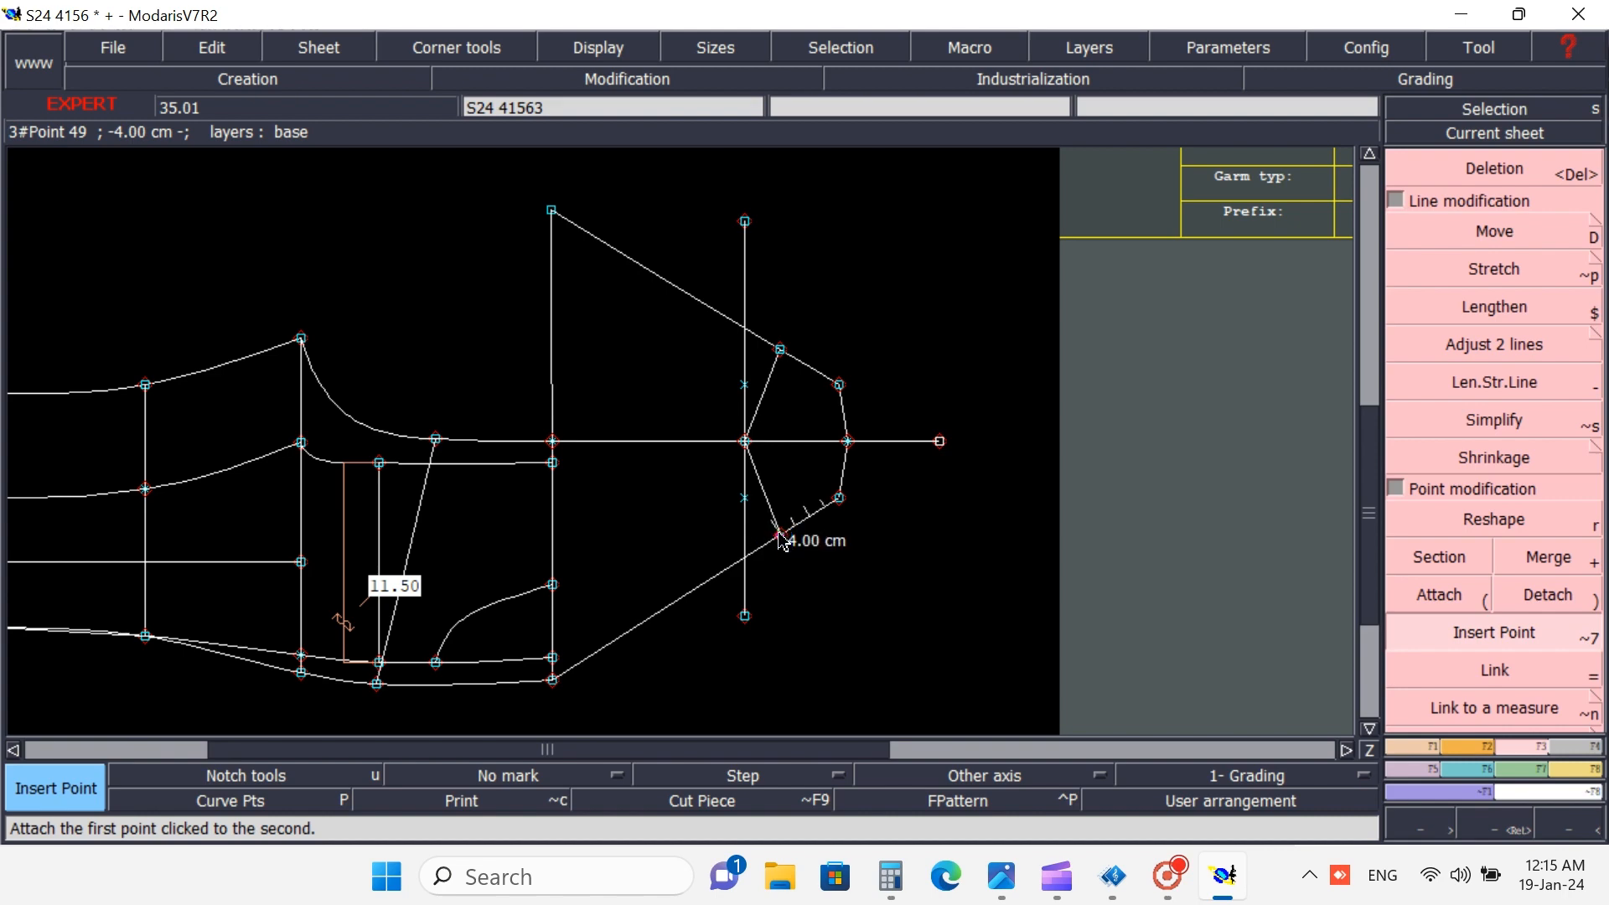
click(780, 534)
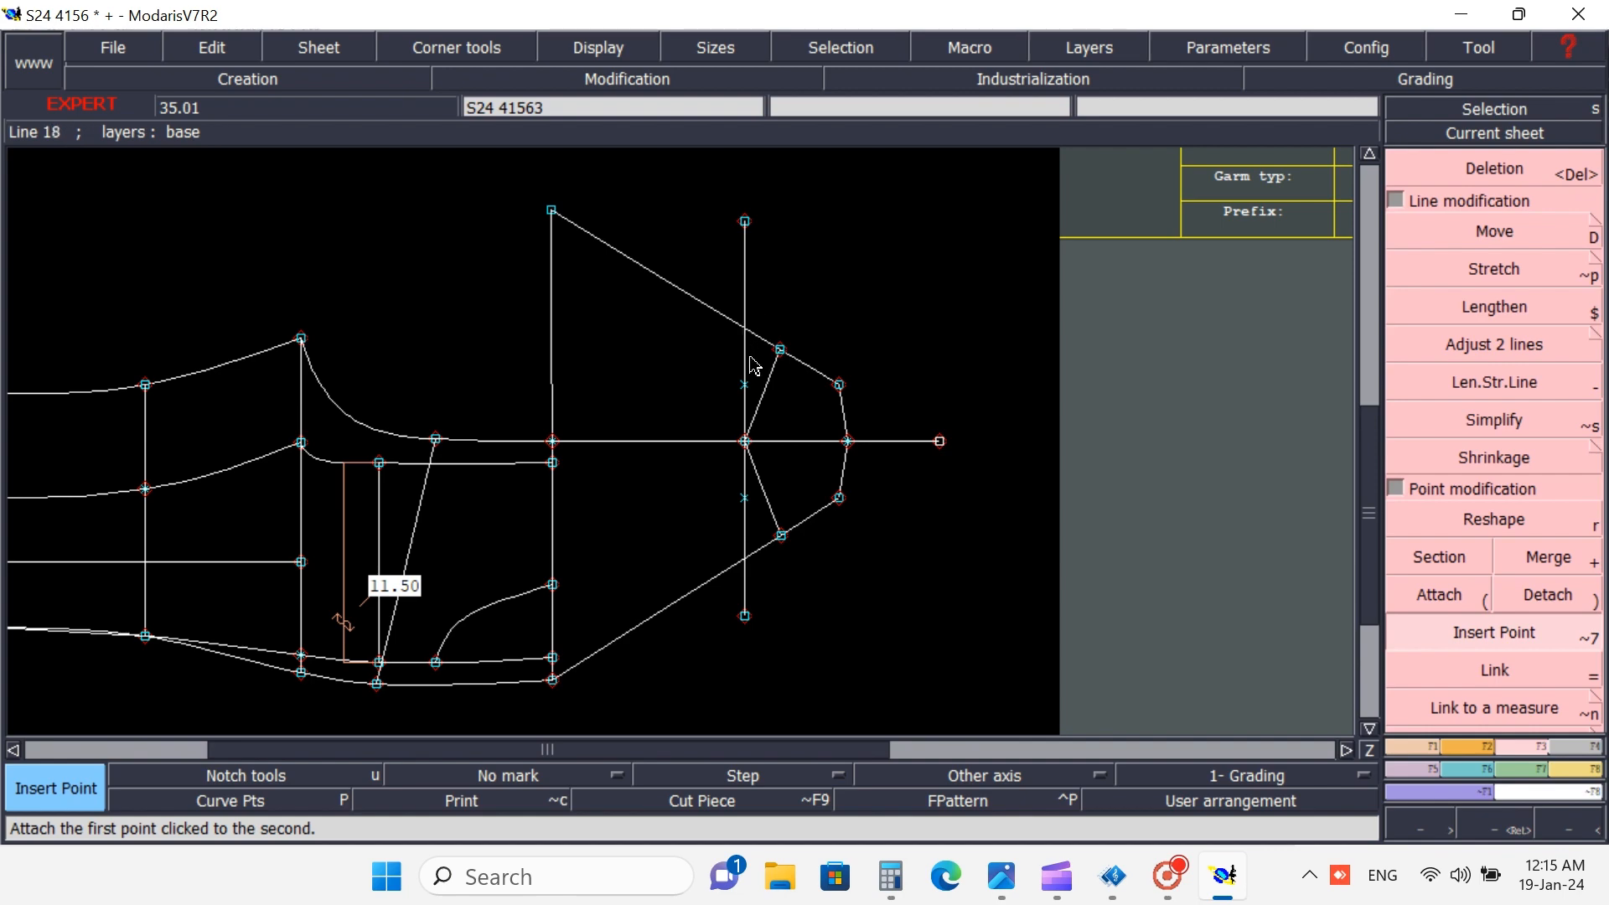
- Delete the centre line's excess end beyond the bib top and the vertical construction line through the yoke point with its leftover points
click(1501, 165)
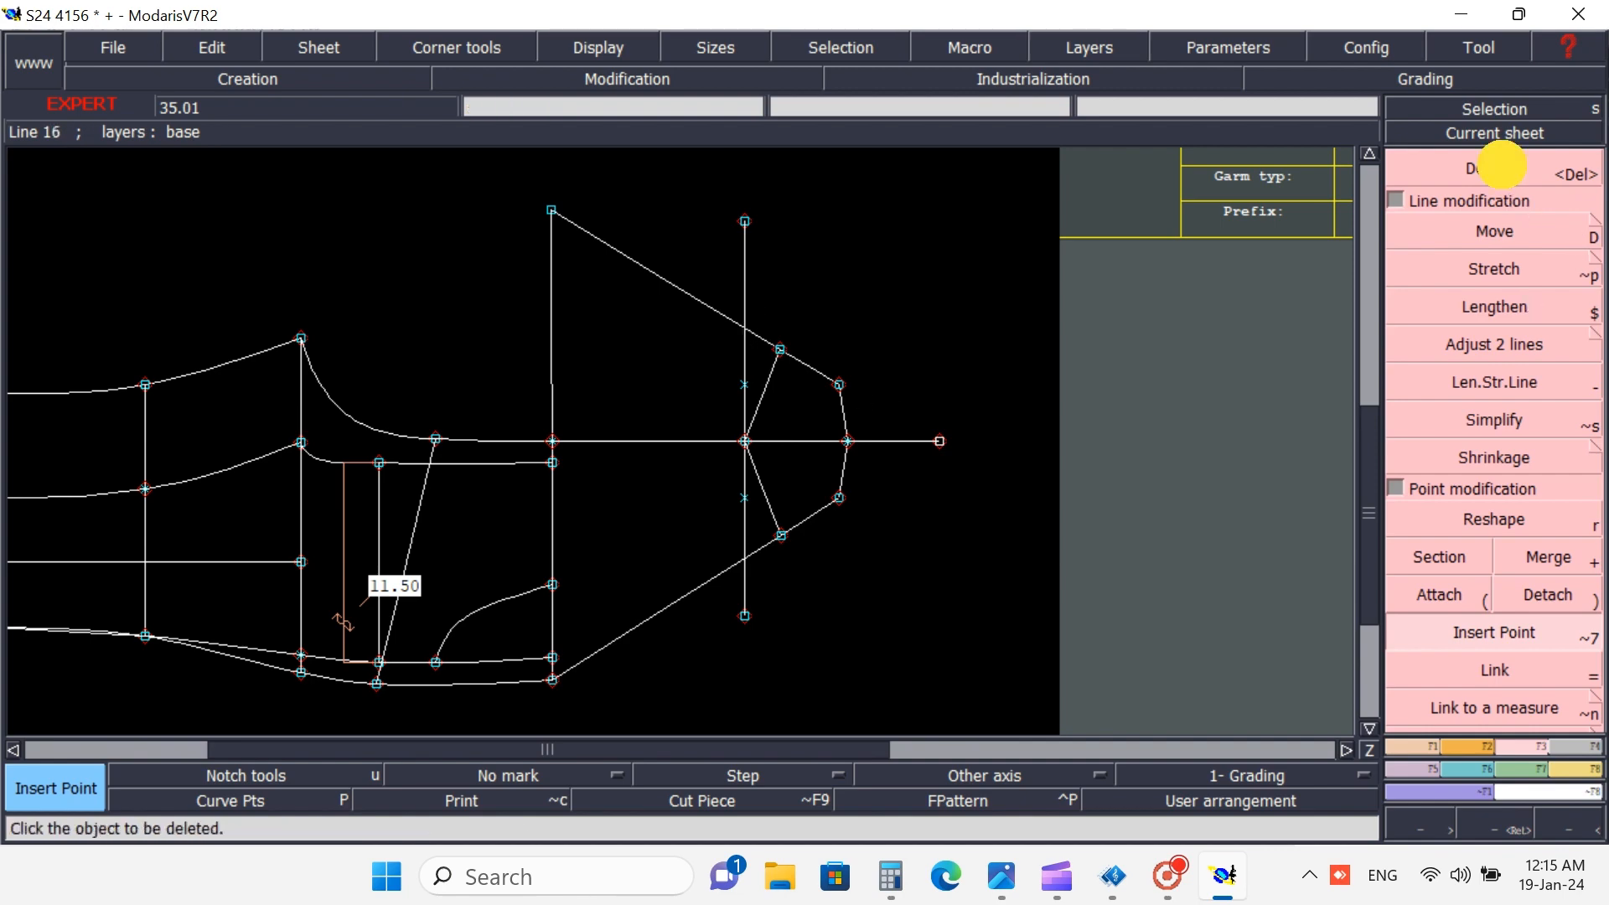
click(940, 444)
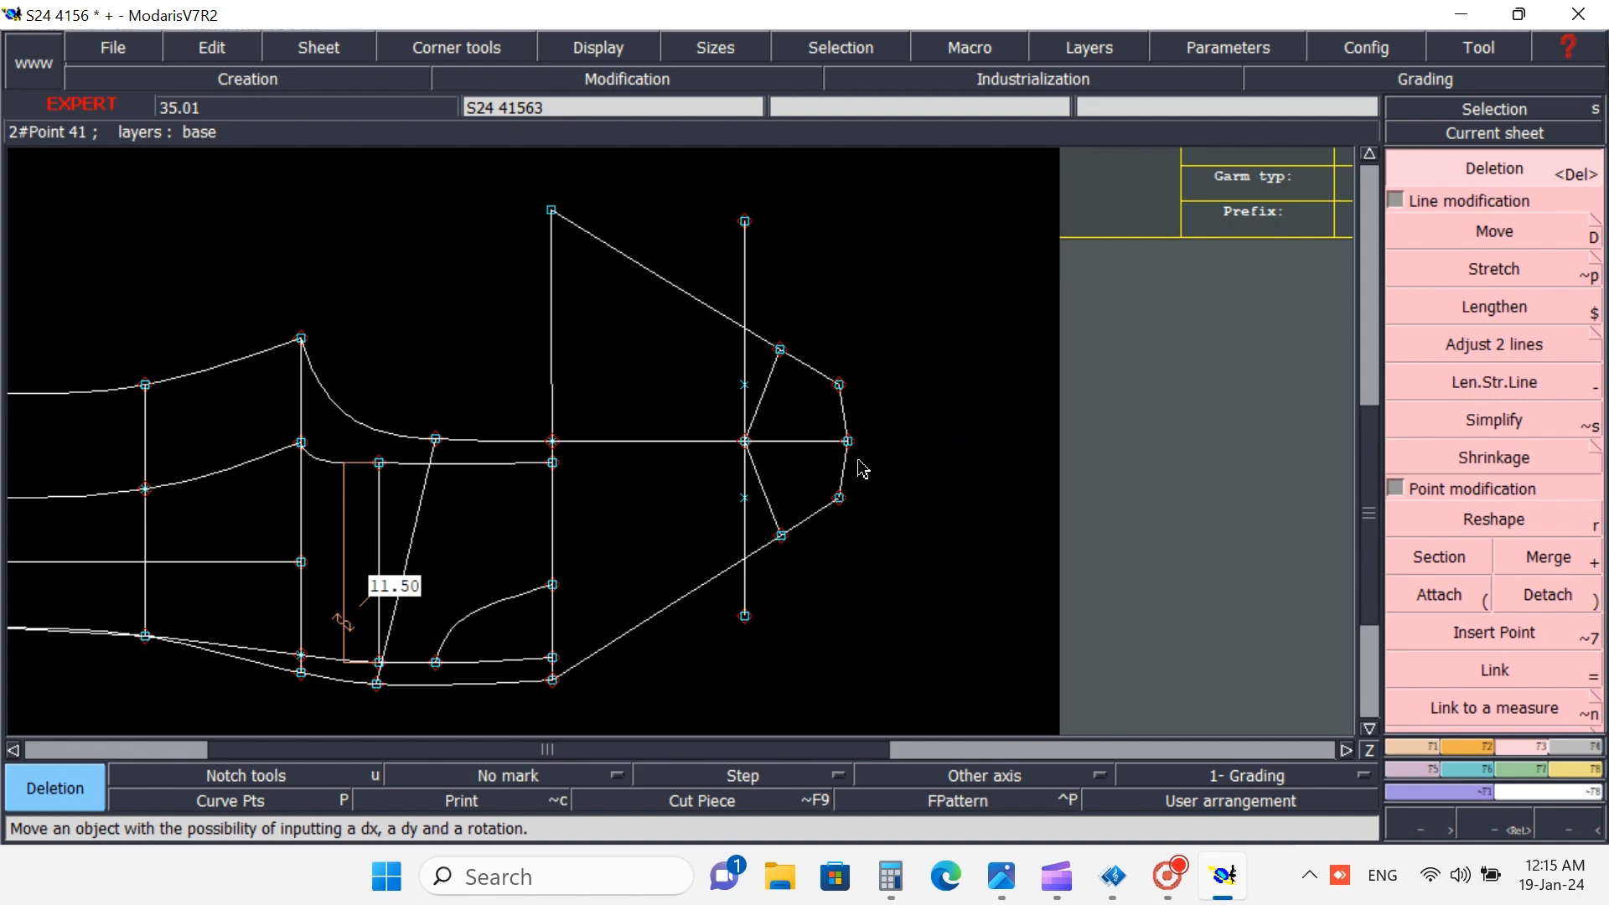
click(746, 354)
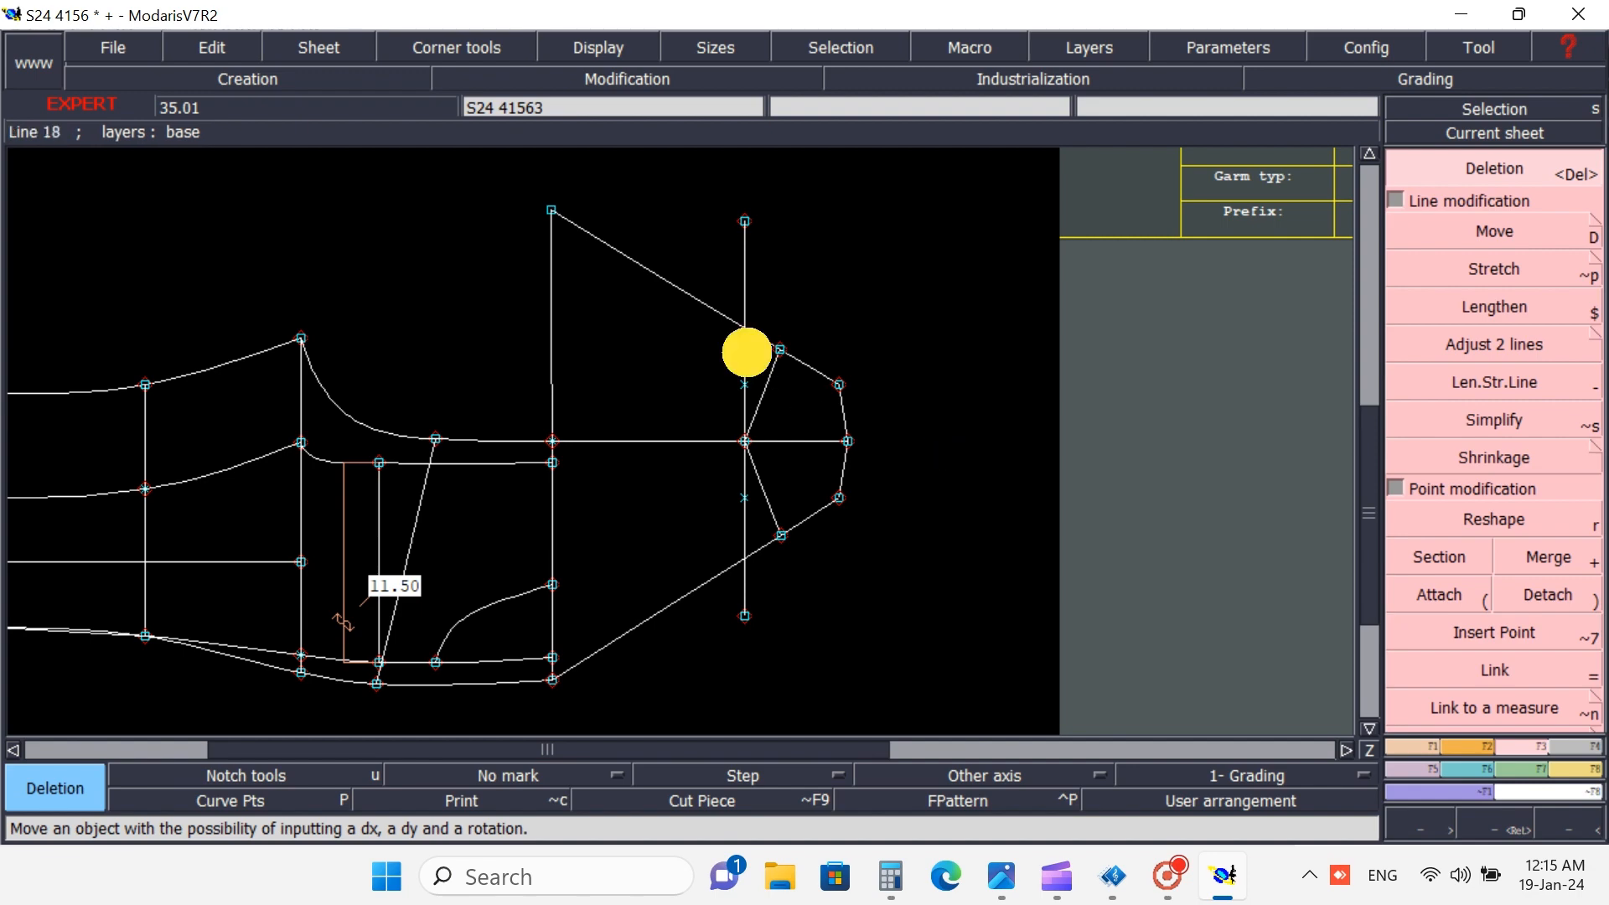
click(744, 387)
click(745, 214)
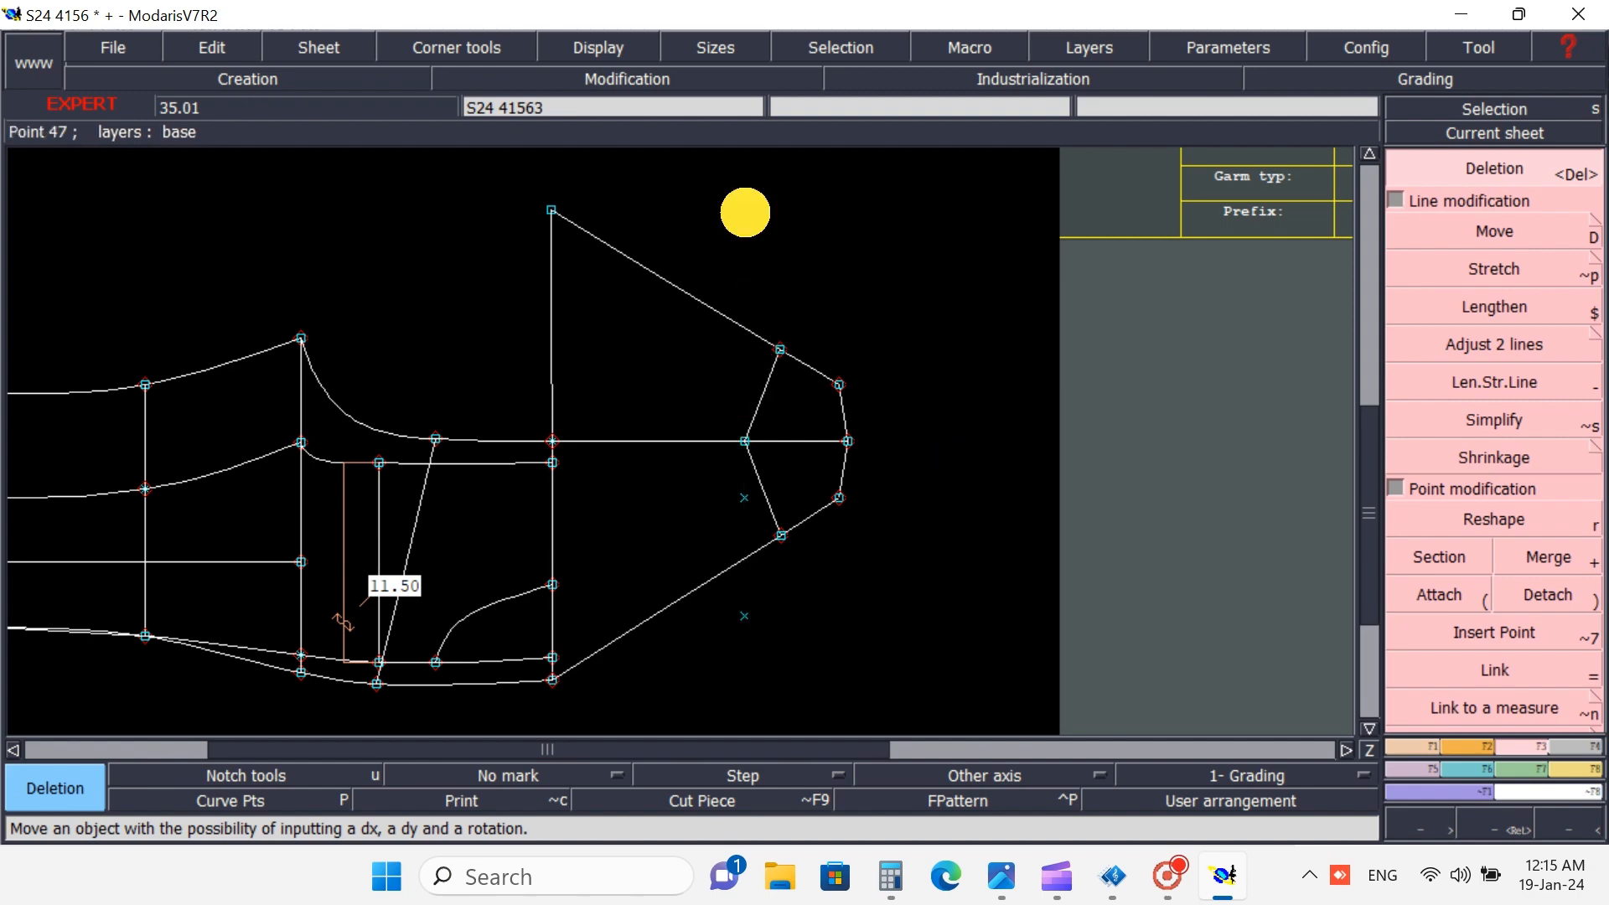
click(744, 216)
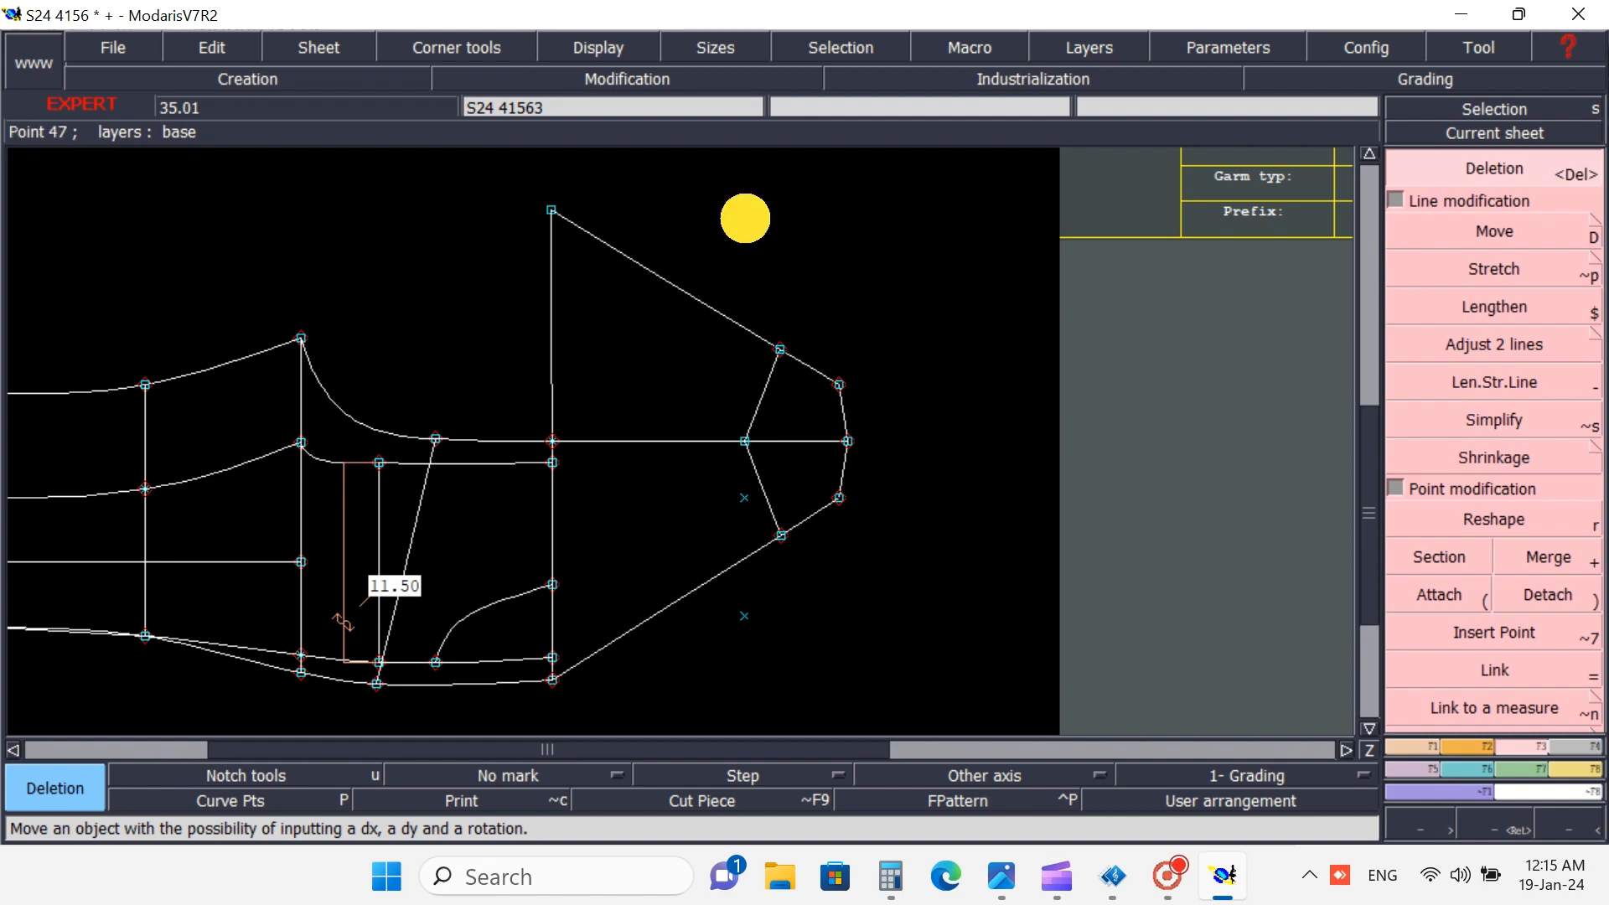
click(746, 499)
click(748, 602)
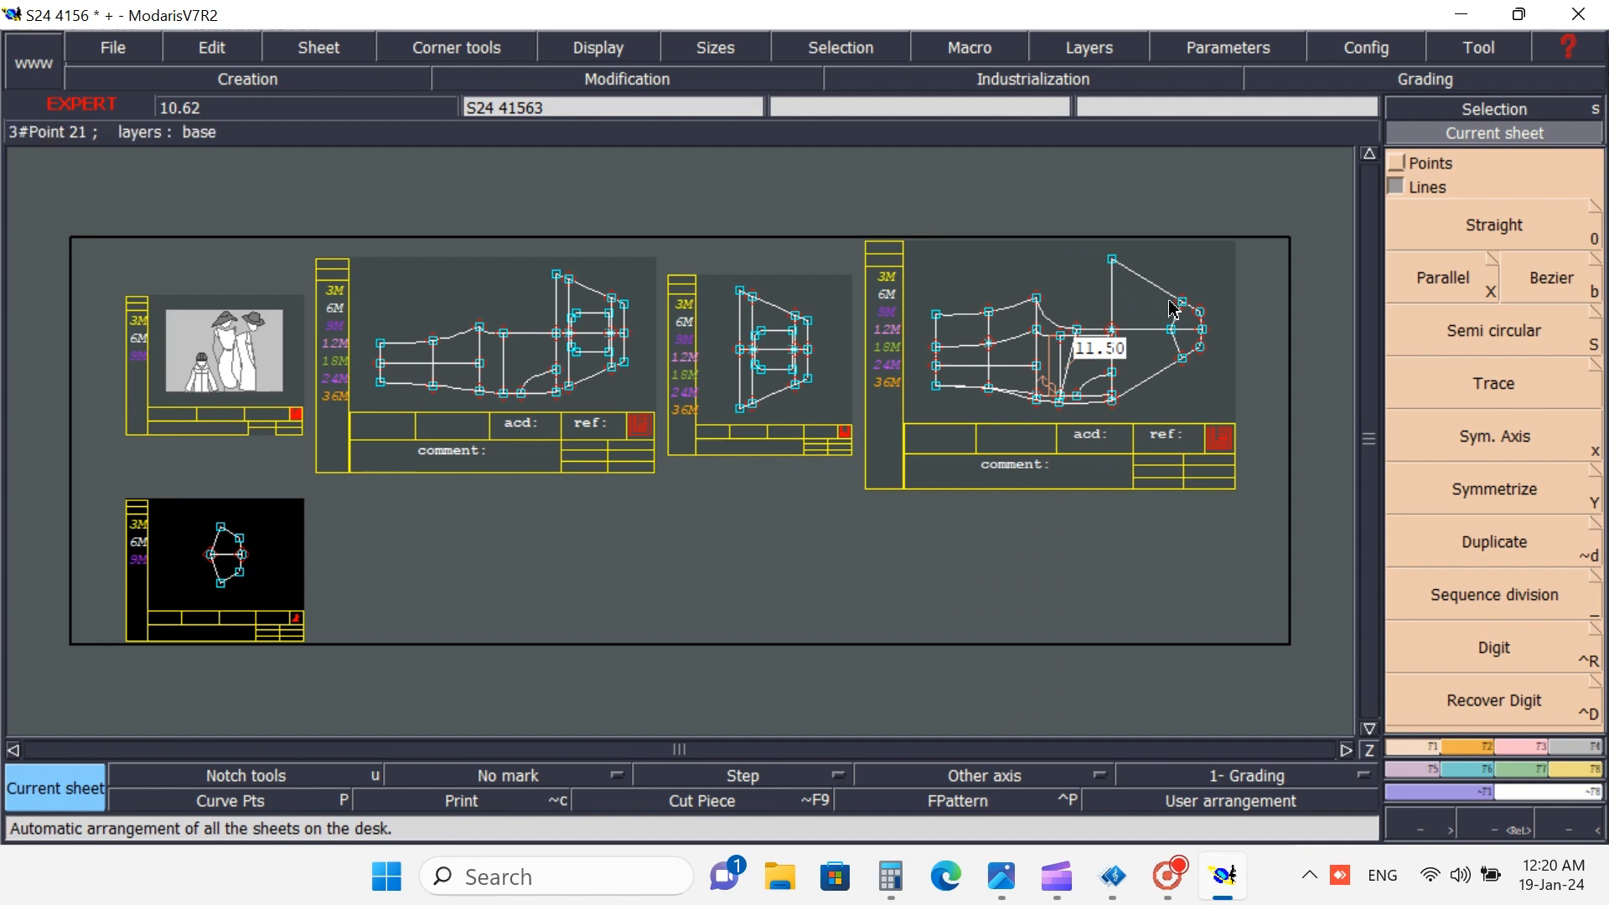
- Check the configured access paths for the model libraries and accept them
click(112, 47)
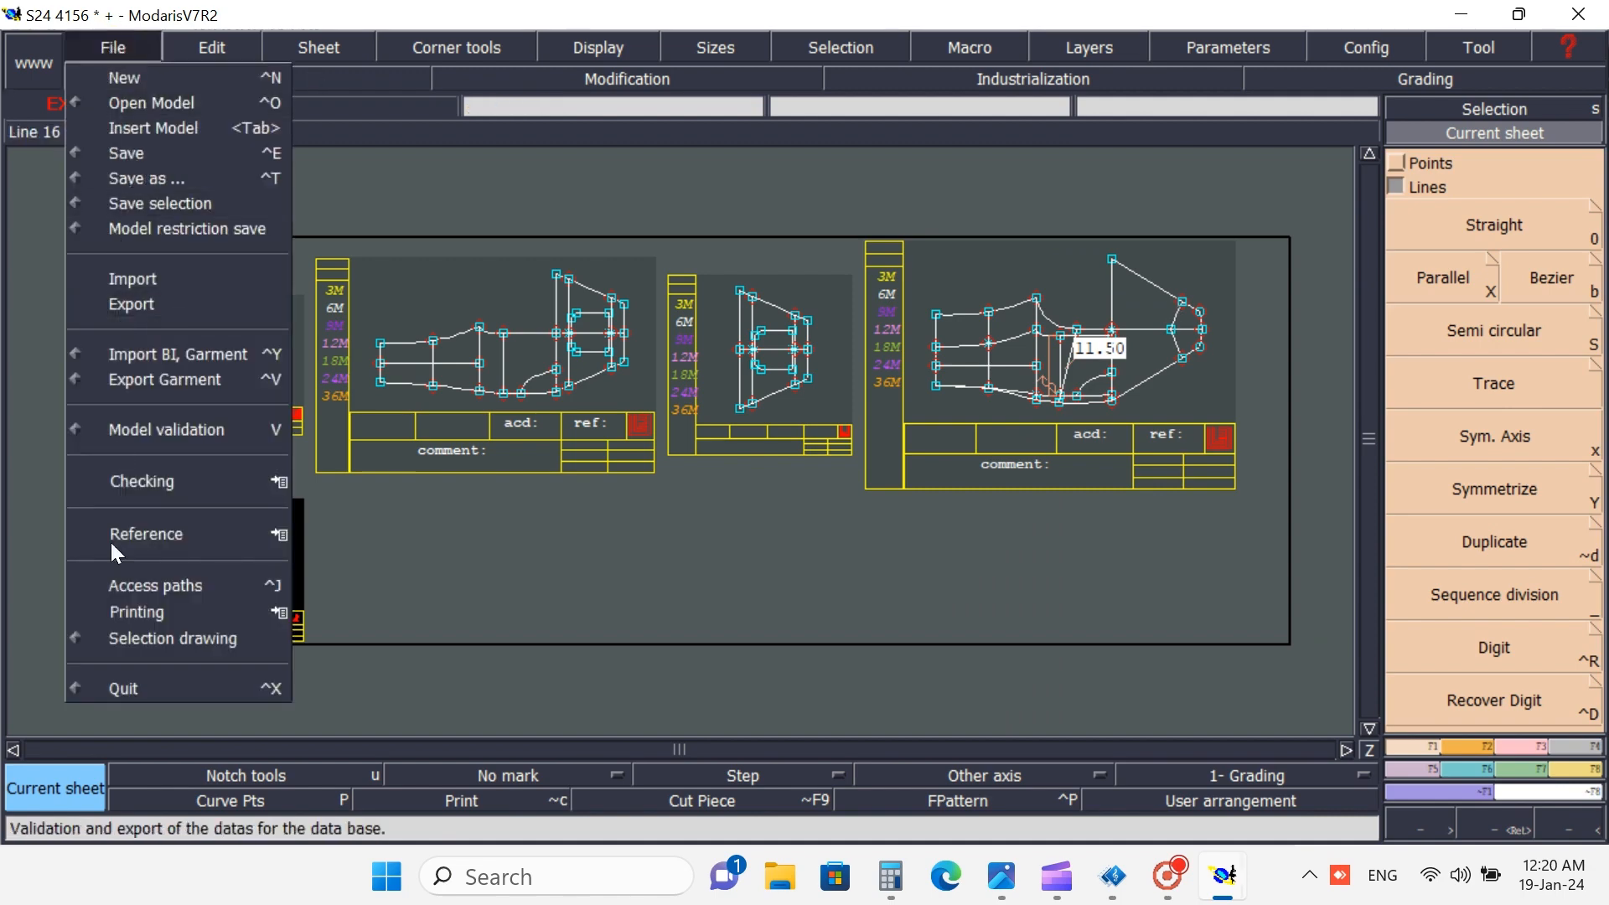
click(224, 584)
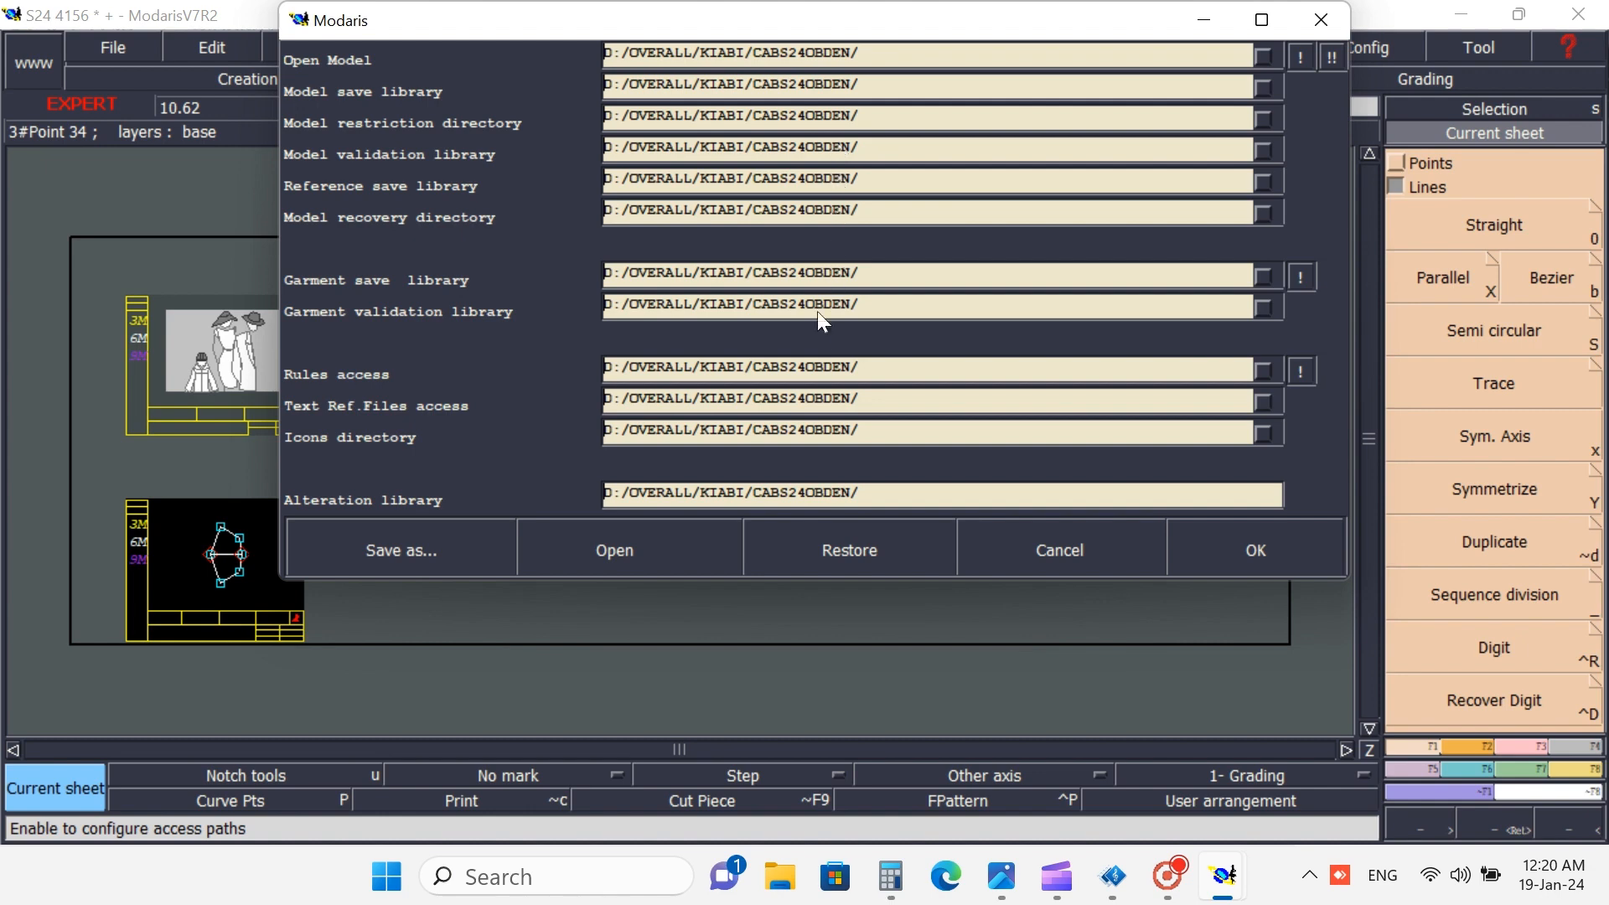
click(1280, 550)
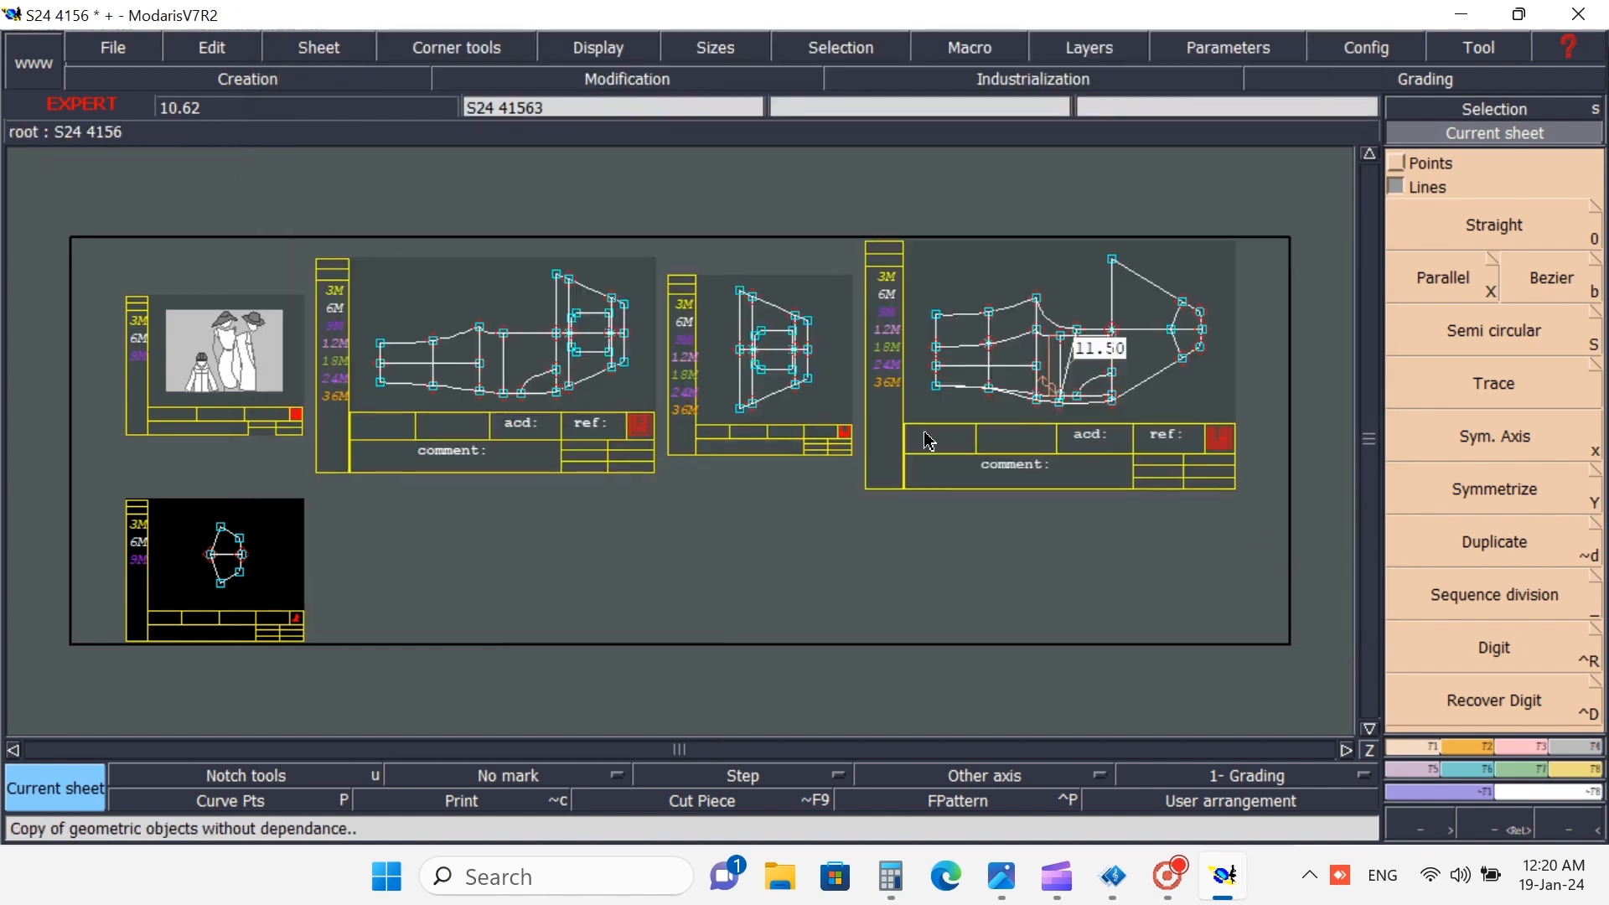
- Save the S24 4156 model in the save library, overwriting the existing S24 4156.mdl file
click(114, 47)
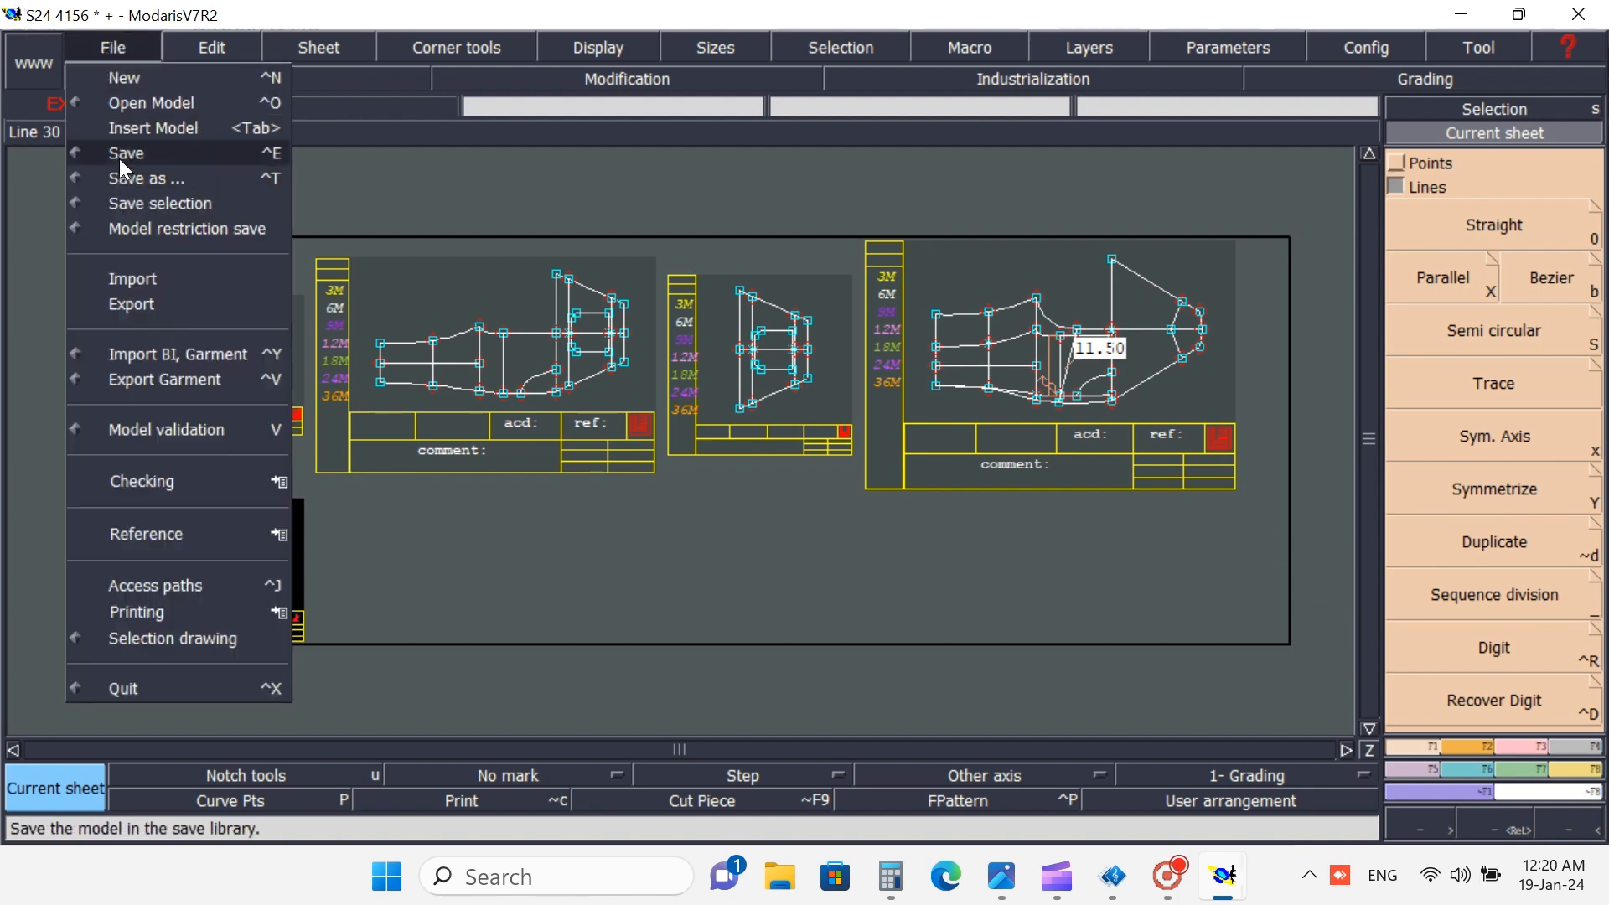
click(119, 158)
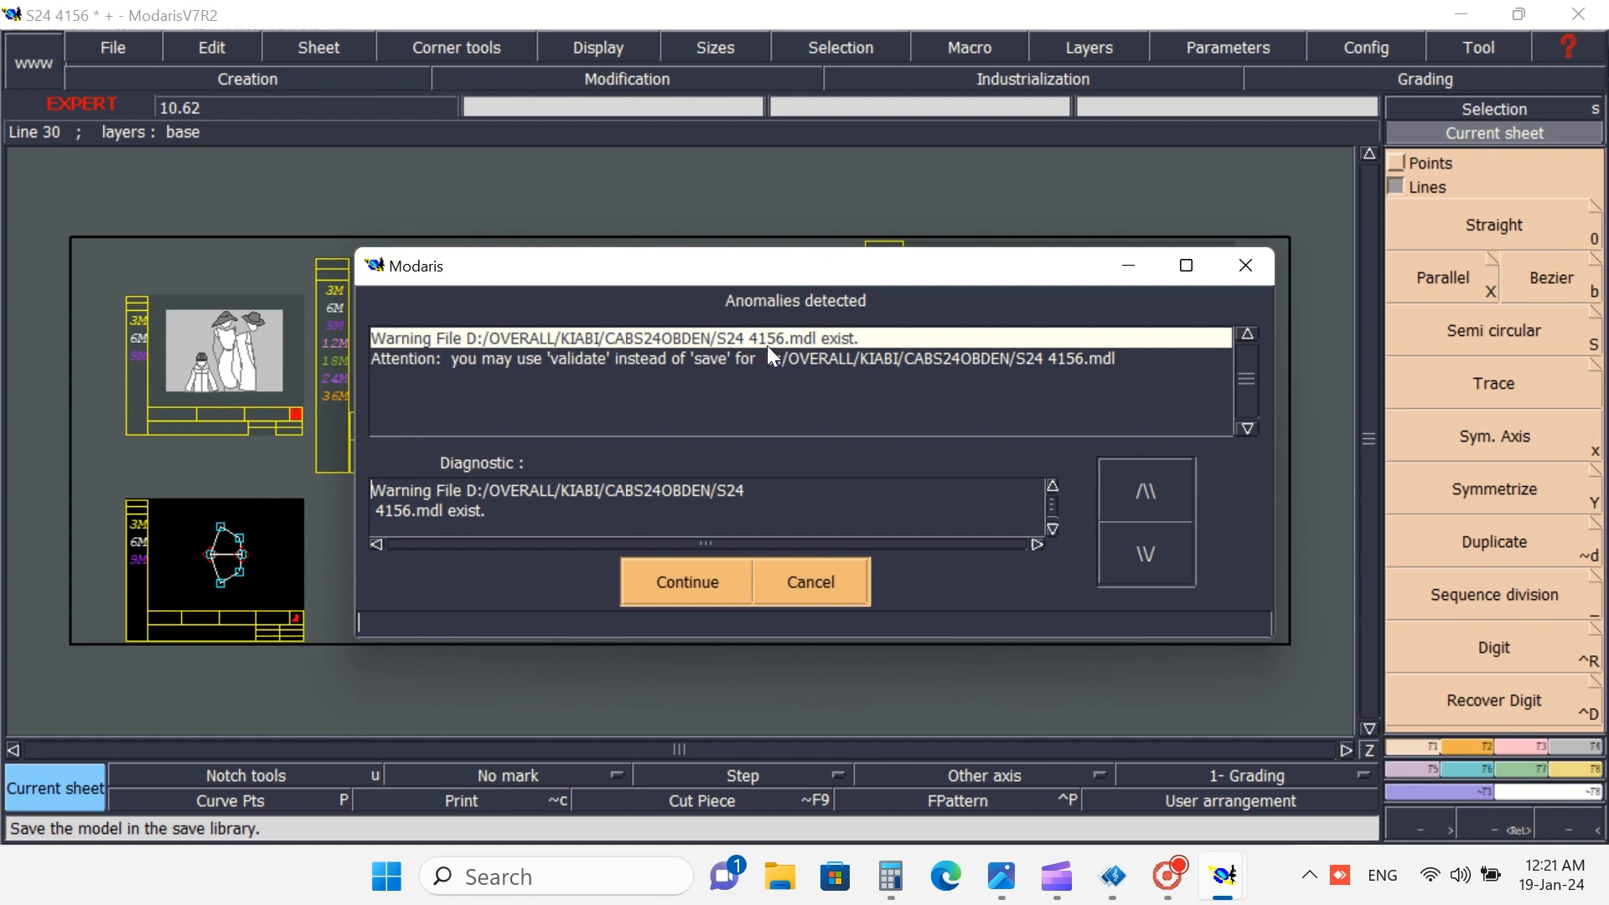
click(685, 586)
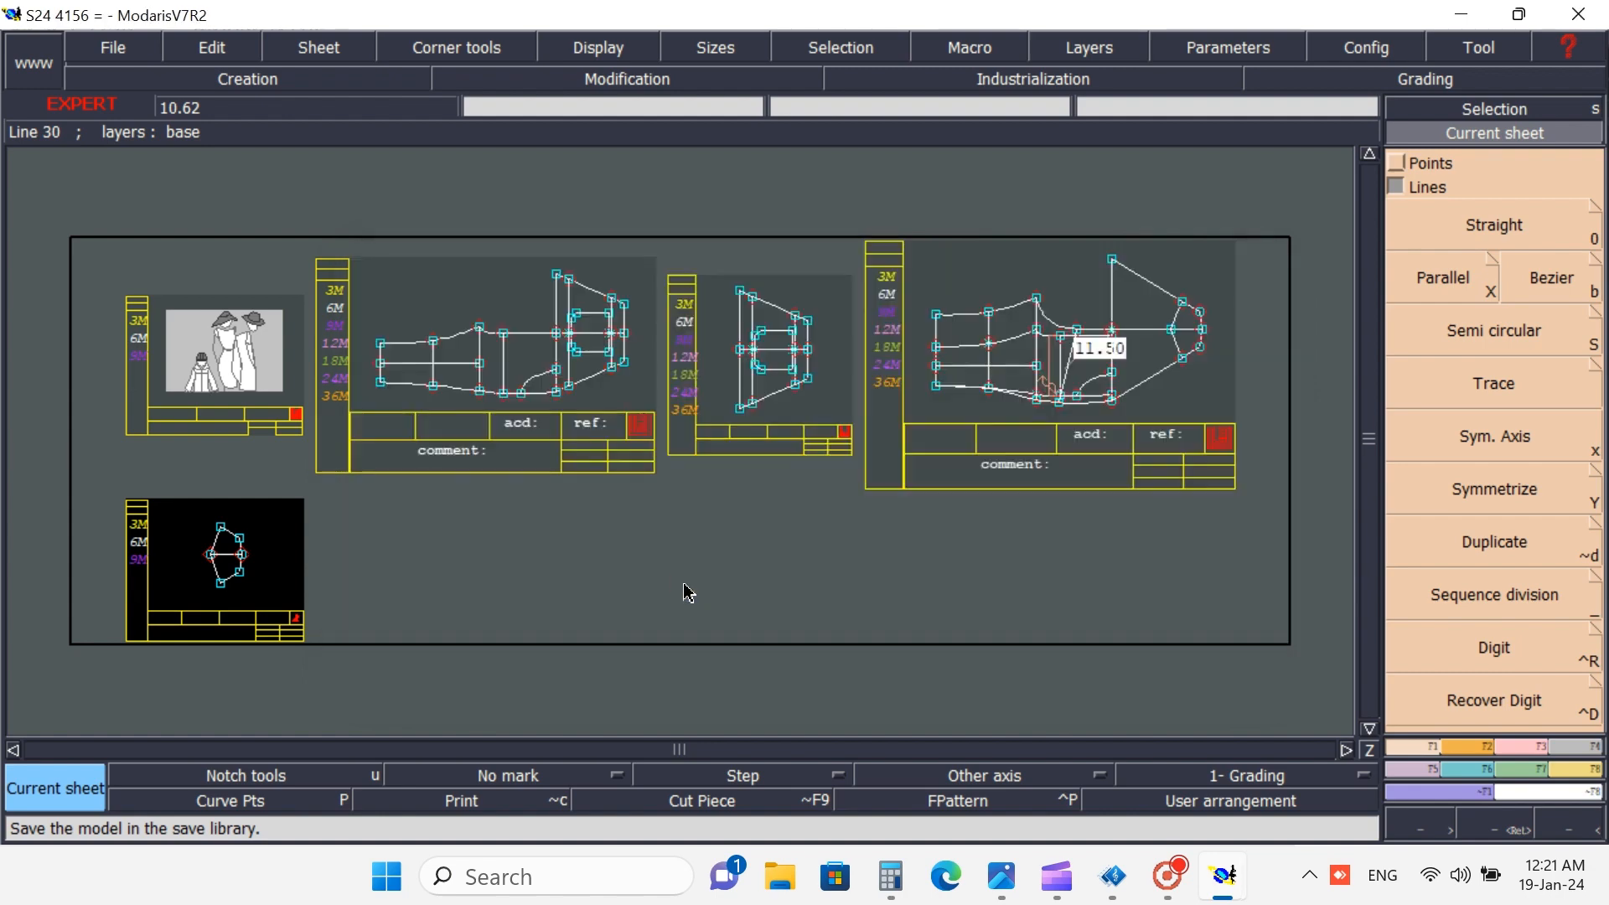